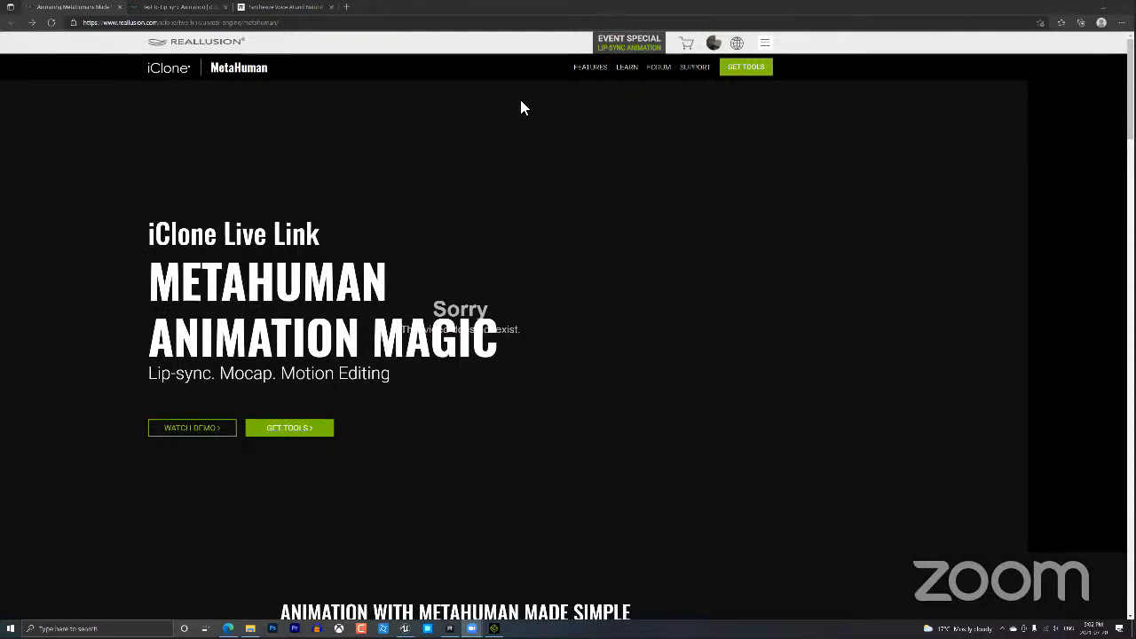
Bring the browser forward and reload the MetaHuman Live Link page.
{"action": "left_click", "coordinate": [92, 10]}
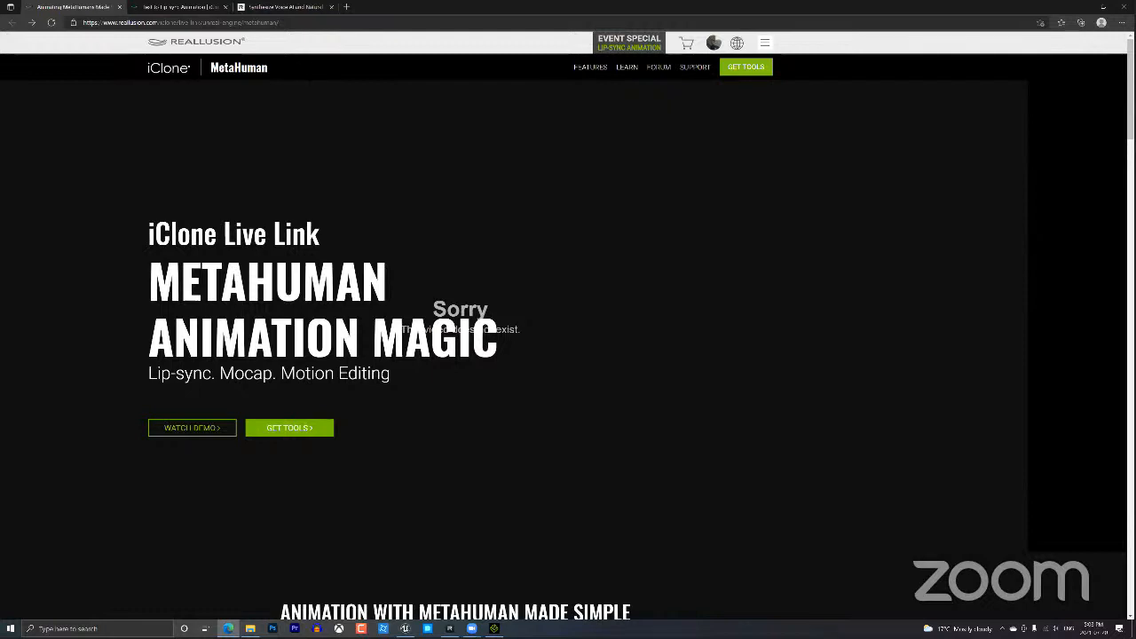
{"action": "left_click", "coordinate": [309, 27]}
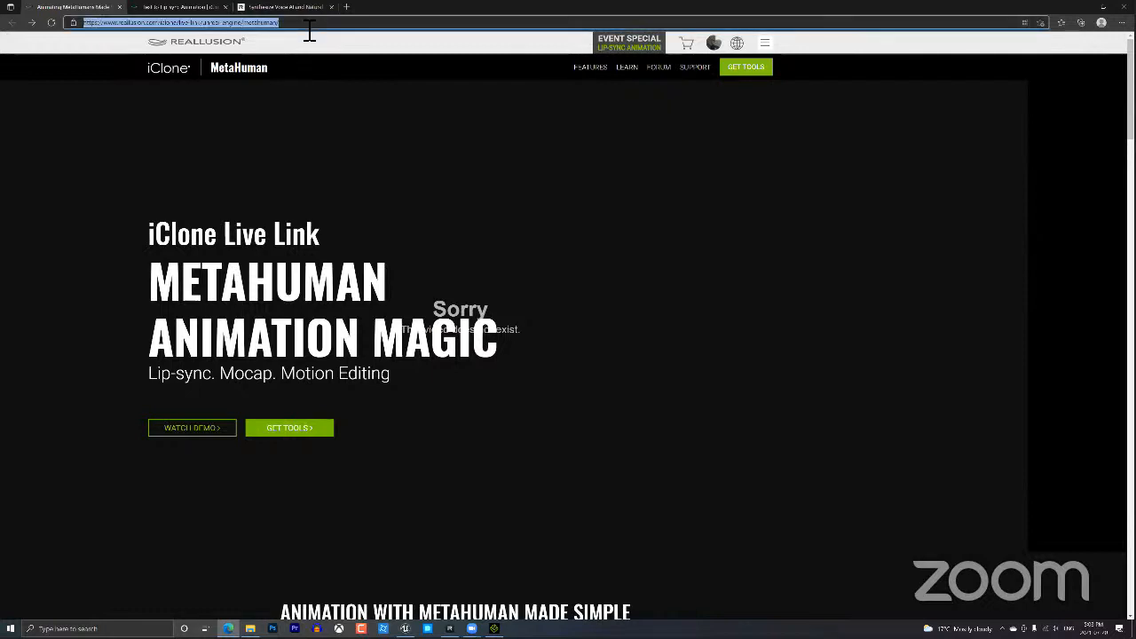
{"action": "key", "text": "Return"}
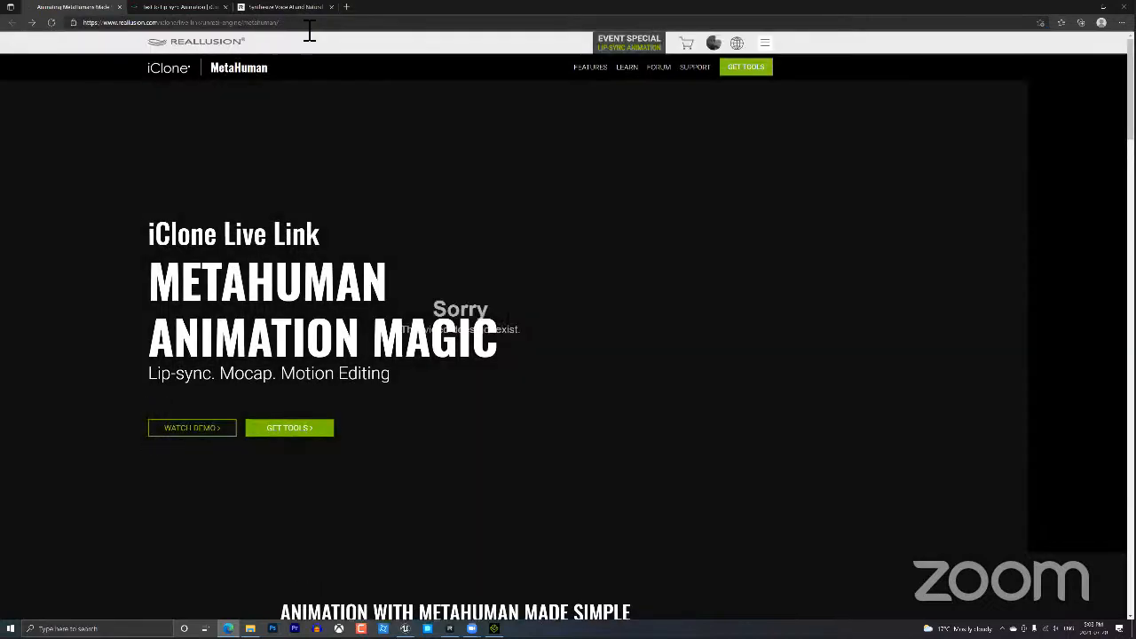
{"action": "left_click", "coordinate": [309, 31]}
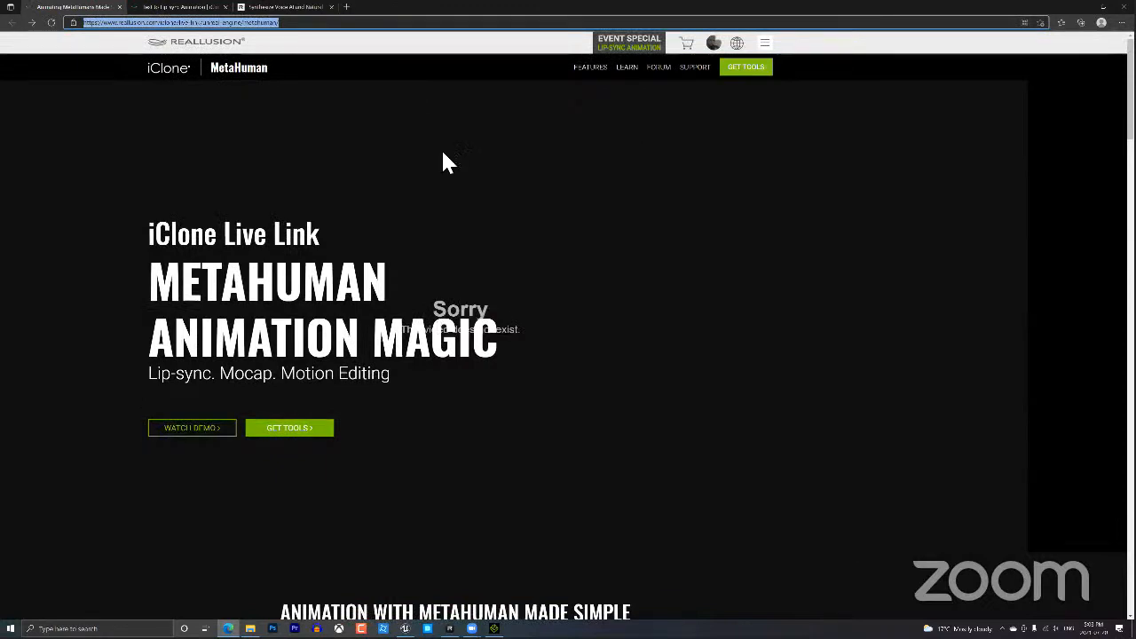
{"action": "left_click", "coordinate": [551, 46]}
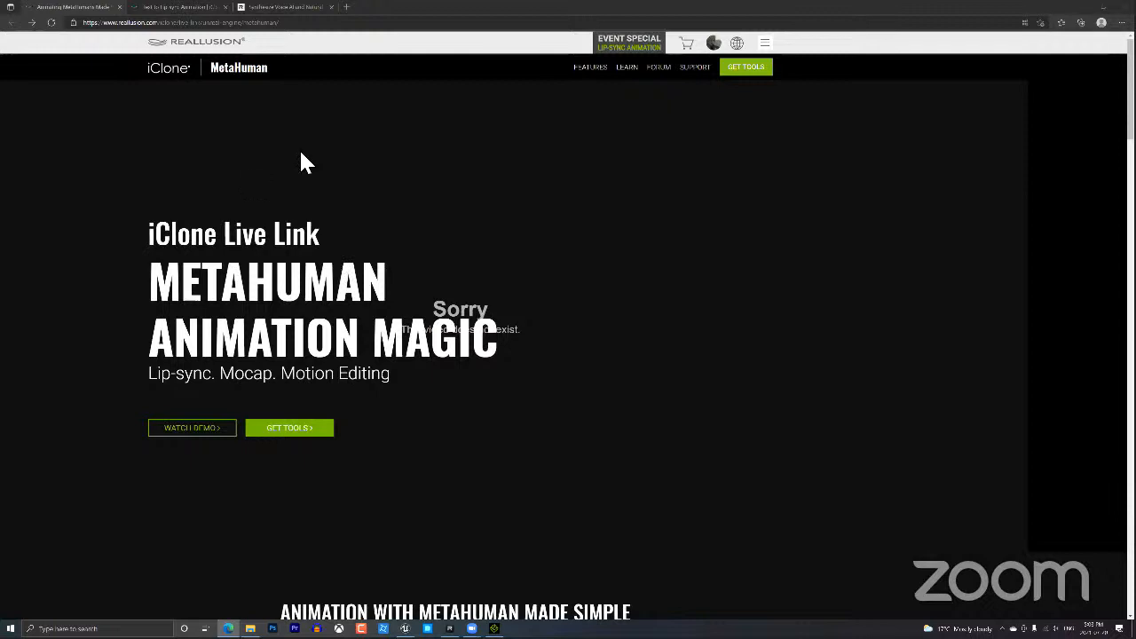
{"action": "left_click", "coordinate": [113, 22]}
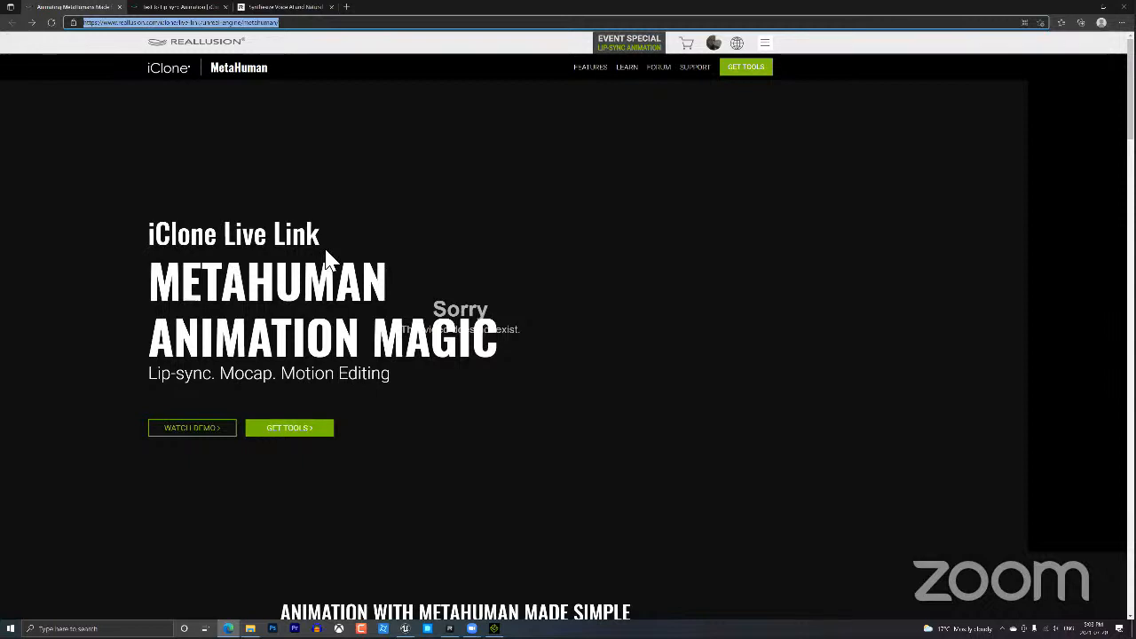
{"action": "left_click", "coordinate": [689, 174]}
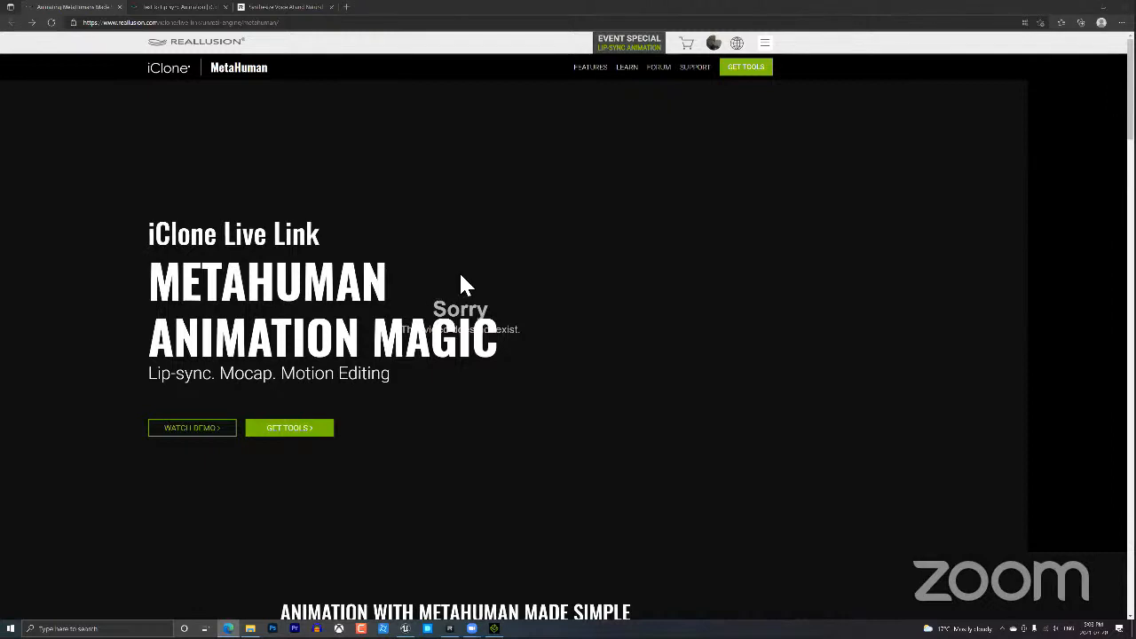
Scroll through the MetaHuman Live Link features, then close its browser tab.
{"action": "scroll", "coordinate": [630, 317], "scroll_direction": "down", "scroll_amount": 1}
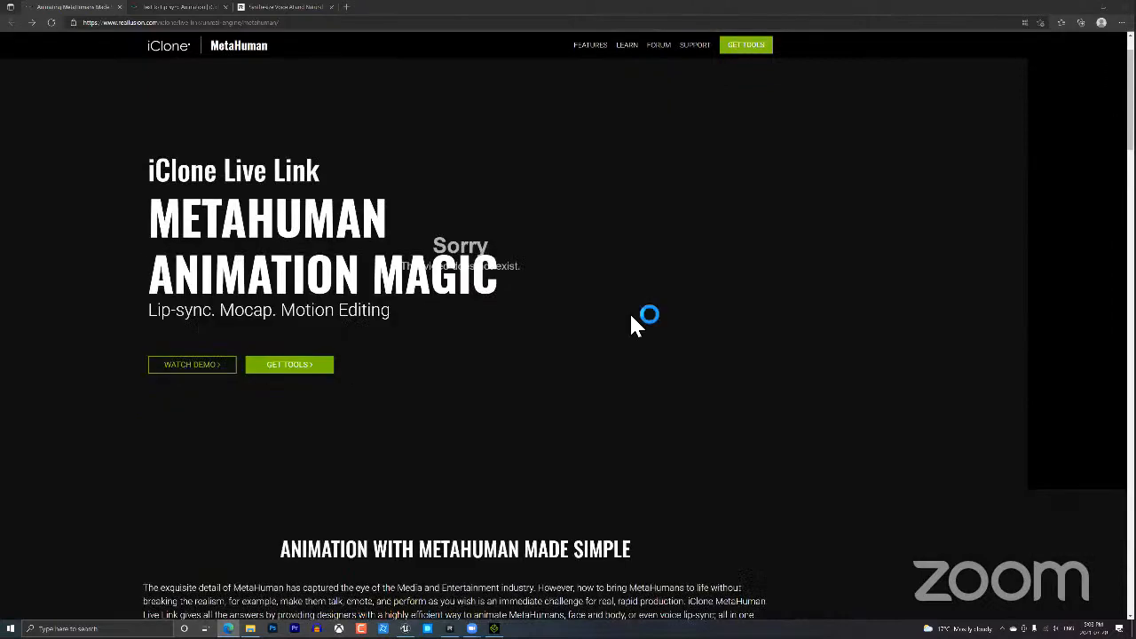
{"action": "scroll", "coordinate": [647, 315], "scroll_direction": "down", "scroll_amount": 2}
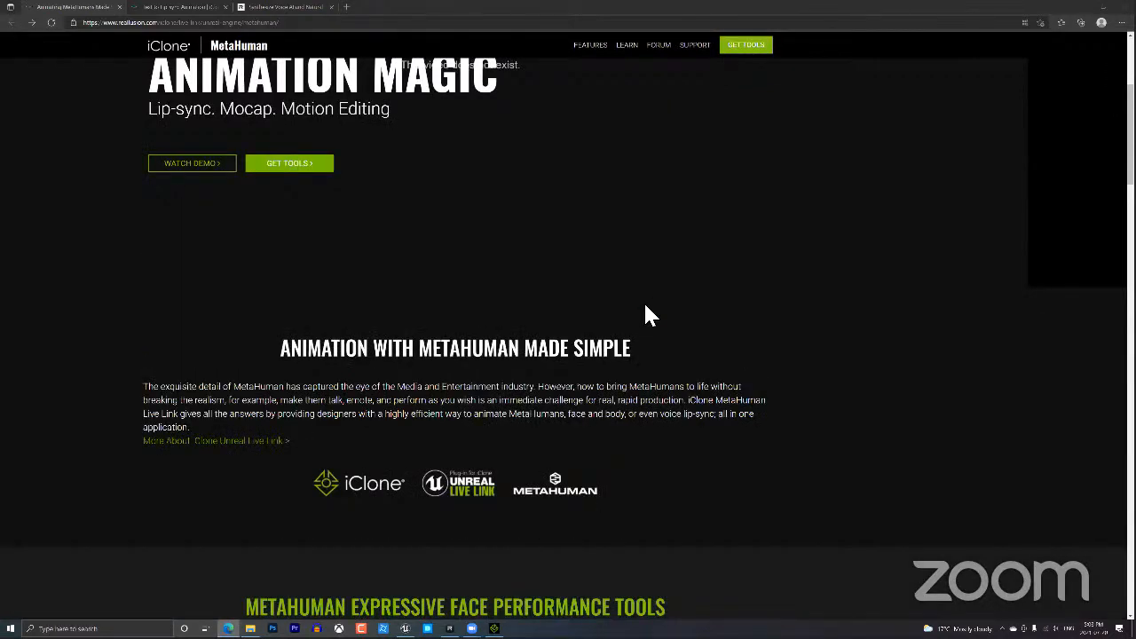
{"action": "scroll", "coordinate": [649, 315], "scroll_direction": "down", "scroll_amount": 4}
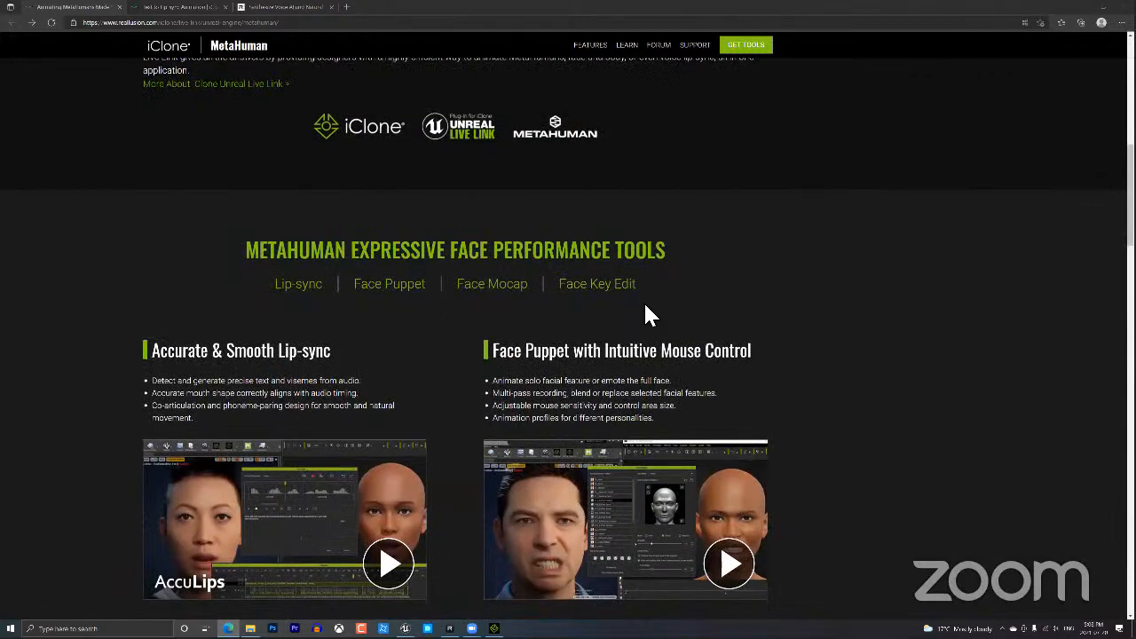
{"action": "scroll", "coordinate": [646, 315], "scroll_direction": "down", "scroll_amount": 3}
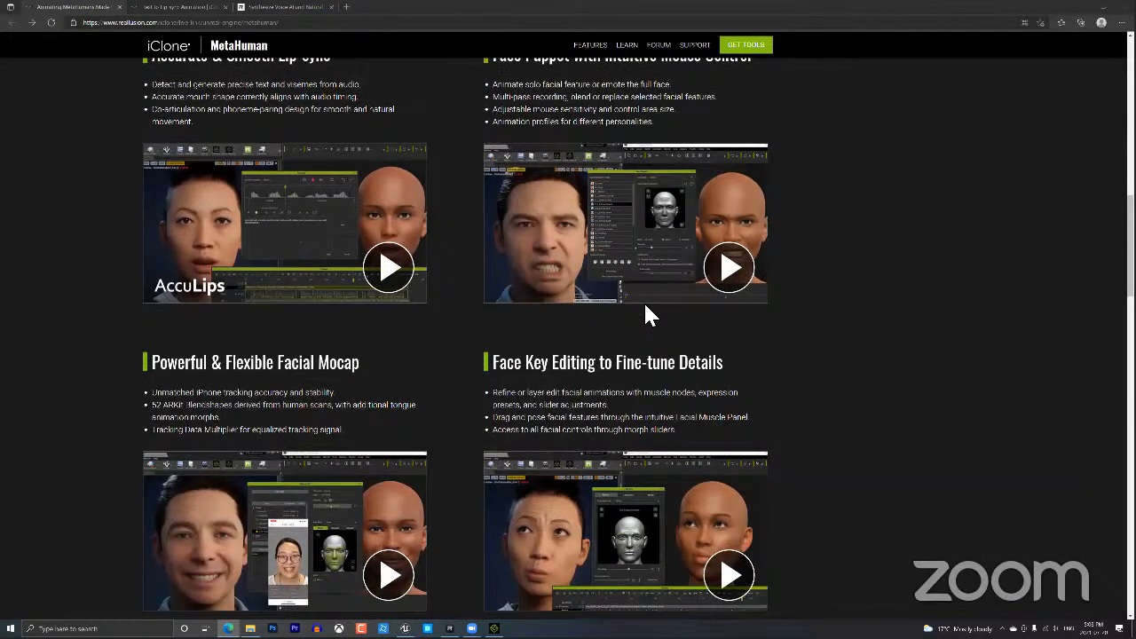
{"action": "scroll", "coordinate": [426, 243], "scroll_direction": "down", "scroll_amount": 5}
{"action": "scroll", "coordinate": [465, 279], "scroll_direction": "up", "scroll_amount": 4}
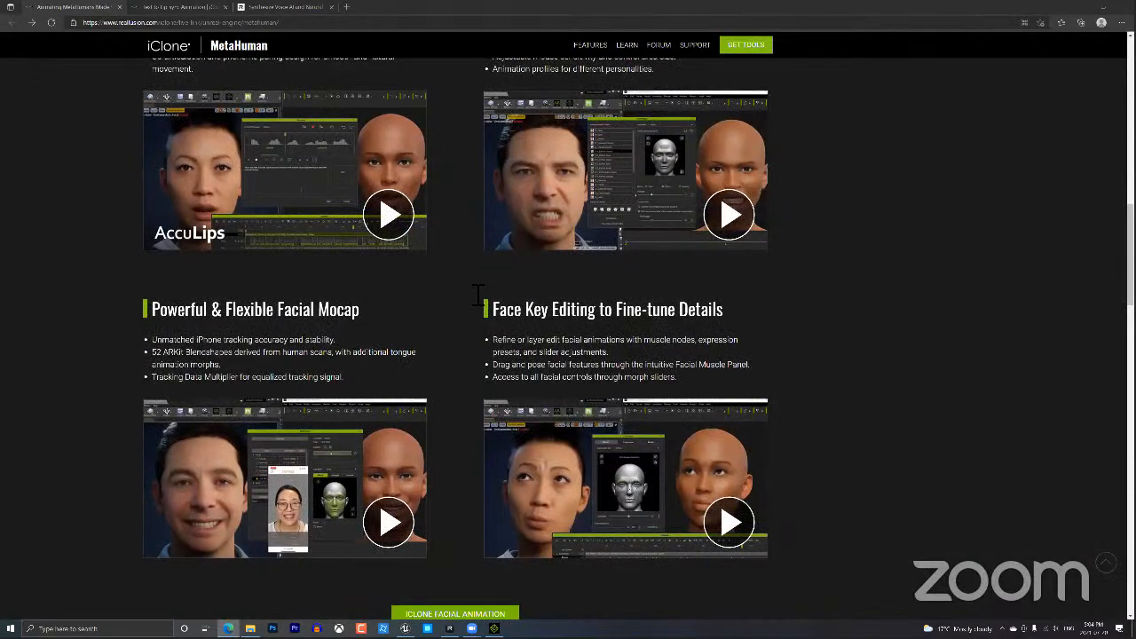
{"action": "scroll", "coordinate": [593, 344], "scroll_direction": "down", "scroll_amount": 14}
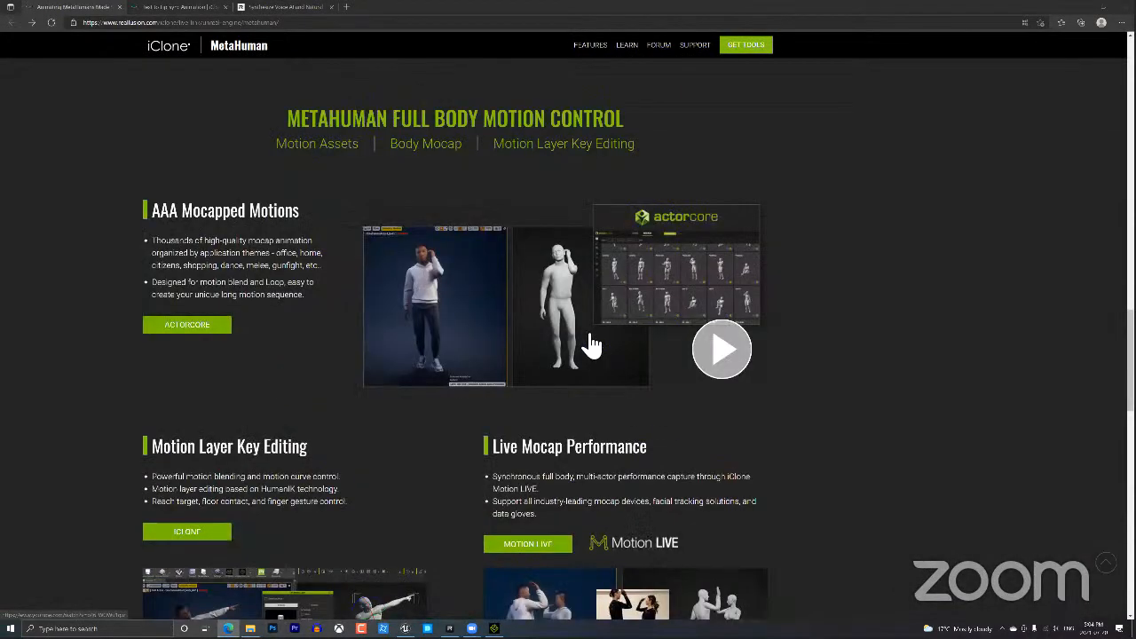
{"action": "scroll", "coordinate": [593, 342], "scroll_direction": "down", "scroll_amount": 4}
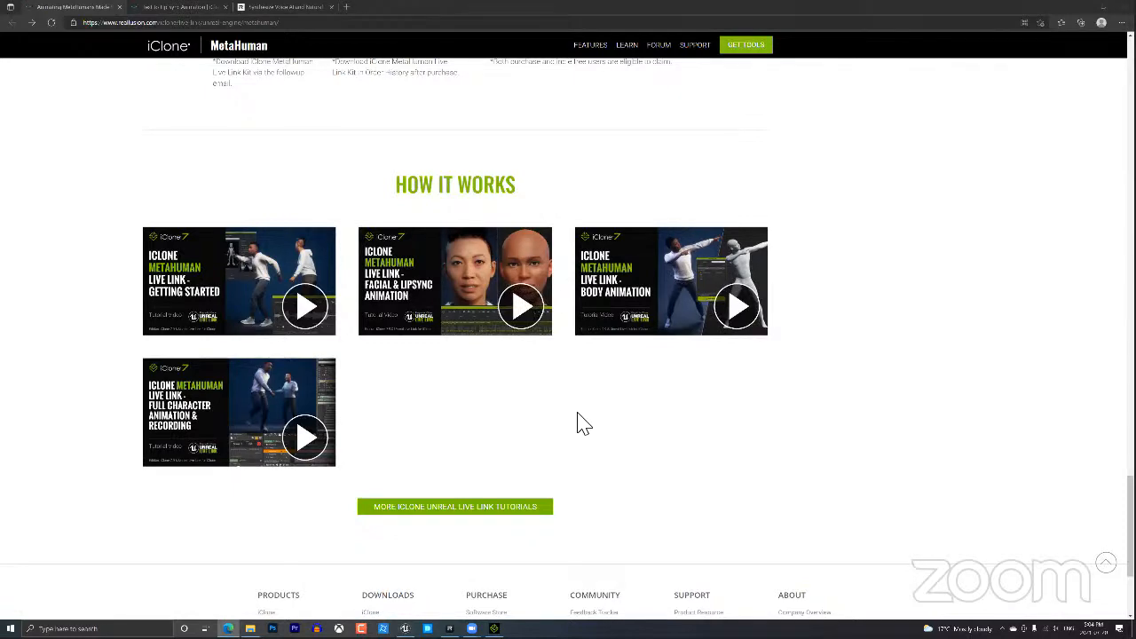
{"action": "scroll", "coordinate": [584, 423], "scroll_direction": "up", "scroll_amount": 8}
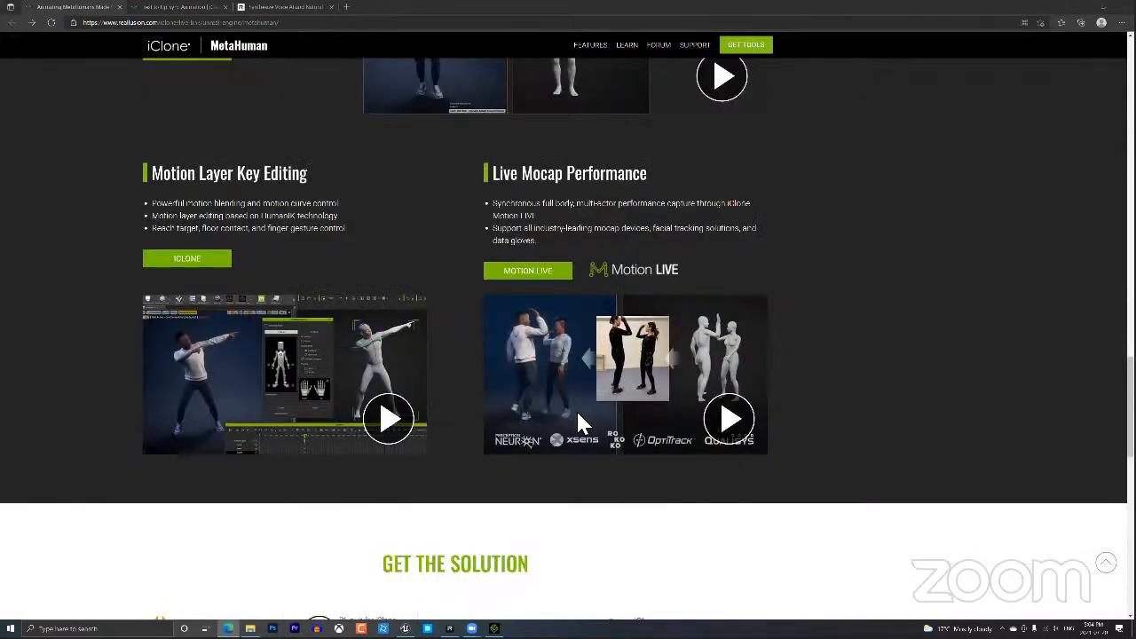
{"action": "scroll", "coordinate": [577, 413], "scroll_direction": "up", "scroll_amount": 7}
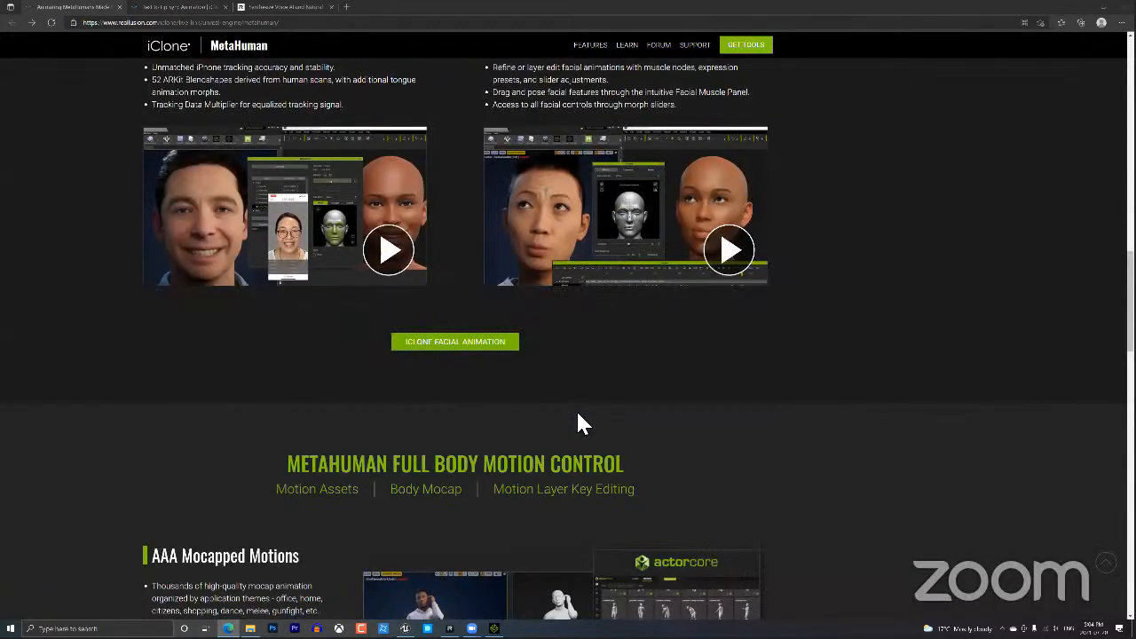
{"action": "scroll", "coordinate": [578, 425], "scroll_direction": "up", "scroll_amount": 3}
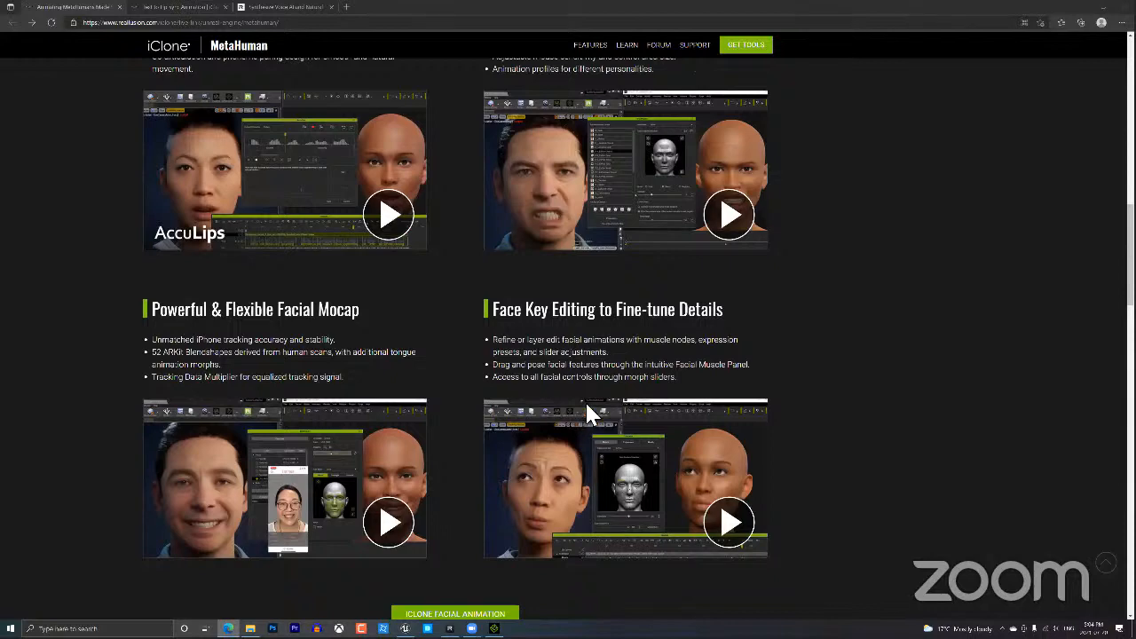
{"action": "scroll", "coordinate": [586, 405], "scroll_direction": "up", "scroll_amount": 15}
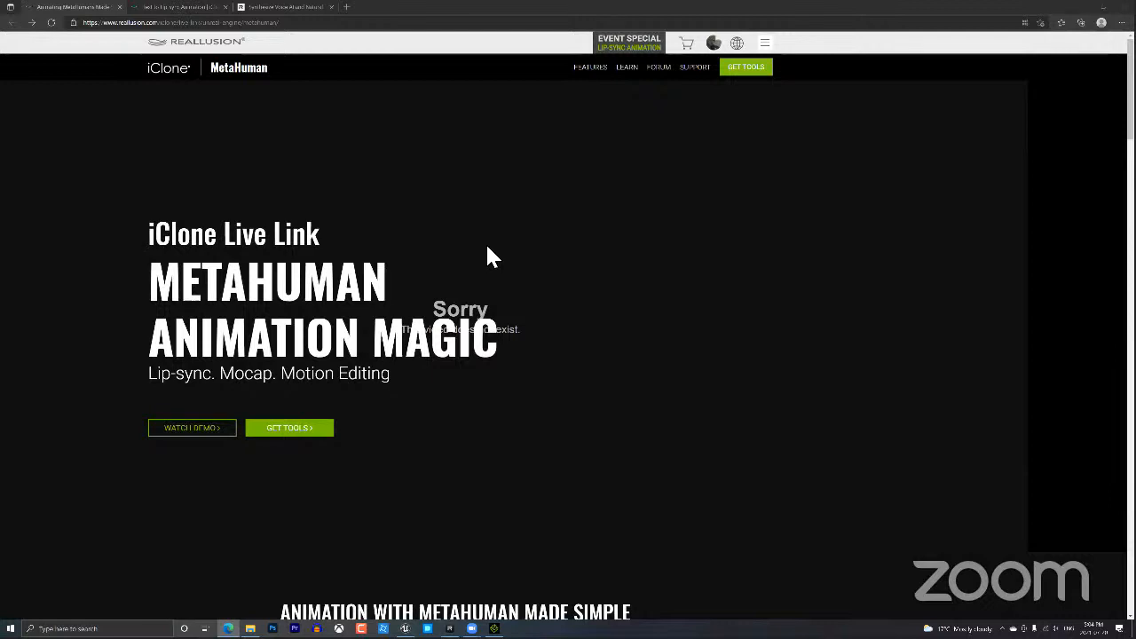
{"action": "scroll", "coordinate": [373, 195], "scroll_direction": "down", "scroll_amount": 6}
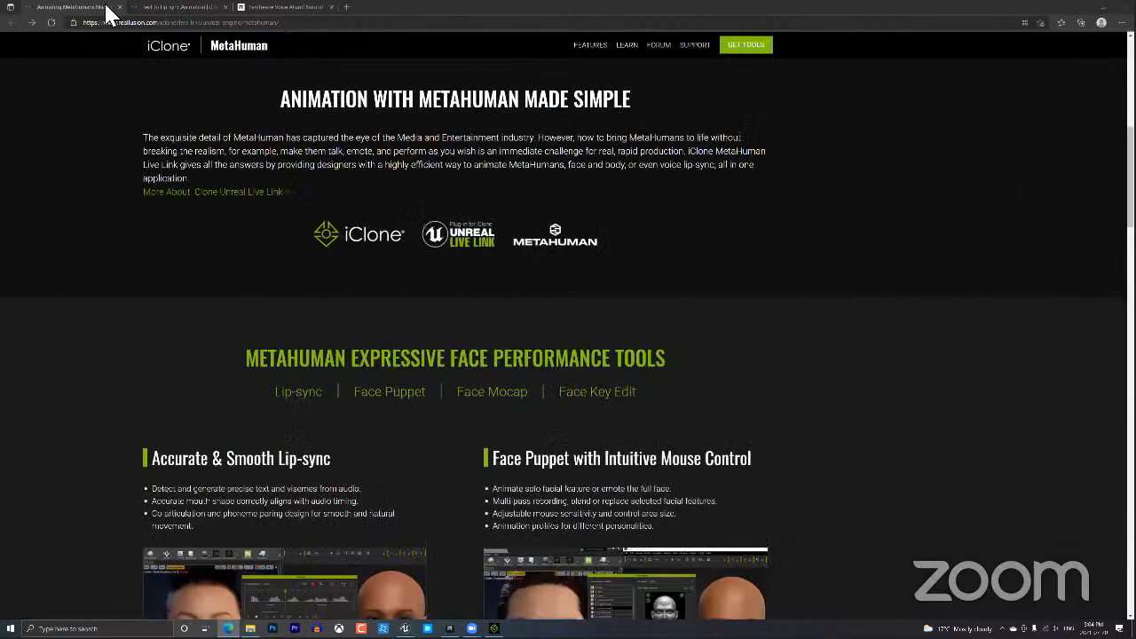
{"action": "left_click", "coordinate": [119, 7]}
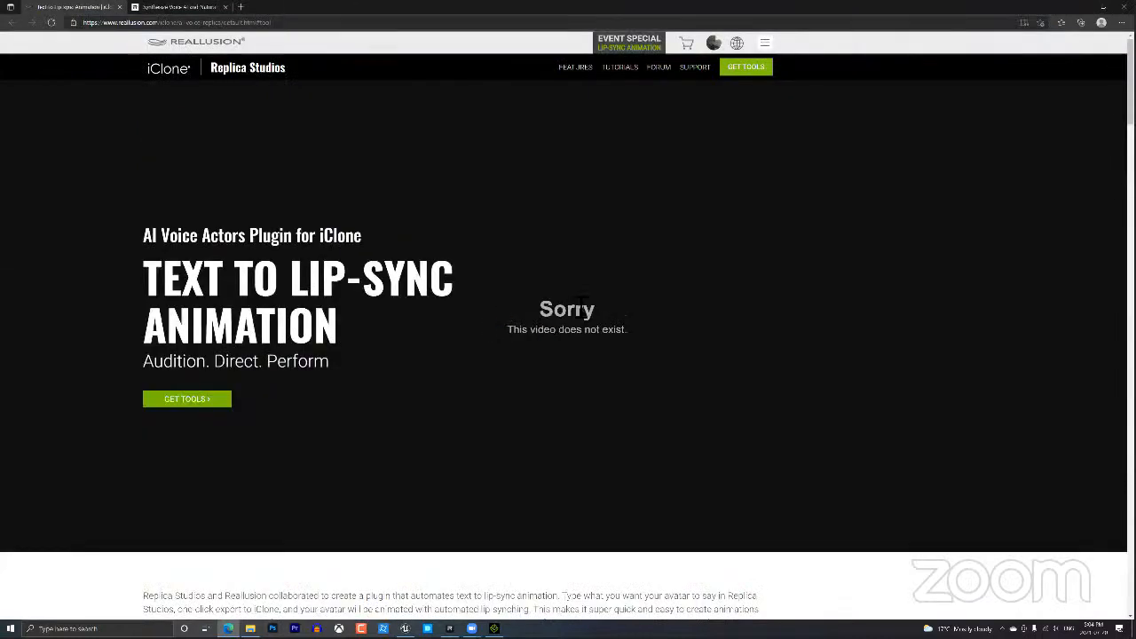
{"action": "left_click", "coordinate": [319, 26]}
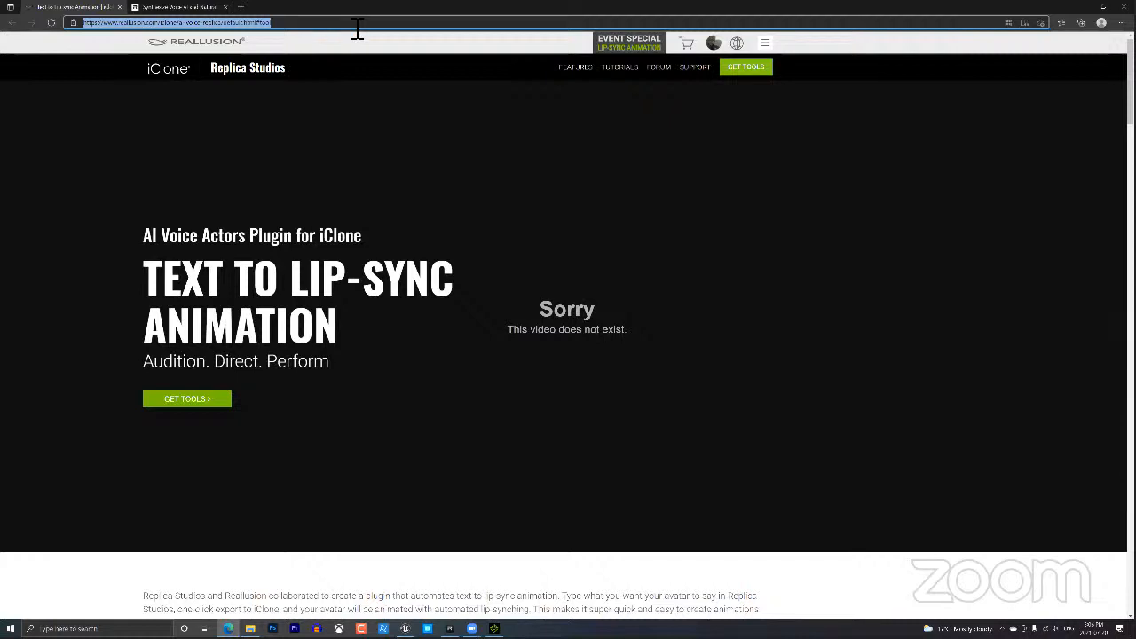
{"action": "triple_click", "coordinate": [358, 29]}
{"action": "key", "text": "alt+Tab"}
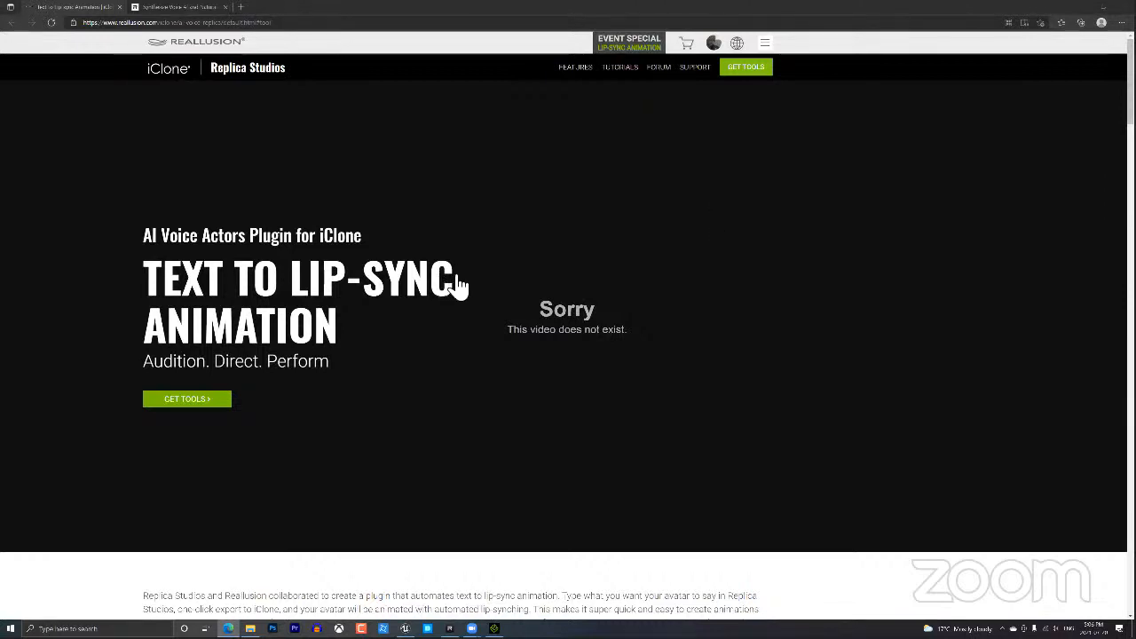
Scroll down and back up the Replica lip-sync page, then close its tab.
{"action": "scroll", "coordinate": [459, 284], "scroll_direction": "down", "scroll_amount": 4}
{"action": "scroll", "coordinate": [459, 285], "scroll_direction": "down", "scroll_amount": 3}
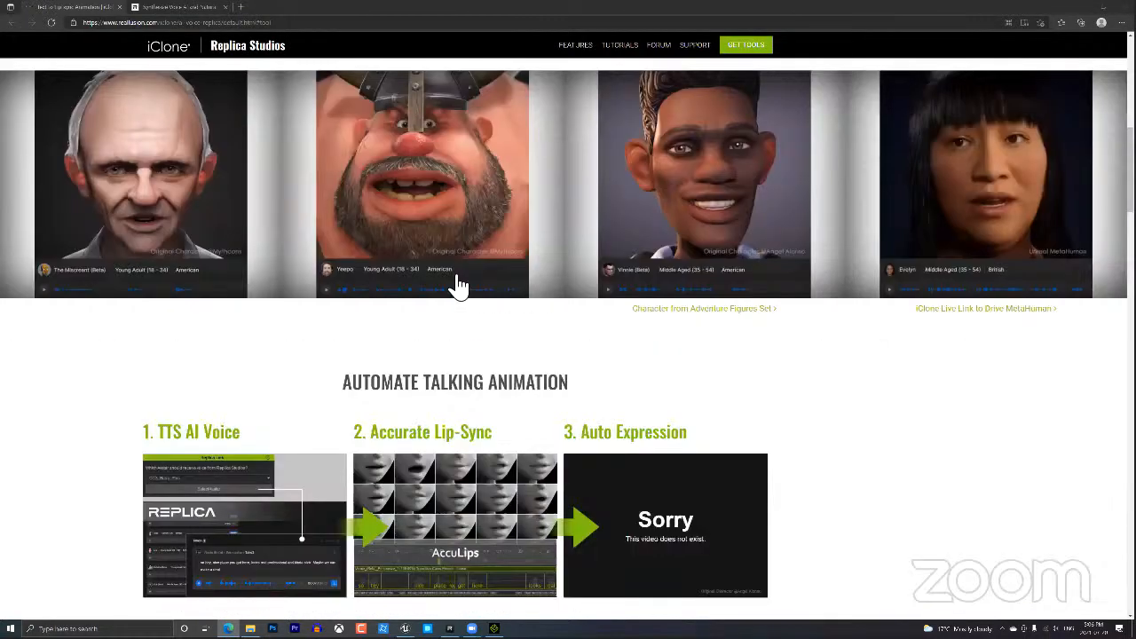
{"action": "scroll", "coordinate": [459, 285], "scroll_direction": "down", "scroll_amount": 10}
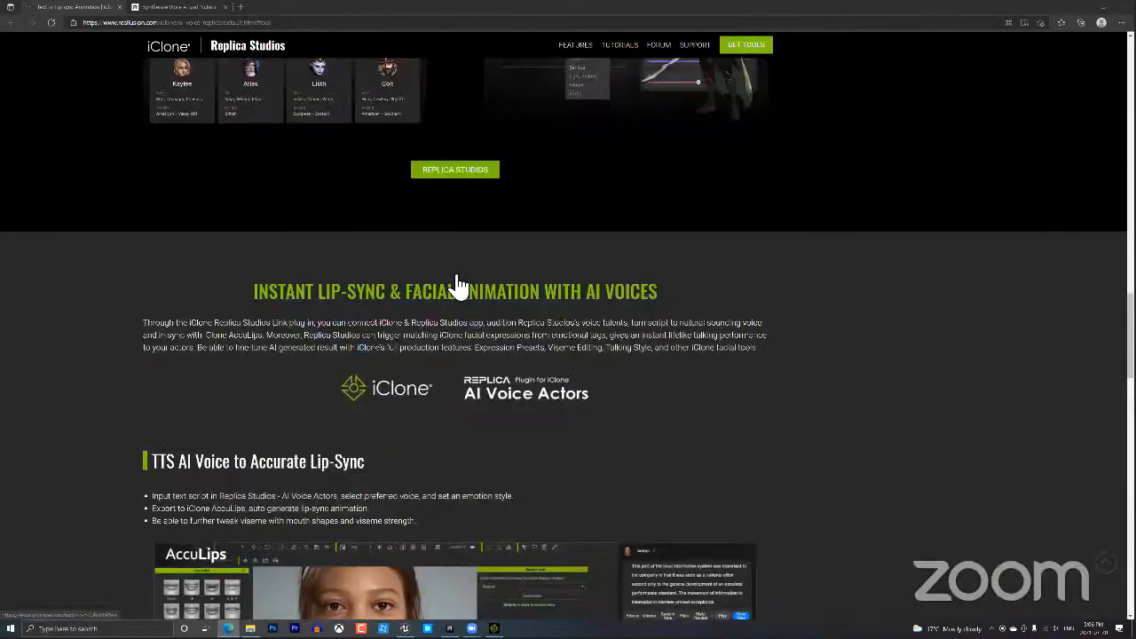
{"action": "scroll", "coordinate": [459, 284], "scroll_direction": "down", "scroll_amount": 4}
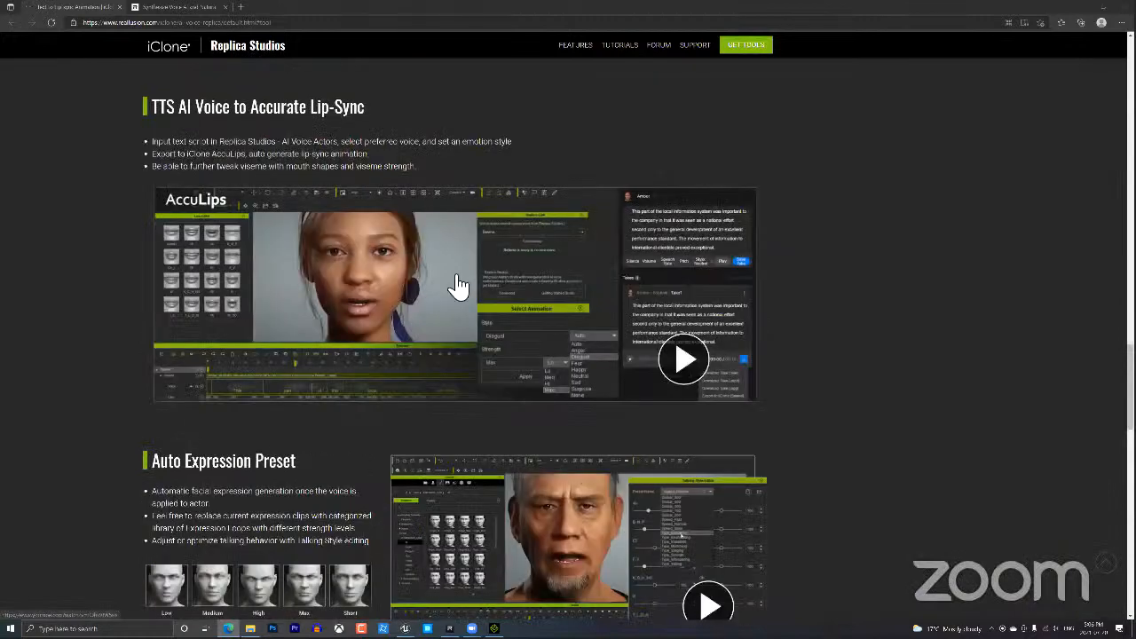
{"action": "scroll", "coordinate": [480, 310], "scroll_direction": "down", "scroll_amount": 10}
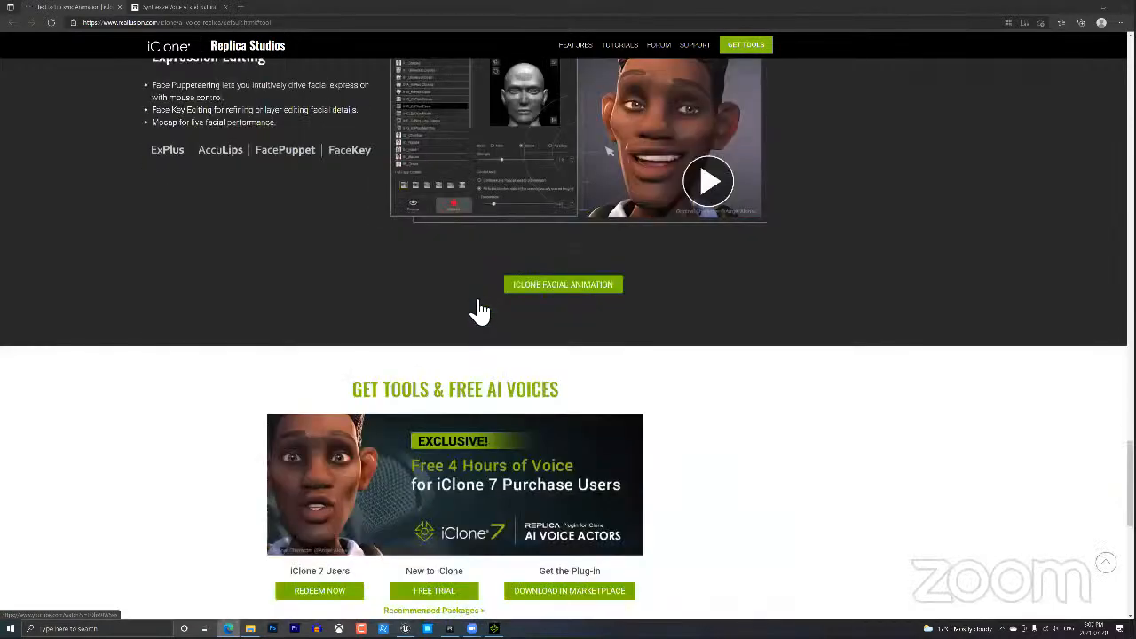
{"action": "scroll", "coordinate": [479, 311], "scroll_direction": "down", "scroll_amount": 3}
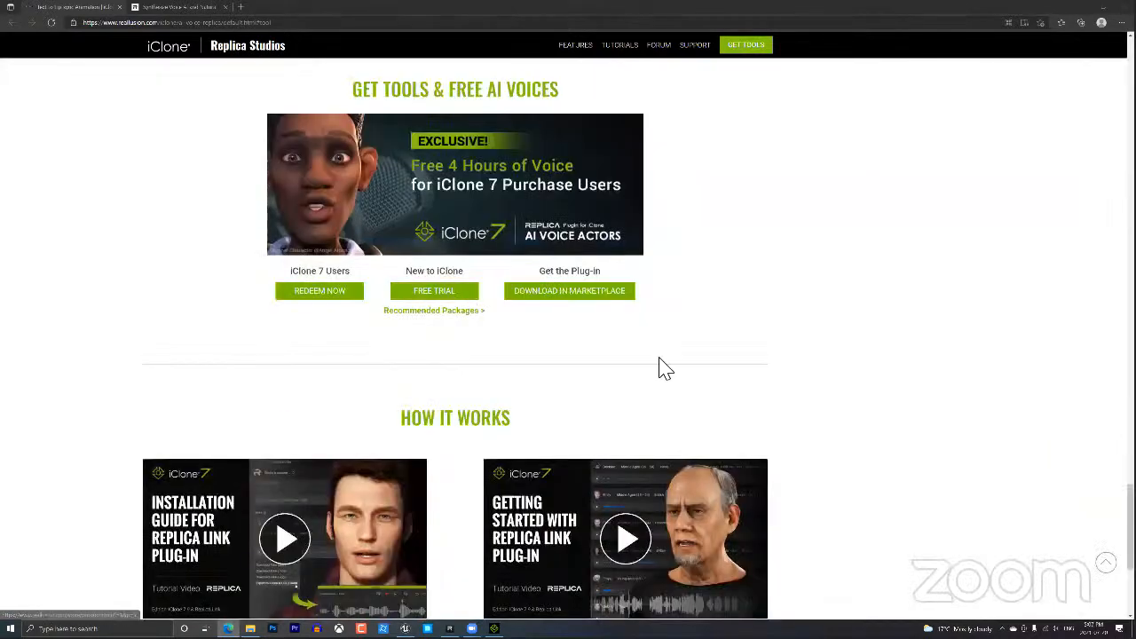
{"action": "scroll", "coordinate": [918, 420], "scroll_direction": "down", "scroll_amount": 2}
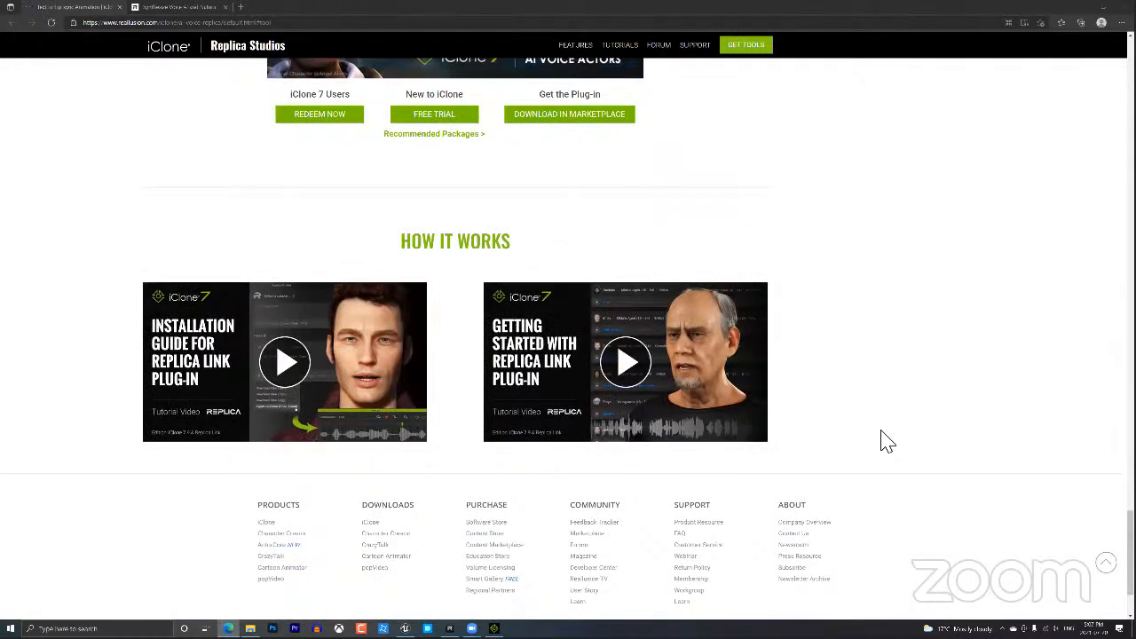
{"action": "scroll", "coordinate": [888, 443], "scroll_direction": "up", "scroll_amount": 1}
{"action": "scroll", "coordinate": [888, 443], "scroll_direction": "up", "scroll_amount": 5}
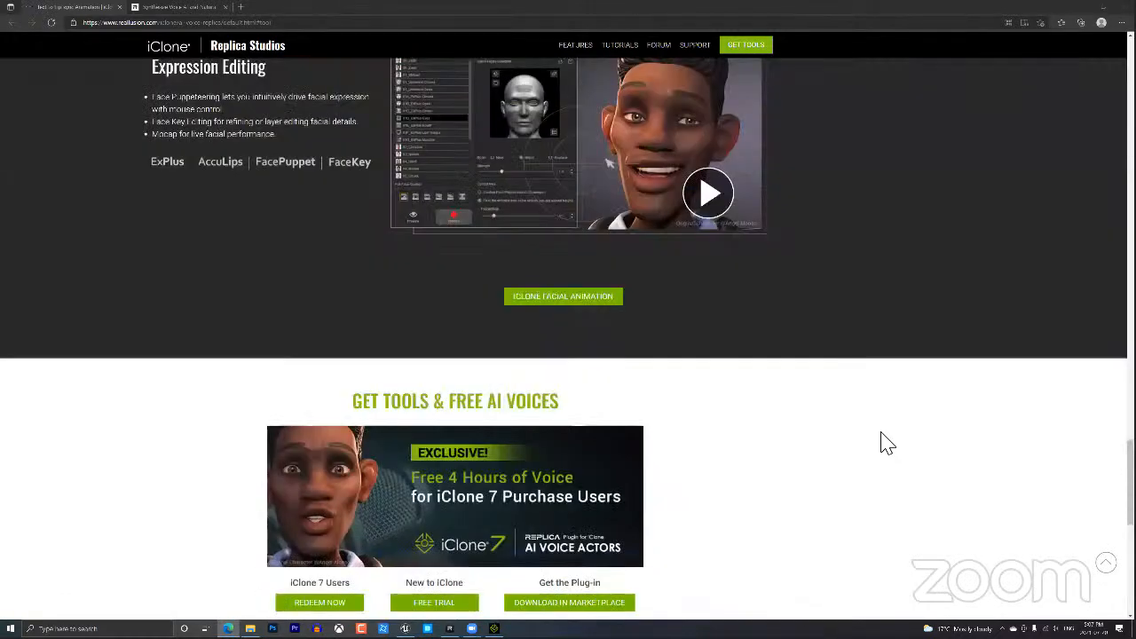
{"action": "scroll", "coordinate": [886, 442], "scroll_direction": "up", "scroll_amount": 6}
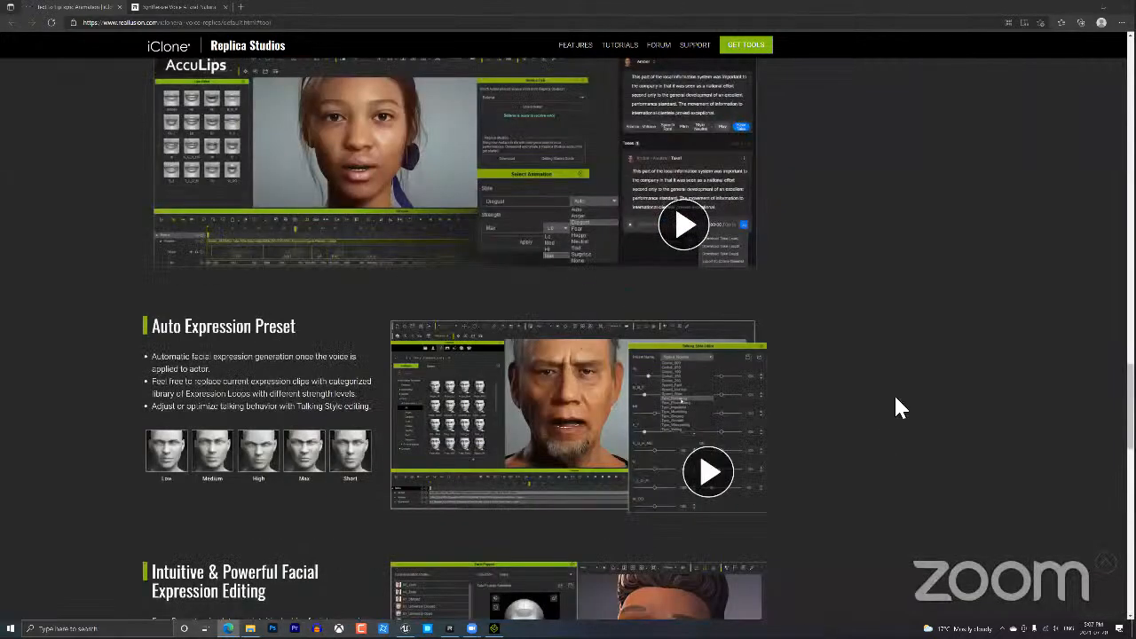
{"action": "scroll", "coordinate": [894, 401], "scroll_direction": "up", "scroll_amount": 9}
{"action": "scroll", "coordinate": [892, 408], "scroll_direction": "up", "scroll_amount": 10}
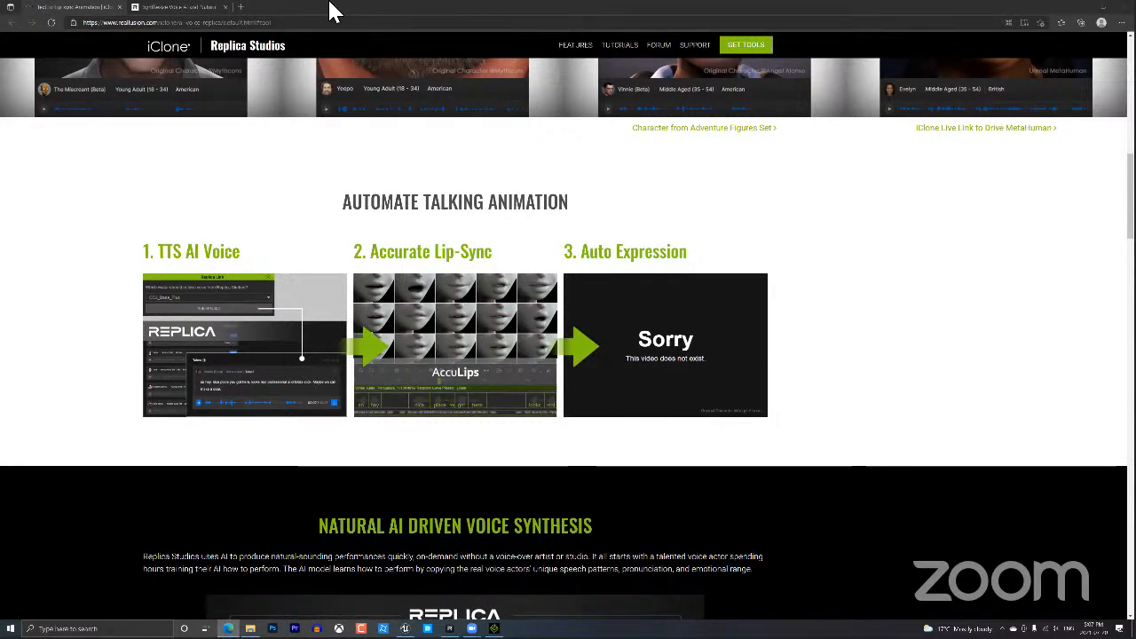
{"action": "left_click", "coordinate": [119, 8]}
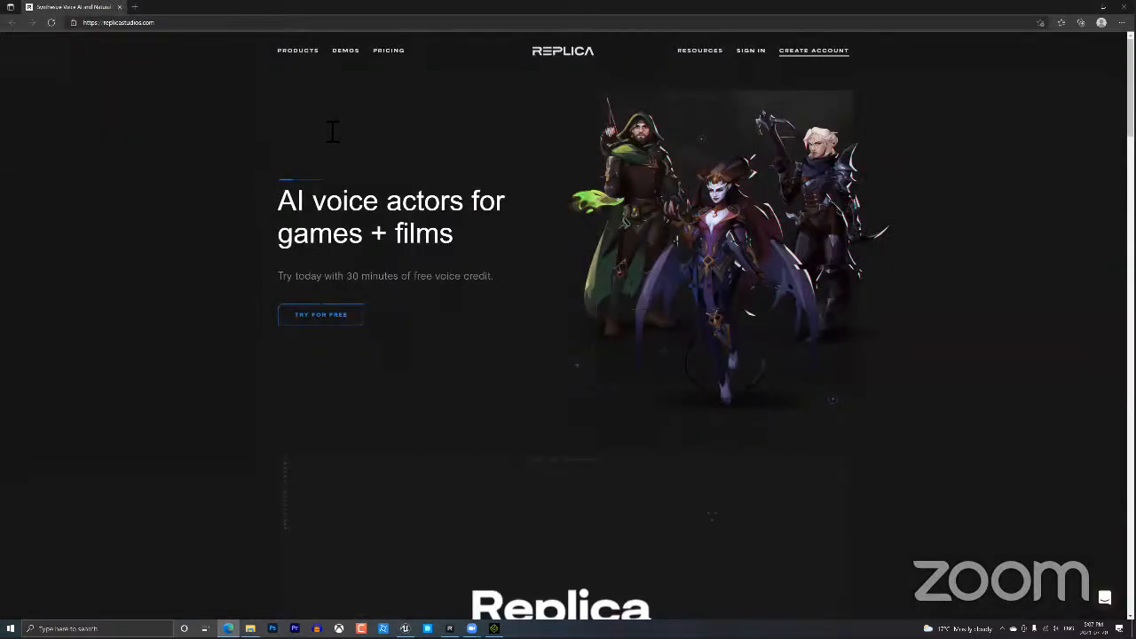
Scroll through the replicastudios.com homepage's AI voice actor features and back to the top.
{"action": "key", "text": "ctrl+l"}
{"action": "left_click", "coordinate": [189, 27]}
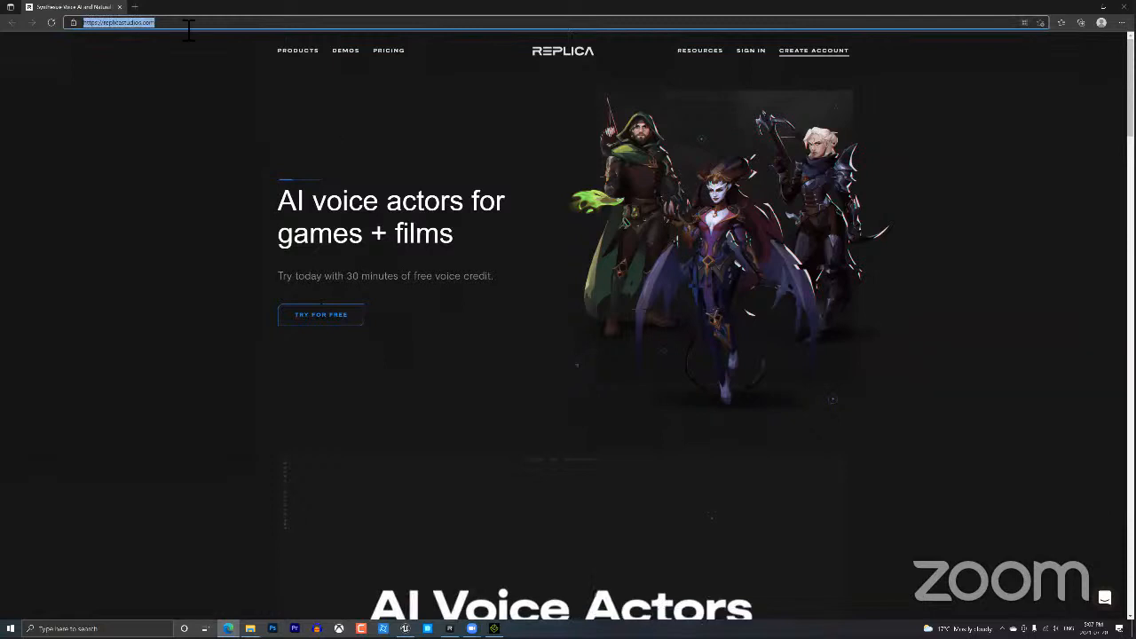
{"action": "key", "text": "alt+Tab"}
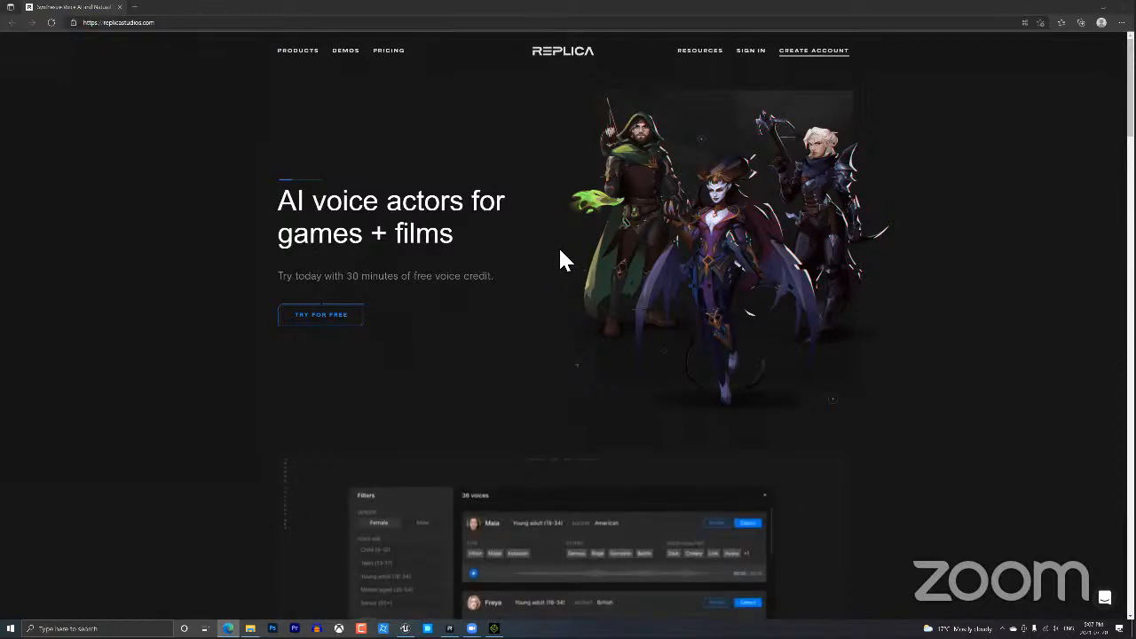
{"action": "scroll", "coordinate": [560, 260], "scroll_direction": "down", "scroll_amount": 1}
{"action": "scroll", "coordinate": [530, 345], "scroll_direction": "down", "scroll_amount": 1}
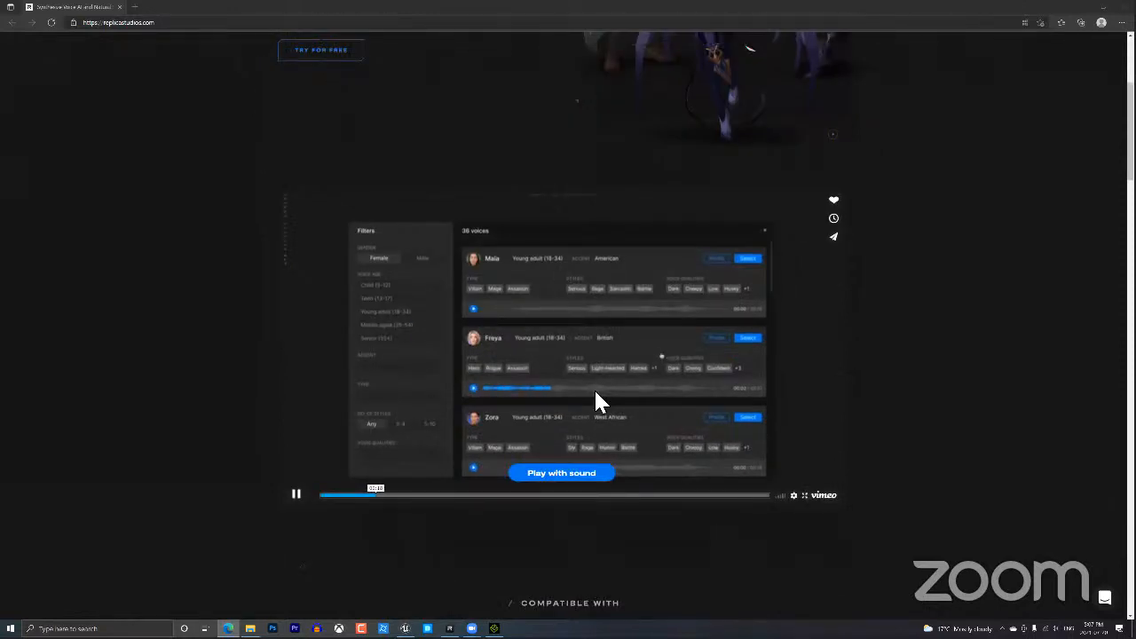
{"action": "scroll", "coordinate": [596, 392], "scroll_direction": "down", "scroll_amount": 4}
{"action": "scroll", "coordinate": [666, 354], "scroll_direction": "down", "scroll_amount": 5}
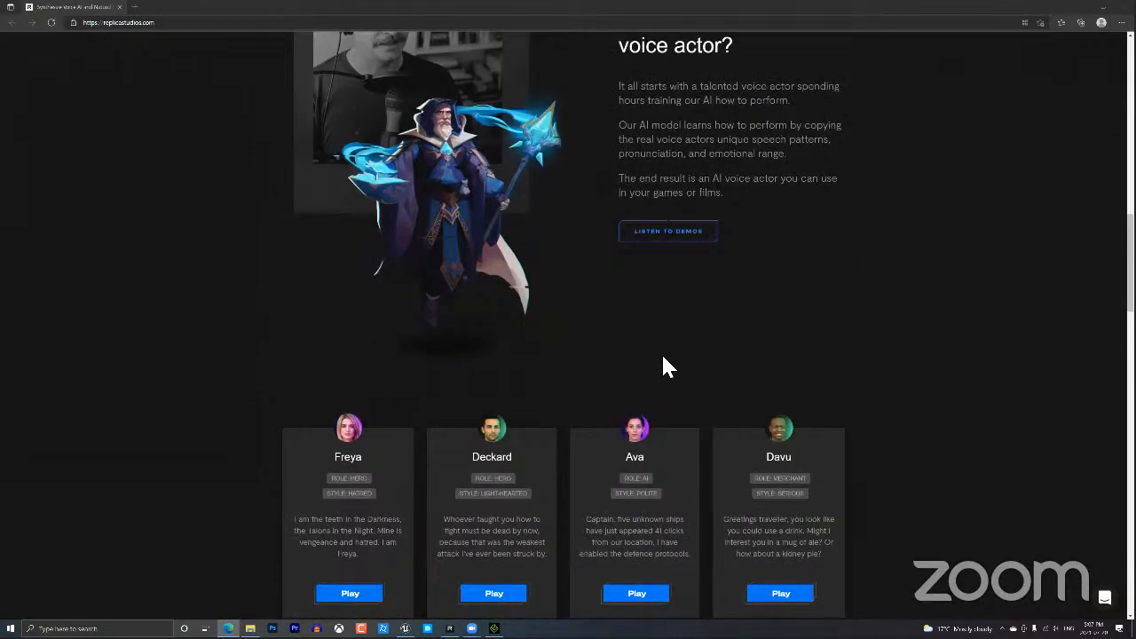
{"action": "scroll", "coordinate": [663, 358], "scroll_direction": "down", "scroll_amount": 9}
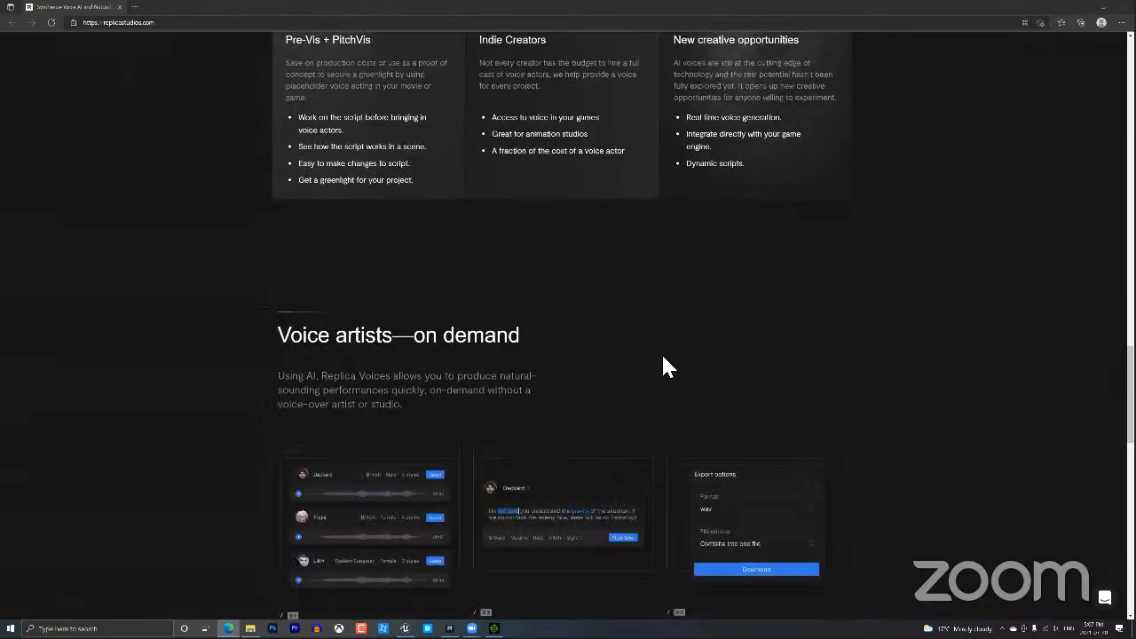
{"action": "scroll", "coordinate": [664, 359], "scroll_direction": "down", "scroll_amount": 8}
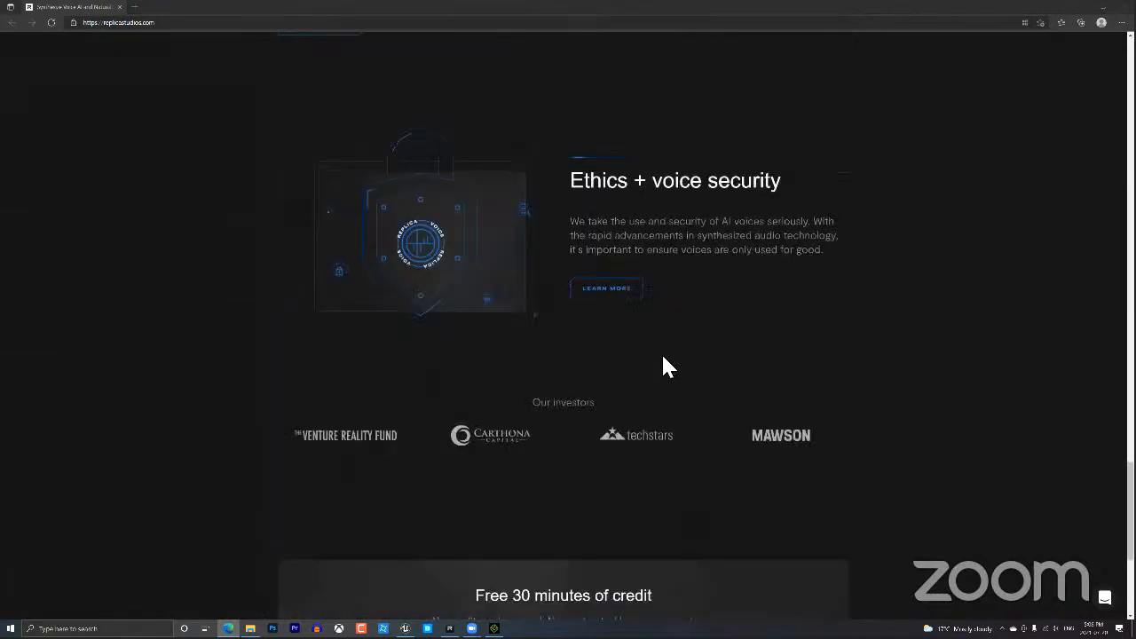
{"action": "scroll", "coordinate": [664, 360], "scroll_direction": "down", "scroll_amount": 3}
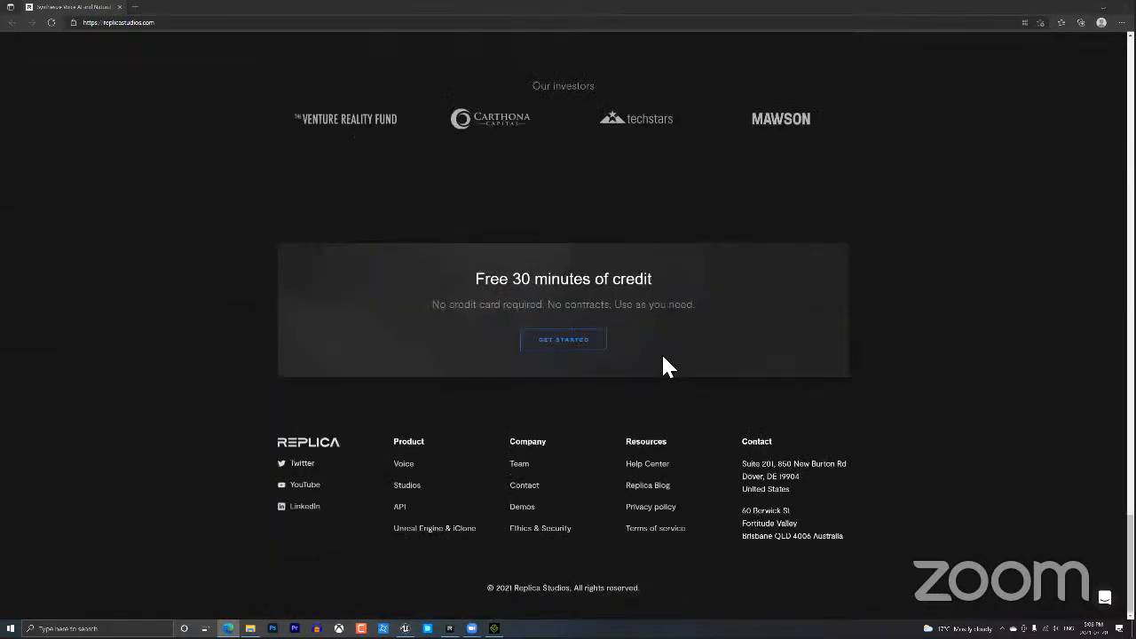
{"action": "scroll", "coordinate": [664, 359], "scroll_direction": "up", "scroll_amount": 11}
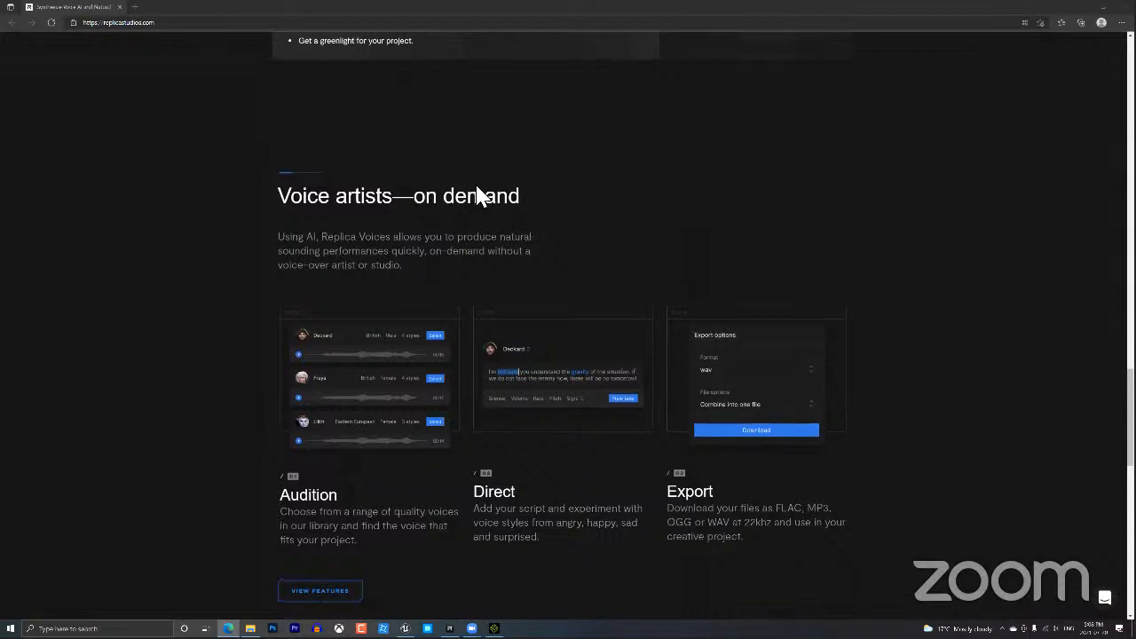
{"action": "scroll", "coordinate": [475, 191], "scroll_direction": "up", "scroll_amount": 10}
{"action": "scroll", "coordinate": [477, 195], "scroll_direction": "up", "scroll_amount": 6}
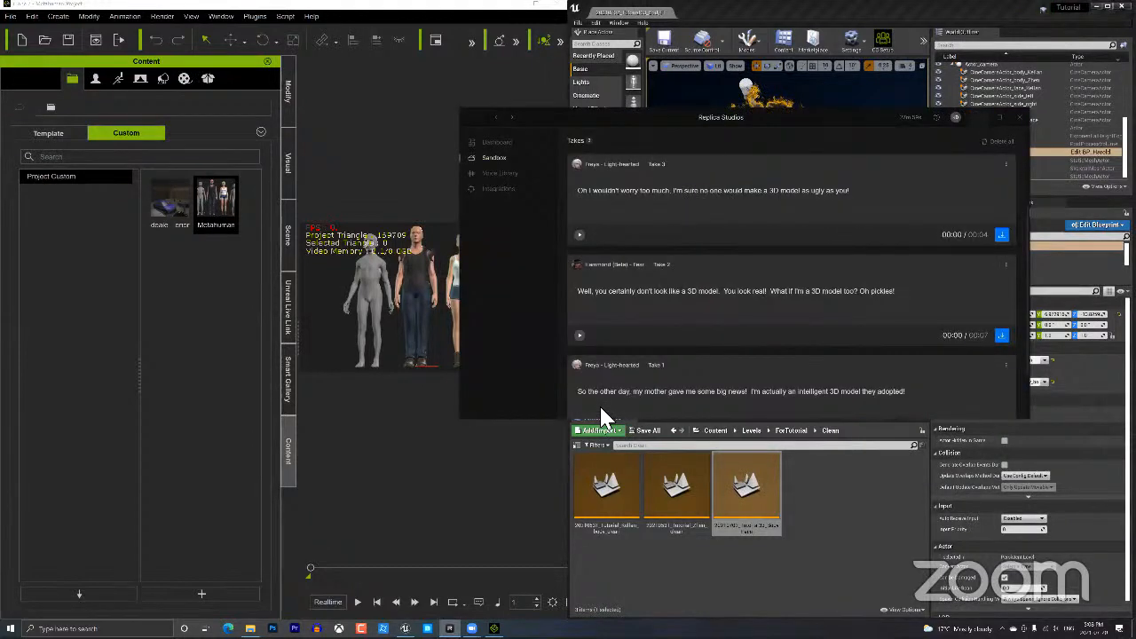
Go from the Dashboard welcome page to the Sandbox composer.
{"action": "left_click", "coordinate": [494, 142]}
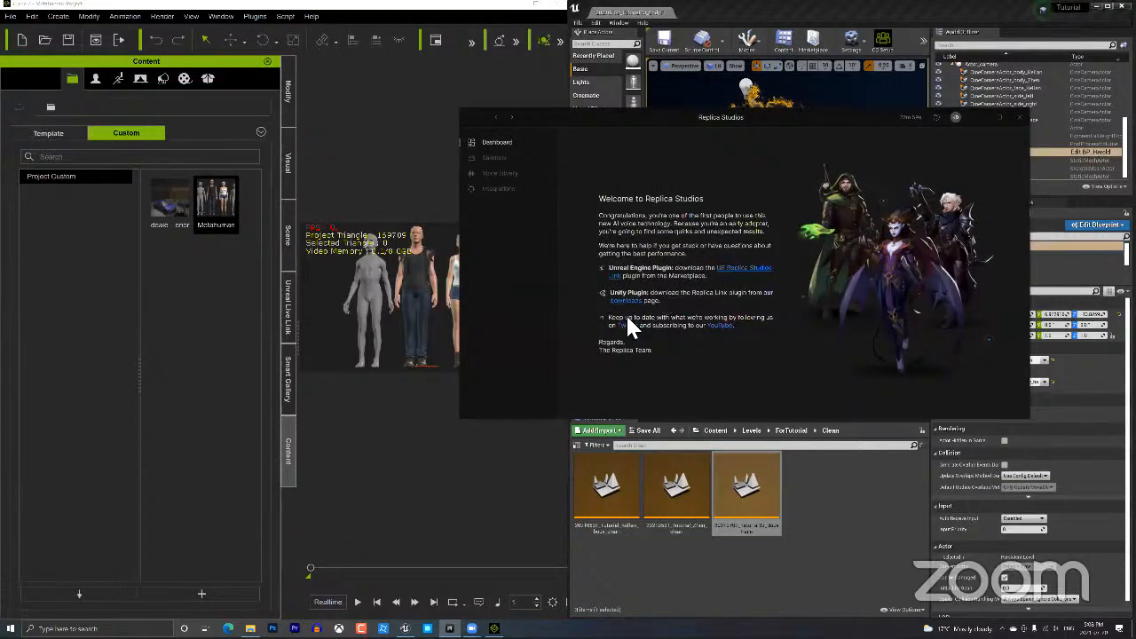
{"action": "left_click", "coordinate": [503, 159]}
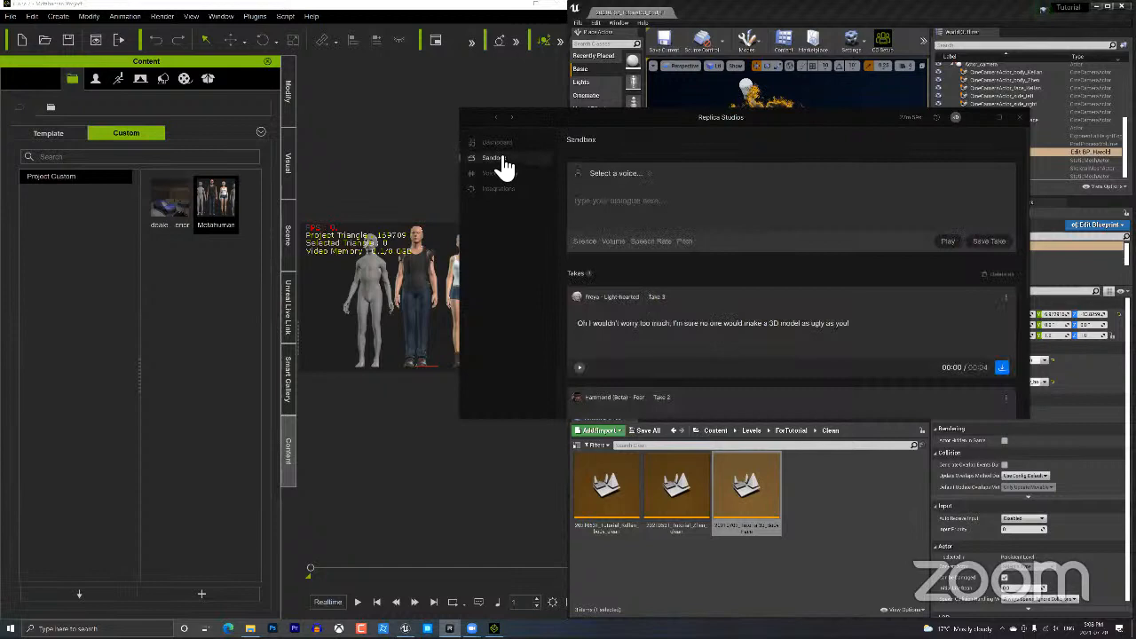
Play Hammond (Beta)'s voice sample with the system volume raised to 100.
{"action": "left_click", "coordinate": [645, 174]}
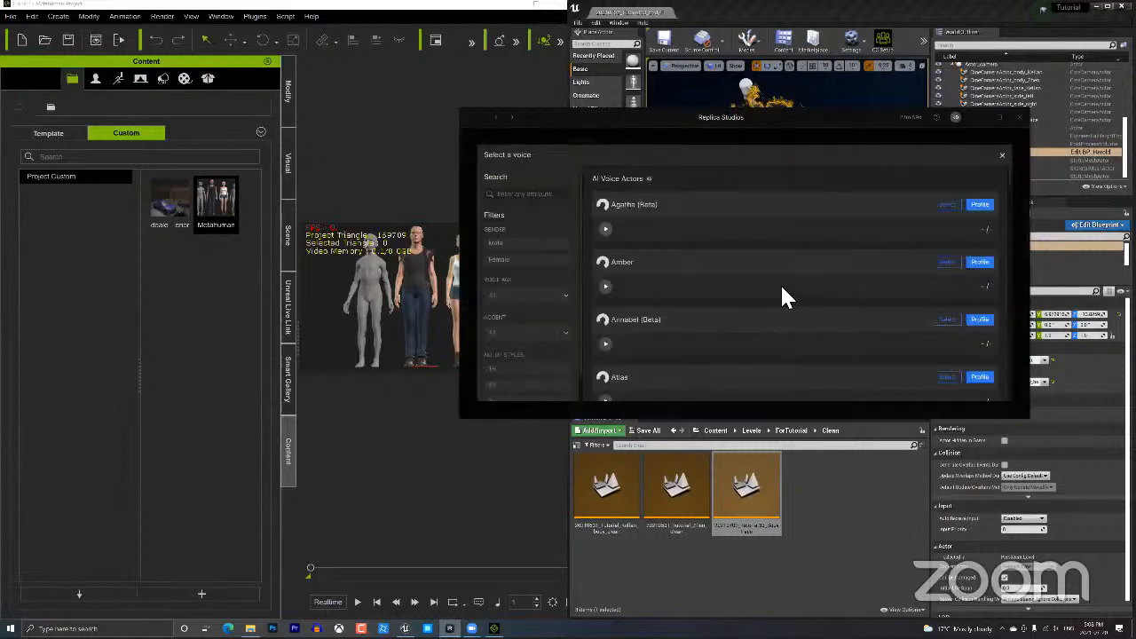
{"action": "scroll", "coordinate": [780, 284], "scroll_direction": "down", "scroll_amount": 10}
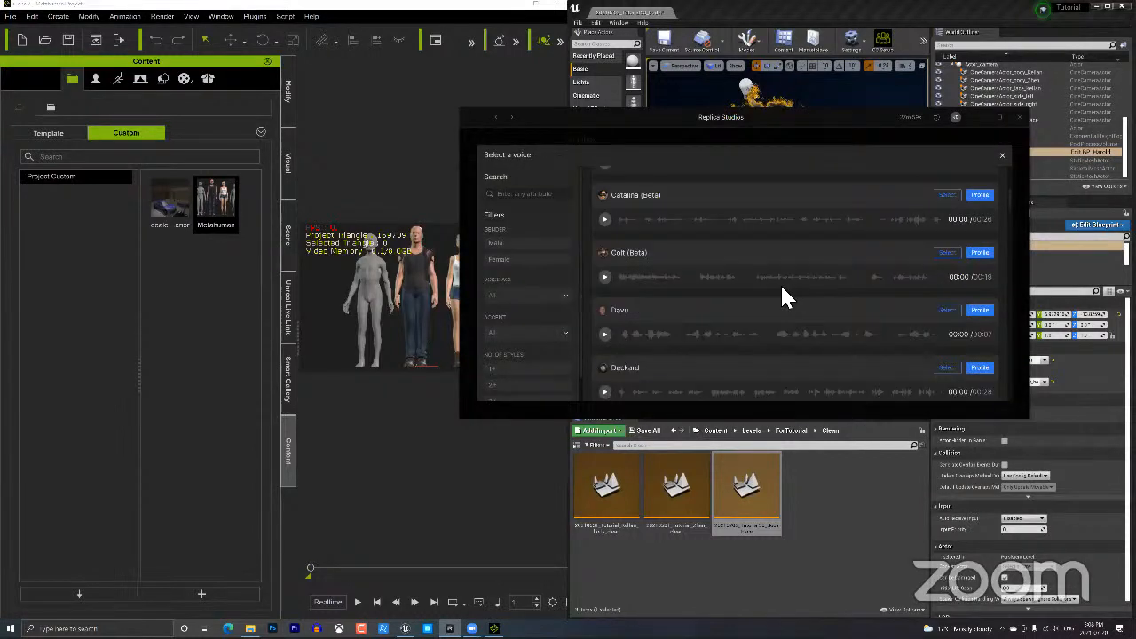
{"action": "scroll", "coordinate": [781, 286], "scroll_direction": "up", "scroll_amount": 5}
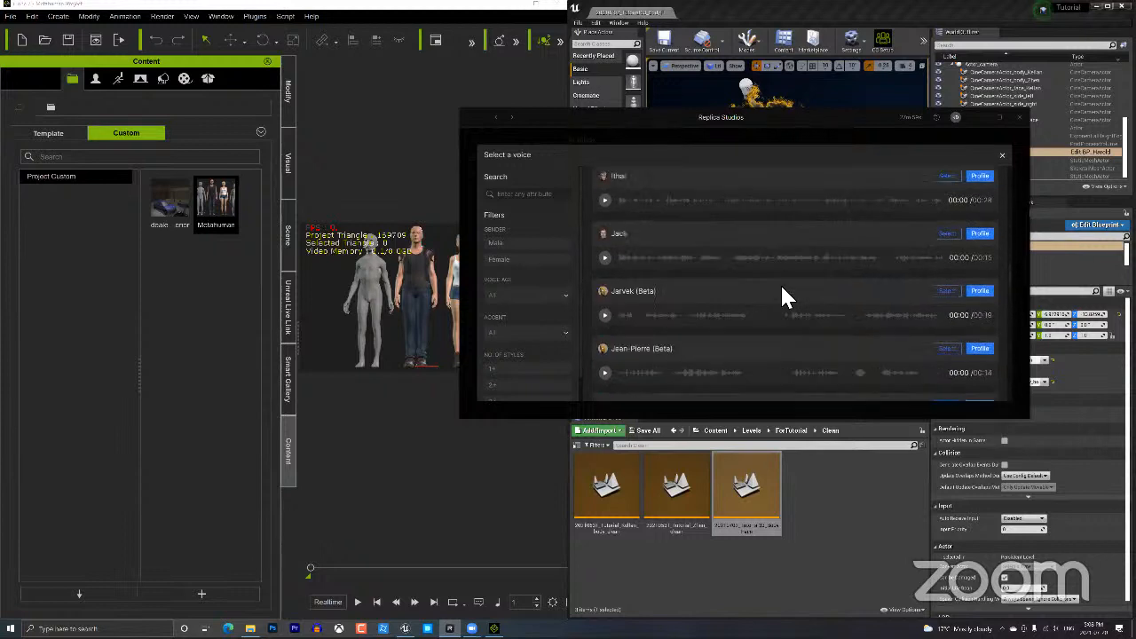
{"action": "scroll", "coordinate": [781, 283], "scroll_direction": "up", "scroll_amount": 1}
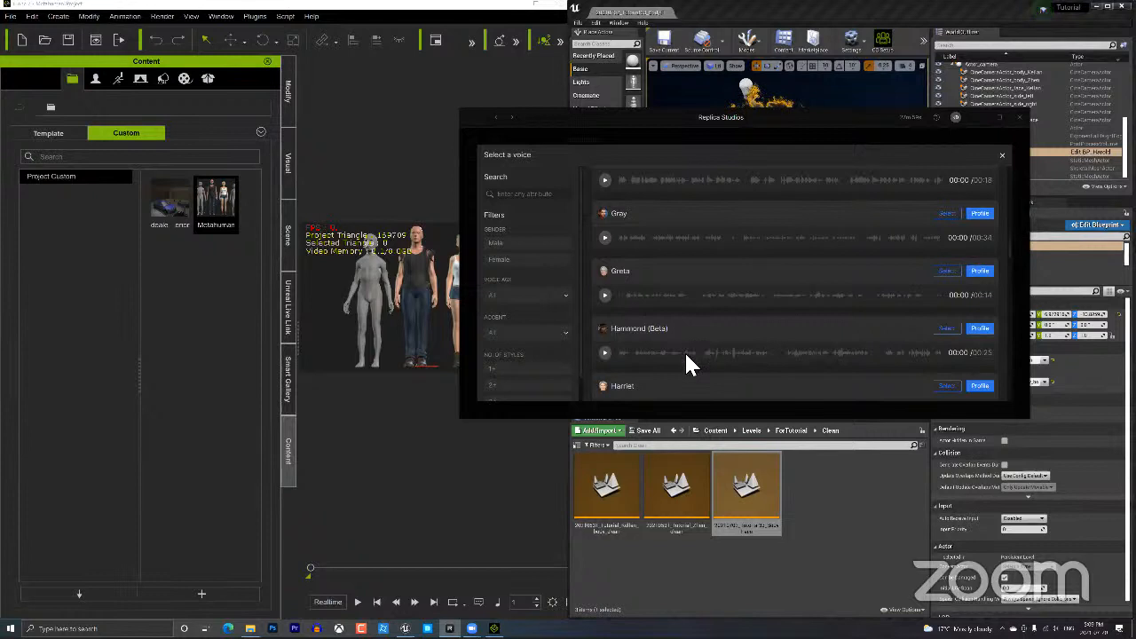
{"action": "left_click", "coordinate": [606, 354]}
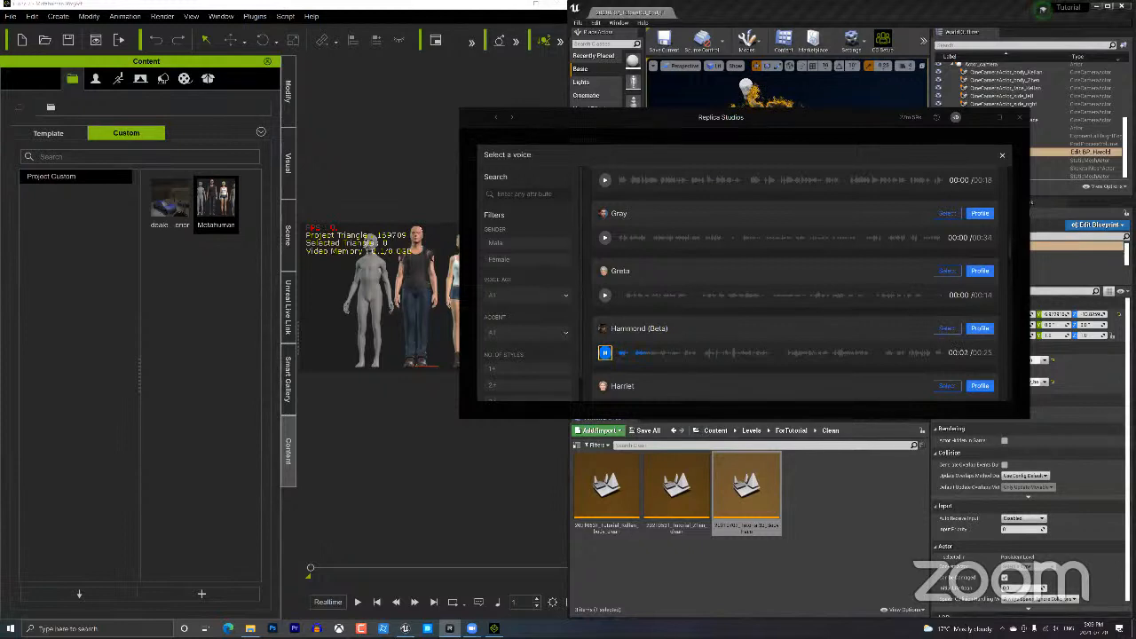
{"action": "left_click", "coordinate": [1055, 628]}
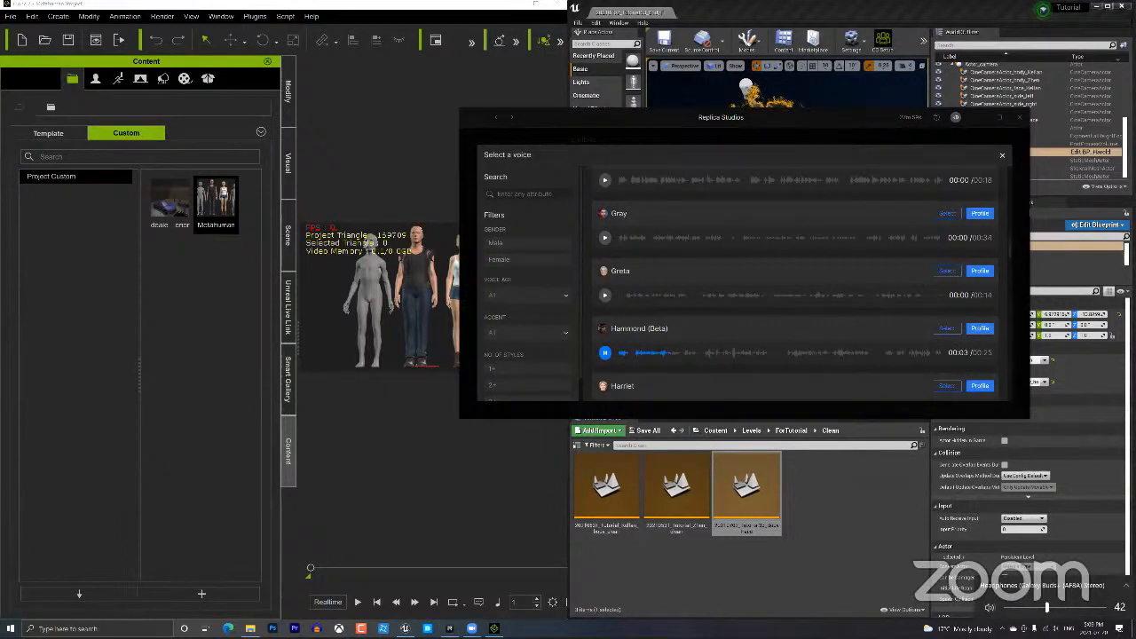
{"action": "left_click_drag", "start_coordinate": [1048, 608], "coordinate": [1107, 608]}
{"action": "left_click", "coordinate": [649, 363]}
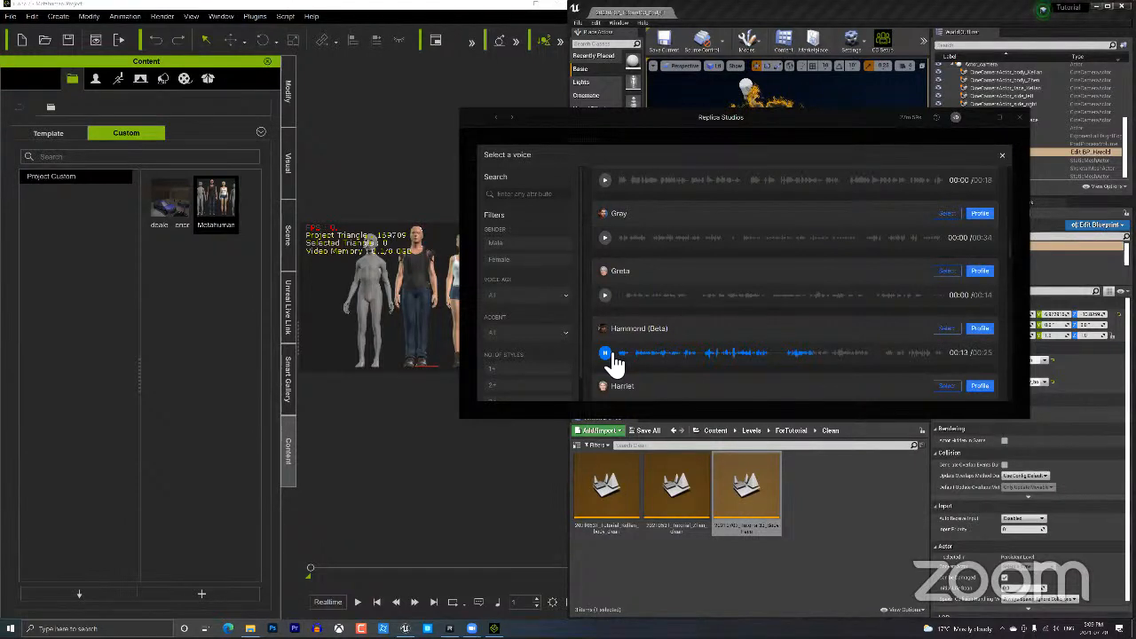
{"action": "left_click", "coordinate": [612, 356]}
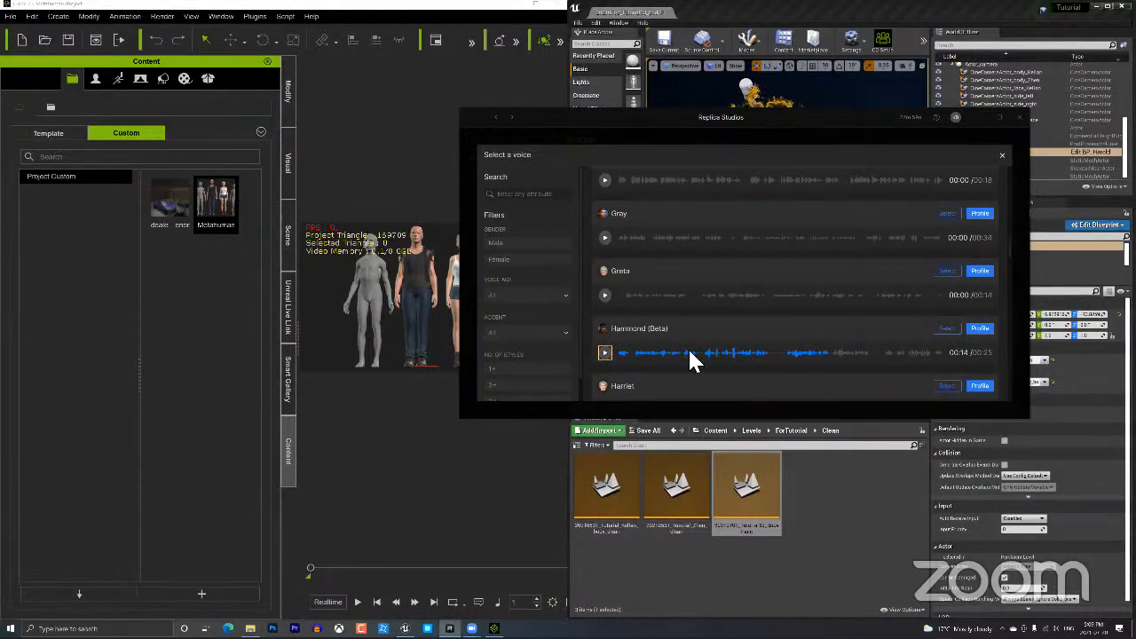
Play Freya's voice sample, then open her voice actor profile.
{"action": "scroll", "coordinate": [701, 358], "scroll_direction": "up", "scroll_amount": 5}
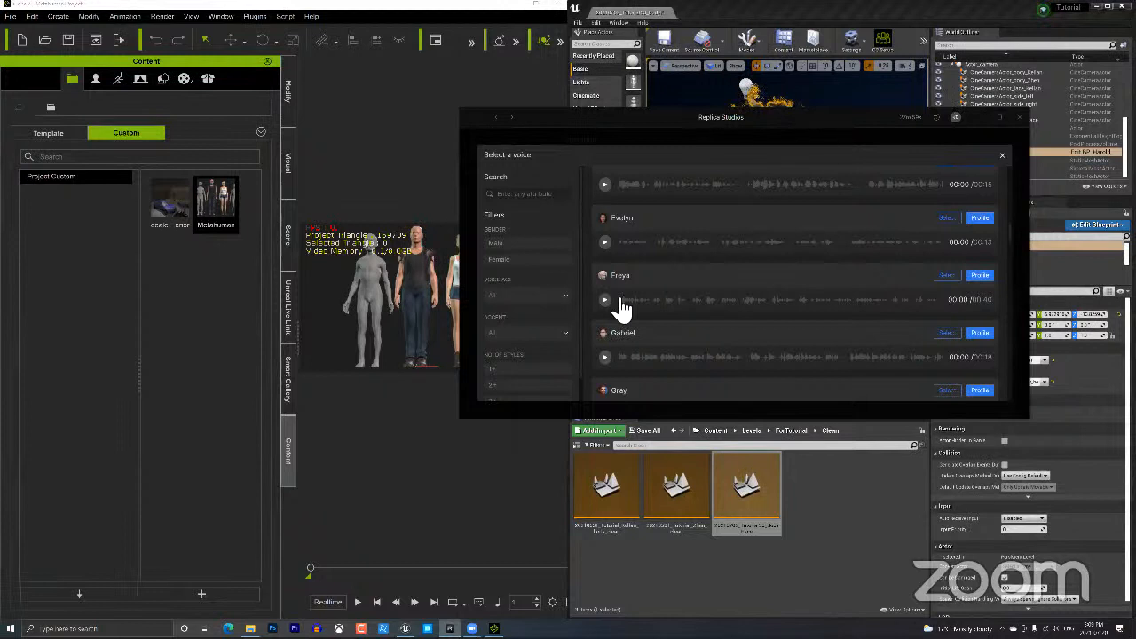
{"action": "left_click", "coordinate": [619, 302]}
{"action": "left_click", "coordinate": [604, 299]}
{"action": "left_click", "coordinate": [976, 277]}
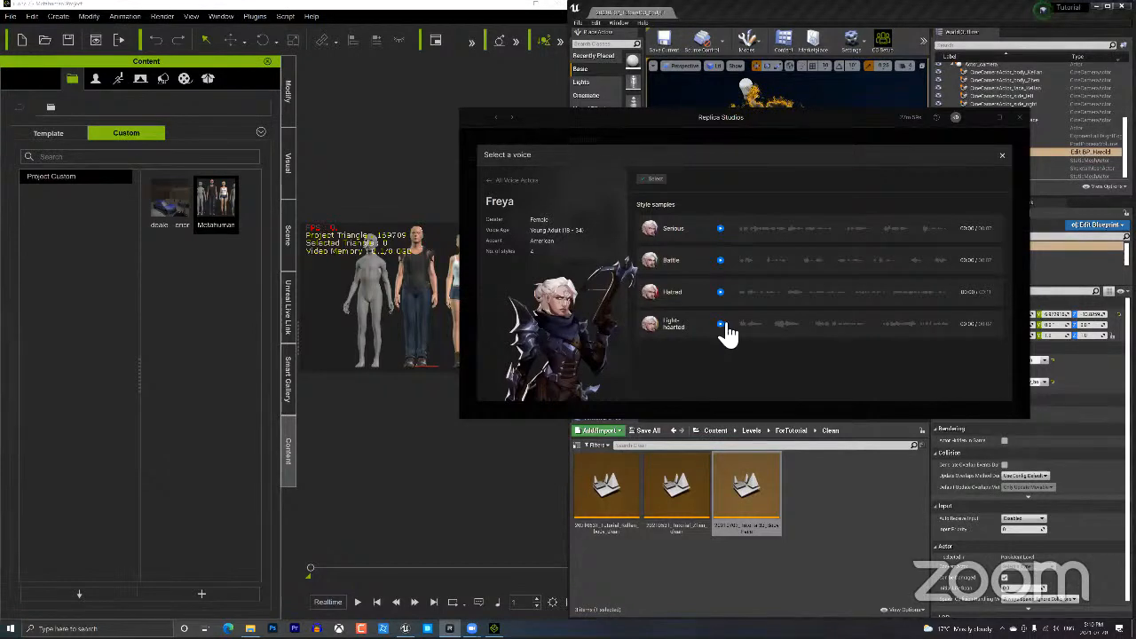
Listen to Freya's Serious and Light-hearted style samples.
{"action": "left_click", "coordinate": [721, 231]}
{"action": "left_click", "coordinate": [720, 325]}
{"action": "left_click", "coordinate": [720, 325]}
Play Hammond's Fear and Internal Monologue samples, then close the voice picker.
{"action": "left_click", "coordinate": [519, 182]}
{"action": "scroll", "coordinate": [795, 284], "scroll_direction": "down", "scroll_amount": 1}
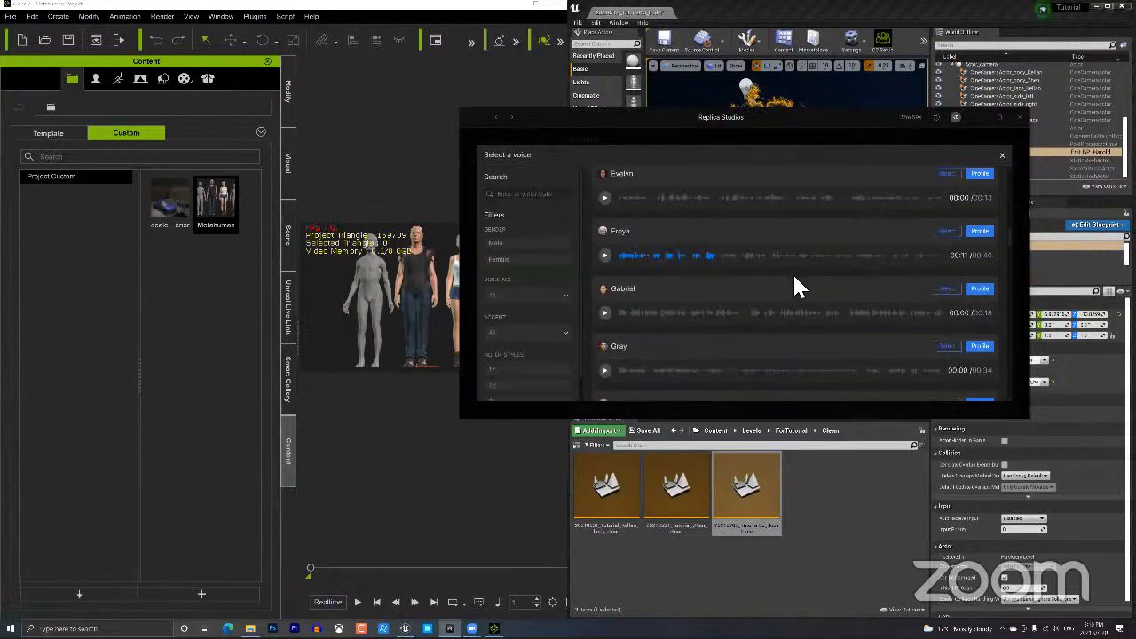
{"action": "scroll", "coordinate": [793, 284], "scroll_direction": "down", "scroll_amount": 5}
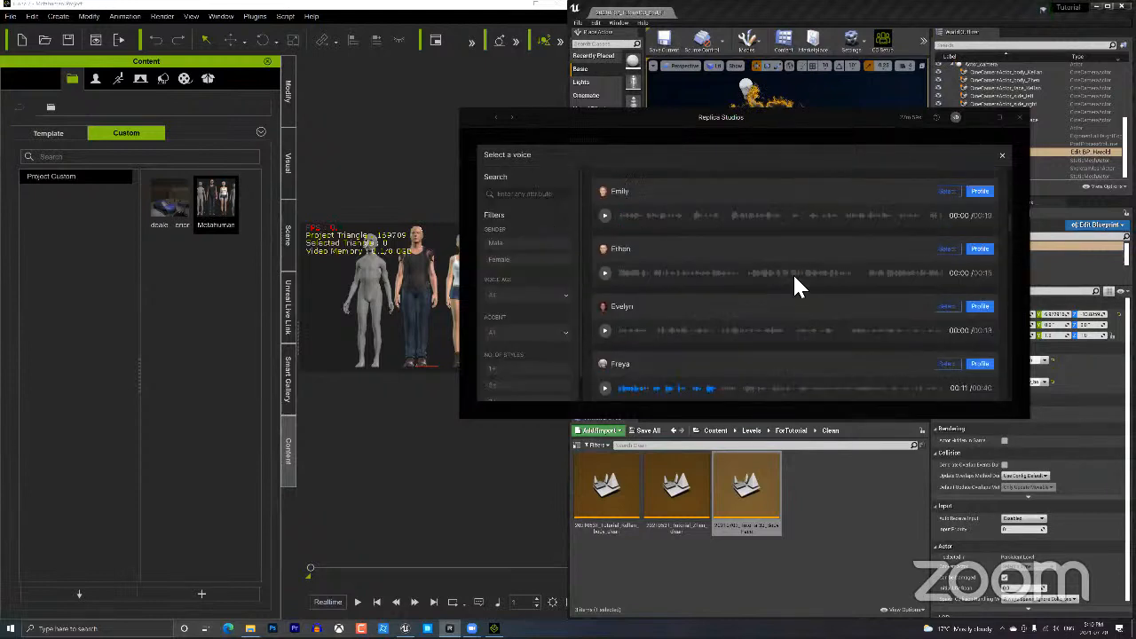
{"action": "left_click", "coordinate": [979, 239]}
{"action": "left_click", "coordinate": [720, 261]}
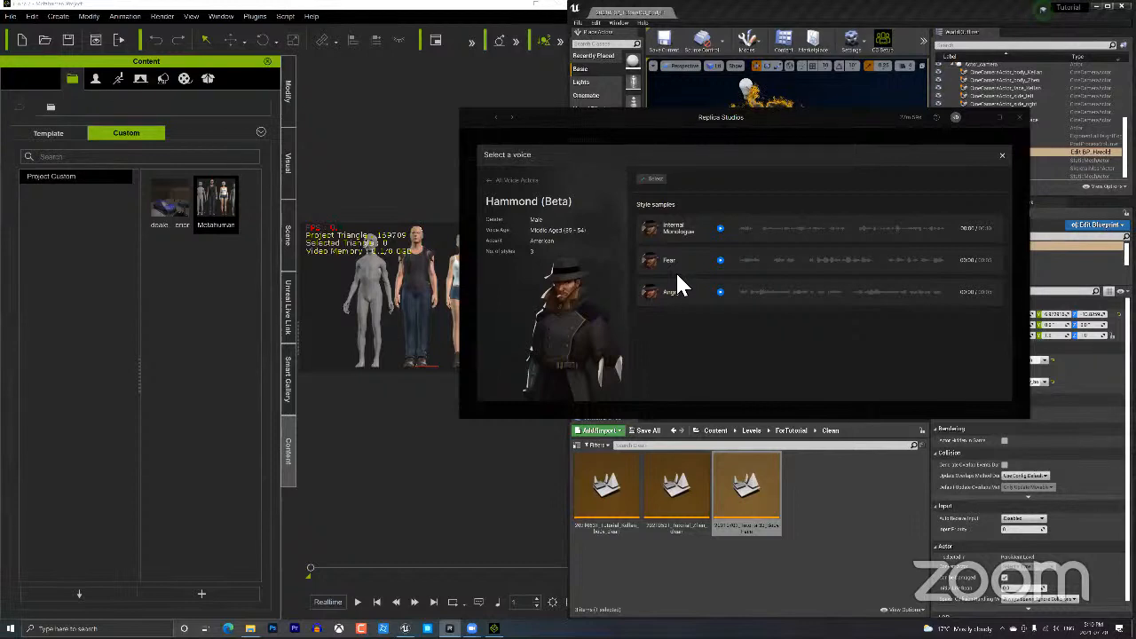
{"action": "left_click", "coordinate": [721, 229]}
{"action": "left_click", "coordinate": [721, 229]}
{"action": "left_click", "coordinate": [1001, 155]}
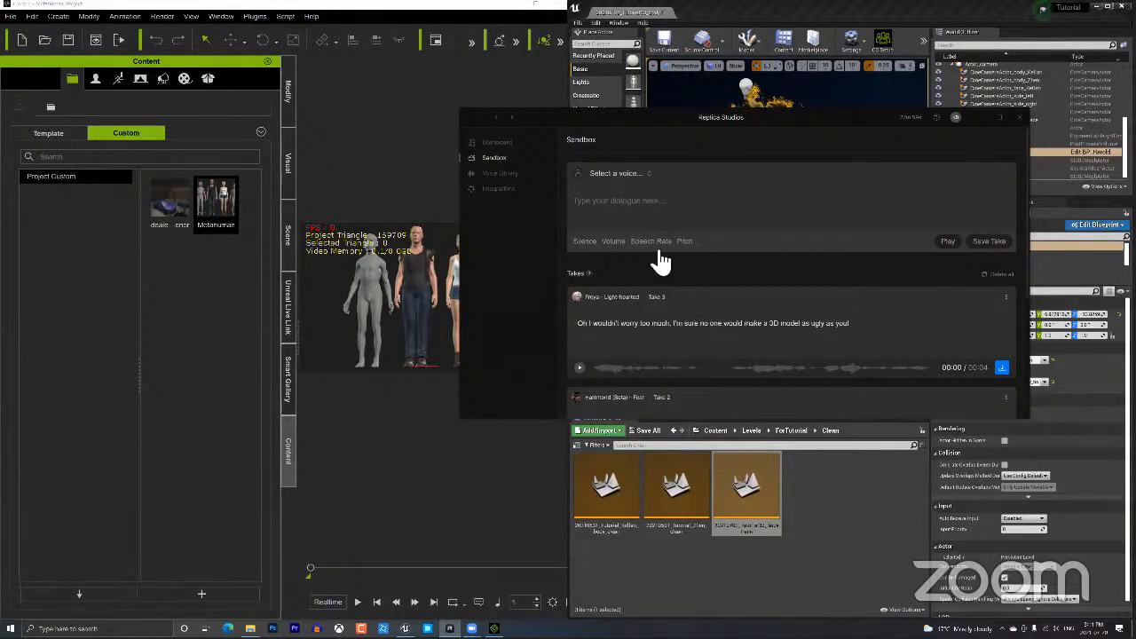
Open a new browser window and load the MetaHuman Creator site.
{"action": "left_click", "coordinate": [228, 629]}
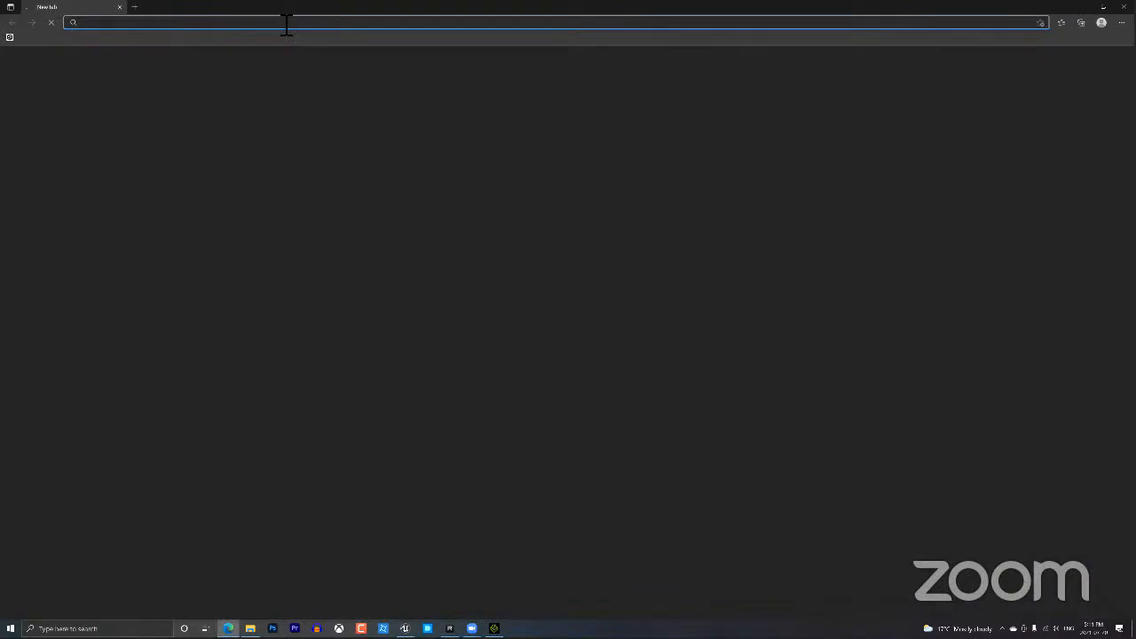
{"action": "type", "text": "met"}
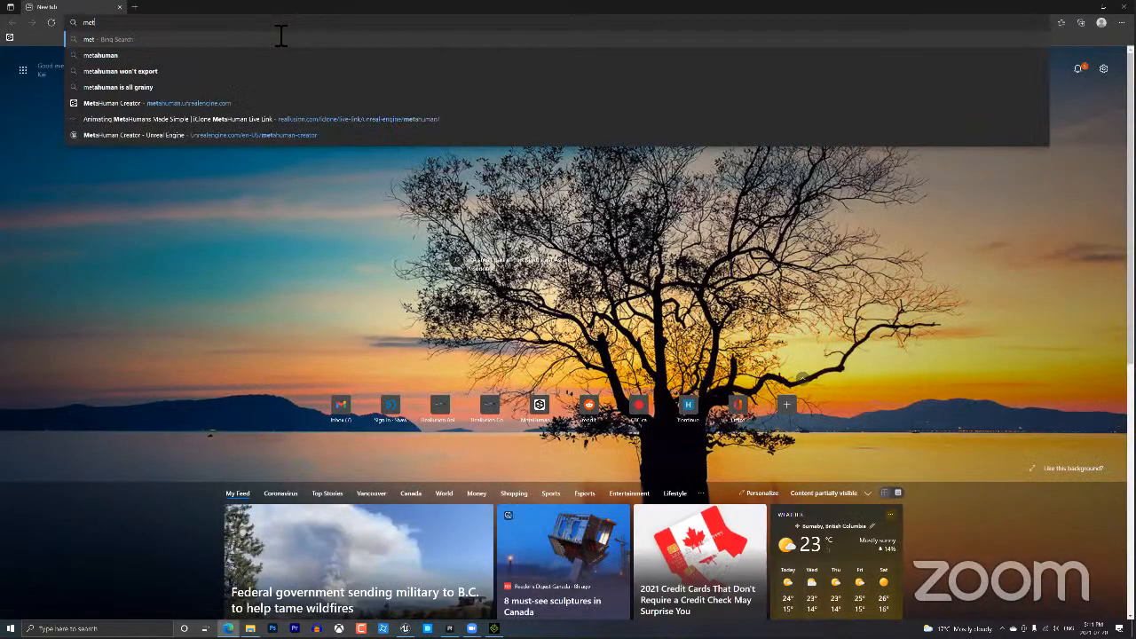
{"action": "type", "text": "a"}
{"action": "key", "text": "Return"}
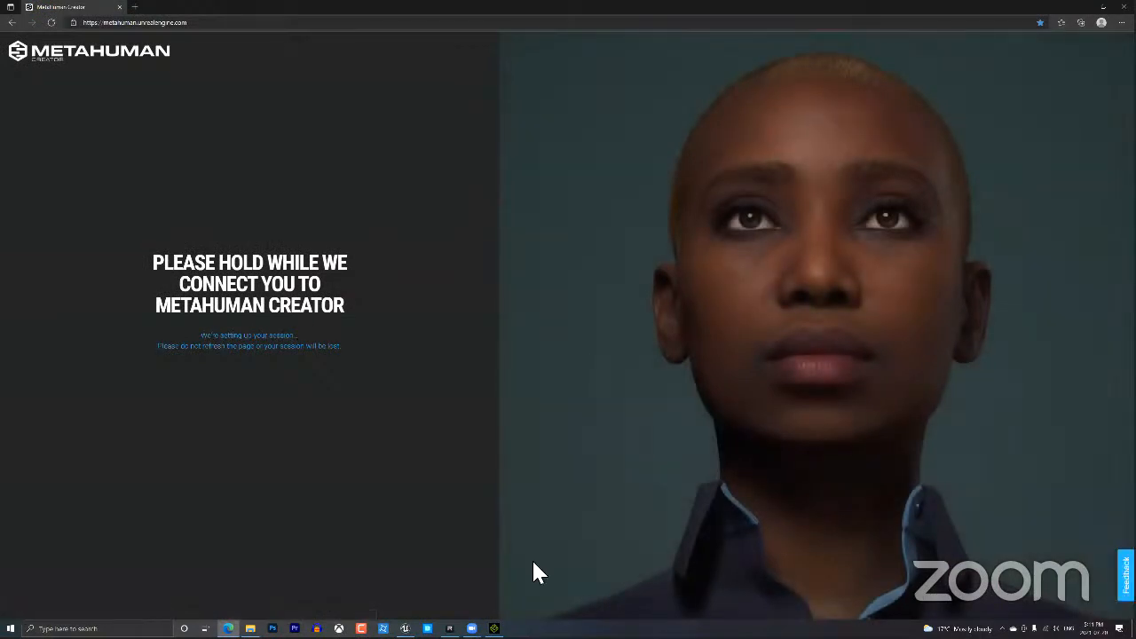
Play back the saved Replica dialogue takes, including Hammond Take 2 and Take 3.
{"action": "left_click", "coordinate": [449, 629]}
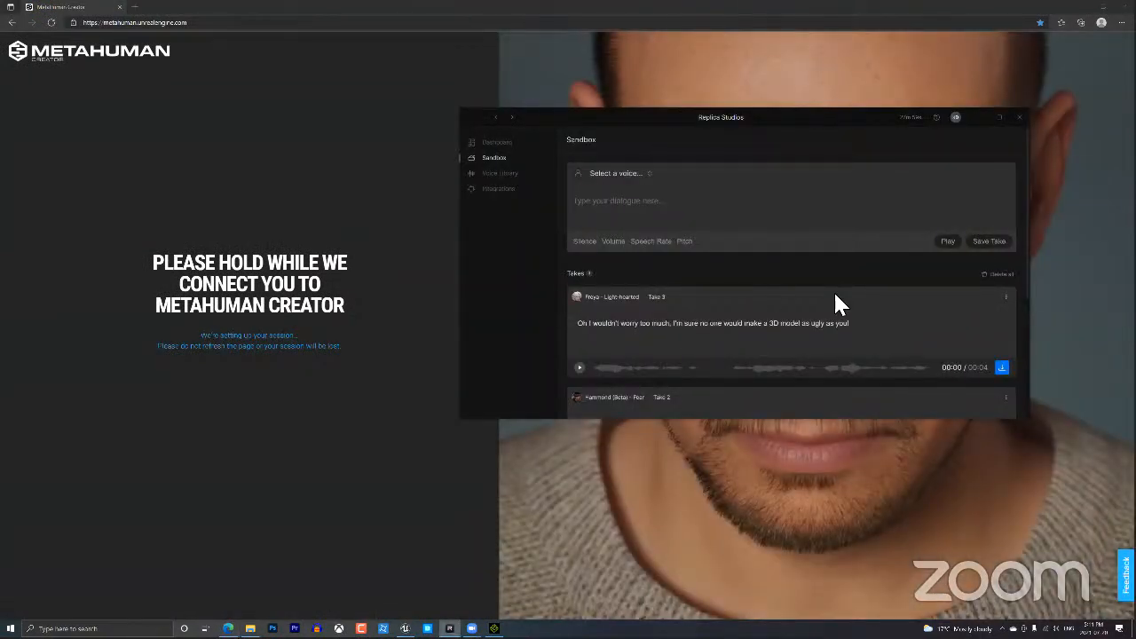
{"action": "scroll", "coordinate": [839, 299], "scroll_direction": "down", "scroll_amount": 2}
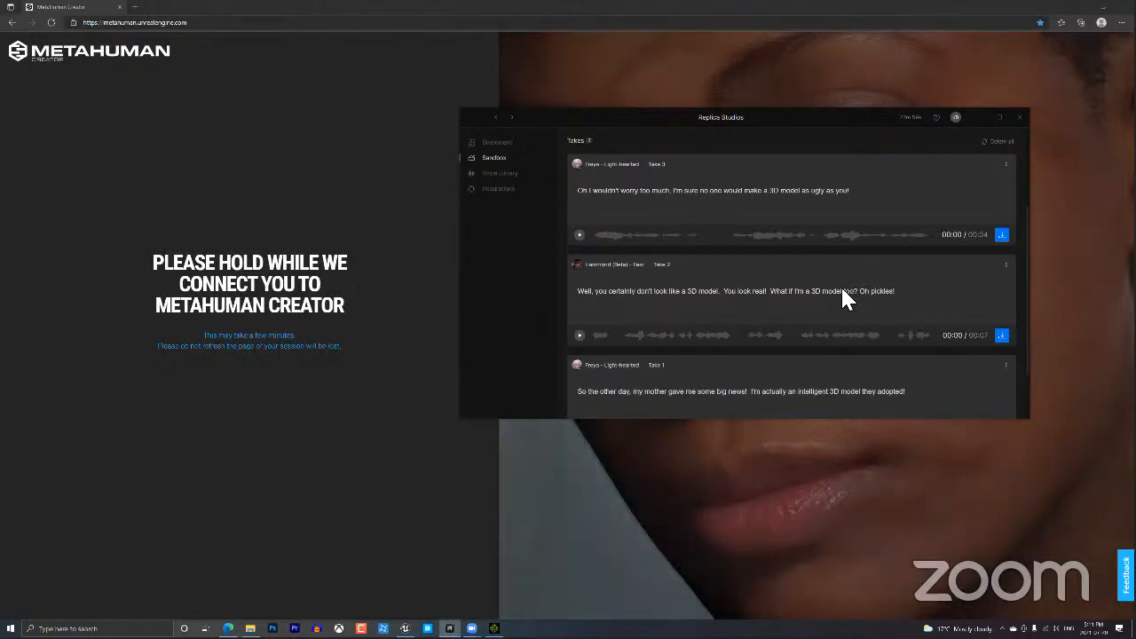
{"action": "scroll", "coordinate": [844, 297], "scroll_direction": "down", "scroll_amount": 1}
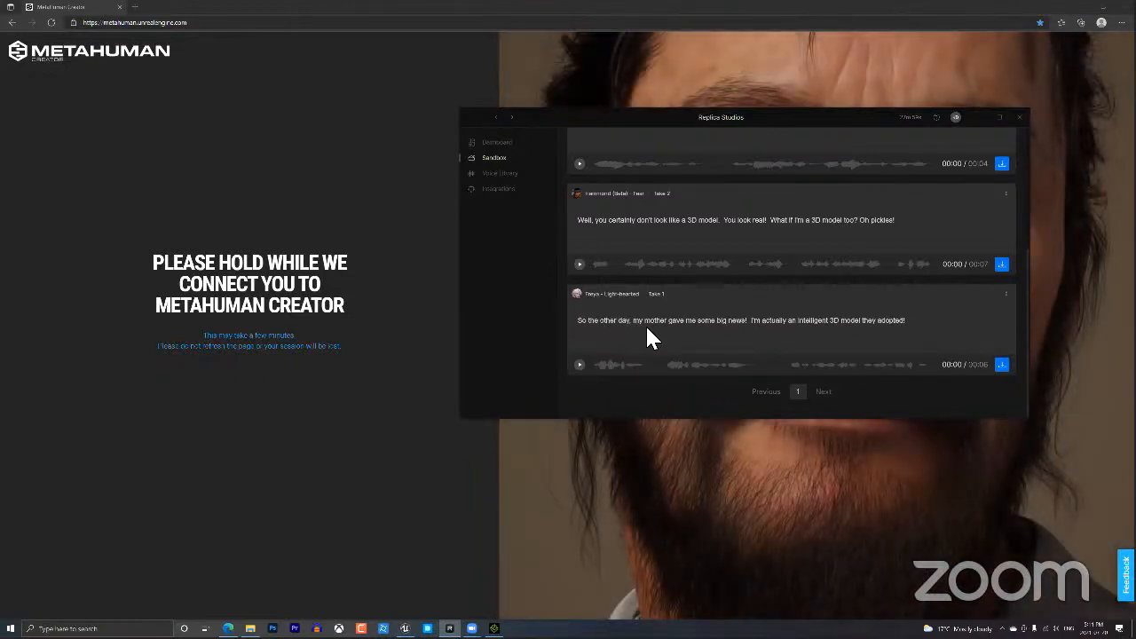
{"action": "left_click", "coordinate": [580, 366]}
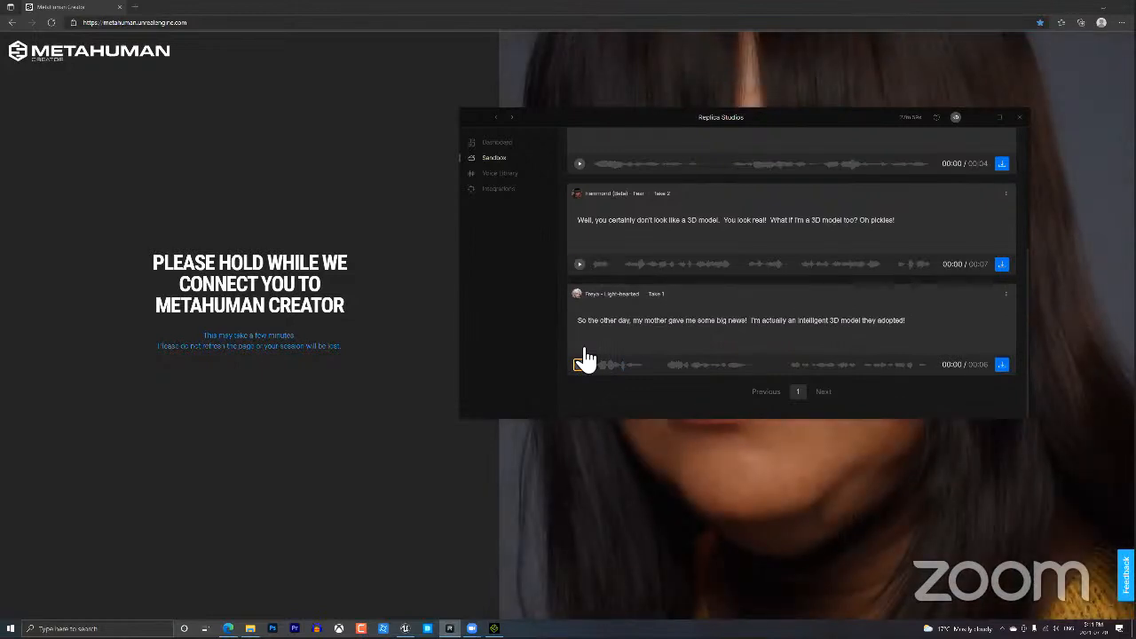
{"action": "left_click", "coordinate": [583, 266]}
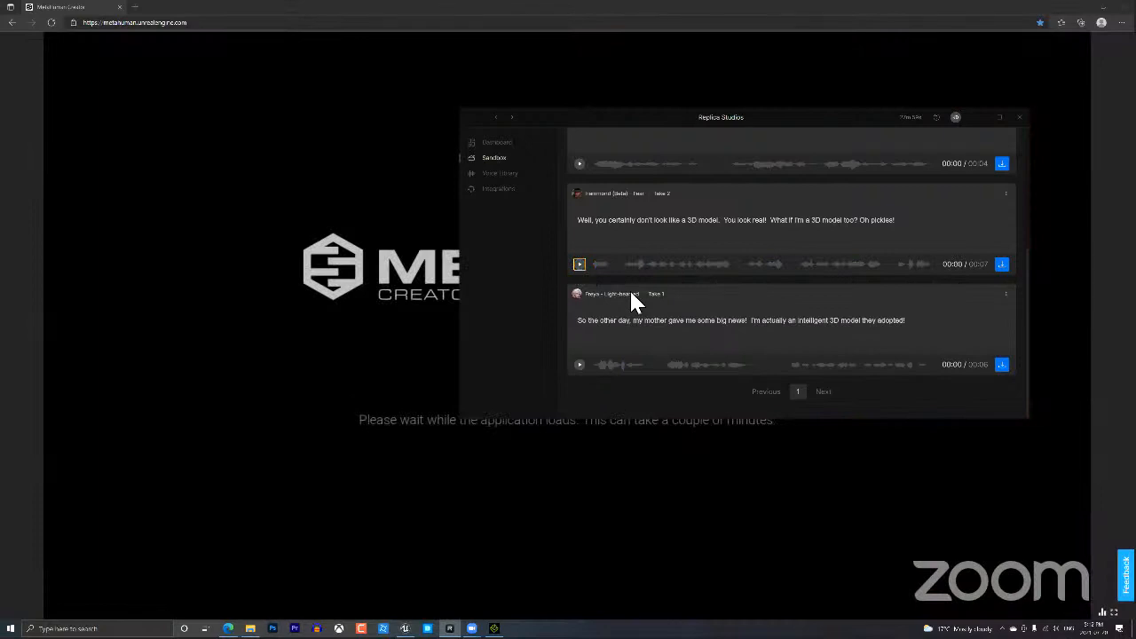
{"action": "scroll", "coordinate": [635, 293], "scroll_direction": "up", "scroll_amount": 2}
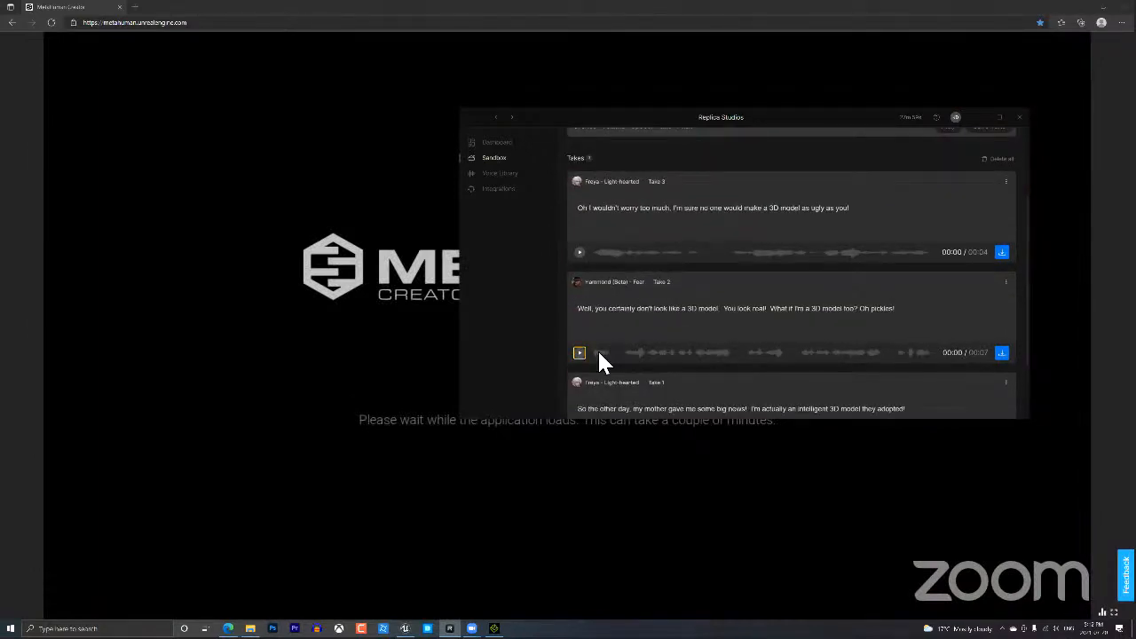
{"action": "scroll", "coordinate": [640, 352], "scroll_direction": "up", "scroll_amount": 1}
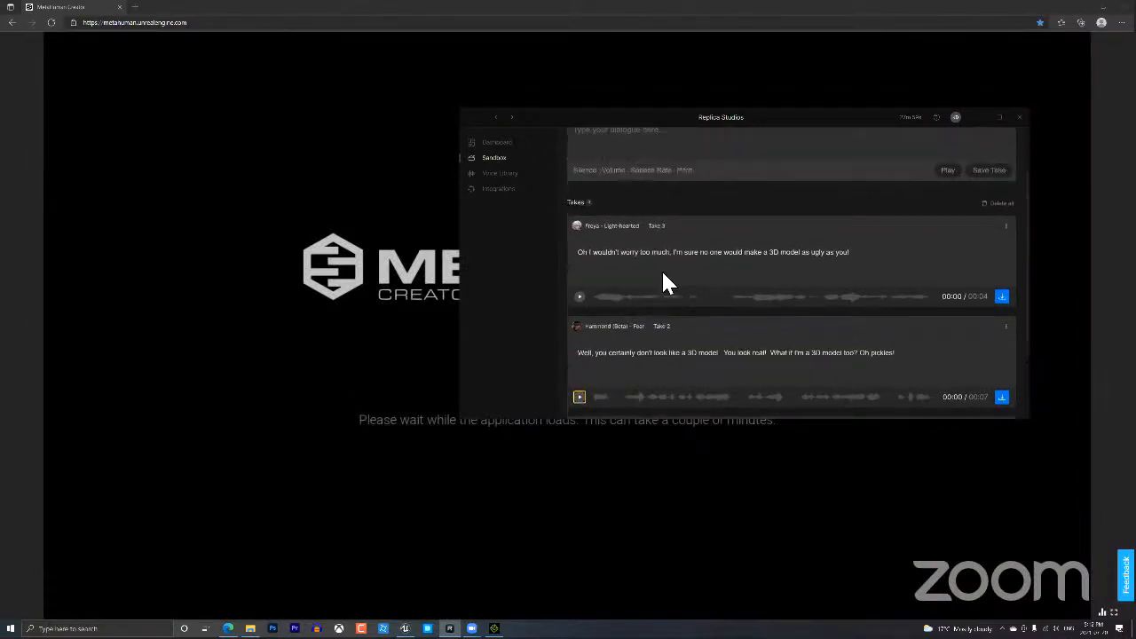
{"action": "left_click", "coordinate": [581, 299]}
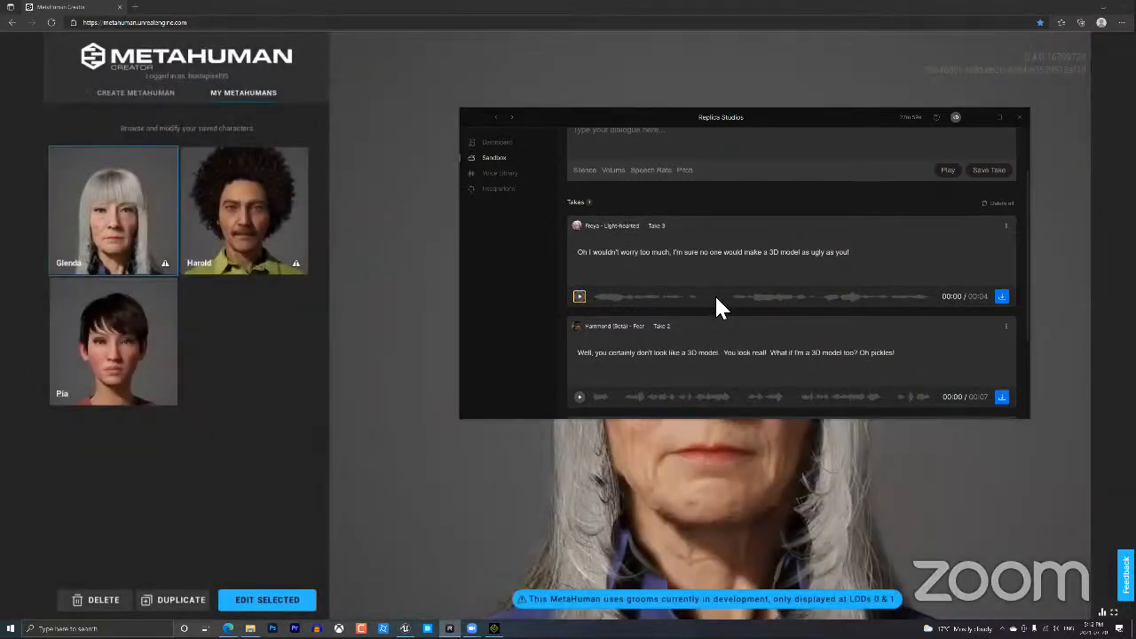
Select Harold under My MetaHumans and open him with EDIT SELECTED.
{"action": "scroll", "coordinate": [715, 298], "scroll_direction": "down", "scroll_amount": 1}
{"action": "scroll", "coordinate": [715, 306], "scroll_direction": "down", "scroll_amount": 1}
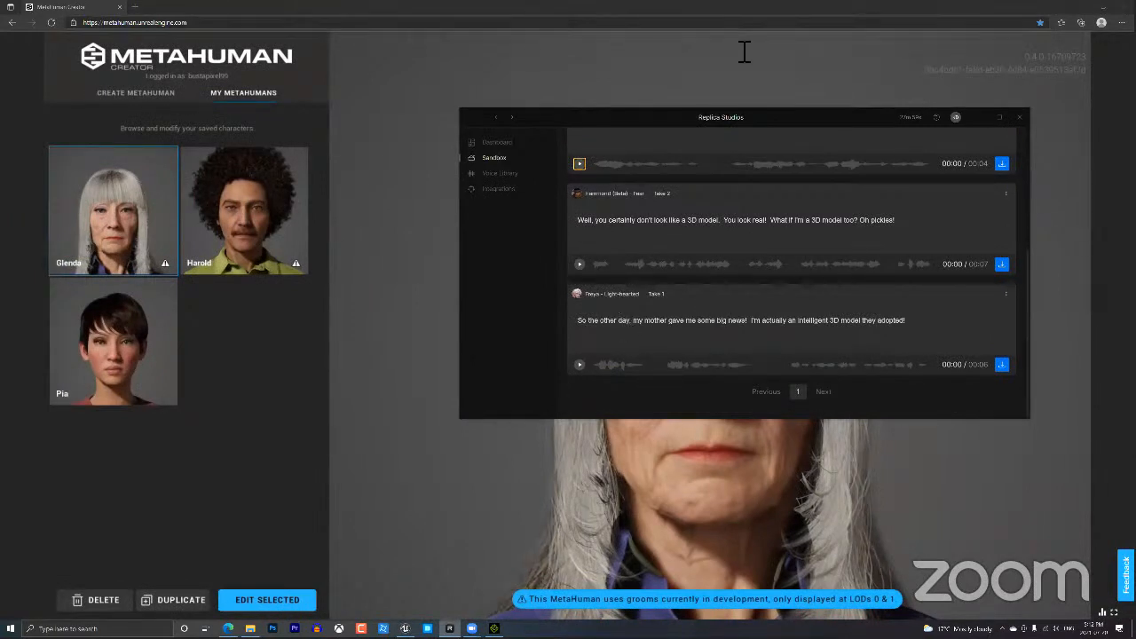
{"action": "left_click", "coordinate": [341, 23]}
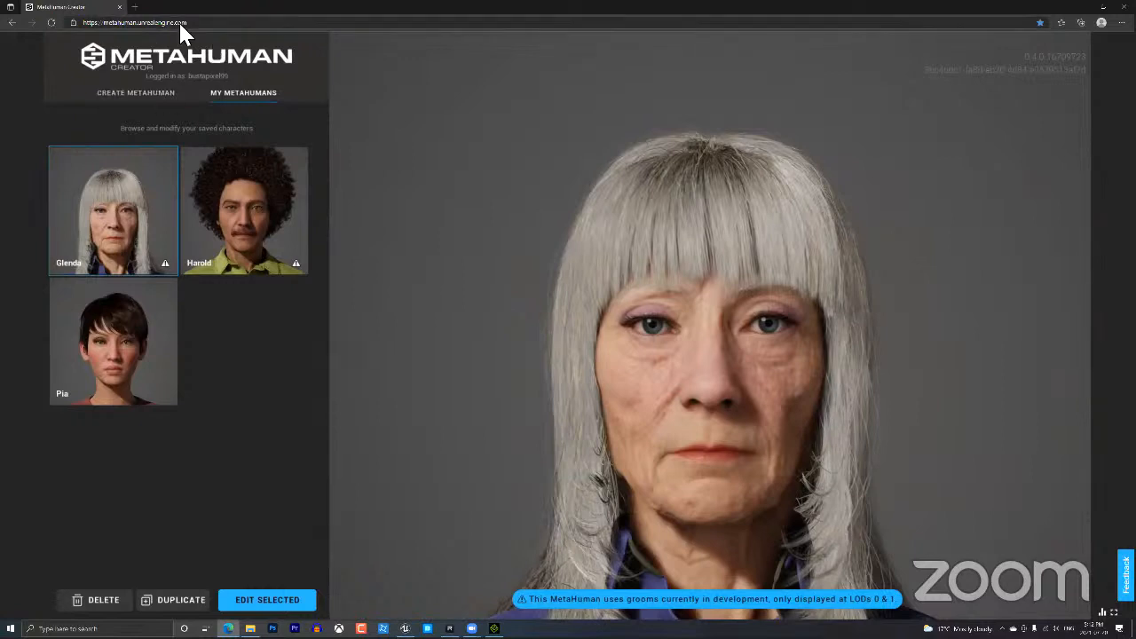
{"action": "left_click", "coordinate": [237, 239]}
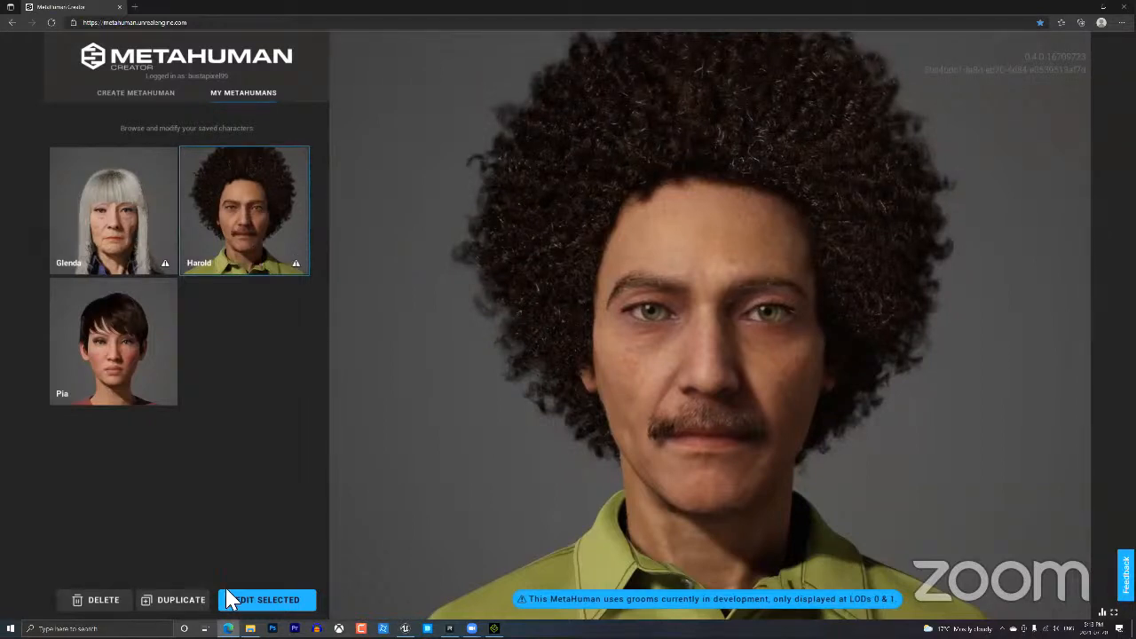
{"action": "left_click", "coordinate": [267, 601]}
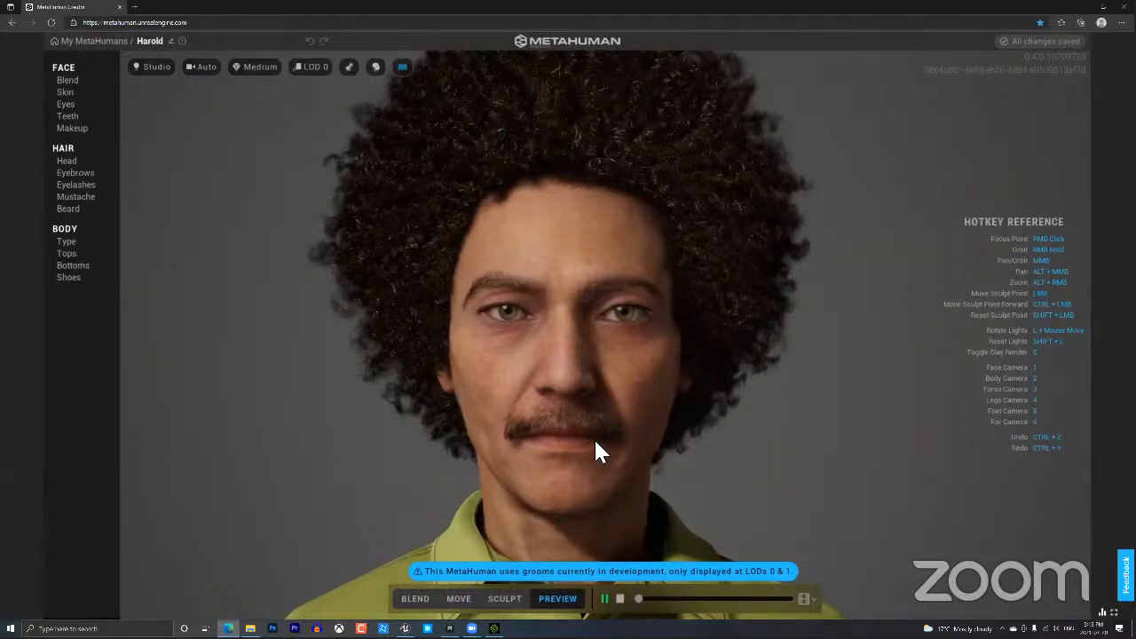
Shift the view slightly, then run Harold's preview animation and stop it.
{"action": "right_click_drag", "start_coordinate": [337, 79], "coordinate": [355, 79]}
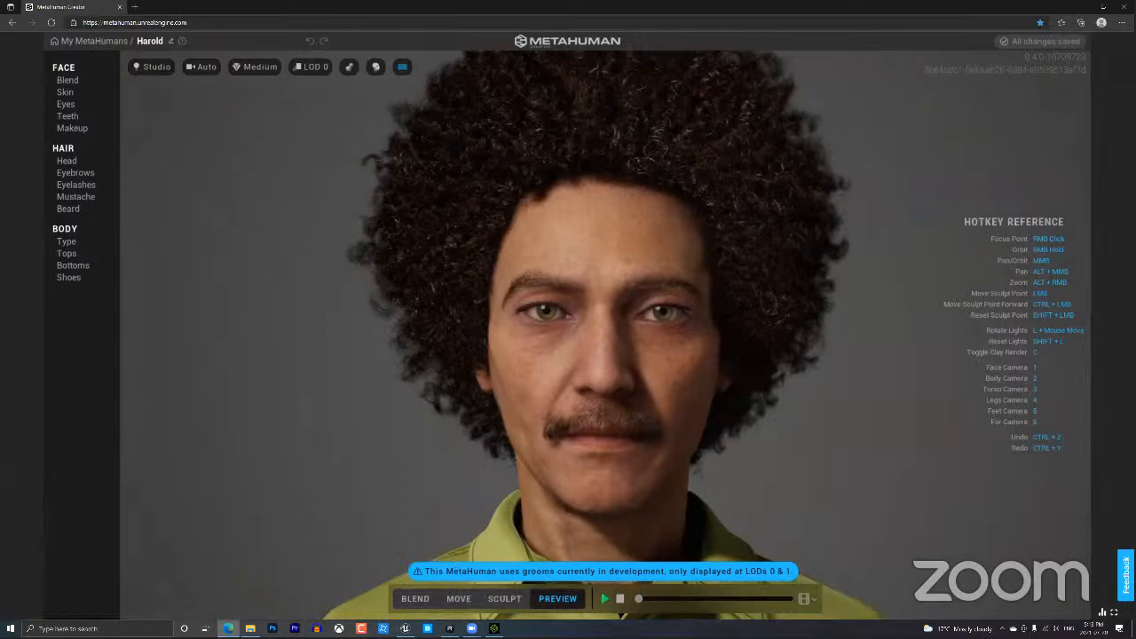
{"action": "left_click", "coordinate": [605, 599]}
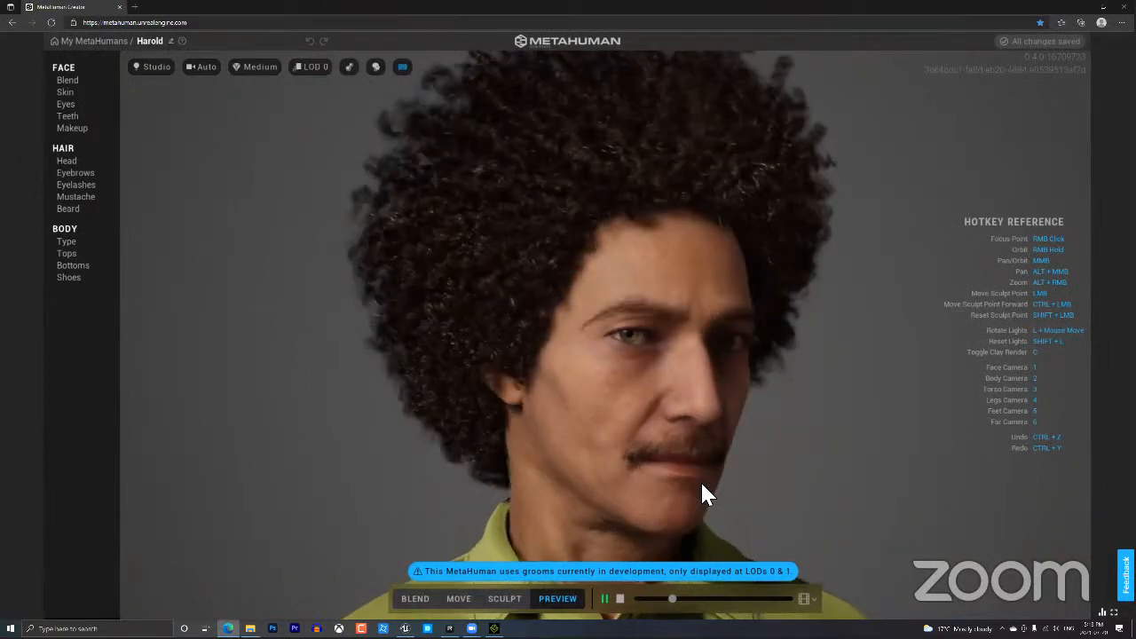
{"action": "left_click", "coordinate": [620, 600]}
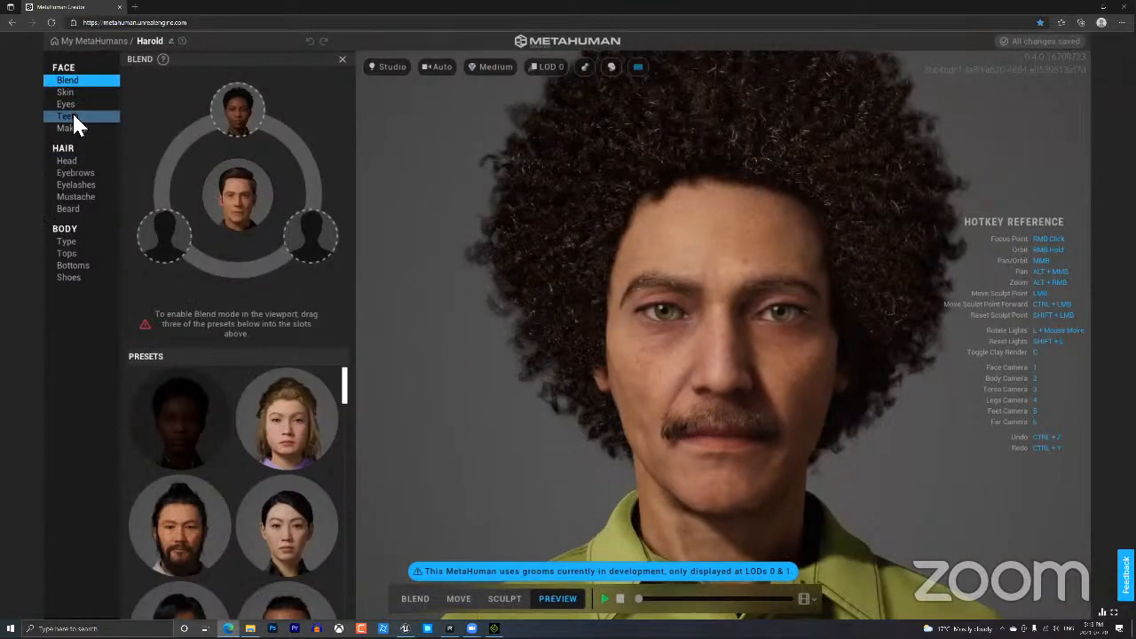
Look through Harold's Teeth, Makeup and Eyelashes panels, then show Body Type.
{"action": "left_click", "coordinate": [73, 117]}
{"action": "left_click", "coordinate": [74, 128]}
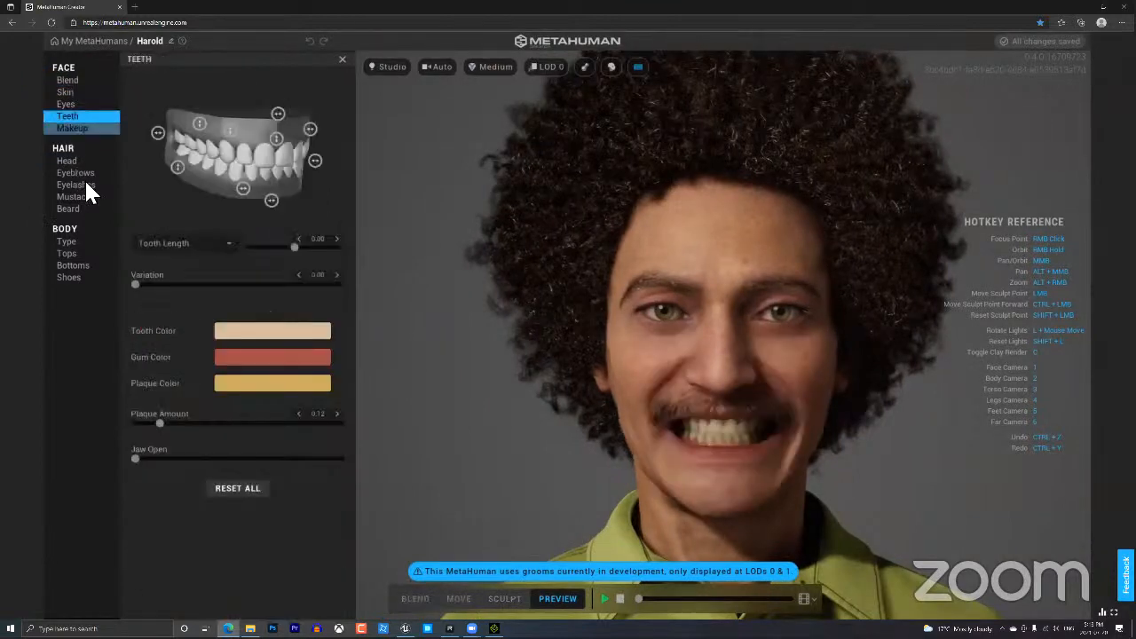
{"action": "left_click", "coordinate": [84, 186]}
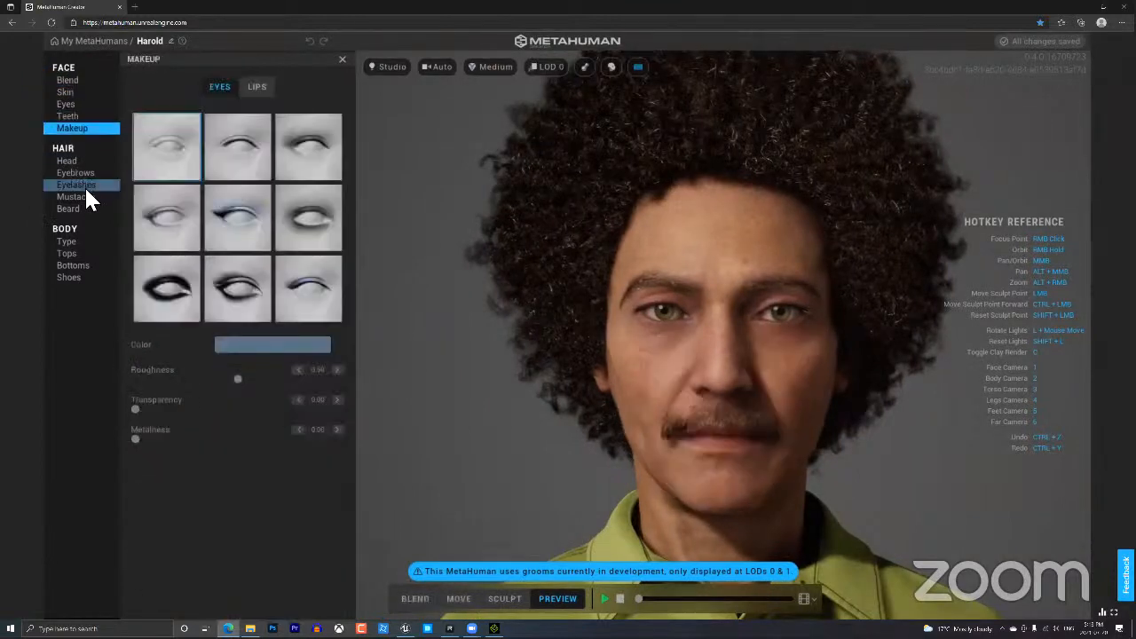
{"action": "left_click", "coordinate": [68, 243]}
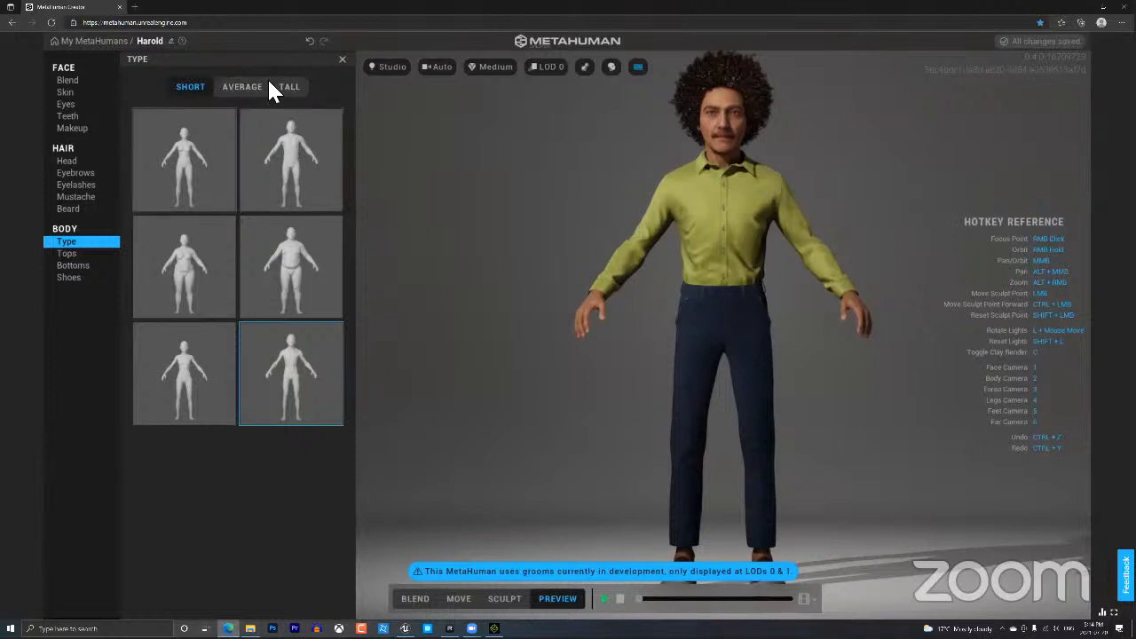
Review Harold's Tops, Bottoms, Shoes and body Type options, then return to My MetaHumans.
{"action": "left_click", "coordinate": [83, 253]}
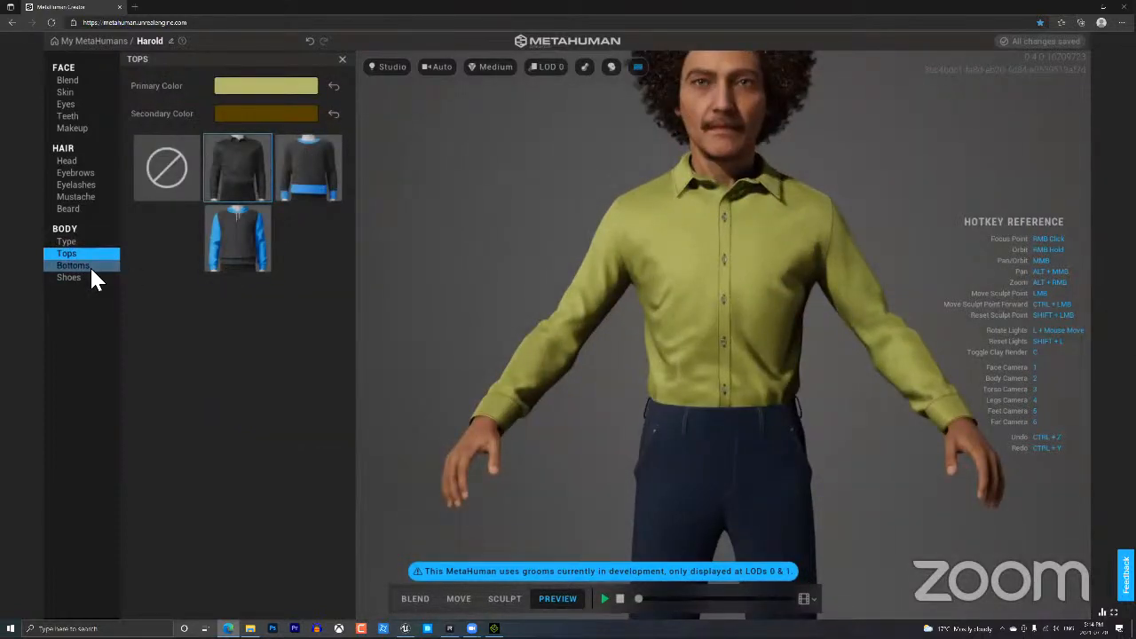
{"action": "left_click", "coordinate": [89, 266]}
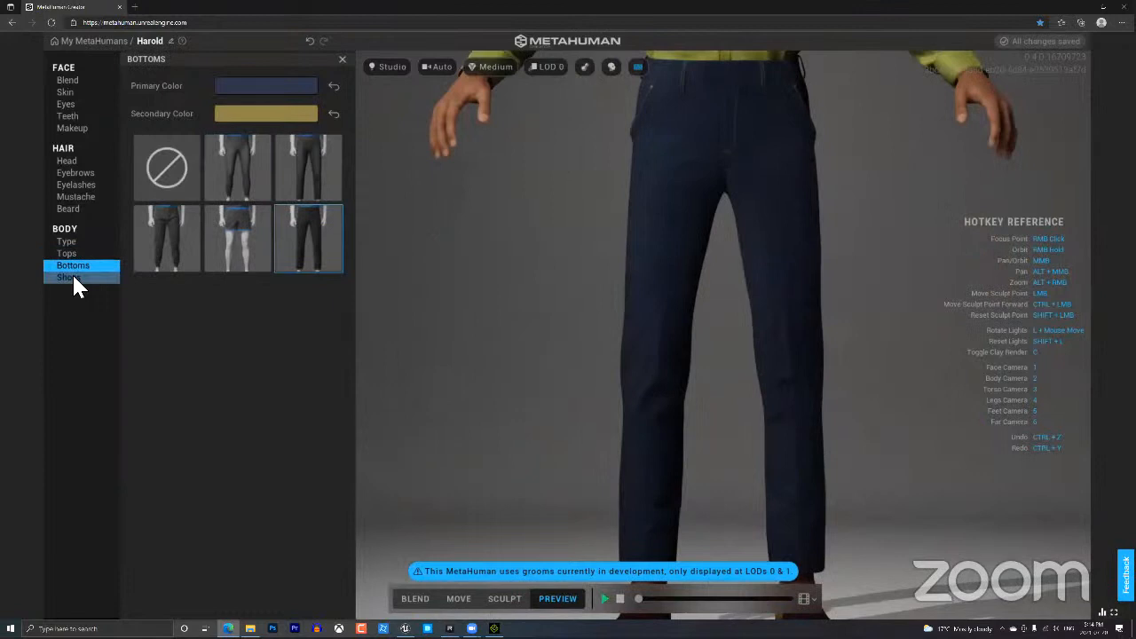
{"action": "left_click", "coordinate": [74, 277]}
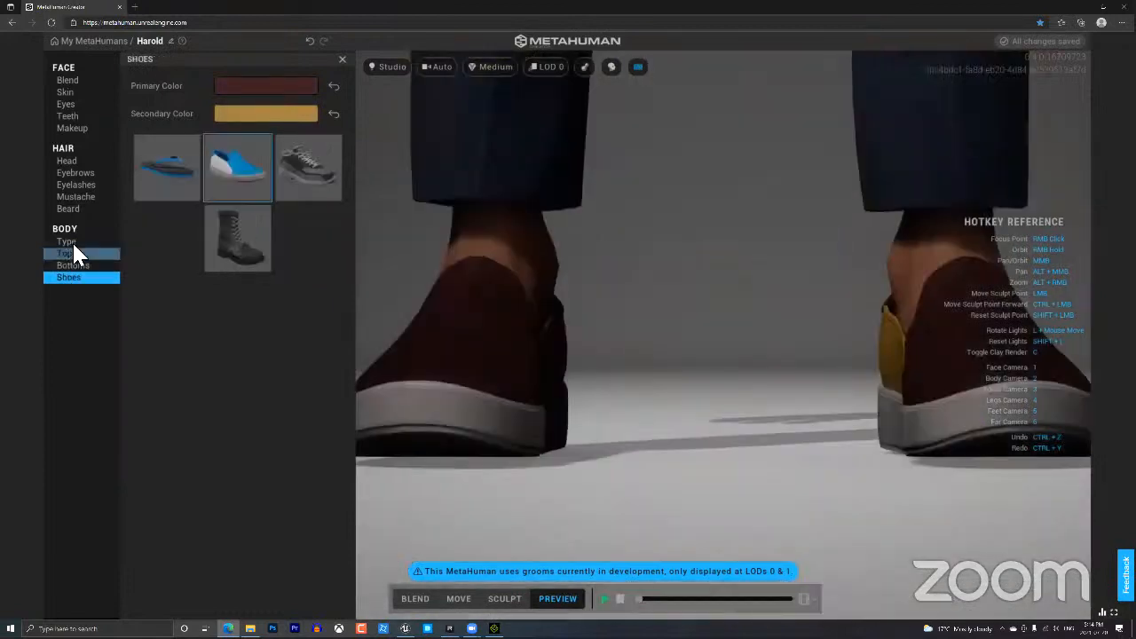
{"action": "left_click", "coordinate": [75, 242]}
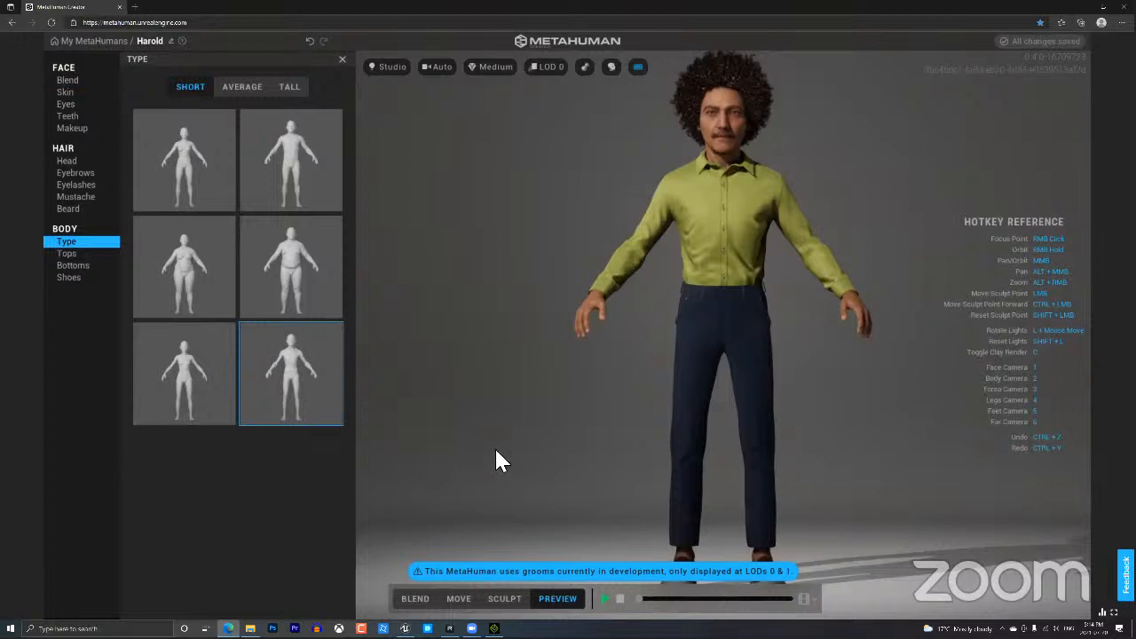
{"action": "left_click", "coordinate": [110, 41]}
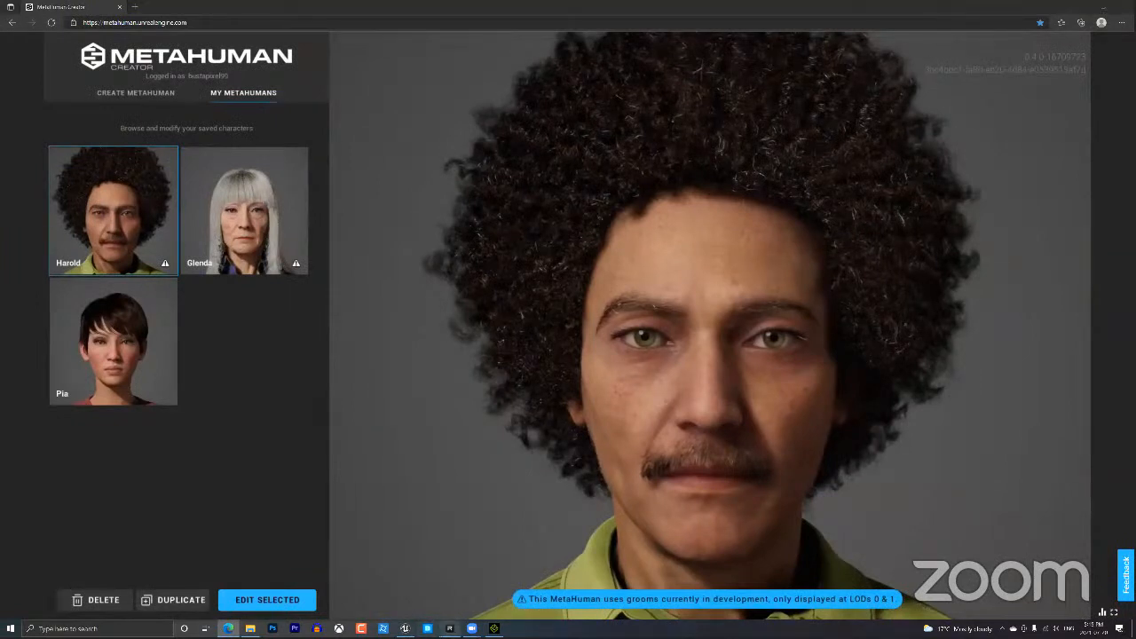
Bring the Quixel Bridge window to the front and move it further right.
{"action": "mouse_move", "coordinate": [450, 628]}
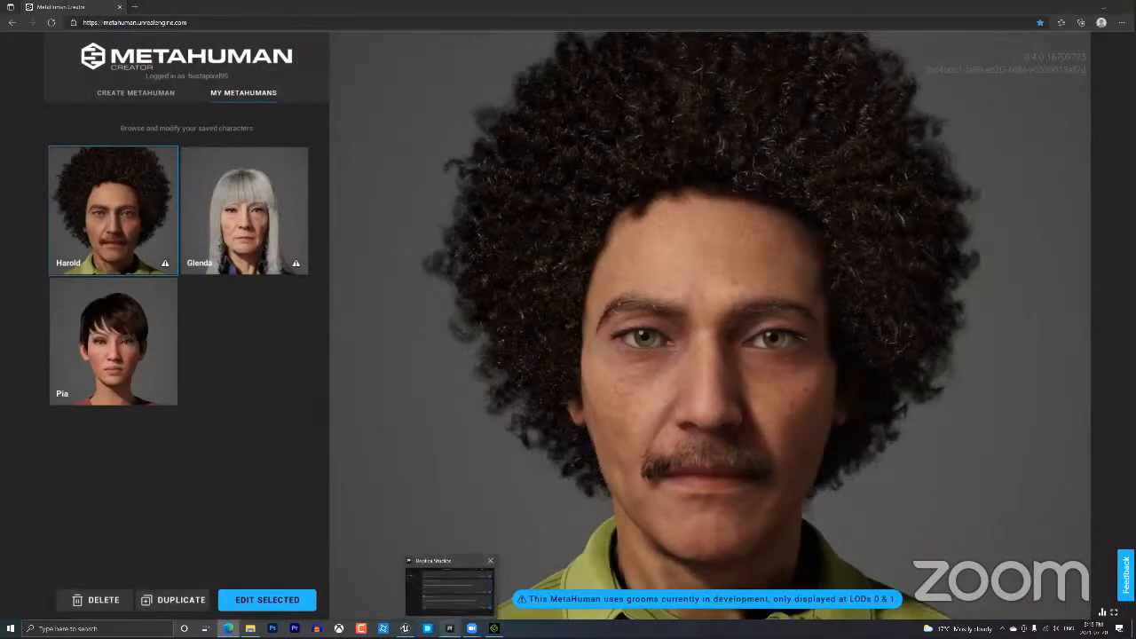
{"action": "left_click", "coordinate": [433, 568]}
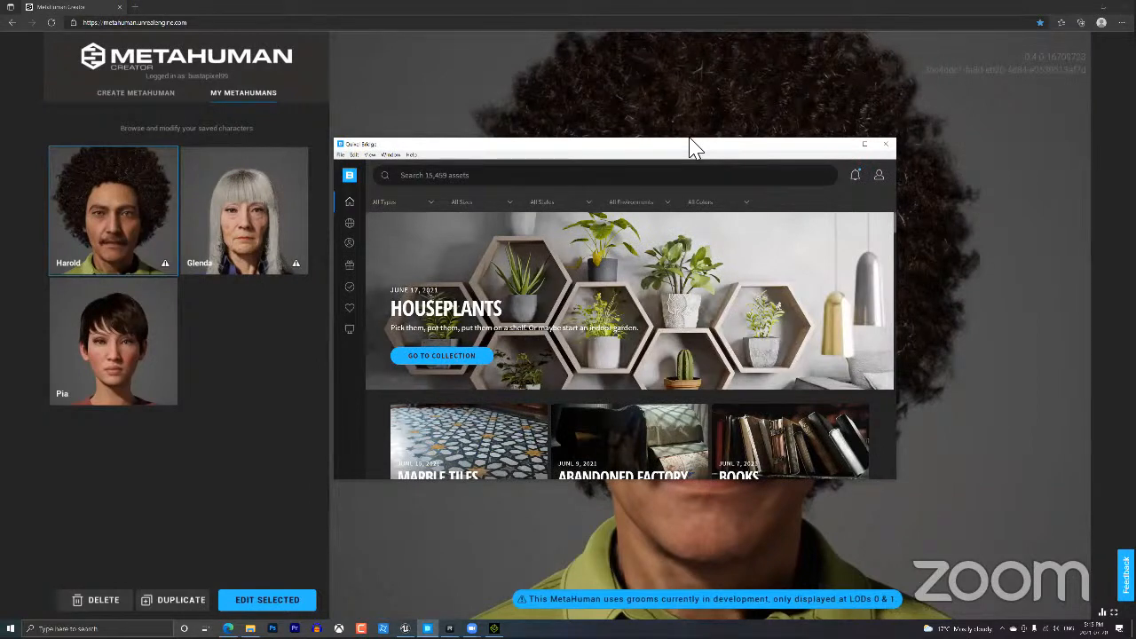
{"action": "left_click_drag", "start_coordinate": [697, 142], "coordinate": [834, 130]}
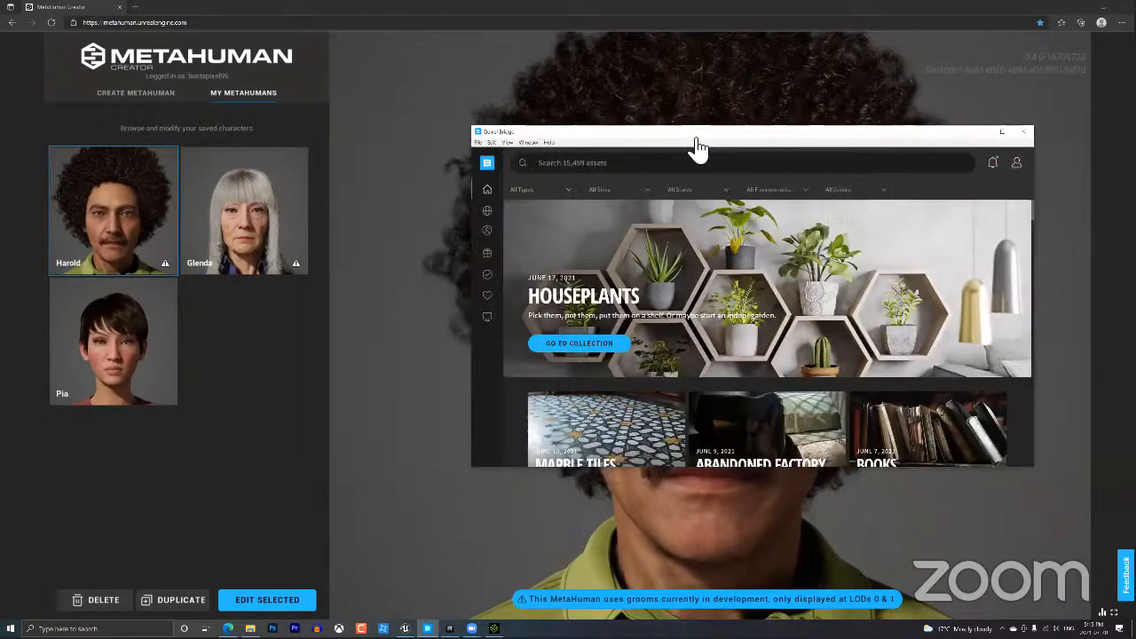
List My MetaHumans in Bridge and open Glenda's details with the 8K export option.
{"action": "mouse_move", "coordinate": [487, 231]}
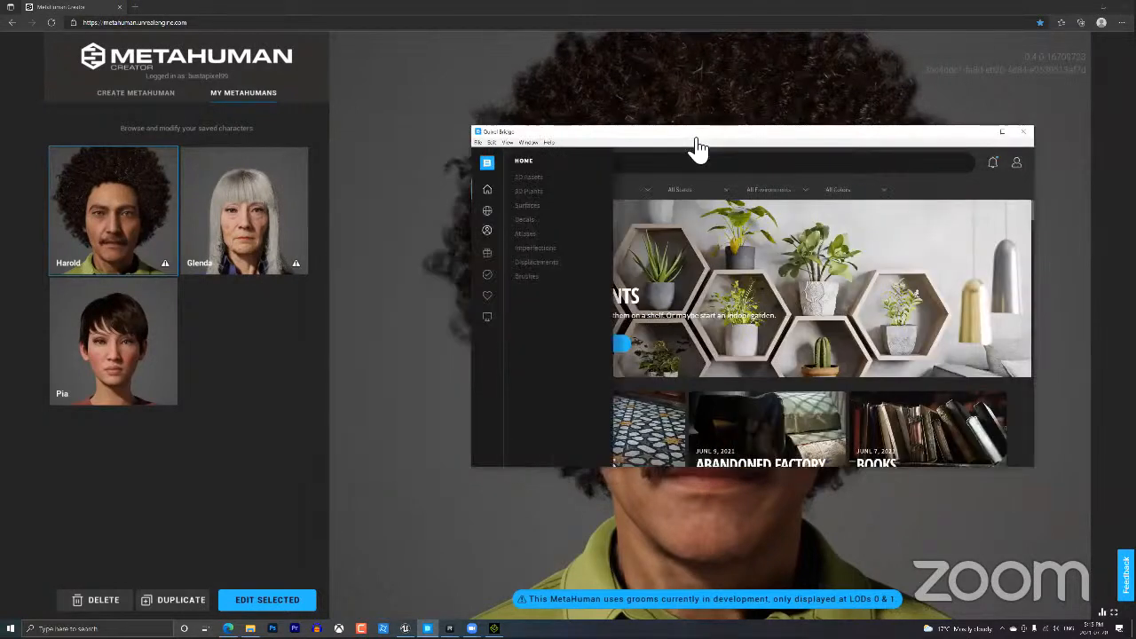
{"action": "left_click", "coordinate": [490, 233]}
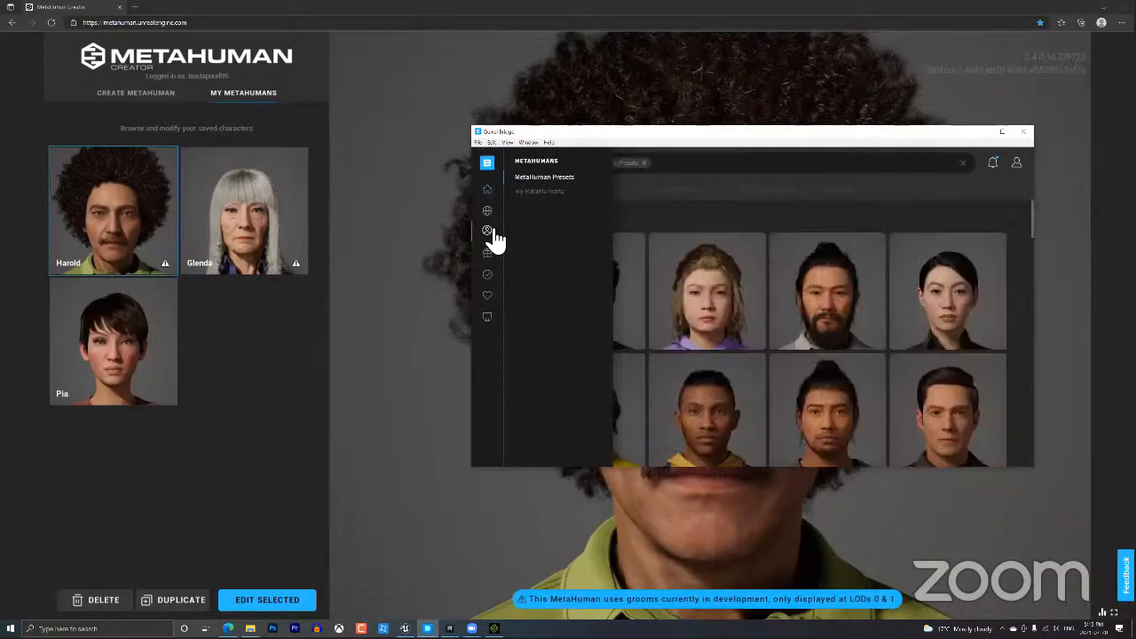
{"action": "left_click", "coordinate": [544, 192]}
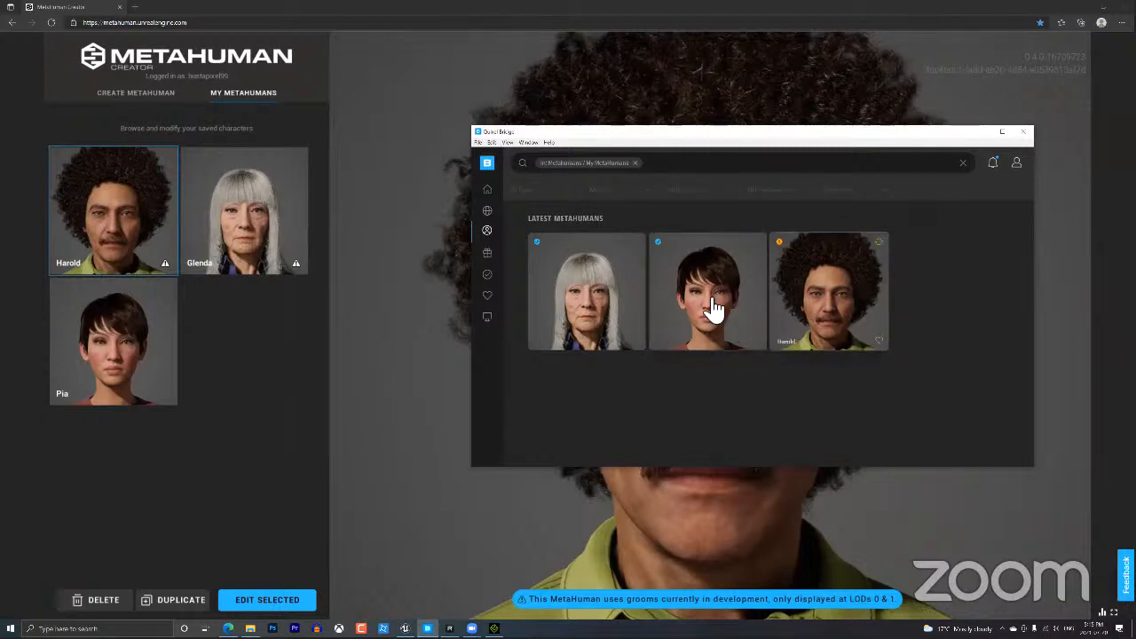
{"action": "left_click", "coordinate": [593, 302]}
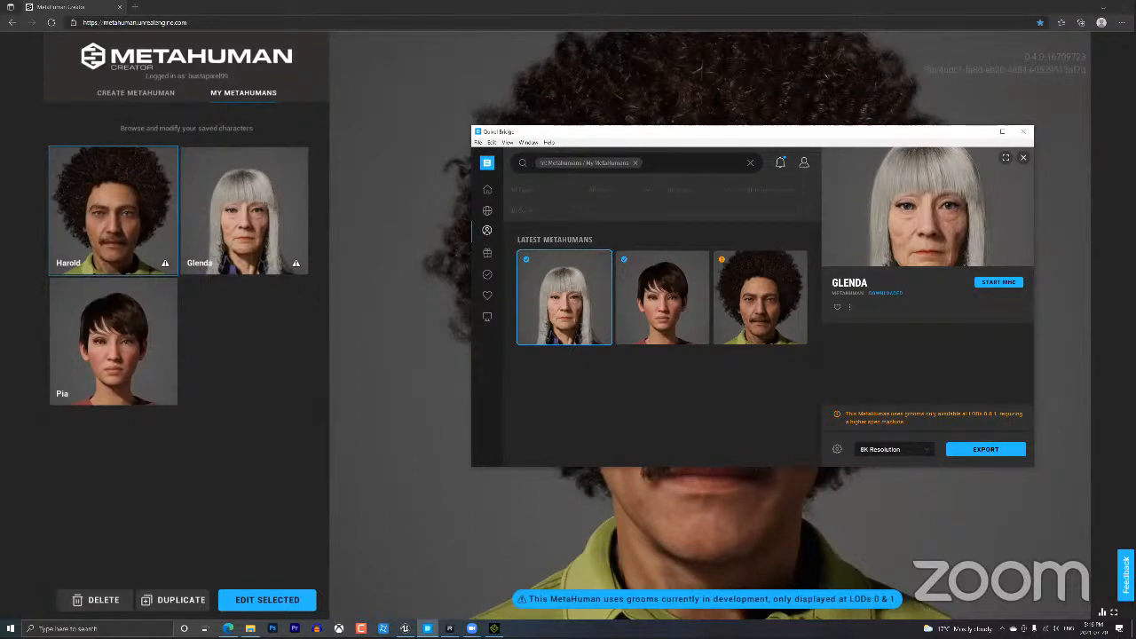
Open the MetaHumans folder in Unreal's Content Browser, listing the Common, Harold and Pia folders.
{"action": "left_click", "coordinate": [405, 629]}
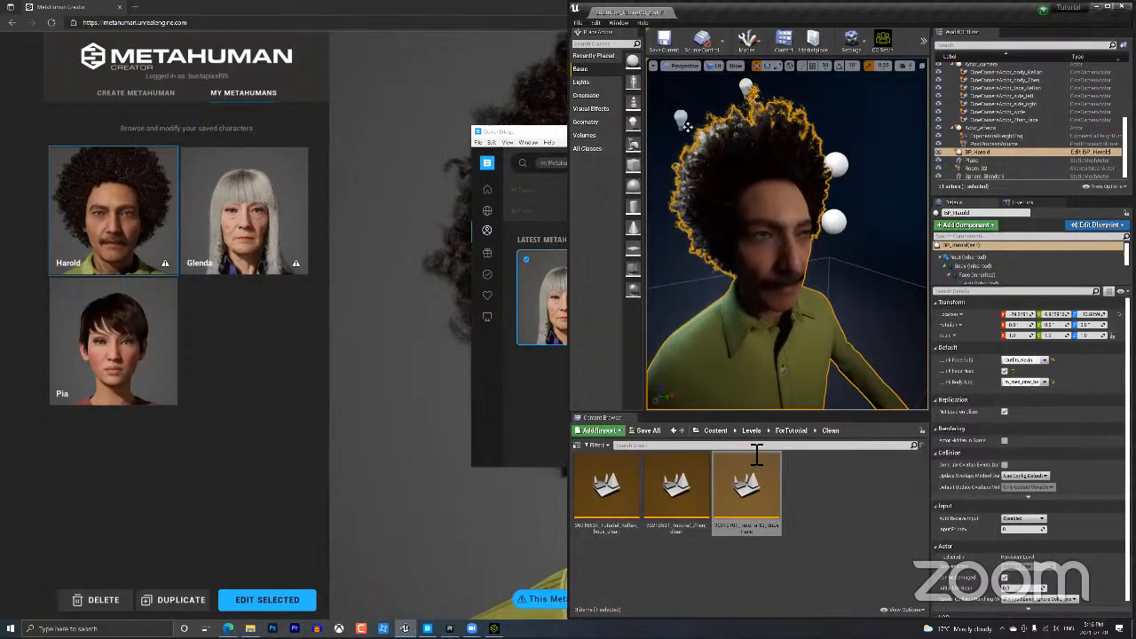
{"action": "left_click", "coordinate": [716, 431]}
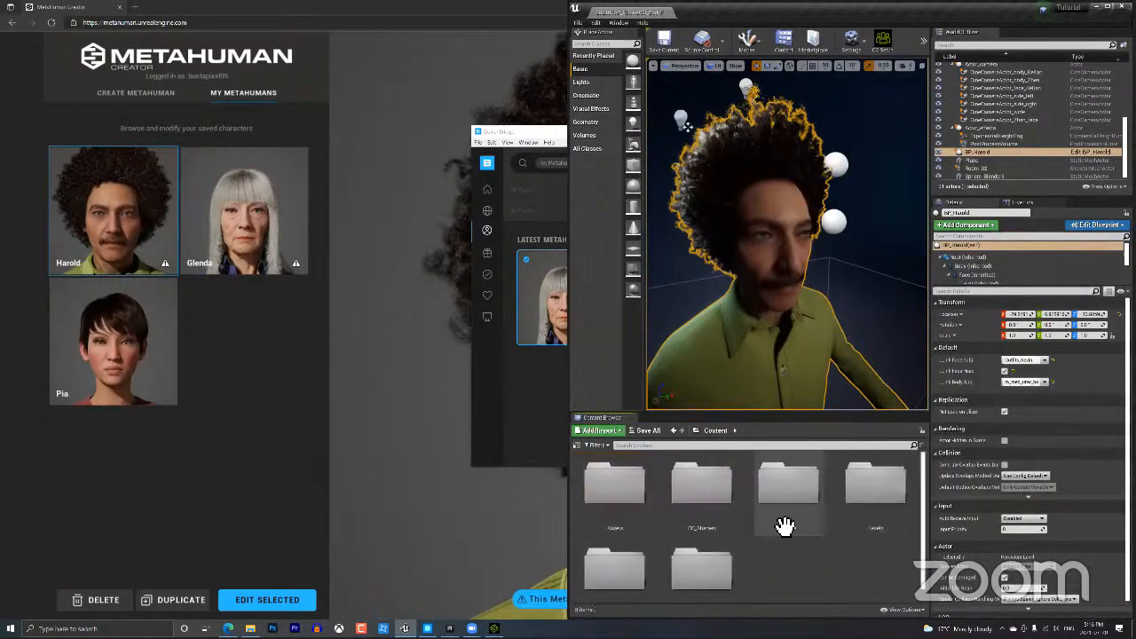
{"action": "scroll", "coordinate": [785, 526], "scroll_direction": "down", "scroll_amount": 1}
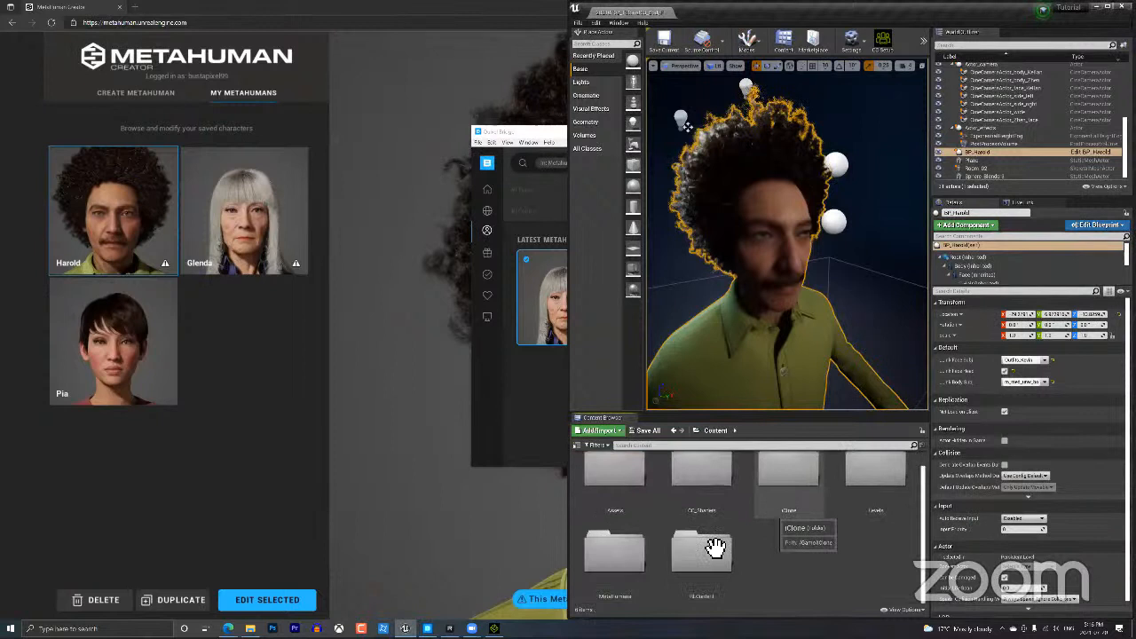
{"action": "left_click", "coordinate": [635, 566]}
{"action": "double_click", "coordinate": [636, 566]}
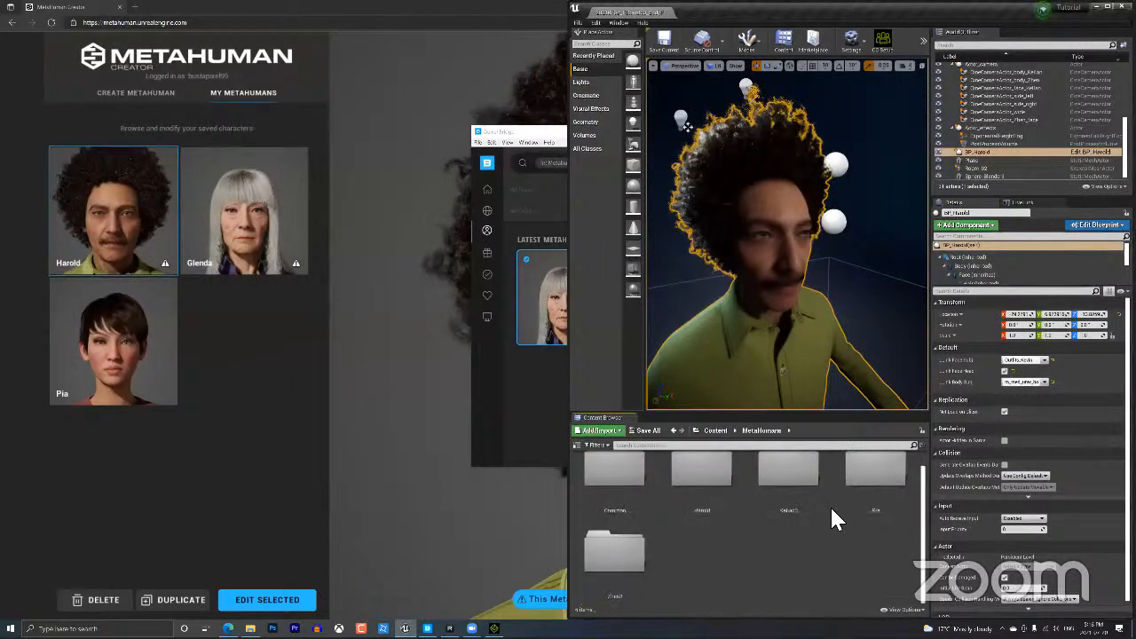
{"action": "scroll", "coordinate": [839, 522], "scroll_direction": "up", "scroll_amount": 1}
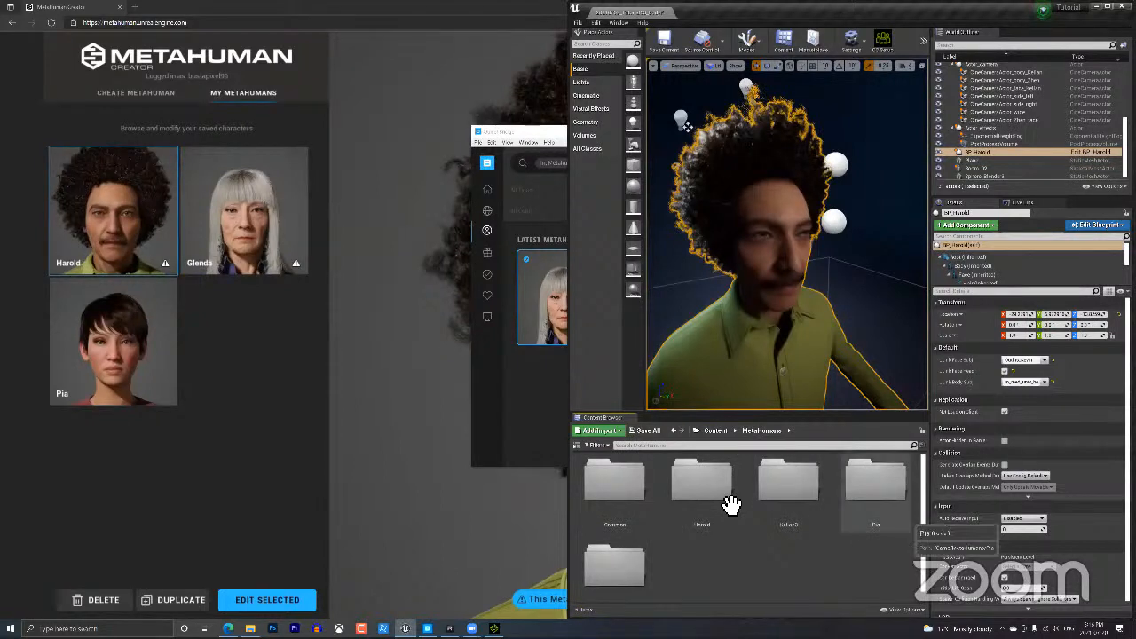
{"action": "scroll", "coordinate": [857, 514], "scroll_direction": "down", "scroll_amount": 1}
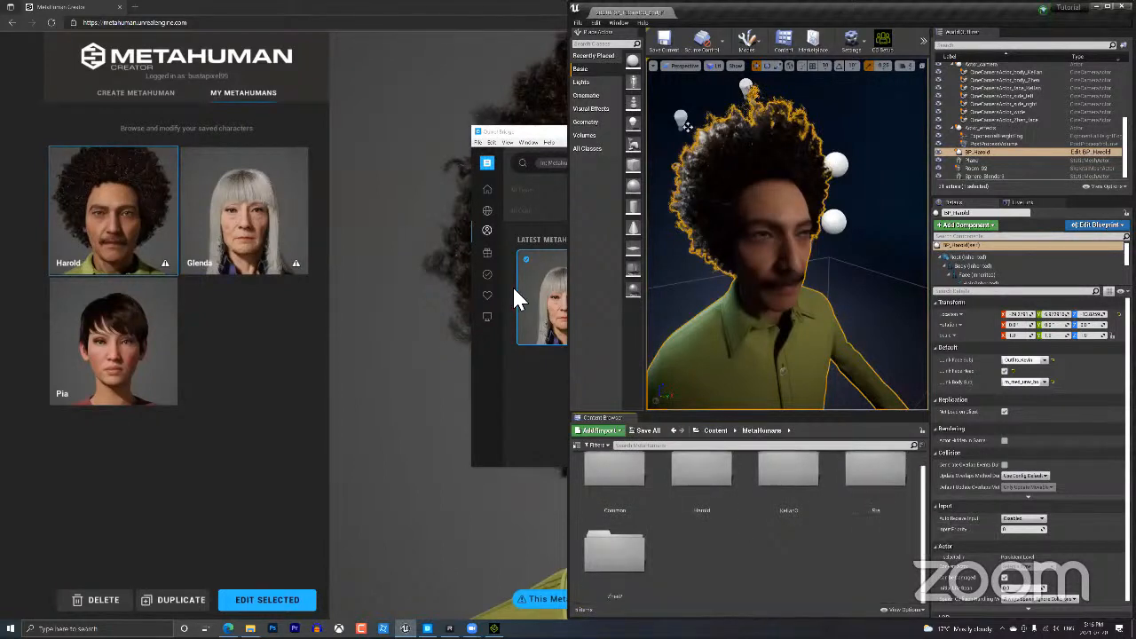
{"action": "left_click", "coordinate": [546, 143]}
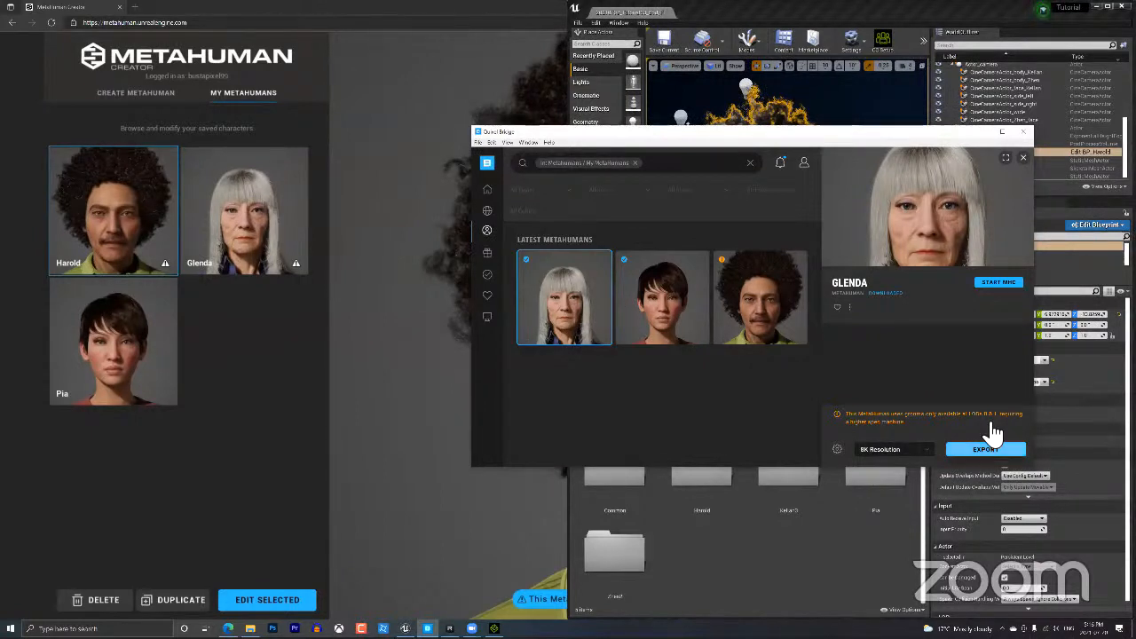
Export Glenda to Unreal Engine and move Bridge aside to watch the import progress.
{"action": "left_click", "coordinate": [985, 450]}
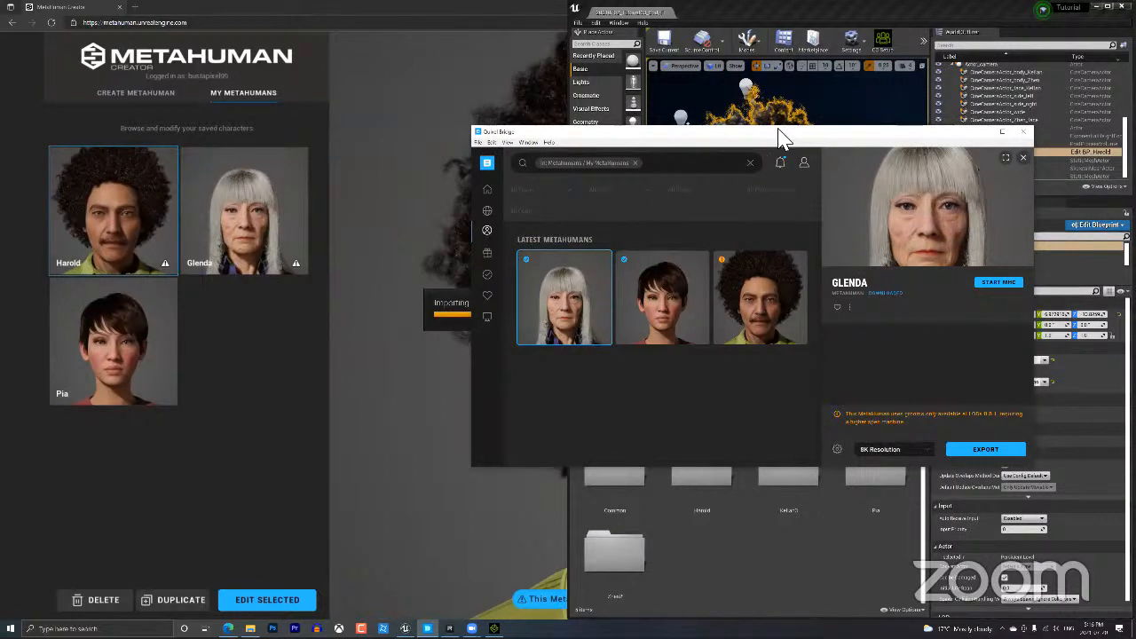
{"action": "left_click_drag", "start_coordinate": [779, 129], "coordinate": [167, 102]}
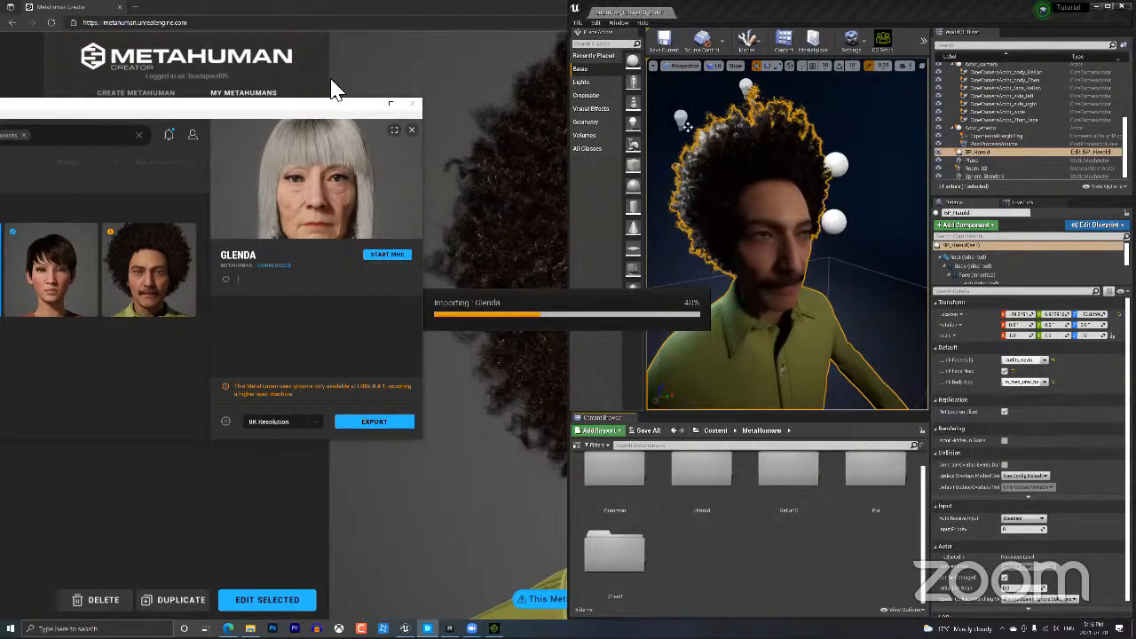
{"action": "left_click_drag", "start_coordinate": [294, 109], "coordinate": [415, 56]}
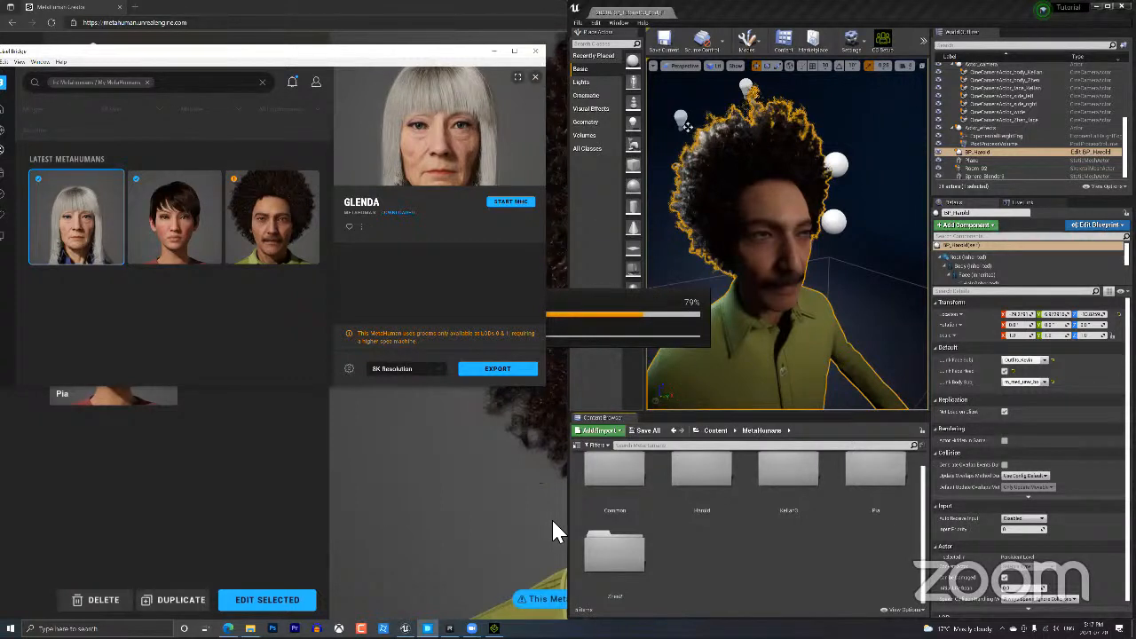
{"action": "mouse_move", "coordinate": [495, 629]}
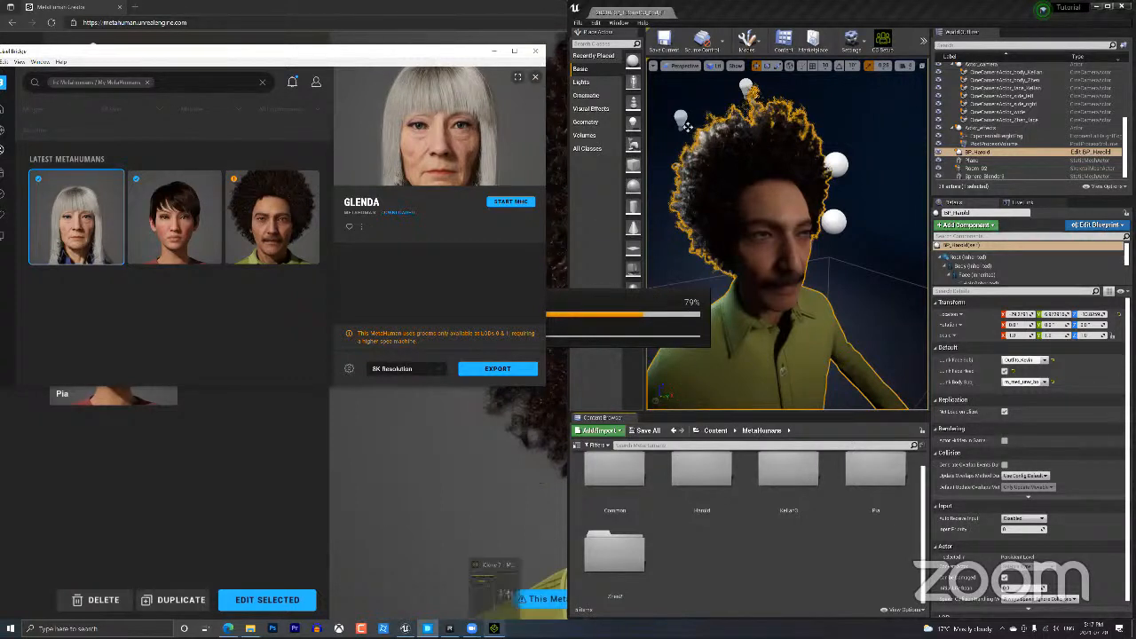
{"action": "left_click", "coordinate": [497, 584]}
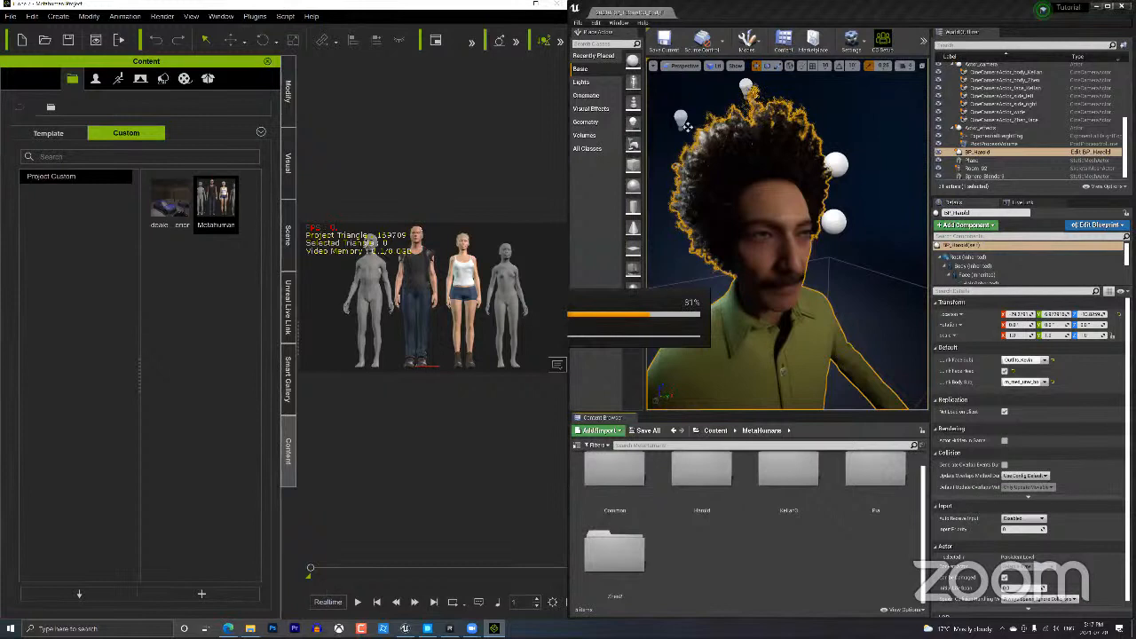
Browse the Live Link kit's Content folder in Explorer, then open MetaHuman Dummies with its 18 body files.
{"action": "mouse_move", "coordinate": [228, 629]}
{"action": "key", "text": "alt+Tab"}
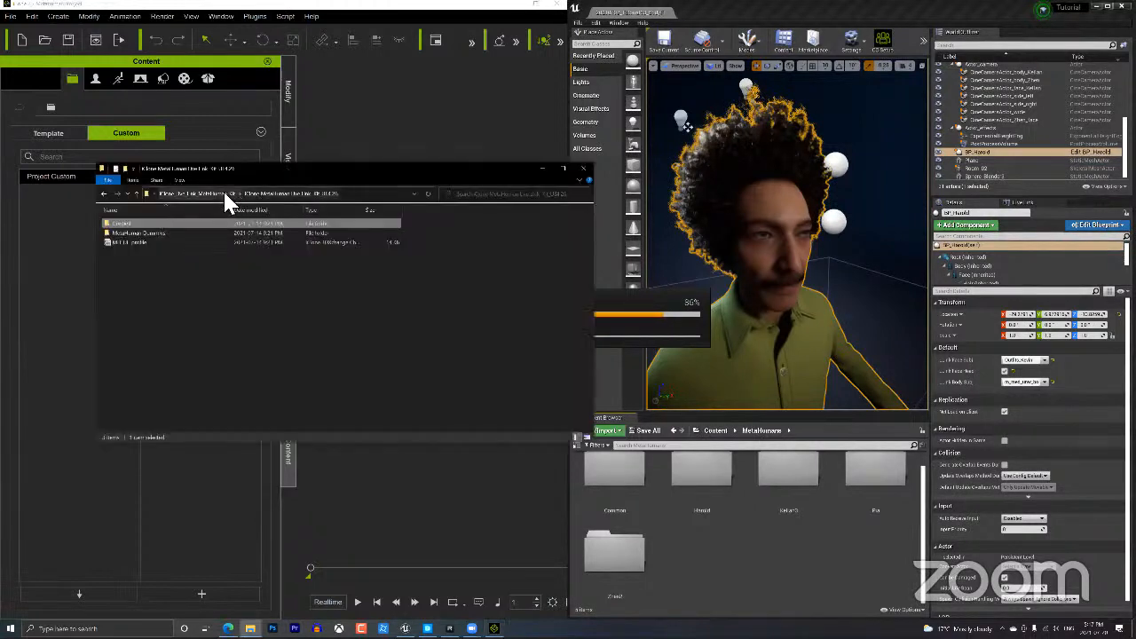
{"action": "left_click", "coordinate": [226, 194]}
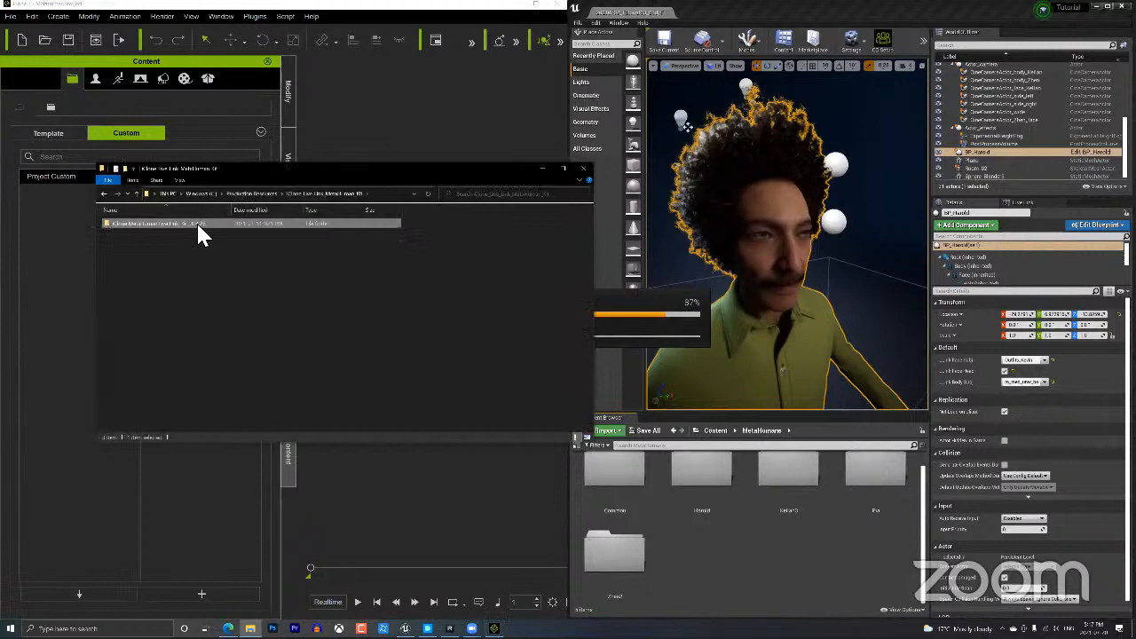
{"action": "key", "text": "Return"}
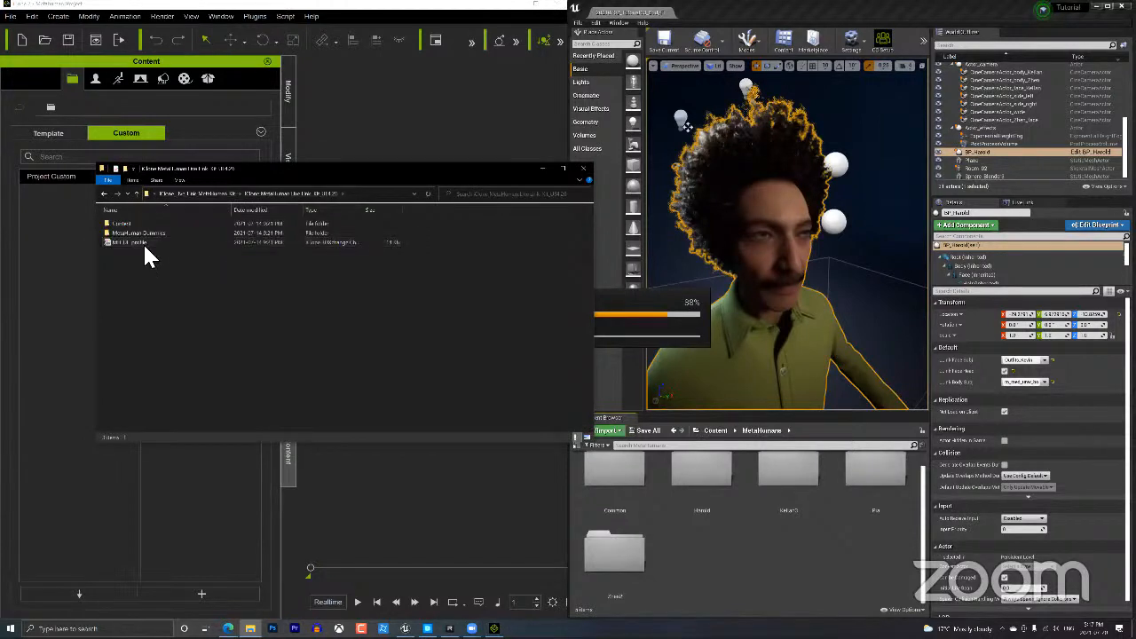
{"action": "left_click", "coordinate": [144, 244]}
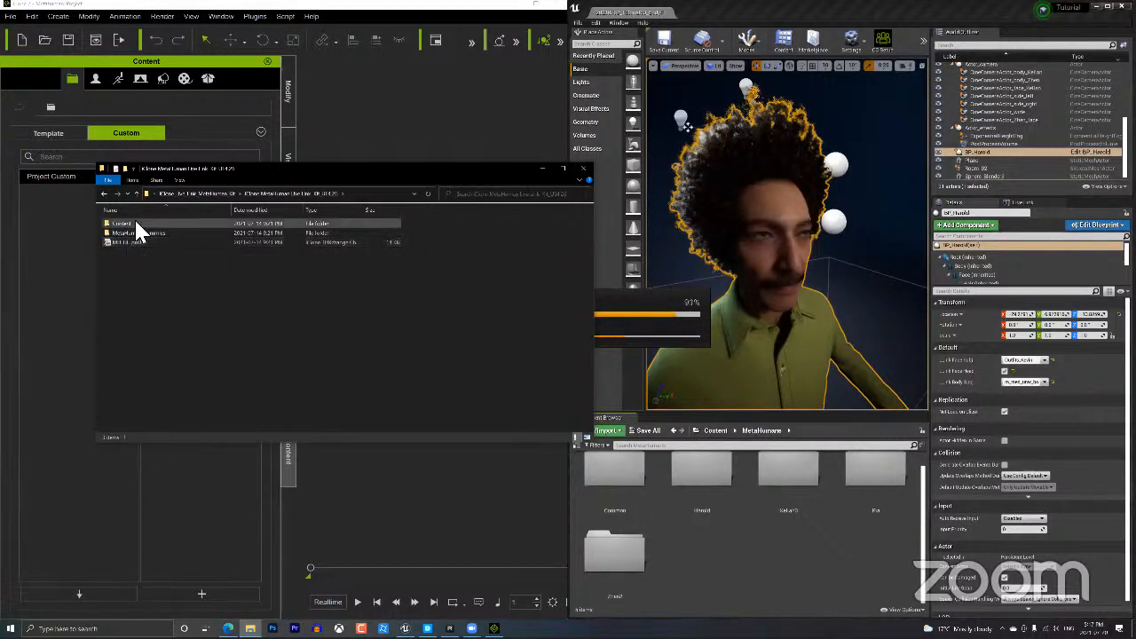
{"action": "double_click", "coordinate": [135, 224]}
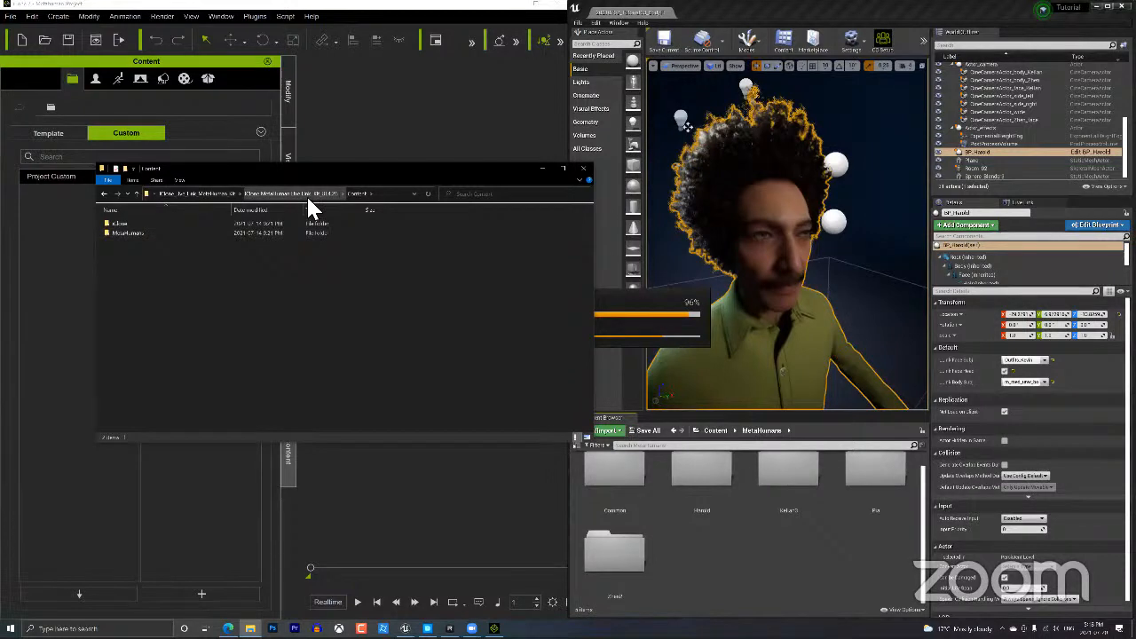
{"action": "left_click", "coordinate": [189, 232]}
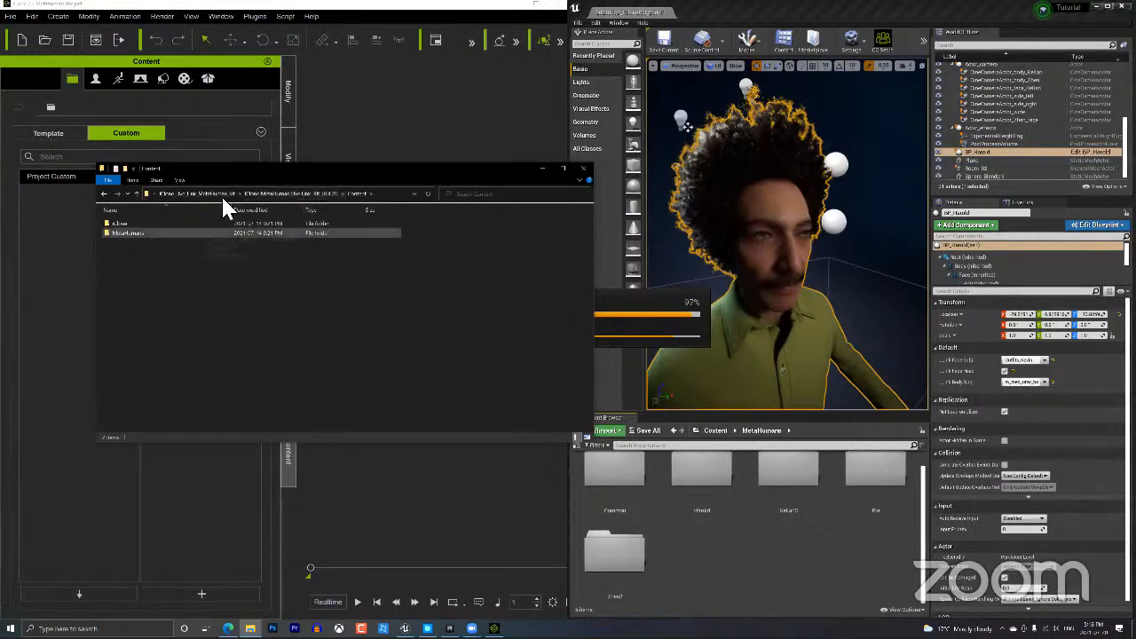
{"action": "left_click", "coordinate": [275, 196]}
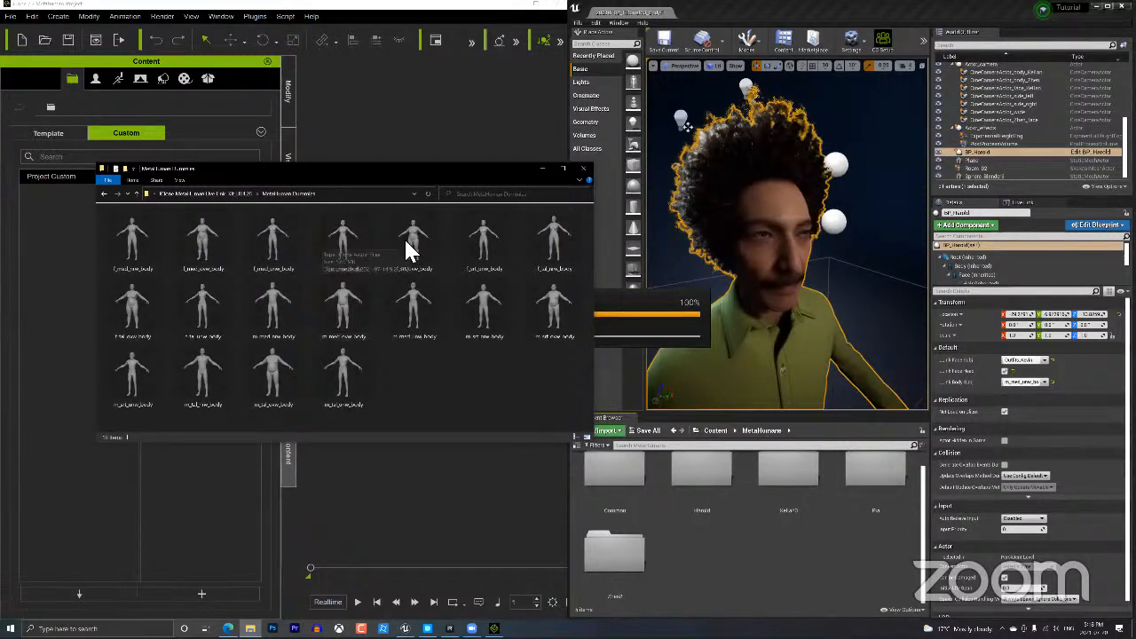
{"action": "left_click", "coordinate": [410, 251]}
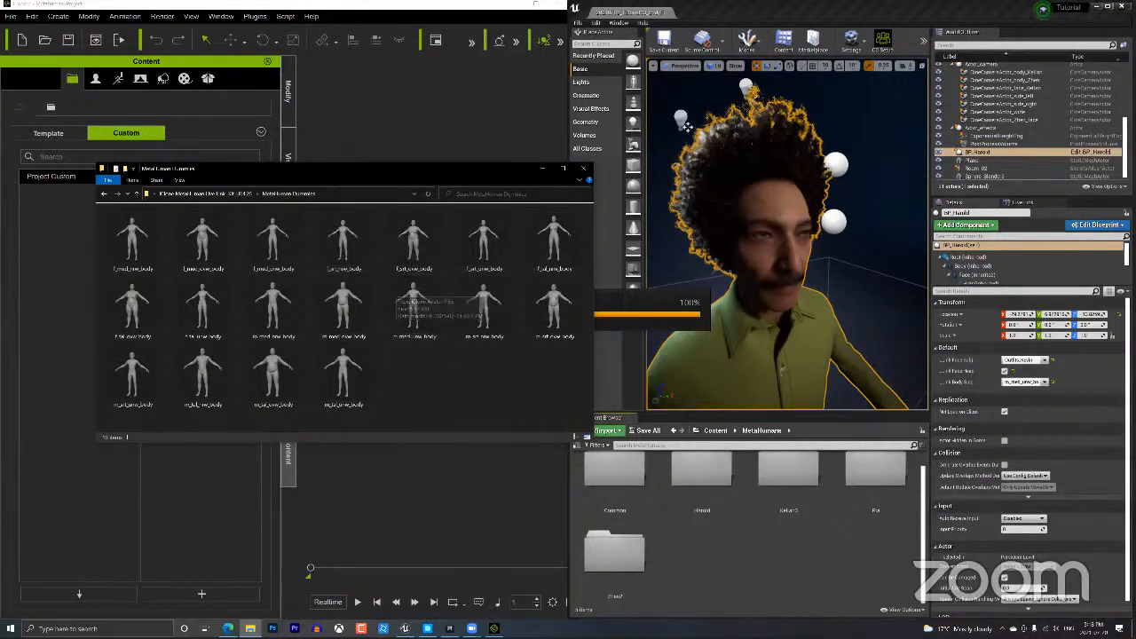
Return to iClone and browse the Custom Avatar and Head categories of the Actor library.
{"action": "left_click", "coordinate": [494, 629]}
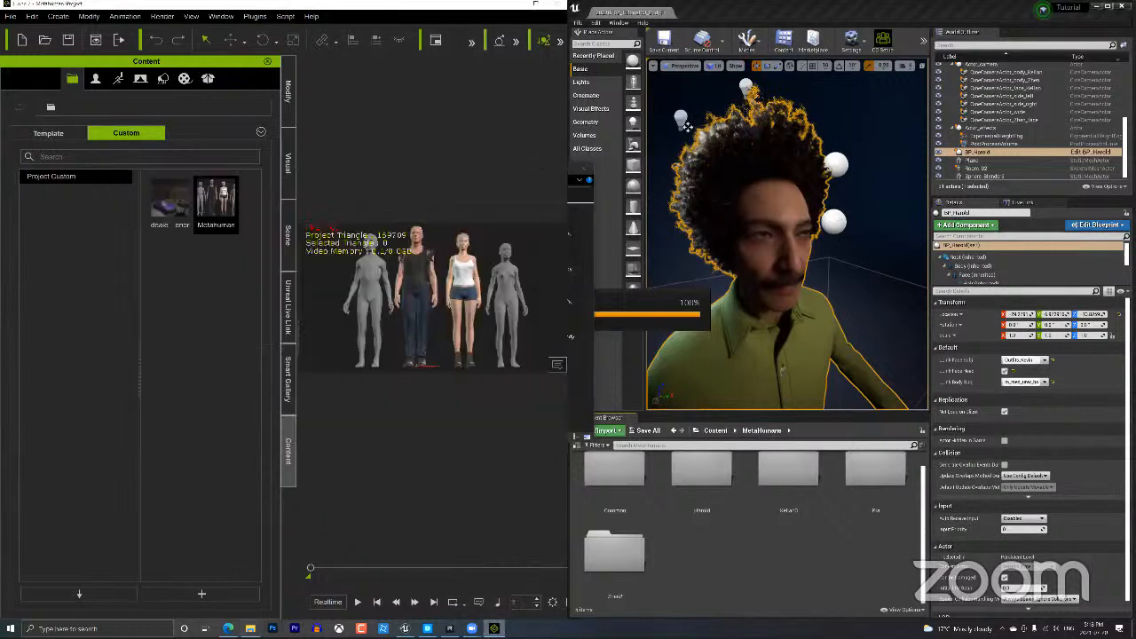
{"action": "left_click", "coordinate": [99, 77]}
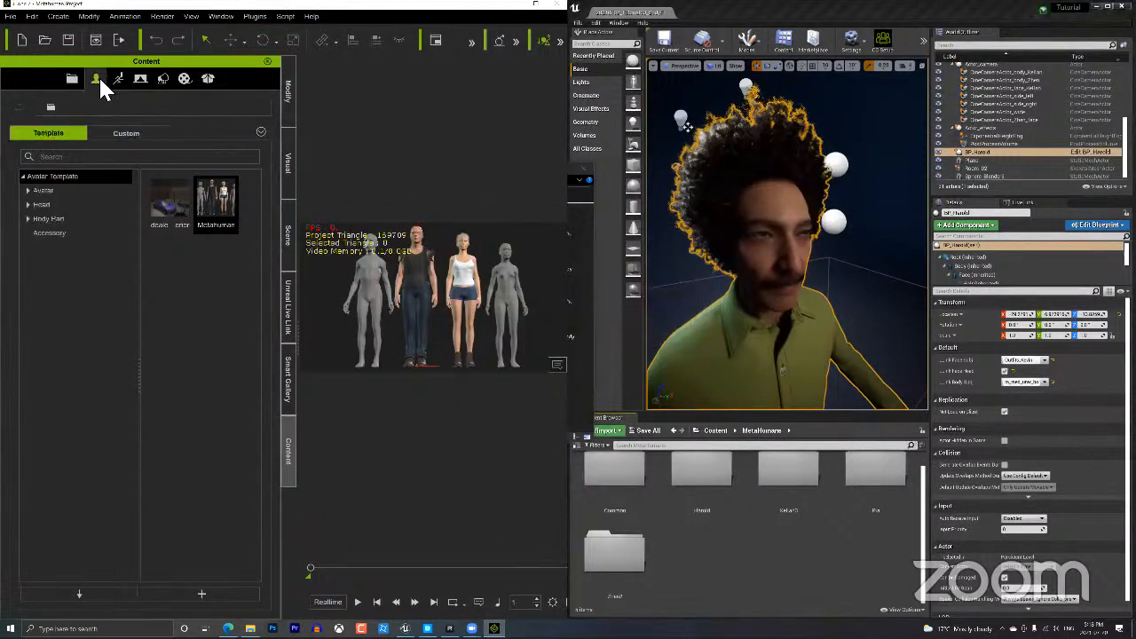
{"action": "left_click", "coordinate": [115, 133]}
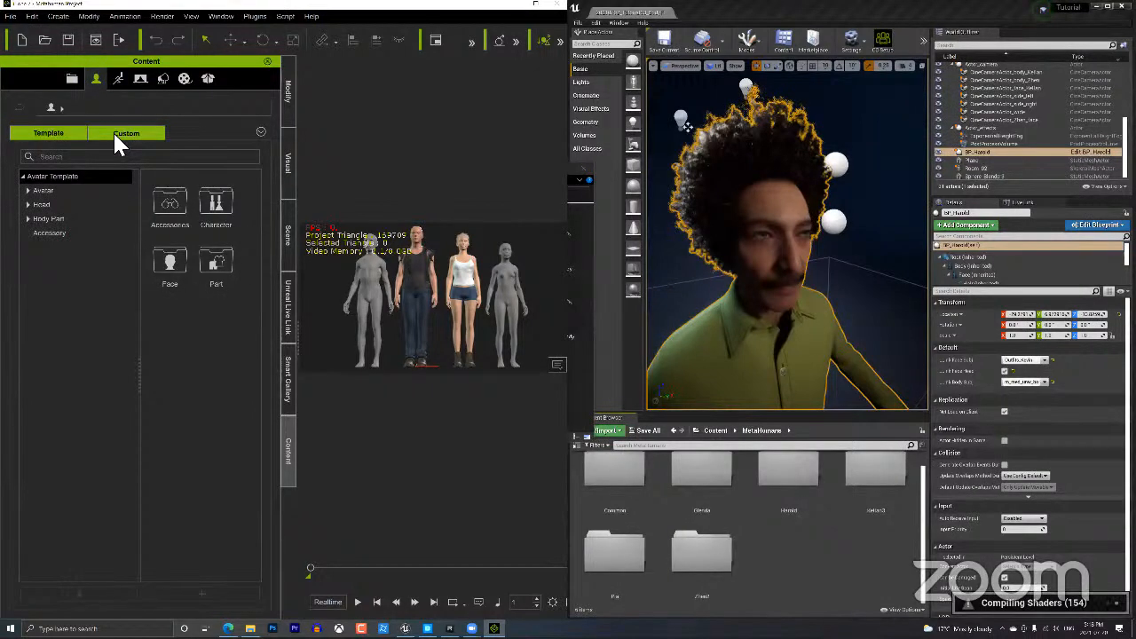
{"action": "left_click", "coordinate": [44, 190]}
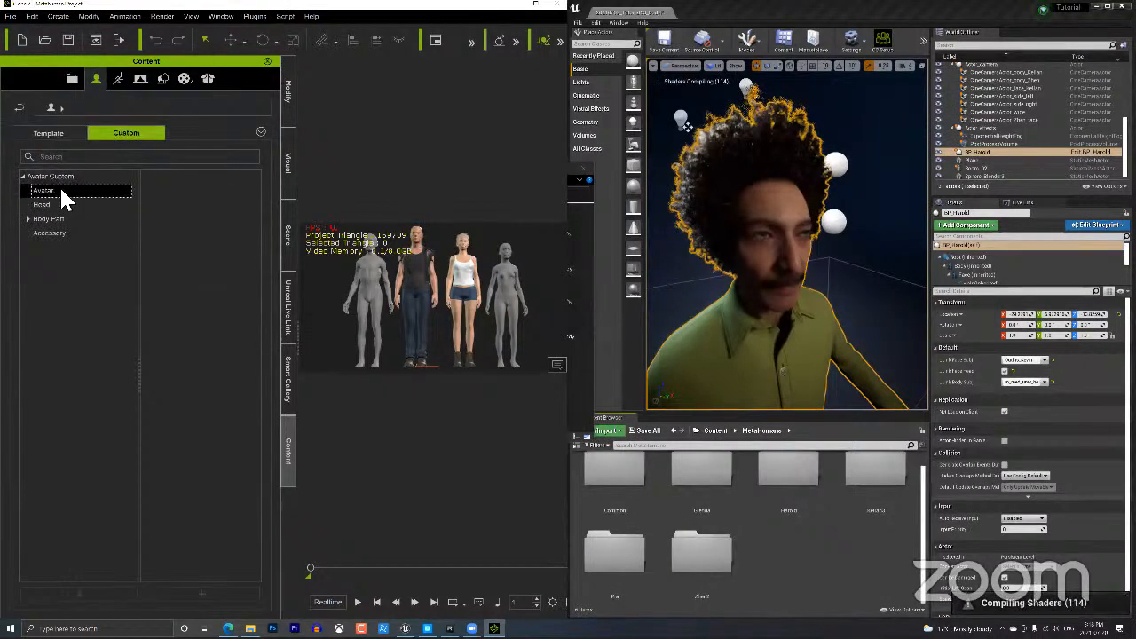
{"action": "left_click", "coordinate": [45, 203]}
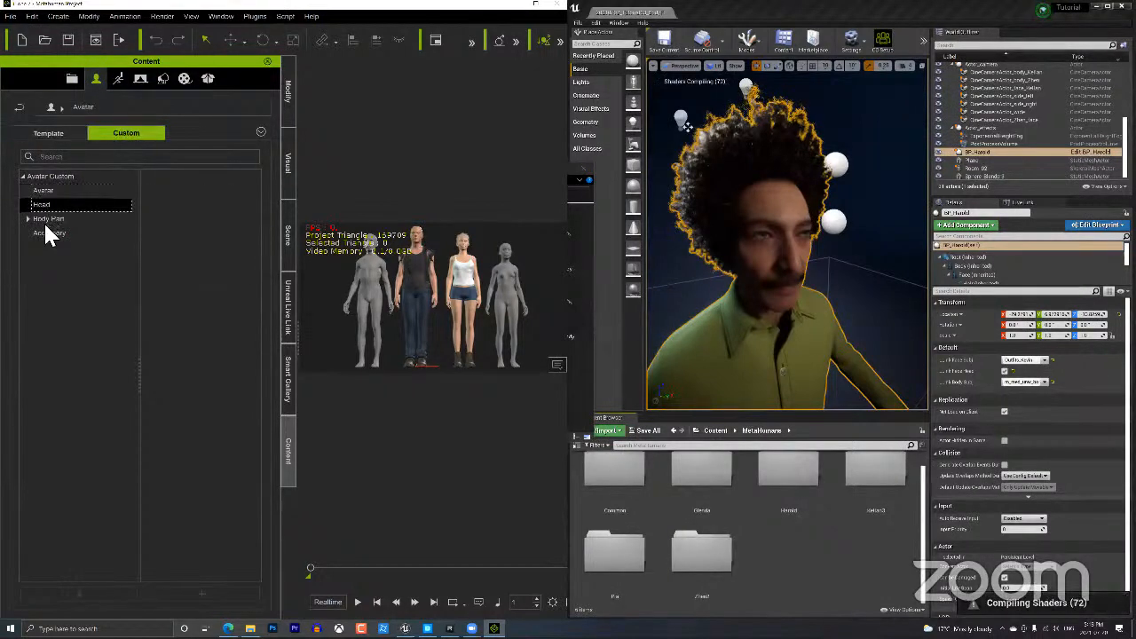
Show the Template Avatar > MetaHuman Dummies bodies and open their folder listing 18 files.
{"action": "left_click", "coordinate": [54, 133]}
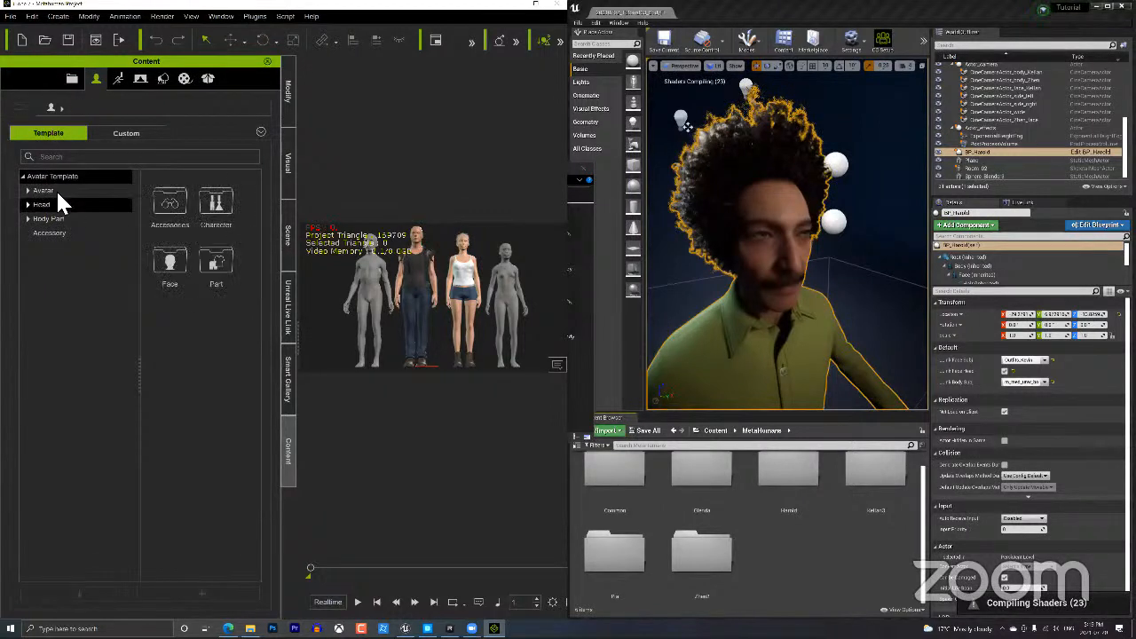
{"action": "left_click", "coordinate": [26, 190]}
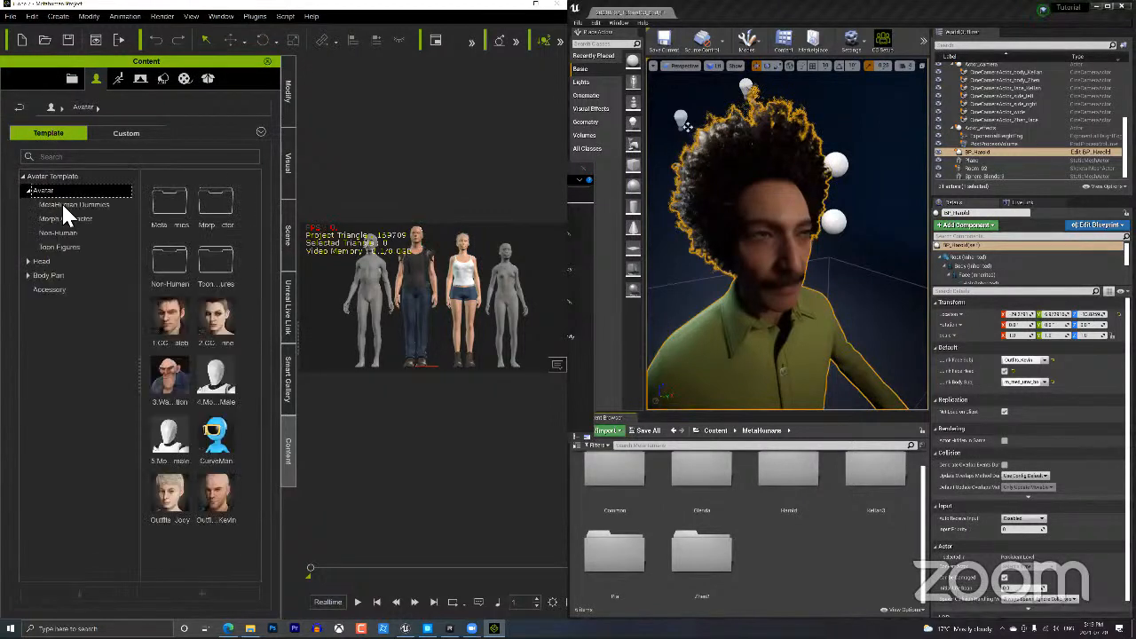
{"action": "left_click", "coordinate": [63, 205]}
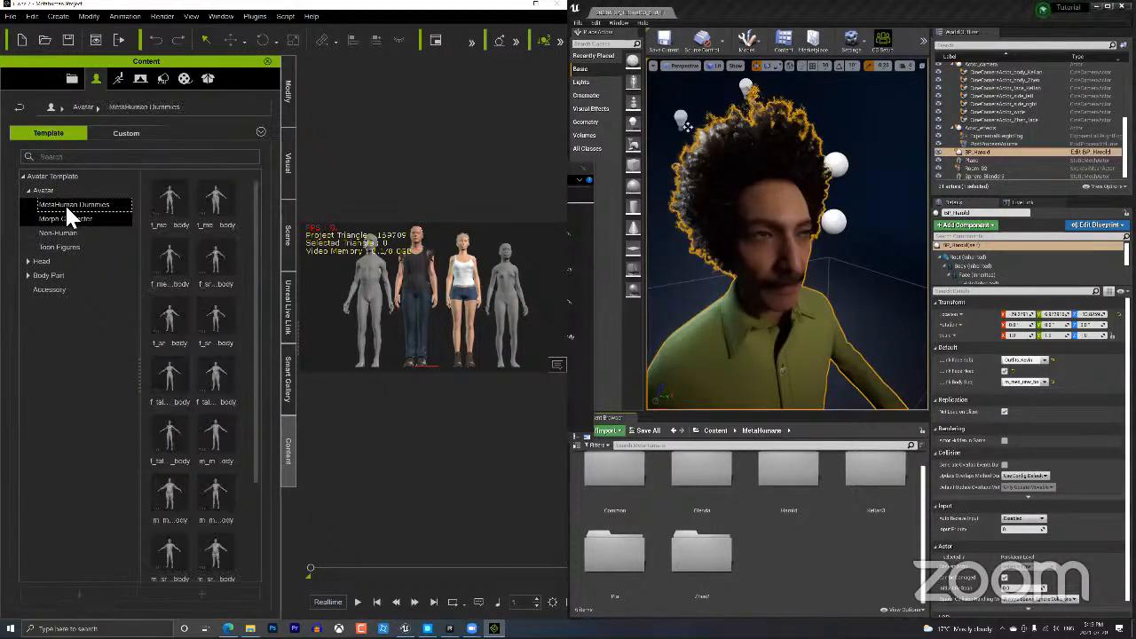
{"action": "left_click", "coordinate": [107, 228]}
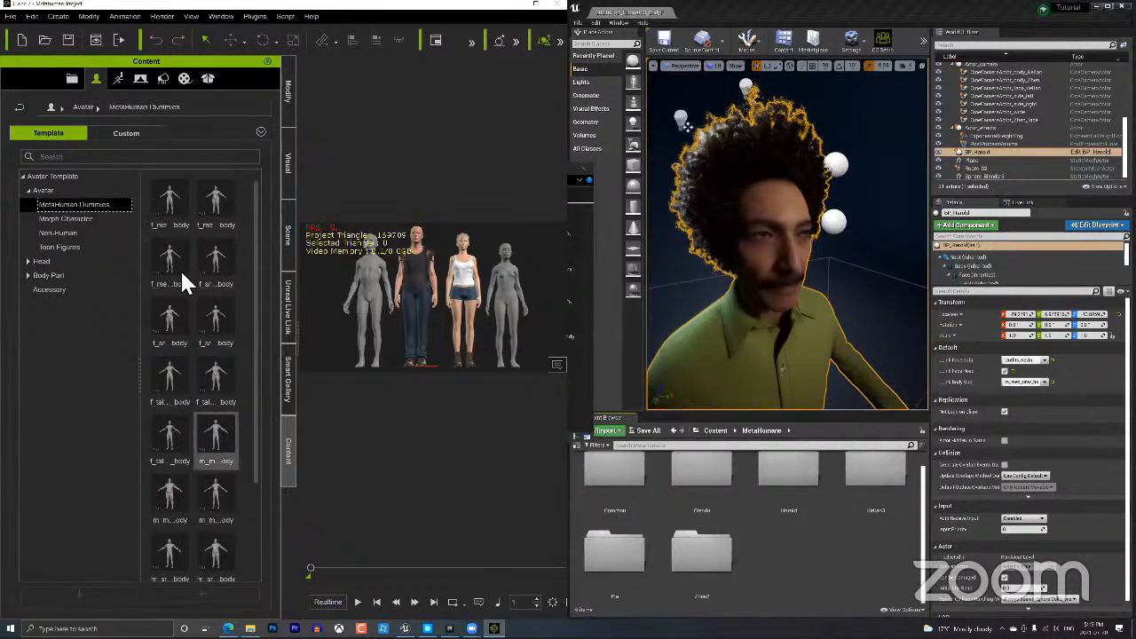
{"action": "double_click", "coordinate": [163, 235]}
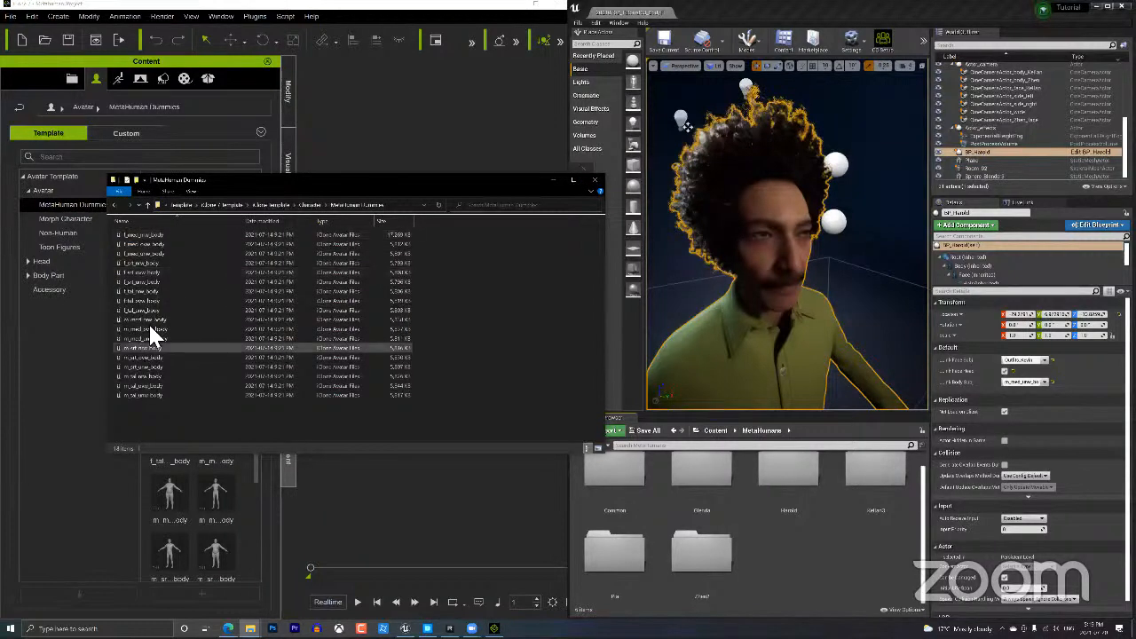
Open the Glenda folder in Unreal's Content Browser, then bring iClone 7 forward maximized.
{"action": "left_click", "coordinate": [594, 186]}
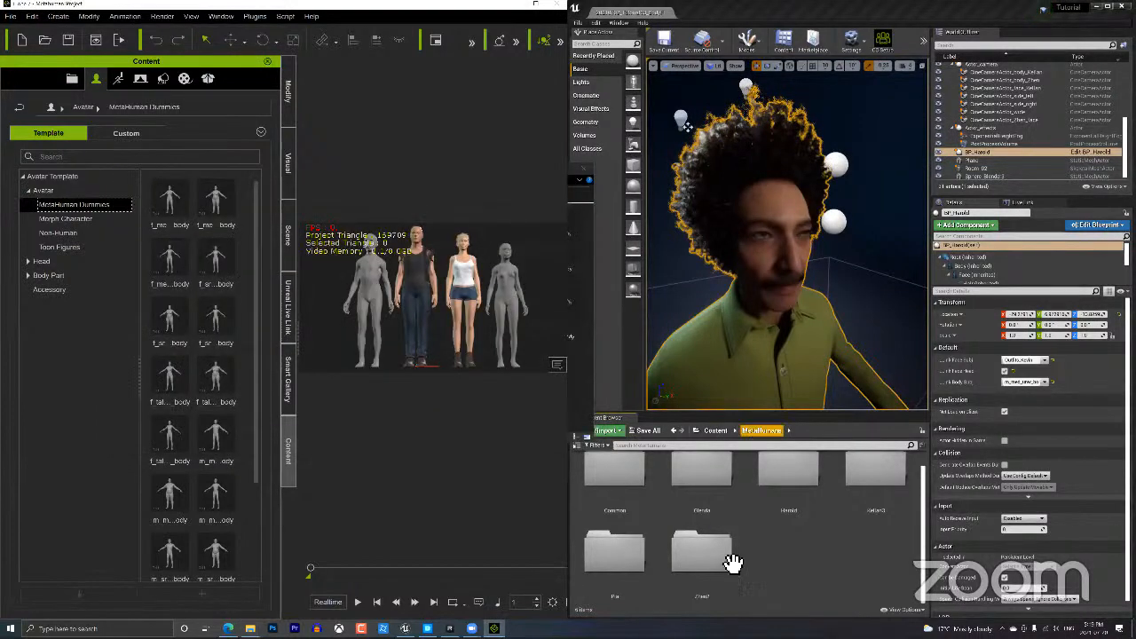
{"action": "double_click", "coordinate": [727, 492]}
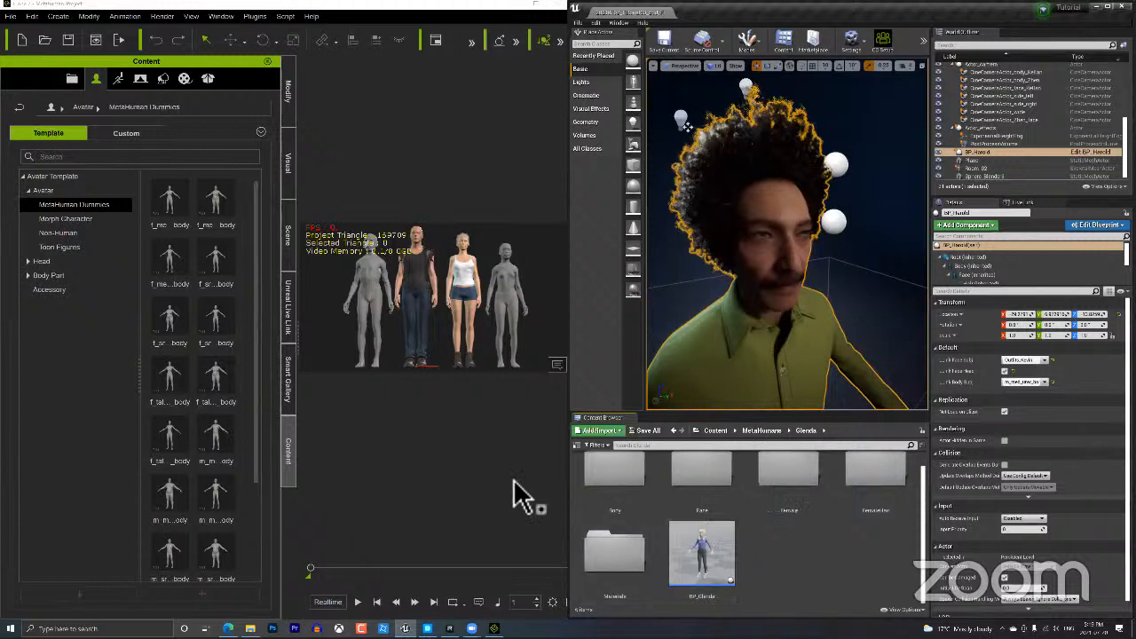
{"action": "left_click", "coordinate": [376, 270]}
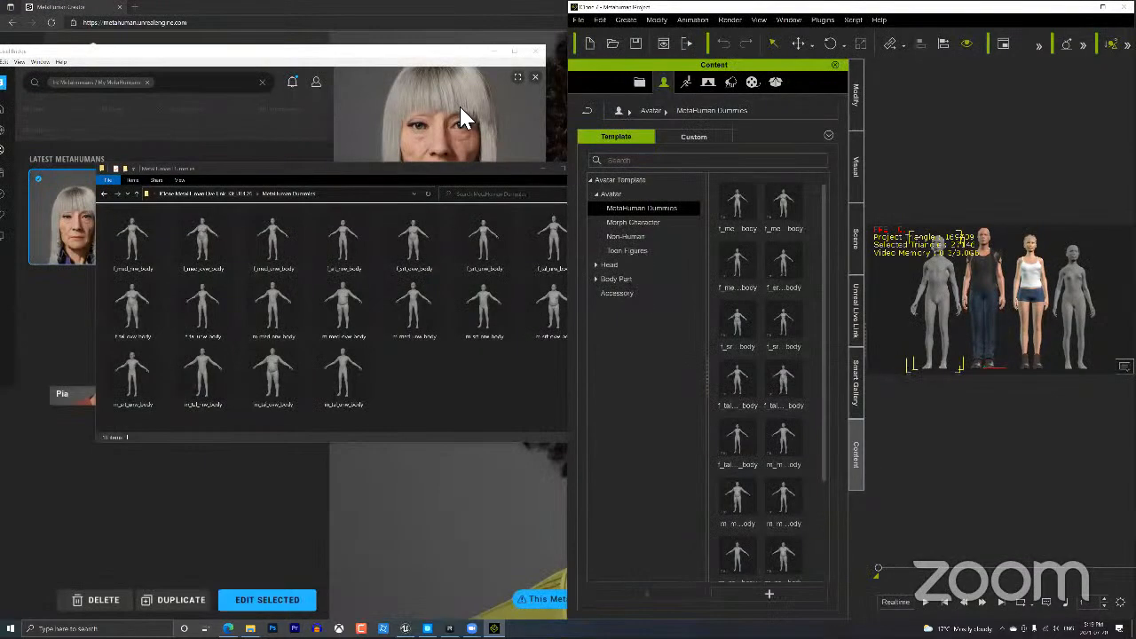
{"action": "double_click", "coordinate": [928, 9]}
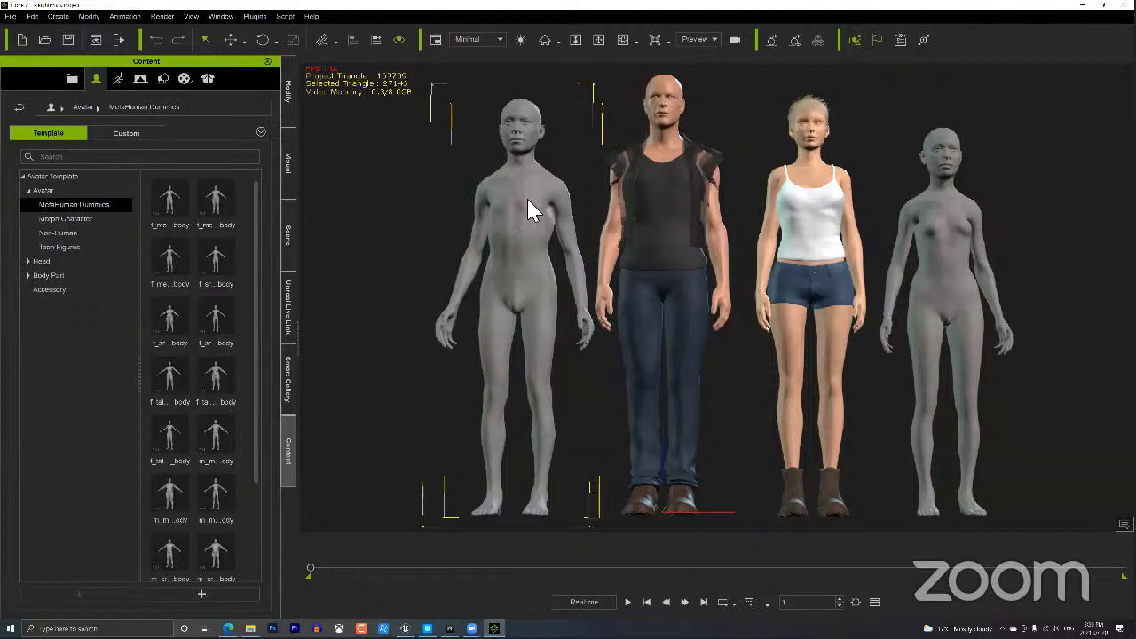
{"action": "left_click", "coordinate": [493, 39]}
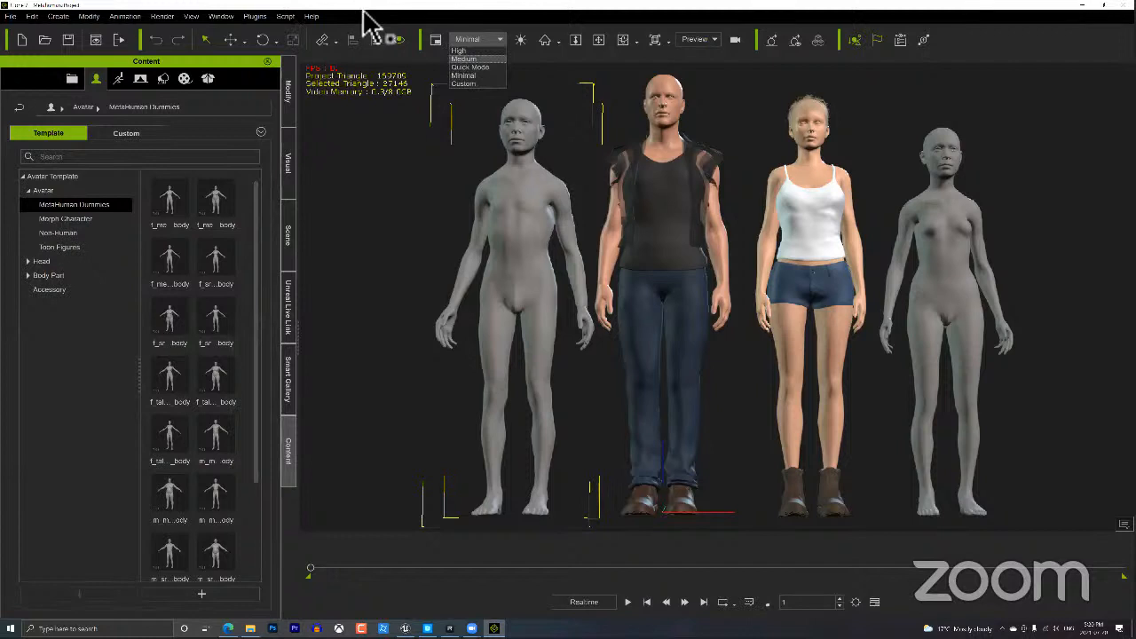
{"action": "left_click", "coordinate": [711, 129]}
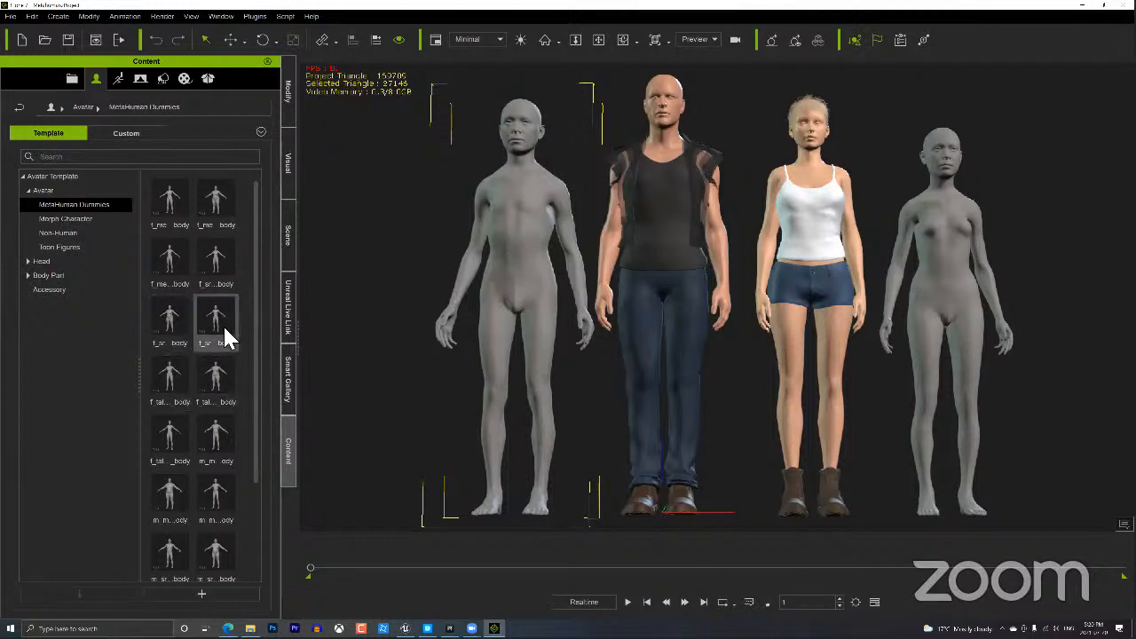
{"action": "mouse_move", "coordinate": [216, 343]}
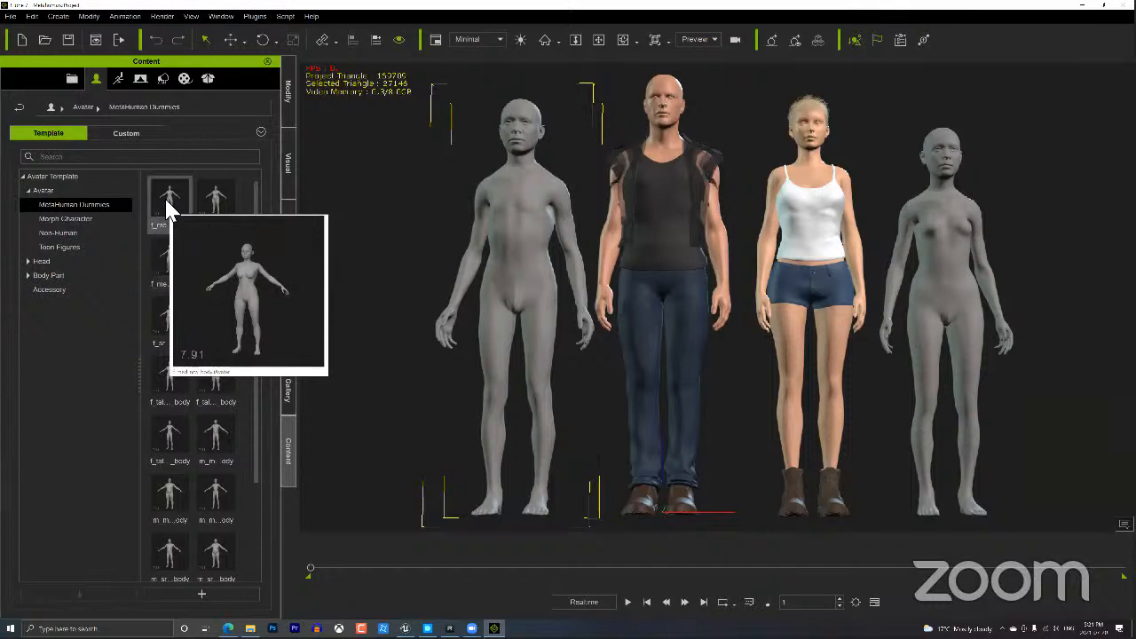
Select the grey dummy, the clothed bald man and the blonde woman in the viewport.
{"action": "left_click_drag", "start_coordinate": [164, 196], "coordinate": [957, 286]}
{"action": "left_click", "coordinate": [524, 242]}
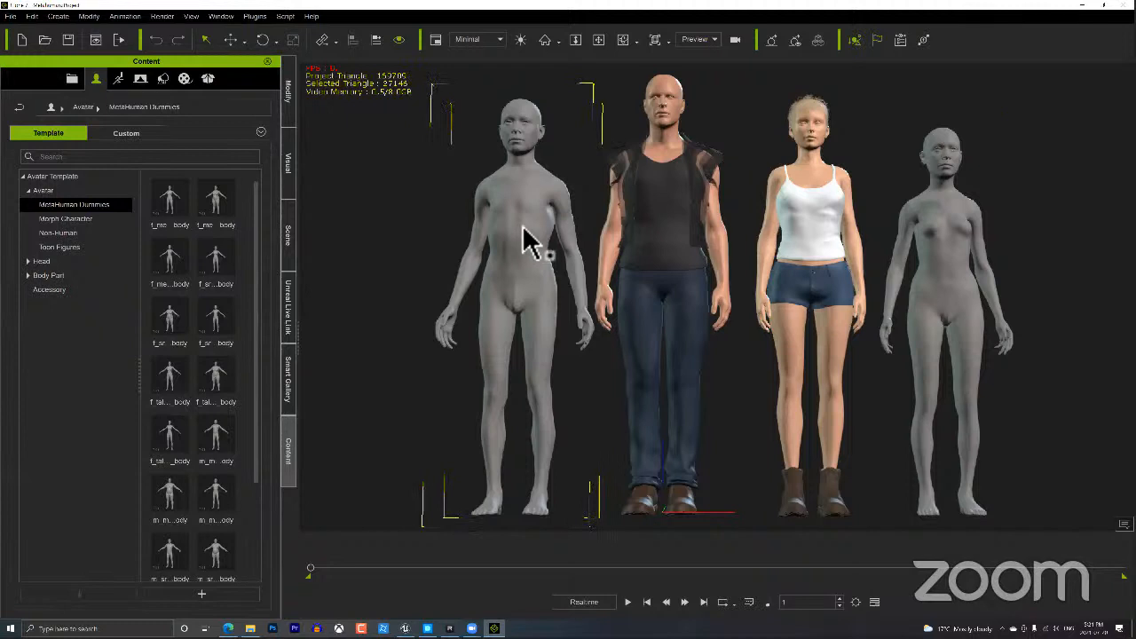
{"action": "left_click", "coordinate": [686, 157]}
{"action": "left_click", "coordinate": [804, 185]}
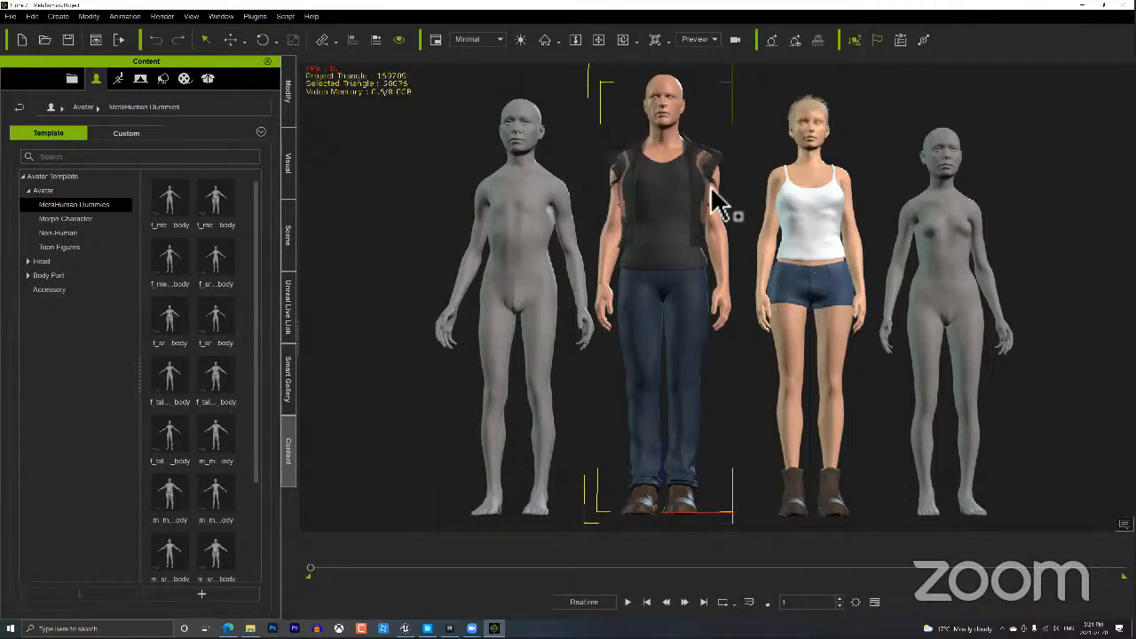
Show the whole Avatar template category, with Outfit Joey and Outfit Kevin, and reselect the leftmost dummy.
{"action": "left_click", "coordinate": [49, 189]}
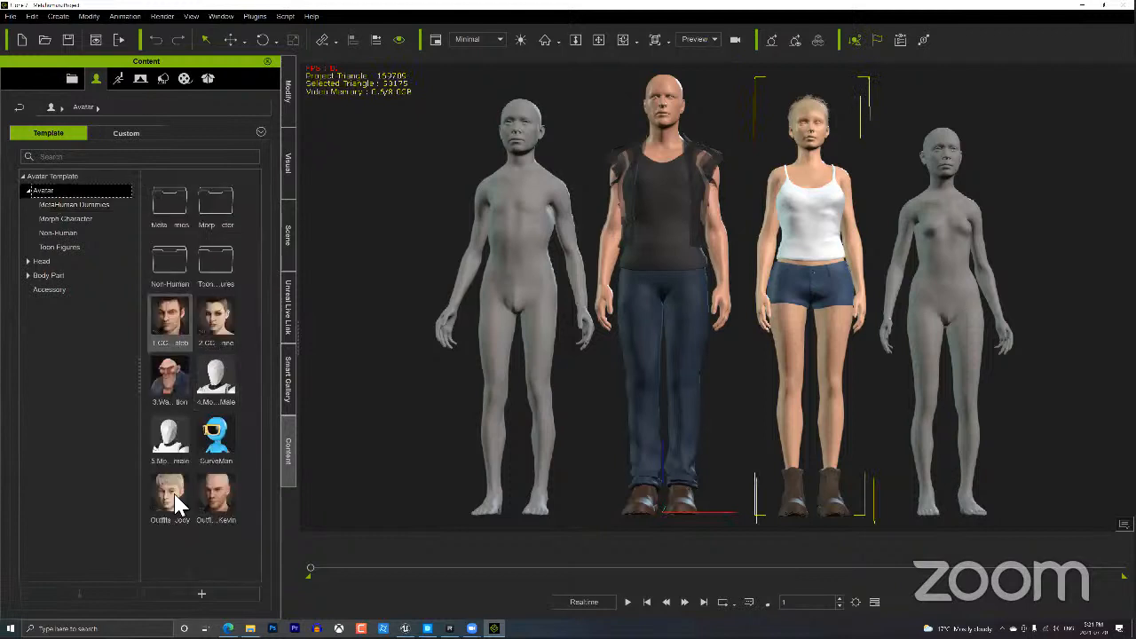
{"action": "mouse_move", "coordinate": [200, 503]}
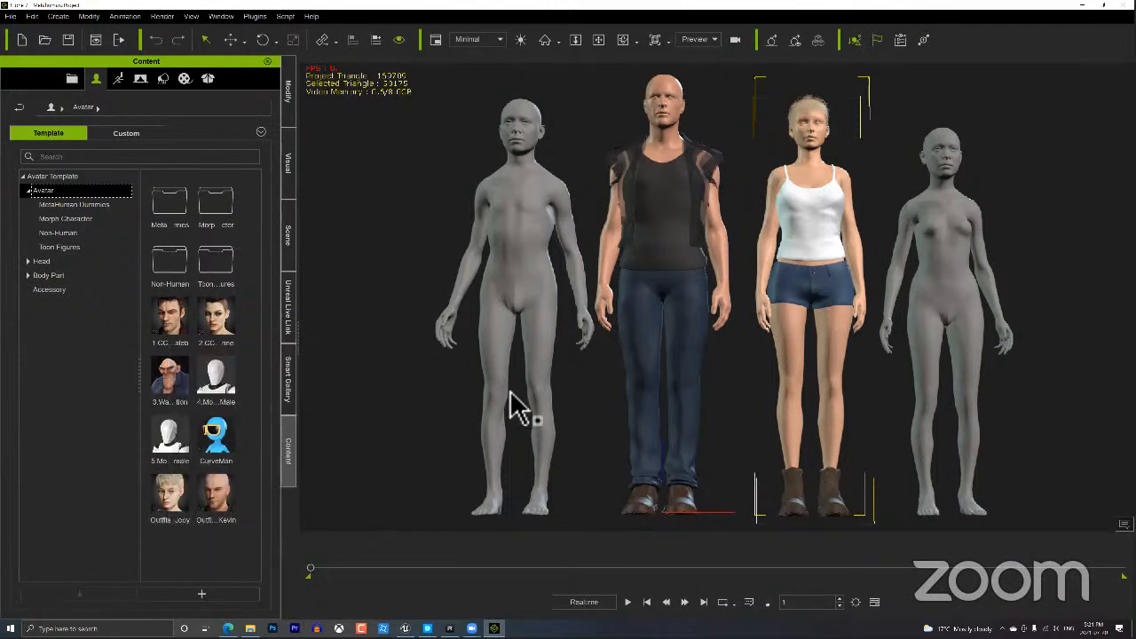
{"action": "left_click", "coordinate": [535, 204]}
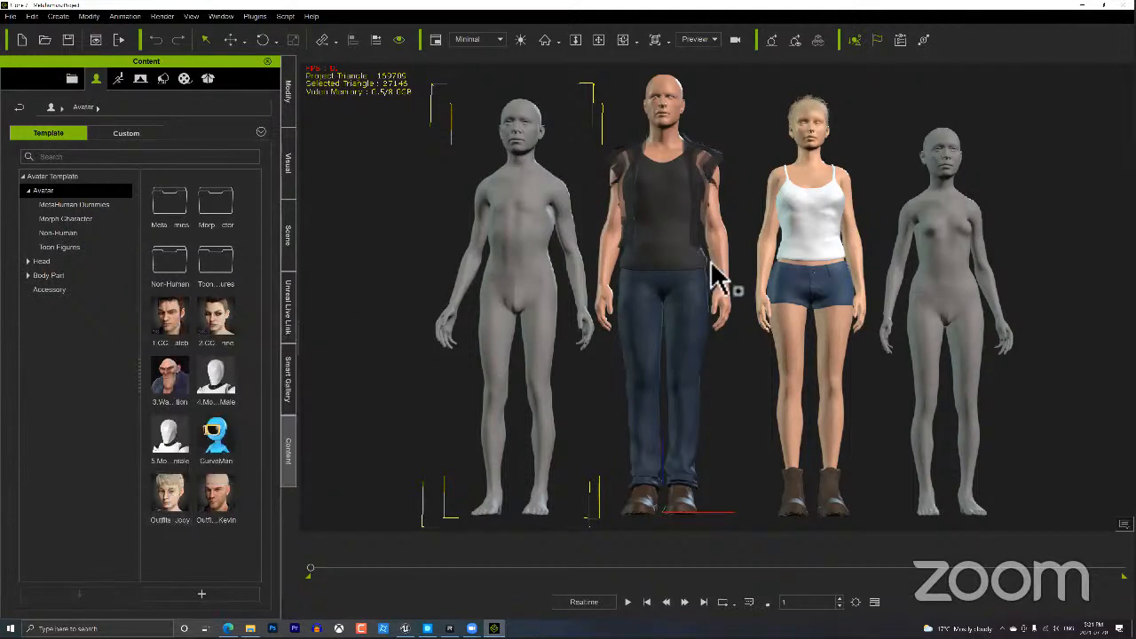
Move one grey dummy to the far right and nudge the other grey dummy into position beside it.
{"action": "right_click_drag", "start_coordinate": [774, 206], "coordinate": [754, 312]}
{"action": "scroll", "coordinate": [754, 312], "scroll_direction": "down", "scroll_amount": 3}
{"action": "right_click_drag", "start_coordinate": [673, 359], "coordinate": [657, 381]}
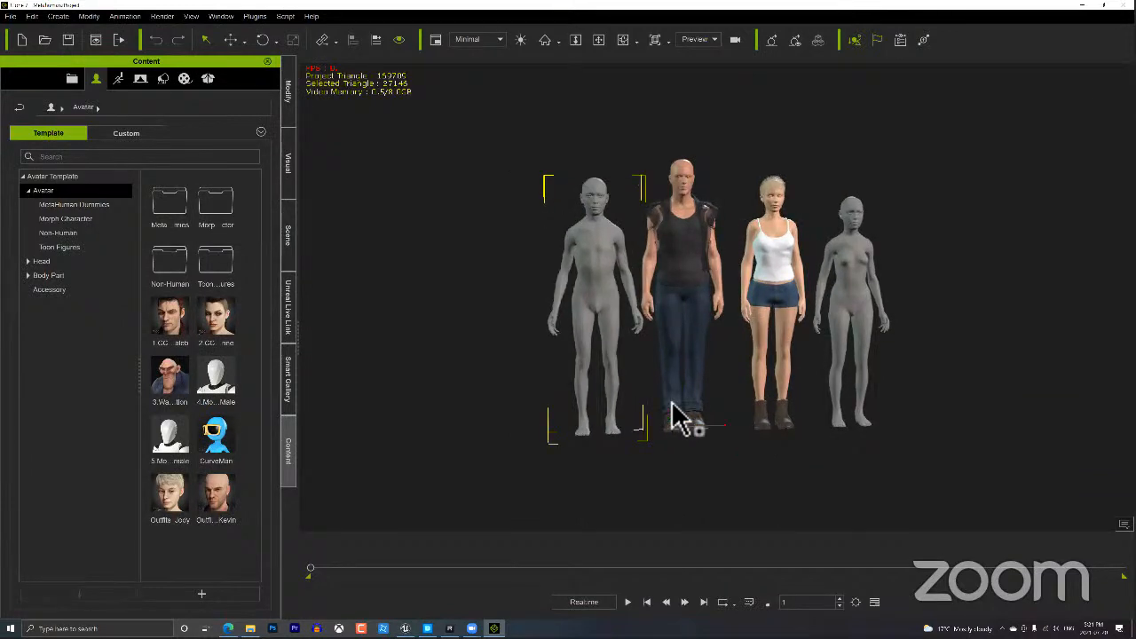
{"action": "key", "text": "w"}
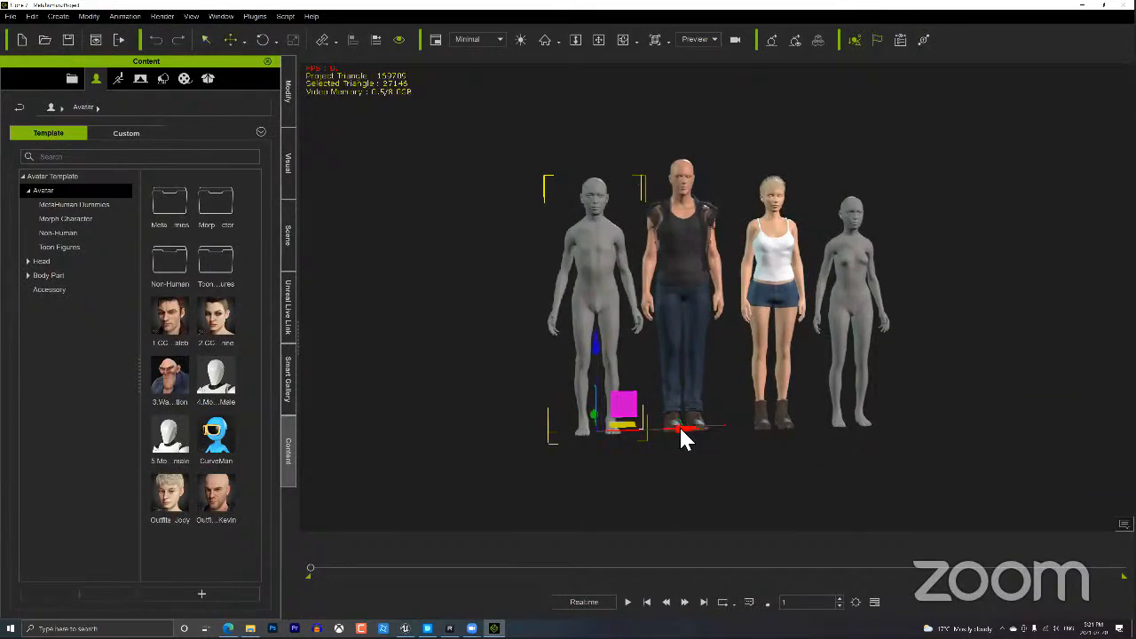
{"action": "left_click_drag", "start_coordinate": [680, 435], "coordinate": [946, 434]}
{"action": "key", "text": "e"}
{"action": "left_click", "coordinate": [863, 311]}
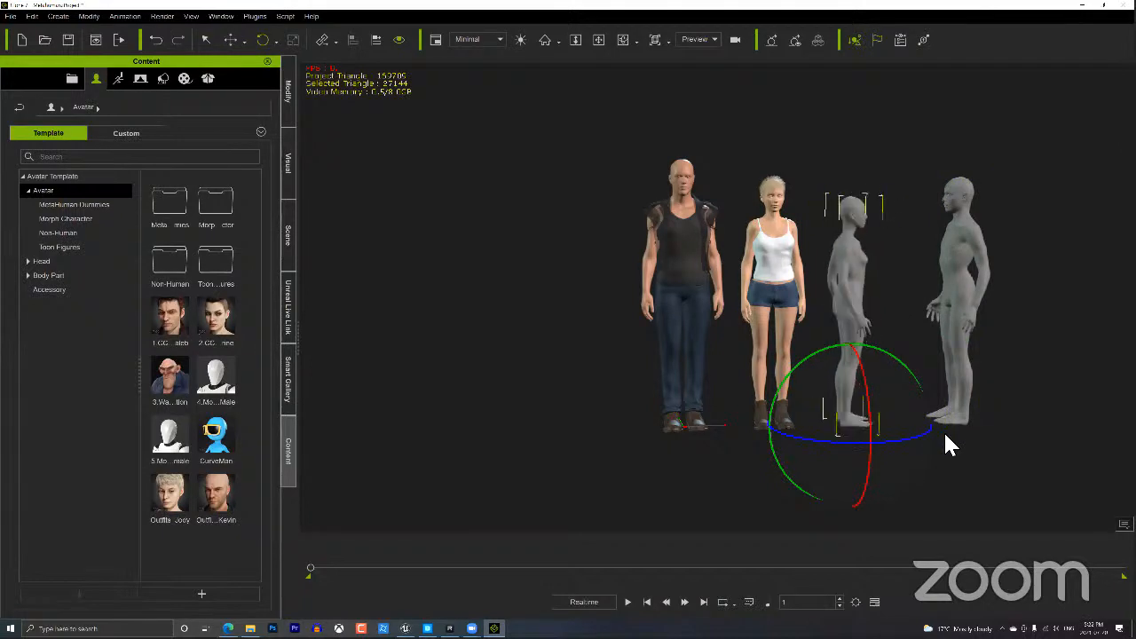
{"action": "middle_click_drag", "start_coordinate": [1045, 333], "coordinate": [947, 347]}
{"action": "scroll", "coordinate": [946, 347], "scroll_direction": "up", "scroll_amount": 3}
{"action": "key", "text": "w"}
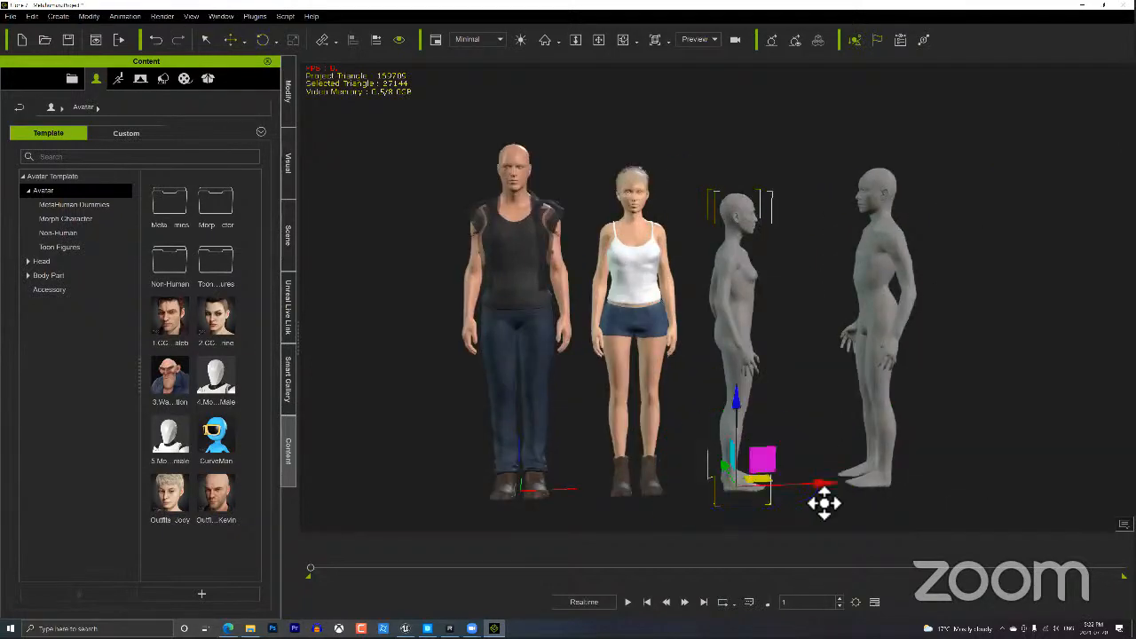
{"action": "left_click_drag", "start_coordinate": [840, 495], "coordinate": [834, 491]}
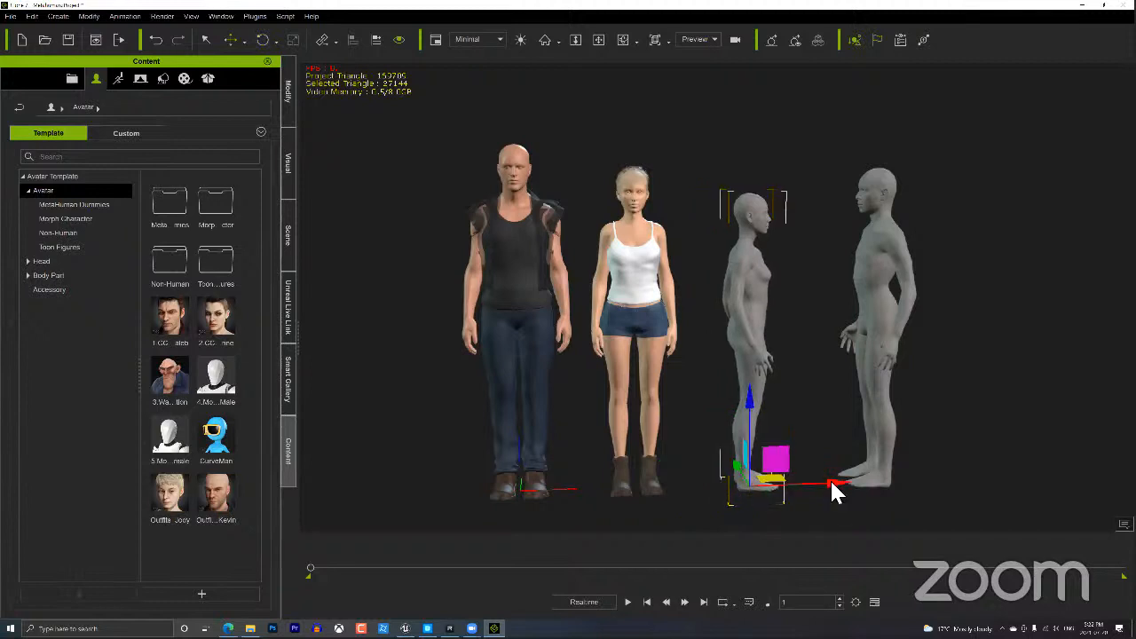
Rotate the clothed bald man and the blonde woman to face each other.
{"action": "left_click", "coordinate": [498, 331]}
{"action": "key", "text": "e"}
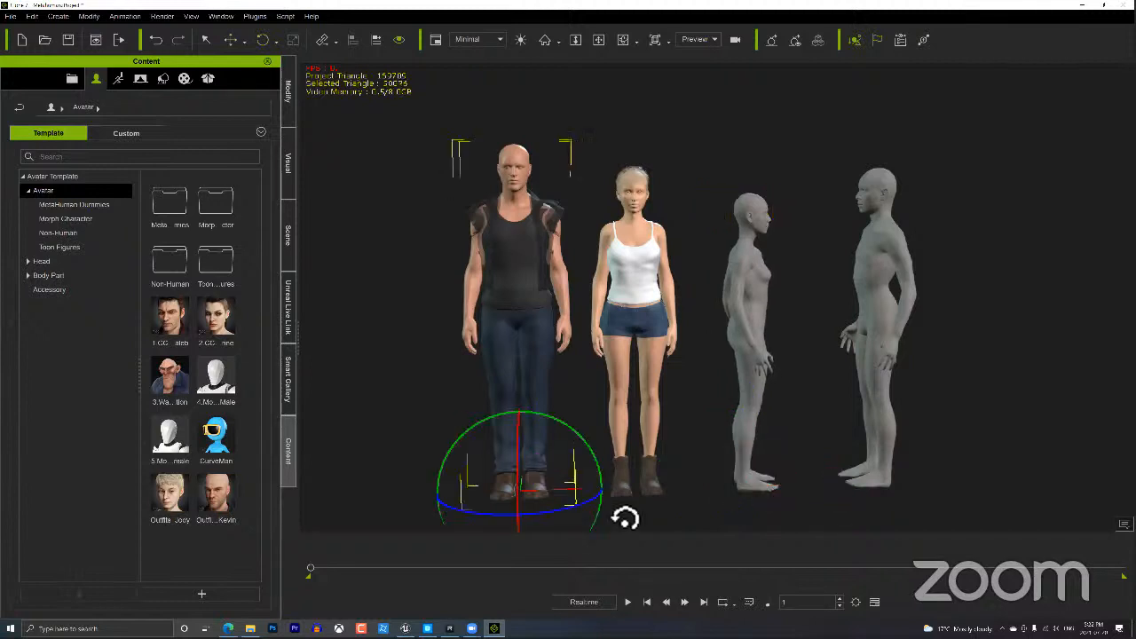
{"action": "mouse_move", "coordinate": [602, 497]}
{"action": "left_mouse_down"}
{"action": "mouse_move", "coordinate": [629, 516]}
{"action": "mouse_move", "coordinate": [610, 505]}
{"action": "left_mouse_up"}
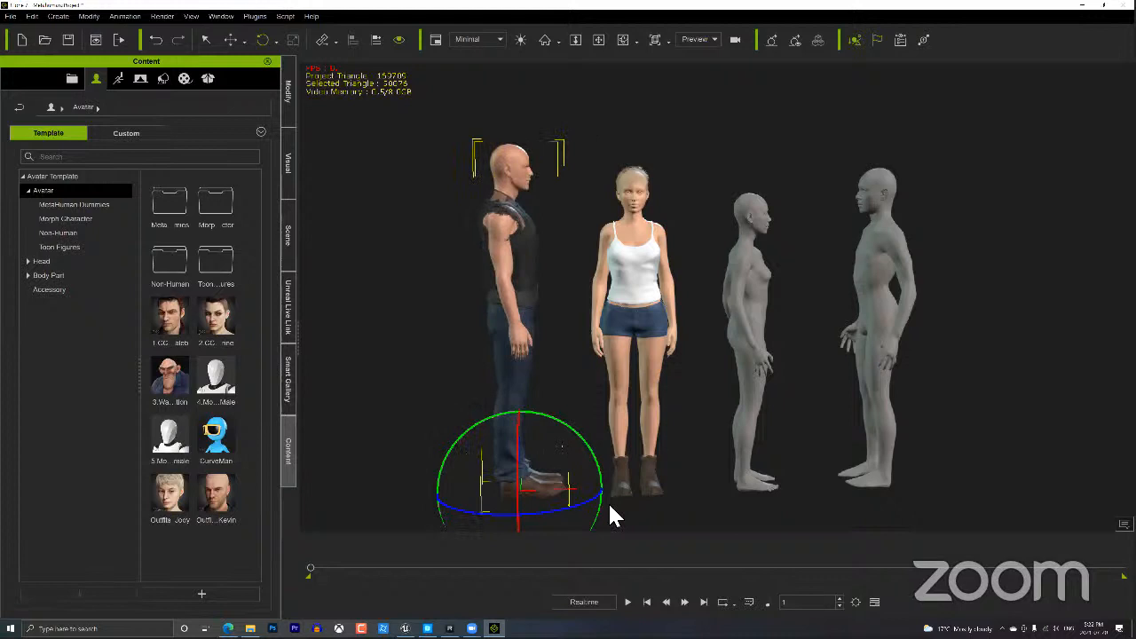
{"action": "left_click", "coordinate": [665, 306]}
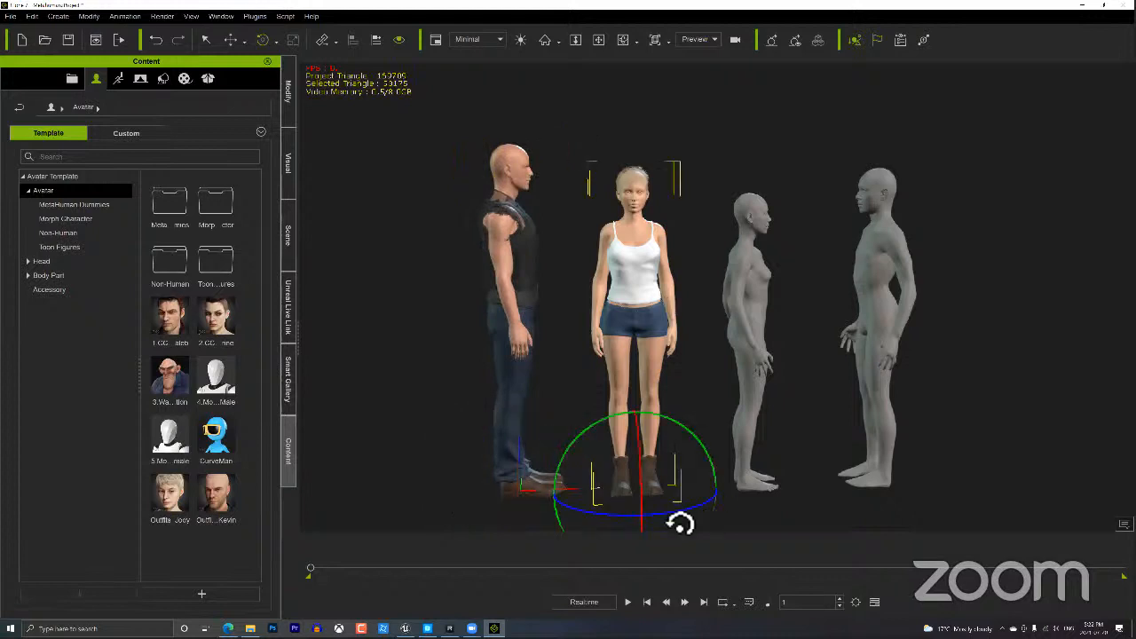
{"action": "left_click_drag", "start_coordinate": [680, 522], "coordinate": [653, 519]}
{"action": "right_click_drag", "start_coordinate": [859, 353], "coordinate": [473, 336]}
{"action": "key", "text": "ctrl+z"}
{"action": "middle_click_drag", "start_coordinate": [858, 319], "coordinate": [794, 303]}
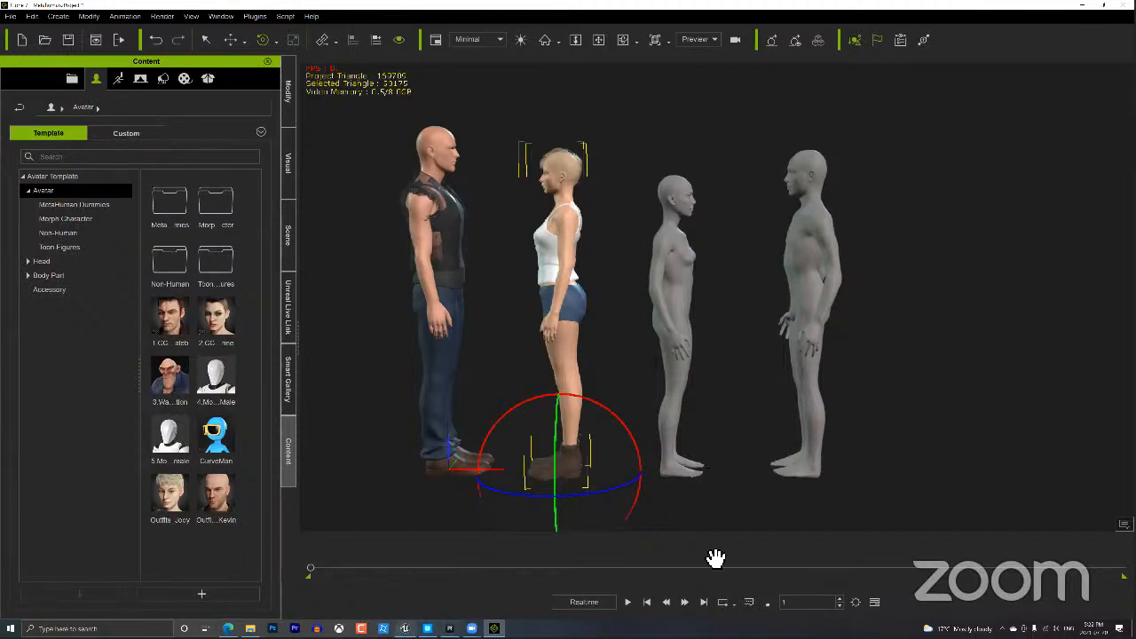
Drag BP_Glenda from the Content Browser into the level, placing Glenda beside Harold.
{"action": "left_click", "coordinate": [405, 629]}
{"action": "scroll", "coordinate": [858, 328], "scroll_direction": "down", "scroll_amount": 5}
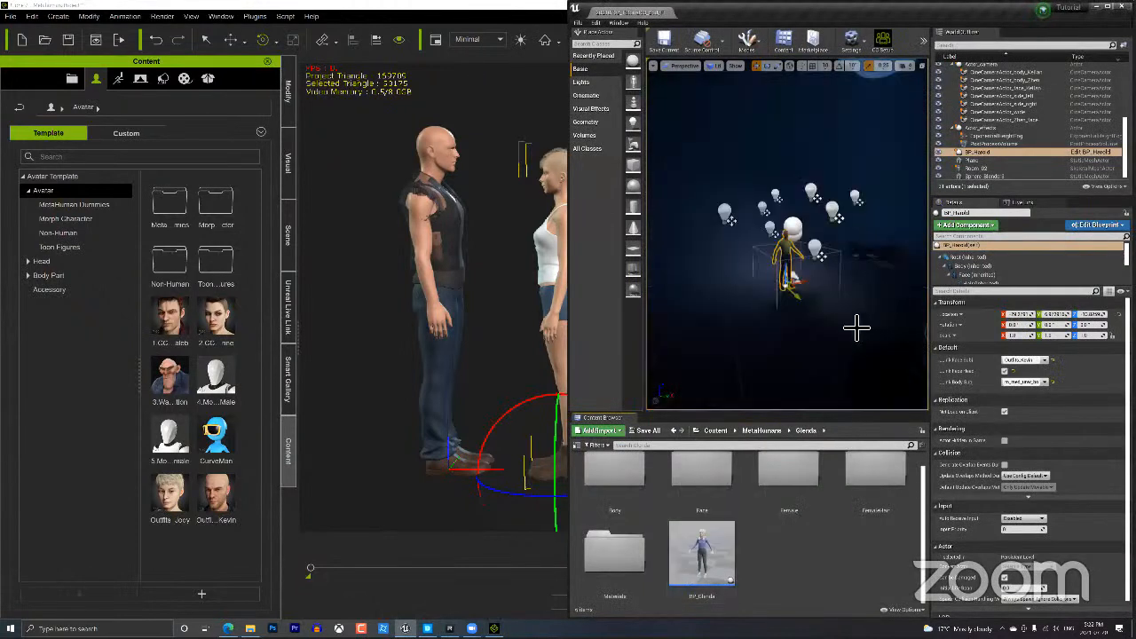
{"action": "scroll", "coordinate": [857, 328], "scroll_direction": "up", "scroll_amount": 2}
{"action": "scroll", "coordinate": [858, 327], "scroll_direction": "up", "scroll_amount": 2}
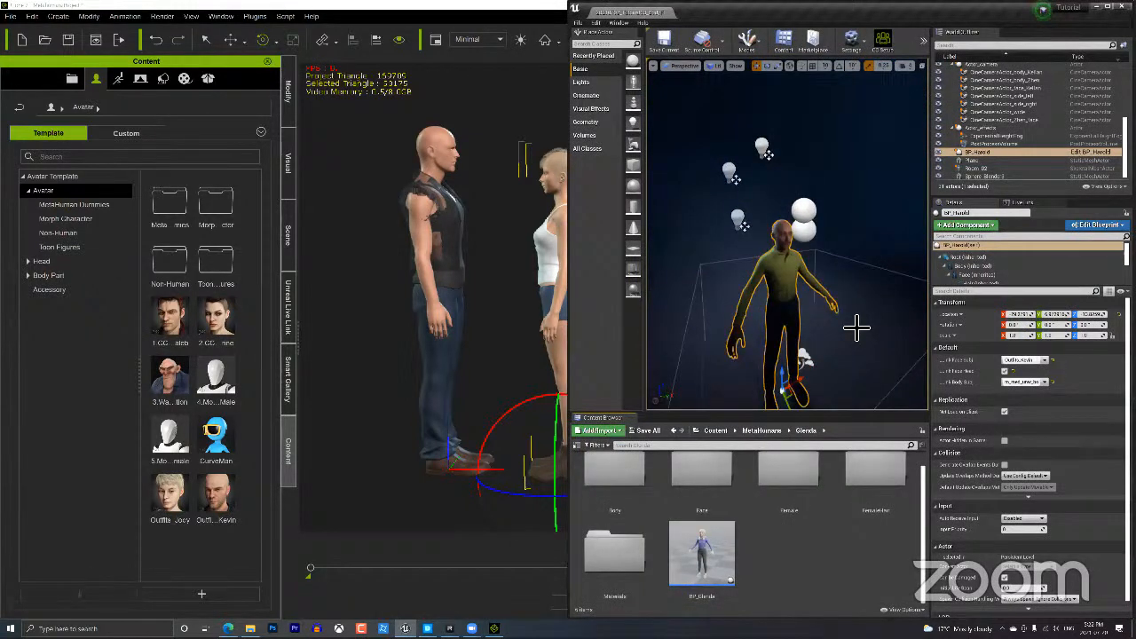
{"action": "scroll", "coordinate": [858, 328], "scroll_direction": "up", "scroll_amount": 4}
{"action": "scroll", "coordinate": [857, 328], "scroll_direction": "down", "scroll_amount": 3}
{"action": "scroll", "coordinate": [858, 329], "scroll_direction": "down", "scroll_amount": 3}
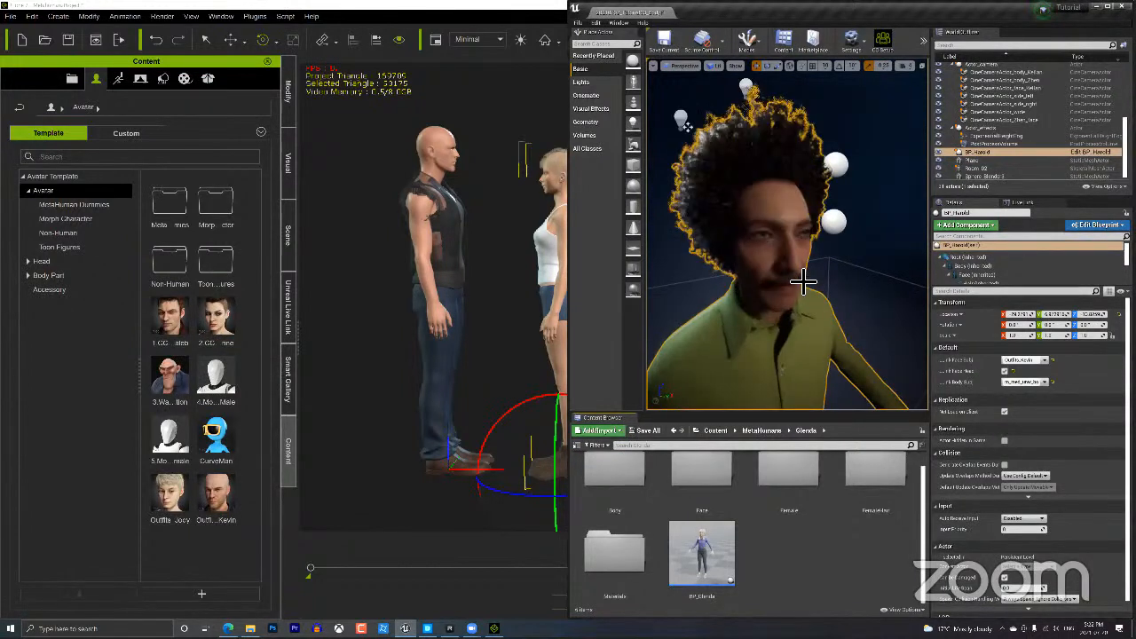
{"action": "scroll", "coordinate": [803, 282], "scroll_direction": "down", "scroll_amount": 5}
{"action": "scroll", "coordinate": [804, 283], "scroll_direction": "up", "scroll_amount": 5}
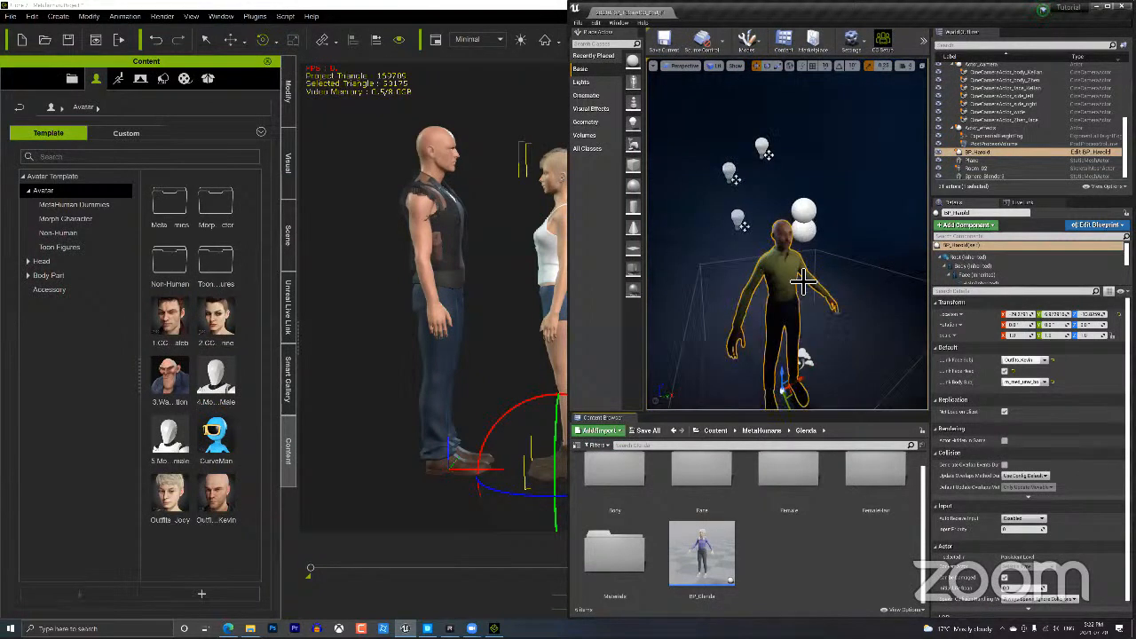
{"action": "scroll", "coordinate": [818, 311], "scroll_direction": "up", "scroll_amount": 5}
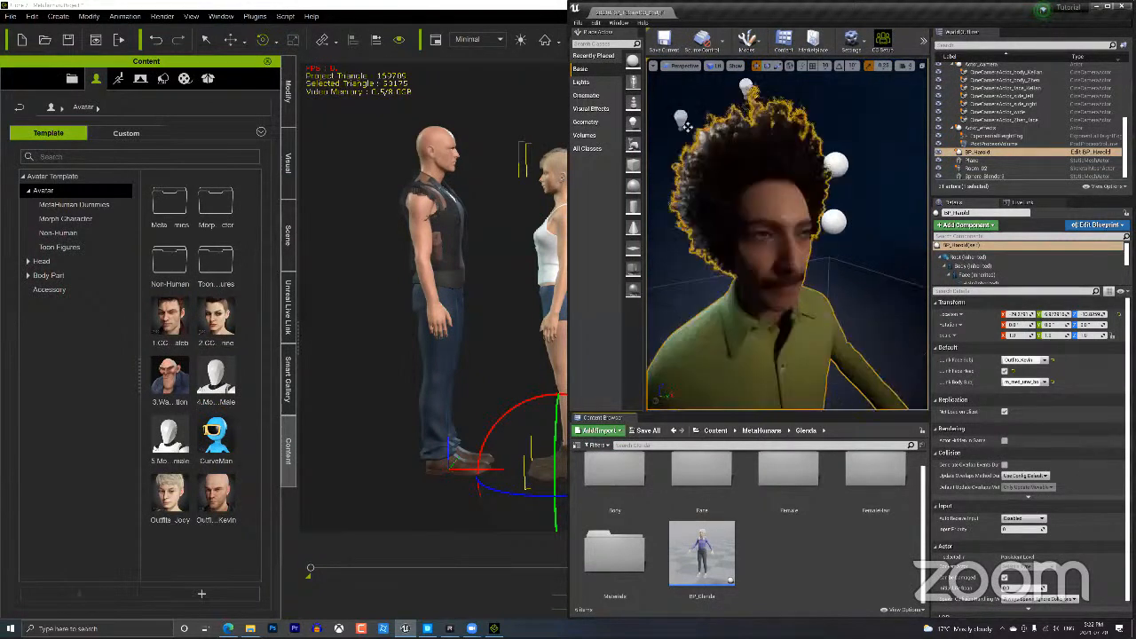
{"action": "scroll", "coordinate": [843, 385], "scroll_direction": "up", "scroll_amount": 3}
{"action": "scroll", "coordinate": [806, 382], "scroll_direction": "down", "scroll_amount": 8}
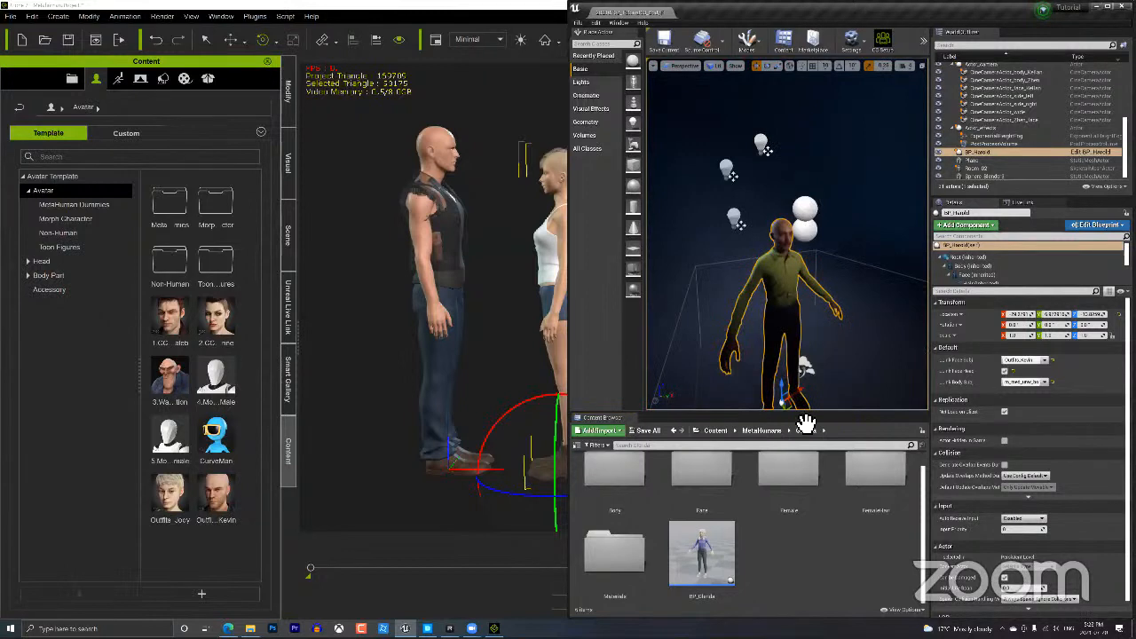
{"action": "left_click_drag", "start_coordinate": [700, 564], "coordinate": [813, 330]}
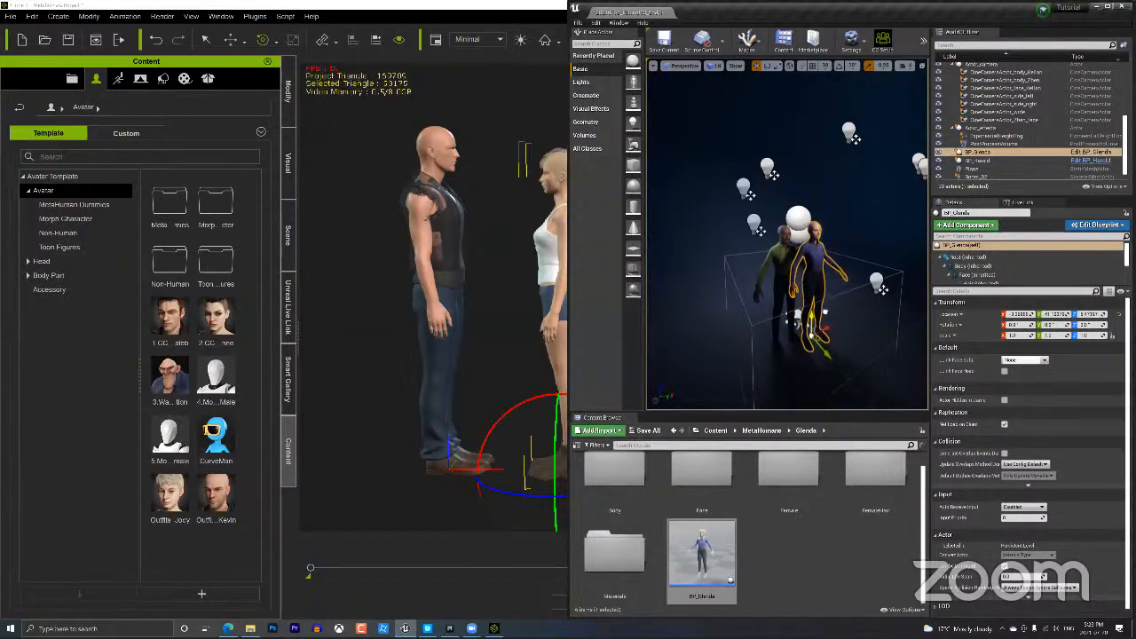
Frame Glenda in the viewport and delete the BP_Glenda actor from the level.
{"action": "scroll", "coordinate": [786, 273], "scroll_direction": "up", "scroll_amount": 2}
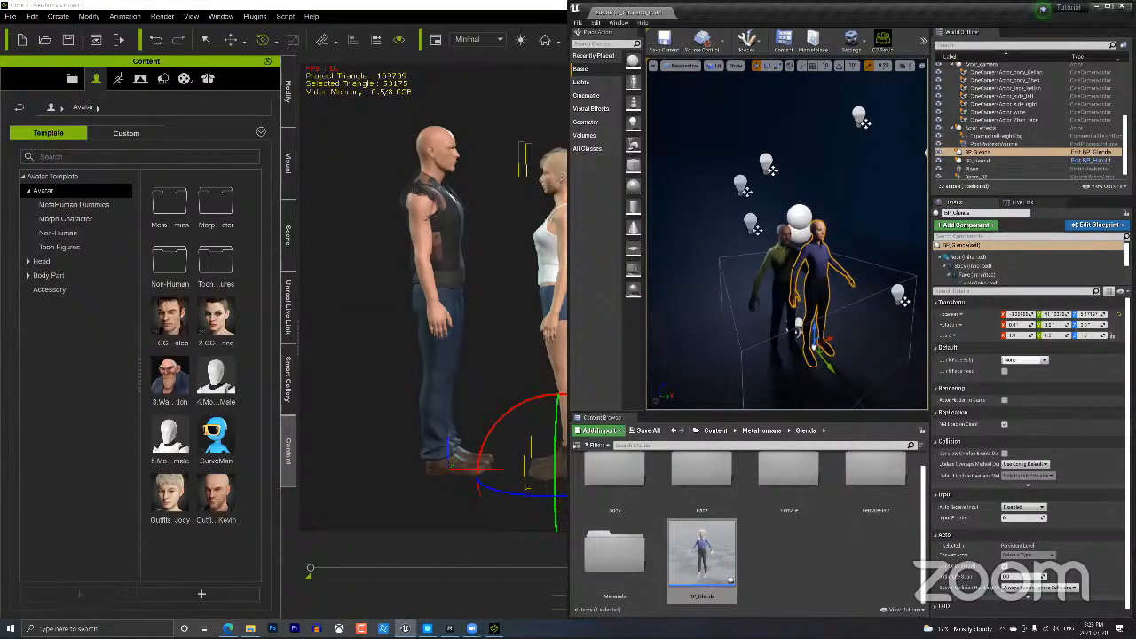
{"action": "scroll", "coordinate": [858, 272], "scroll_direction": "up", "scroll_amount": 5}
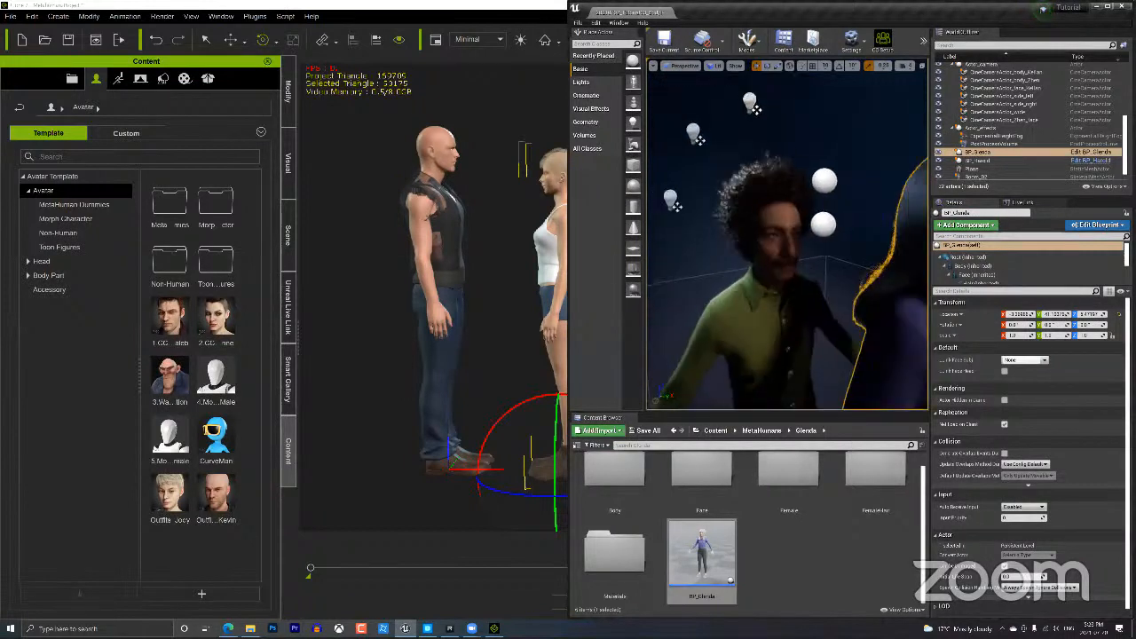
{"action": "middle_click_drag", "start_coordinate": [858, 269], "coordinate": [923, 269]}
{"action": "middle_click_drag", "start_coordinate": [770, 316], "coordinate": [901, 310]}
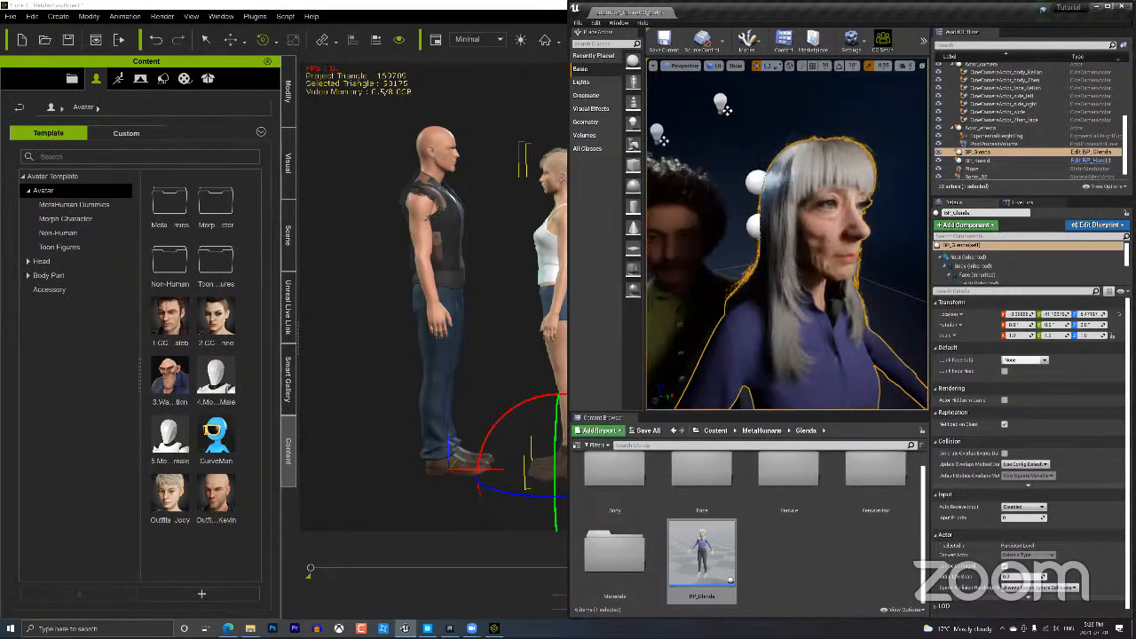
{"action": "mouse_move", "coordinate": [901, 311]}
{"action": "left_mouse_down", "text": "alt"}
{"action": "mouse_move", "coordinate": [919, 311]}
{"action": "mouse_move", "coordinate": [782, 311]}
{"action": "mouse_move", "coordinate": [893, 311]}
{"action": "left_mouse_up", "text": "alt"}
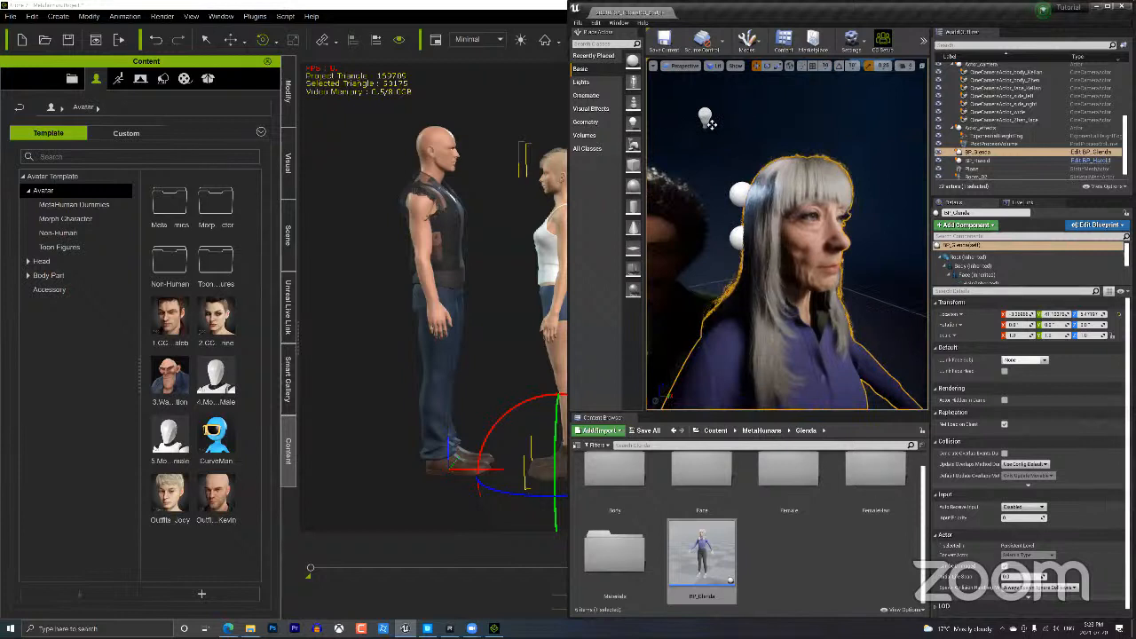
{"action": "middle_click_drag", "start_coordinate": [877, 345], "coordinate": [830, 345]}
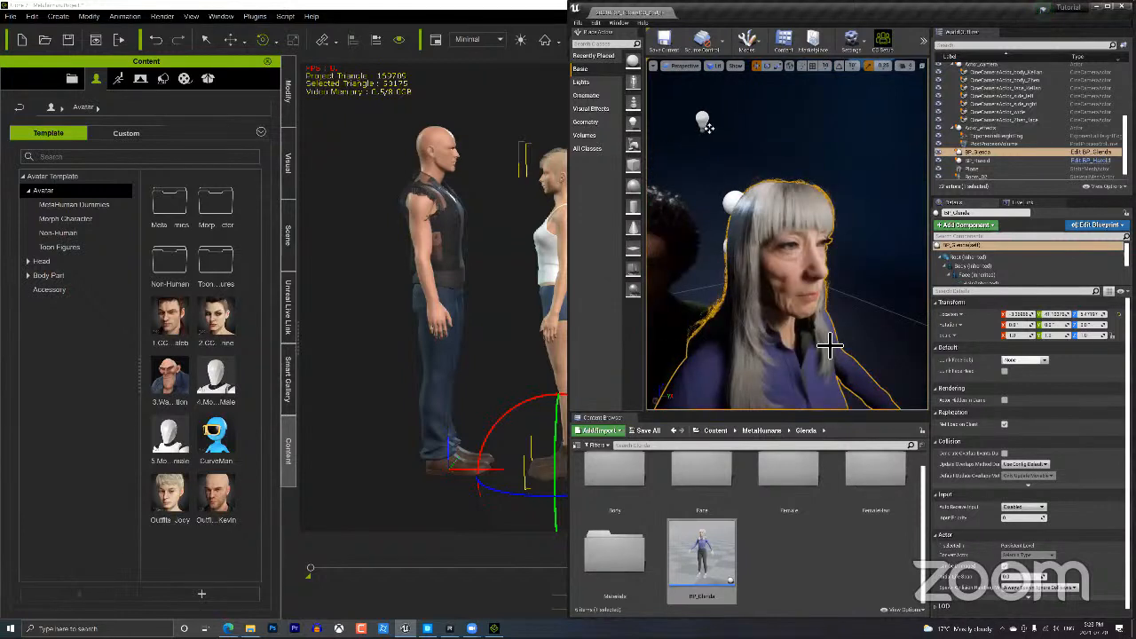
{"action": "key", "text": "f"}
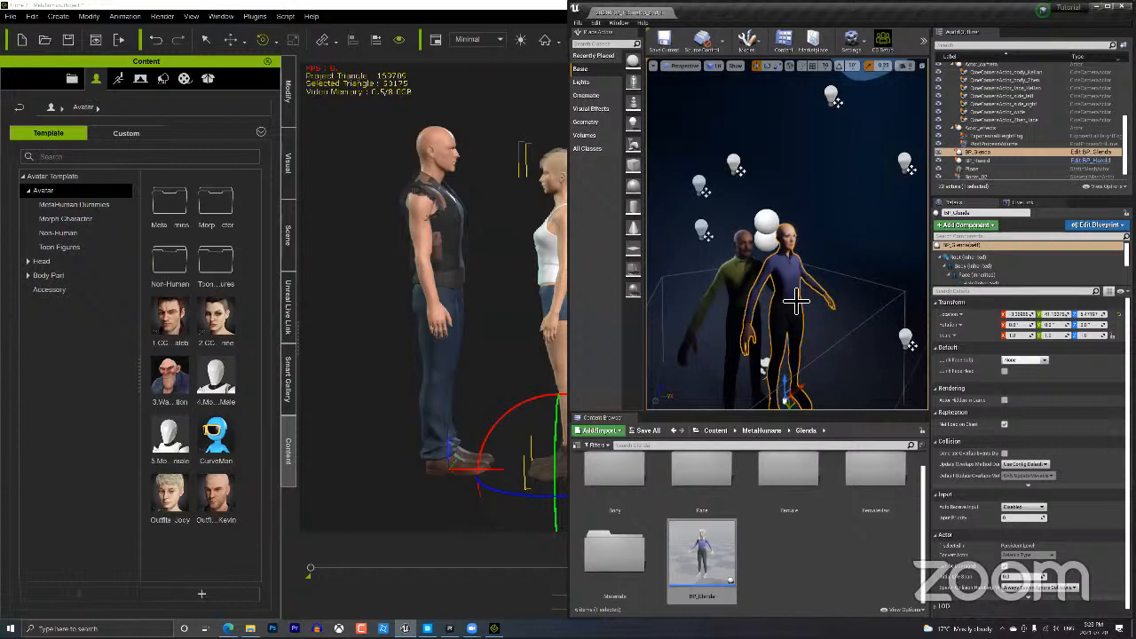
{"action": "key", "text": "Delete"}
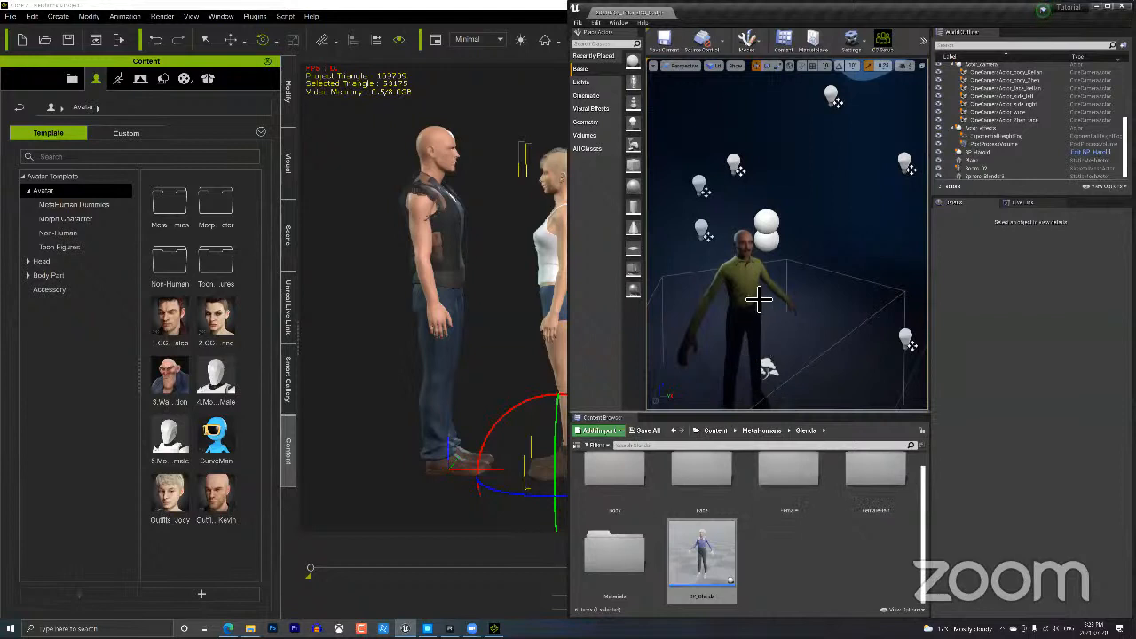
Rotate Harold to face sideways and shift him slightly to the left.
{"action": "left_click", "coordinate": [773, 345]}
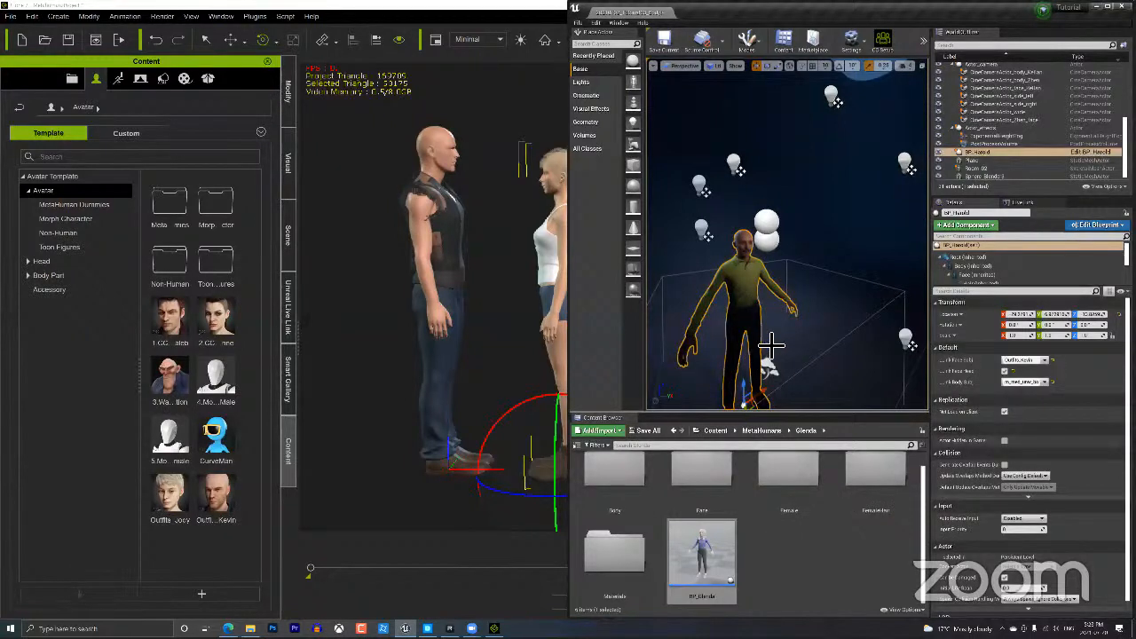
{"action": "right_click_drag", "start_coordinate": [729, 368], "coordinate": [715, 356], "text": "alt"}
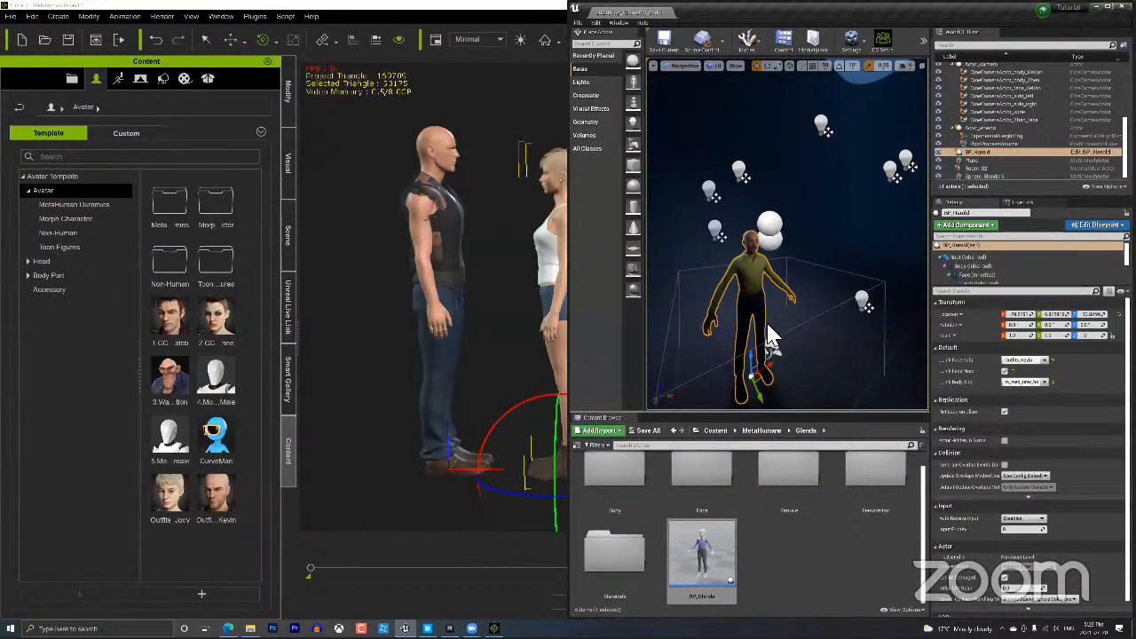
{"action": "middle_click_drag", "start_coordinate": [766, 325], "coordinate": [769, 355], "text": "alt"}
{"action": "mouse_move", "coordinate": [769, 355]}
{"action": "left_mouse_down", "text": "alt"}
{"action": "mouse_move", "coordinate": [747, 303]}
{"action": "mouse_move", "coordinate": [774, 335]}
{"action": "left_mouse_up", "text": "alt"}
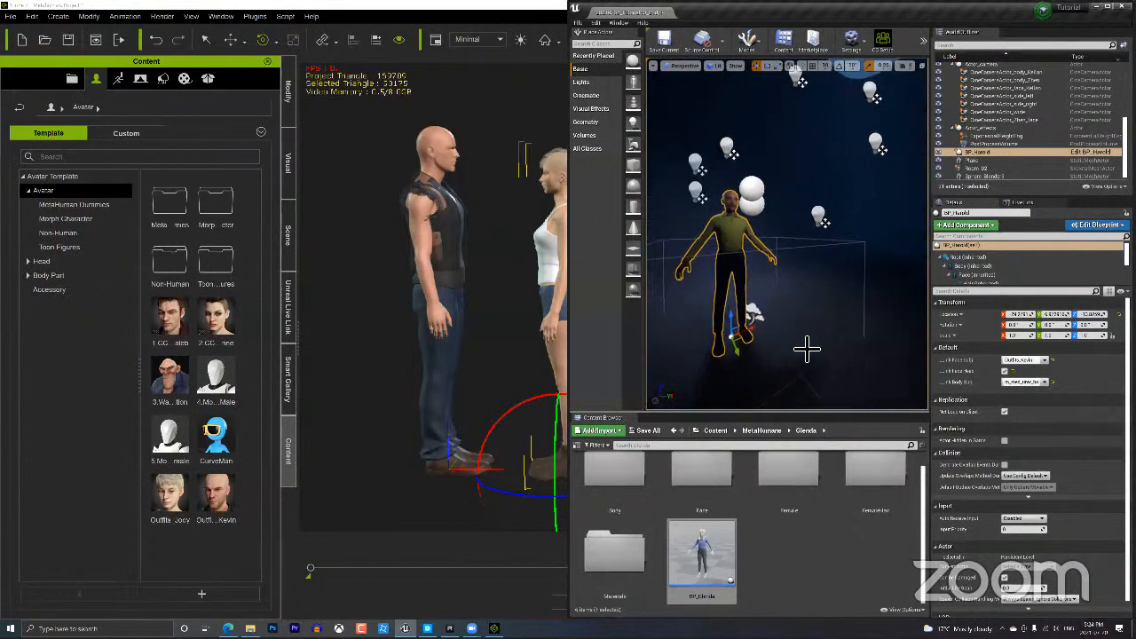
{"action": "key", "text": "e"}
{"action": "left_click_drag", "start_coordinate": [718, 376], "coordinate": [803, 376]}
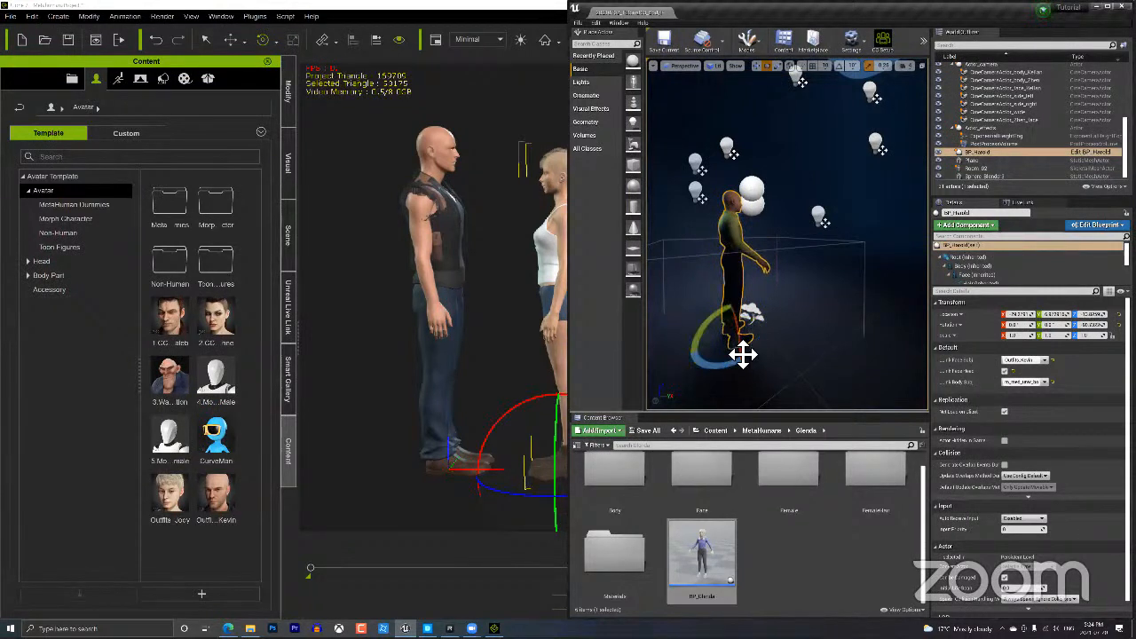
{"action": "key", "text": "w"}
{"action": "left_click_drag", "start_coordinate": [751, 354], "coordinate": [725, 356]}
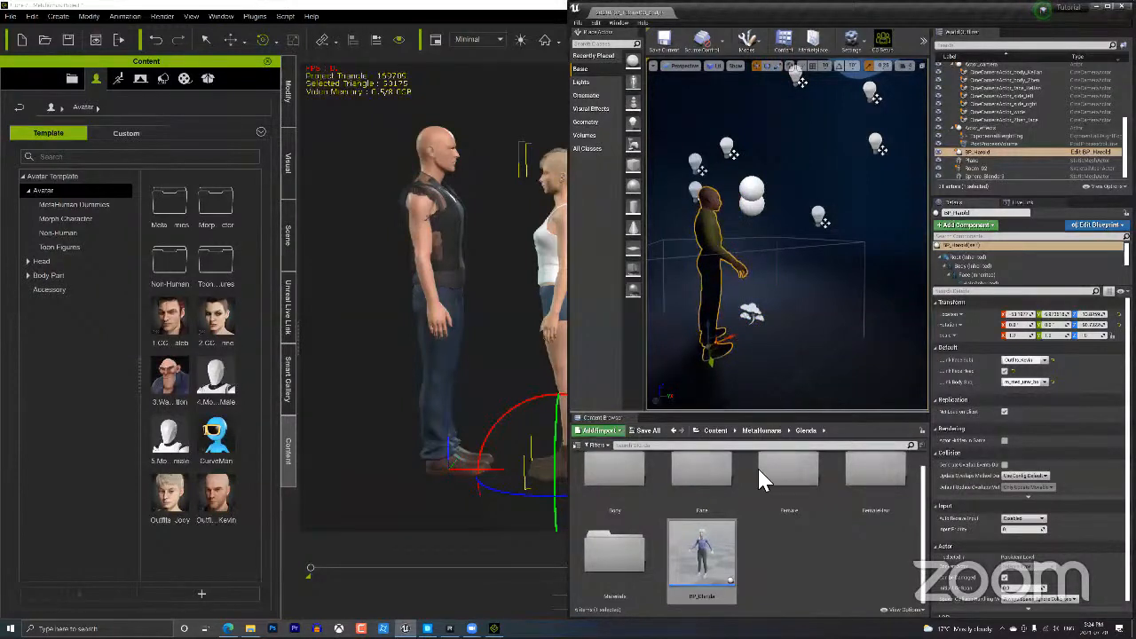
Drag BP_Pia from the MetaHumans/Pia folder into the level and lower her to the floor.
{"action": "left_click", "coordinate": [762, 431]}
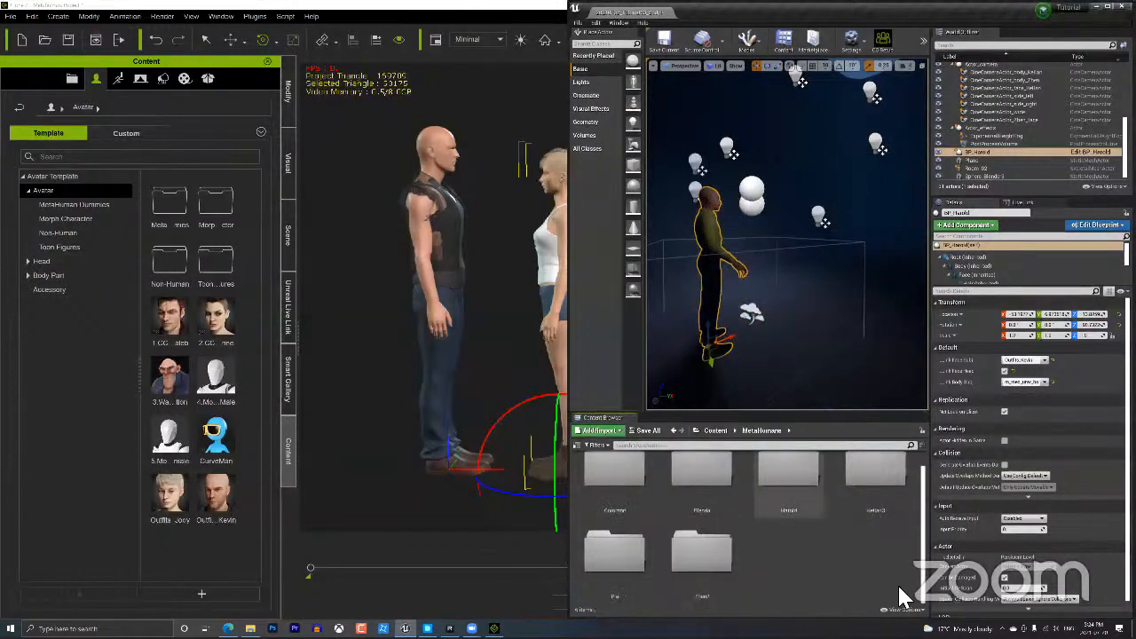
{"action": "double_click", "coordinate": [619, 553]}
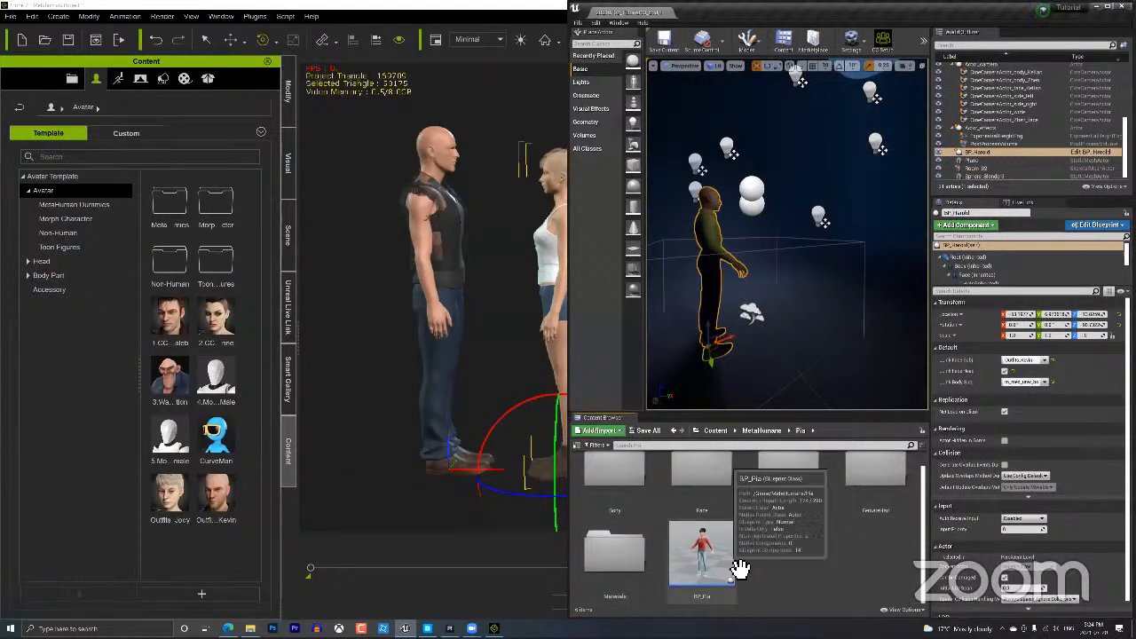
{"action": "left_click_drag", "start_coordinate": [735, 572], "coordinate": [747, 334]}
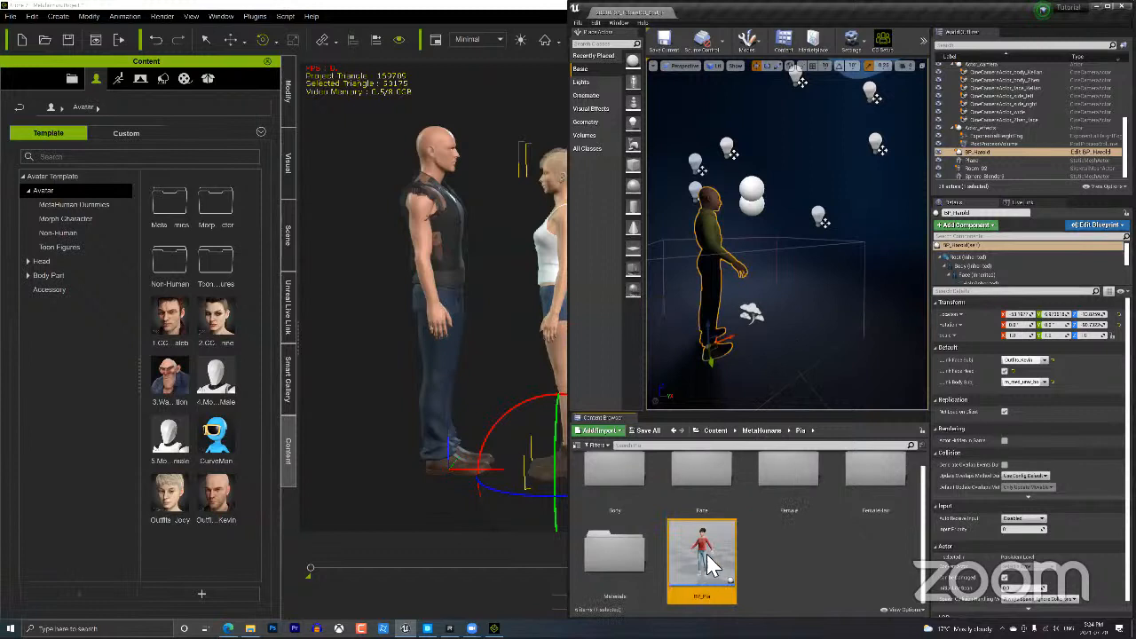
{"action": "left_click_drag", "start_coordinate": [701, 552], "coordinate": [785, 350]}
{"action": "left_click_drag", "start_coordinate": [701, 555], "coordinate": [789, 222]}
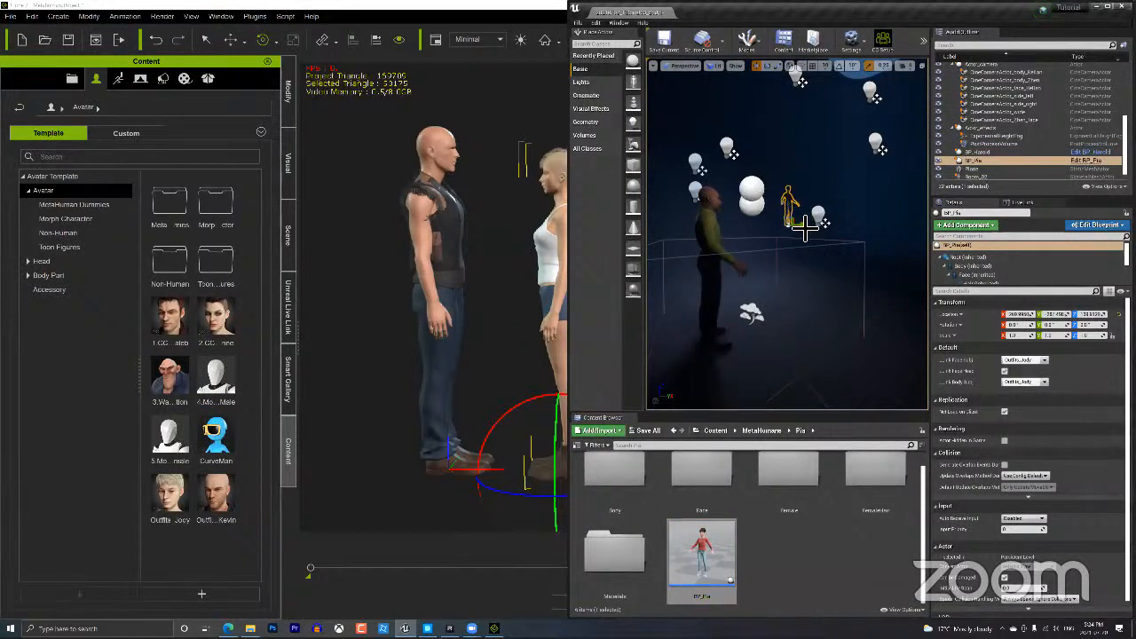
{"action": "left_click_drag", "start_coordinate": [793, 216], "coordinate": [786, 288]}
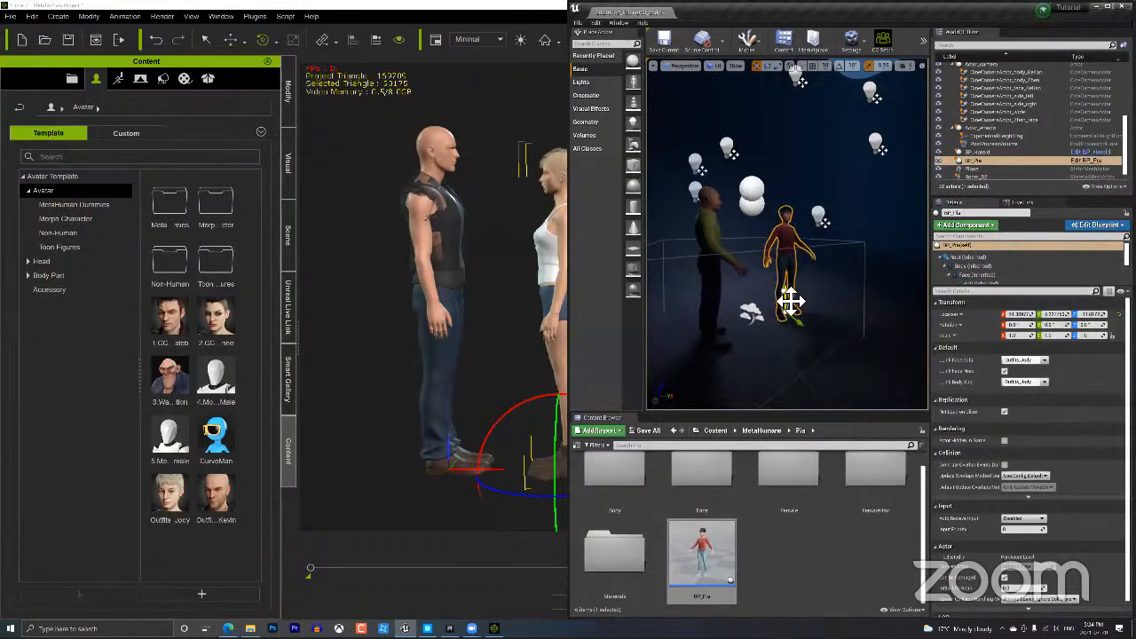
Turn Pia about 90° toward Harold and orbit until she is seen in profile.
{"action": "key", "text": "e"}
{"action": "mouse_move", "coordinate": [799, 340]}
{"action": "left_mouse_down"}
{"action": "mouse_move", "coordinate": [814, 344]}
{"action": "mouse_move", "coordinate": [790, 332]}
{"action": "mouse_move", "coordinate": [778, 348]}
{"action": "mouse_move", "coordinate": [784, 341]}
{"action": "left_mouse_up"}
{"action": "key", "text": "w"}
{"action": "scroll", "coordinate": [704, 220], "scroll_direction": "up", "scroll_amount": 7}
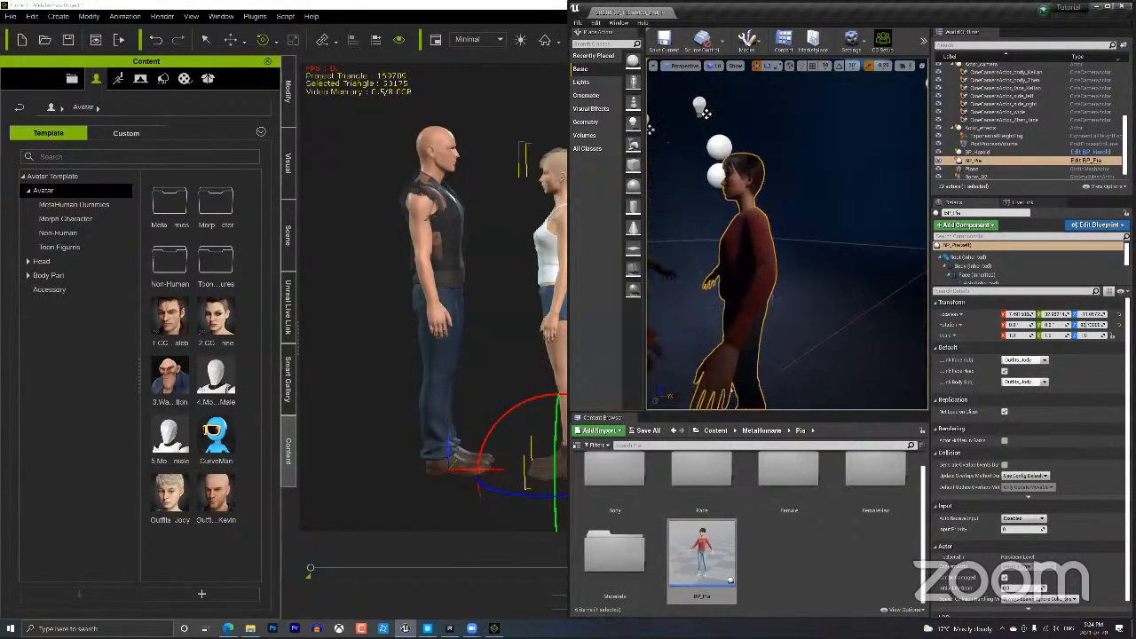
{"action": "right_click_drag", "start_coordinate": [773, 246], "coordinate": [724, 256], "text": "alt"}
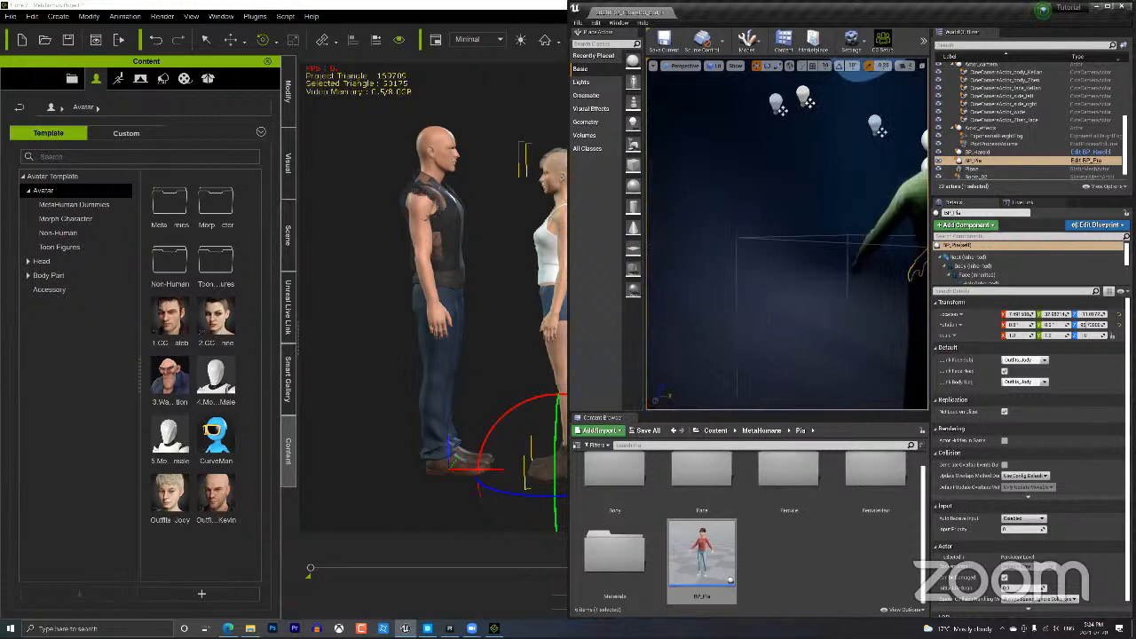
{"action": "left_click_drag", "start_coordinate": [724, 256], "coordinate": [653, 258], "text": "alt"}
{"action": "left_click_drag", "start_coordinate": [736, 261], "coordinate": [766, 272], "text": "alt"}
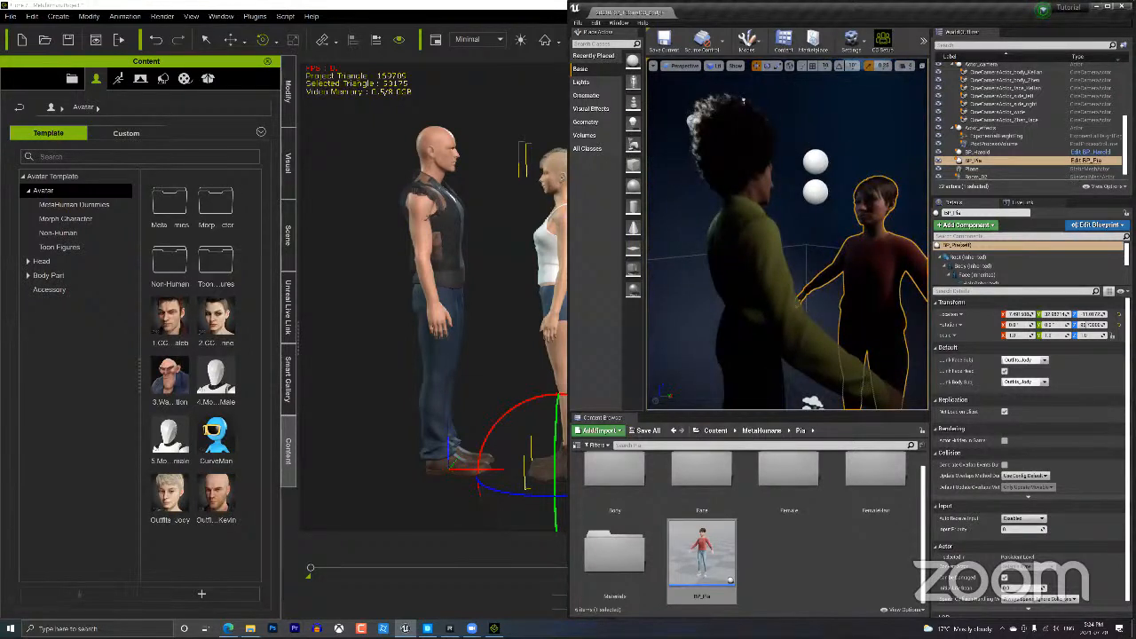
{"action": "left_click_drag", "start_coordinate": [849, 266], "coordinate": [817, 261], "text": "alt"}
Frame both characters' faces close-up, then bring up iClone's Unreal Live Link panel.
{"action": "scroll", "coordinate": [799, 303], "scroll_direction": "down", "scroll_amount": 6}
{"action": "scroll", "coordinate": [799, 303], "scroll_direction": "up", "scroll_amount": 5}
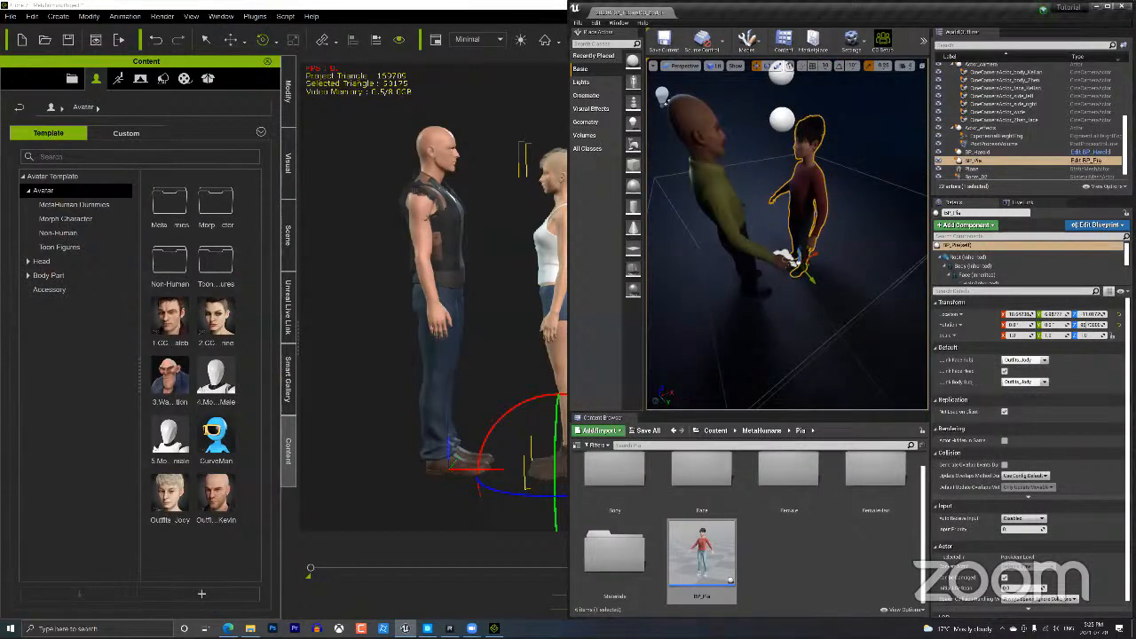
{"action": "left_click_drag", "start_coordinate": [797, 320], "coordinate": [774, 262]}
{"action": "mouse_move", "coordinate": [774, 262]}
{"action": "middle_mouse_down"}
{"action": "mouse_move", "coordinate": [774, 289]}
{"action": "mouse_move", "coordinate": [755, 249]}
{"action": "mouse_move", "coordinate": [769, 273]}
{"action": "mouse_move", "coordinate": [753, 268]}
{"action": "middle_mouse_up"}
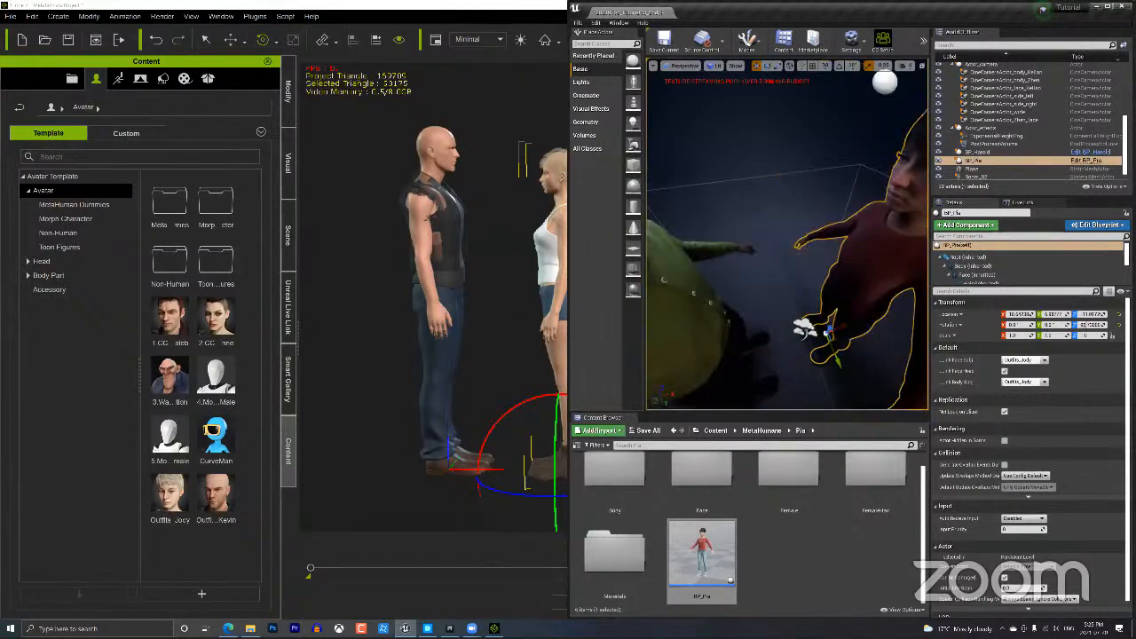
{"action": "scroll", "coordinate": [768, 266], "scroll_direction": "up", "scroll_amount": 3}
{"action": "scroll", "coordinate": [769, 266], "scroll_direction": "down", "scroll_amount": 8}
{"action": "scroll", "coordinate": [769, 266], "scroll_direction": "up", "scroll_amount": 2}
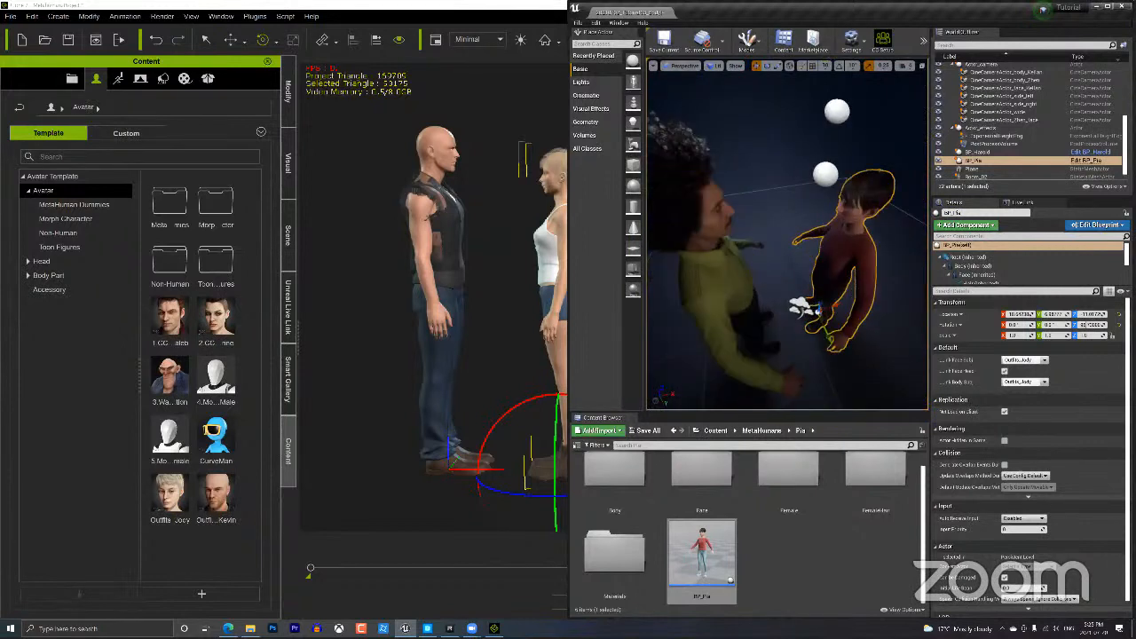
{"action": "right_click_drag", "start_coordinate": [856, 338], "coordinate": [856, 240]}
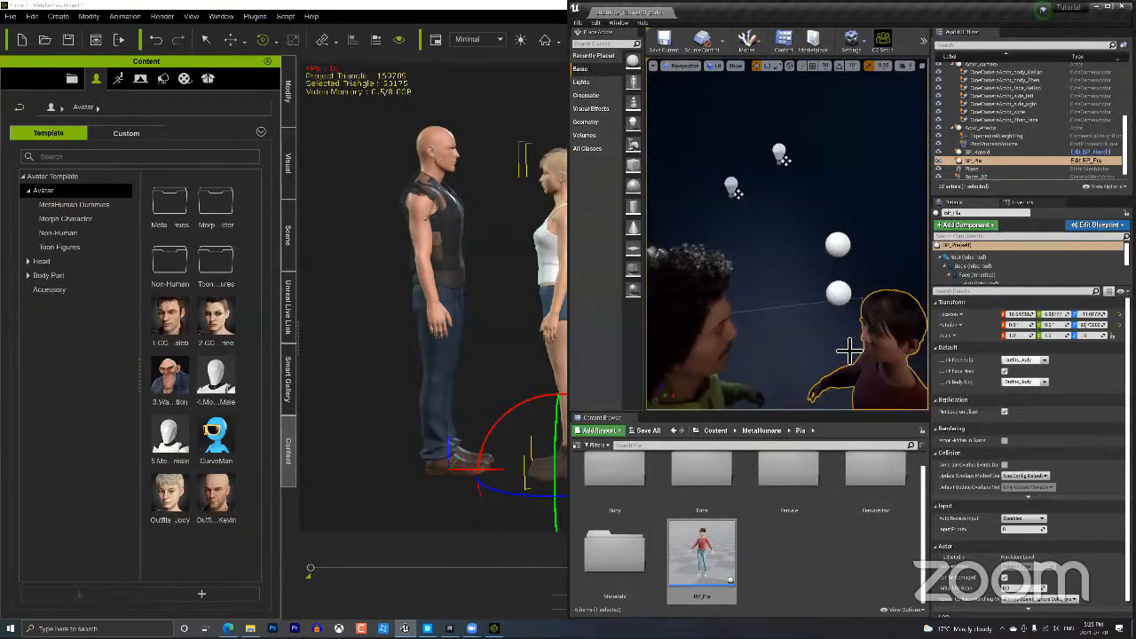
{"action": "middle_click_drag", "start_coordinate": [834, 337], "coordinate": [849, 389]}
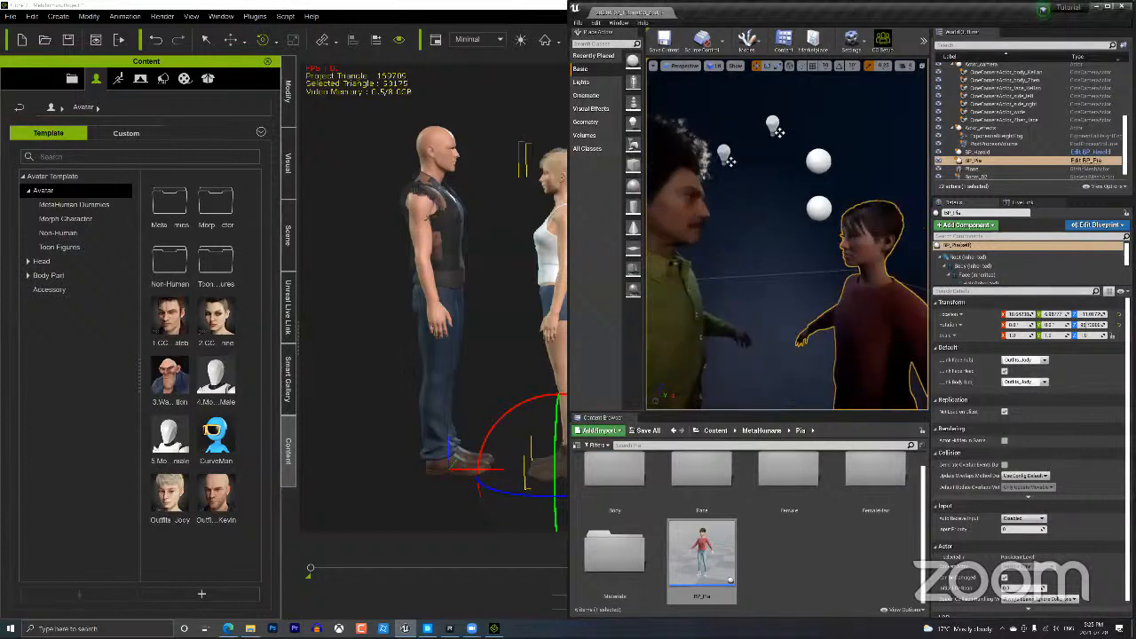
{"action": "middle_click_drag", "start_coordinate": [834, 336], "coordinate": [813, 336]}
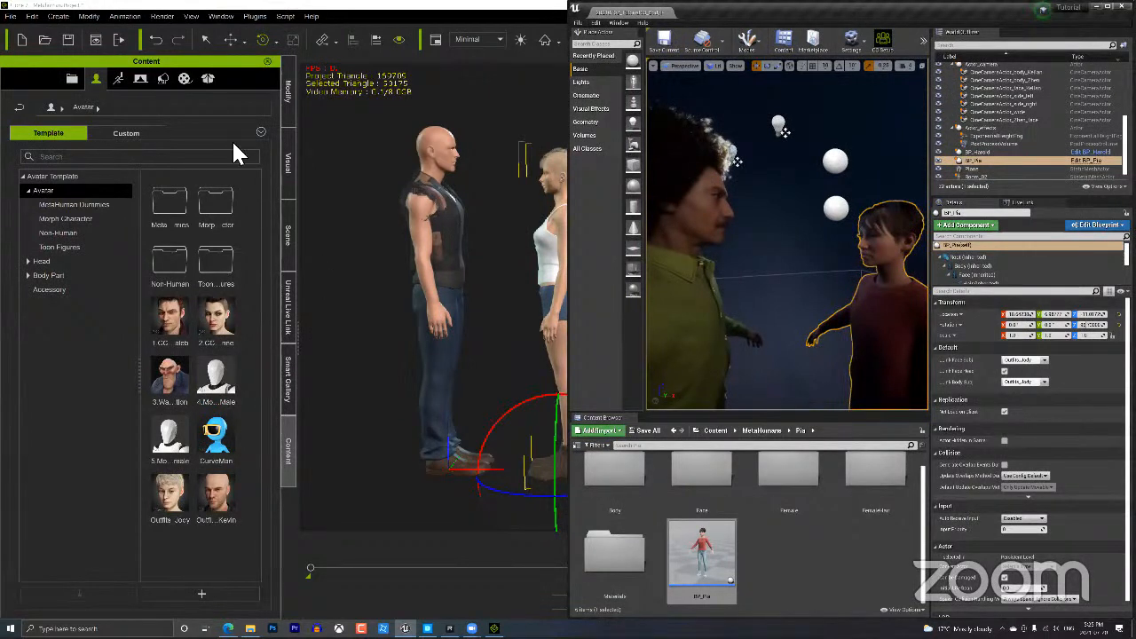
{"action": "left_click", "coordinate": [288, 315]}
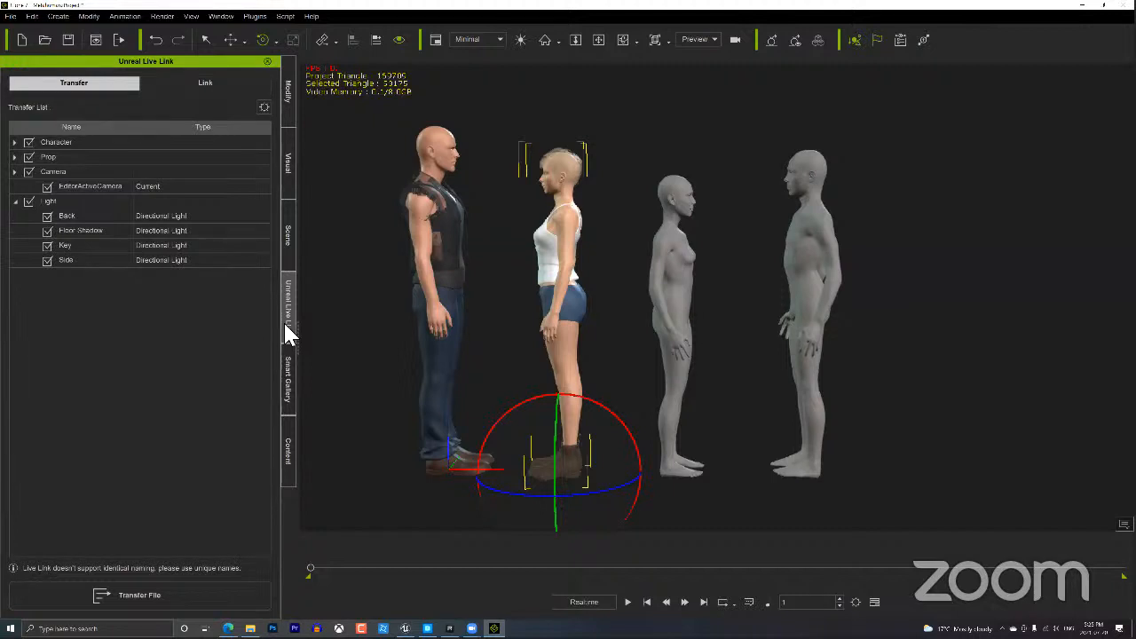
Activate iClone's Unreal Live Link, then open Pia's blueprint editor via Edit BP in Unreal.
{"action": "left_click", "coordinate": [205, 83]}
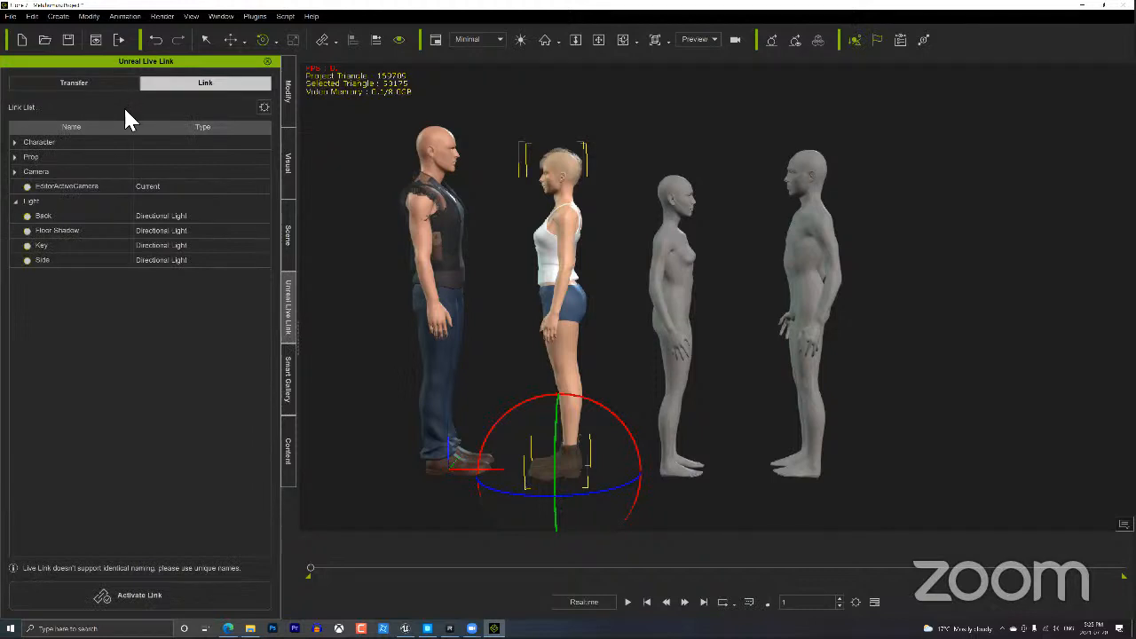
{"action": "left_click", "coordinate": [156, 602]}
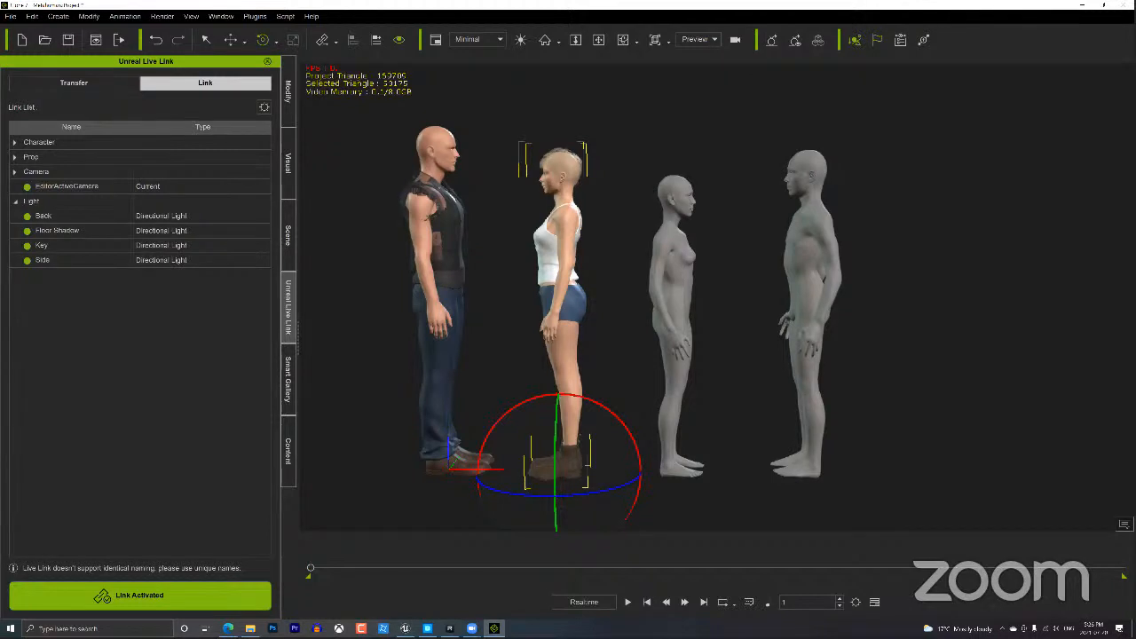
{"action": "left_click", "coordinate": [1104, 5]}
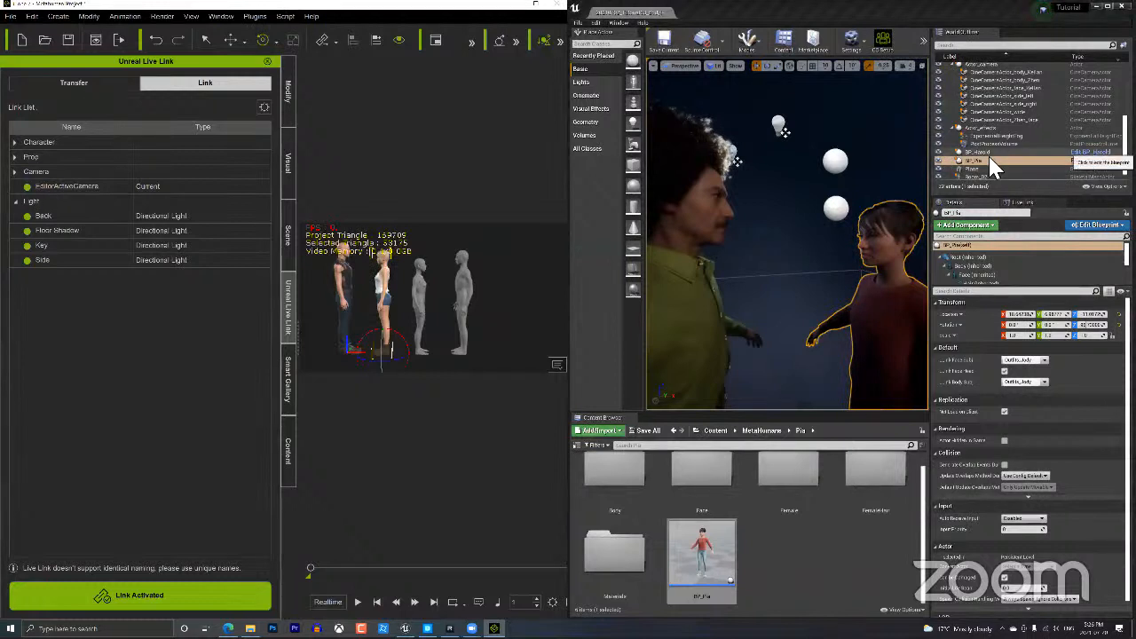
{"action": "left_click", "coordinate": [1099, 159]}
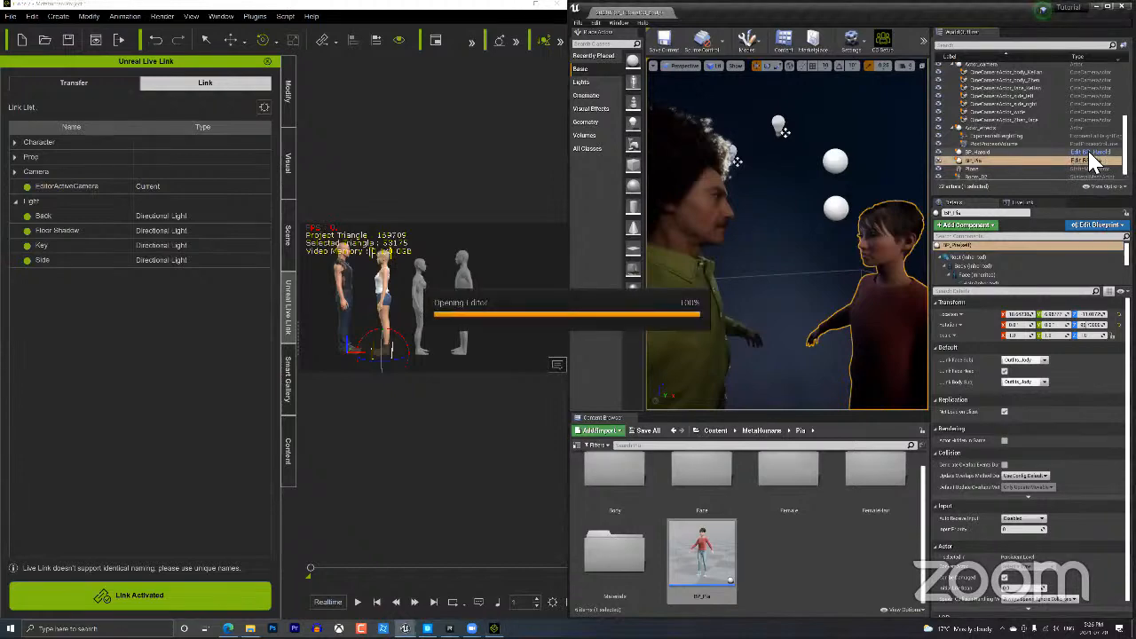
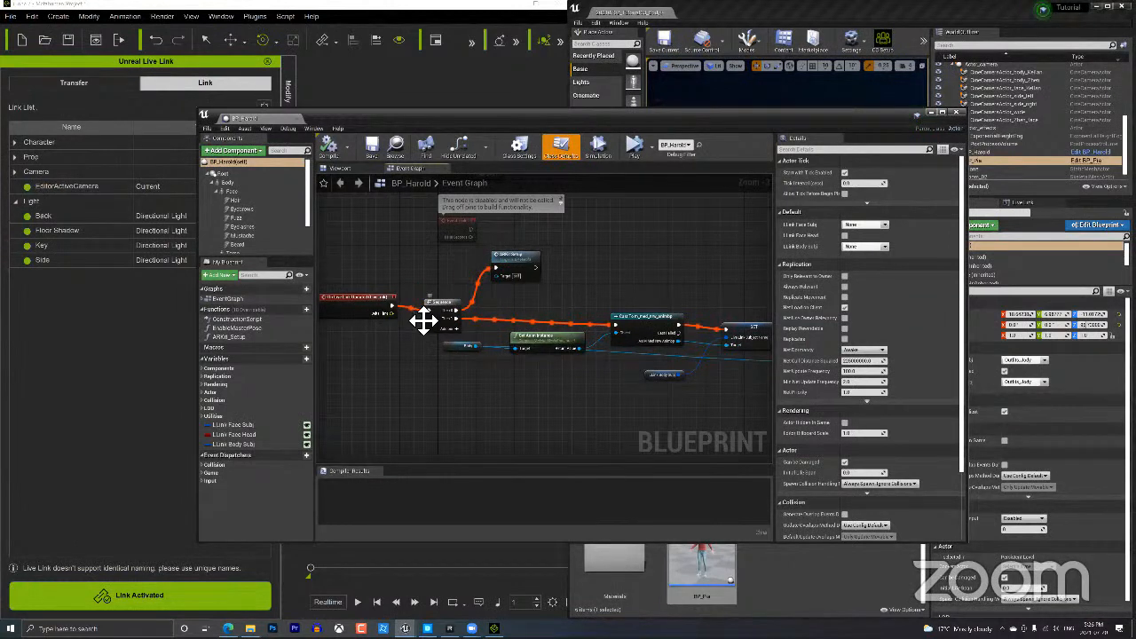
Inspect BP_Harold's ARKit Setup, Live Link and Body nodes and the Body component, then close the Blueprint.
{"action": "left_click", "coordinate": [515, 264]}
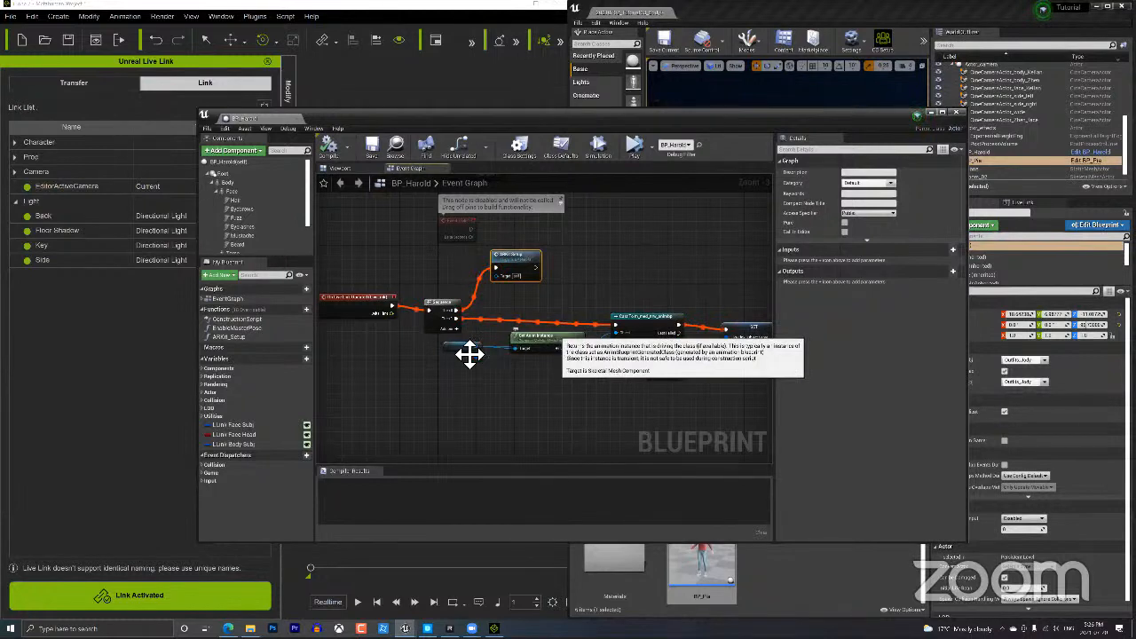
{"action": "left_click_drag", "start_coordinate": [468, 348], "coordinate": [459, 373]}
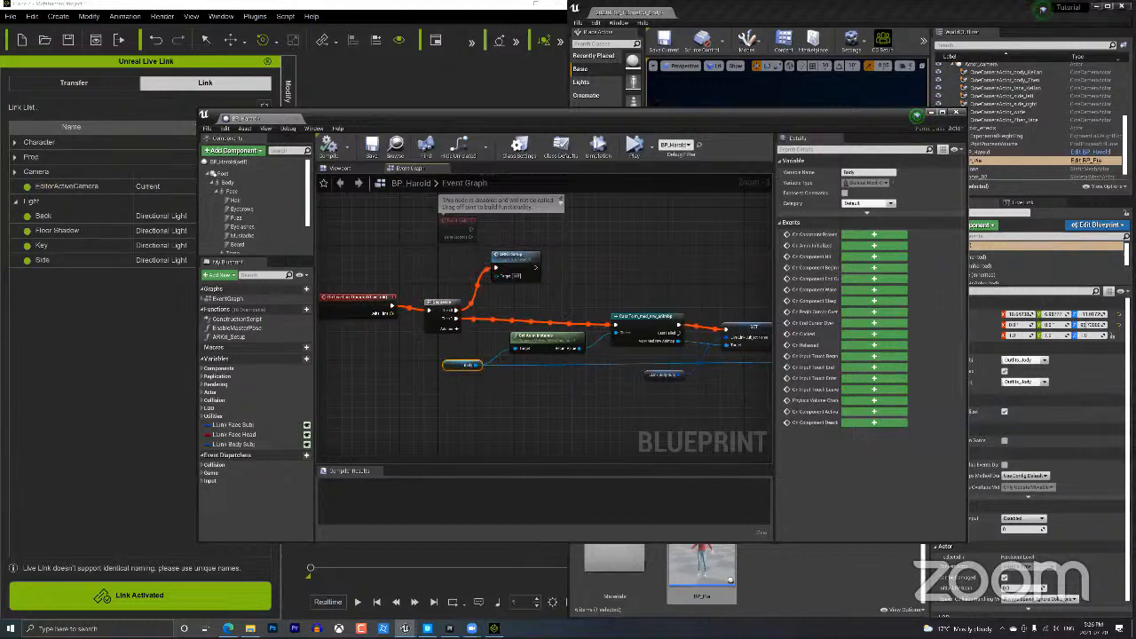
{"action": "right_click_drag", "start_coordinate": [733, 377], "coordinate": [640, 384]}
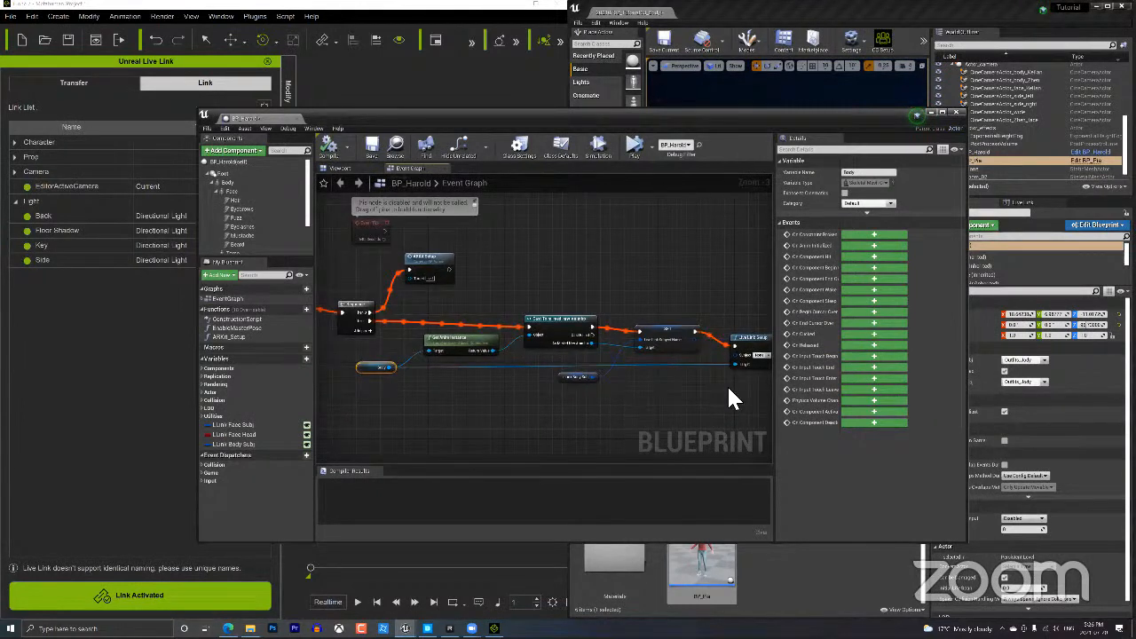
{"action": "right_click_drag", "start_coordinate": [727, 385], "coordinate": [711, 395]}
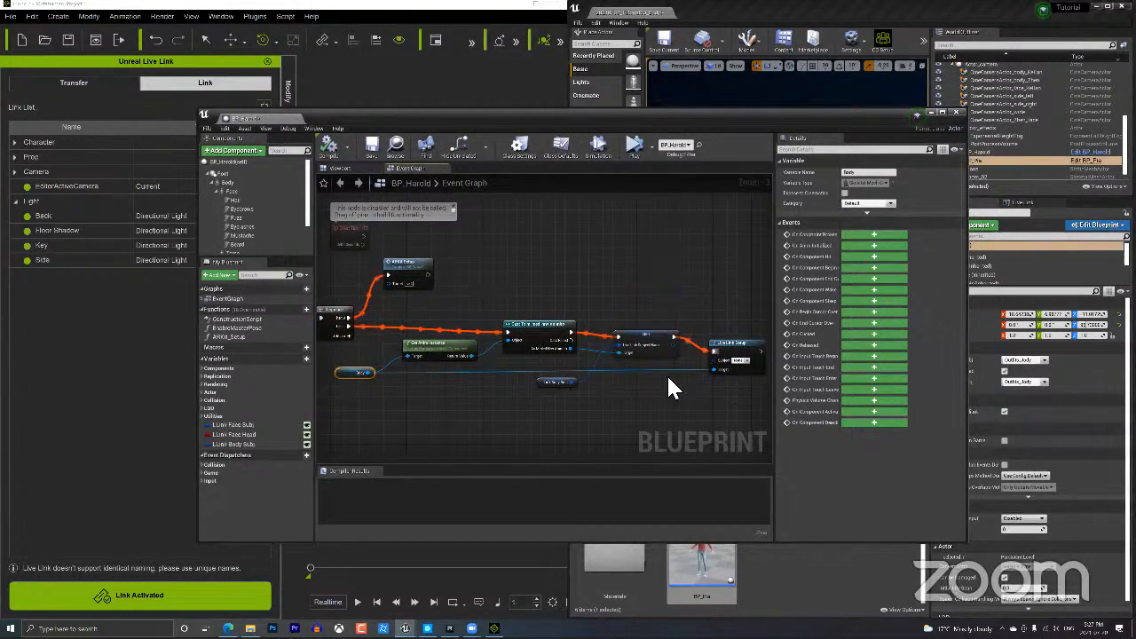
{"action": "right_click_drag", "start_coordinate": [473, 413], "coordinate": [530, 394]}
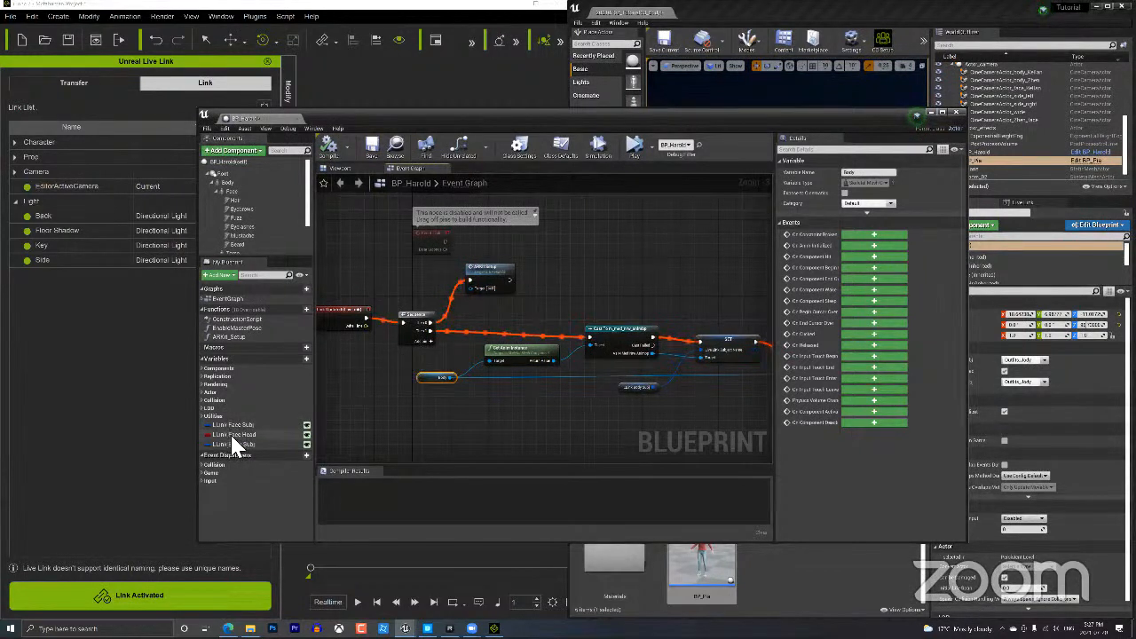
{"action": "left_click", "coordinate": [227, 180]}
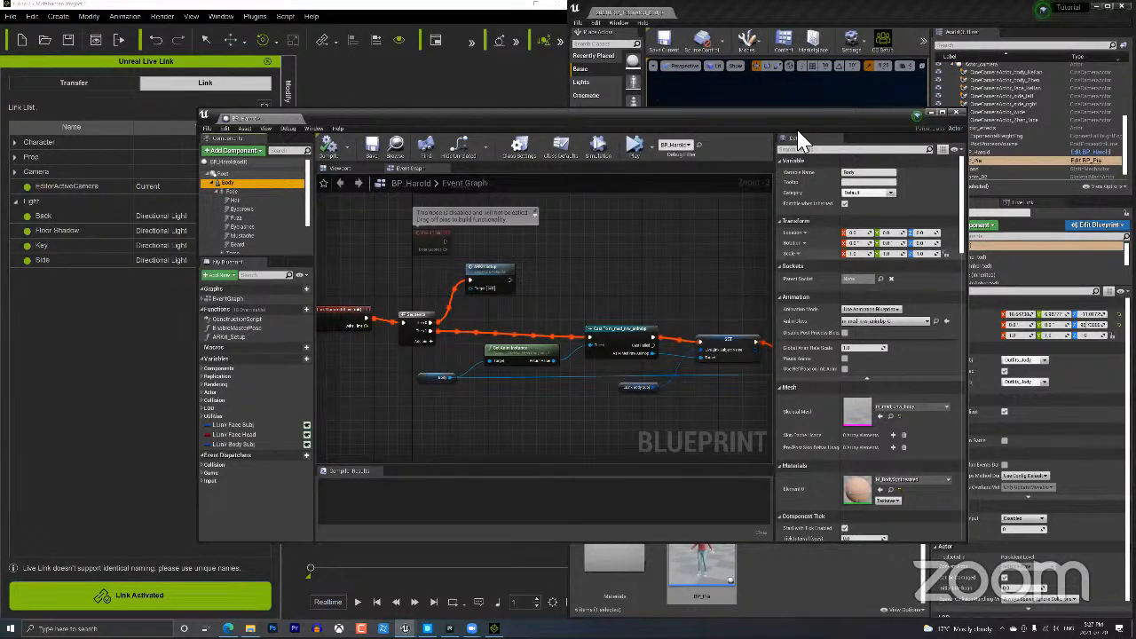
{"action": "left_click", "coordinate": [953, 113]}
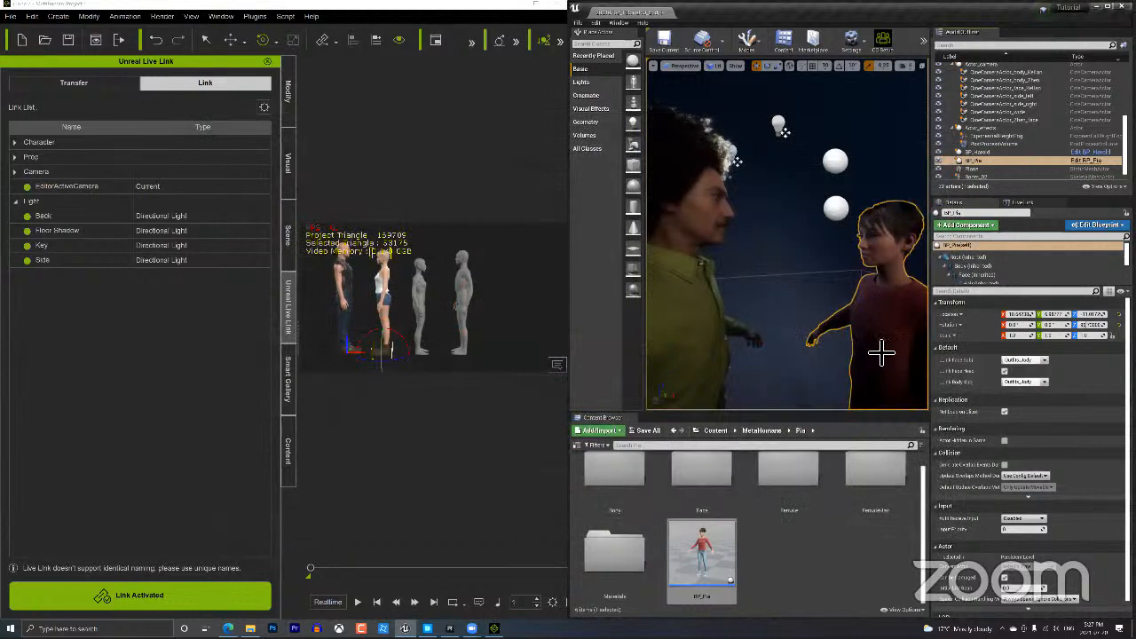
Show Unreal's Live Link sources and subjects panel.
{"action": "left_click", "coordinate": [1026, 203]}
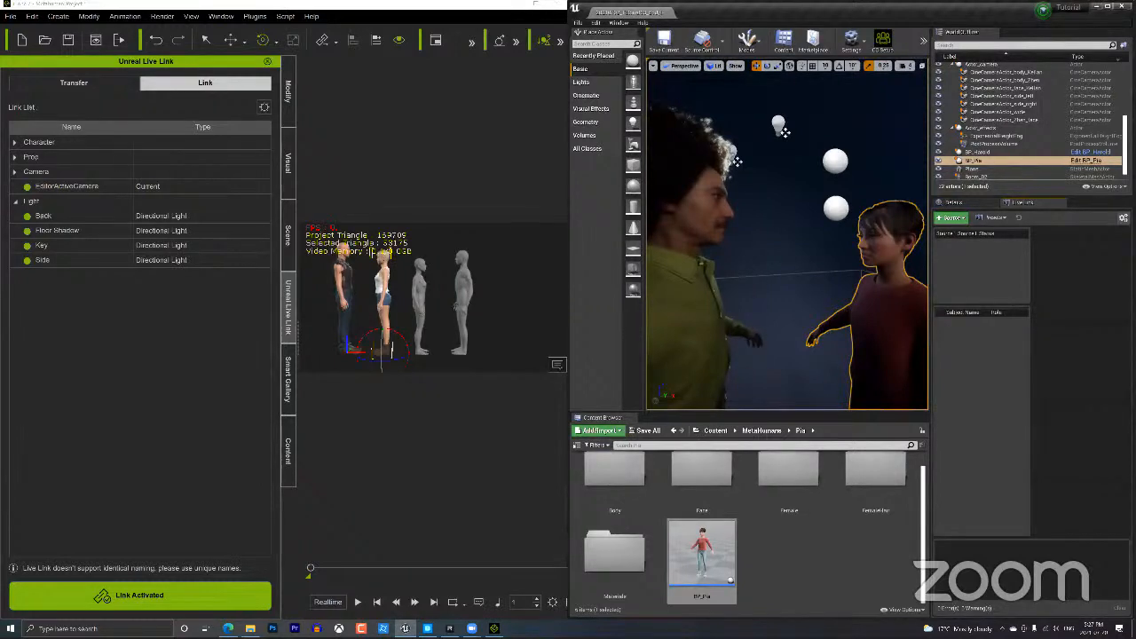
{"action": "key", "text": "super+d"}
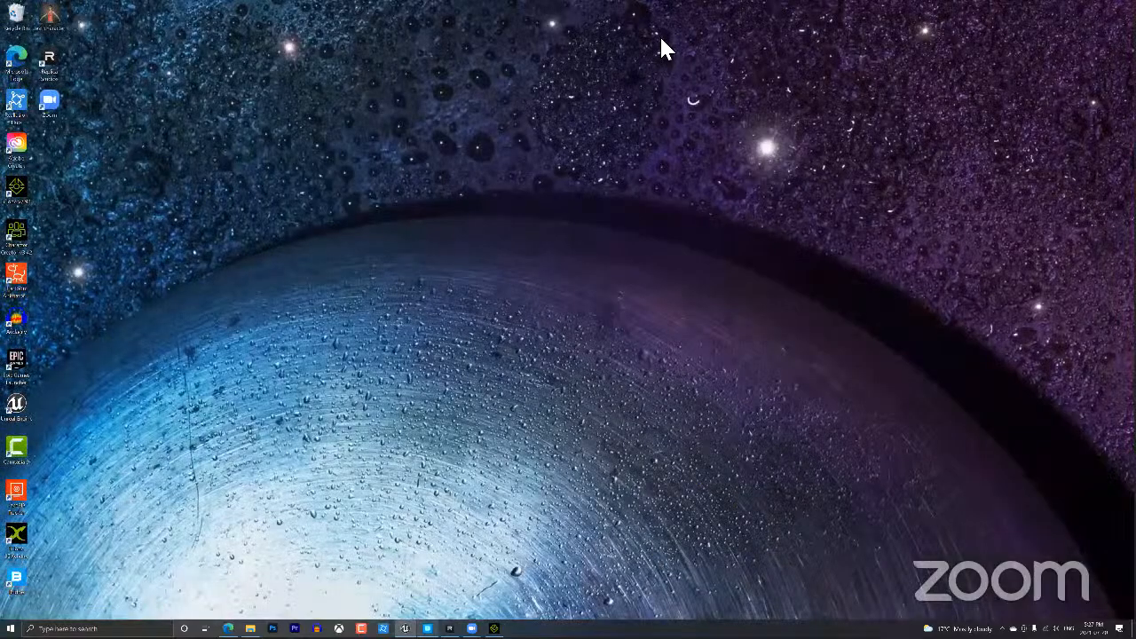
{"action": "key", "text": "super+d"}
Search the Plugins browser for 'live link' and 'rigl' to confirm both plugins are enabled.
{"action": "left_click", "coordinate": [621, 20]}
{"action": "mouse_move", "coordinate": [596, 23]}
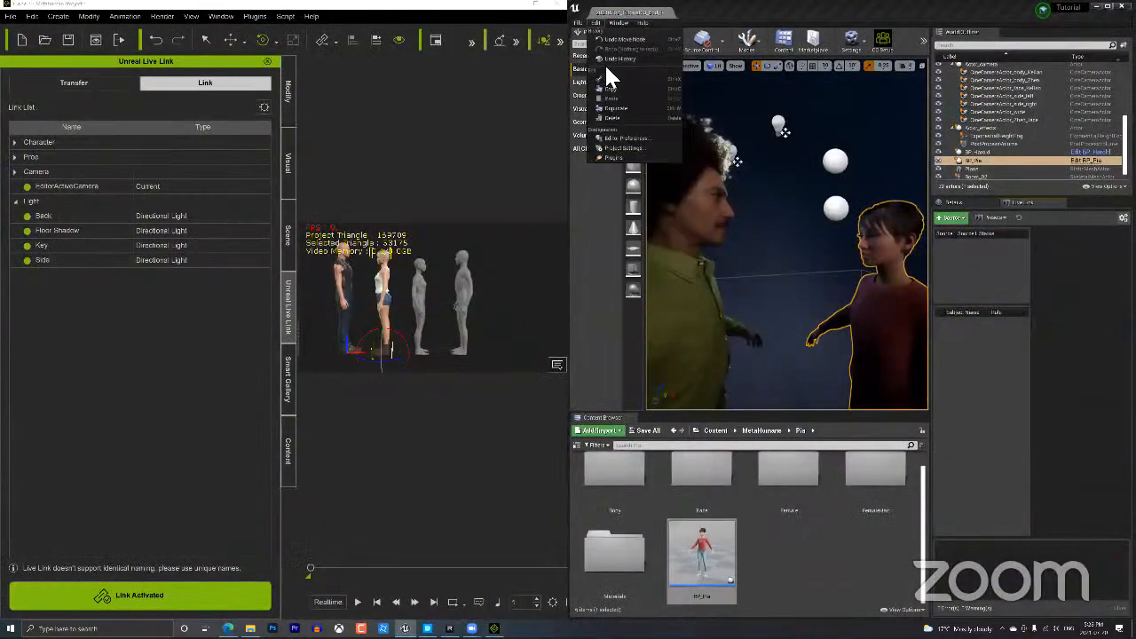
{"action": "left_click", "coordinate": [615, 158]}
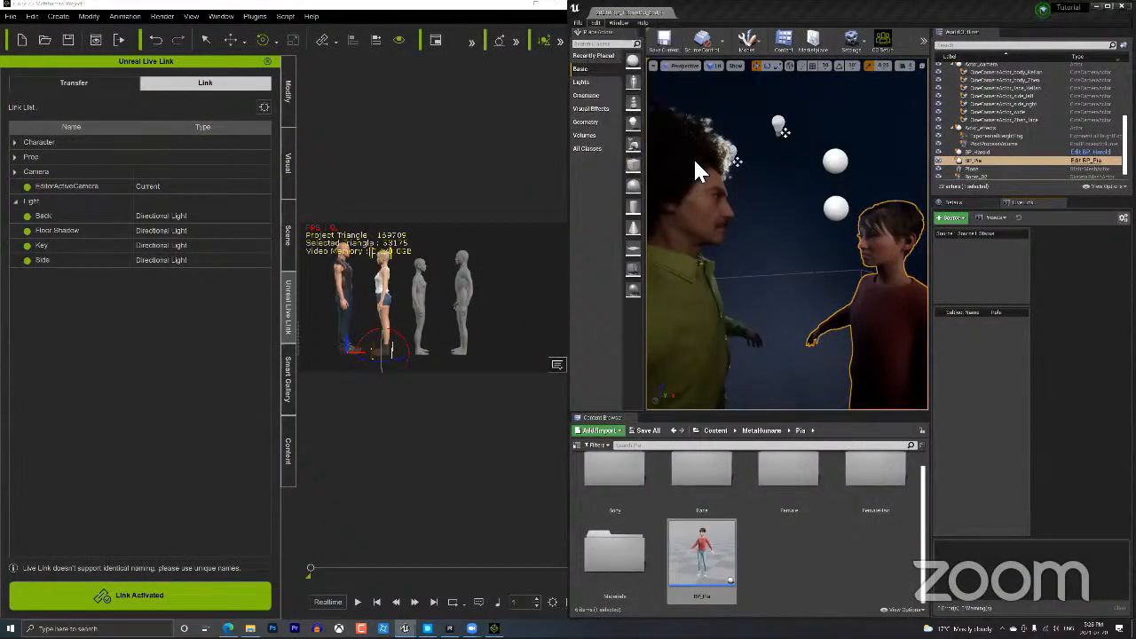
{"action": "type", "text": "live link"}
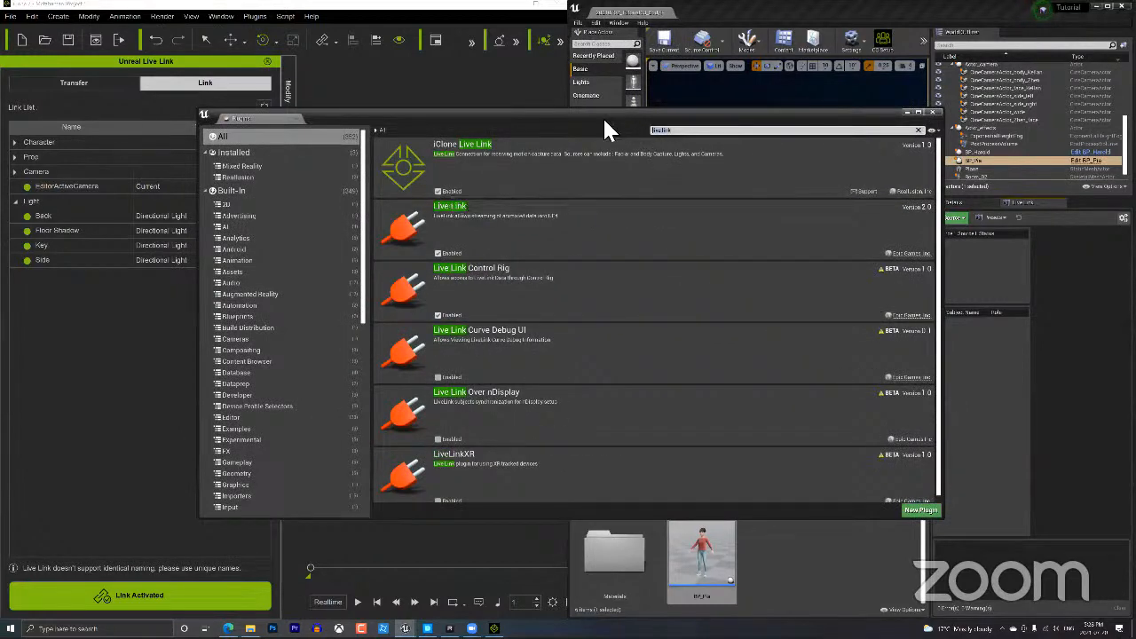
{"action": "key", "text": "BackSpace"}
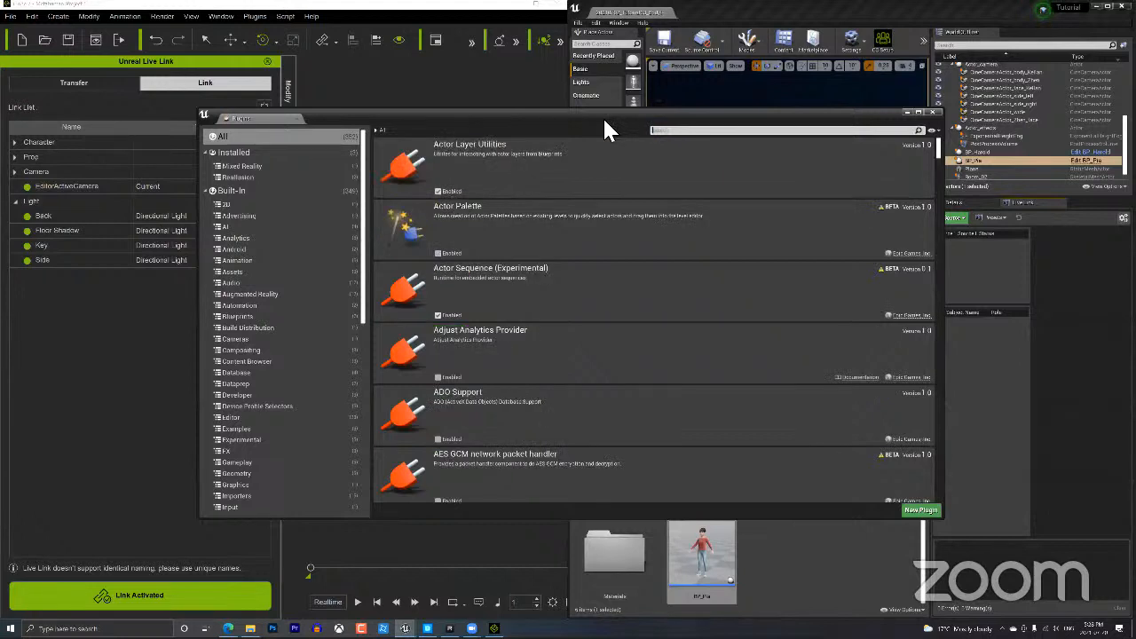
{"action": "type", "text": "riglo"}
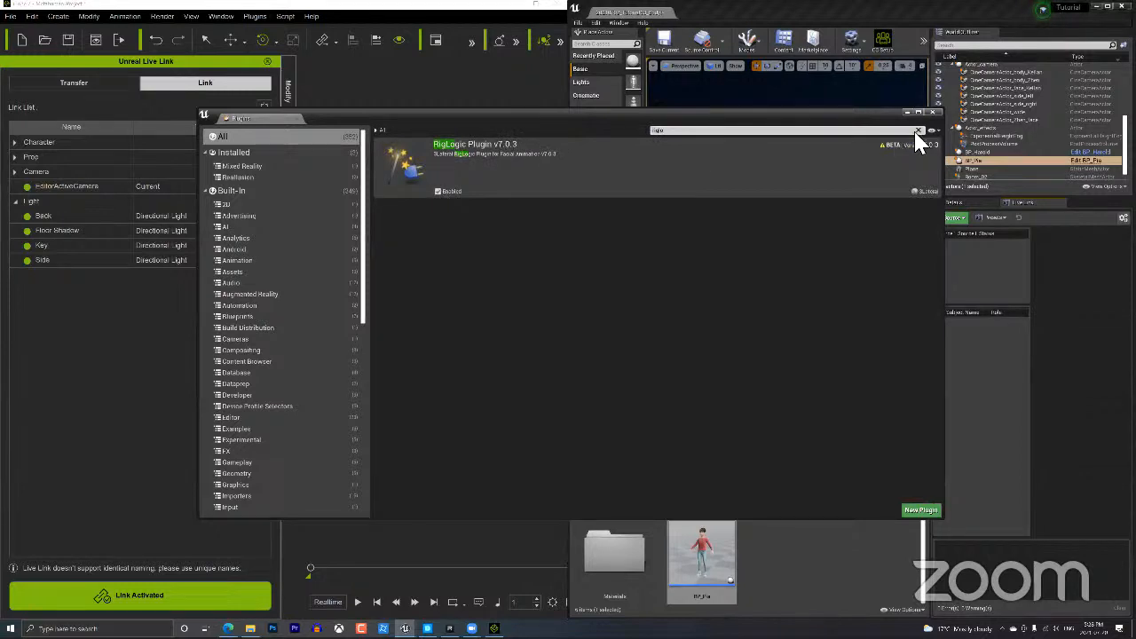
{"action": "left_click", "coordinate": [918, 131]}
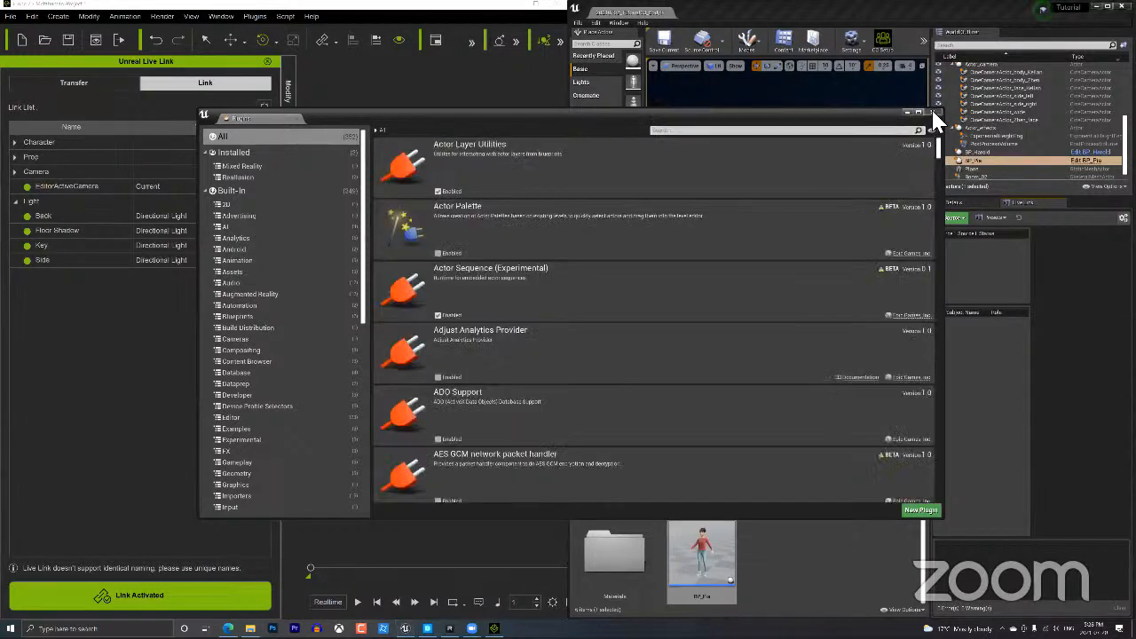
{"action": "left_click", "coordinate": [931, 112]}
Add an iClone LiveLink source in Unreal, accepting the default port.
{"action": "left_click", "coordinate": [960, 216]}
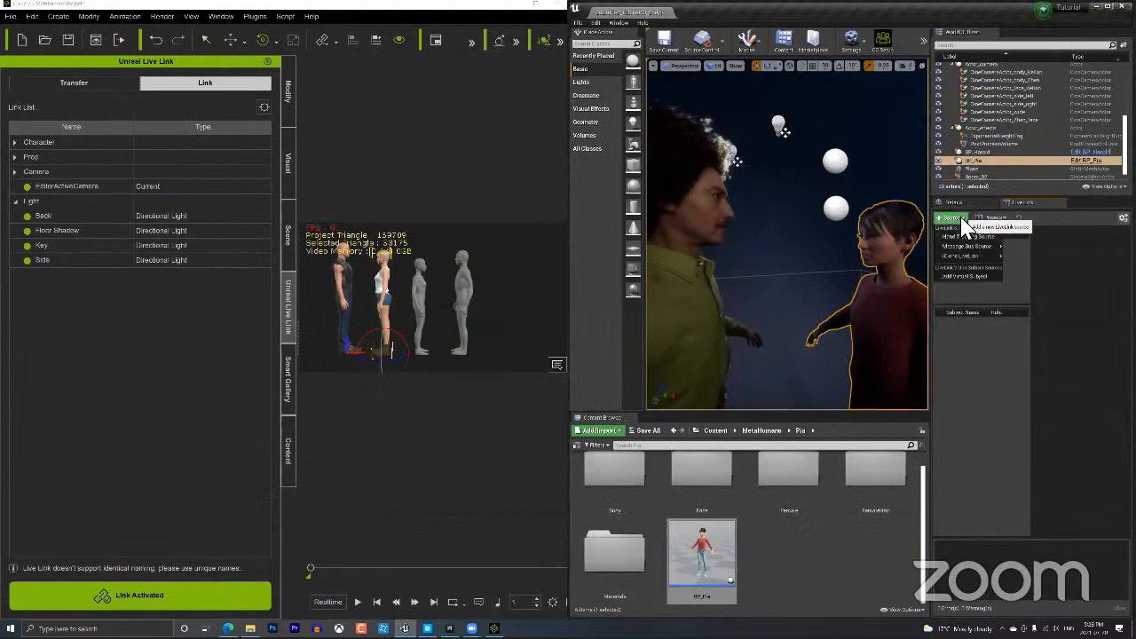
{"action": "mouse_move", "coordinate": [969, 255]}
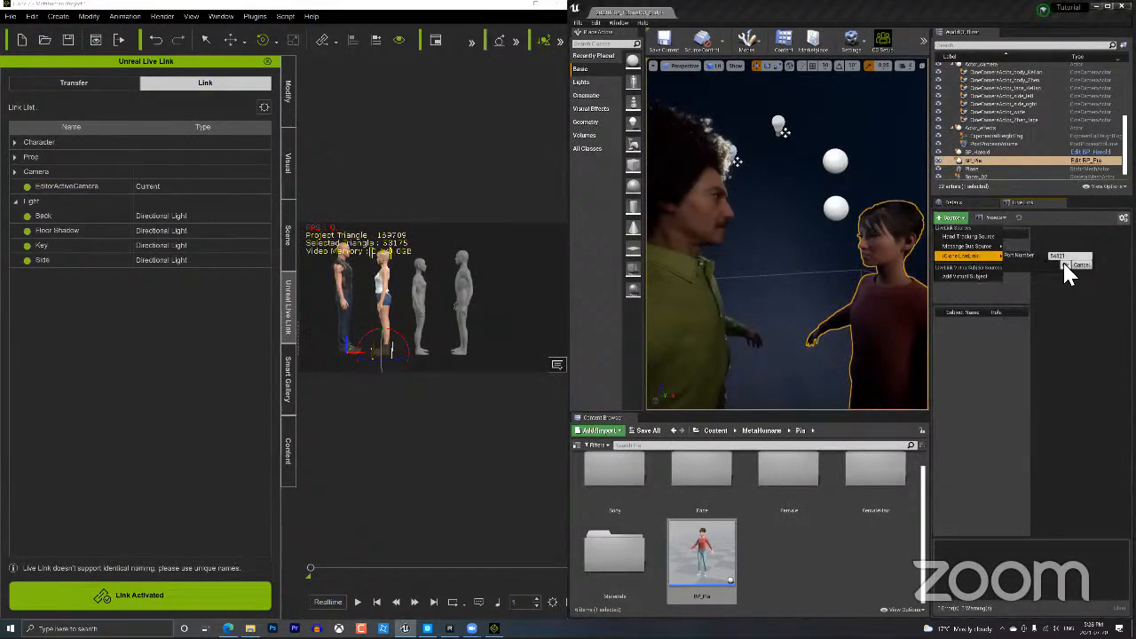
{"action": "left_click", "coordinate": [1065, 264]}
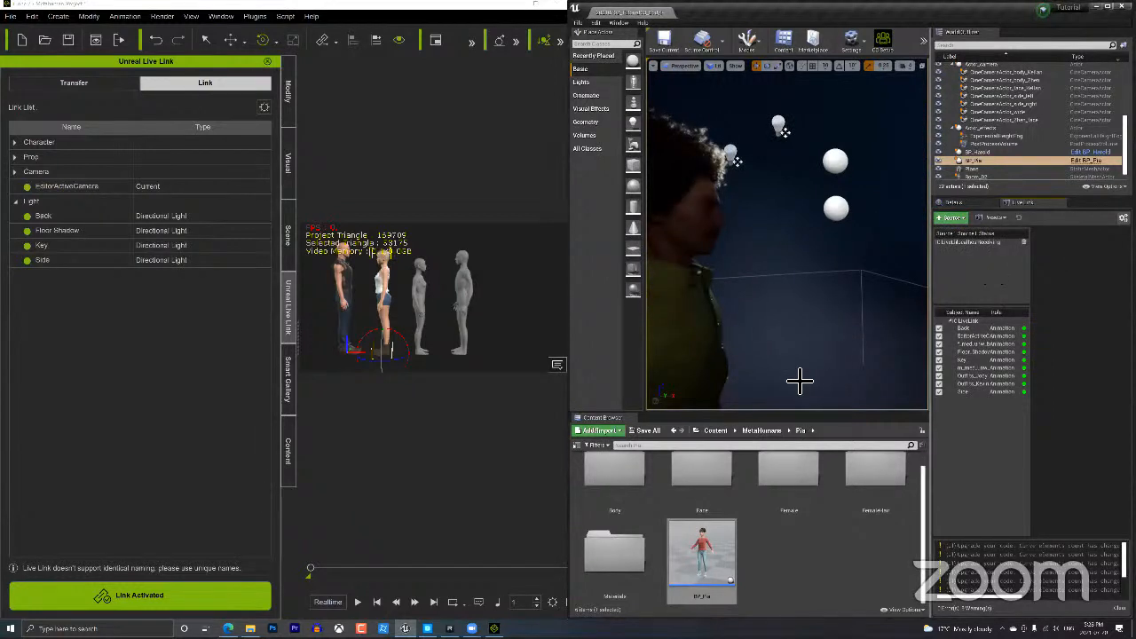
Frame both characters in the viewport and rotate BP_Pia around its vertical axis.
{"action": "mouse_move", "coordinate": [807, 334]}
{"action": "right_mouse_down"}
{"action": "mouse_move", "coordinate": [807, 324]}
{"action": "mouse_move", "coordinate": [807, 342]}
{"action": "right_mouse_up"}
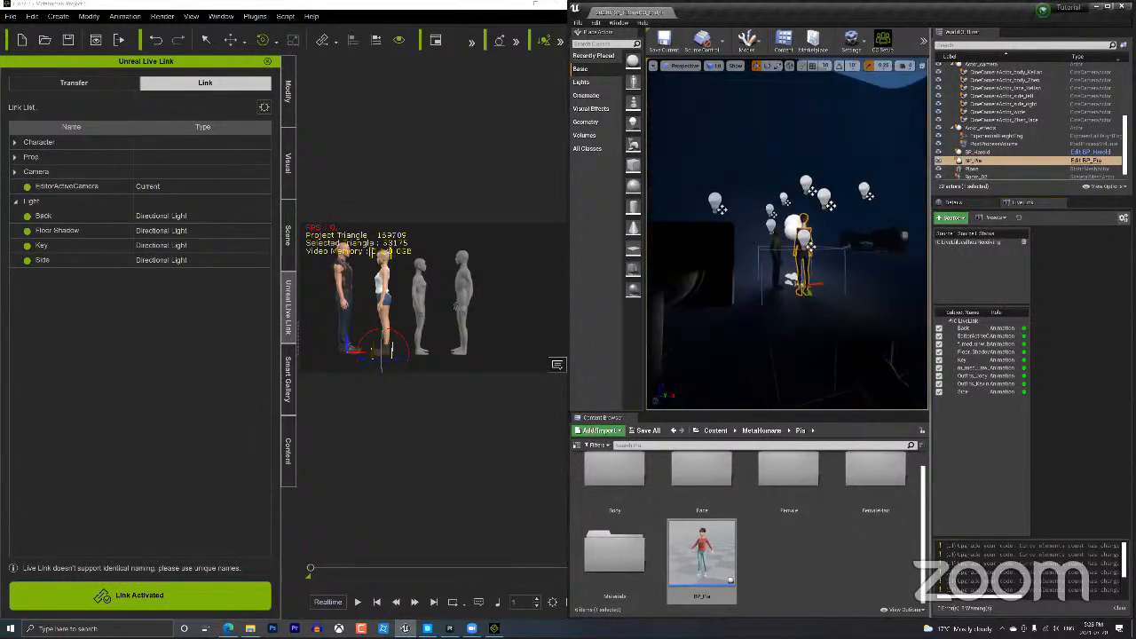
{"action": "scroll", "coordinate": [807, 334], "scroll_direction": "up", "scroll_amount": 12}
{"action": "scroll", "coordinate": [807, 334], "scroll_direction": "down", "scroll_amount": 1}
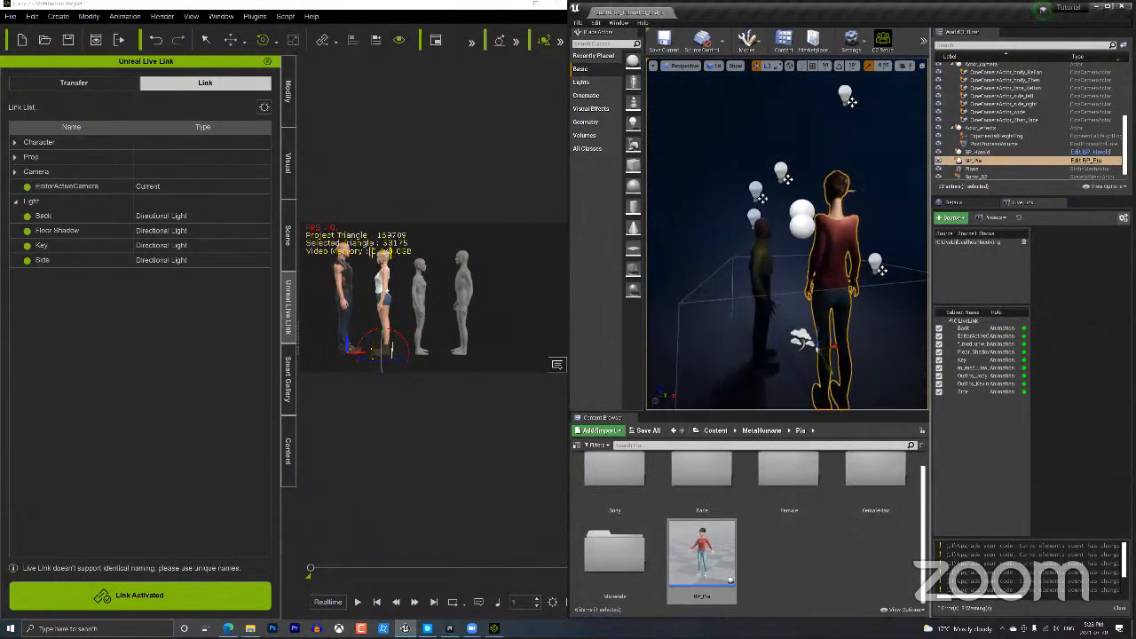
{"action": "scroll", "coordinate": [807, 334], "scroll_direction": "up", "scroll_amount": 1}
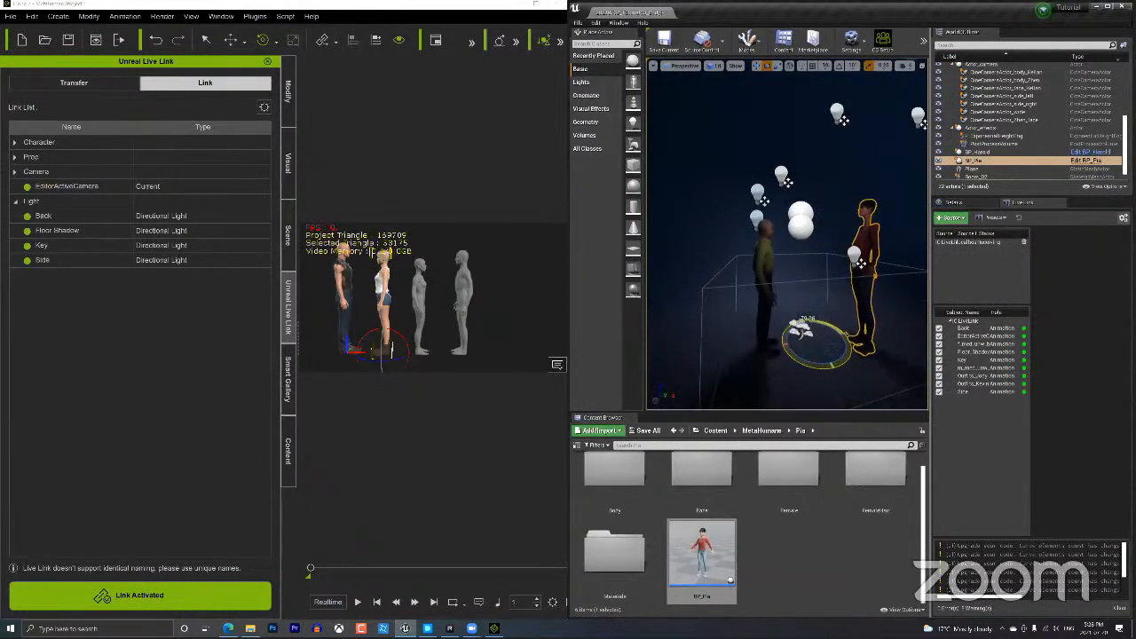
{"action": "left_click_drag", "start_coordinate": [811, 360], "coordinate": [815, 361]}
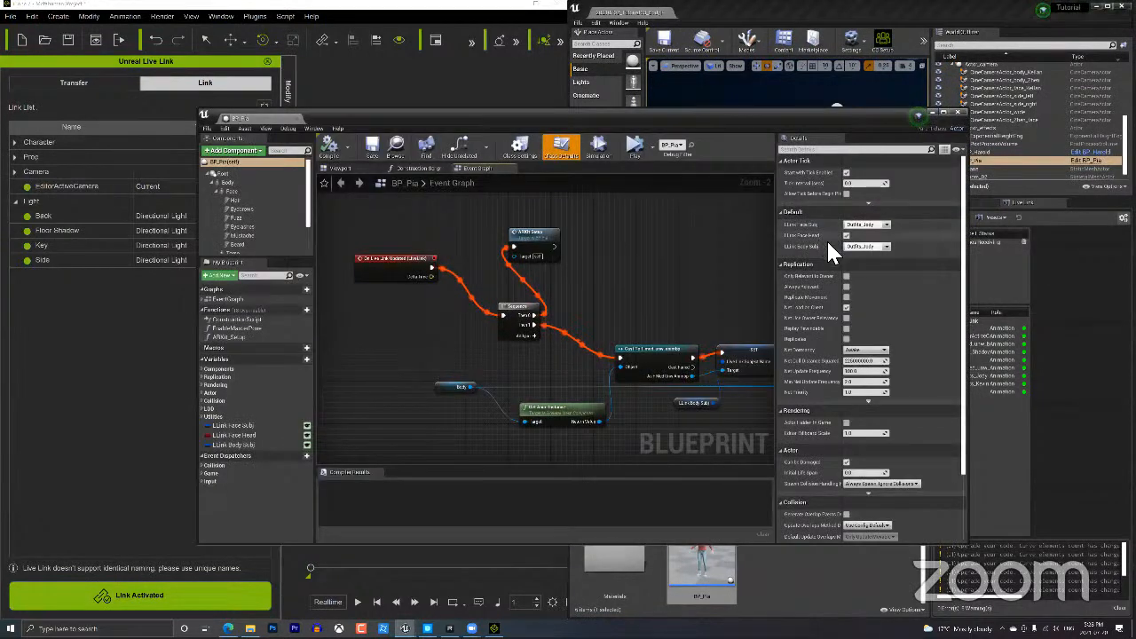
Set BP_Pia's LLink Body Subj to a different subject, then save and close the Blueprint.
{"action": "left_click", "coordinate": [886, 248]}
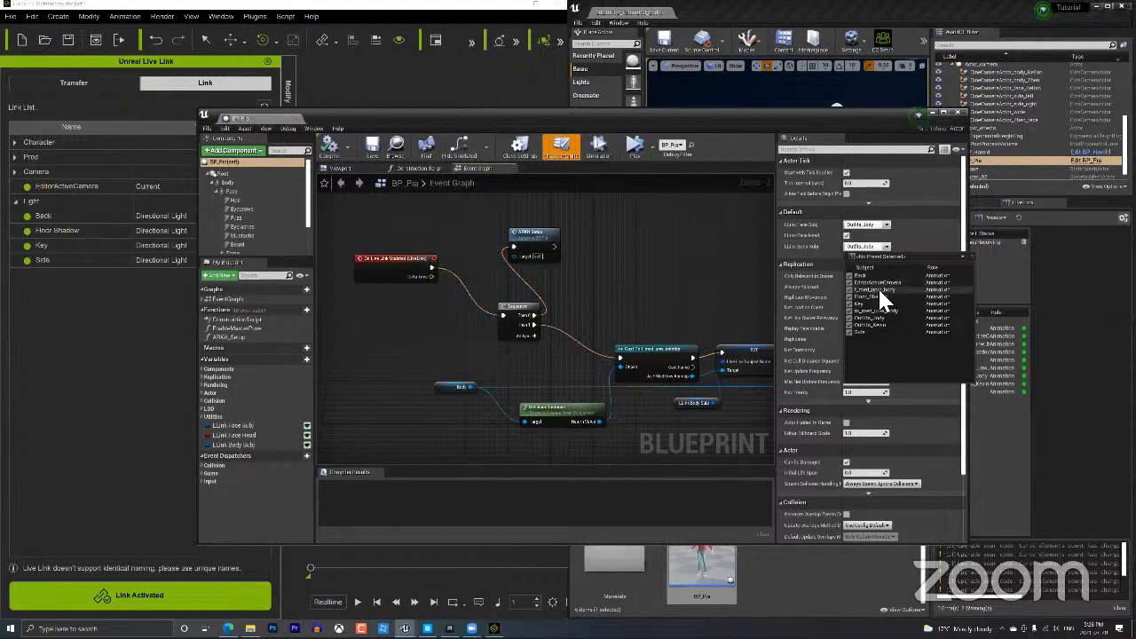
{"action": "left_click", "coordinate": [878, 289]}
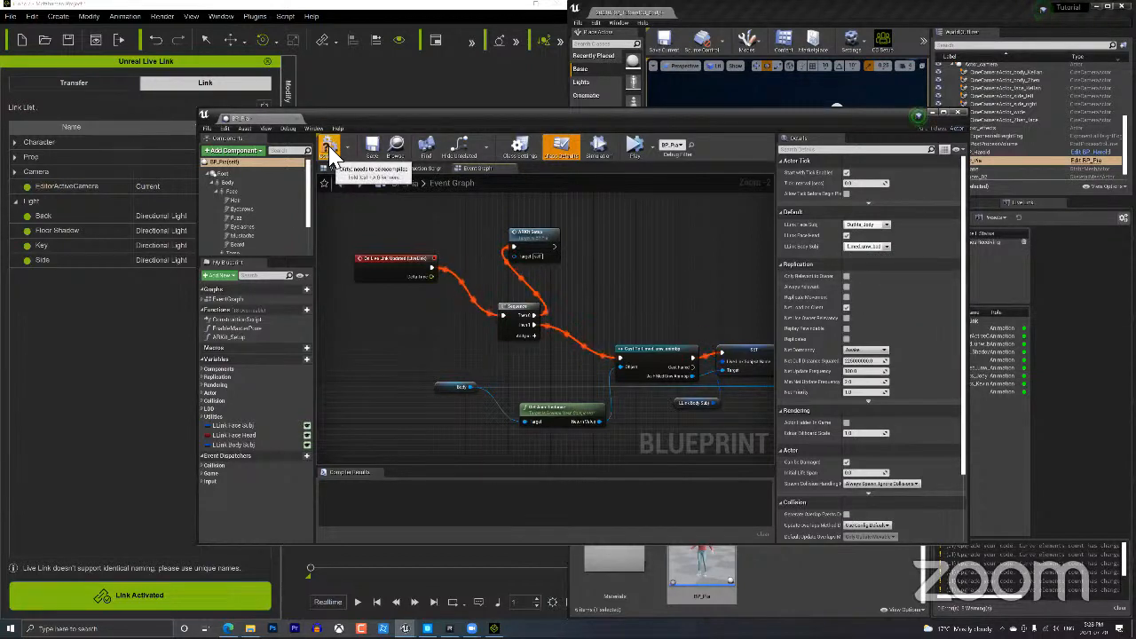
{"action": "left_click", "coordinate": [376, 145]}
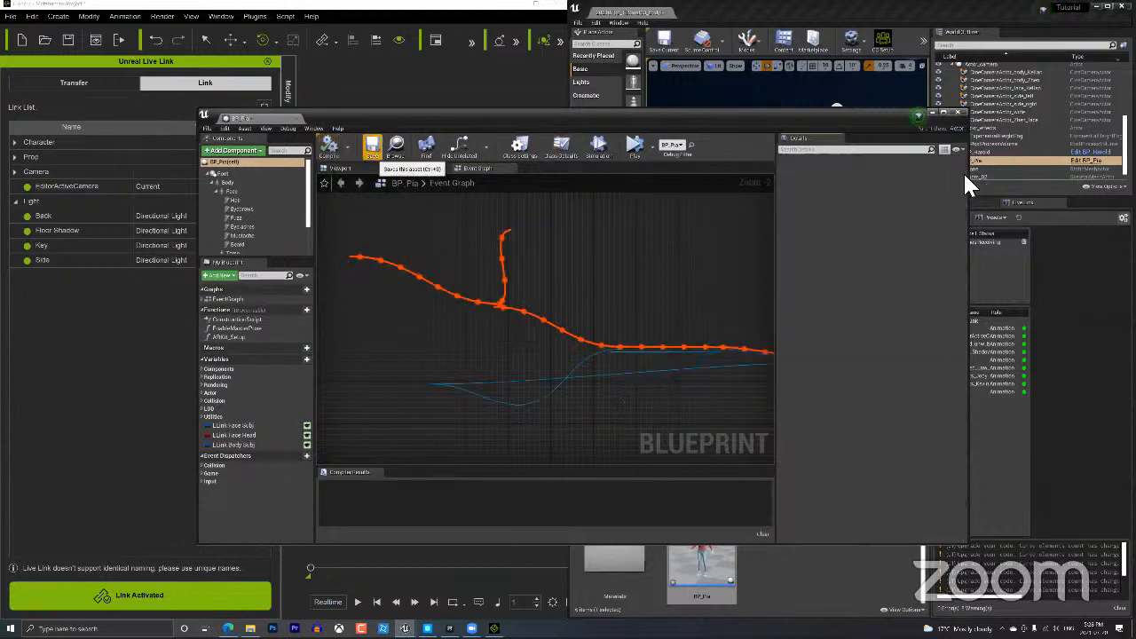
{"action": "left_click", "coordinate": [956, 113]}
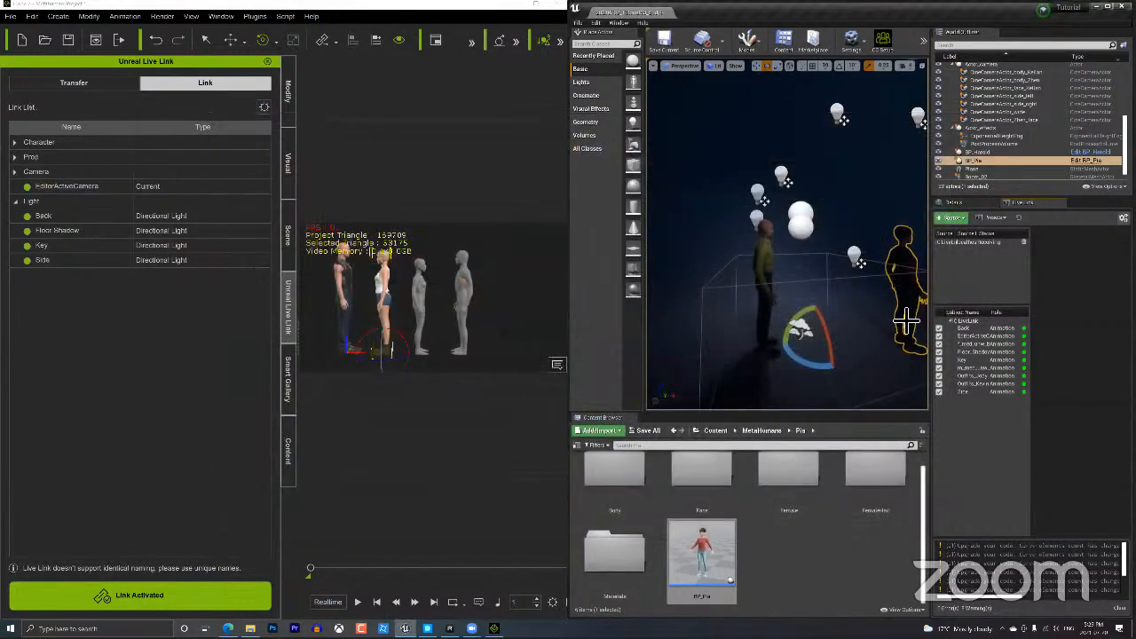
Turn the selected figure to face left and move it rightward across the floor.
{"action": "right_click_drag", "start_coordinate": [823, 321], "coordinate": [891, 306], "text": "alt"}
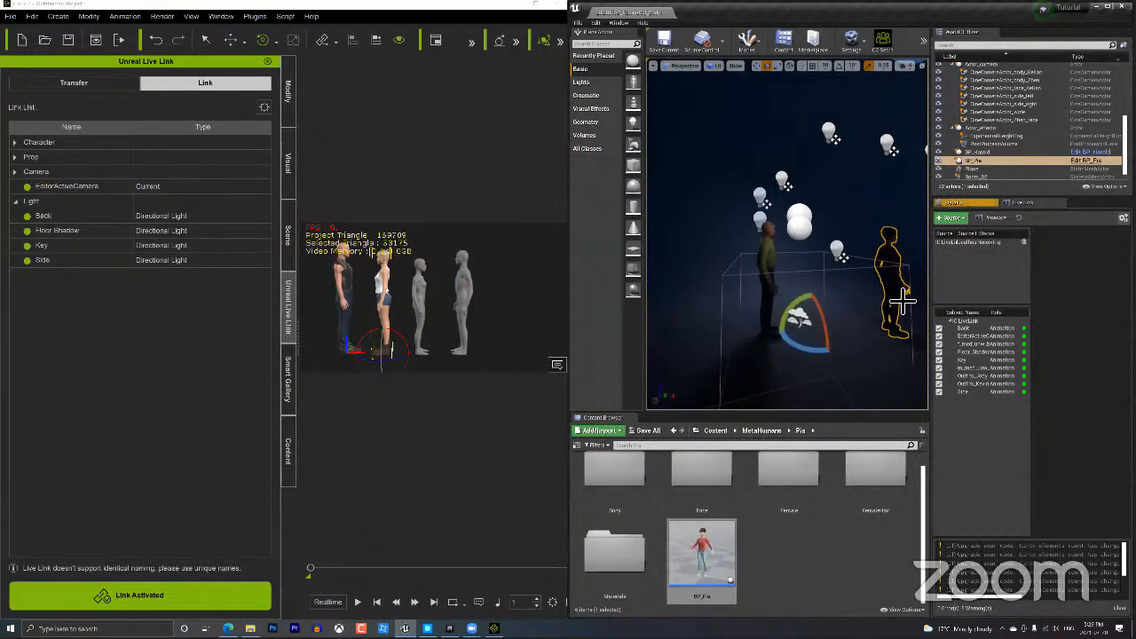
{"action": "left_click_drag", "start_coordinate": [818, 359], "coordinate": [814, 358]}
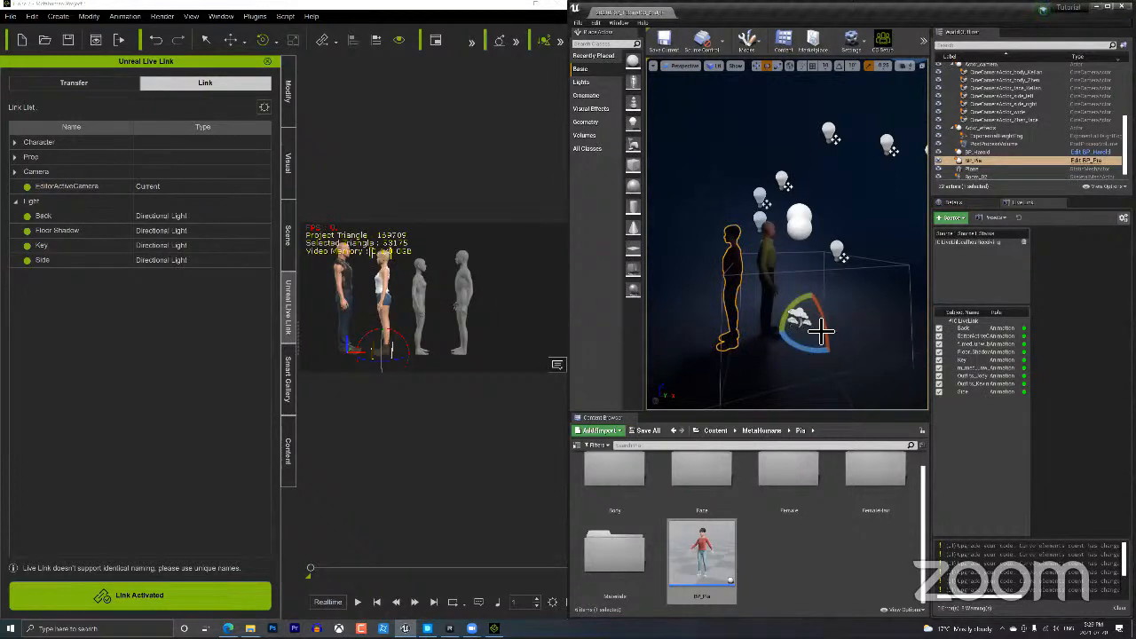
{"action": "key", "text": "w"}
{"action": "left_click_drag", "start_coordinate": [842, 335], "coordinate": [911, 325]}
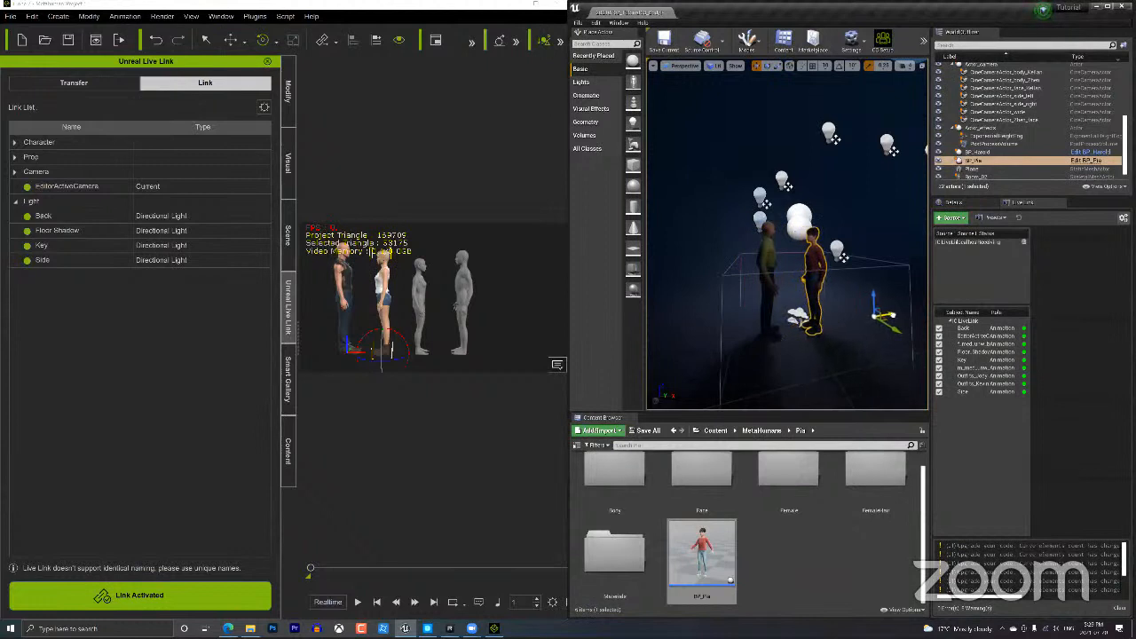
Pan and fly the camera in close on the man and the boy MetaHumans.
{"action": "scroll", "coordinate": [791, 288], "scroll_direction": "up", "scroll_amount": 10}
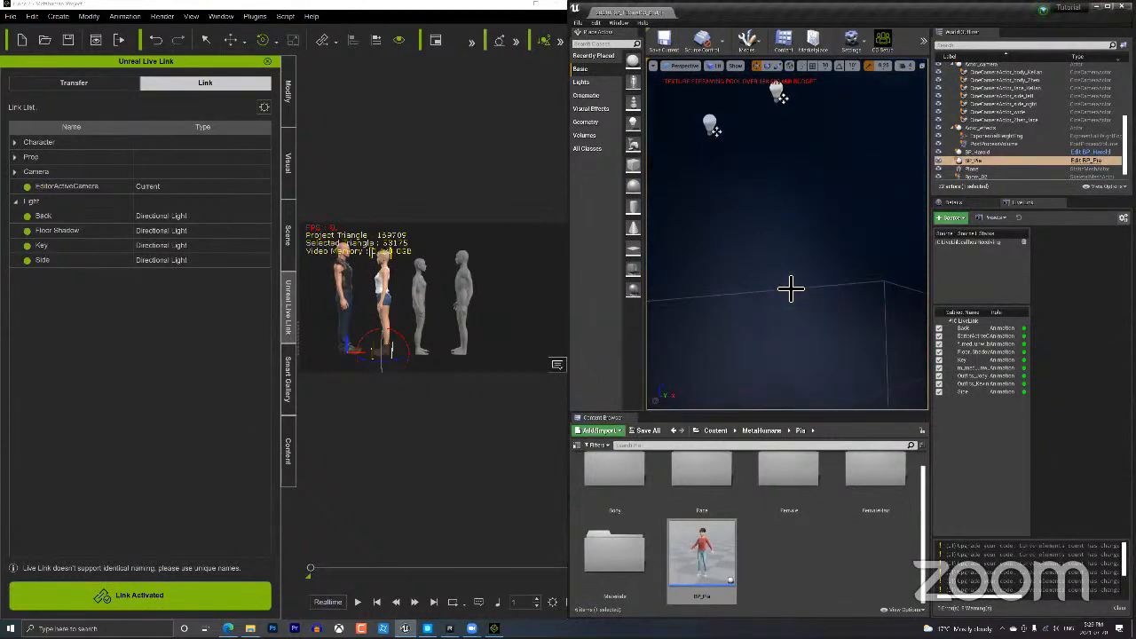
{"action": "scroll", "coordinate": [791, 288], "scroll_direction": "down", "scroll_amount": 10}
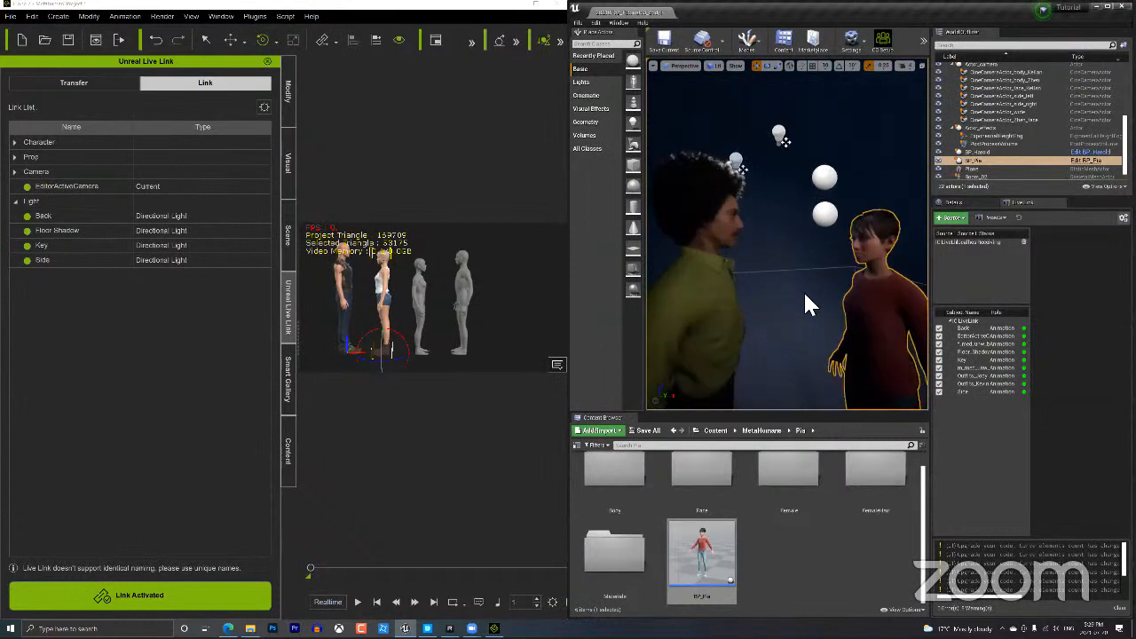
{"action": "middle_click_drag", "start_coordinate": [791, 289], "coordinate": [822, 310]}
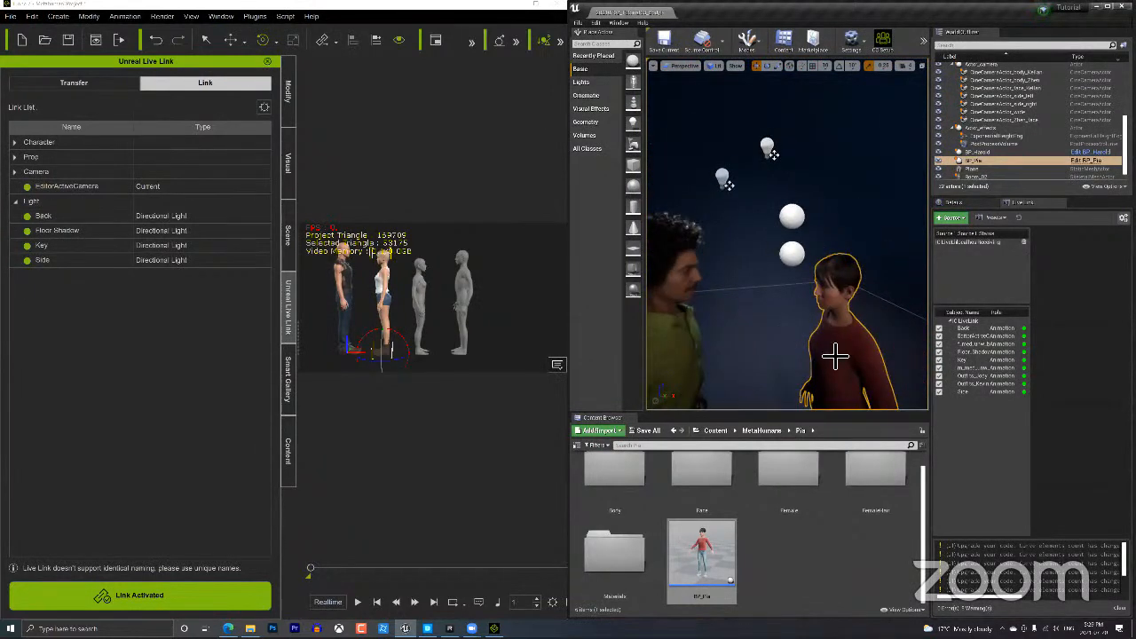
{"action": "mouse_move", "coordinate": [798, 341]}
{"action": "left_mouse_down"}
{"action": "mouse_move", "coordinate": [754, 322]}
{"action": "mouse_move", "coordinate": [771, 356]}
{"action": "mouse_move", "coordinate": [767, 325]}
{"action": "mouse_move", "coordinate": [778, 359]}
{"action": "mouse_move", "coordinate": [775, 339]}
{"action": "mouse_move", "coordinate": [813, 347]}
{"action": "mouse_move", "coordinate": [818, 338]}
{"action": "mouse_move", "coordinate": [816, 349]}
{"action": "left_mouse_up"}
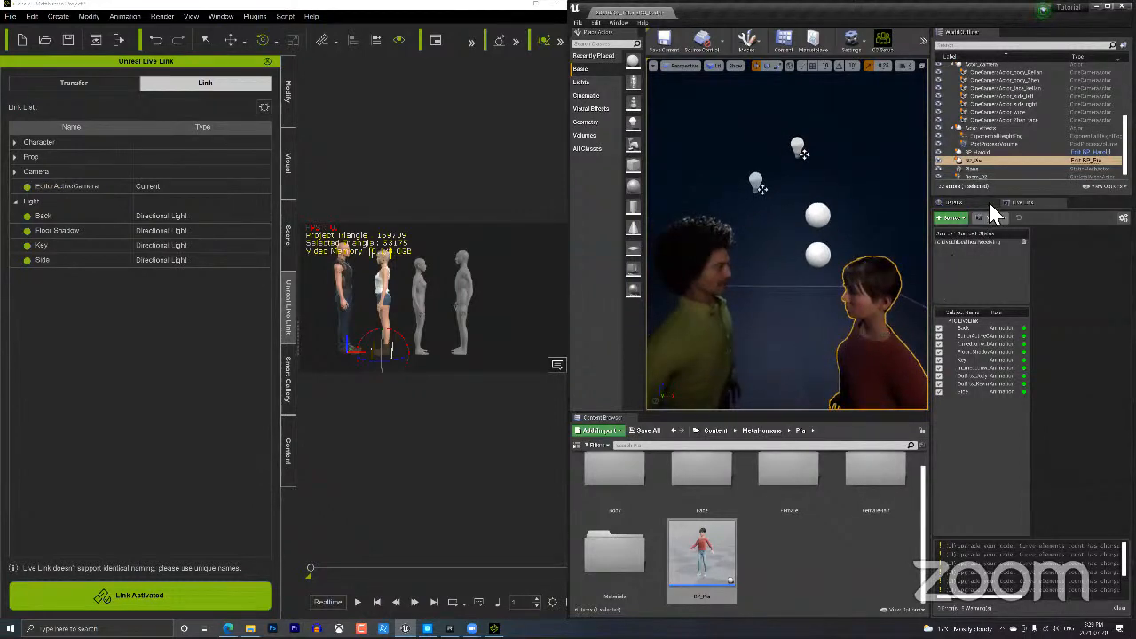
Show the Details panel for BP_Harold, then select the rightmost figure in the viewport.
{"action": "left_click", "coordinate": [957, 202]}
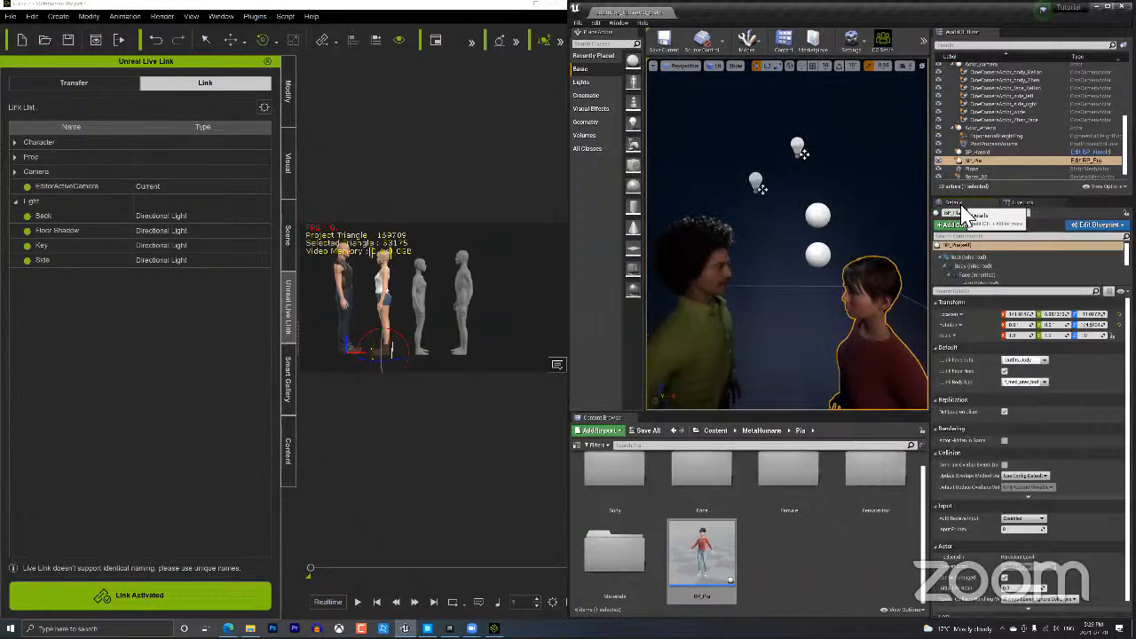
{"action": "left_click", "coordinate": [979, 152]}
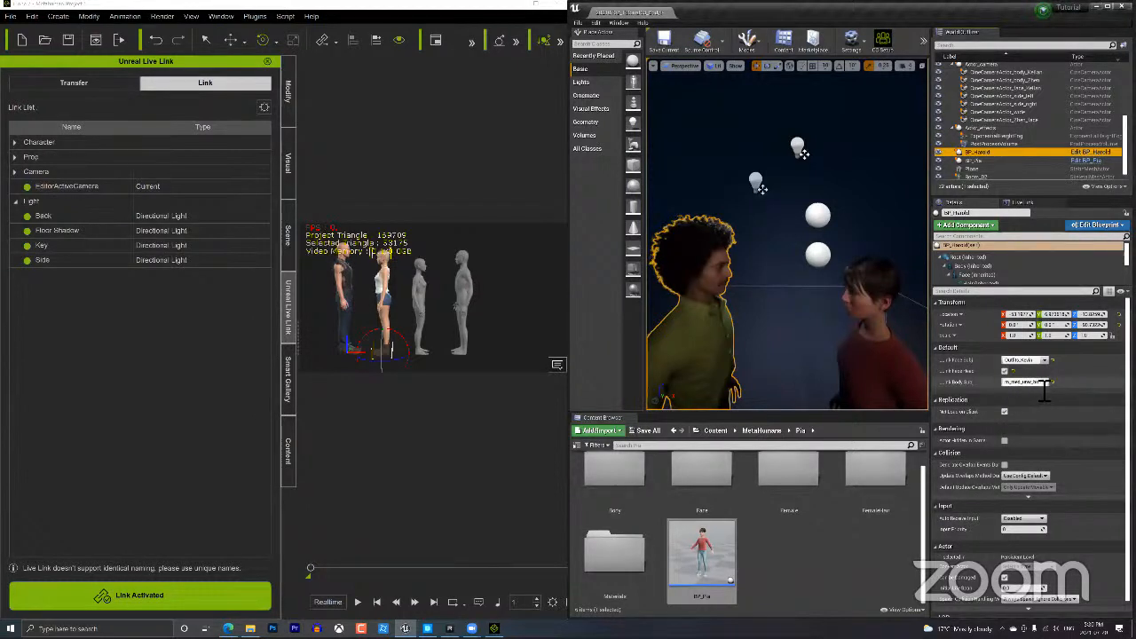
{"action": "left_click", "coordinate": [461, 276]}
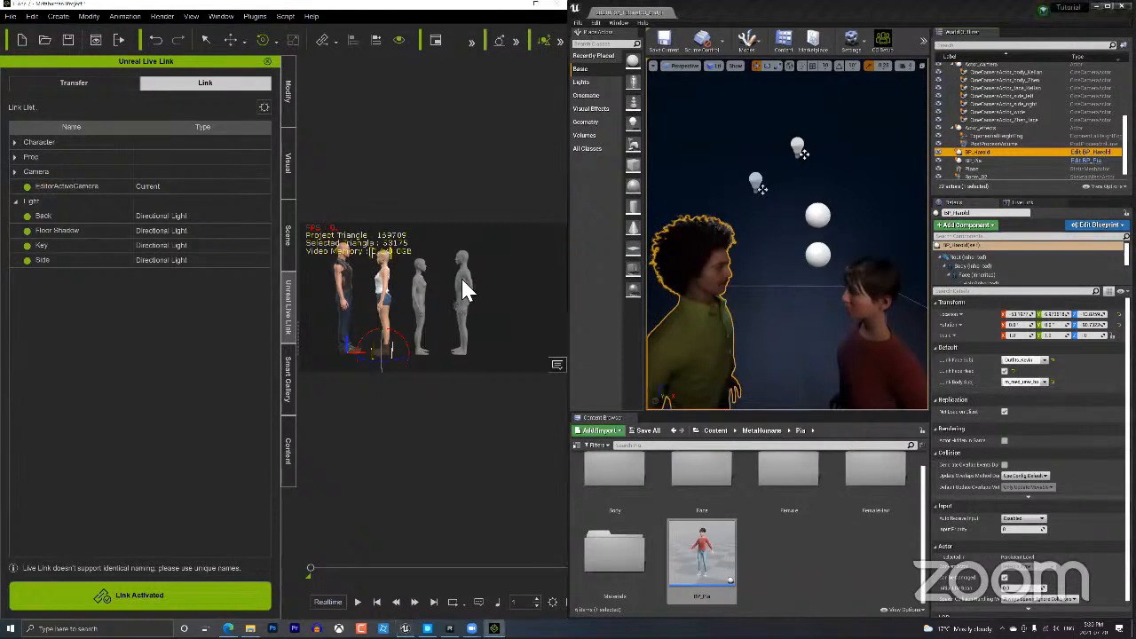
Select BP_Pia in Unreal and the f_med_unw_body character in iClone's Scene list.
{"action": "left_click", "coordinate": [285, 432]}
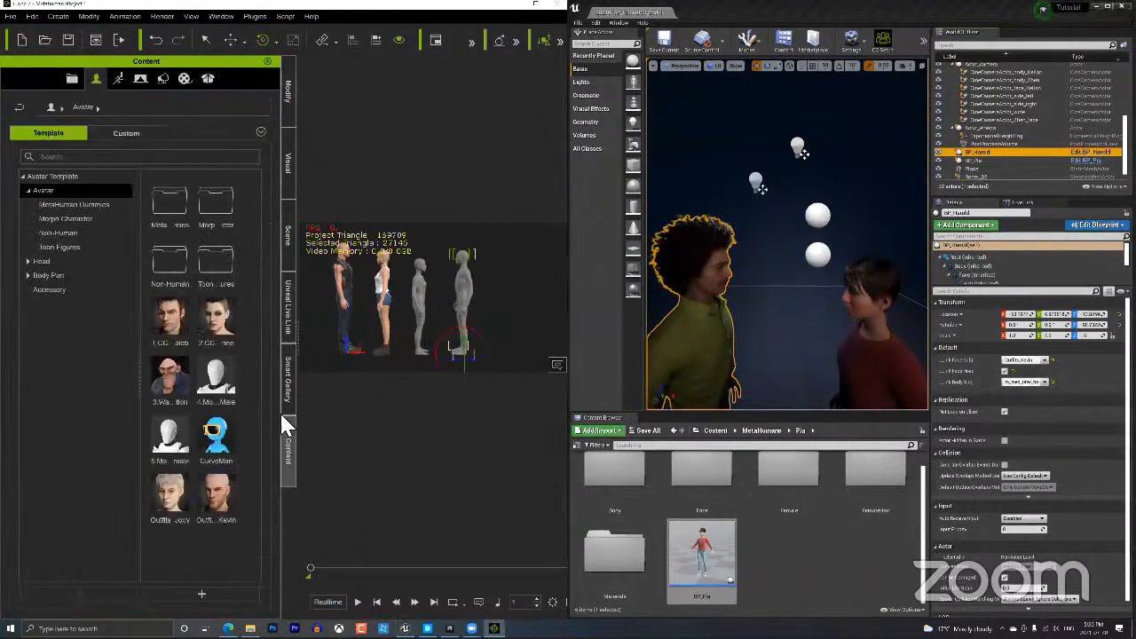
{"action": "left_click", "coordinate": [283, 227]}
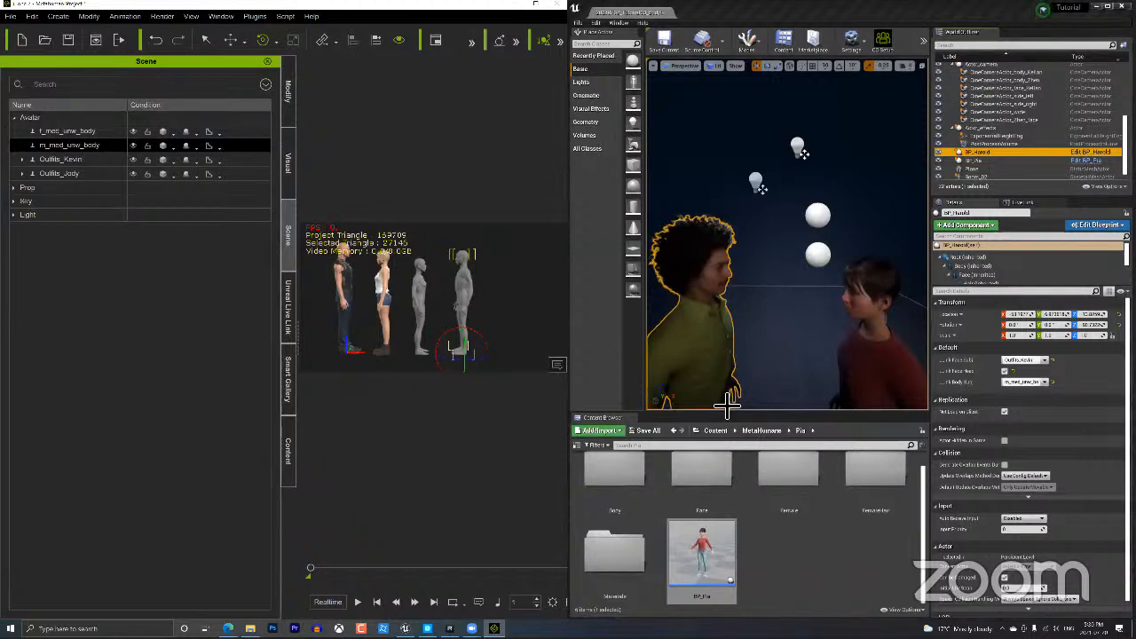
{"action": "left_click", "coordinate": [916, 345]}
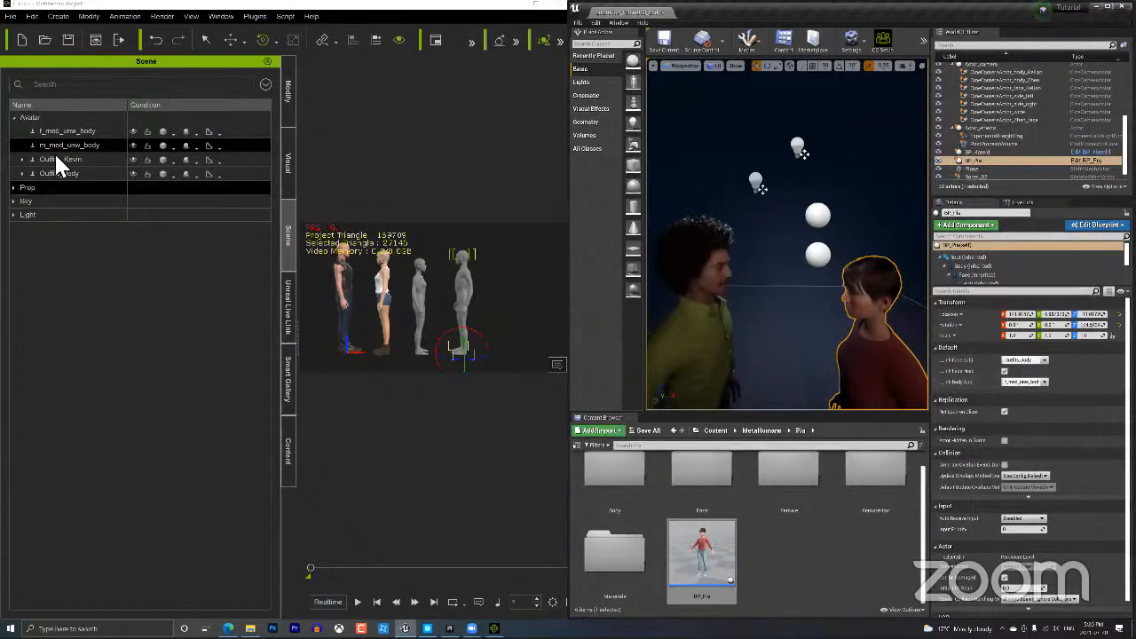
{"action": "left_click", "coordinate": [68, 130]}
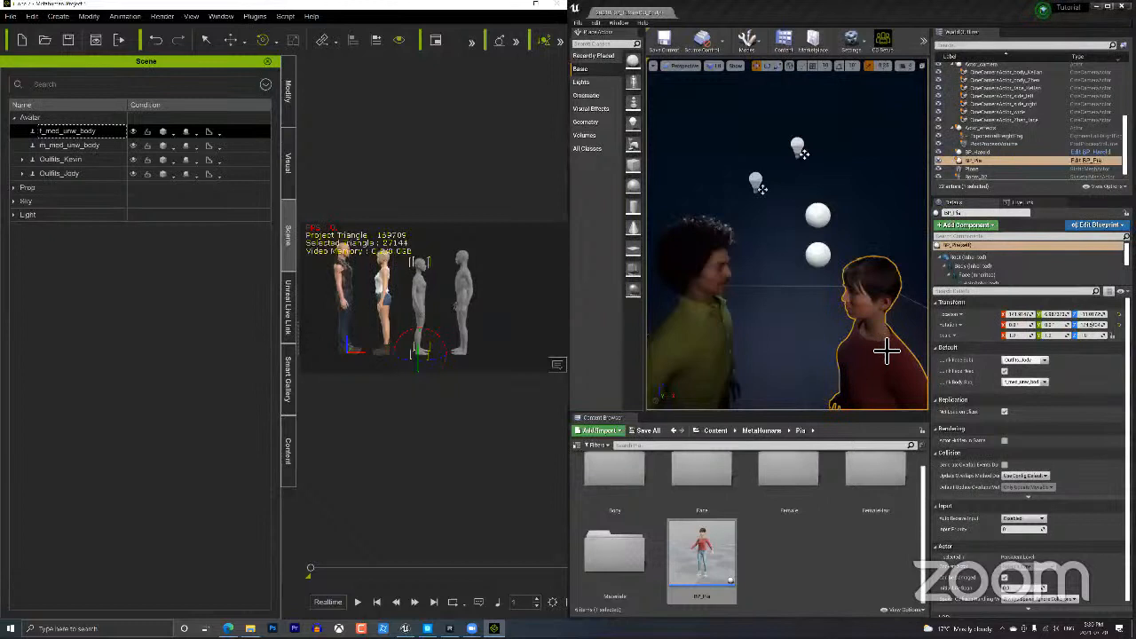
Frame both characters in Unreal's viewport, then bring up iClone's Smart Gallery.
{"action": "right_click_drag", "start_coordinate": [842, 371], "coordinate": [841, 371]}
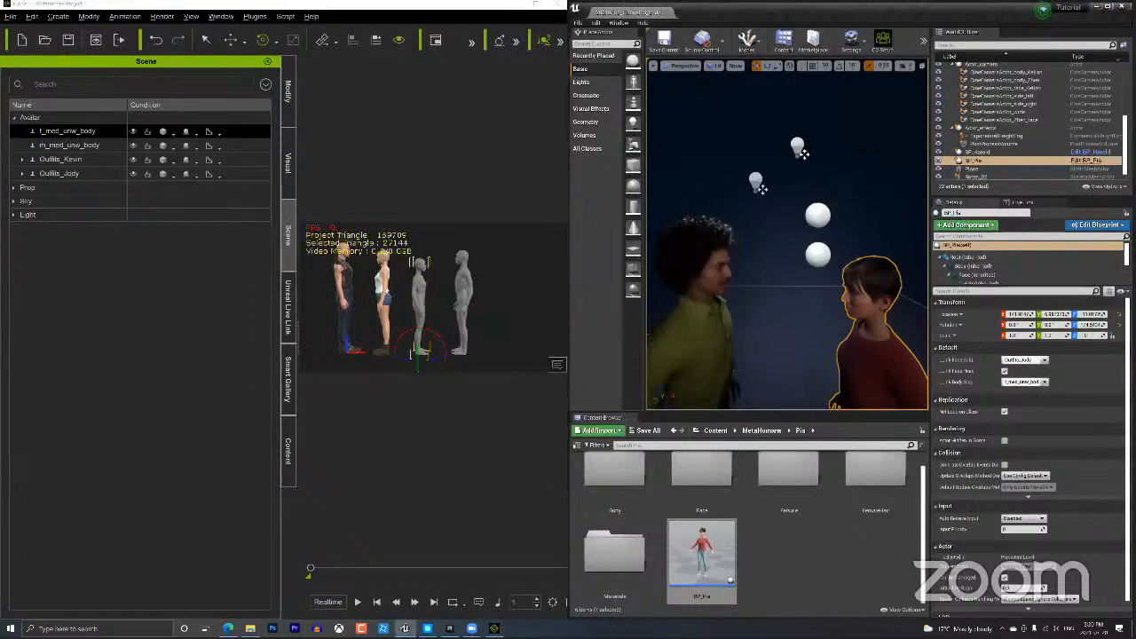
{"action": "middle_click_drag", "start_coordinate": [842, 372], "coordinate": [836, 407]}
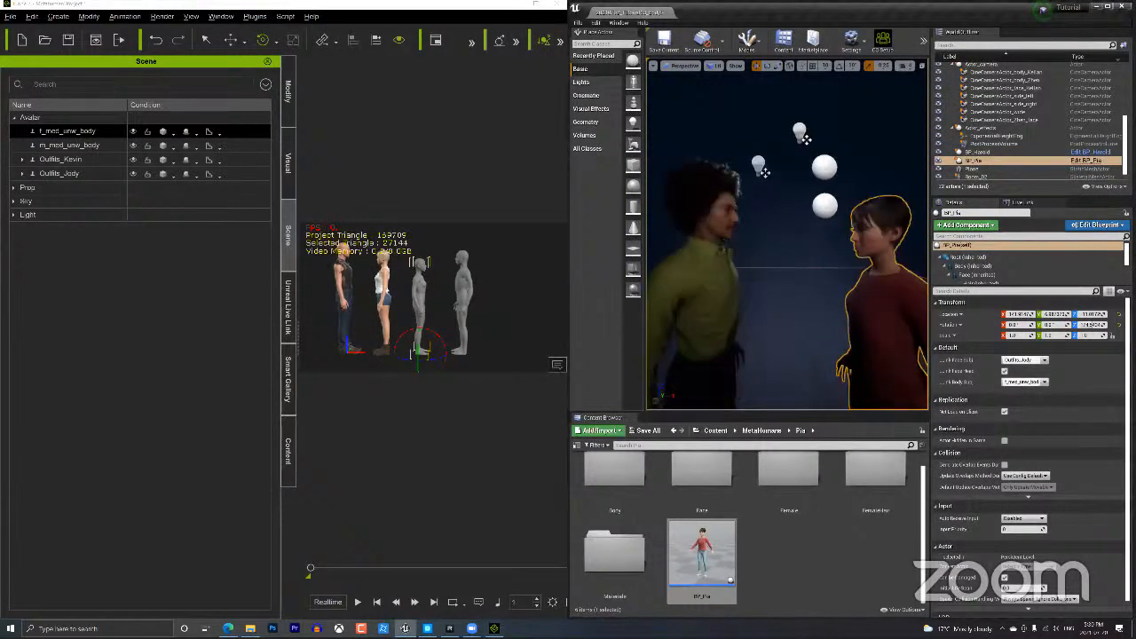
{"action": "left_click", "coordinate": [422, 288]}
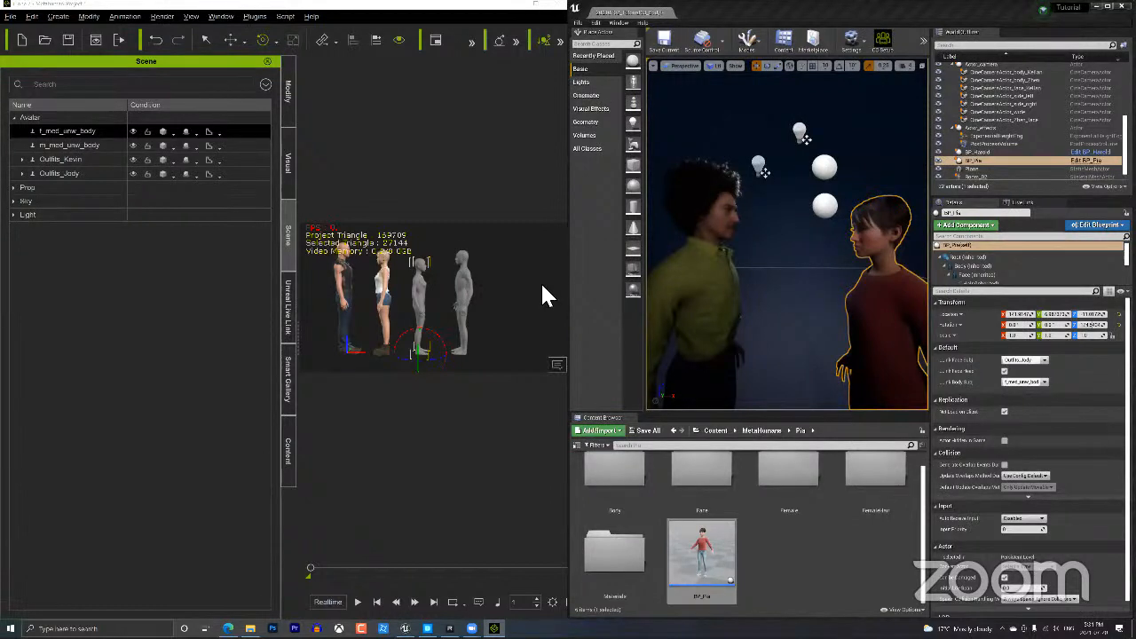
{"action": "left_click", "coordinate": [287, 395]}
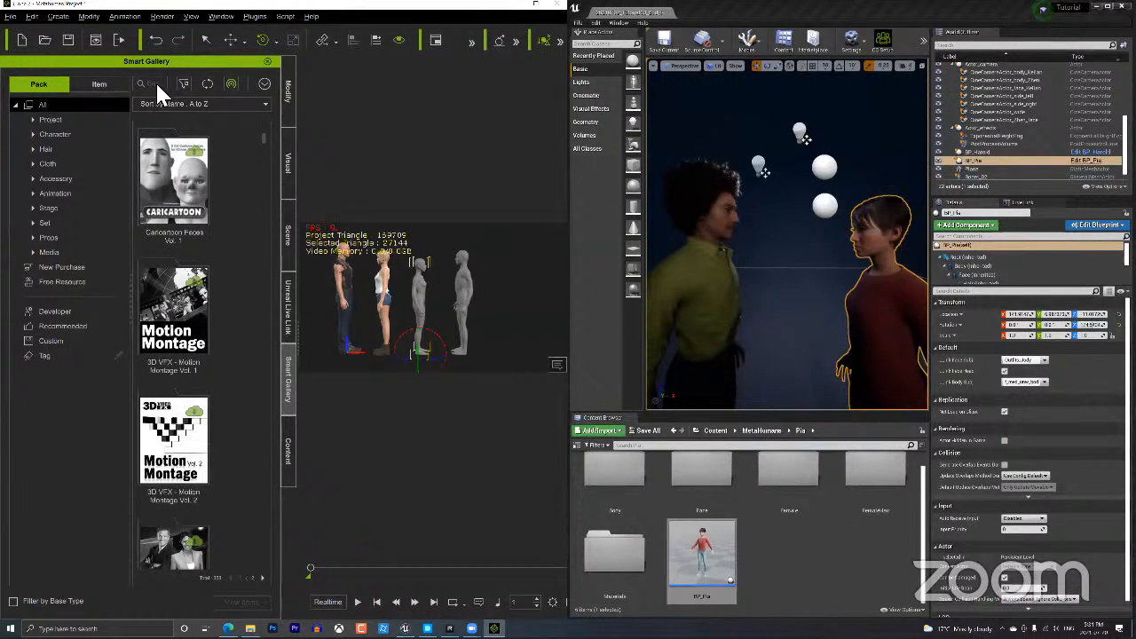
Open the City Life pack in Smart Gallery and select the Chat_Stand_F motion.
{"action": "left_click", "coordinate": [155, 82]}
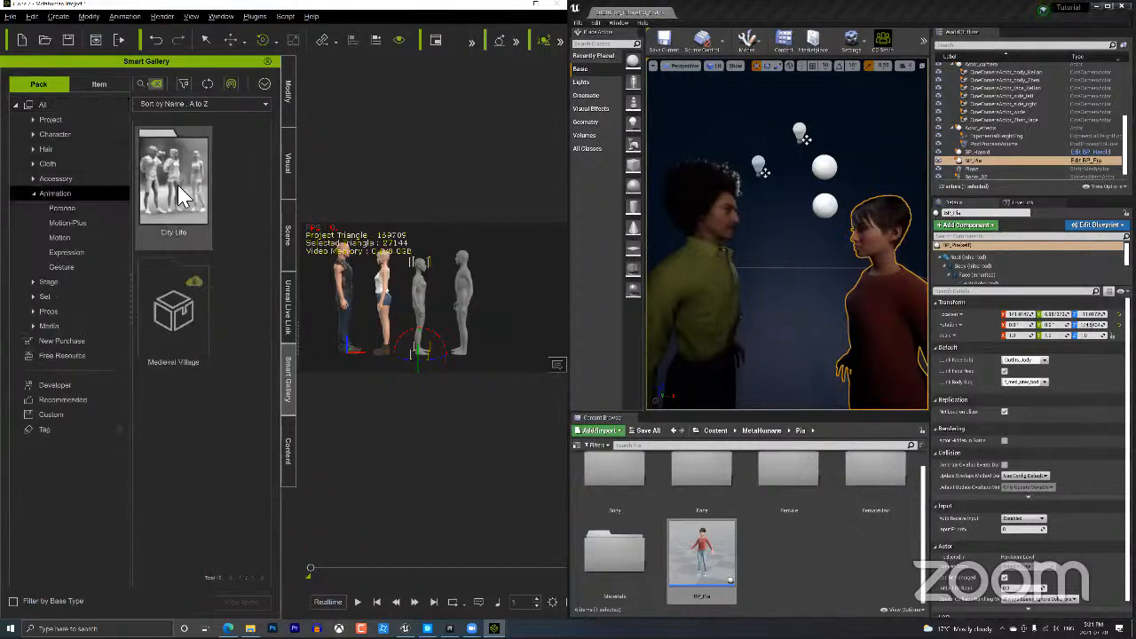
{"action": "double_click", "coordinate": [180, 196]}
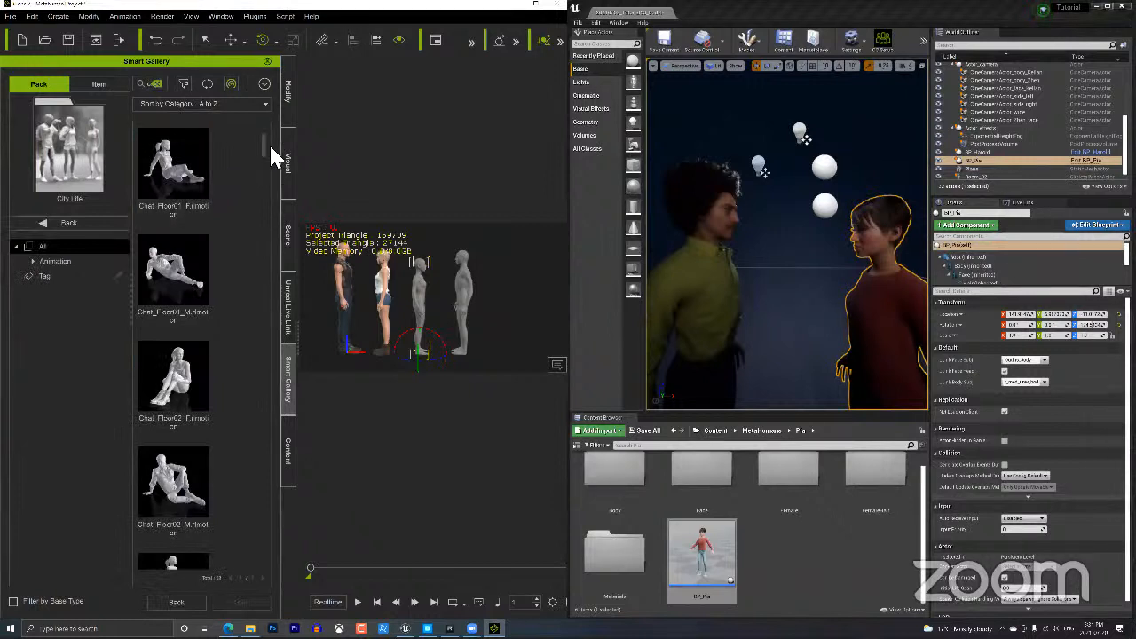
{"action": "left_click_drag", "start_coordinate": [264, 139], "coordinate": [257, 567]}
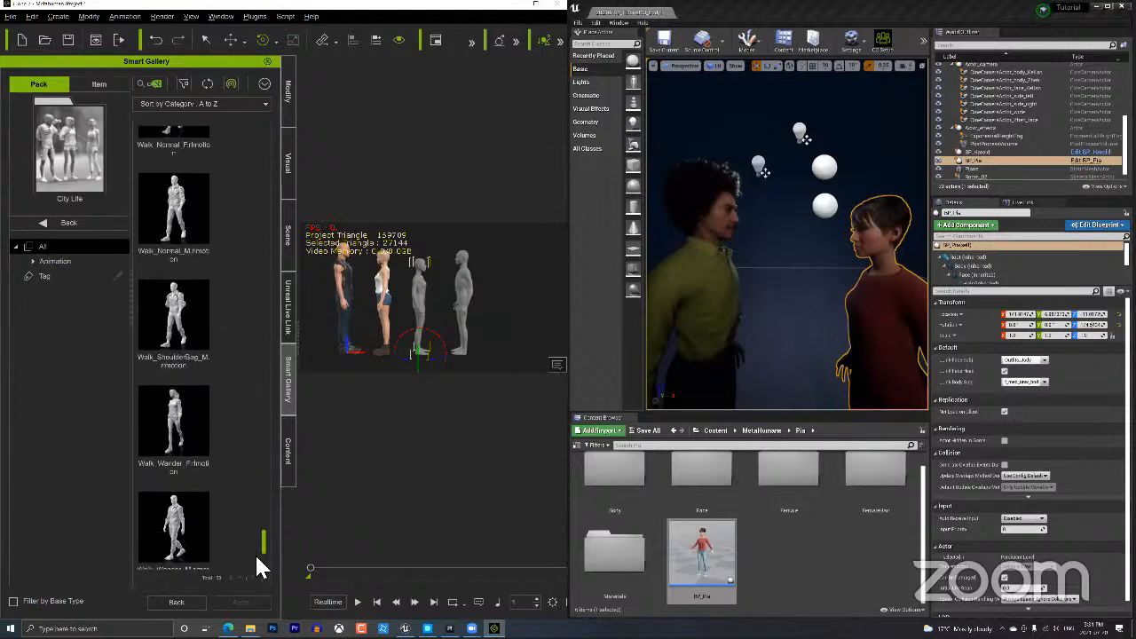
{"action": "left_click", "coordinate": [265, 272]}
{"action": "scroll", "coordinate": [266, 275], "scroll_direction": "up", "scroll_amount": 1}
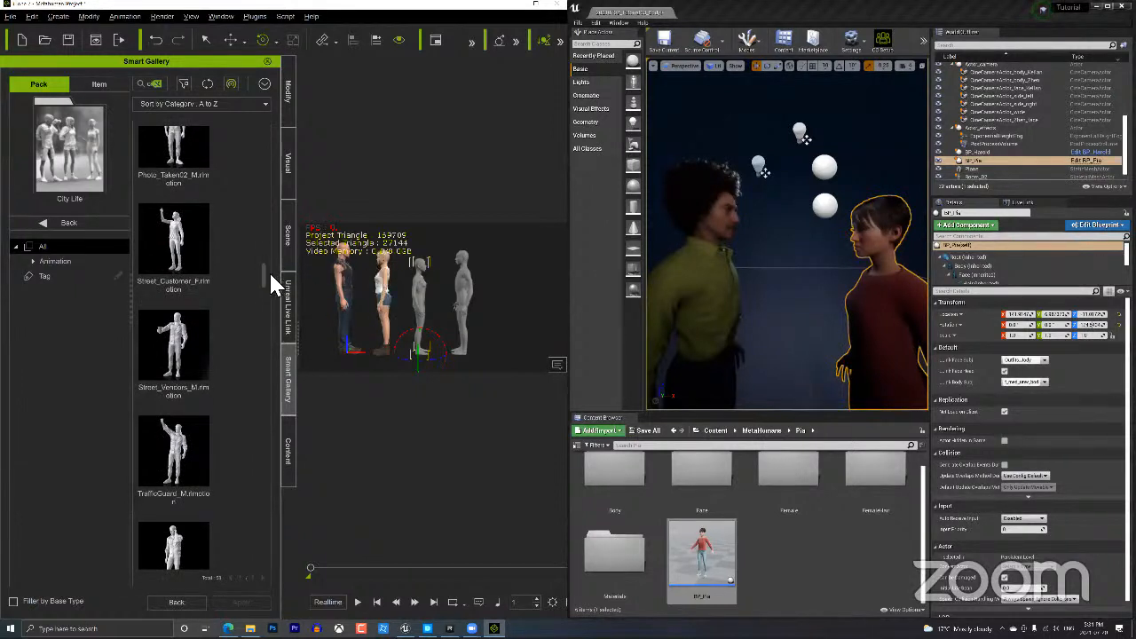
{"action": "left_click_drag", "start_coordinate": [262, 257], "coordinate": [277, 193]}
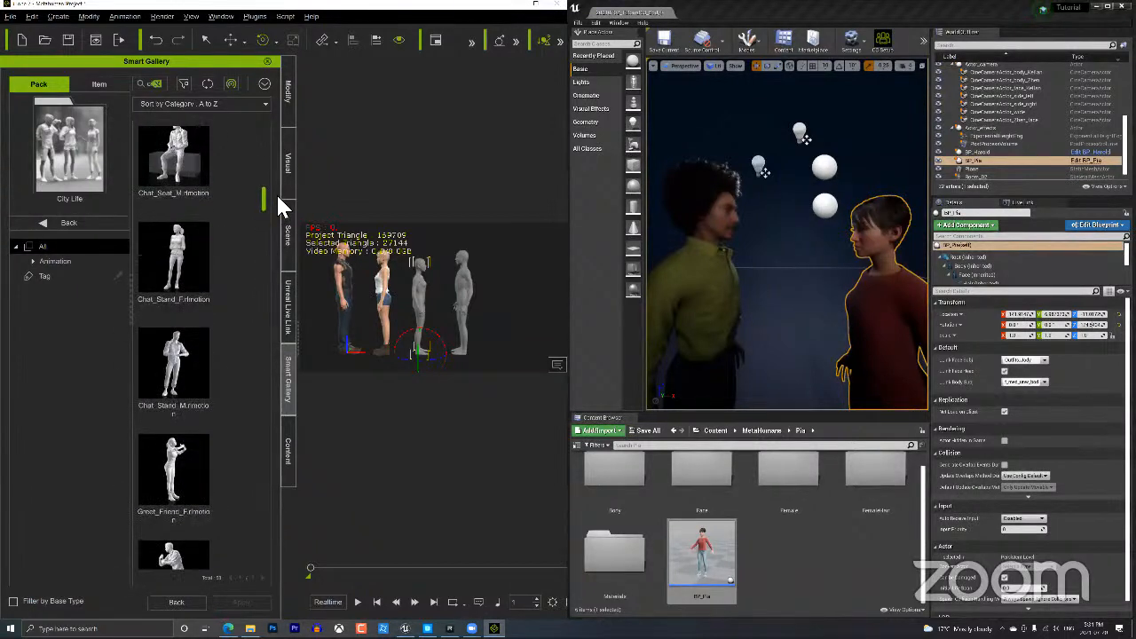
{"action": "left_click", "coordinate": [152, 80]}
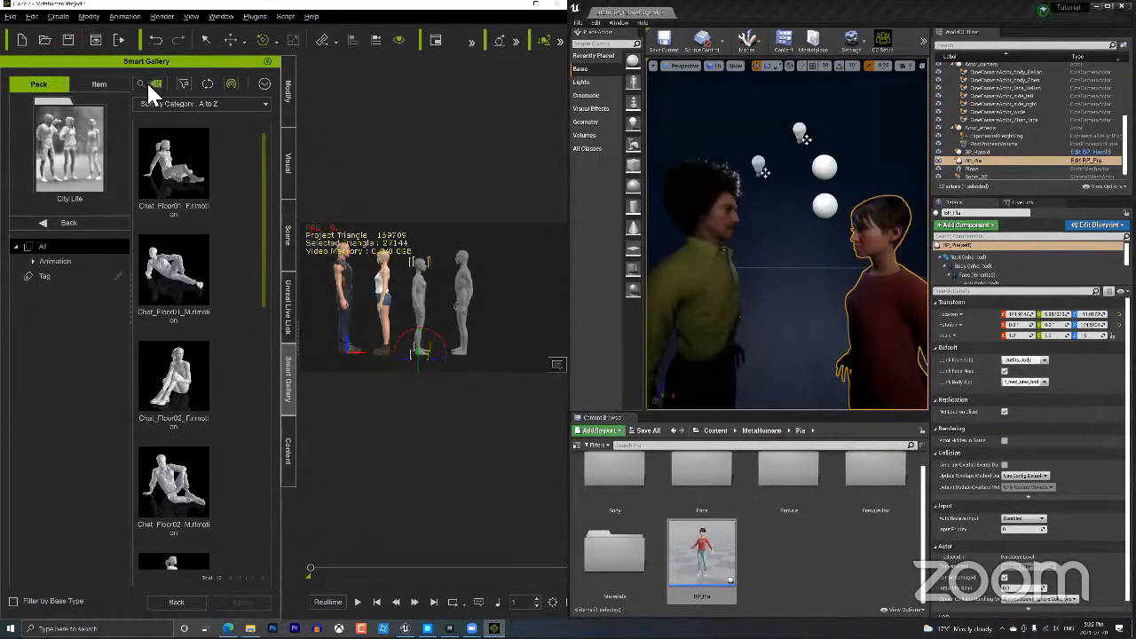
{"action": "left_click_drag", "start_coordinate": [262, 229], "coordinate": [267, 516]}
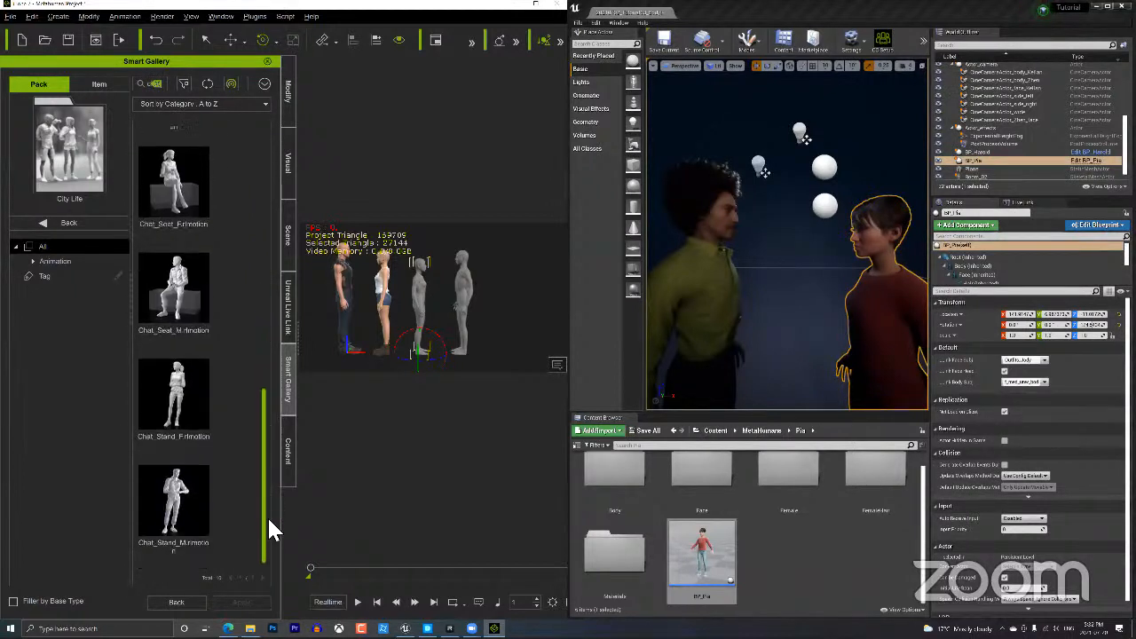
{"action": "left_click", "coordinate": [177, 404]}
Apply Chat_Stand_F to f_med_unw_body and preview the playback.
{"action": "double_click", "coordinate": [177, 404]}
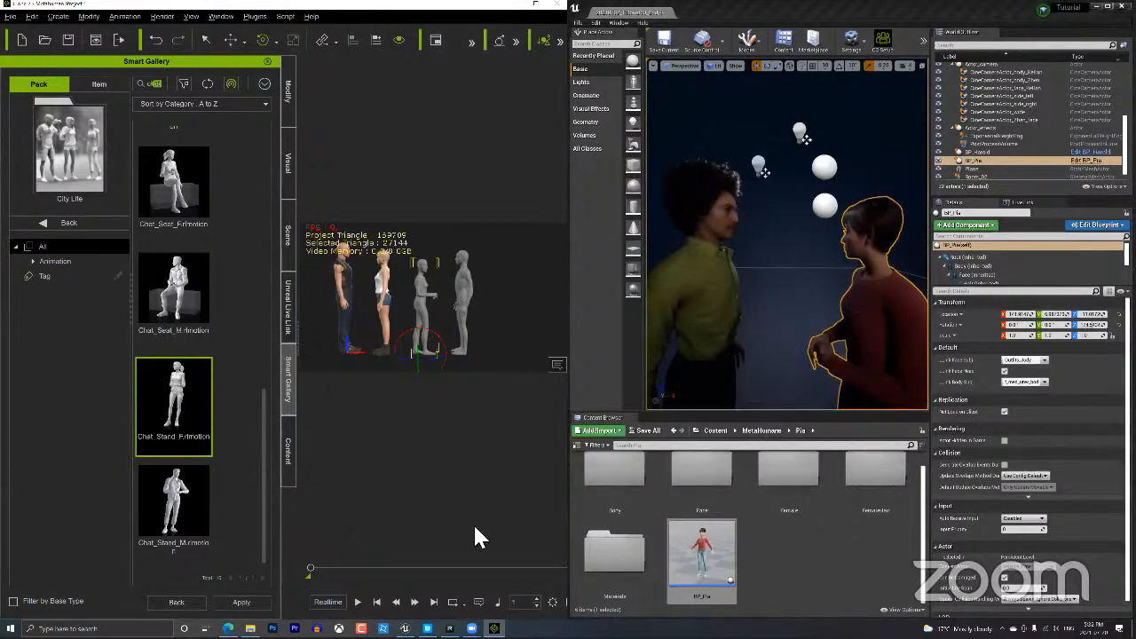
{"action": "key", "text": "space"}
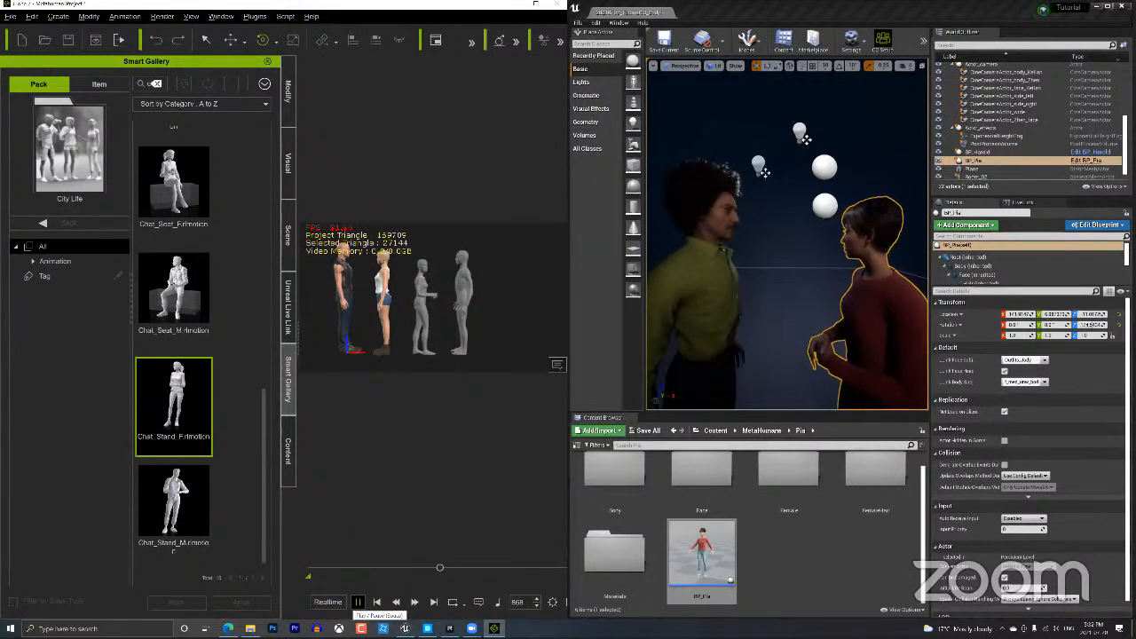
{"action": "left_click", "coordinate": [358, 602]}
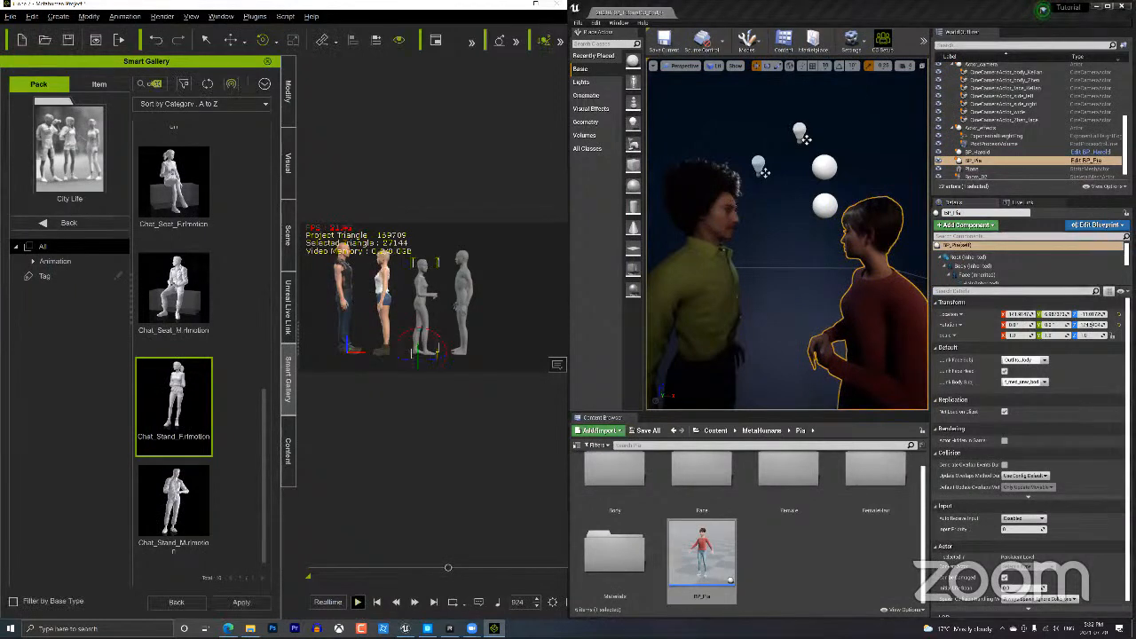
Rewind the playhead to frame 1 in the Timeline, then close it.
{"action": "key", "text": "F3"}
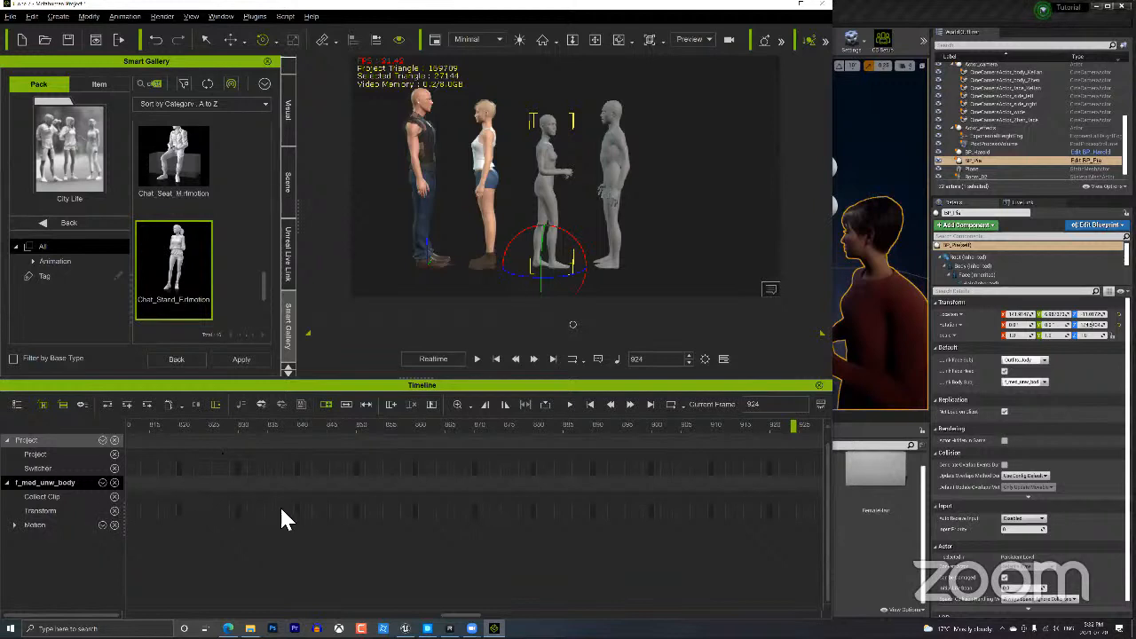
{"action": "scroll", "coordinate": [475, 532], "scroll_direction": "down", "scroll_amount": 3, "text": "ctrl"}
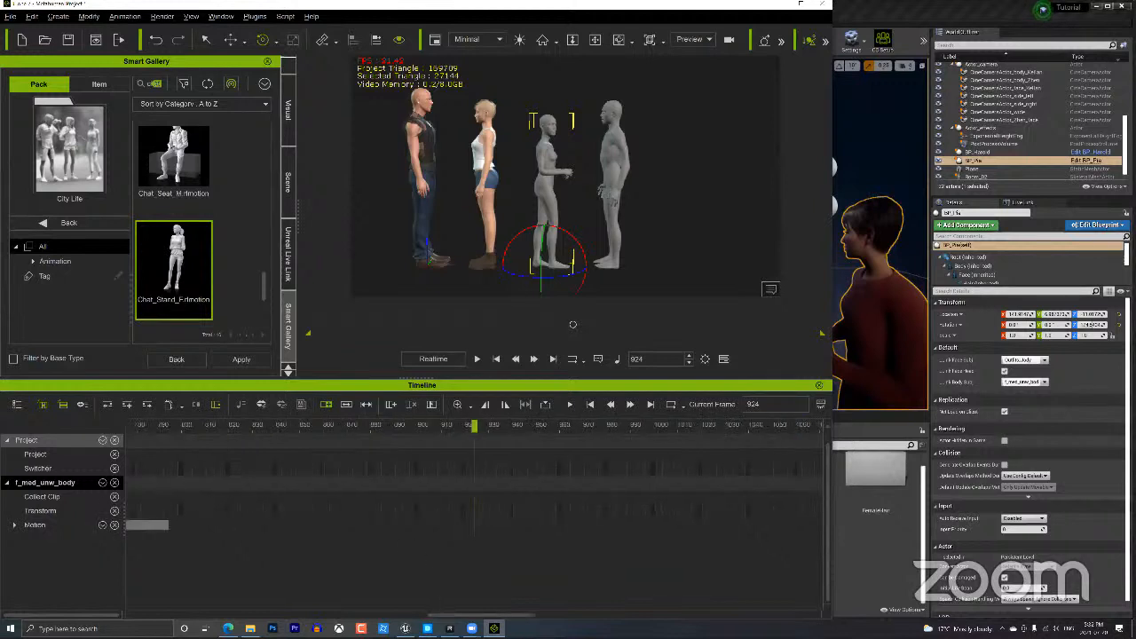
{"action": "left_click_drag", "start_coordinate": [479, 614], "coordinate": [211, 568]}
{"action": "scroll", "coordinate": [220, 582], "scroll_direction": "down", "scroll_amount": 3, "text": "ctrl"}
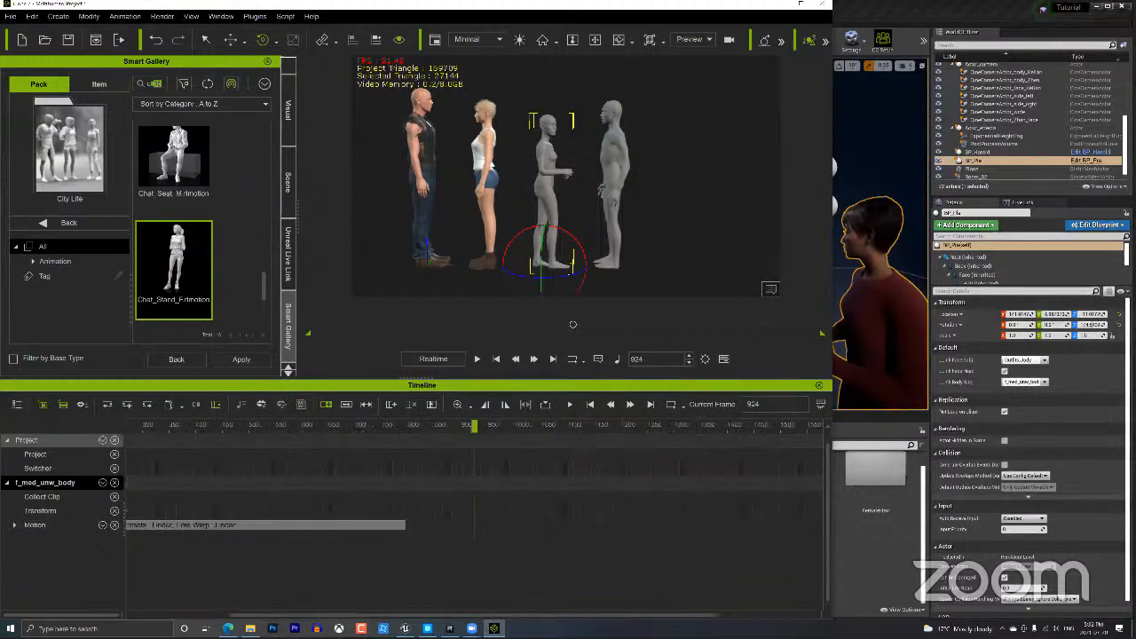
{"action": "left_click_drag", "start_coordinate": [263, 615], "coordinate": [156, 568]}
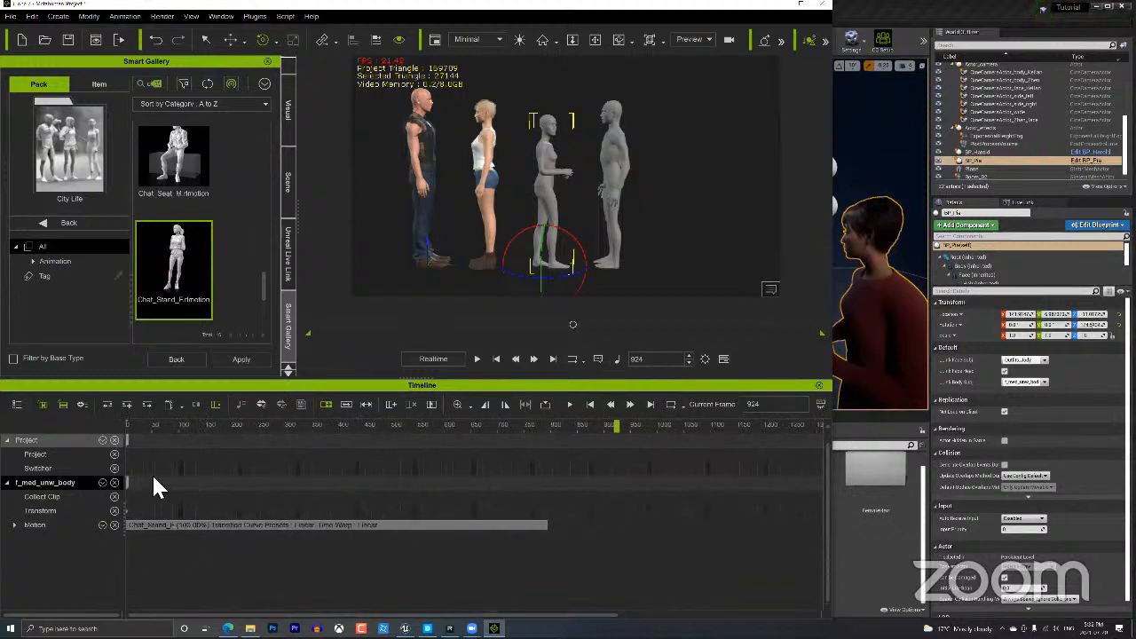
{"action": "left_click_drag", "start_coordinate": [175, 426], "coordinate": [91, 410]}
{"action": "left_click", "coordinate": [821, 387]}
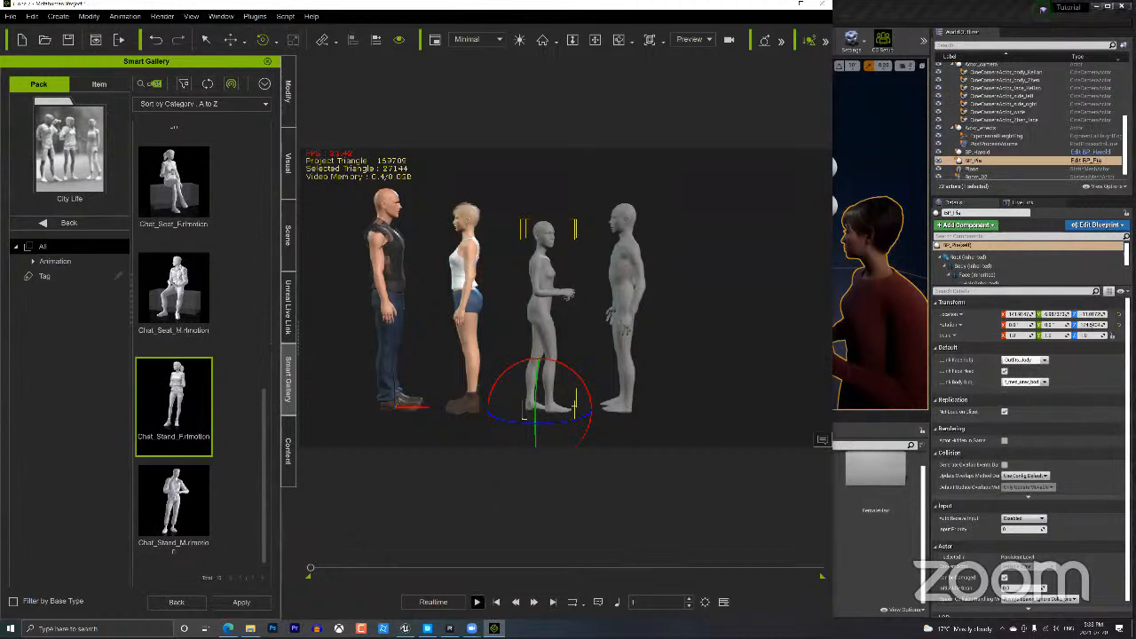
Review the generated voice takes in Replica Studios' Sandbox, briefly opening the third take's download options.
{"action": "left_click", "coordinate": [450, 629]}
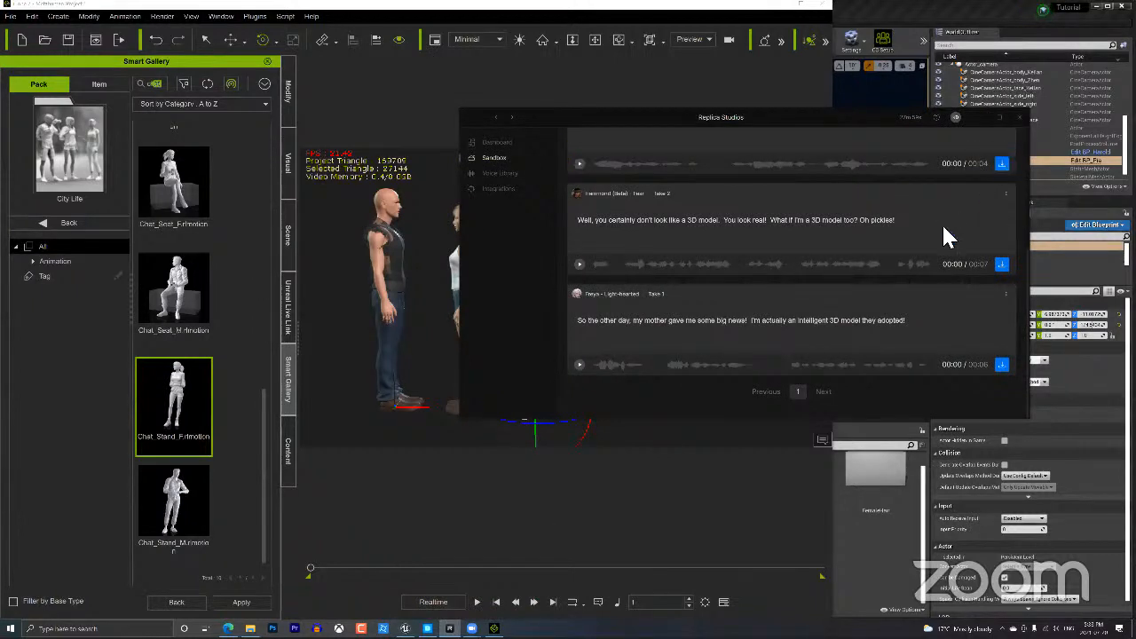
{"action": "scroll", "coordinate": [942, 223], "scroll_direction": "up", "scroll_amount": 3}
{"action": "scroll", "coordinate": [938, 239], "scroll_direction": "down", "scroll_amount": 5}
{"action": "left_click", "coordinate": [1002, 365]}
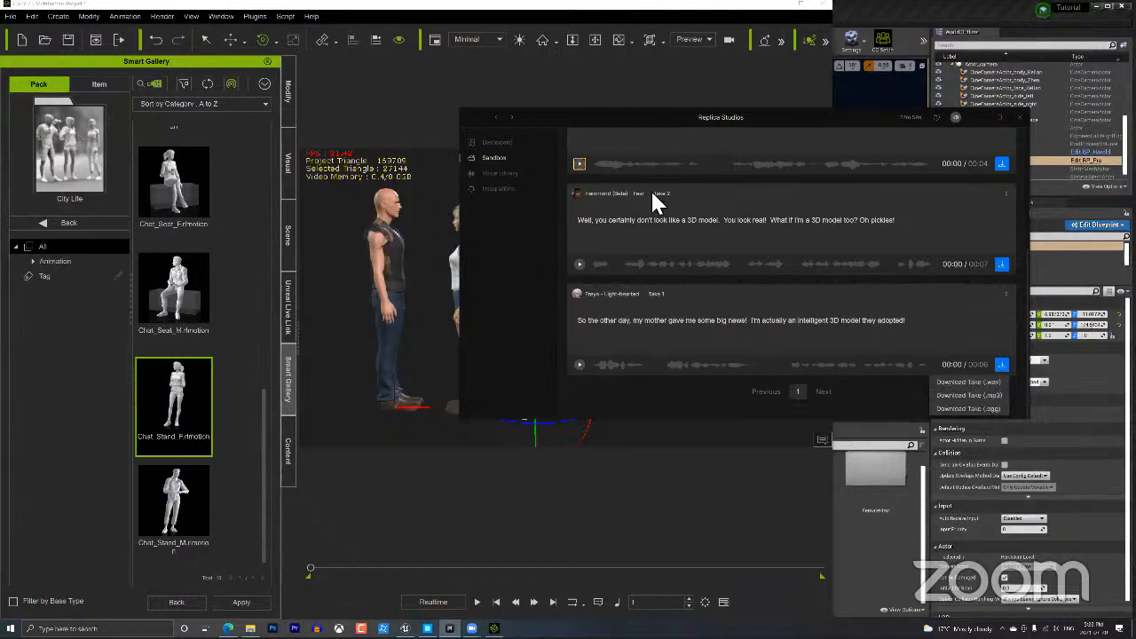
{"action": "left_click", "coordinate": [528, 320]}
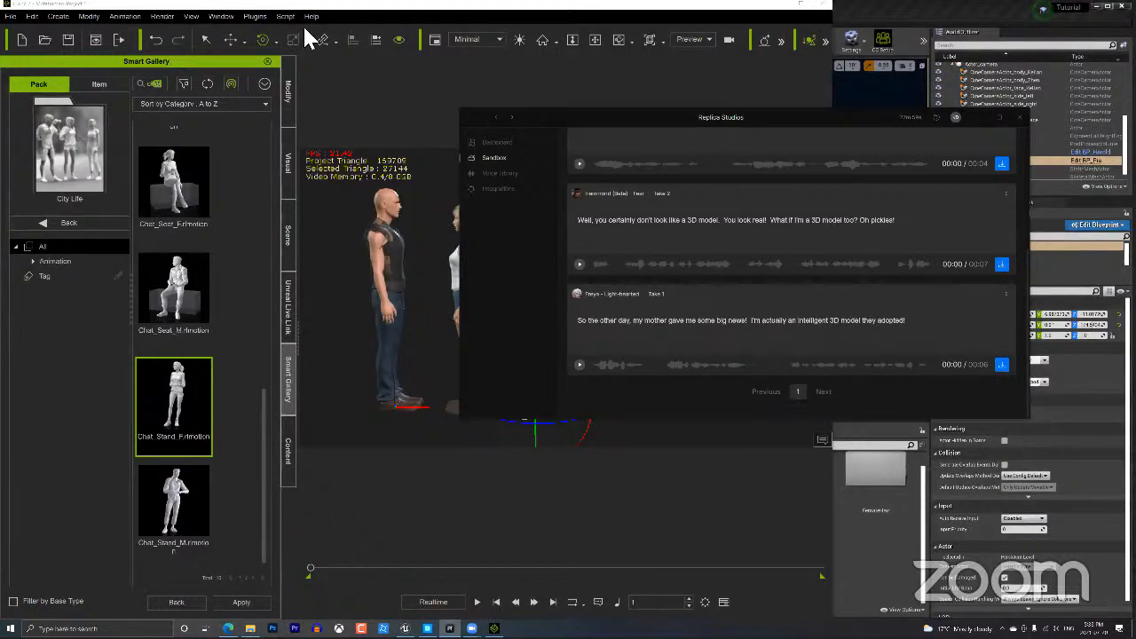
Link Outfits_Jody in Replica Link, then open the adopted-model take's download options in Replica Studios.
{"action": "left_click", "coordinate": [255, 19]}
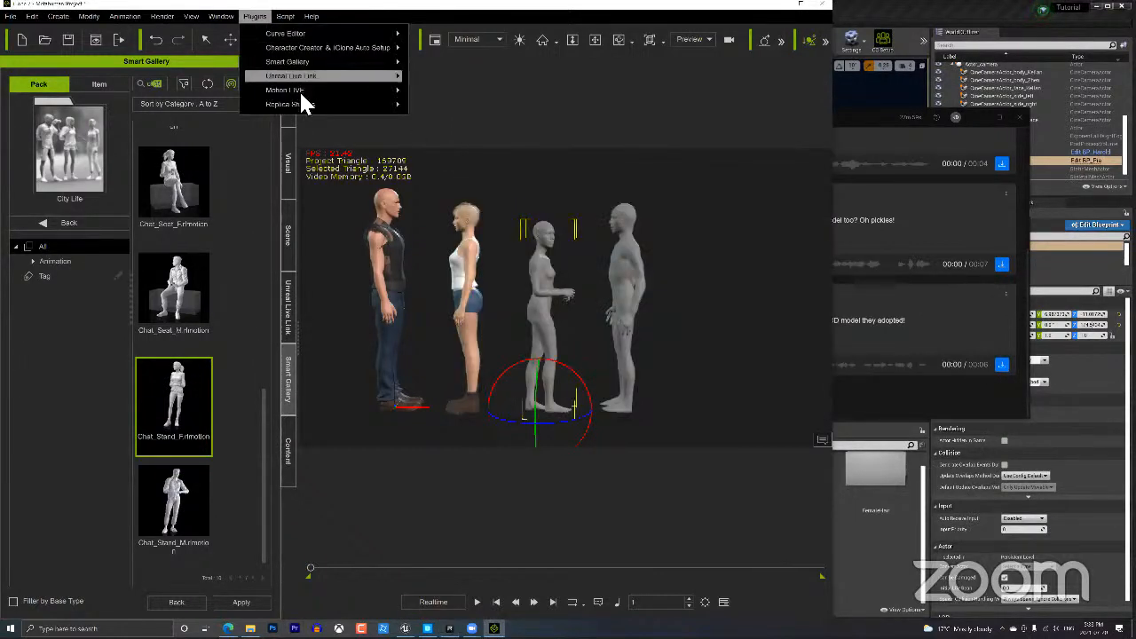
{"action": "mouse_move", "coordinate": [301, 101]}
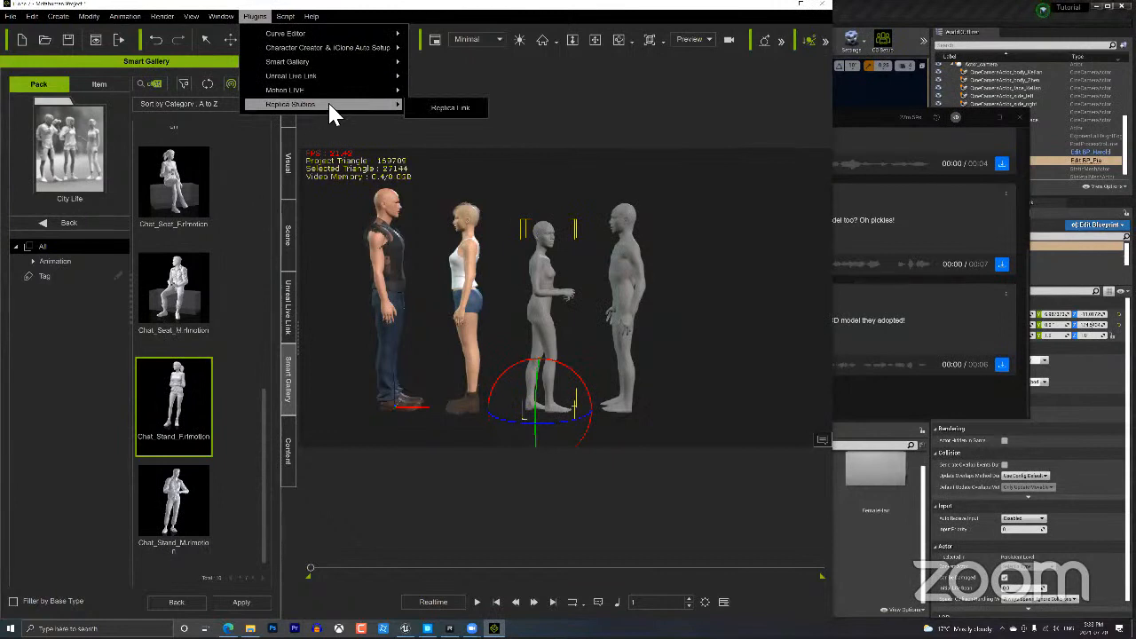
{"action": "left_click", "coordinate": [450, 105]}
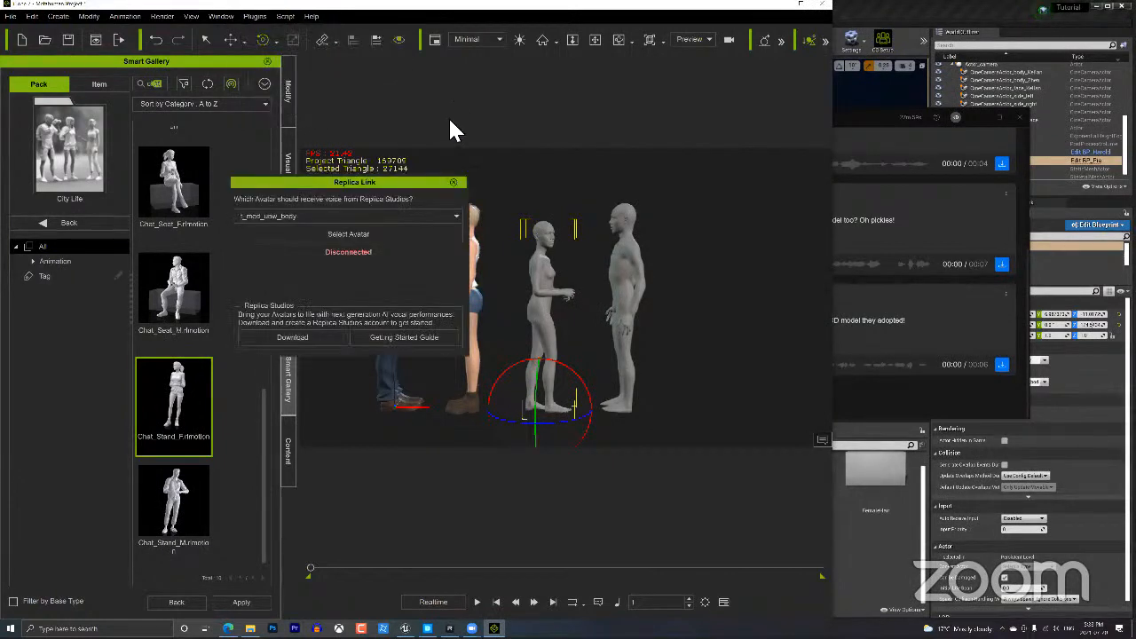
{"action": "left_click", "coordinate": [360, 217]}
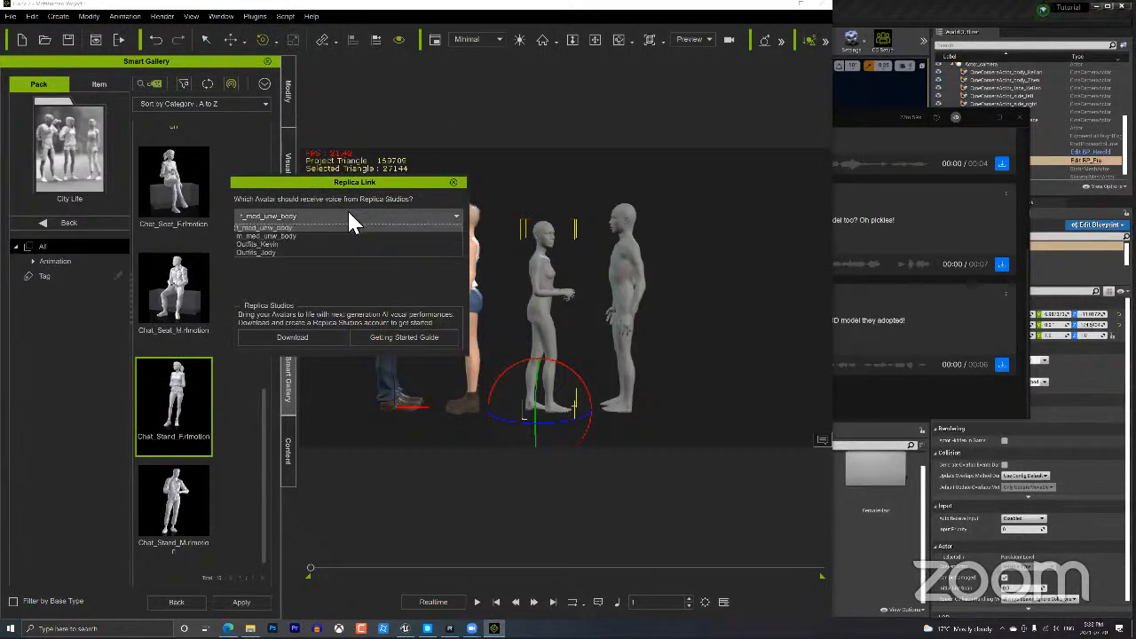
{"action": "left_click", "coordinate": [272, 252]}
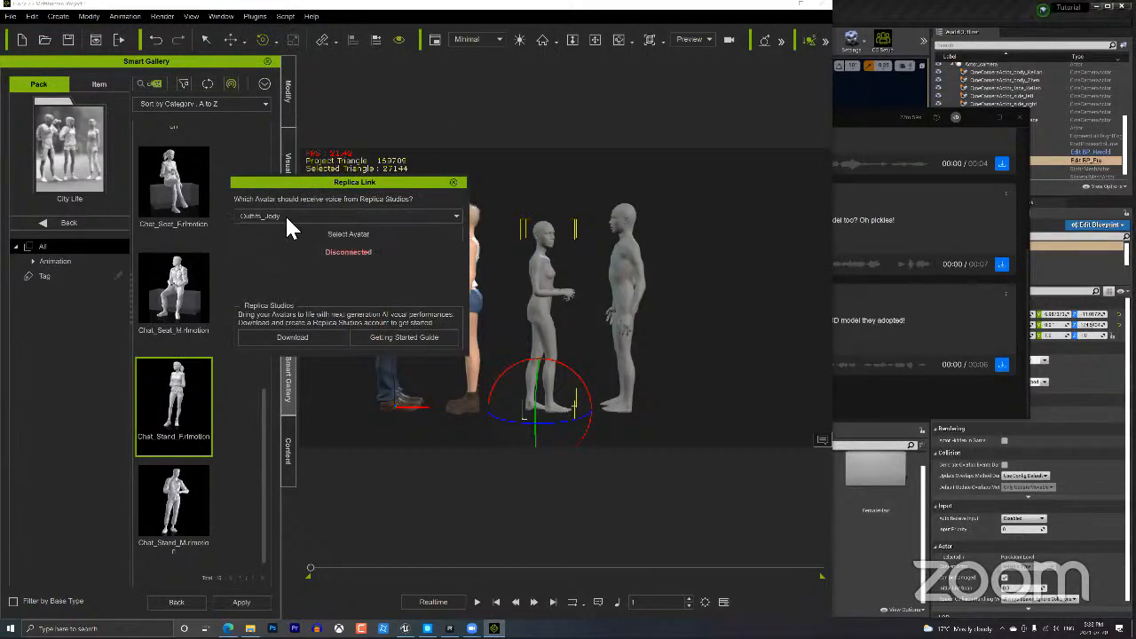
{"action": "left_click", "coordinate": [348, 236]}
{"action": "left_click", "coordinate": [861, 116]}
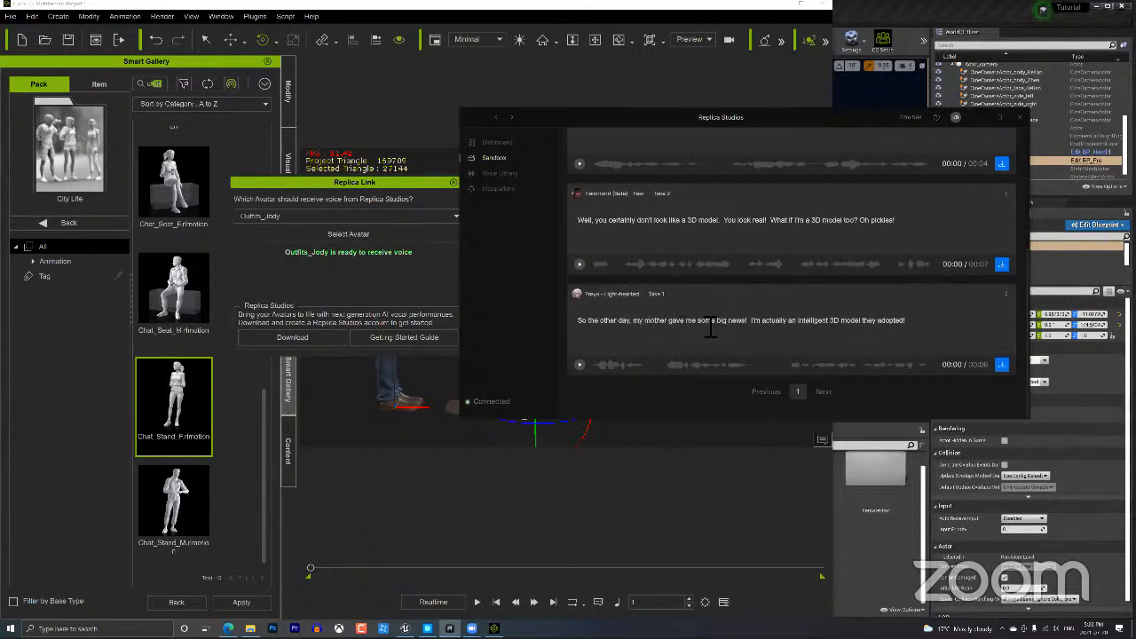
{"action": "left_click", "coordinate": [1004, 365]}
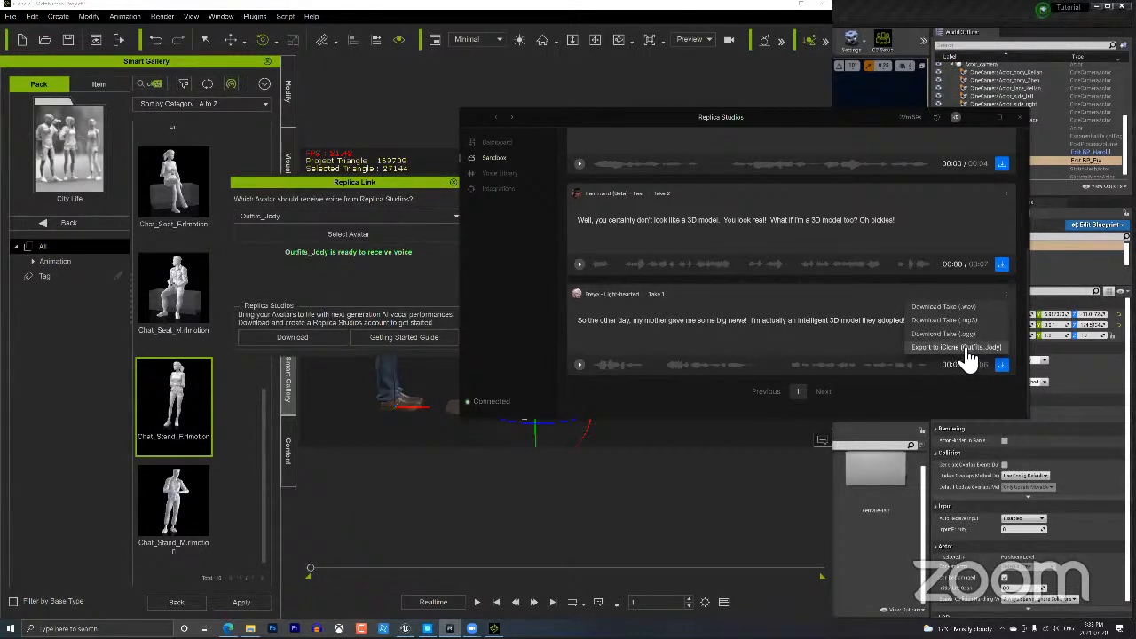
Export the take to iClone for Outfits_Jody and apply it with the Auto animation style.
{"action": "left_click", "coordinate": [961, 348]}
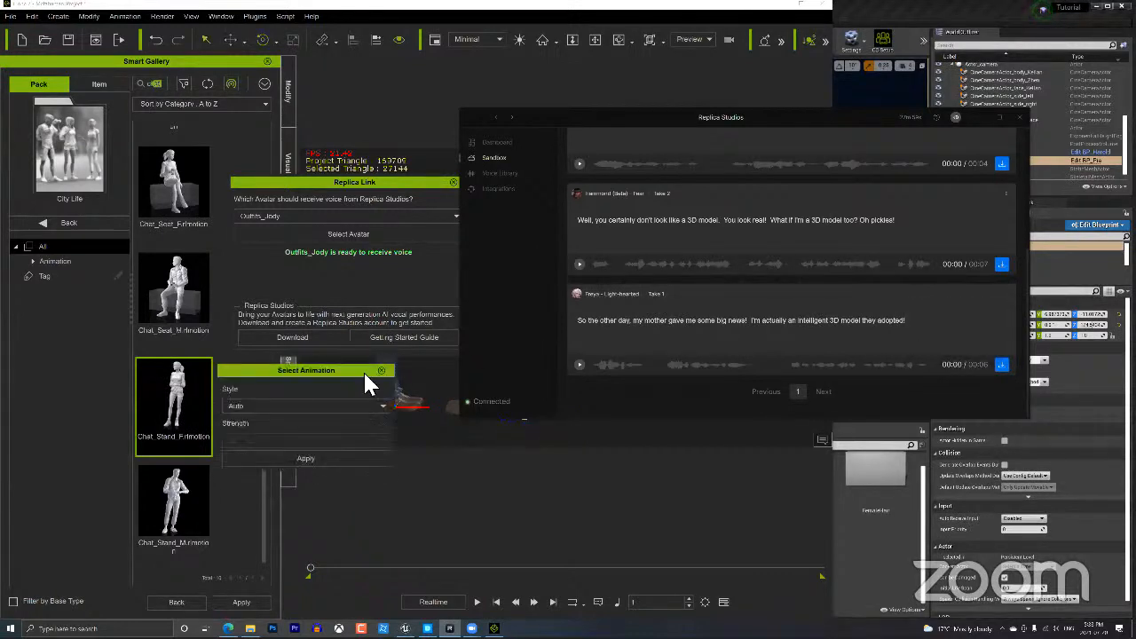
{"action": "left_click", "coordinate": [238, 400]}
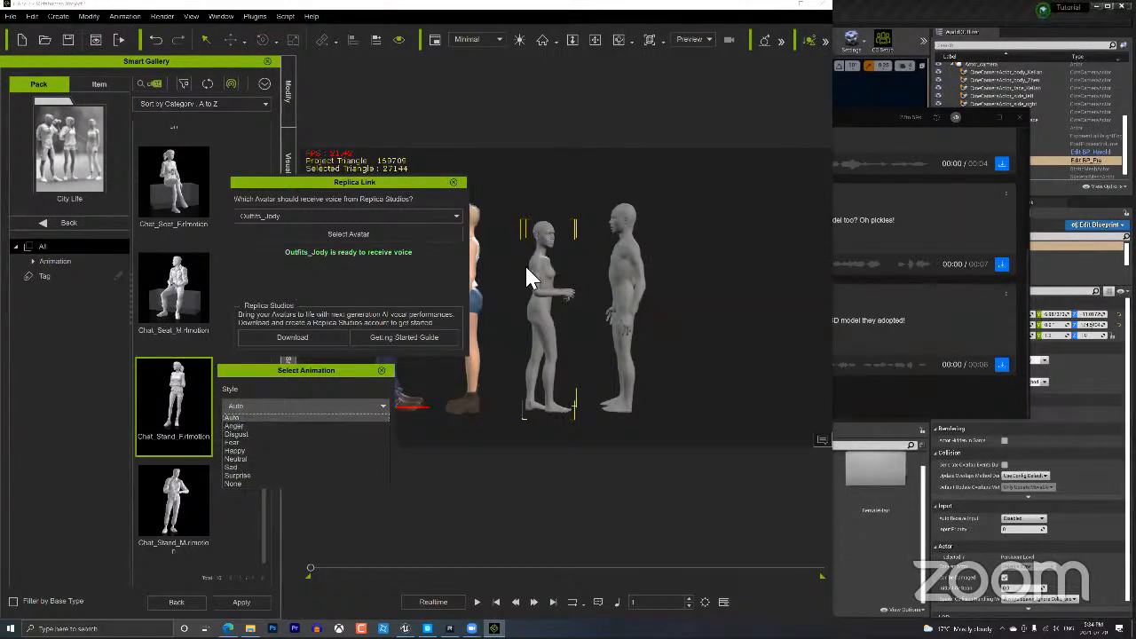
{"action": "left_click", "coordinate": [391, 182]}
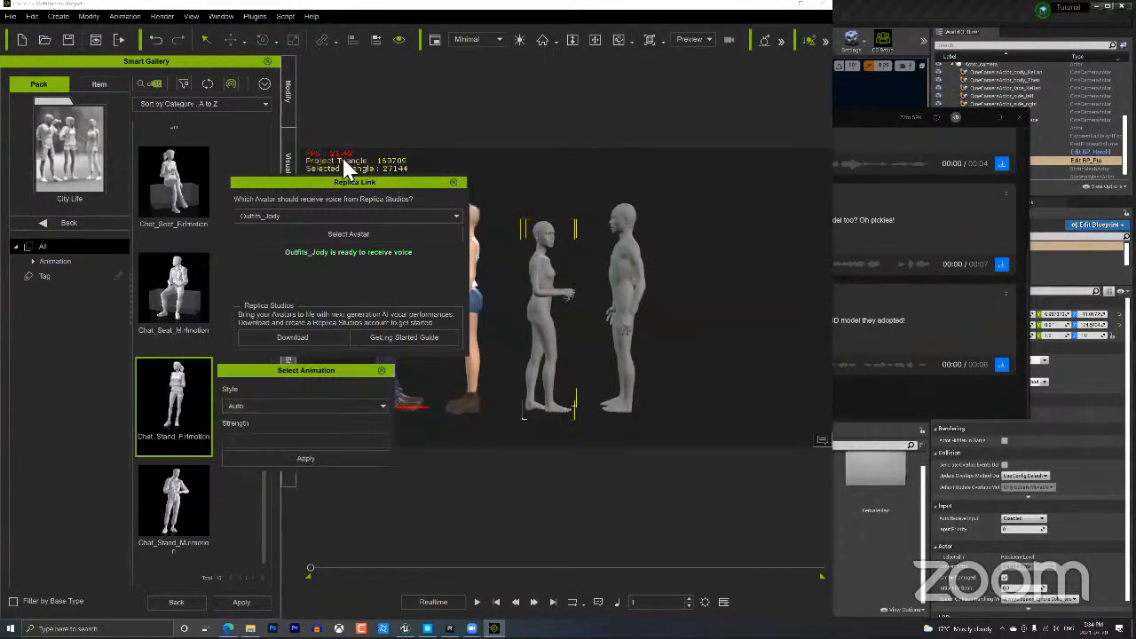
{"action": "left_click", "coordinate": [278, 404]}
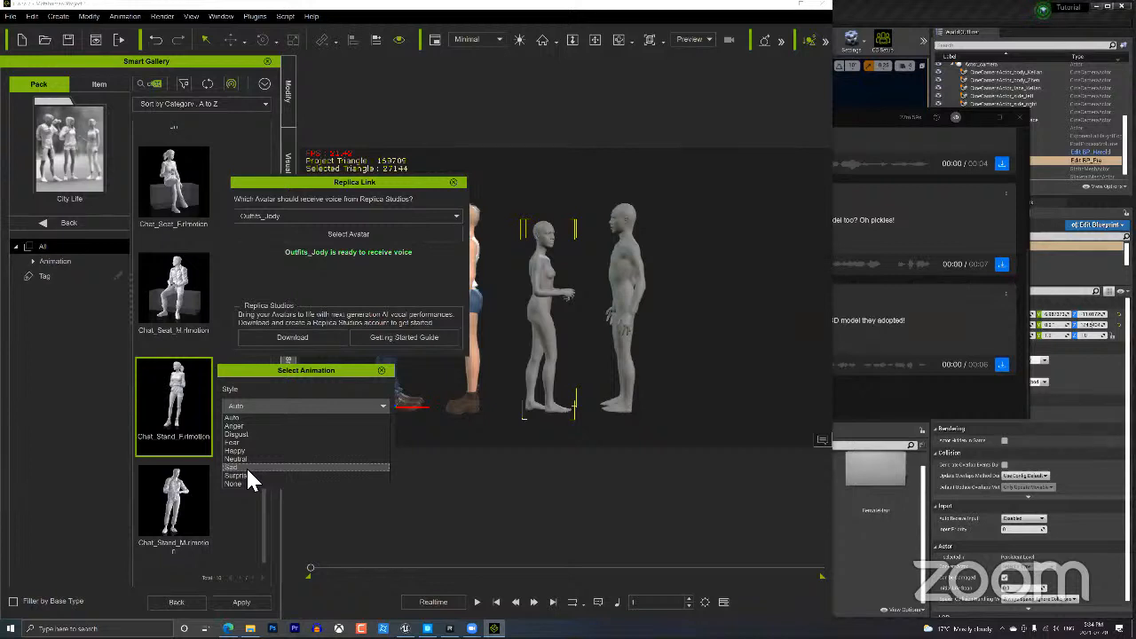
{"action": "left_click", "coordinate": [239, 416]}
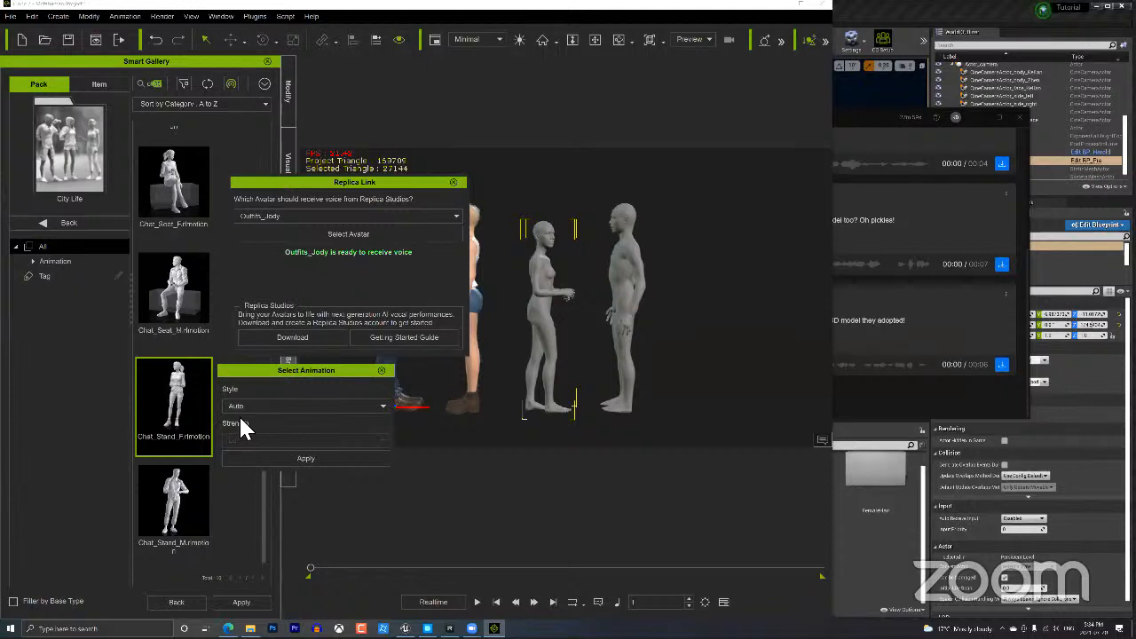
{"action": "left_click", "coordinate": [304, 459]}
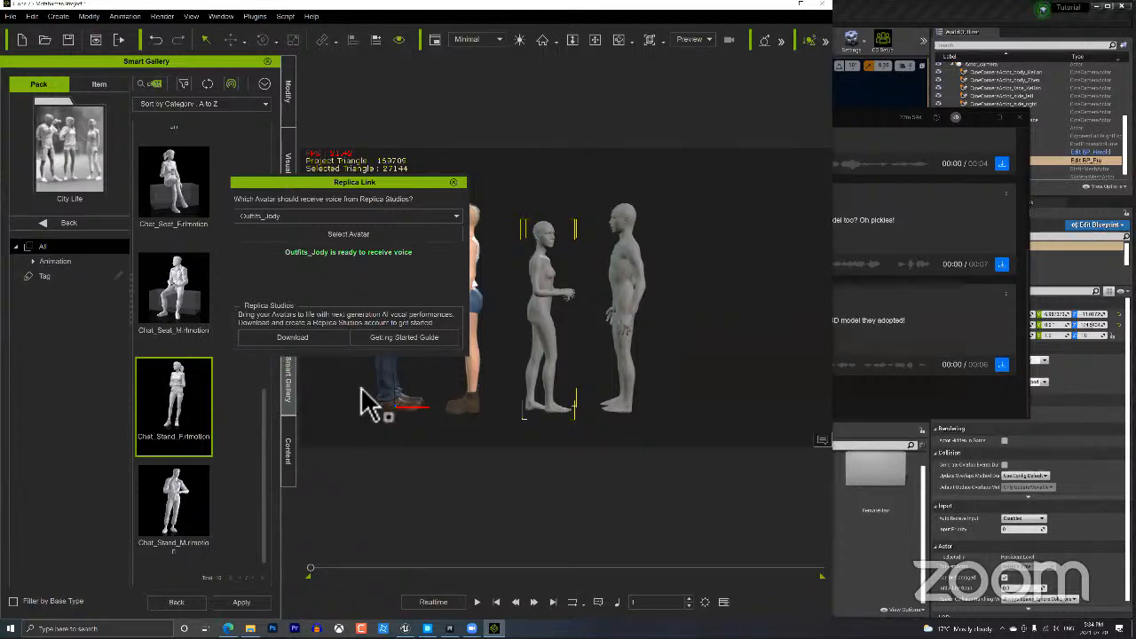
Select the jeans character and dock the Replica Link window into the left side panel.
{"action": "left_click", "coordinate": [360, 387]}
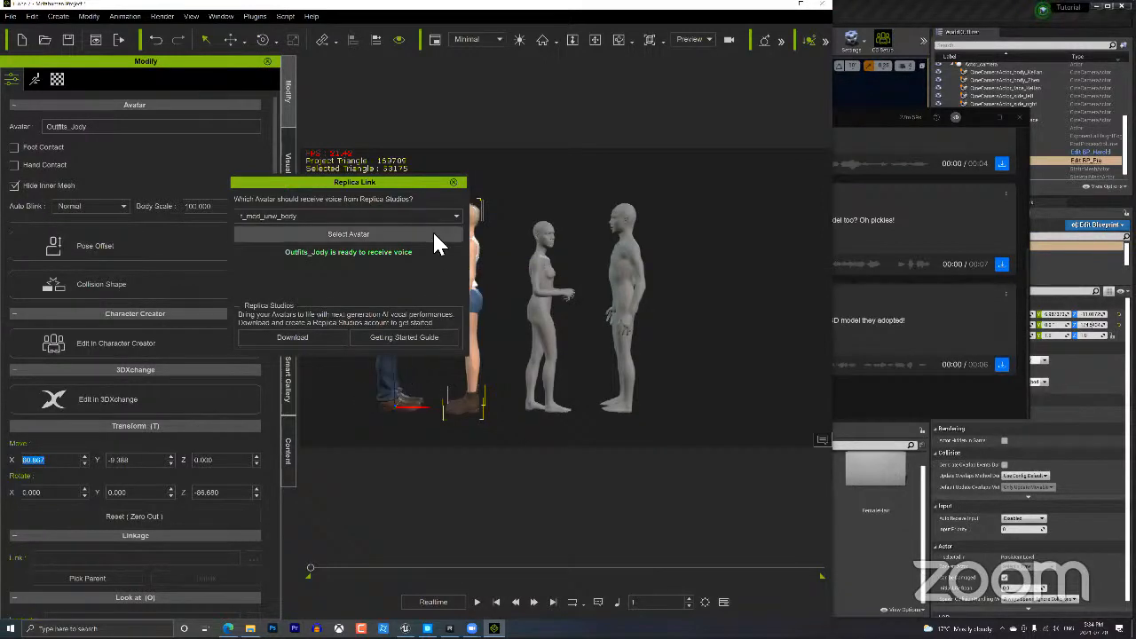
{"action": "left_click_drag", "start_coordinate": [431, 183], "coordinate": [208, 305]}
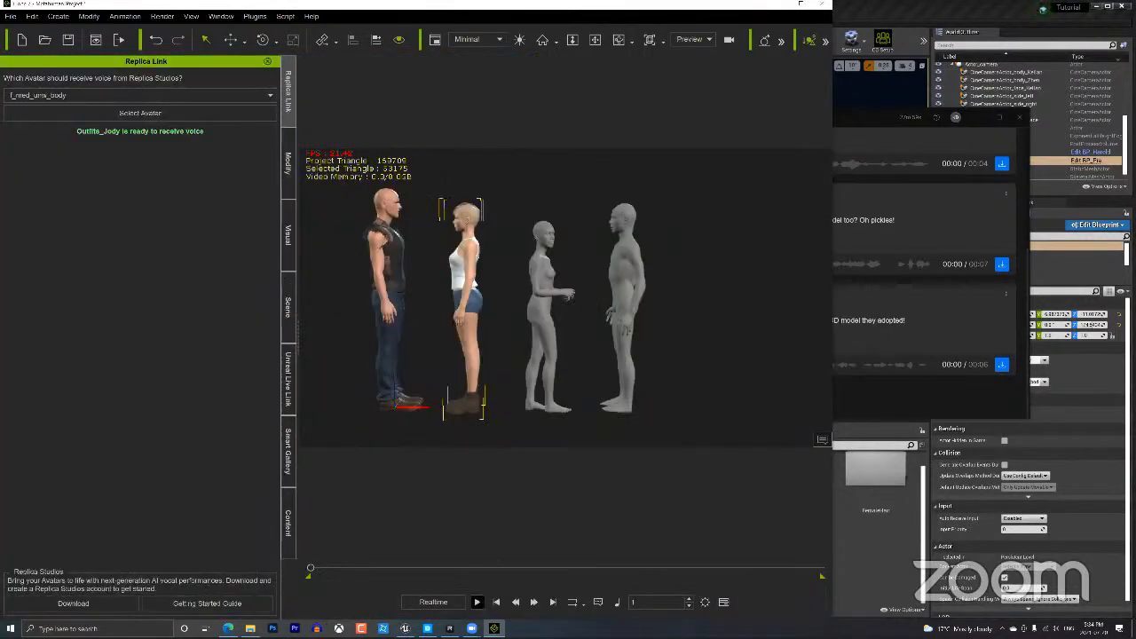
Frame a front close-up of the blonde character's face.
{"action": "left_click", "coordinate": [478, 603]}
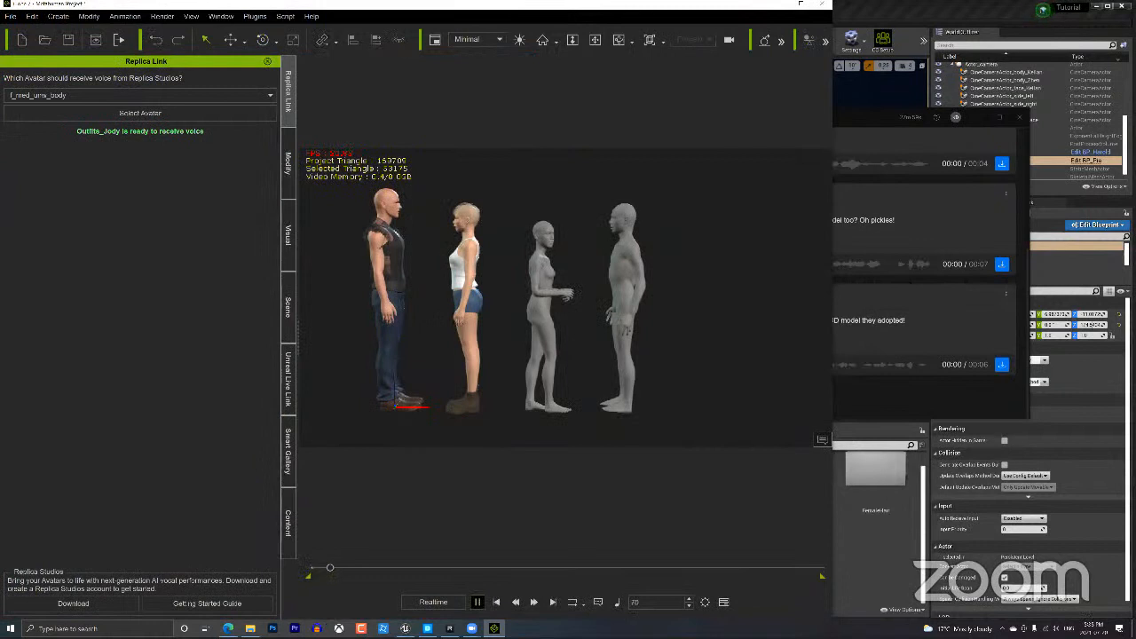
{"action": "left_click", "coordinate": [496, 603]}
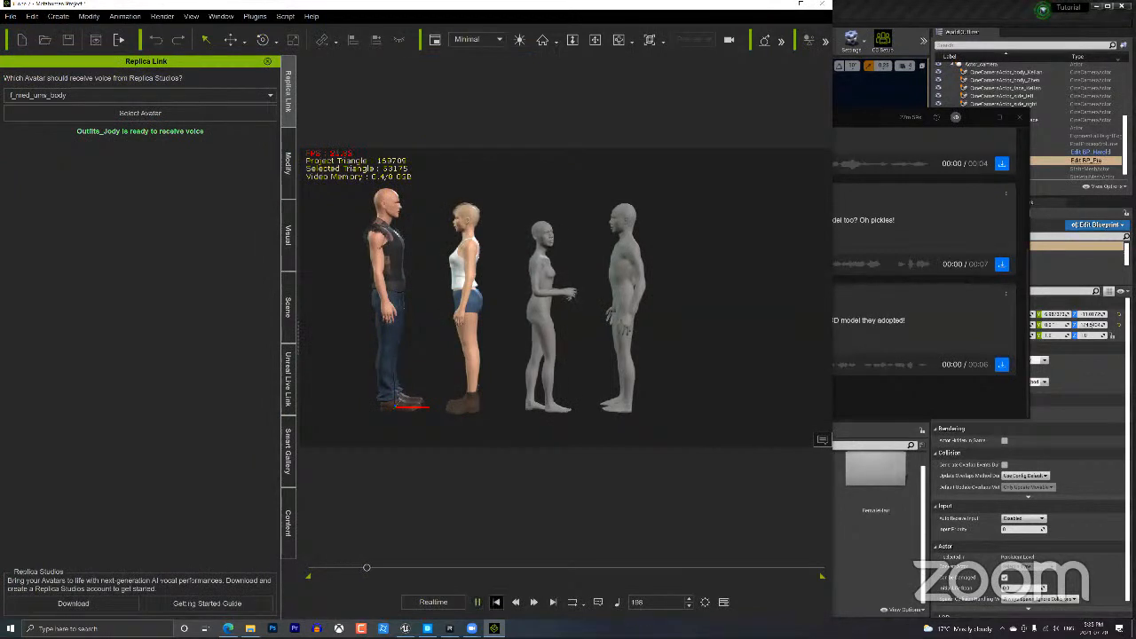
{"action": "left_click", "coordinate": [468, 282]}
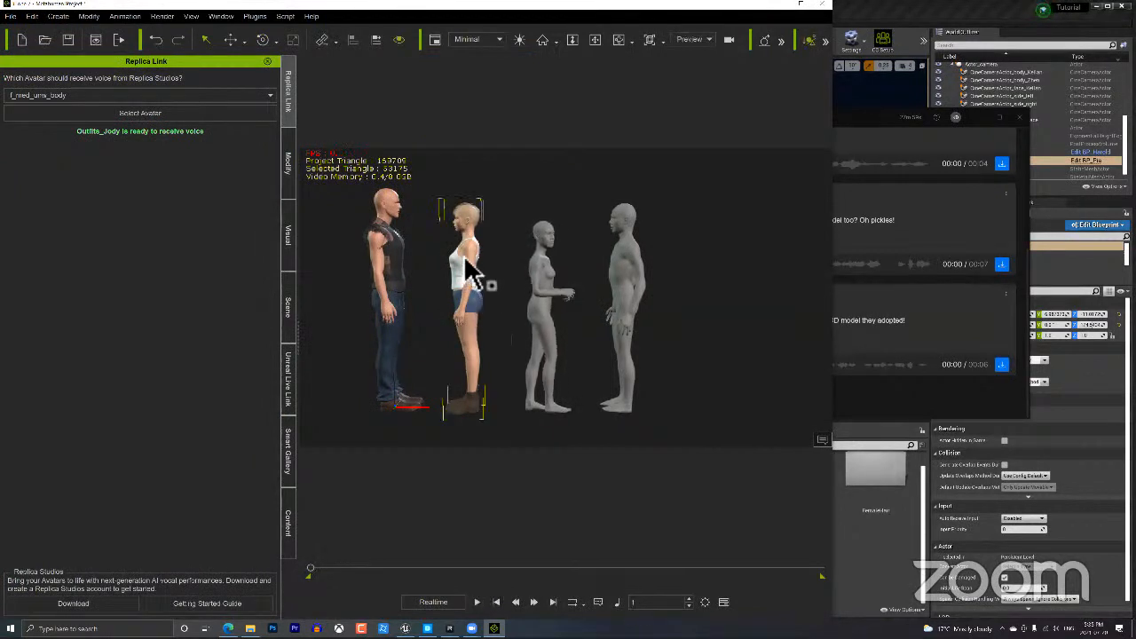
{"action": "key", "text": "Home"}
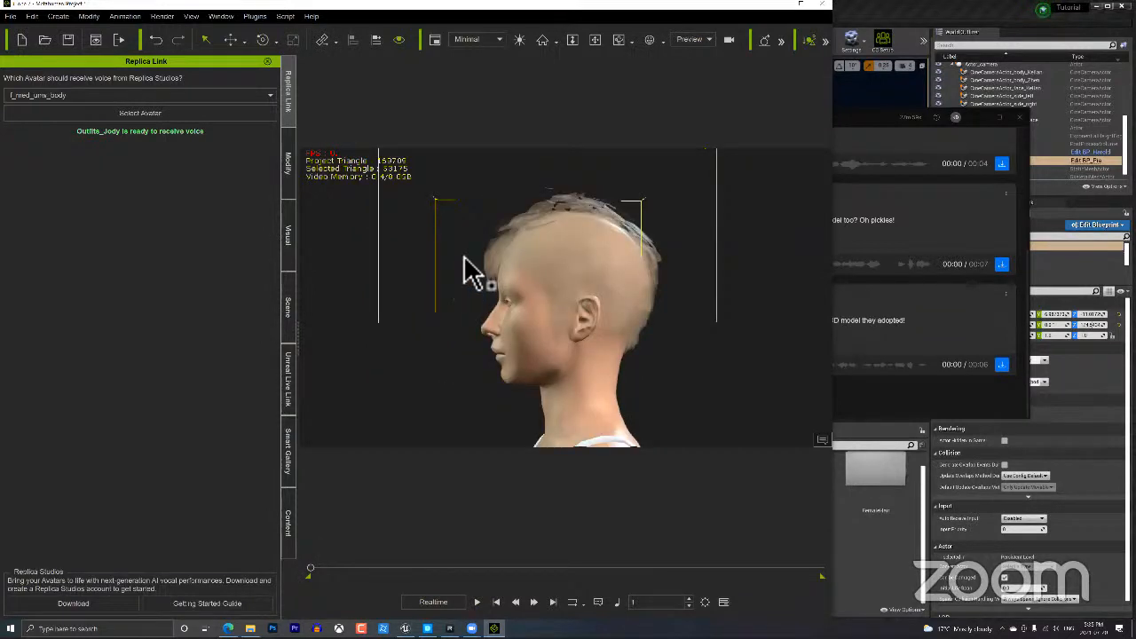
{"action": "right_click_drag", "start_coordinate": [510, 351], "coordinate": [842, 371]}
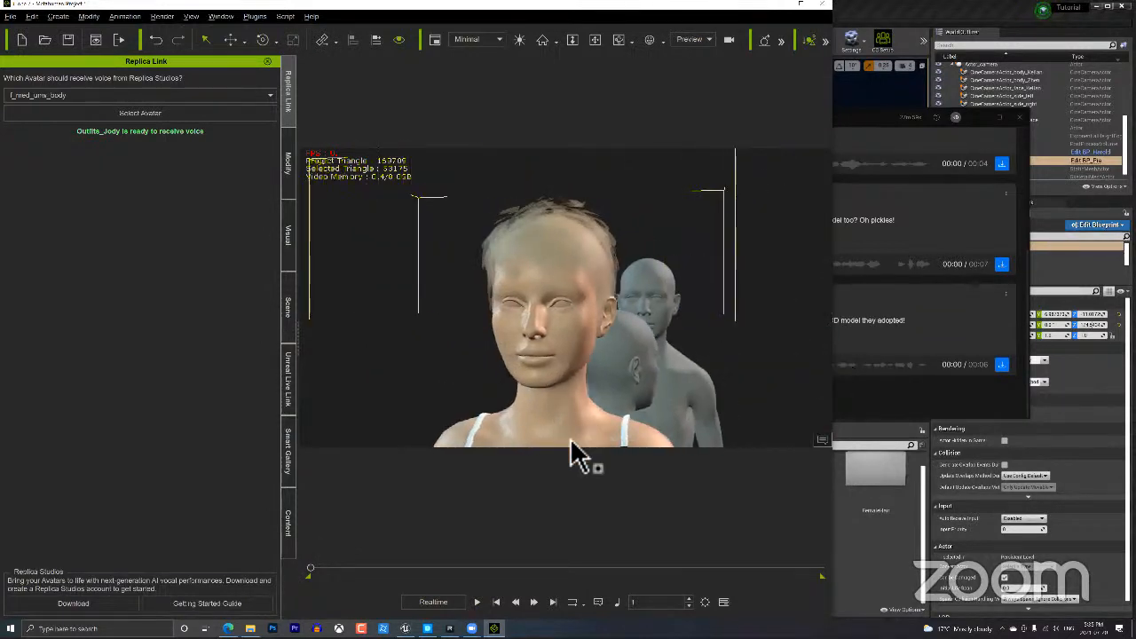
Play her lip-synced voice line, then rewind to frame 1.
{"action": "left_click", "coordinate": [477, 602]}
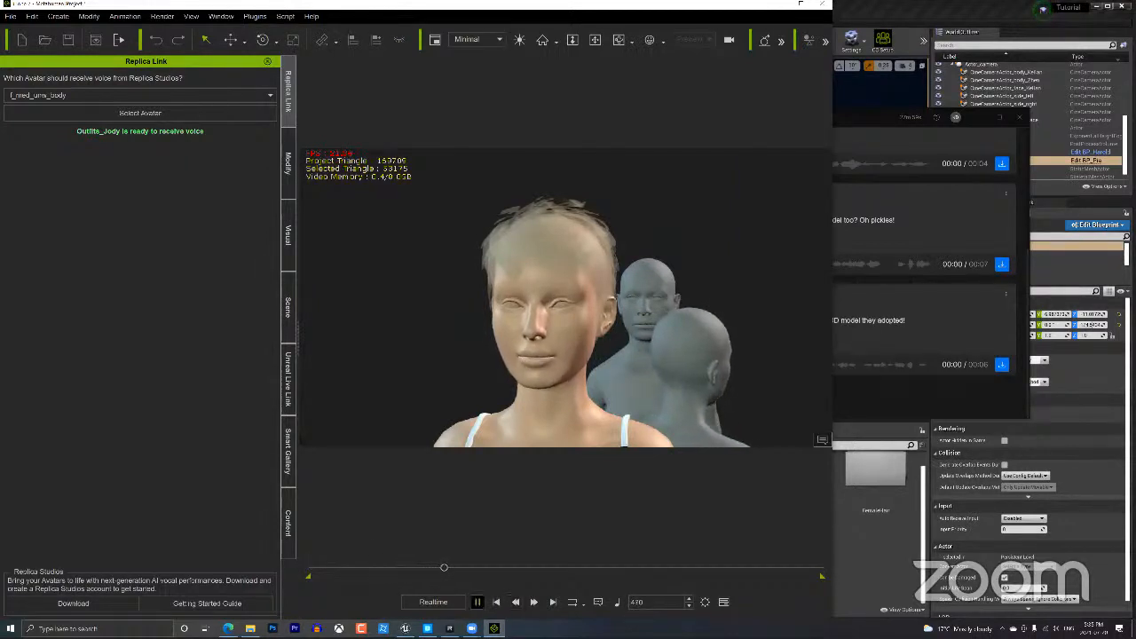
{"action": "left_click", "coordinate": [478, 601]}
{"action": "left_click", "coordinate": [497, 602]}
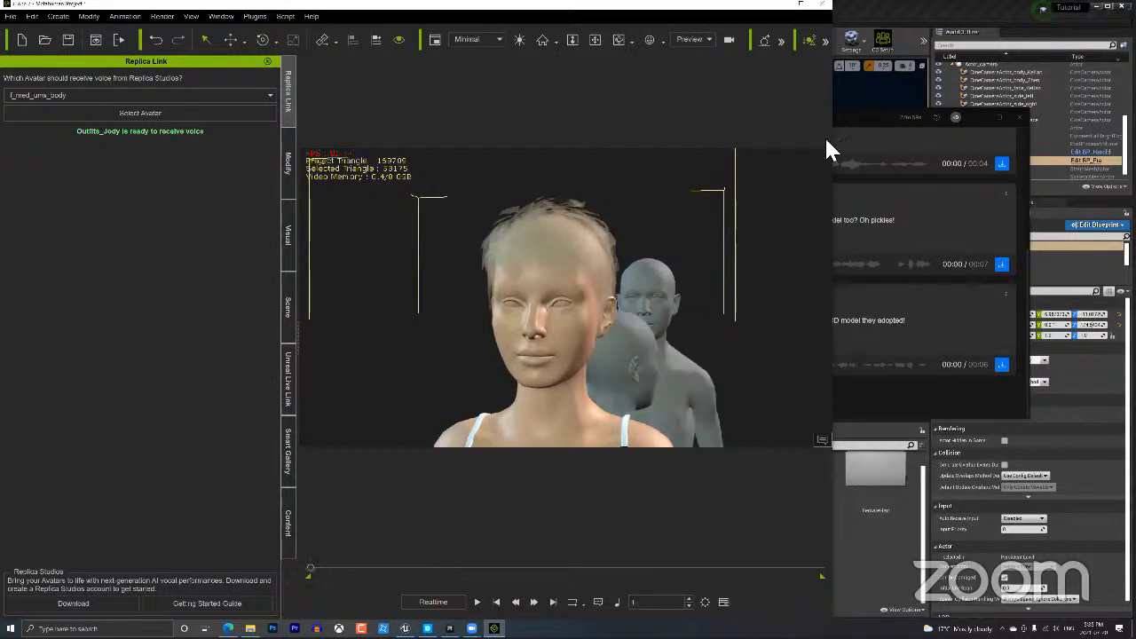
Maximize the iClone window and raise display quality from Minimal to High.
{"action": "left_click", "coordinate": [809, 5]}
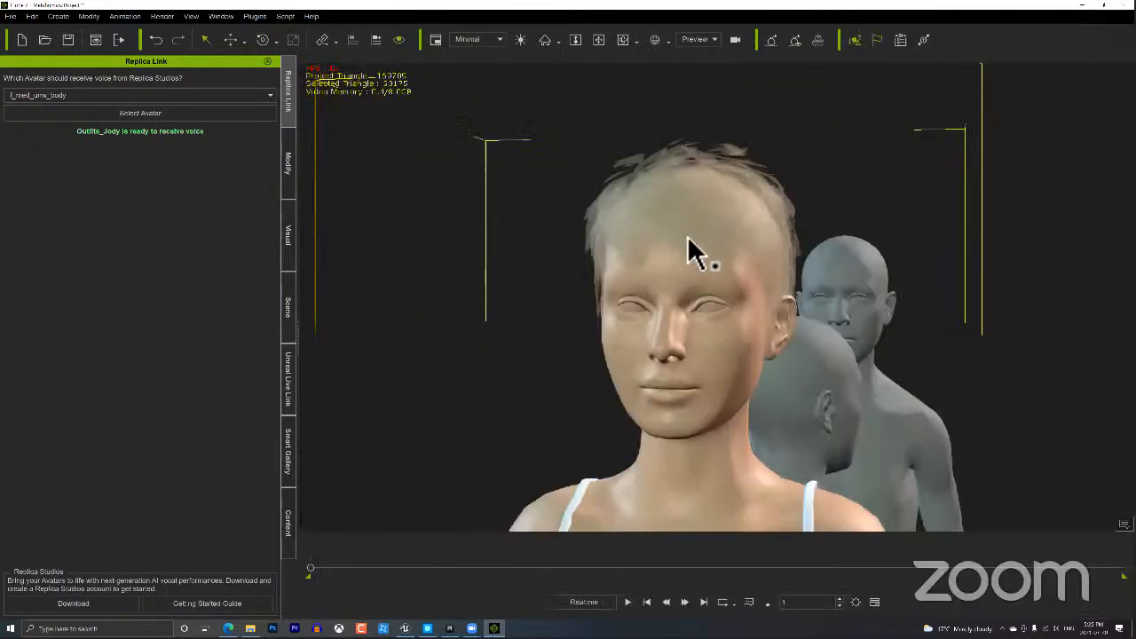
{"action": "left_click", "coordinate": [500, 39]}
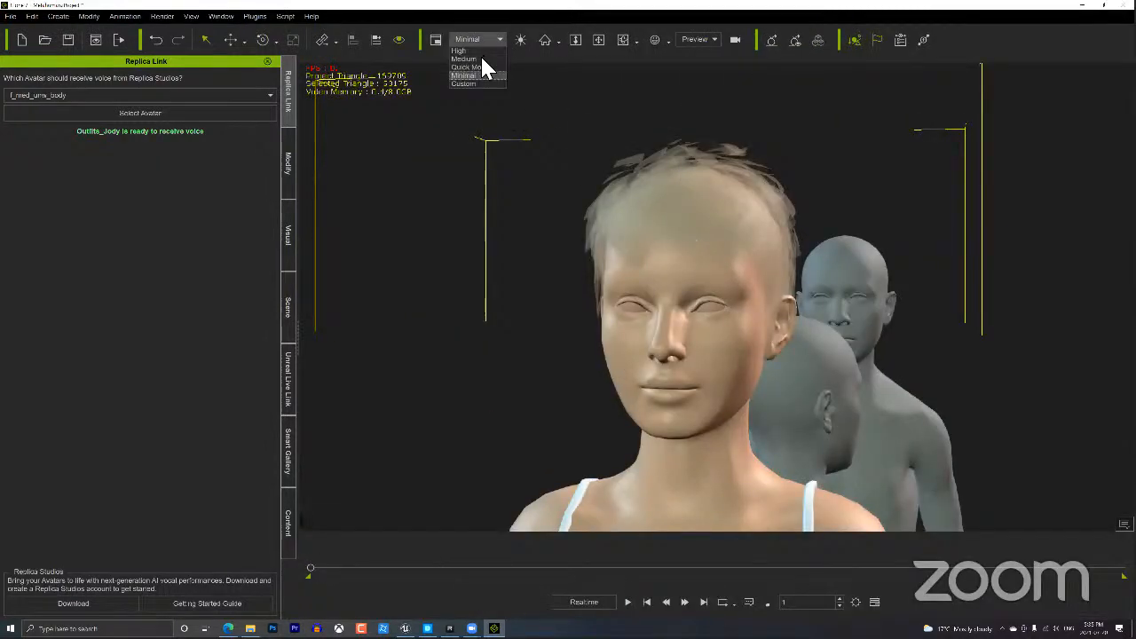
{"action": "left_click", "coordinate": [480, 50]}
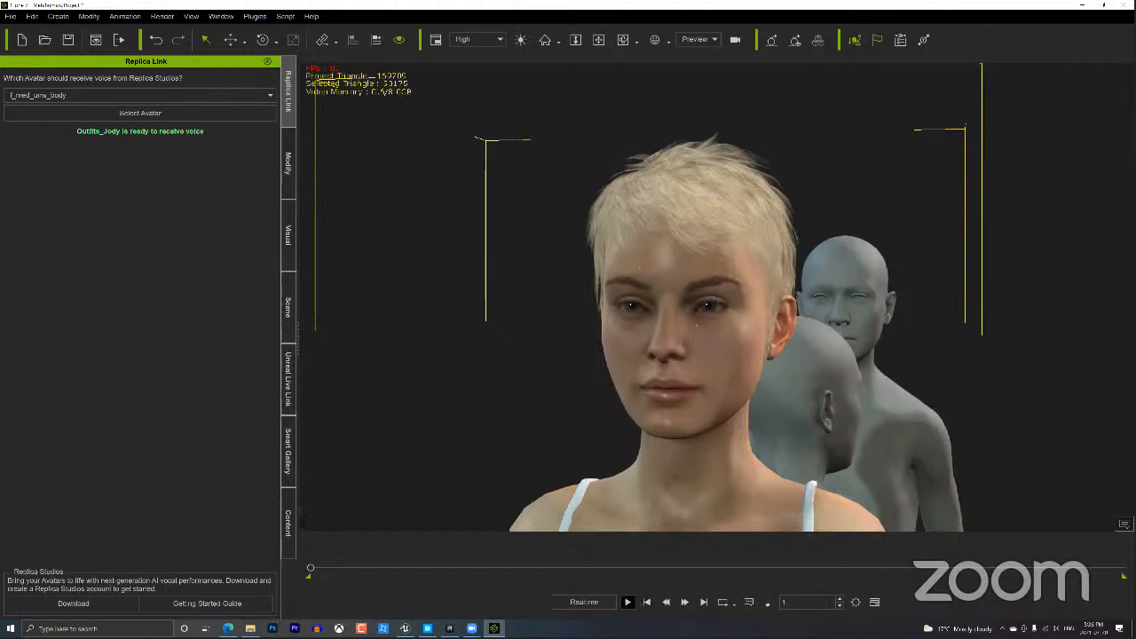
Play the talking animation, then show Outfits_Jody's Viseme and Expression tracks in the Timeline.
{"action": "left_click", "coordinate": [628, 602]}
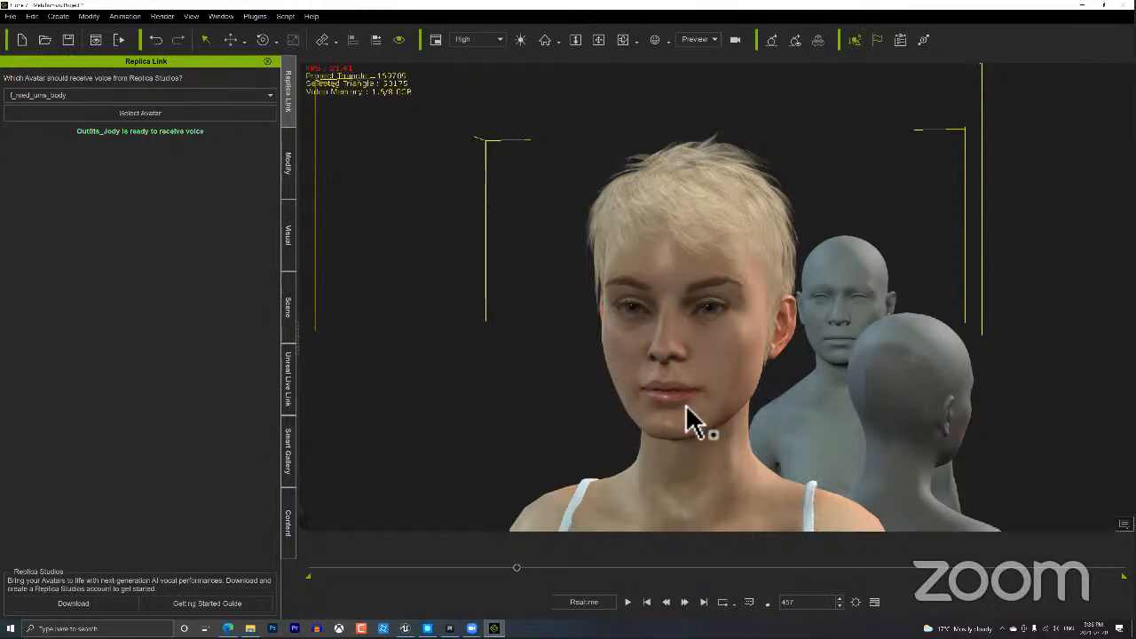
{"action": "key", "text": "F3"}
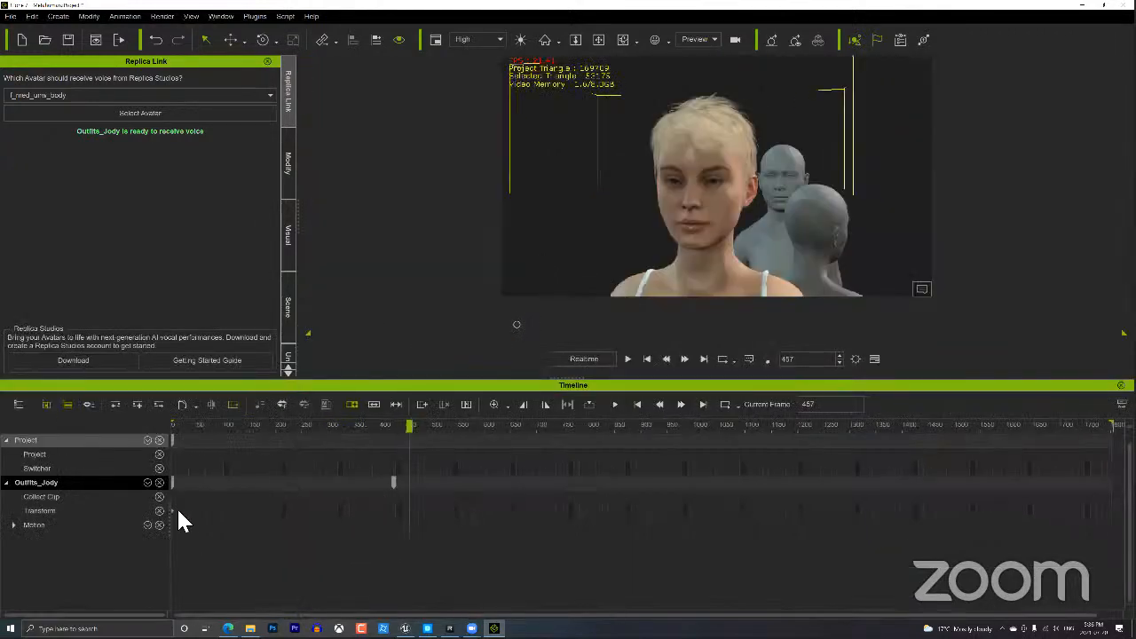
{"action": "left_click", "coordinate": [147, 483]}
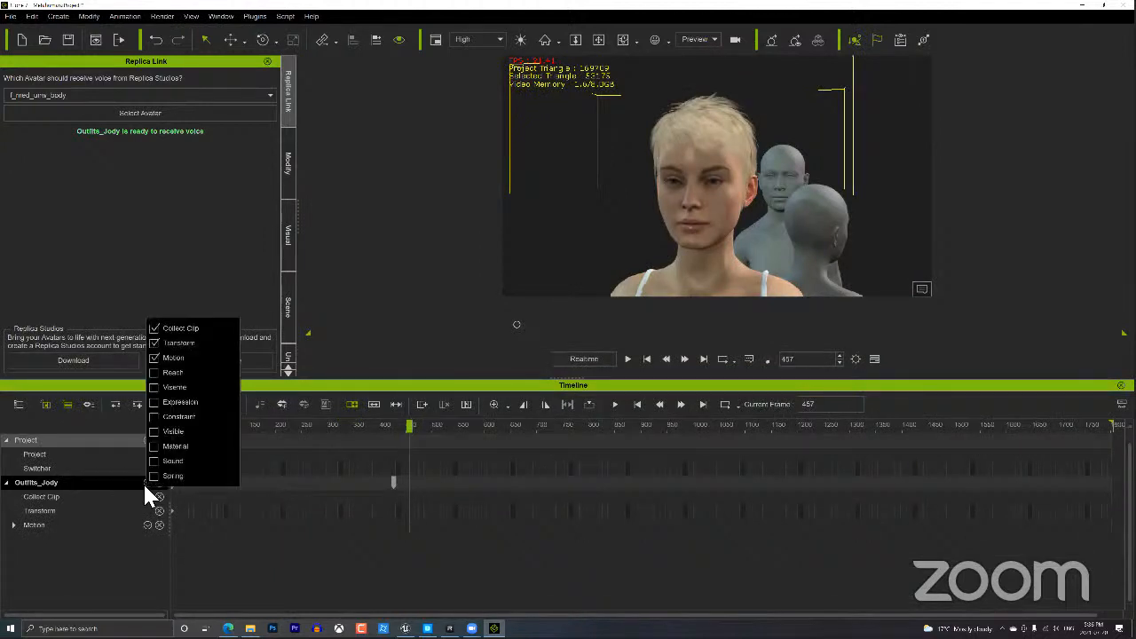
{"action": "left_click", "coordinate": [155, 388]}
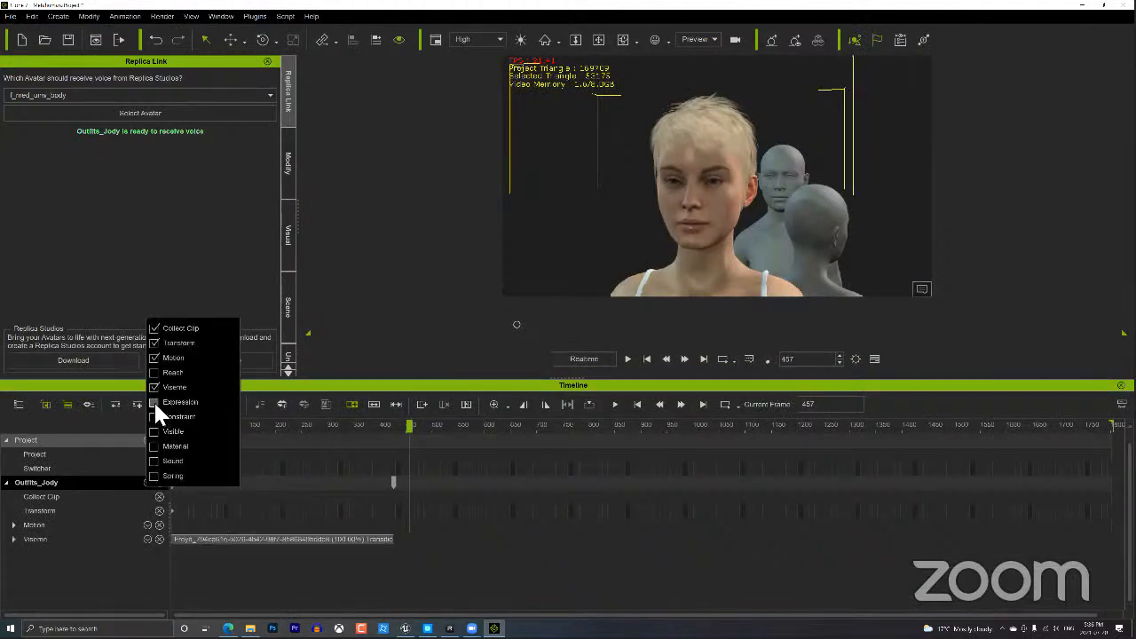
{"action": "left_click", "coordinate": [154, 402]}
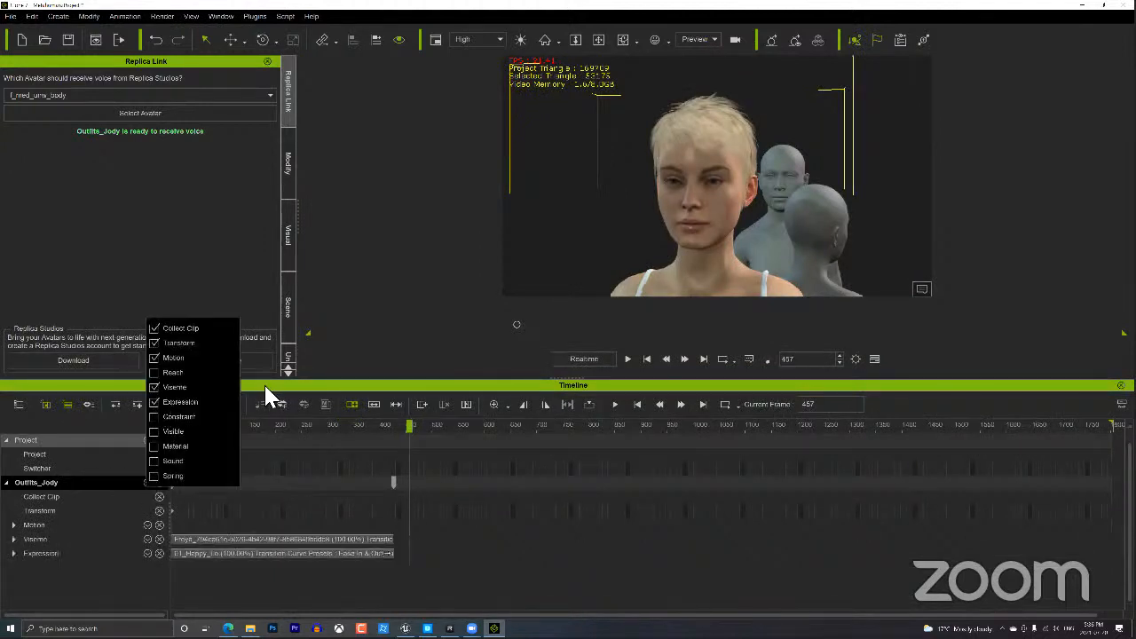
Expand the Viseme track and step the playhead through the words 'the', 'other', 'day'.
{"action": "left_click", "coordinate": [13, 539]}
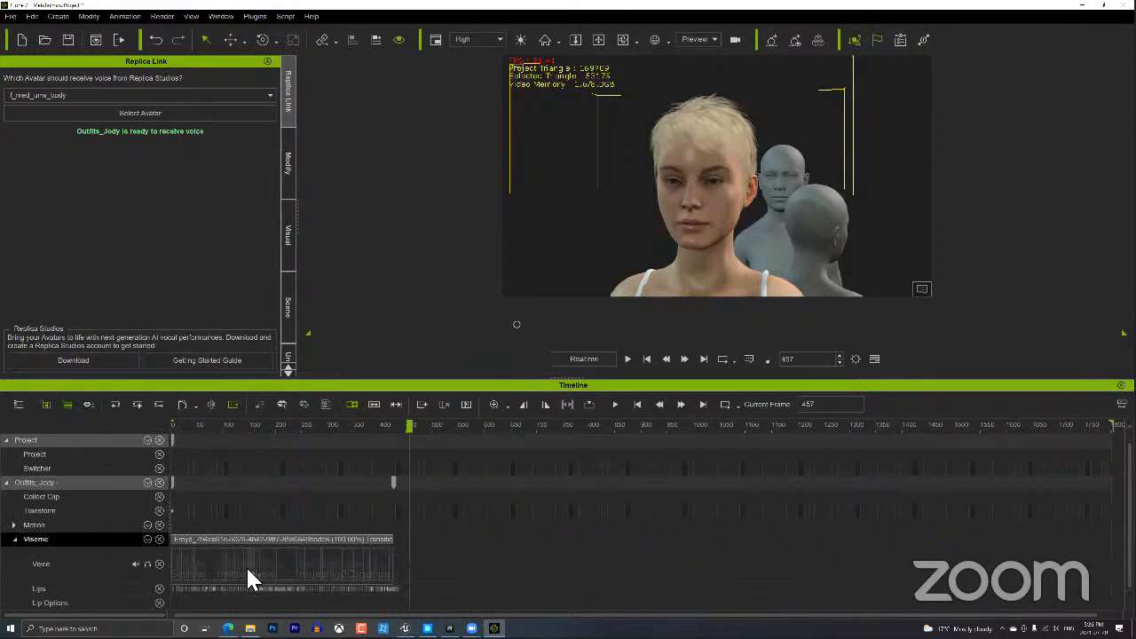
{"action": "scroll", "coordinate": [246, 566], "scroll_direction": "up", "scroll_amount": 5}
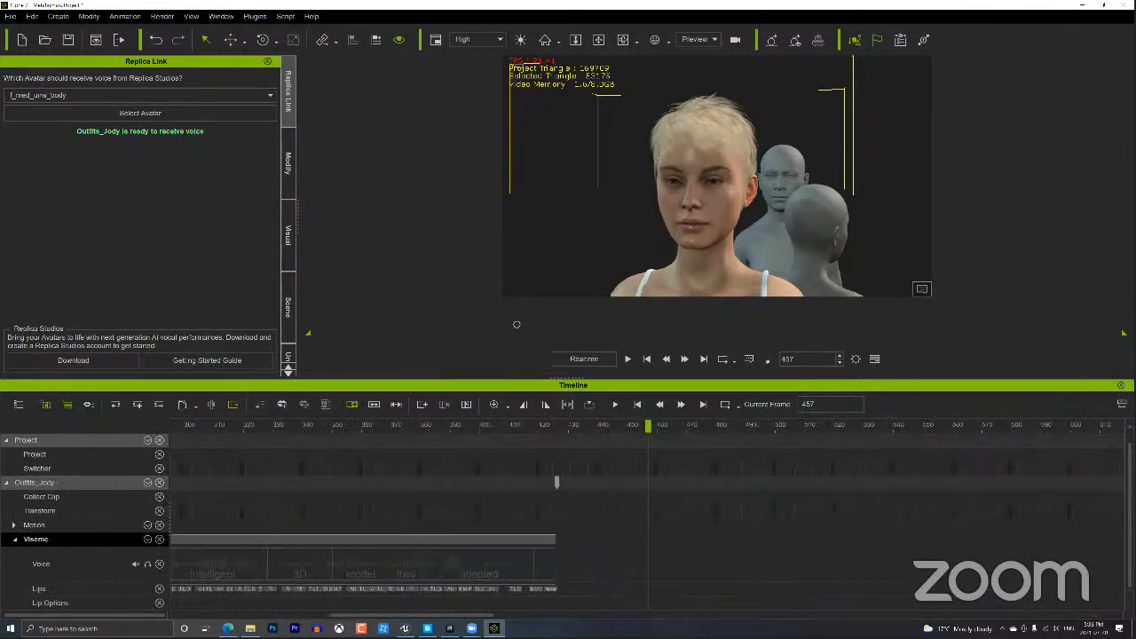
{"action": "left_click_drag", "start_coordinate": [400, 615], "coordinate": [245, 615]}
{"action": "left_click", "coordinate": [243, 566]}
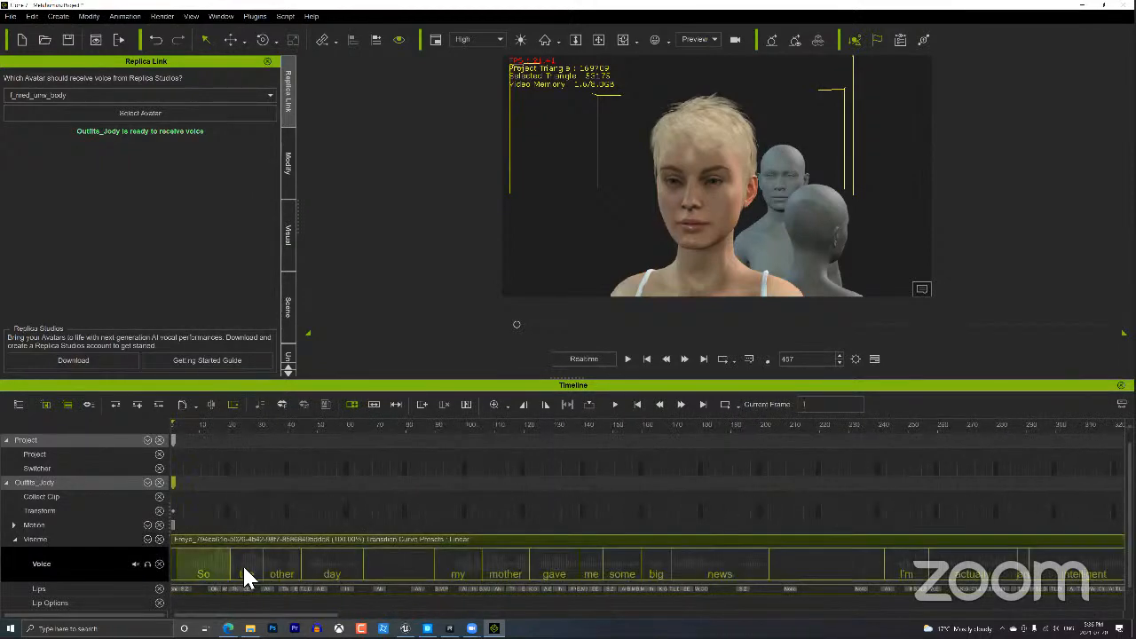
{"action": "left_click", "coordinate": [257, 565]}
{"action": "left_click", "coordinate": [283, 563]}
{"action": "left_click", "coordinate": [348, 566]}
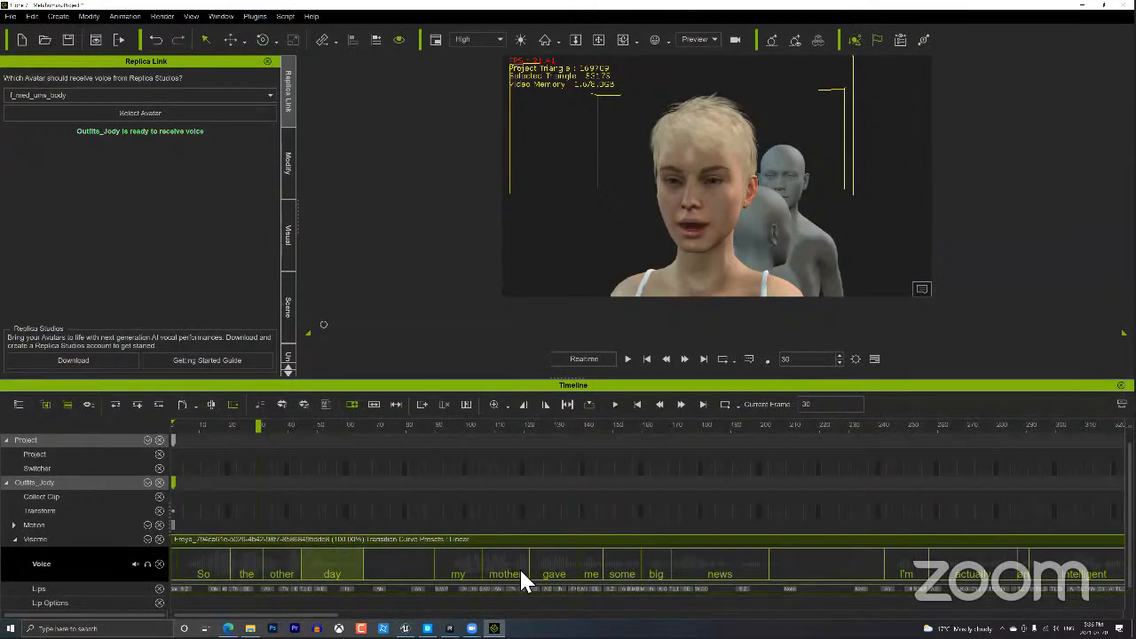
{"action": "scroll", "coordinate": [493, 589], "scroll_direction": "down", "scroll_amount": 1}
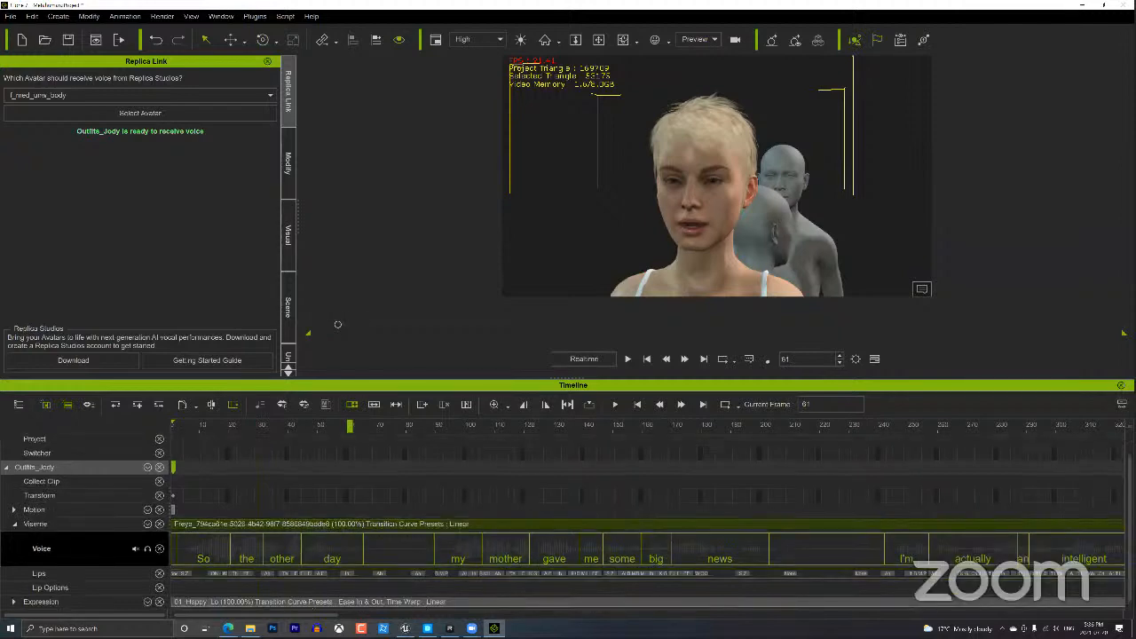
{"action": "mouse_move", "coordinate": [302, 615]}
{"action": "left_mouse_down"}
{"action": "mouse_move", "coordinate": [462, 615]}
{"action": "mouse_move", "coordinate": [301, 615]}
{"action": "left_mouse_up"}
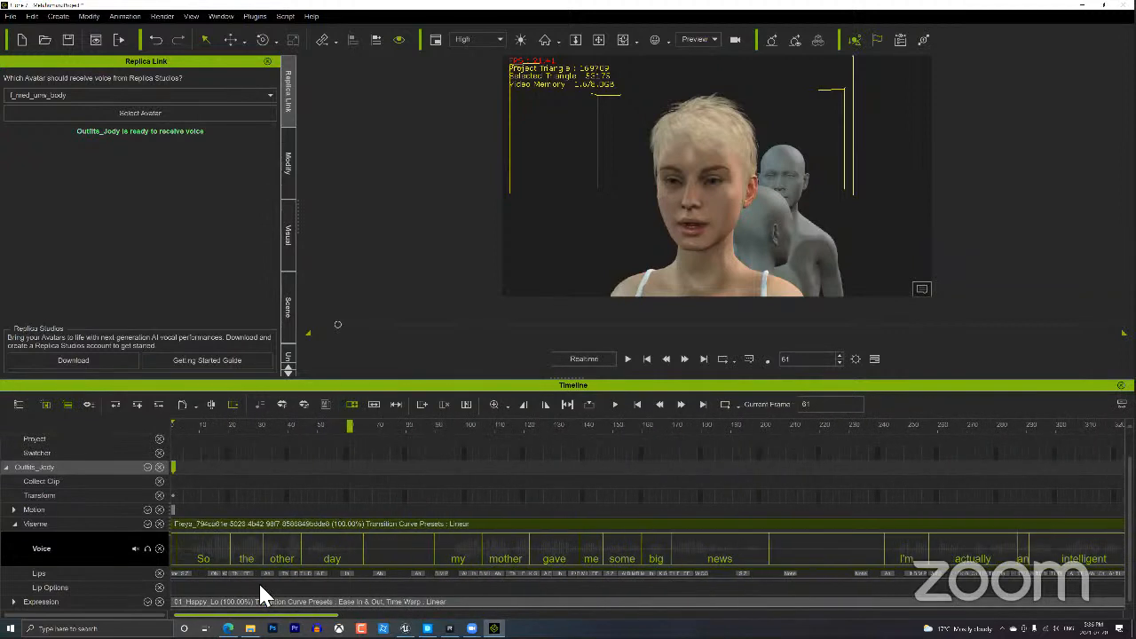
{"action": "left_click", "coordinate": [283, 525]}
{"action": "right_click", "coordinate": [283, 525]}
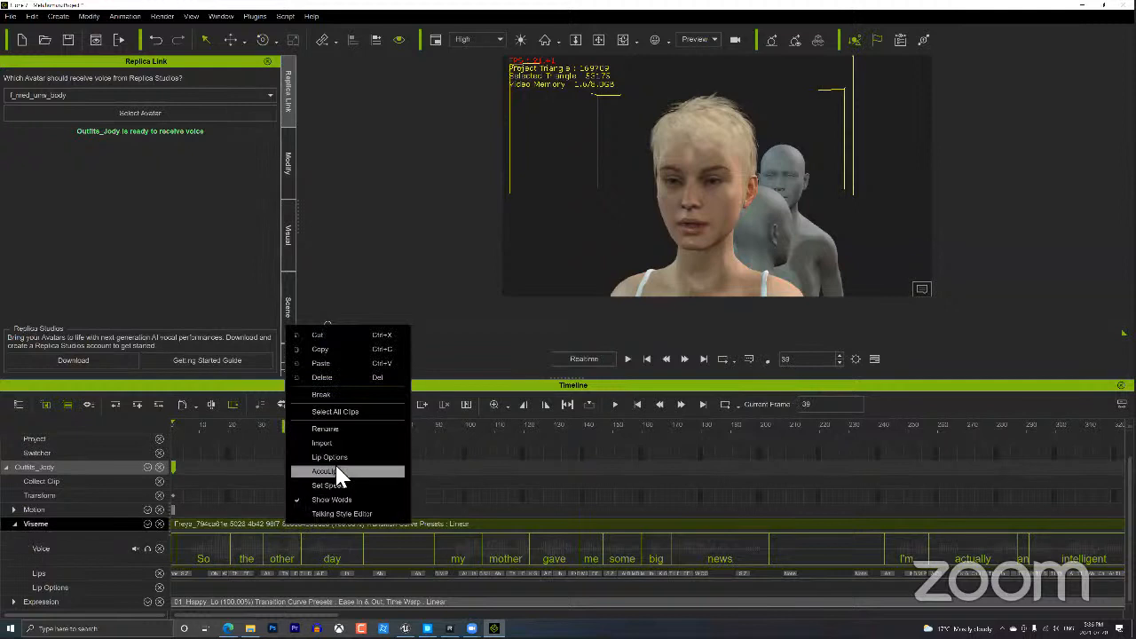
{"action": "left_click", "coordinate": [337, 471]}
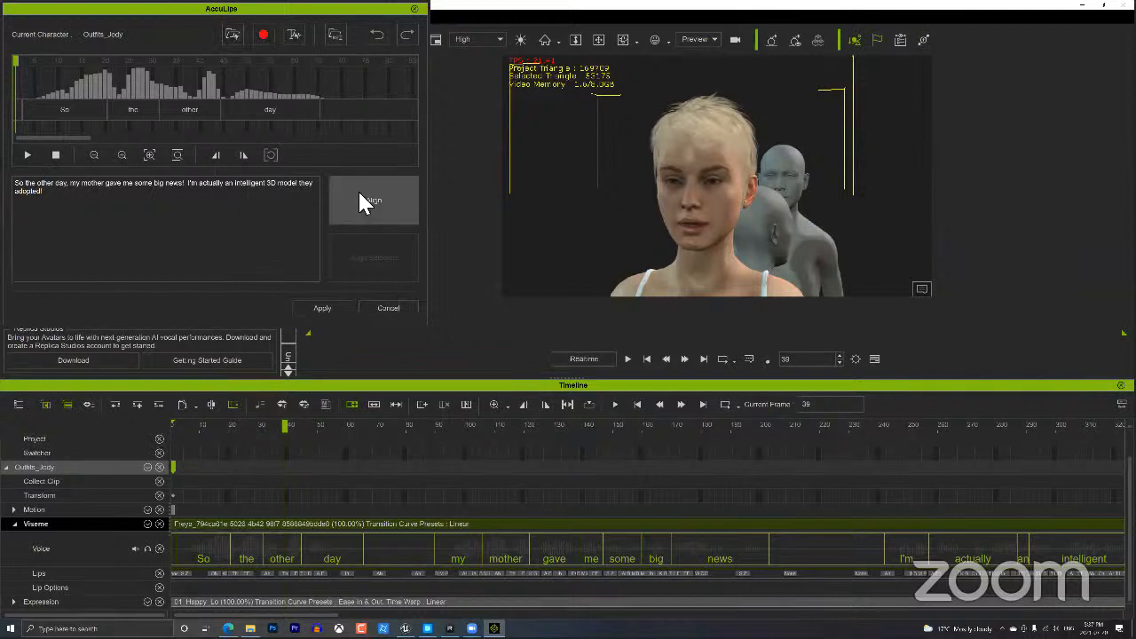
{"action": "left_click", "coordinate": [404, 307]}
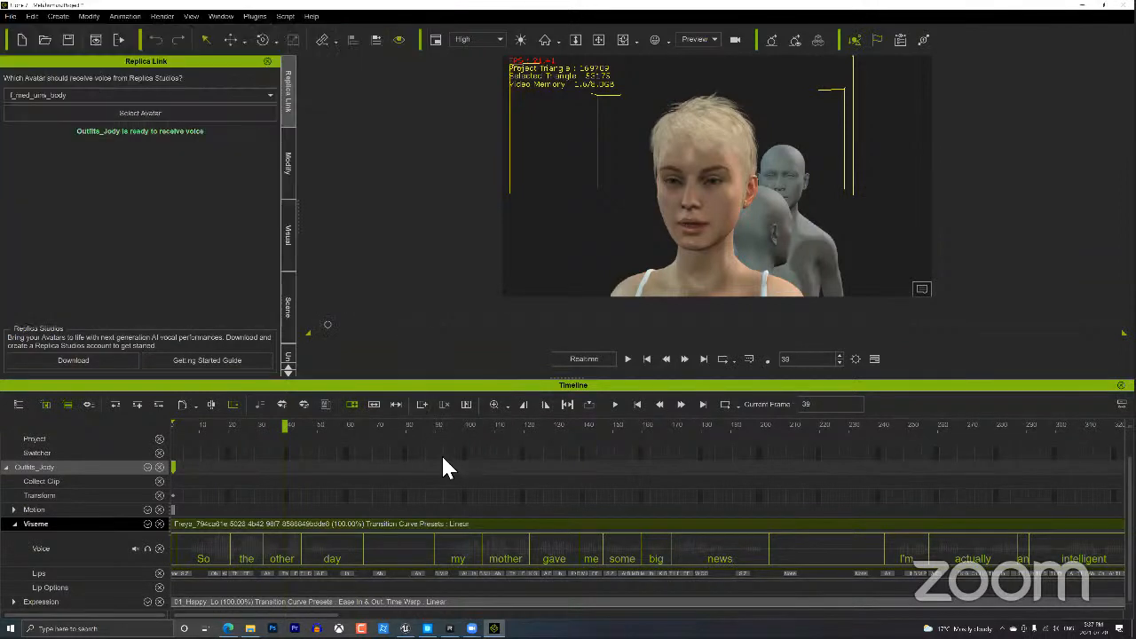
Open the Talking Style Editor on the Viseme clip and audition the Type_Whispering style.
{"action": "right_click", "coordinate": [391, 527]}
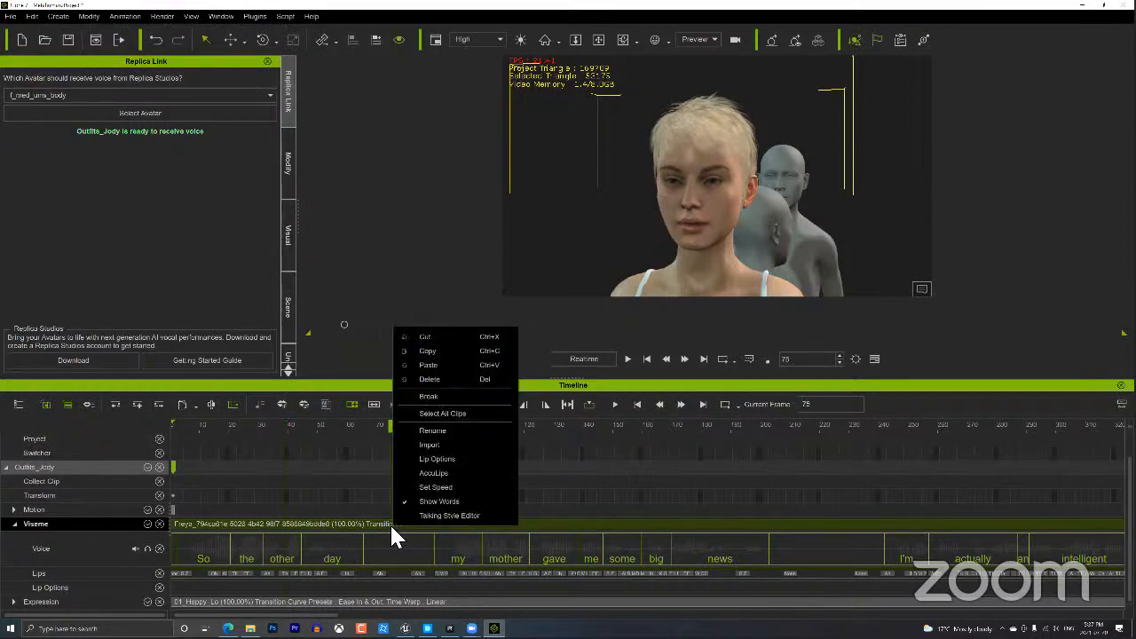
{"action": "left_click", "coordinate": [449, 515]}
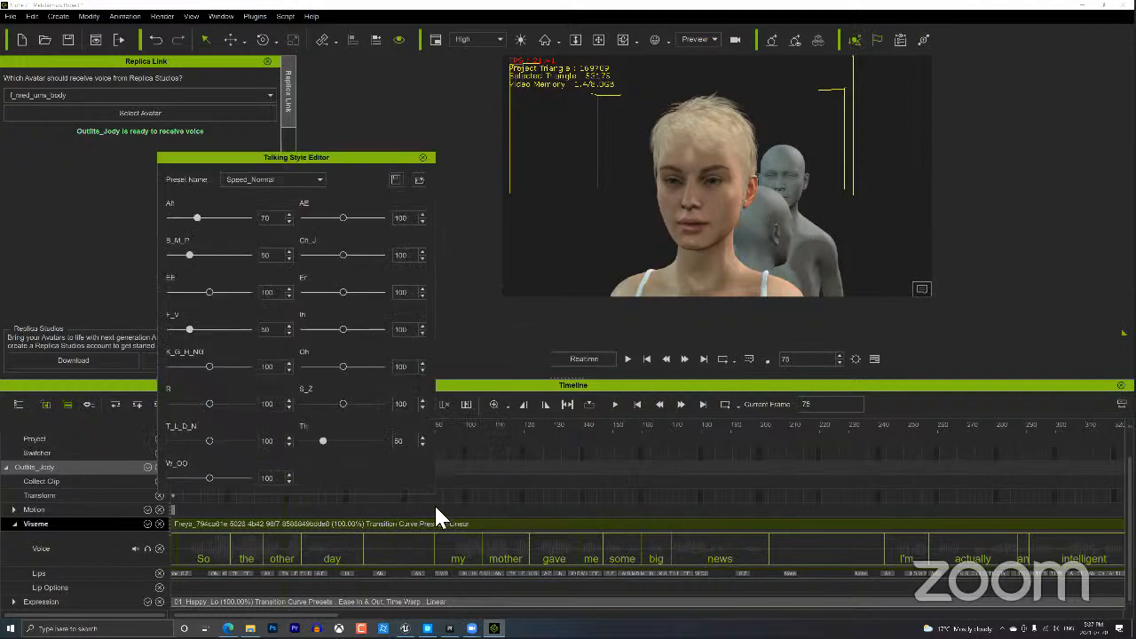
{"action": "left_click", "coordinate": [308, 177]}
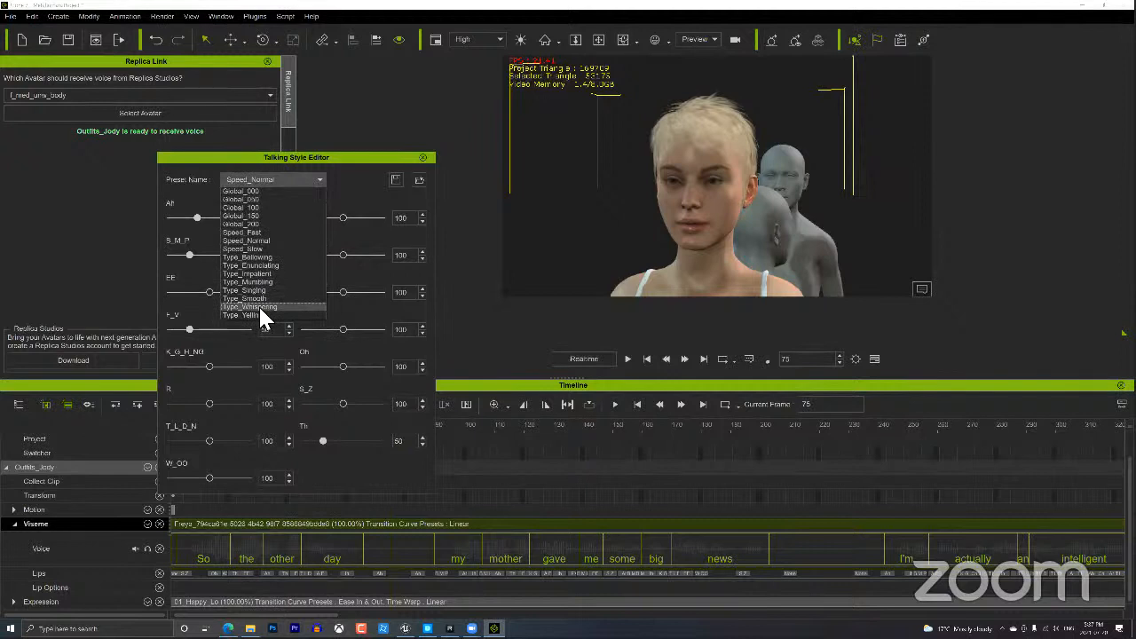
{"action": "left_click", "coordinate": [258, 305]}
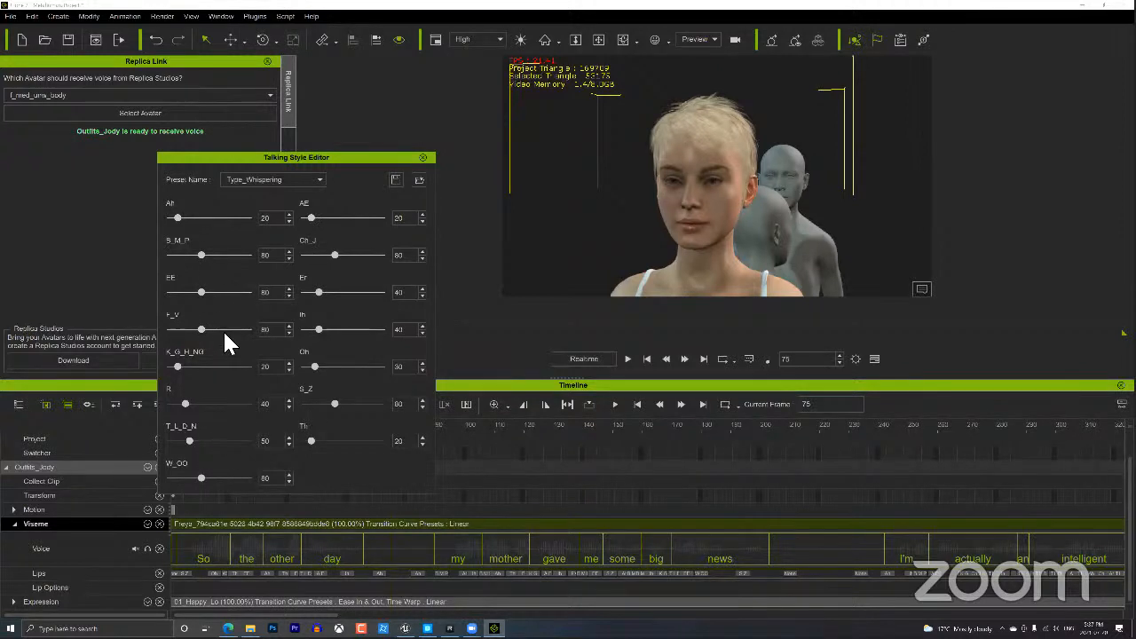
{"action": "left_click", "coordinate": [628, 360]}
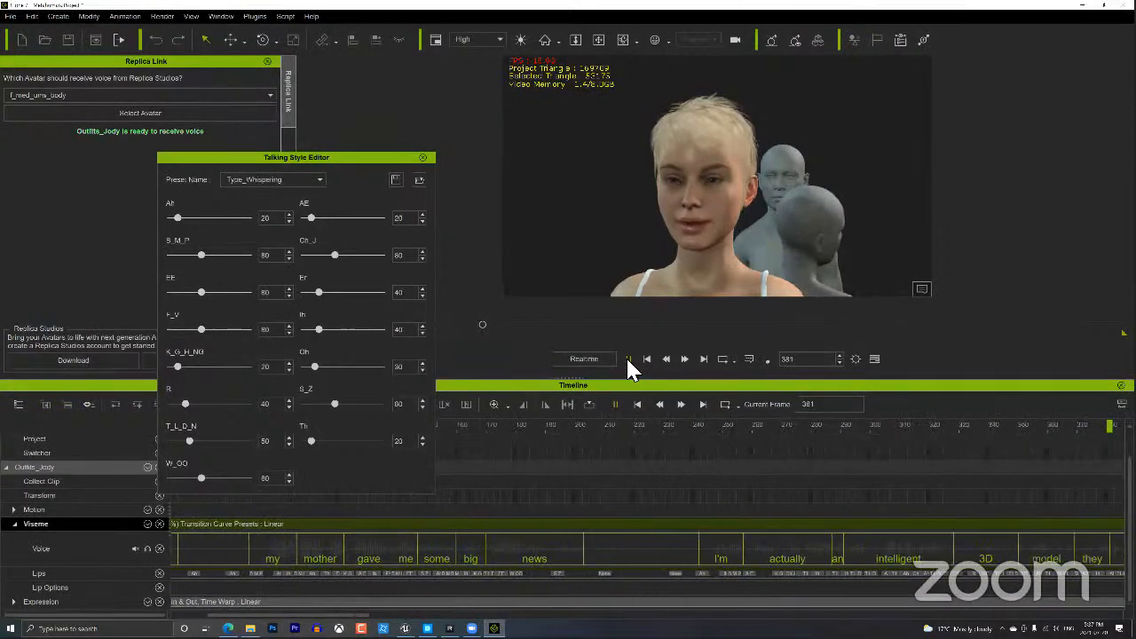
{"action": "left_click", "coordinate": [627, 358]}
{"action": "left_click", "coordinate": [644, 360]}
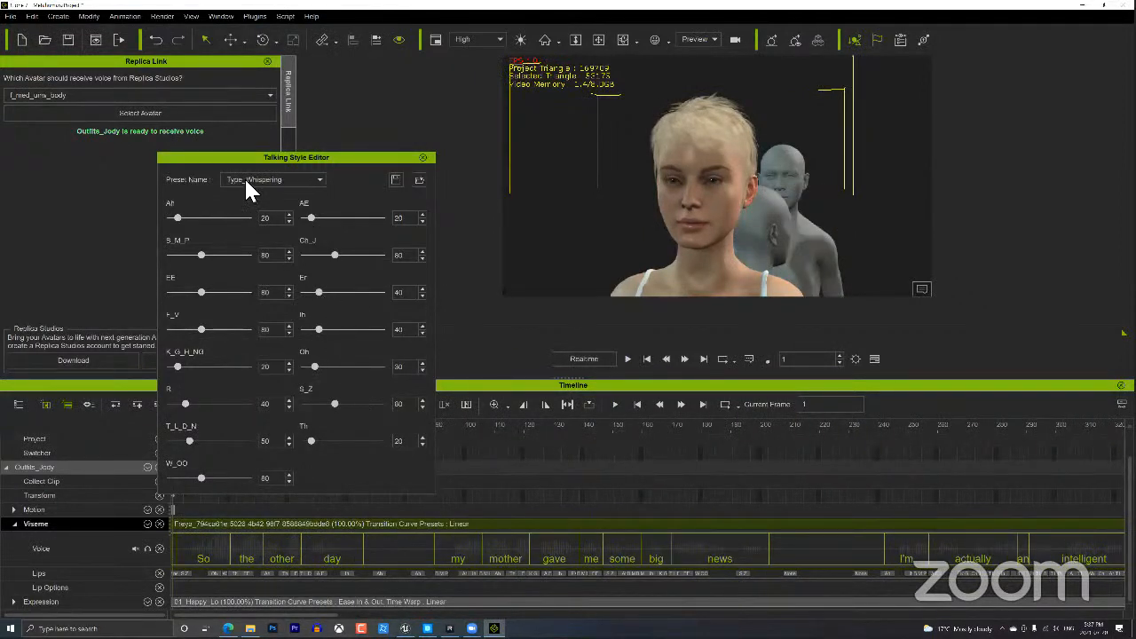
Apply Type_Bellowing, play it back, and close the Talking Style Editor.
{"action": "left_click", "coordinate": [270, 178]}
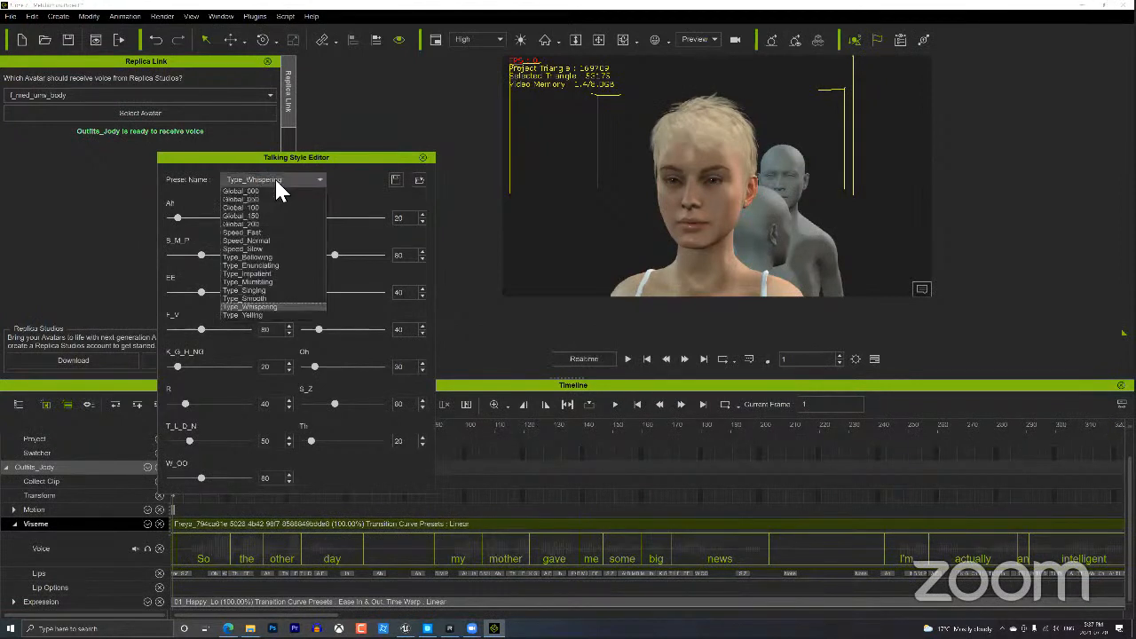
{"action": "left_click", "coordinate": [268, 256]}
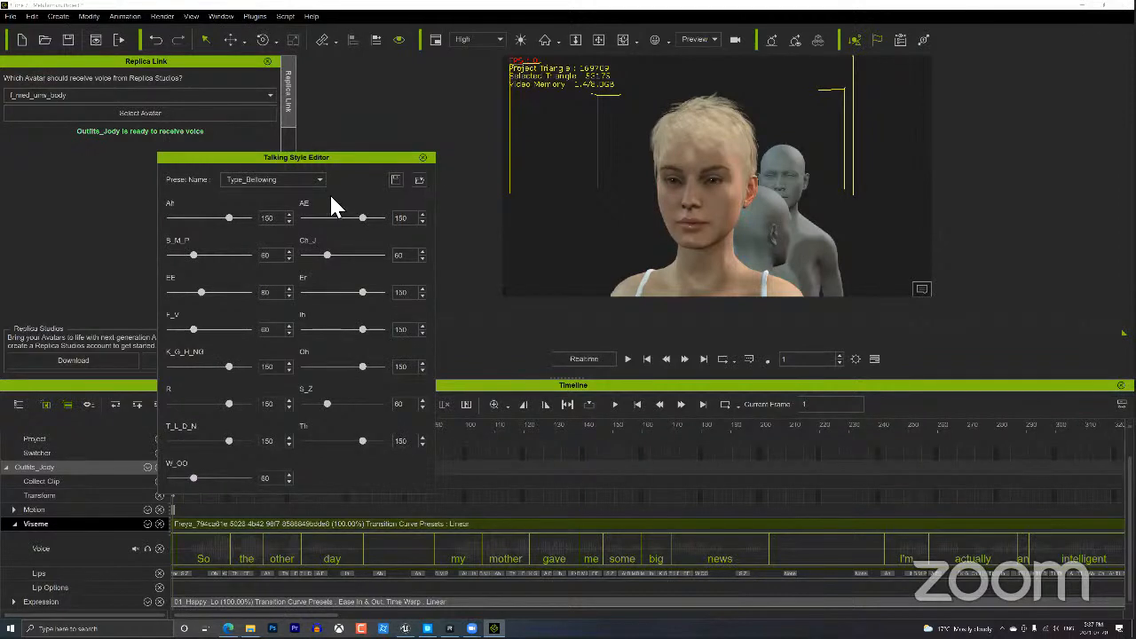
{"action": "left_click", "coordinate": [628, 359]}
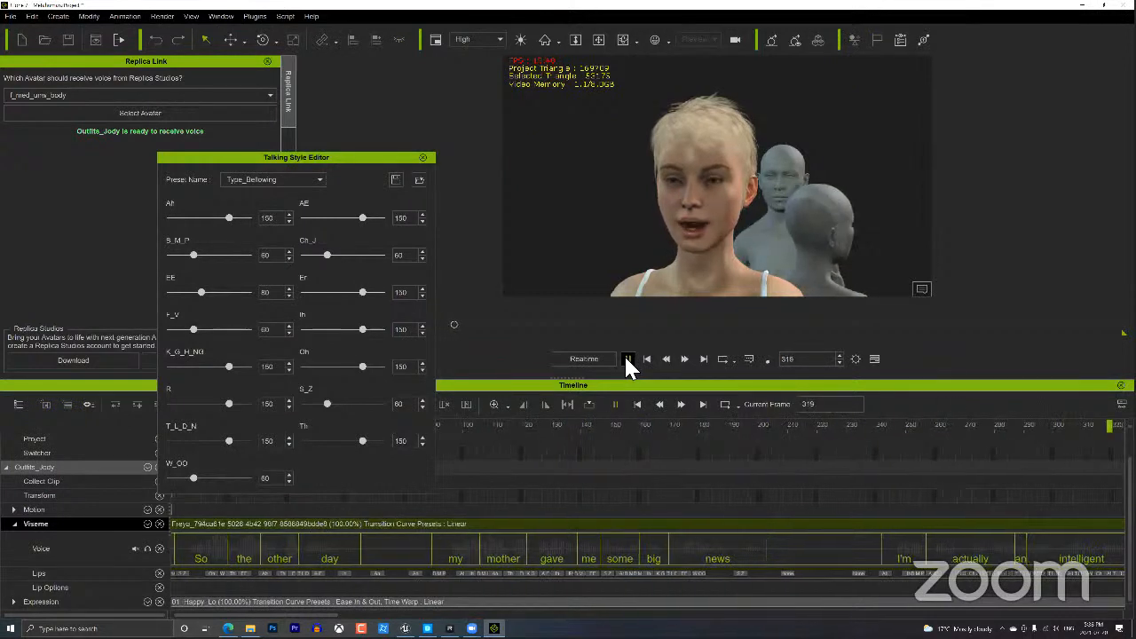
{"action": "left_click", "coordinate": [626, 357]}
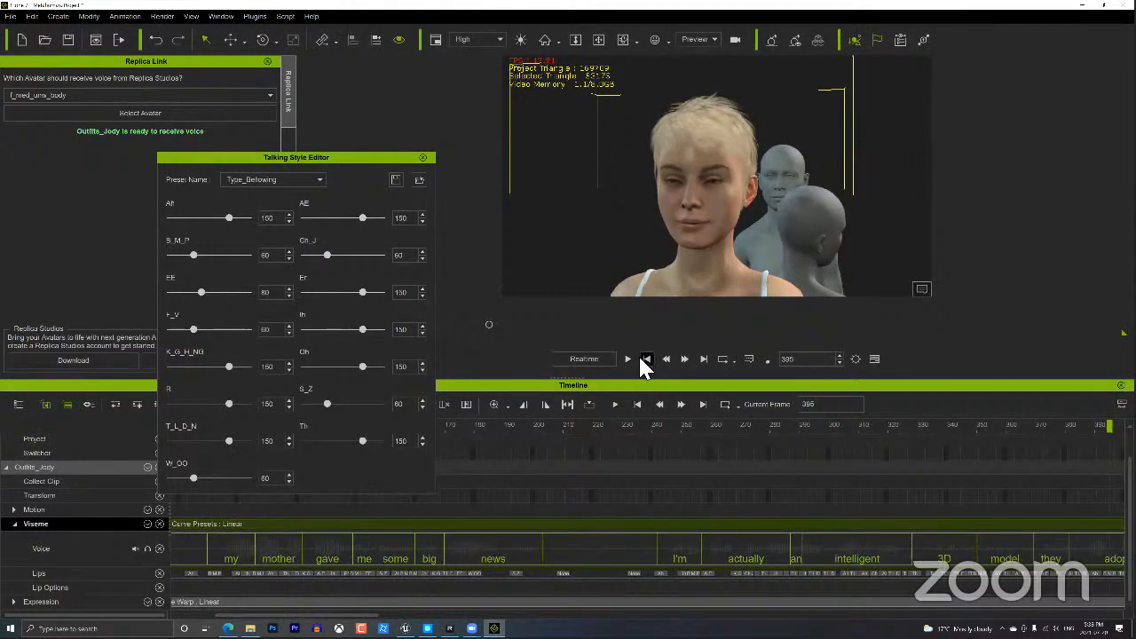
{"action": "left_click", "coordinate": [646, 359]}
{"action": "left_click", "coordinate": [318, 179]}
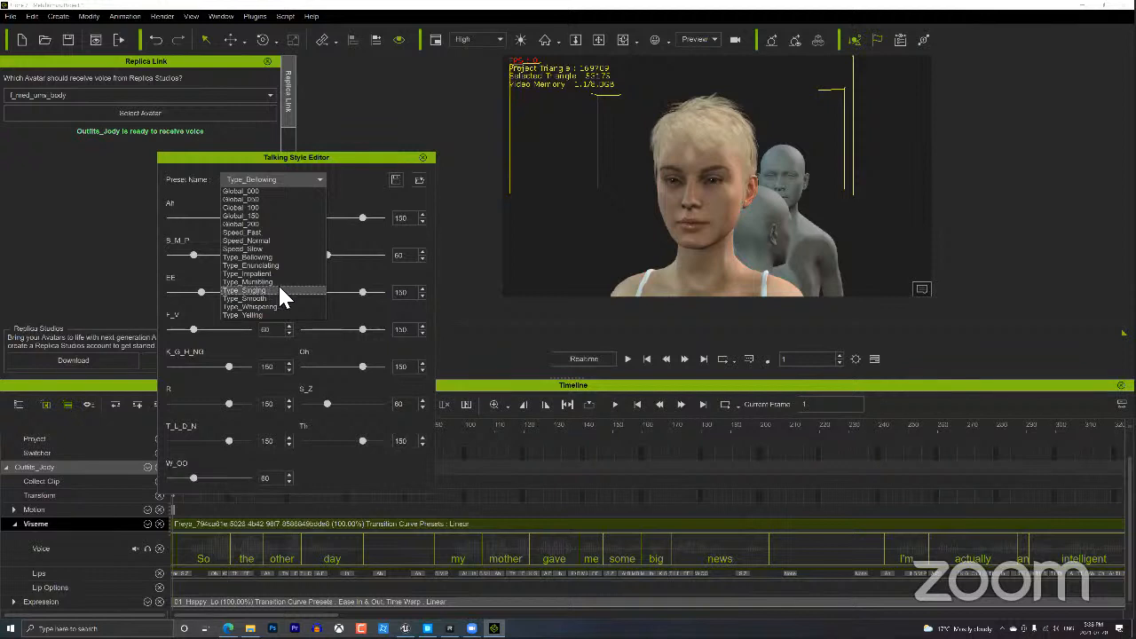
{"action": "left_click", "coordinate": [267, 241]}
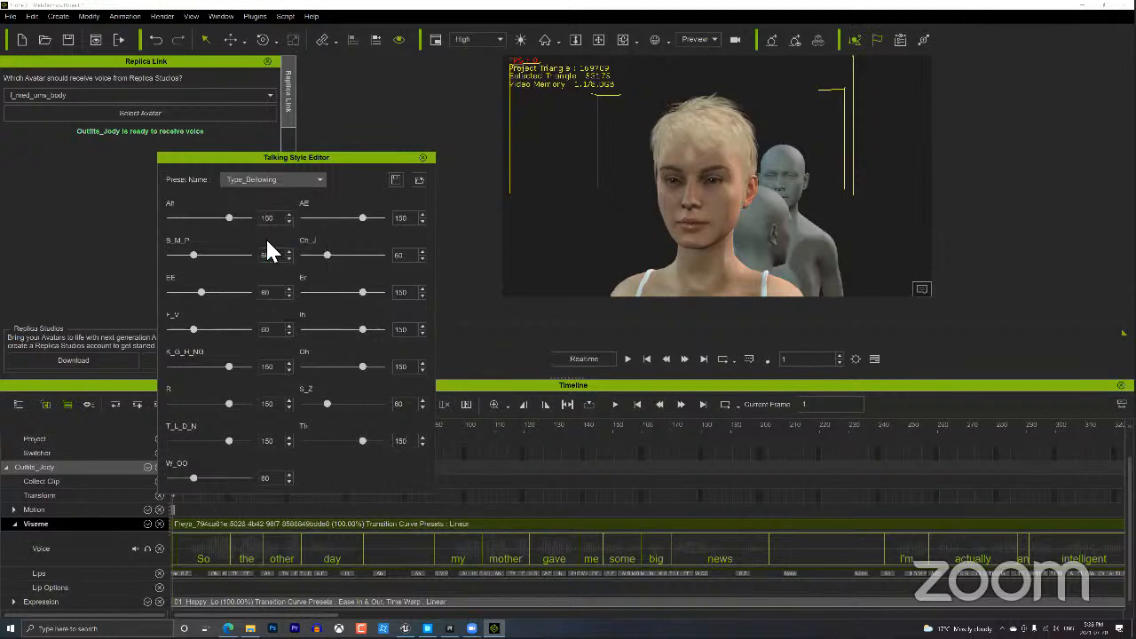
{"action": "left_click", "coordinate": [423, 160]}
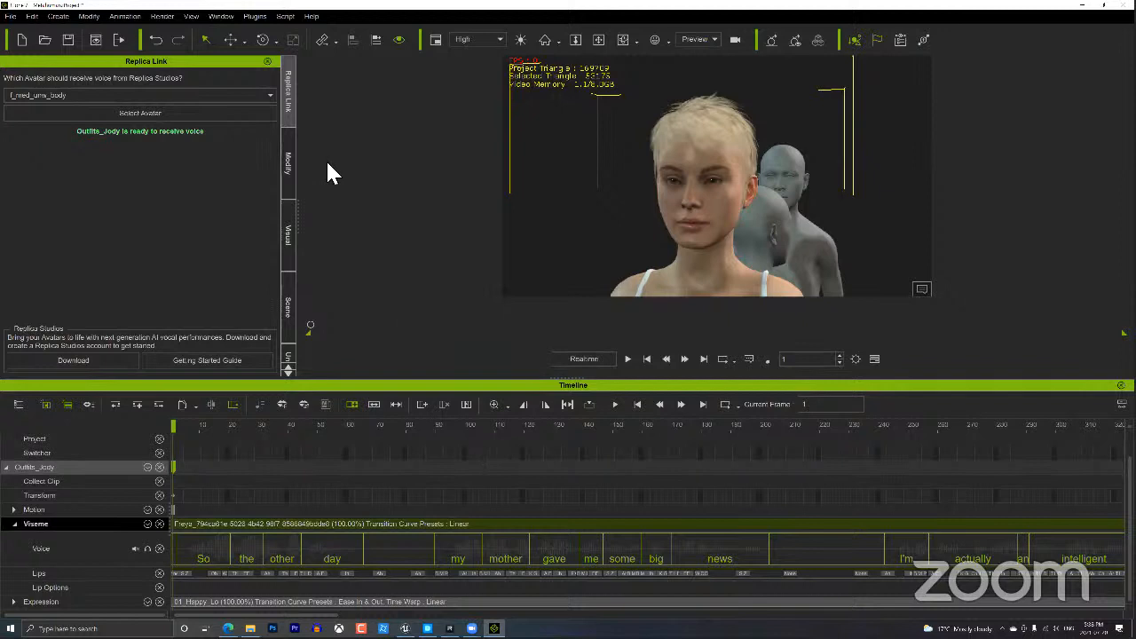
Open the Motion LIVE plugin.
{"action": "left_click", "coordinate": [255, 15]}
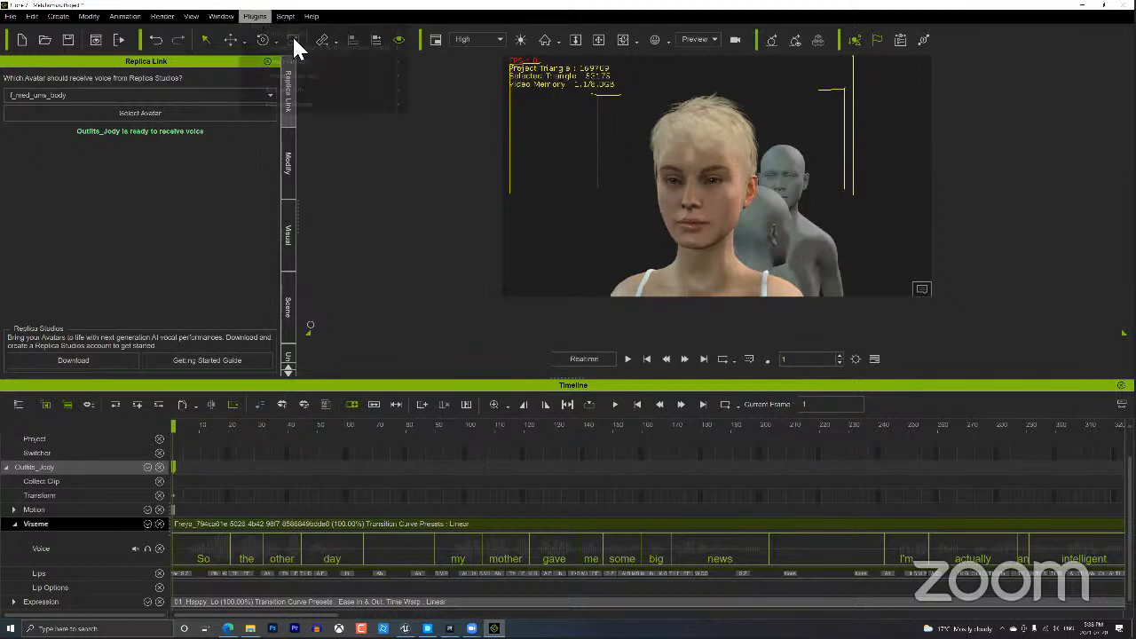
{"action": "mouse_move", "coordinate": [324, 98]}
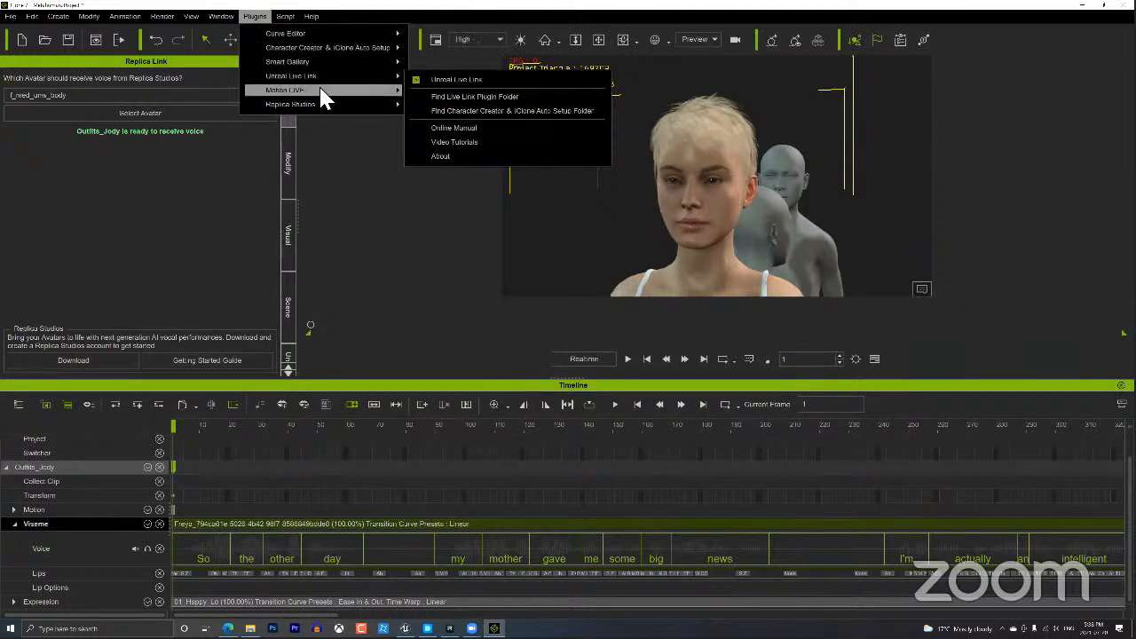
{"action": "left_click", "coordinate": [451, 90]}
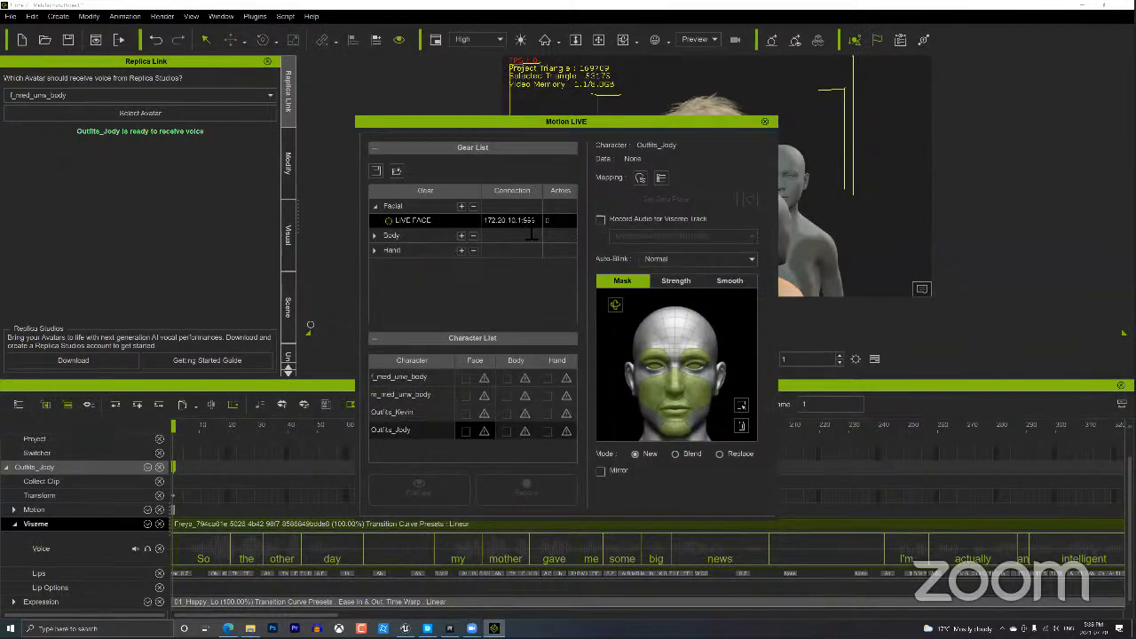
Set the LIVE FACE connection IP to 192.168.1.76, move the window aside, and hide the Timeline.
{"action": "left_click_drag", "start_coordinate": [523, 221], "coordinate": [404, 226]}
{"action": "type", "text": "1923"}
{"action": "key", "text": "BackSpace"}
{"action": "type", "text": "."}
{"action": "type", "text": "168"}
{"action": "type", "text": "3"}
{"action": "type", "text": "1"}
{"action": "key", "text": "BackSpace"}
{"action": "key", "text": "BackSpace"}
{"action": "type", "text": ".1.78"}
{"action": "left_click_drag", "start_coordinate": [584, 121], "coordinate": [315, 71]}
{"action": "left_click", "coordinate": [1122, 385]}
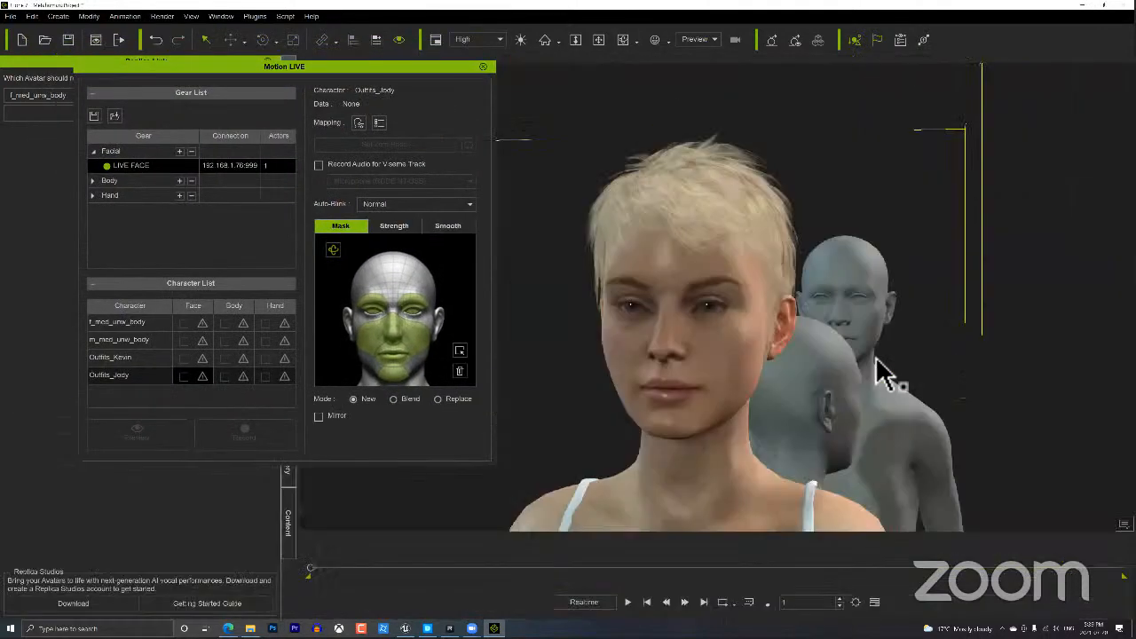
Assign LIVE FACE to Outfits_Jody's face, set the zero pose, and run a brief preview.
{"action": "left_click", "coordinate": [199, 375]}
{"action": "left_click", "coordinate": [216, 379]}
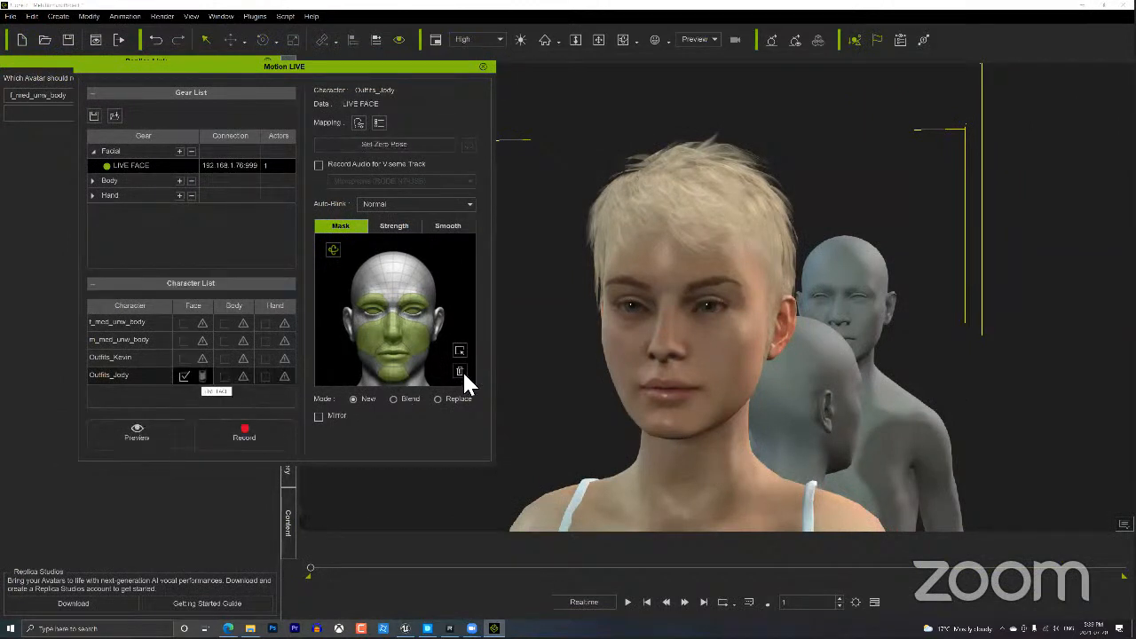
{"action": "left_click", "coordinate": [400, 143]}
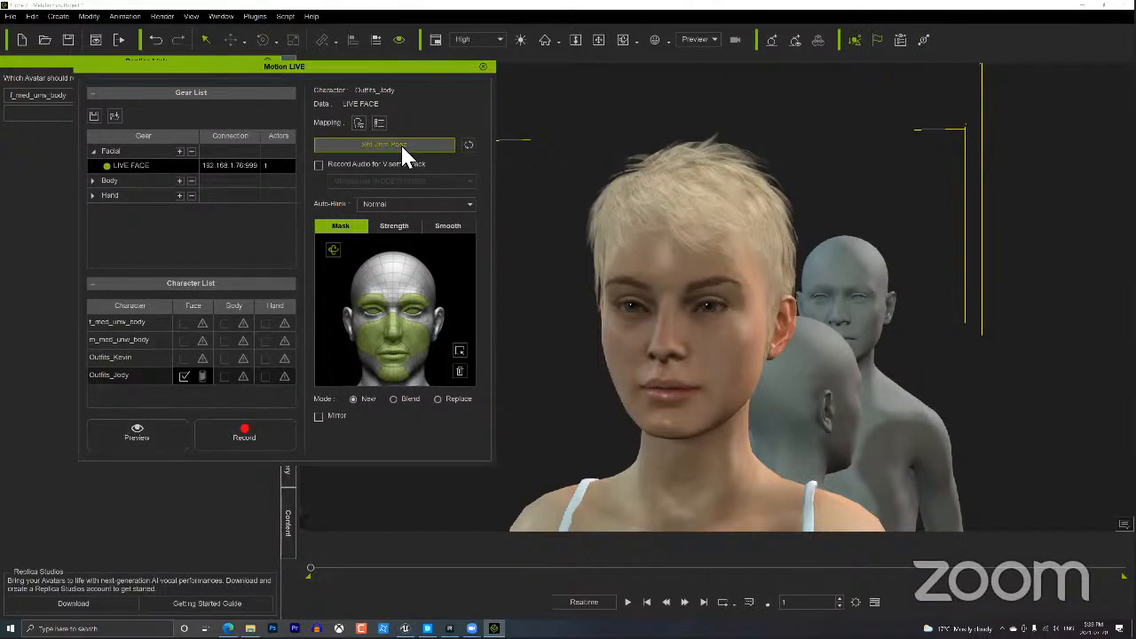
{"action": "left_click", "coordinate": [155, 435]}
{"action": "key", "text": "space"}
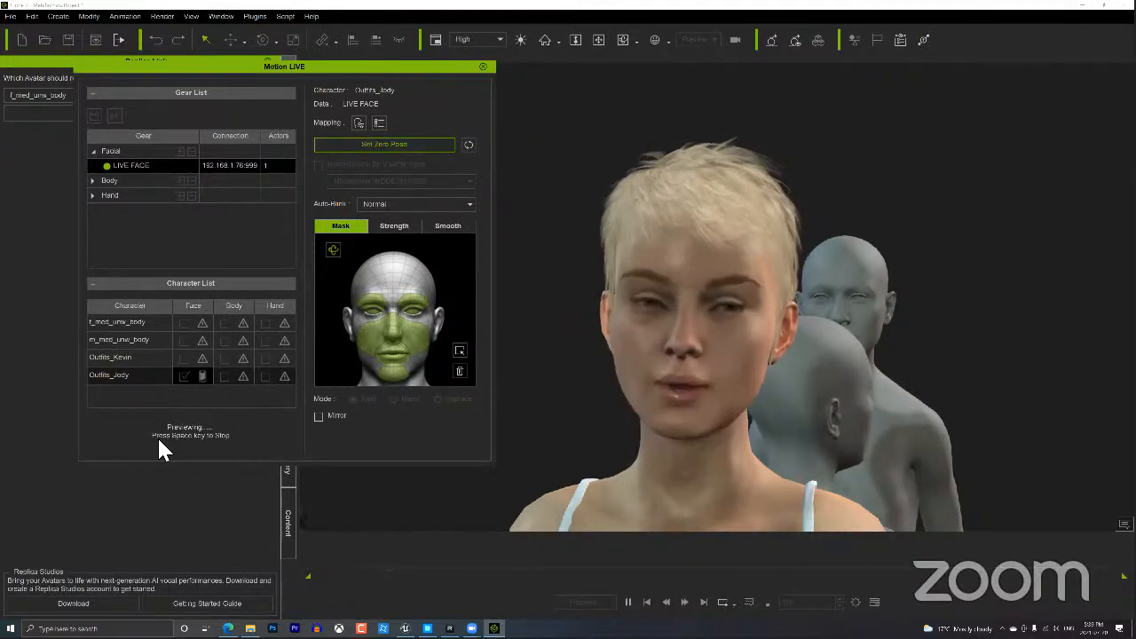
{"action": "key", "text": "space"}
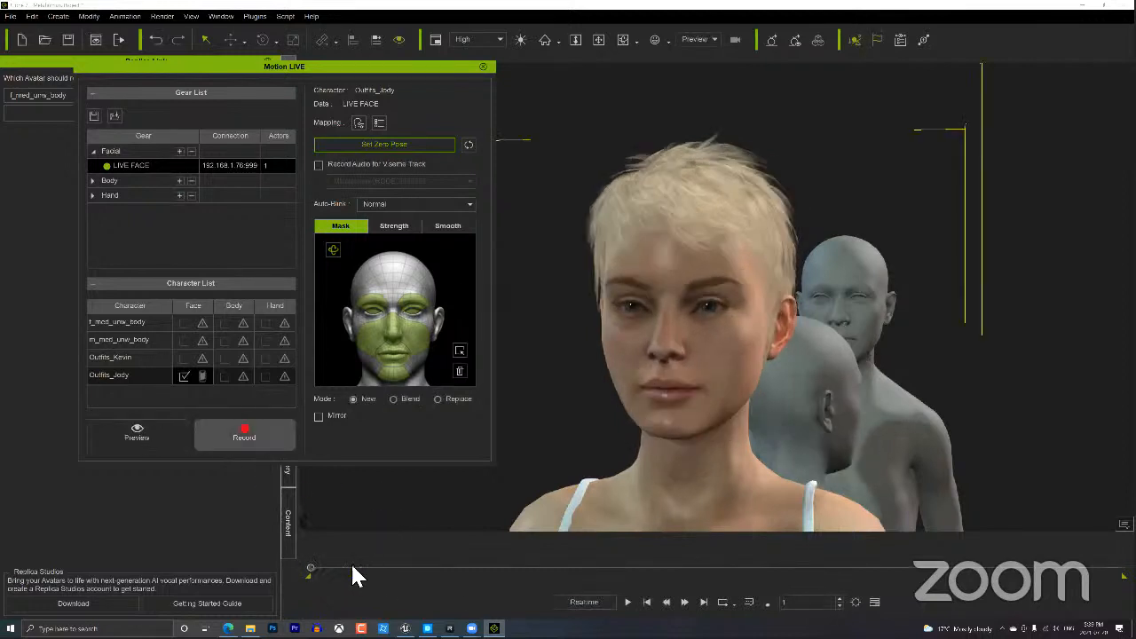
Move to around frame 839 and run another live face preview.
{"action": "left_click", "coordinate": [690, 568]}
{"action": "left_click", "coordinate": [732, 568]}
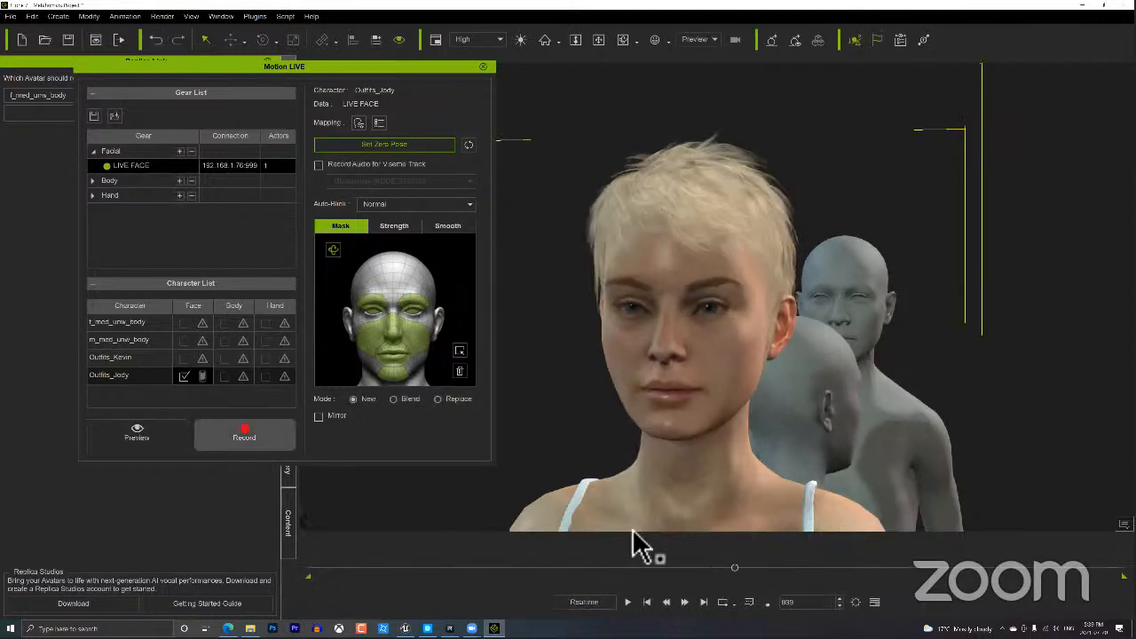
{"action": "left_click", "coordinate": [148, 428]}
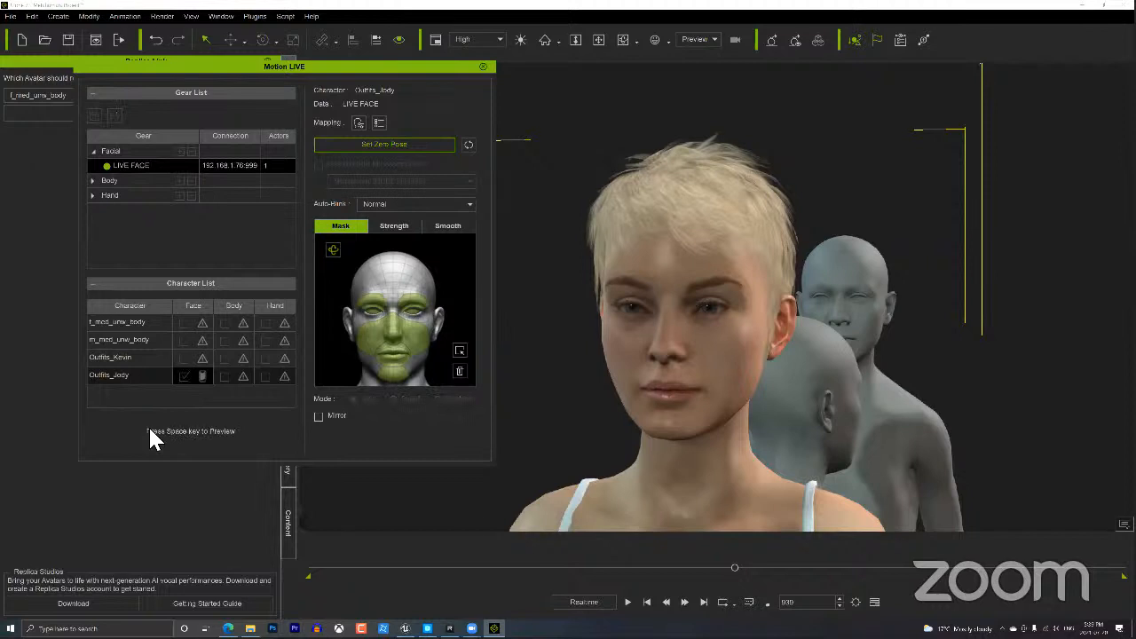
{"action": "key", "text": "space"}
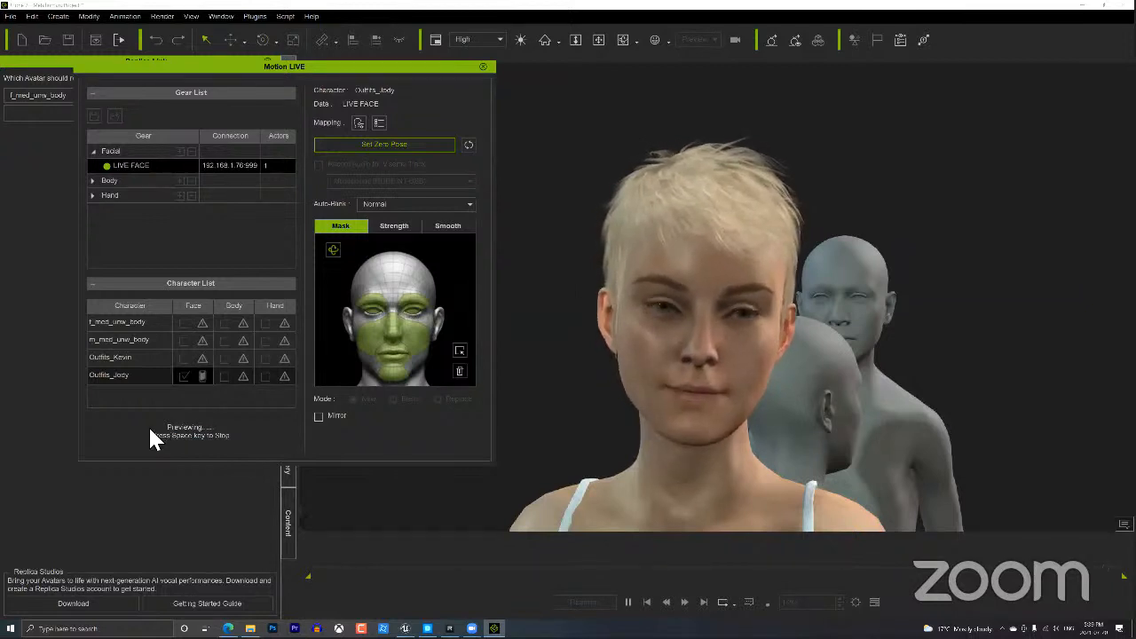
{"action": "key", "text": "space"}
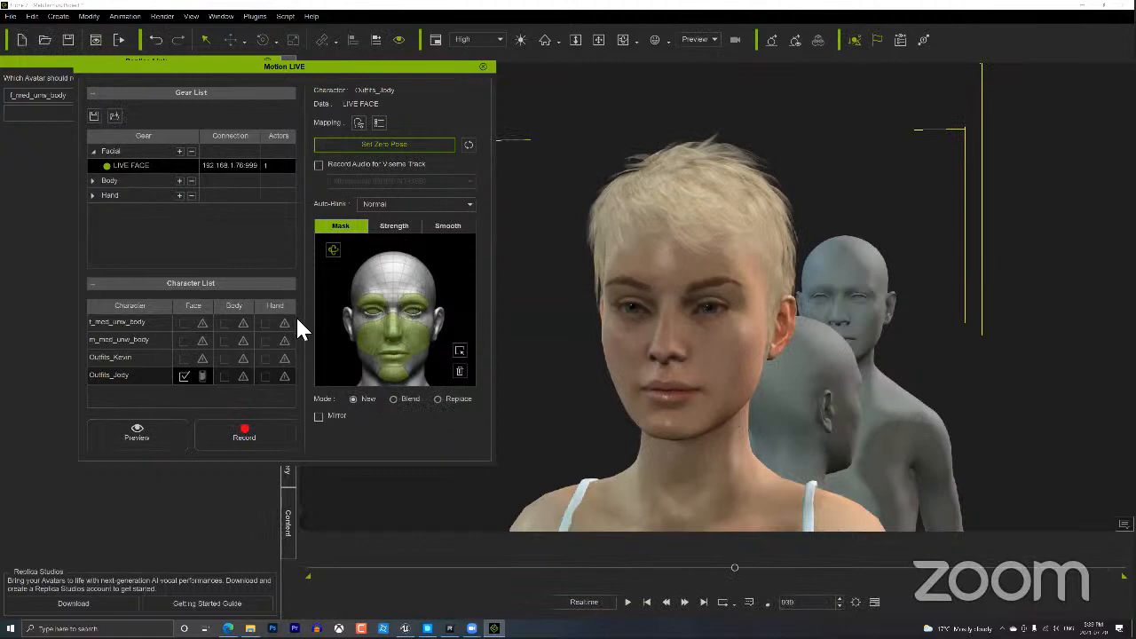
Set Auto-Blink to None and the capture Mode to Blend.
{"action": "left_click", "coordinate": [464, 204]}
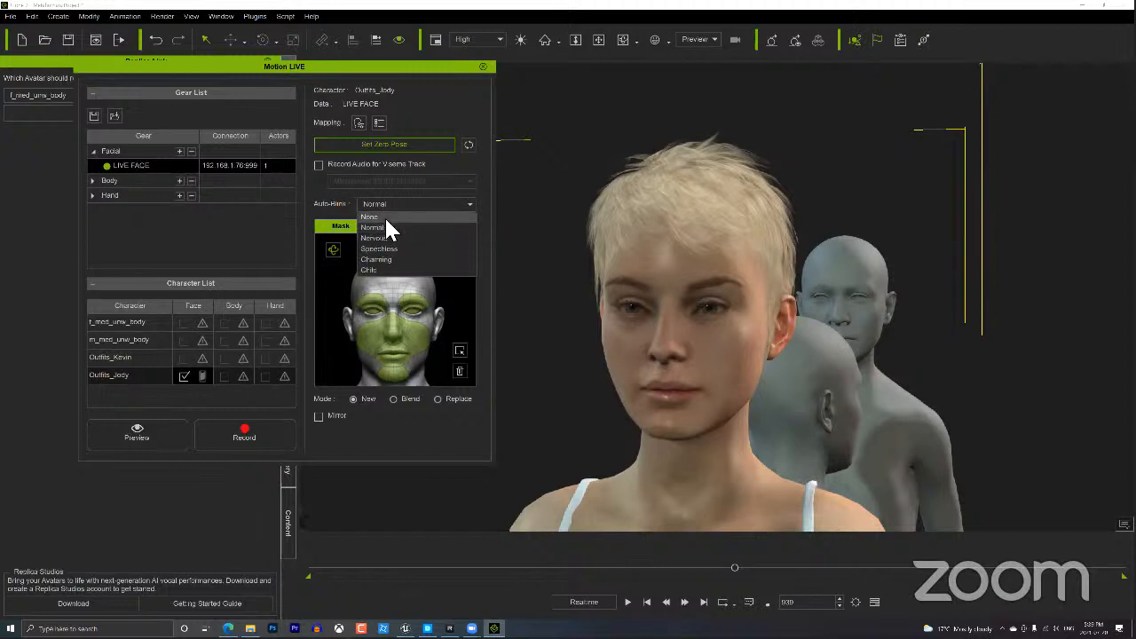
{"action": "left_click", "coordinate": [386, 219]}
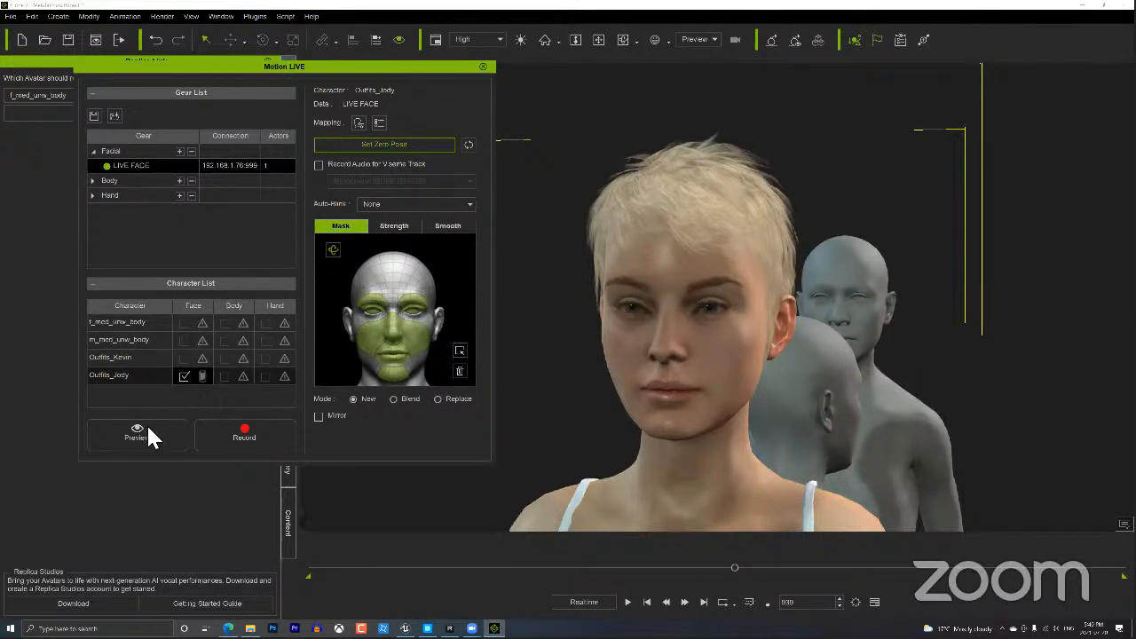
{"action": "left_click", "coordinate": [404, 400]}
Exclude one brow-and-eye zone from the face mask while keeping the mouth and chin captured.
{"action": "left_click", "coordinate": [406, 370]}
{"action": "left_click", "coordinate": [419, 297]}
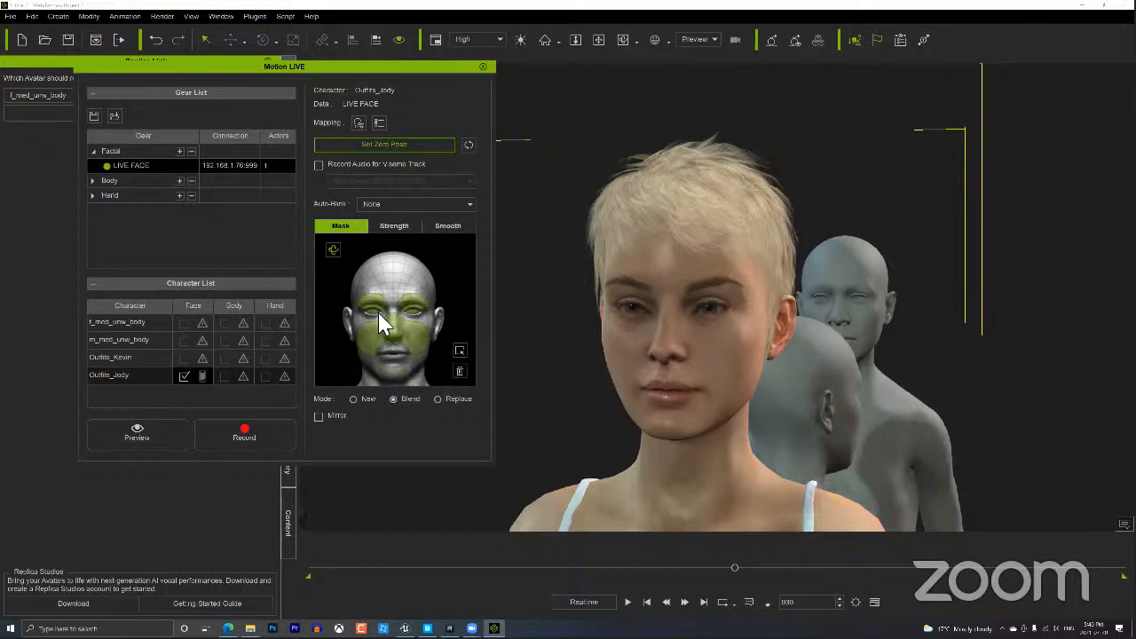
{"action": "left_click", "coordinate": [391, 372]}
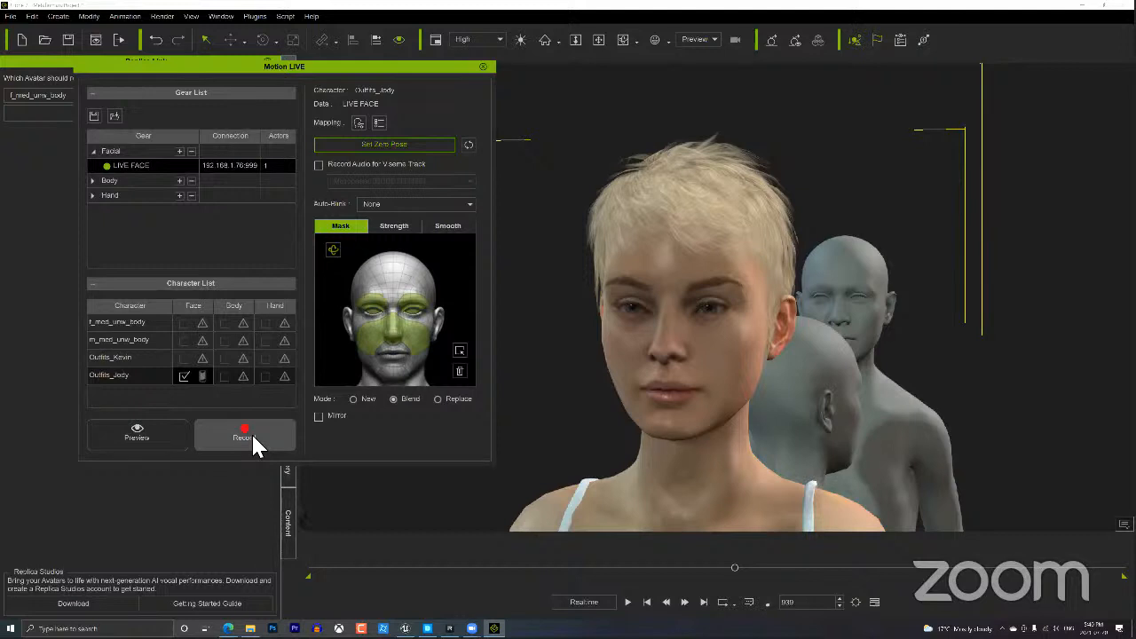
Record two blended facial takes for Outfits_Jody, rewinding between them.
{"action": "left_click", "coordinate": [252, 437]}
{"action": "key", "text": "space"}
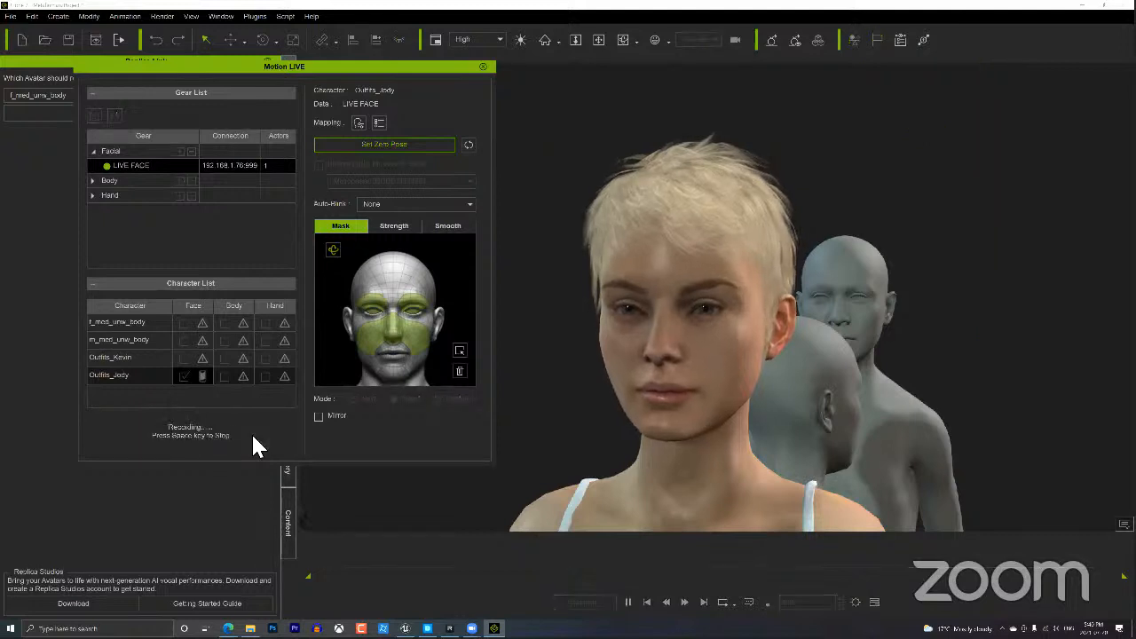
{"action": "key", "text": "space"}
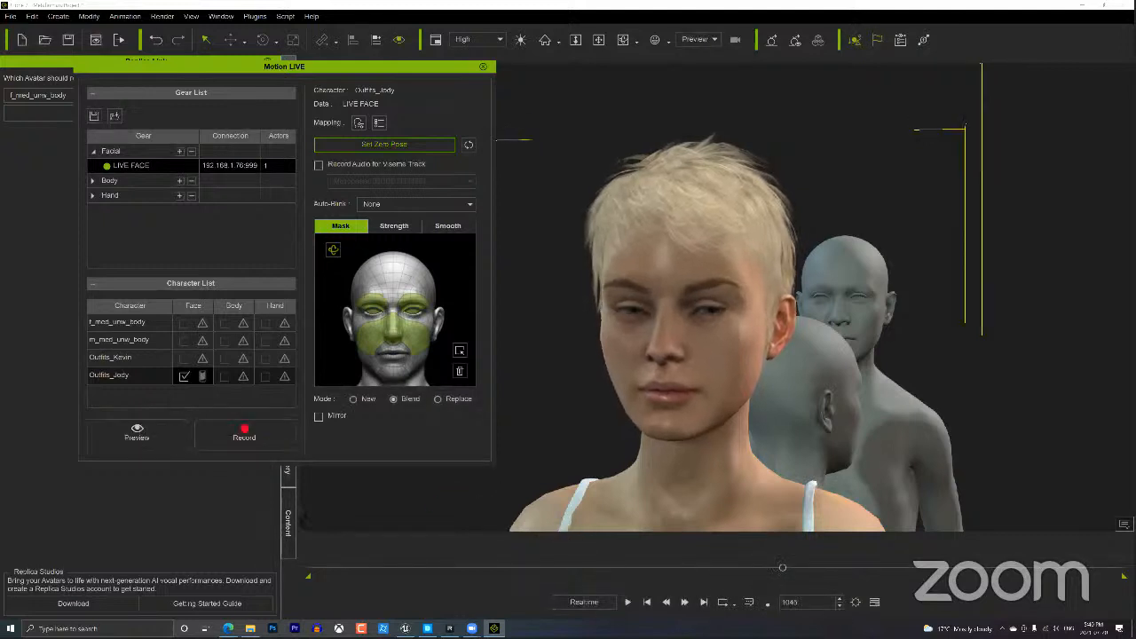
{"action": "left_click", "coordinate": [647, 602]}
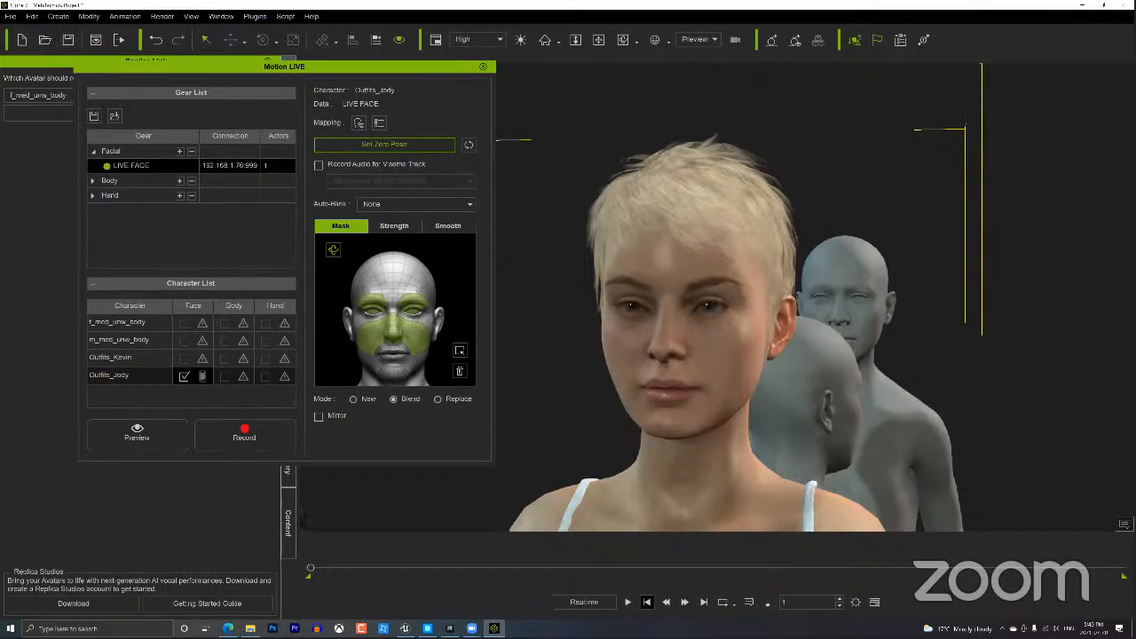
{"action": "left_click", "coordinate": [250, 439]}
{"action": "key", "text": "space"}
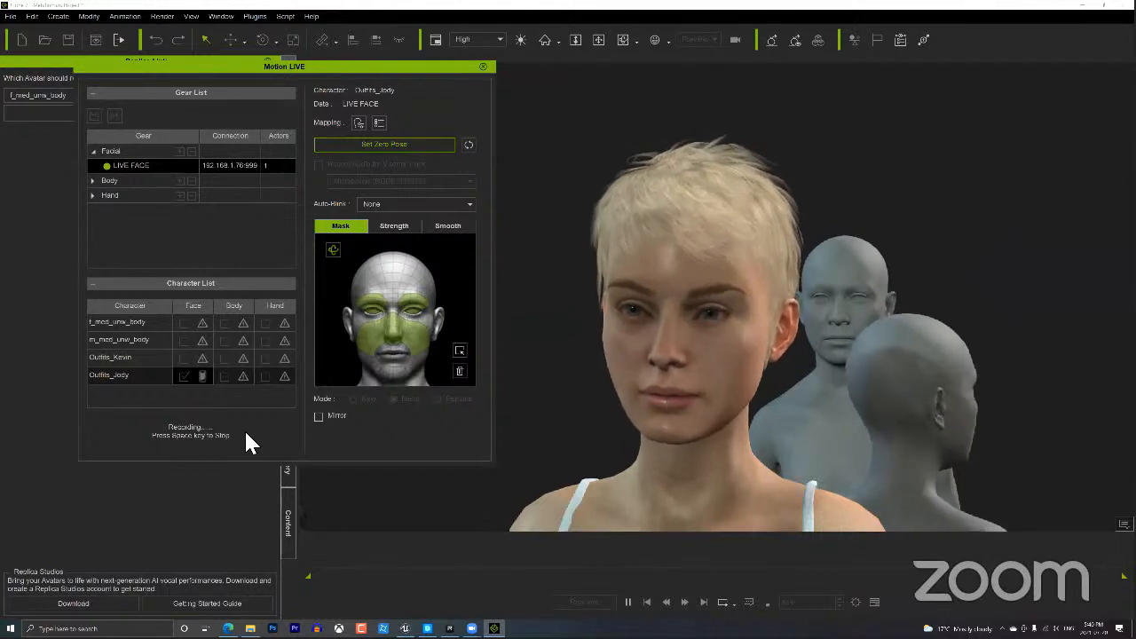
{"action": "key", "text": "space"}
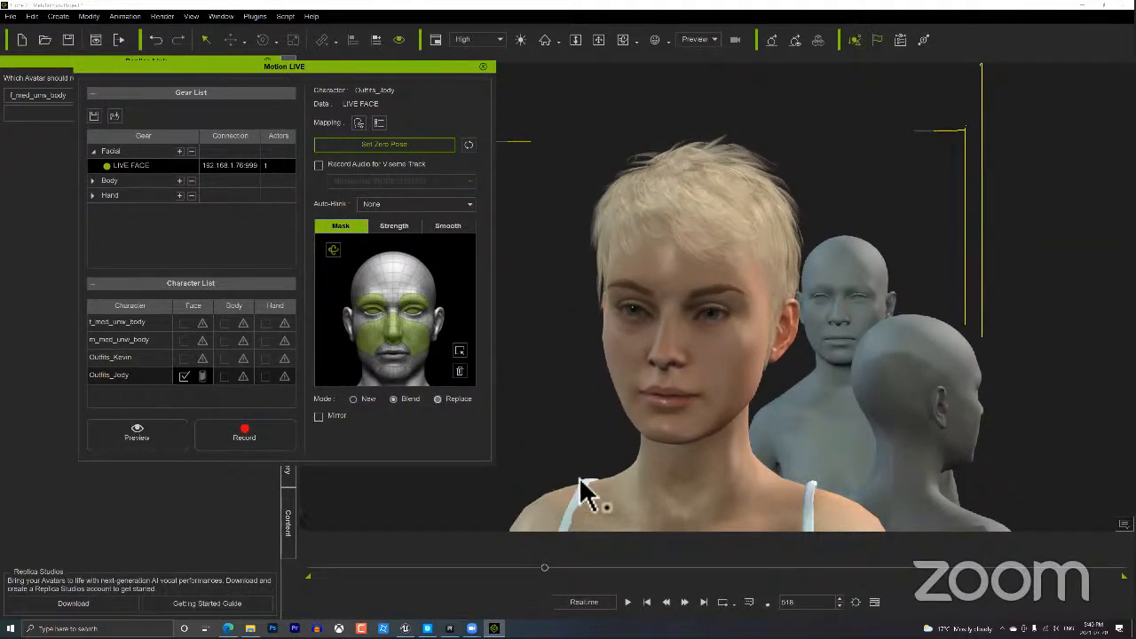
Replay the take from frame 1, close Motion LIVE disconnecting its servers, and dock iClone left.
{"action": "left_click", "coordinate": [647, 602]}
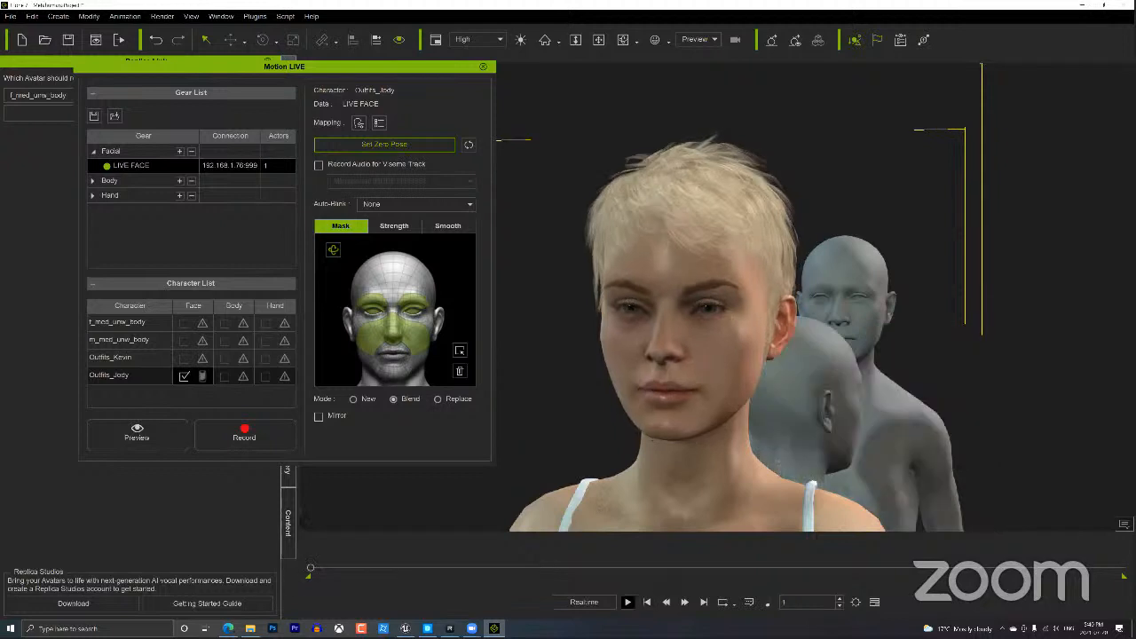
{"action": "left_click", "coordinate": [628, 601]}
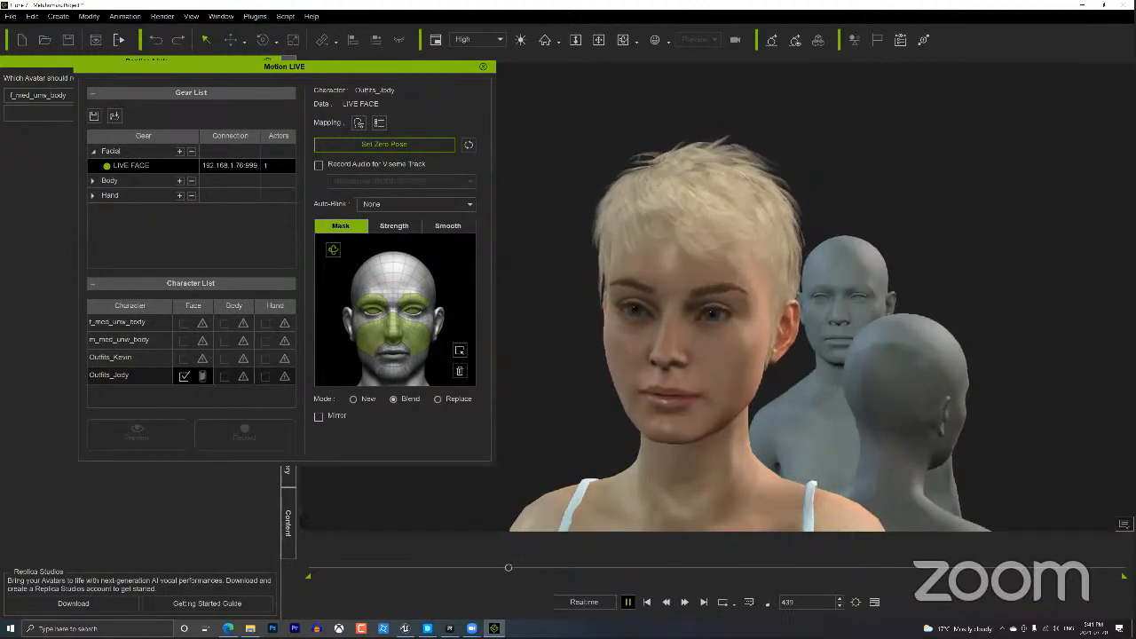
{"action": "key", "text": "space"}
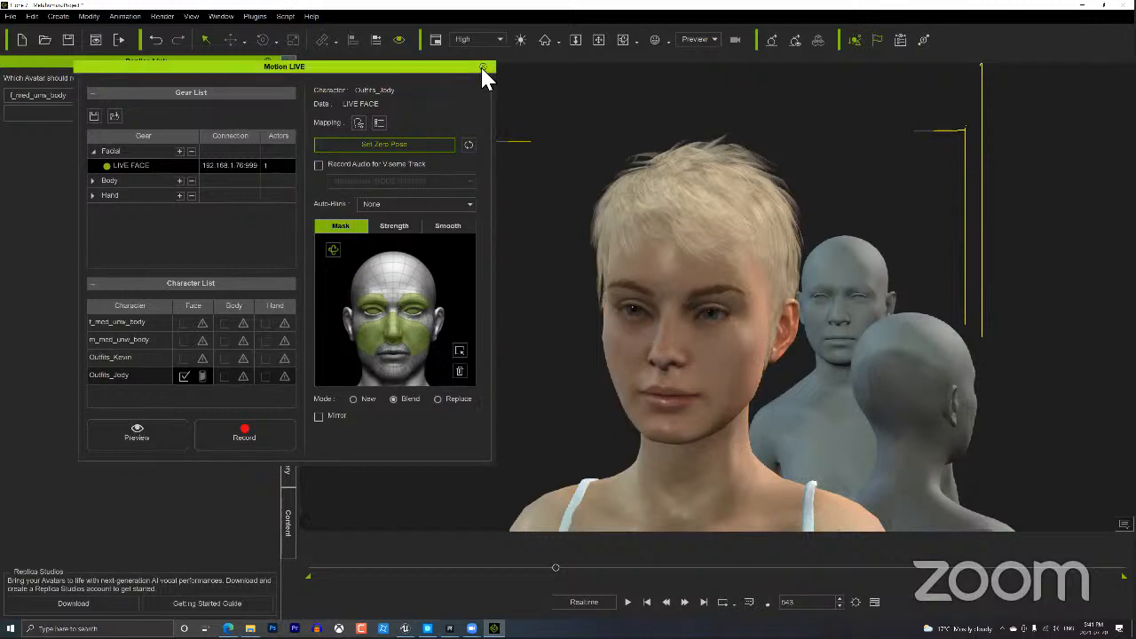
{"action": "left_click", "coordinate": [537, 348]}
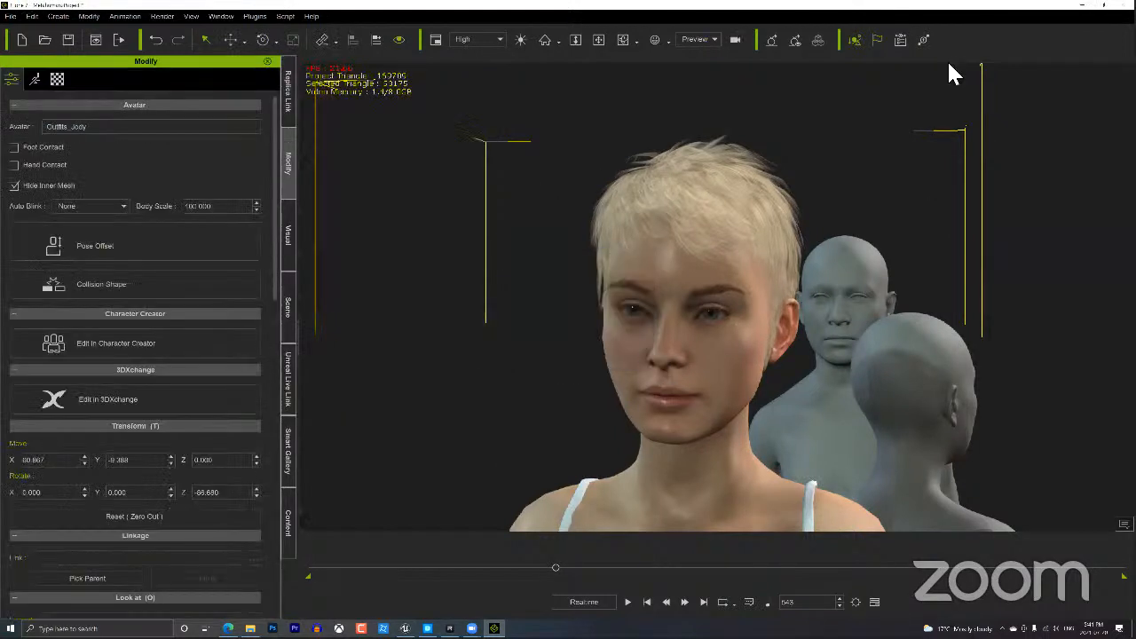
{"action": "key", "text": "super+Left"}
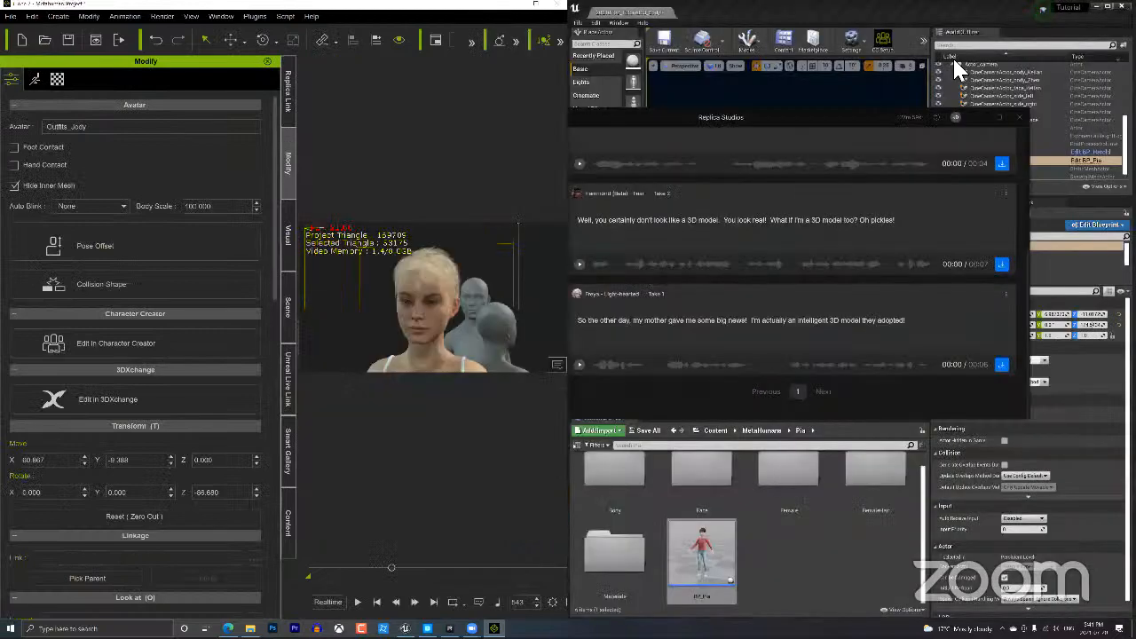
Minimize Replica Studios, frame BP_Pia in Unreal, and play the iClone take to stream it.
{"action": "left_click", "coordinate": [979, 117]}
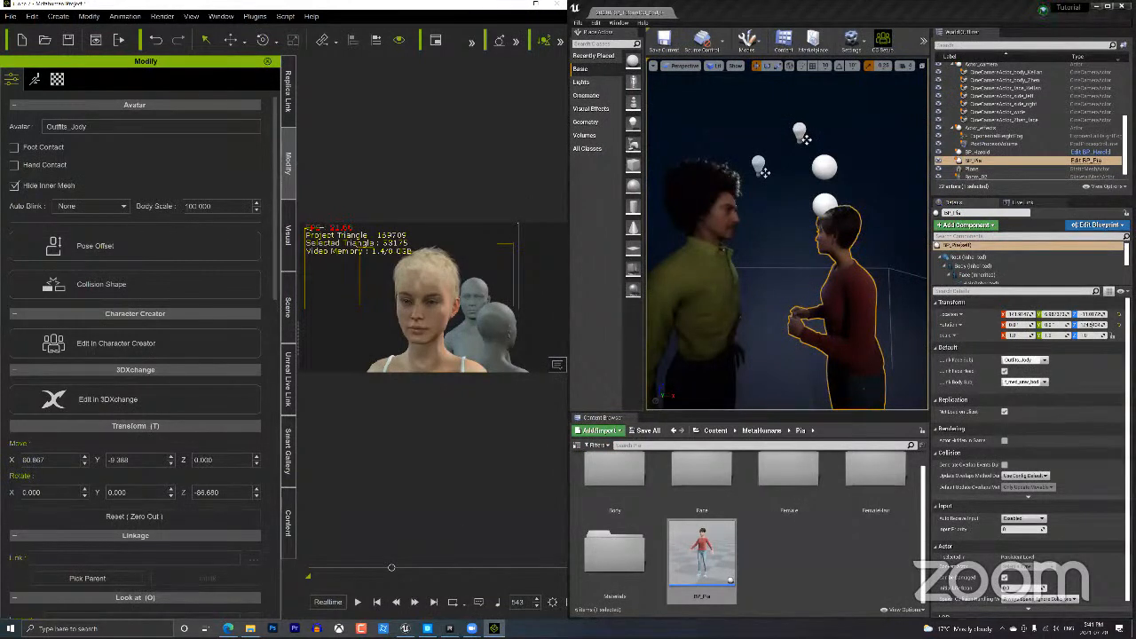
{"action": "left_click", "coordinate": [377, 602]}
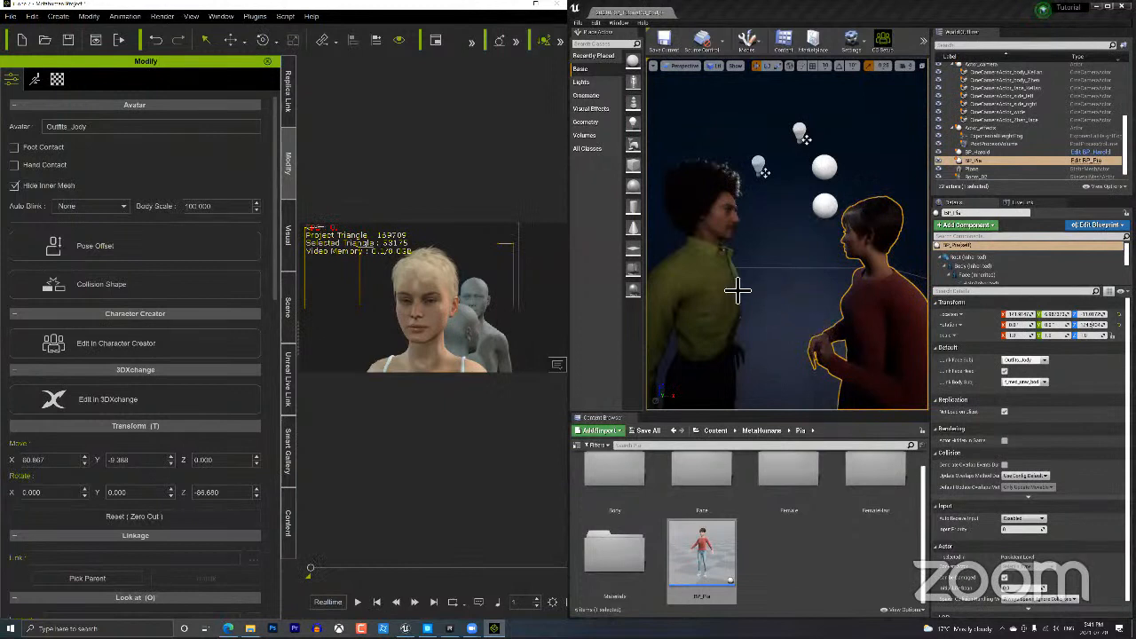
{"action": "right_click_drag", "start_coordinate": [777, 288], "coordinate": [790, 131]}
{"action": "key", "text": "a"}
{"action": "scroll", "coordinate": [790, 130], "scroll_direction": "down", "scroll_amount": 5}
{"action": "scroll", "coordinate": [791, 139], "scroll_direction": "up", "scroll_amount": 3}
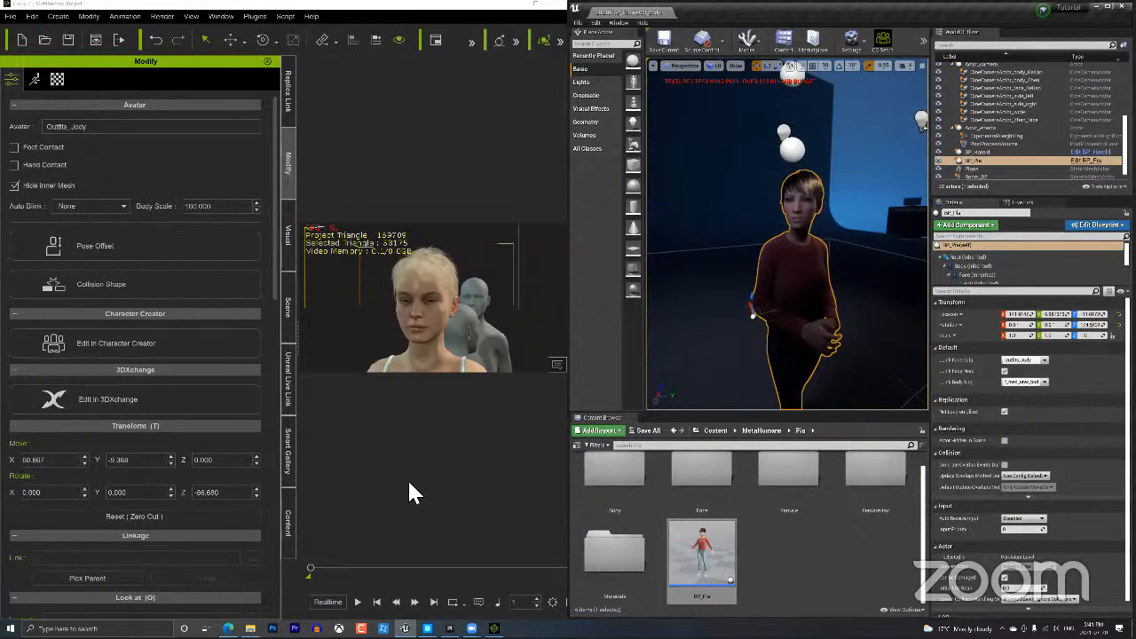
{"action": "left_click", "coordinate": [358, 602]}
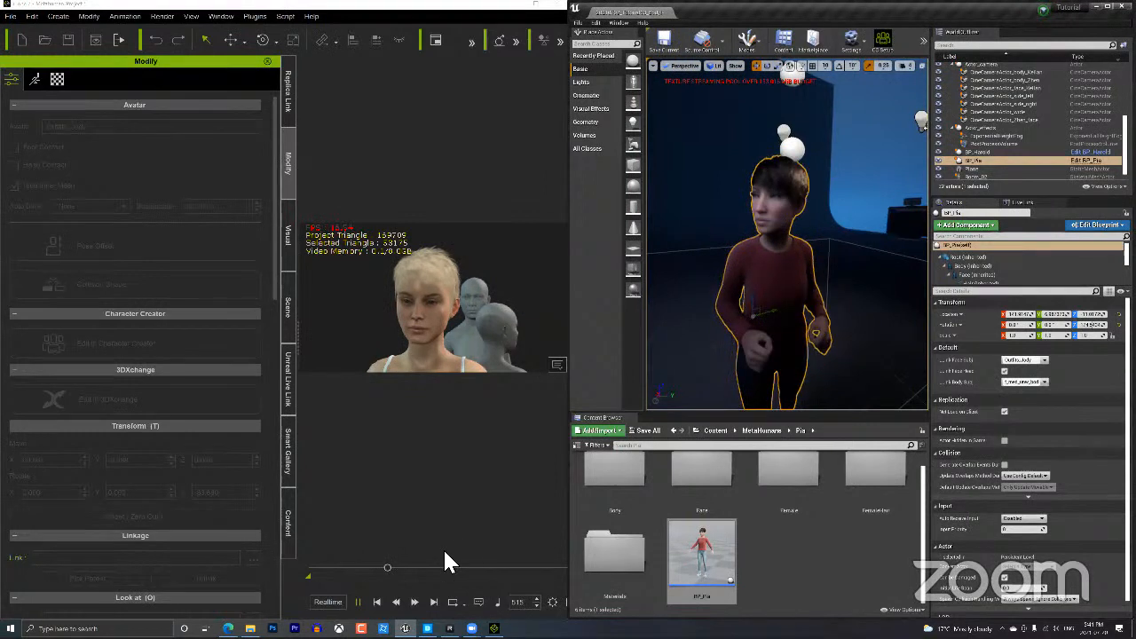
{"action": "left_click", "coordinate": [378, 602]}
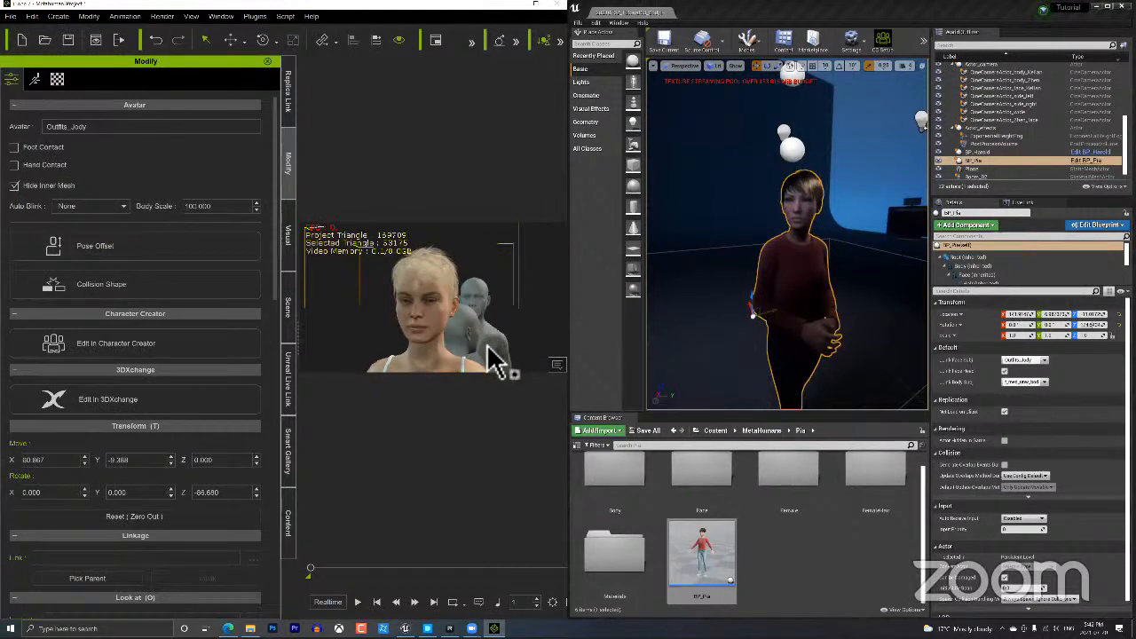
Orbit and pan the iClone view to frame the two grey figures.
{"action": "middle_click_drag", "start_coordinate": [490, 346], "coordinate": [500, 325]}
{"action": "scroll", "coordinate": [498, 353], "scroll_direction": "down", "scroll_amount": 2}
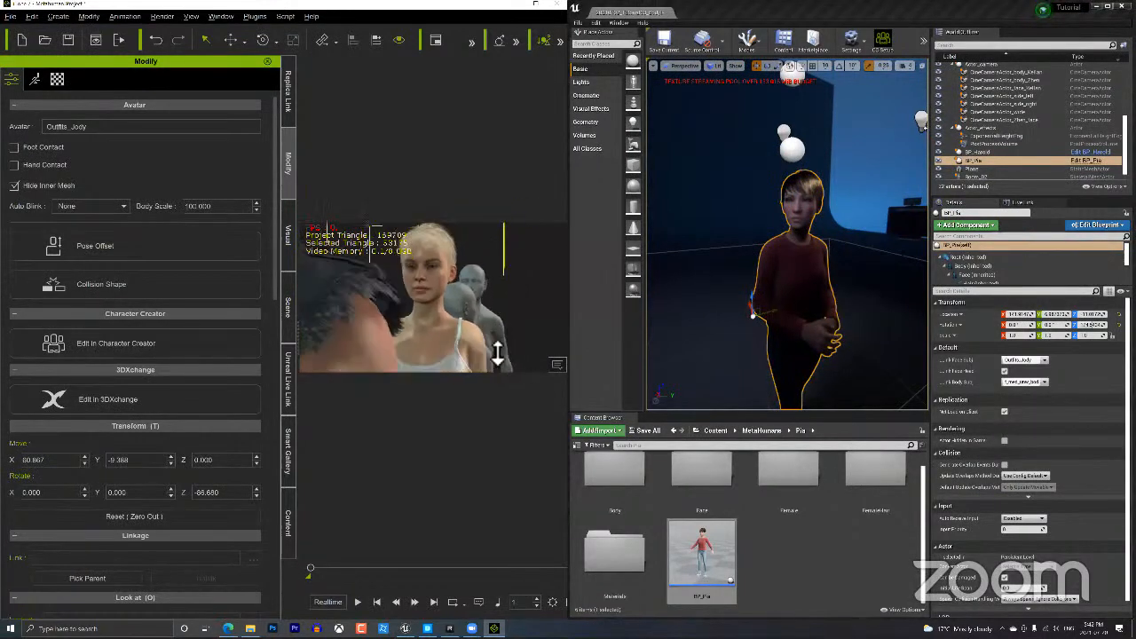
{"action": "scroll", "coordinate": [499, 353], "scroll_direction": "down", "scroll_amount": 4}
{"action": "right_click_drag", "start_coordinate": [511, 350], "coordinate": [521, 331]}
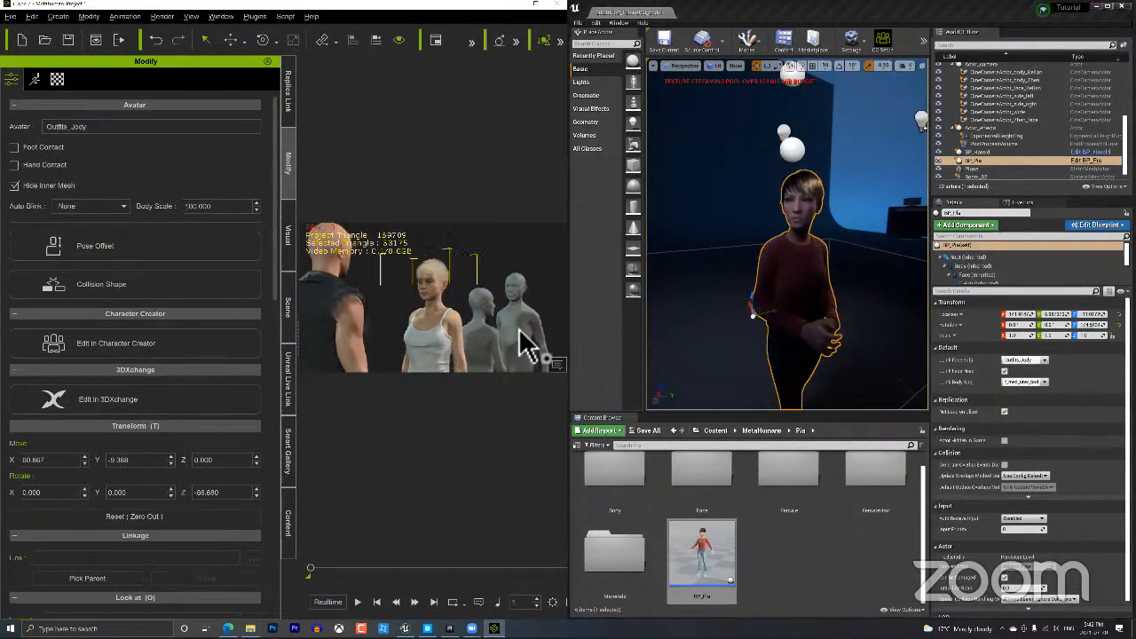
{"action": "middle_click_drag", "start_coordinate": [520, 331], "coordinate": [431, 317]}
{"action": "right_click_drag", "start_coordinate": [431, 316], "coordinate": [394, 314]}
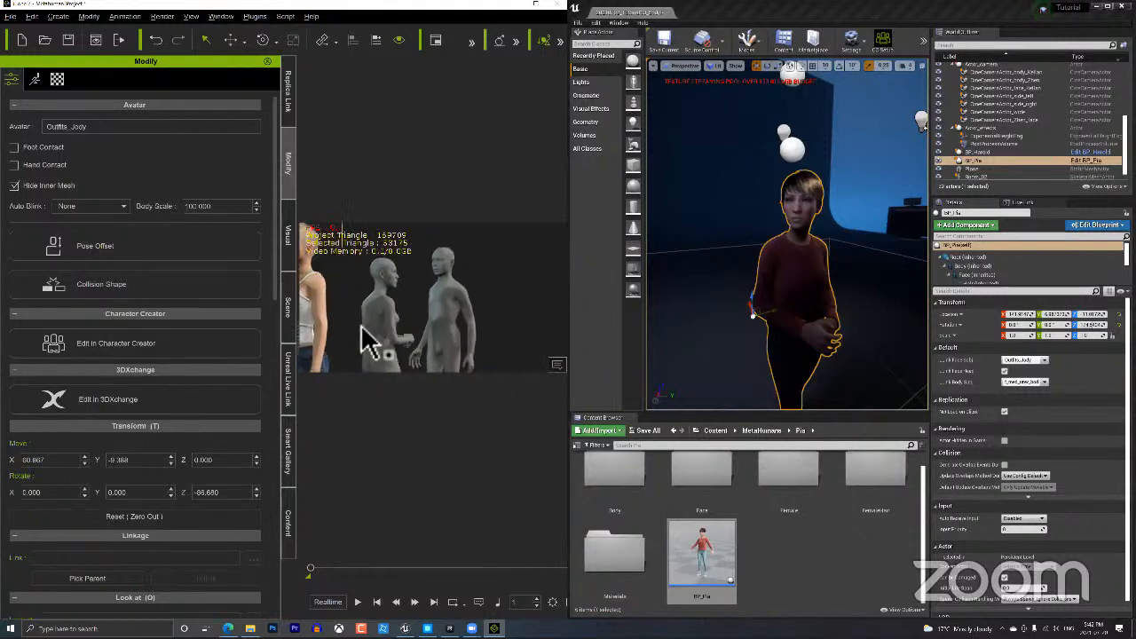
Make the grey f_med_unw_body figure look at a picked head target.
{"action": "left_click", "coordinate": [404, 317]}
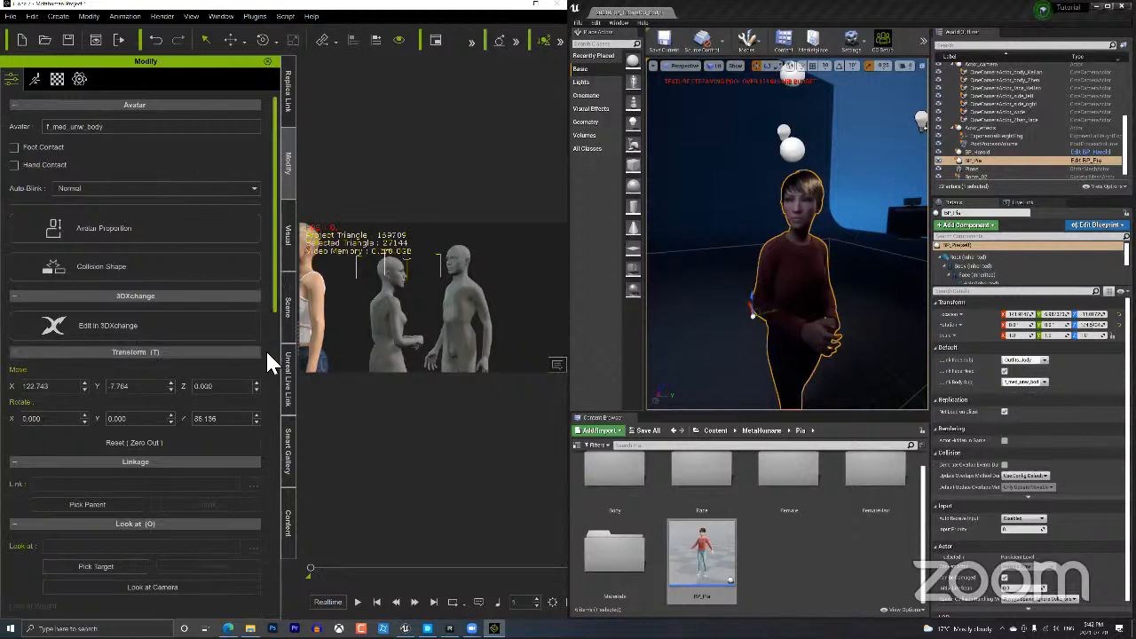
{"action": "scroll", "coordinate": [97, 320], "scroll_direction": "down", "scroll_amount": 3}
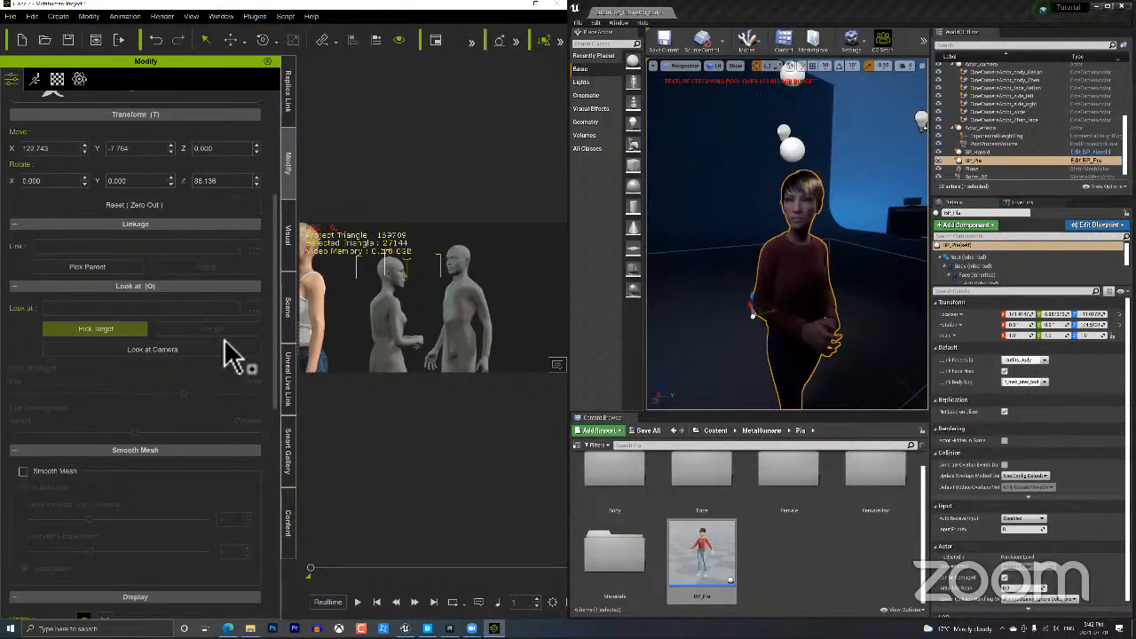
{"action": "left_click", "coordinate": [471, 271]}
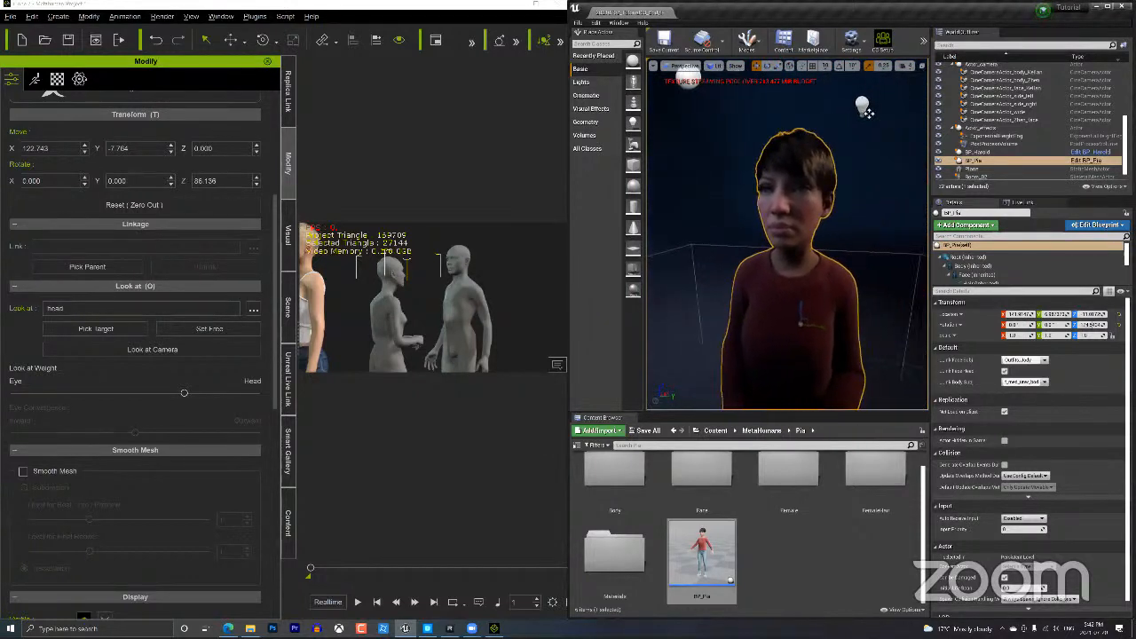
Play and pause the animation to watch Unreal follow, then snap iClone to the right half.
{"action": "scroll", "coordinate": [855, 287], "scroll_direction": "down", "scroll_amount": 3}
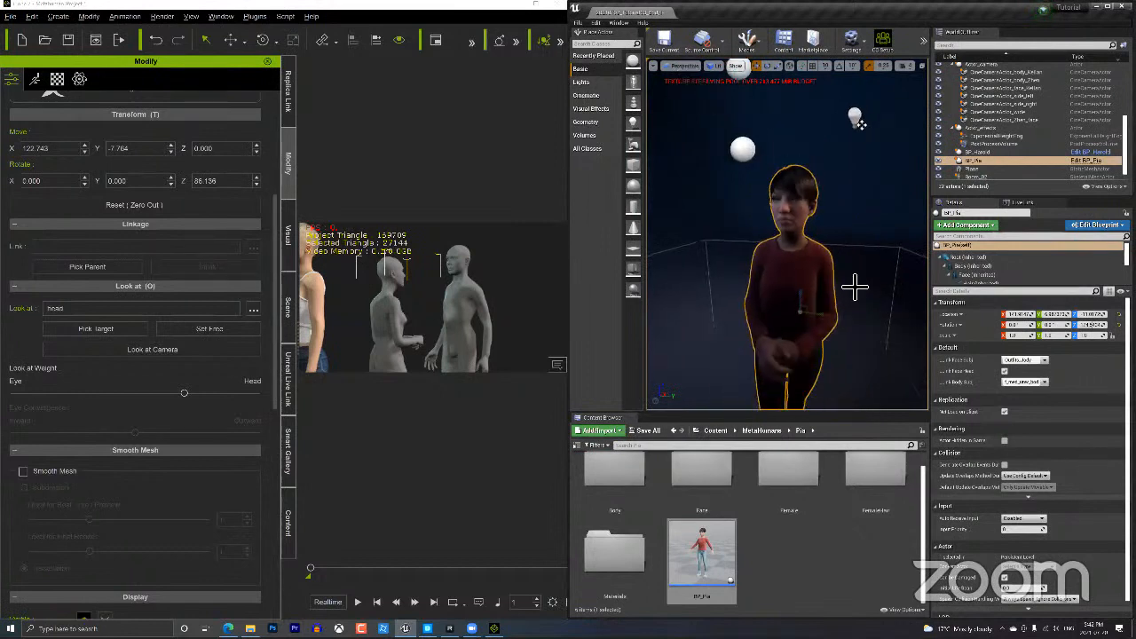
{"action": "right_click_drag", "start_coordinate": [882, 312], "coordinate": [909, 310]}
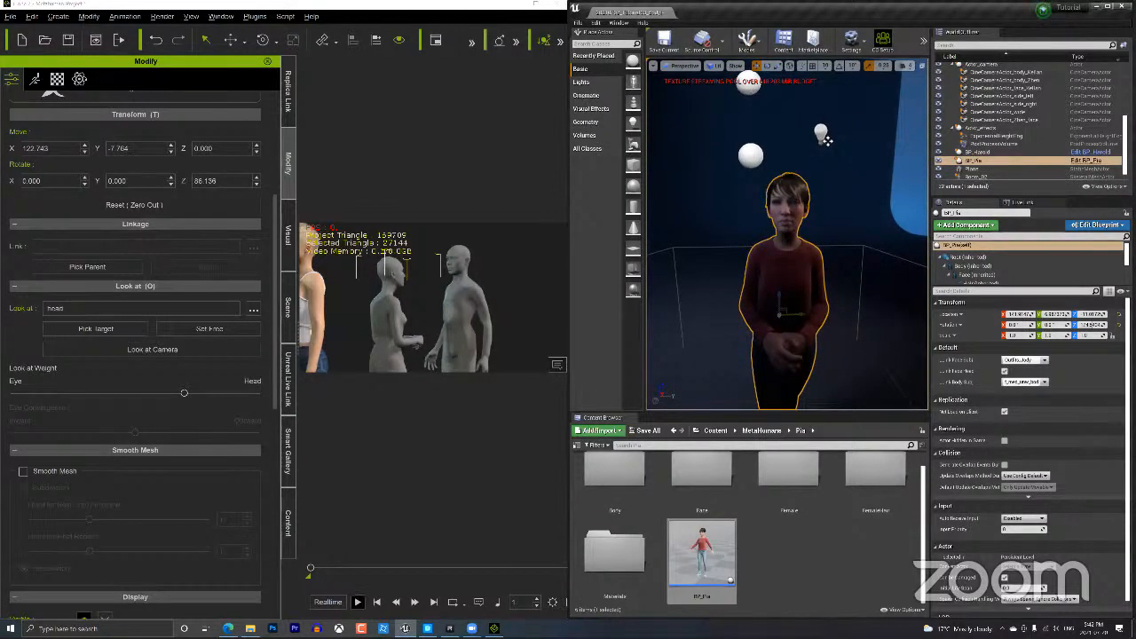
{"action": "left_click", "coordinate": [358, 602]}
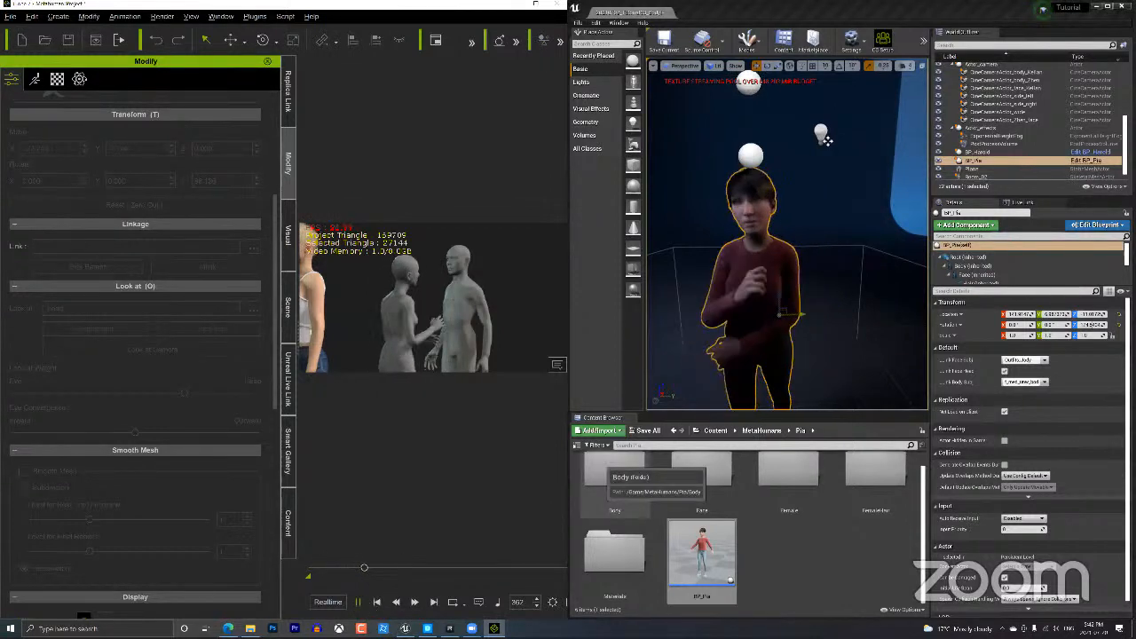
{"action": "left_click", "coordinate": [358, 602]}
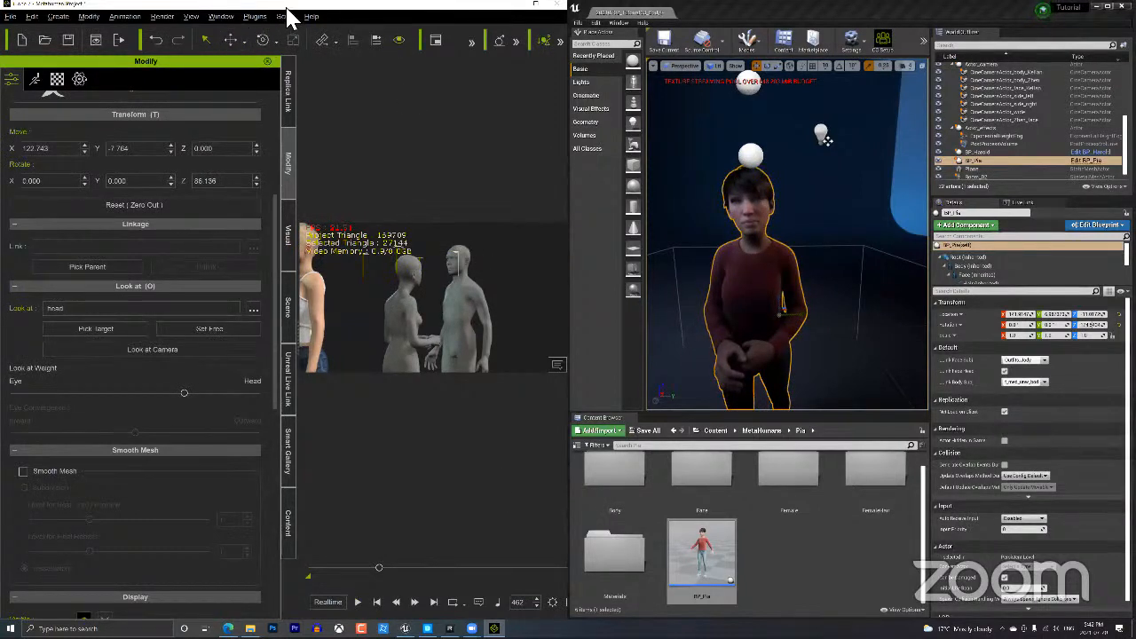
{"action": "key", "text": "super+Right"}
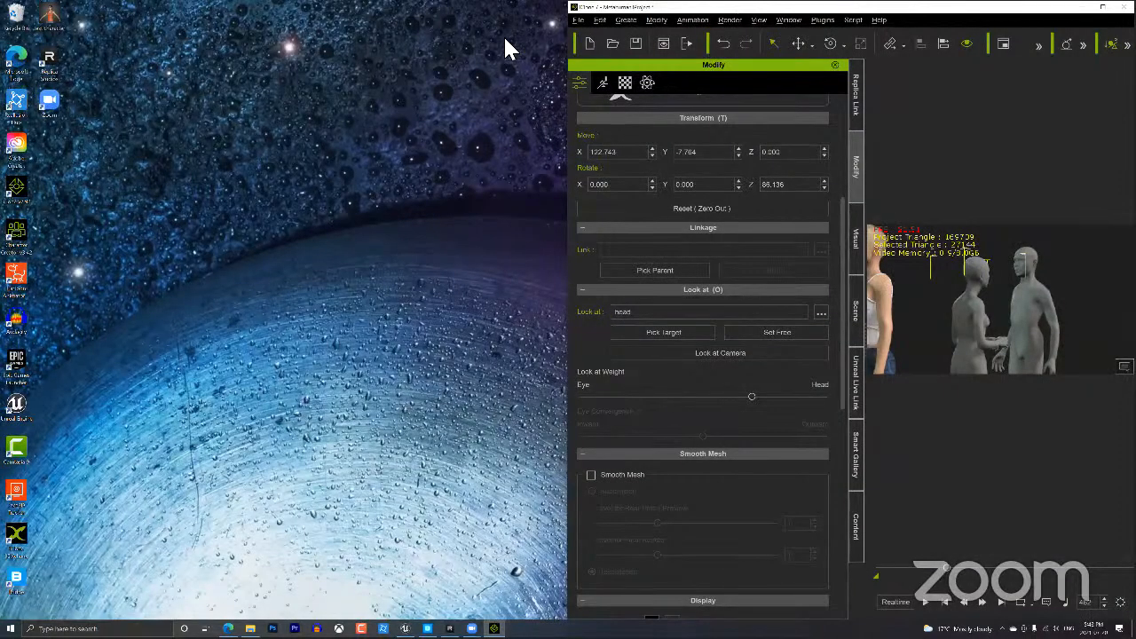
Maximize iClone, switch display quality to Quick Mode, rewind to frame 1 and show the Timeline with F3.
{"action": "key", "text": "super+Up"}
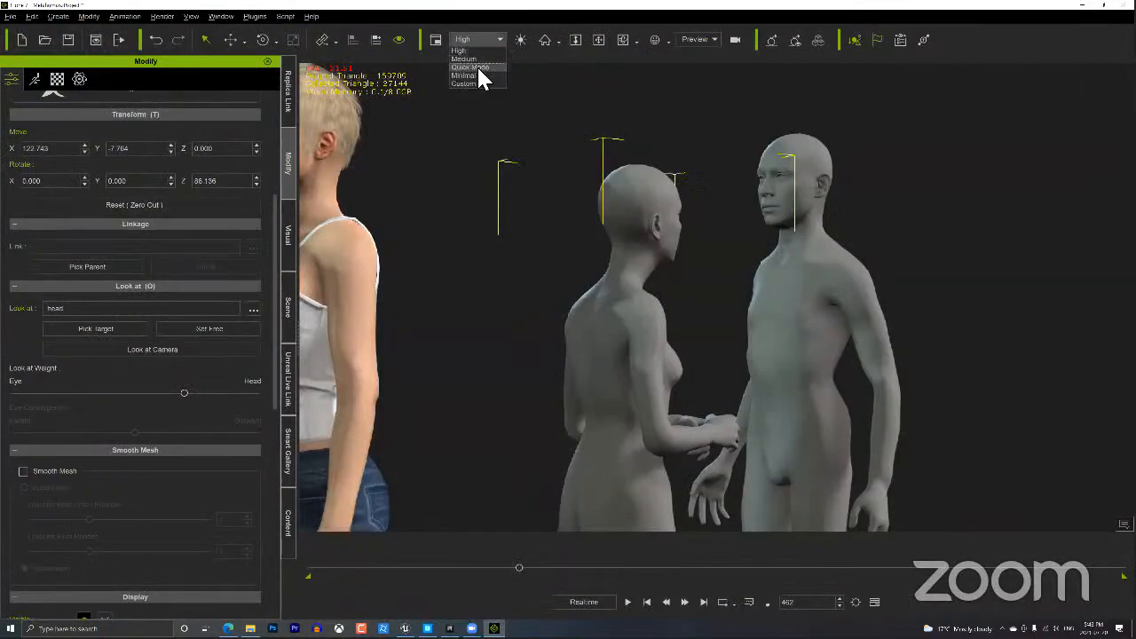
{"action": "left_click", "coordinate": [479, 67]}
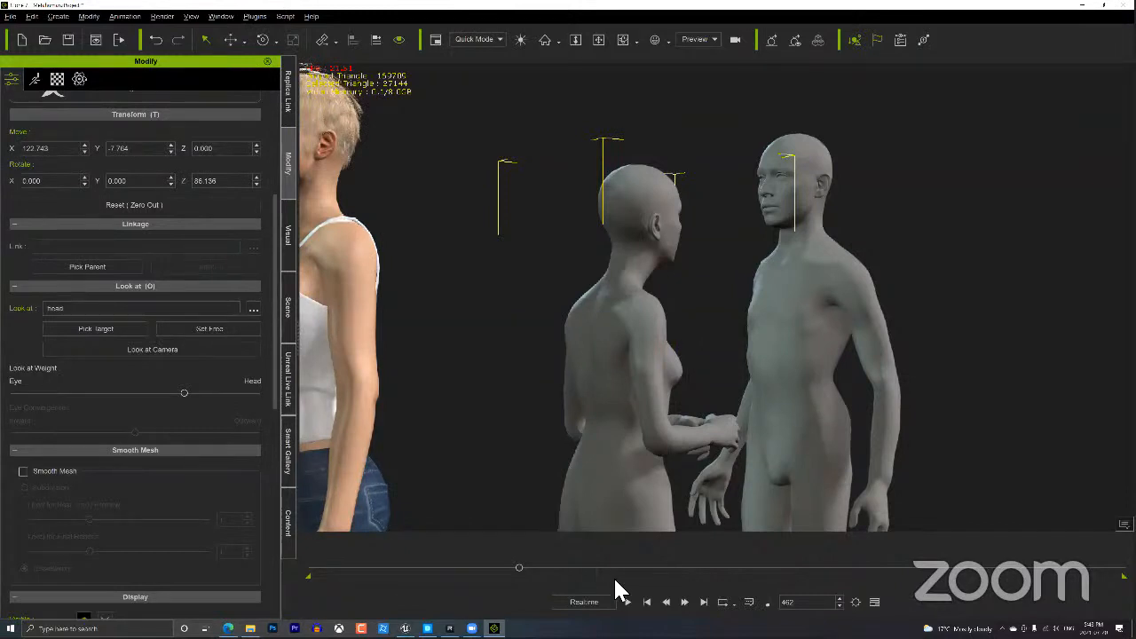
{"action": "left_click", "coordinate": [647, 602]}
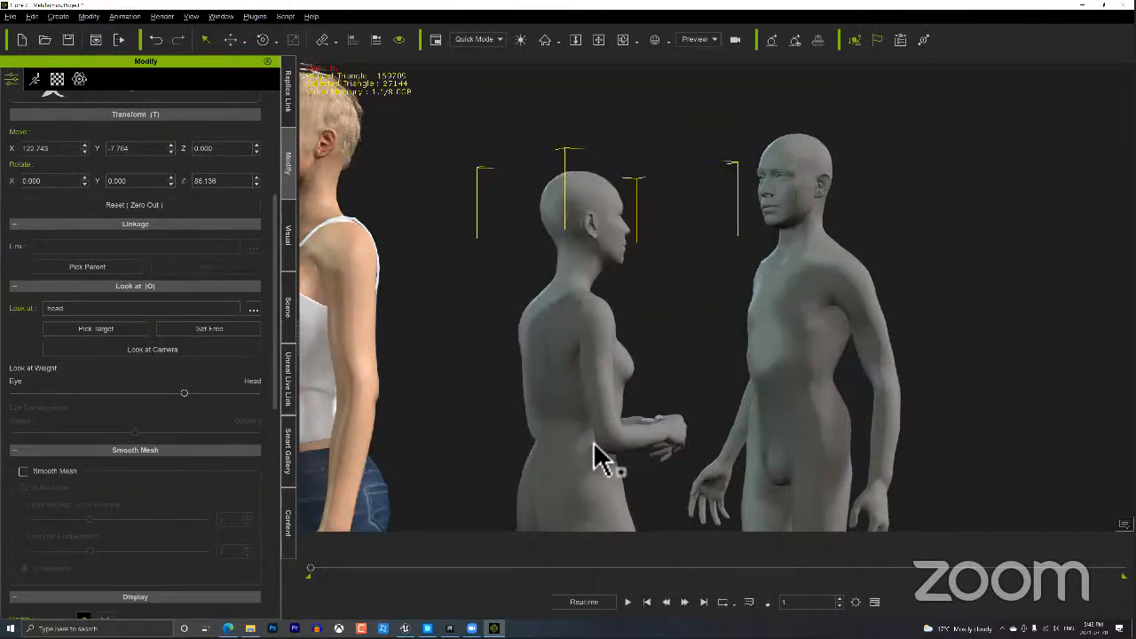
{"action": "key", "text": "F3"}
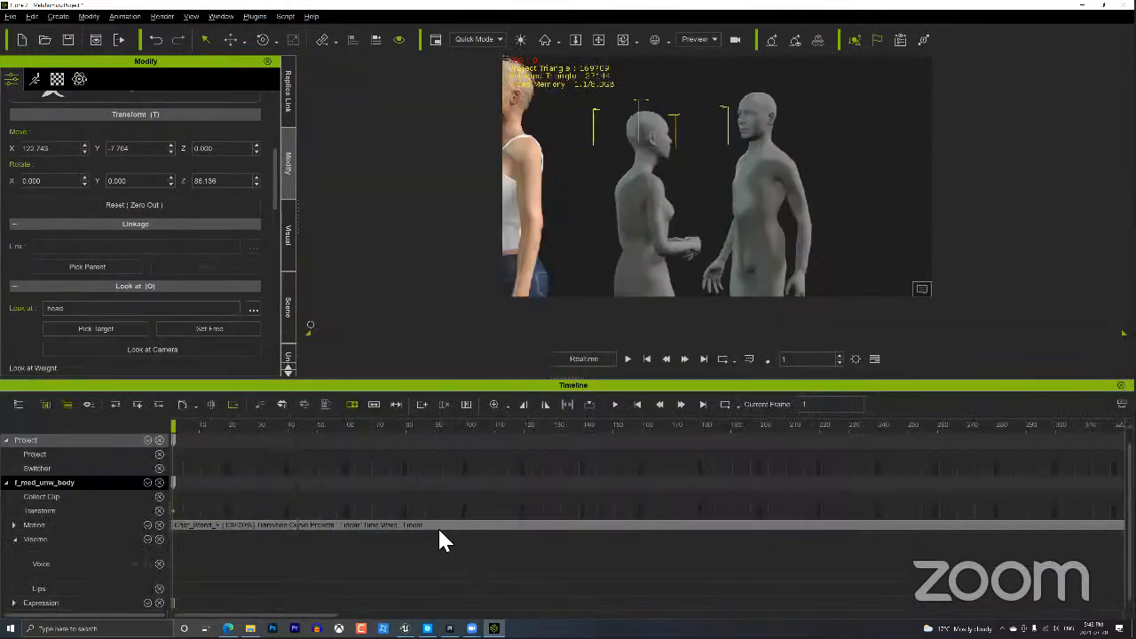
Play and scrub the timeline from frame 273 to around frame 601 to check poses.
{"action": "scroll", "coordinate": [432, 516], "scroll_direction": "down", "scroll_amount": 5}
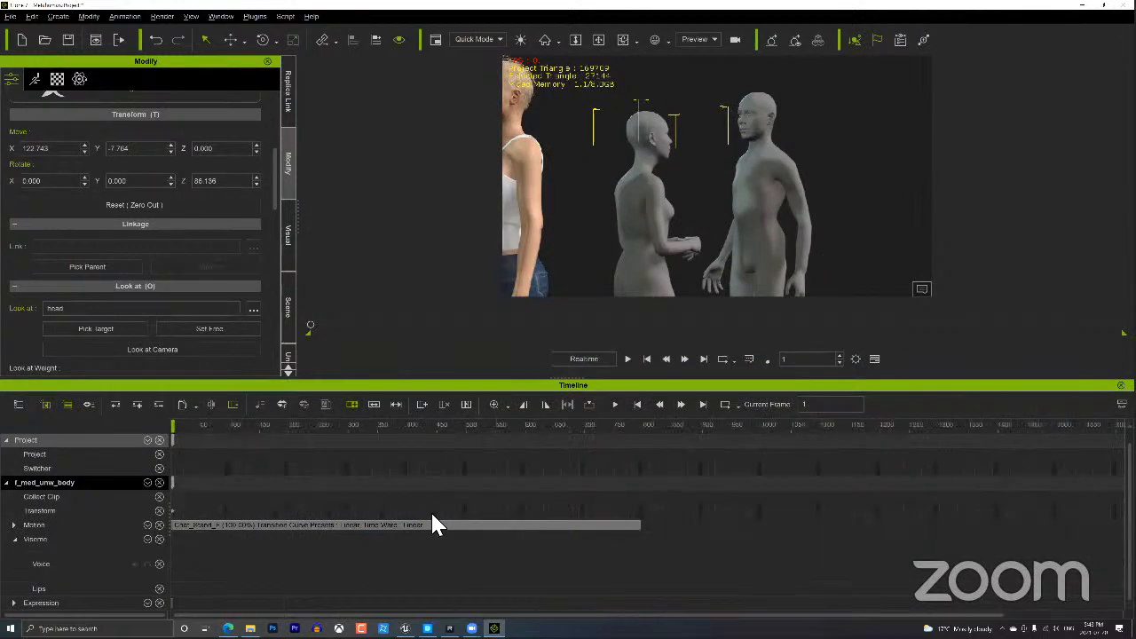
{"action": "left_click", "coordinate": [315, 425]}
{"action": "key", "text": "space"}
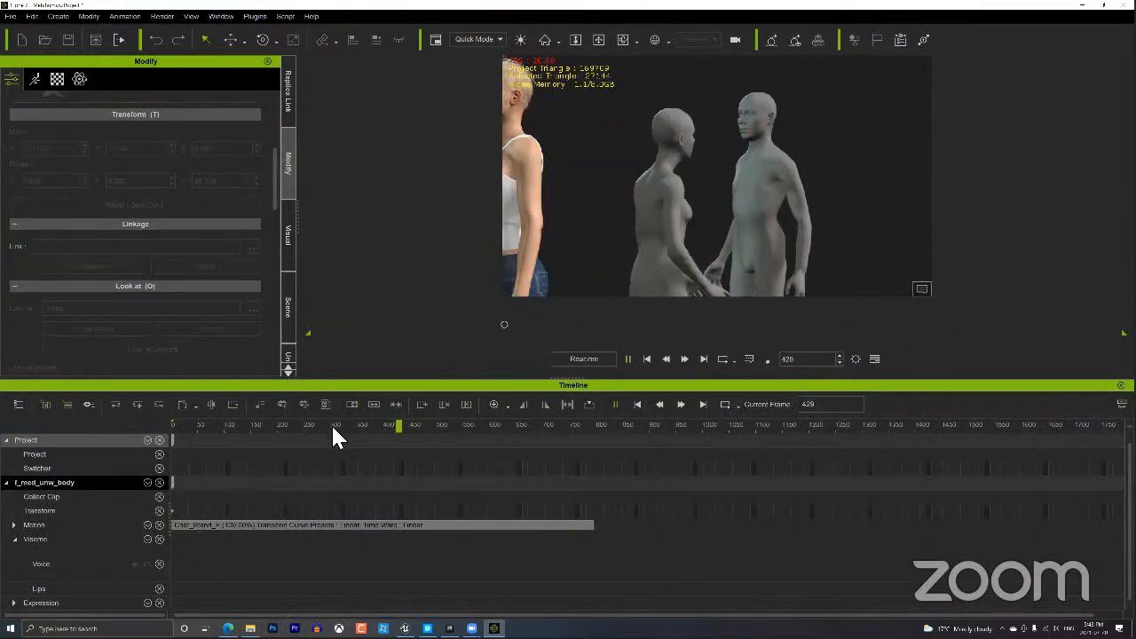
{"action": "key", "text": "space"}
{"action": "left_click_drag", "start_coordinate": [443, 430], "coordinate": [478, 423]}
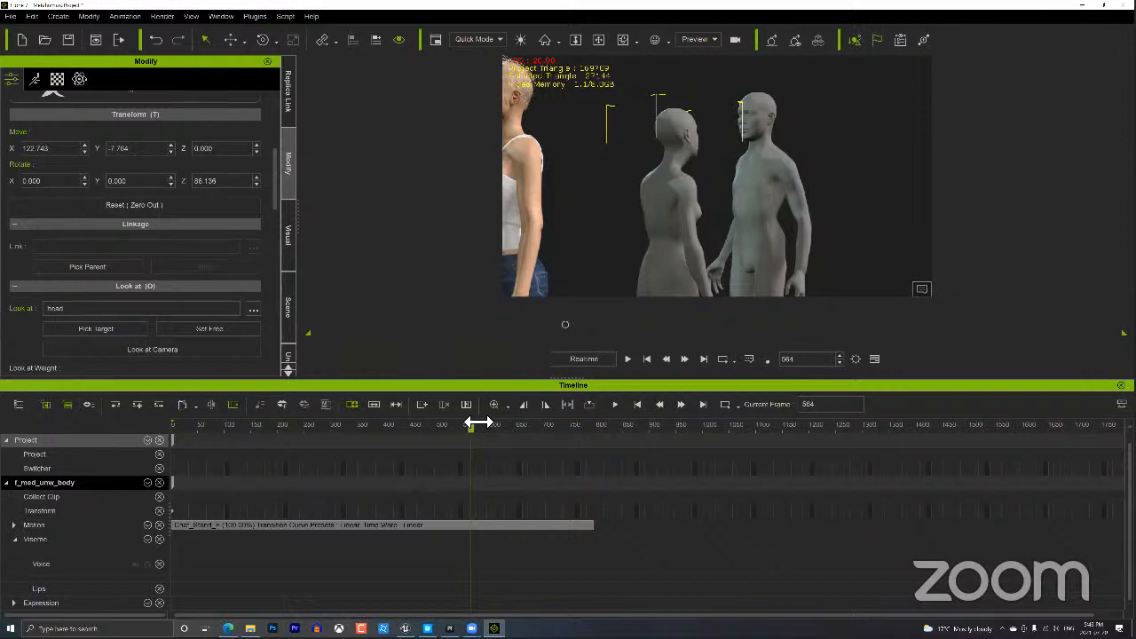
Break the motion clip at frame 562 and delete the later Chat_Stand_F_02 part.
{"action": "left_click", "coordinate": [470, 525]}
{"action": "right_click", "coordinate": [470, 525]}
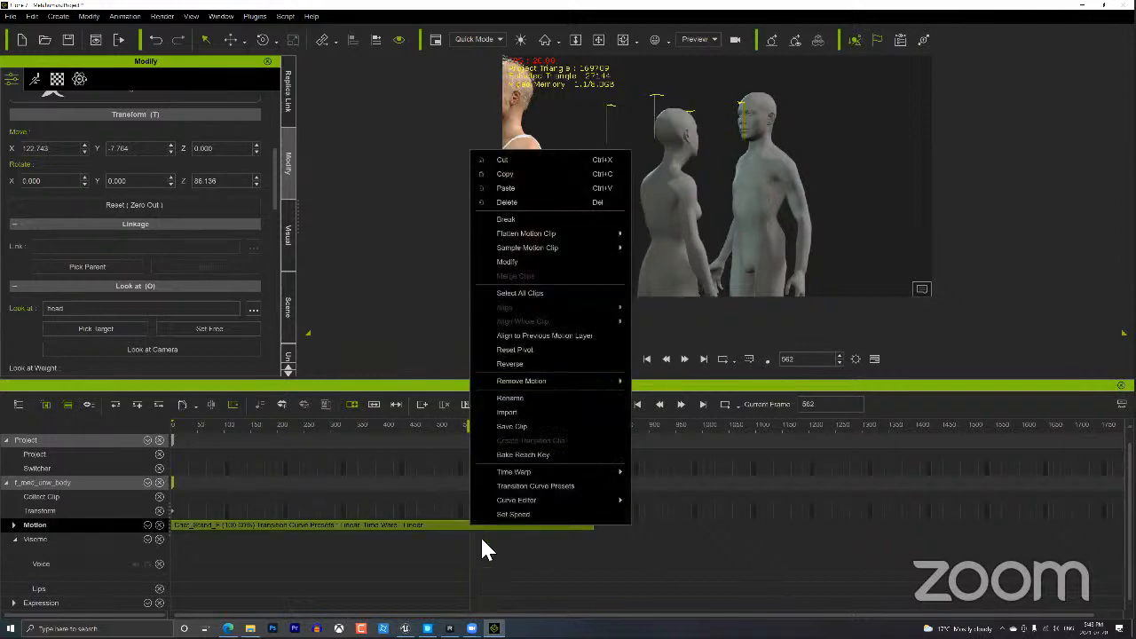
{"action": "left_click", "coordinate": [524, 219]}
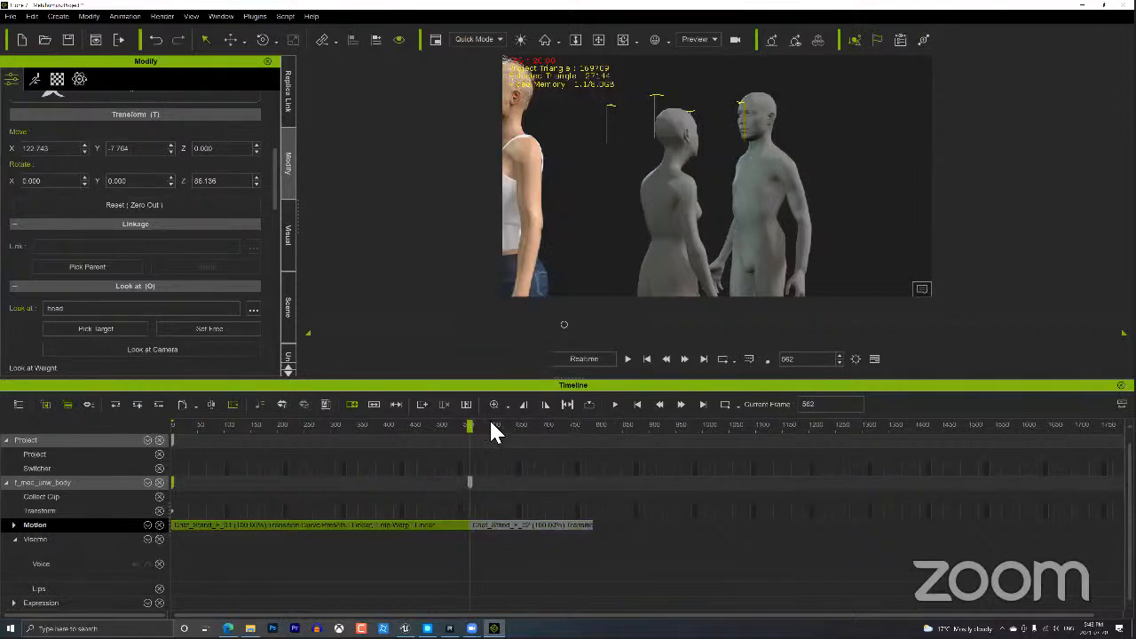
{"action": "left_click_drag", "start_coordinate": [491, 423], "coordinate": [566, 423]}
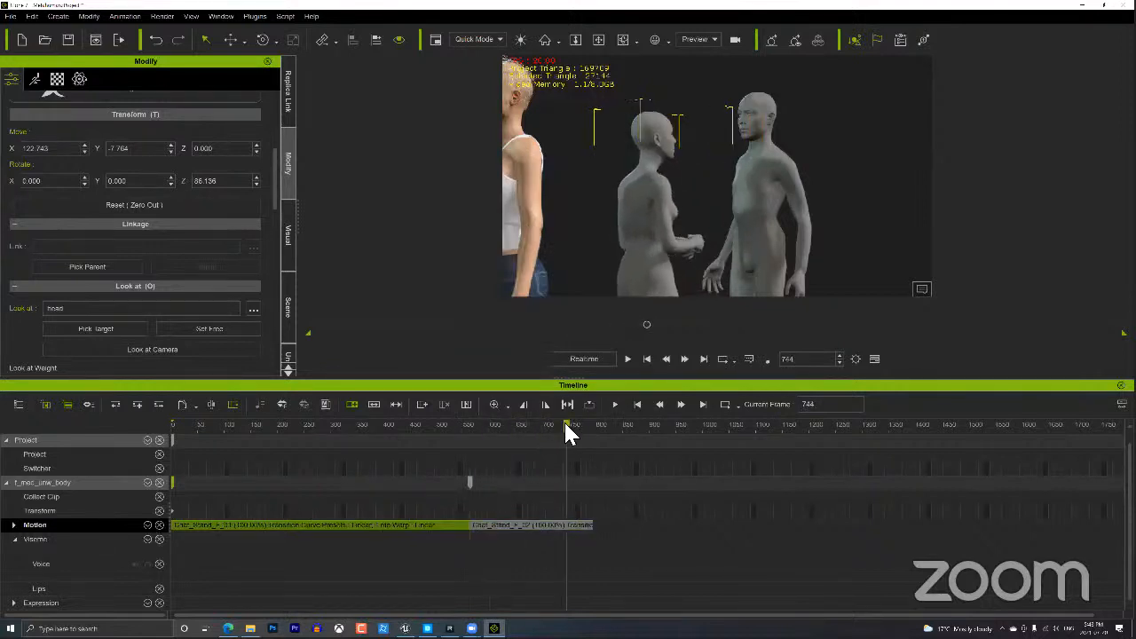
{"action": "left_click", "coordinate": [532, 525]}
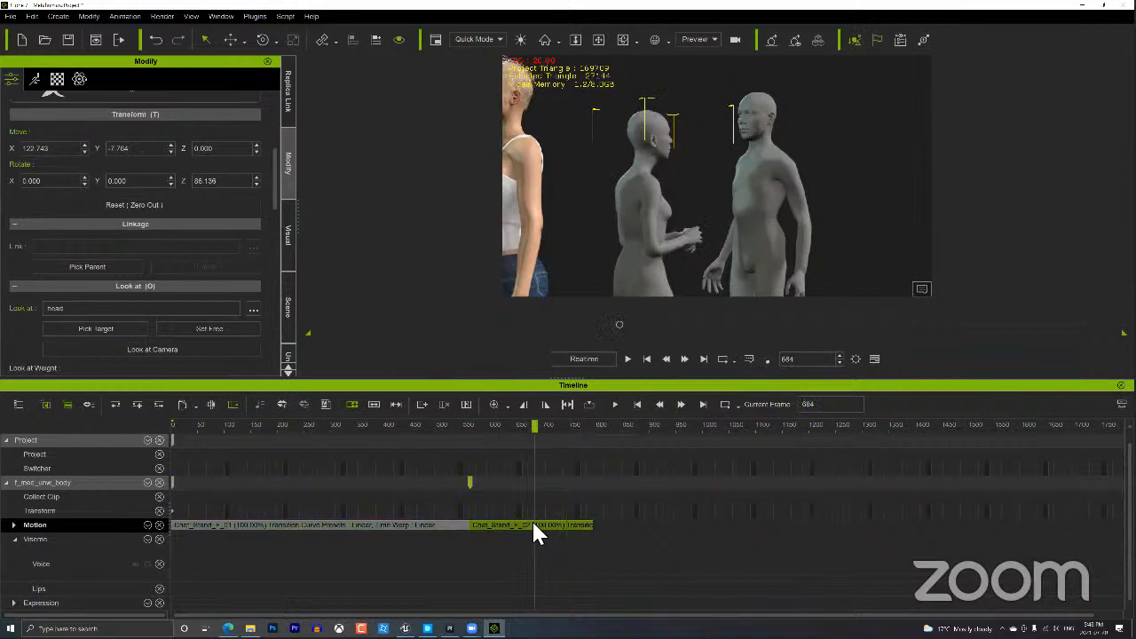
{"action": "key", "text": "Delete"}
{"action": "left_click_drag", "start_coordinate": [502, 421], "coordinate": [469, 423]}
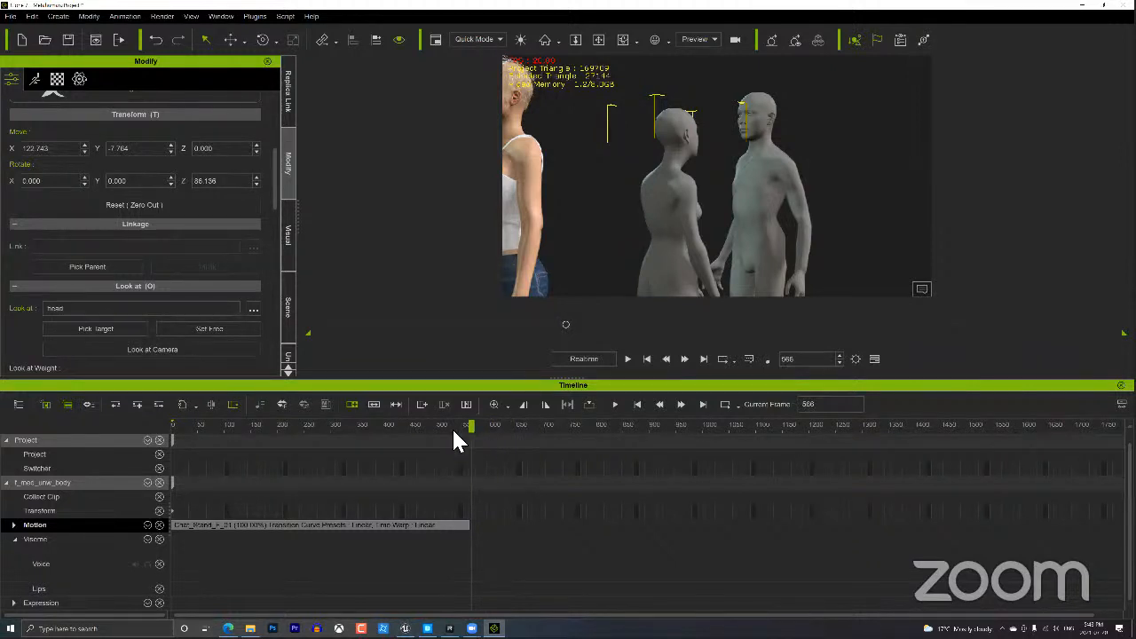
{"action": "left_click", "coordinate": [35, 79]}
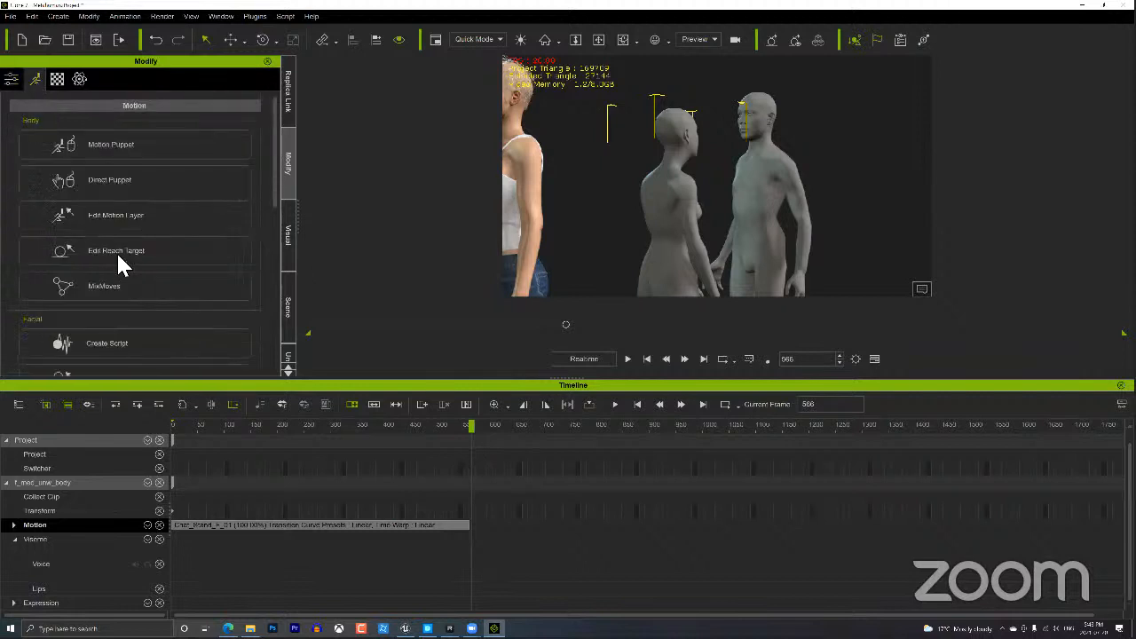
Open the Motion Puppet settings and preview the 02_Sexy idle preset.
{"action": "mouse_move", "coordinate": [273, 141]}
{"action": "left_mouse_down"}
{"action": "mouse_move", "coordinate": [260, 226]}
{"action": "mouse_move", "coordinate": [278, 144]}
{"action": "left_mouse_up"}
{"action": "left_click", "coordinate": [149, 145]}
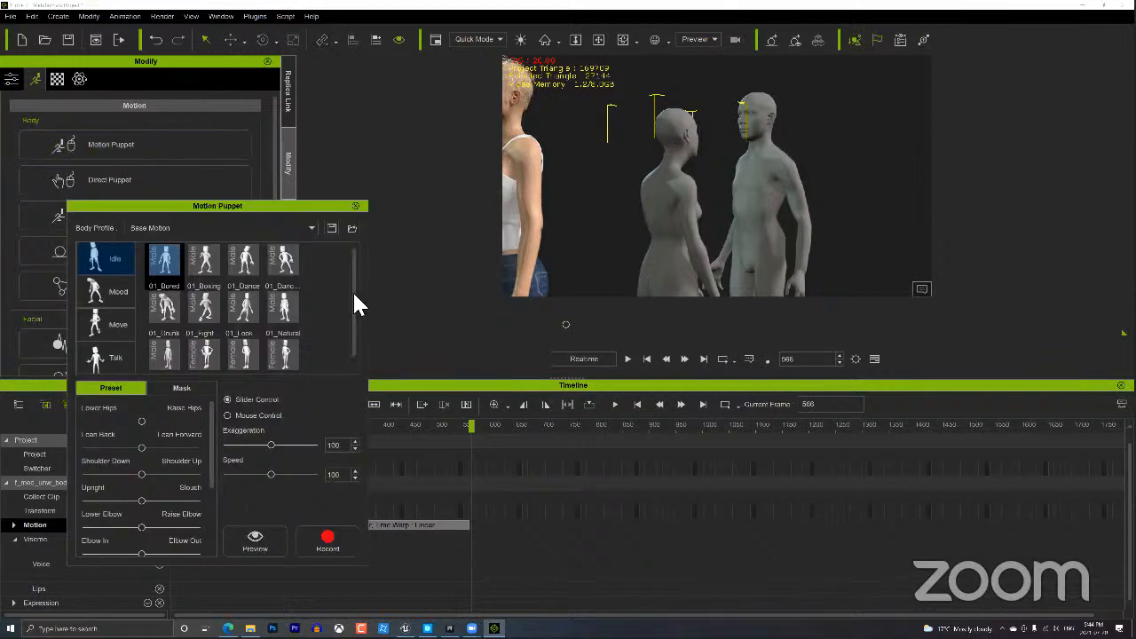
{"action": "scroll", "coordinate": [347, 325], "scroll_direction": "down", "scroll_amount": 1}
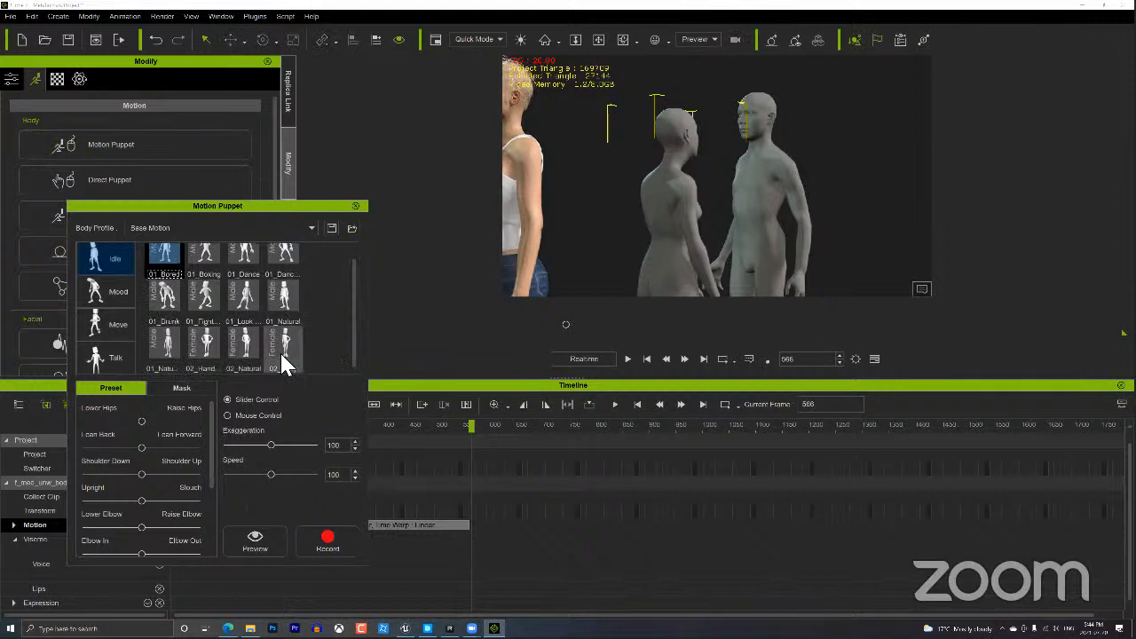
{"action": "left_click", "coordinate": [286, 352]}
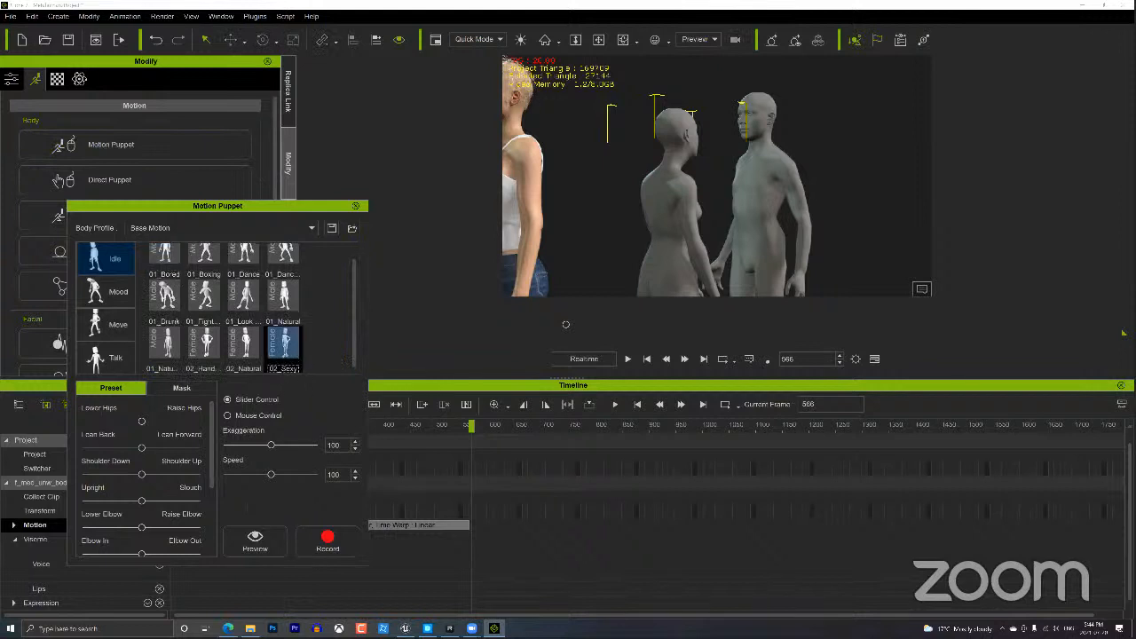
{"action": "left_click", "coordinate": [256, 539]}
{"action": "key", "text": "space"}
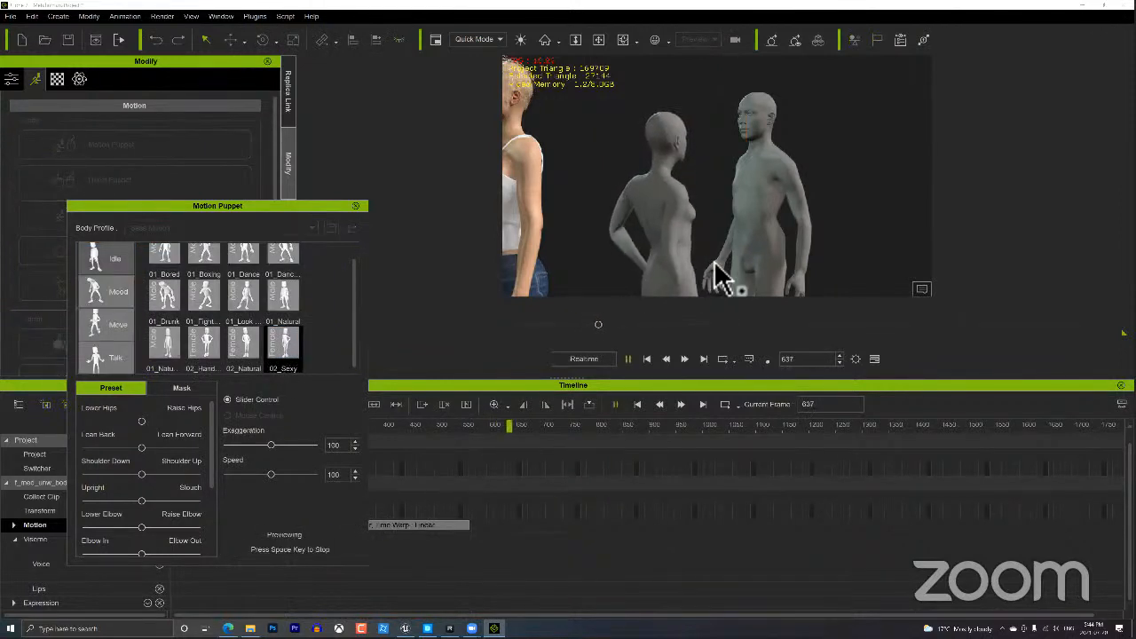
{"action": "middle_click_drag", "start_coordinate": [739, 226], "coordinate": [408, 234]}
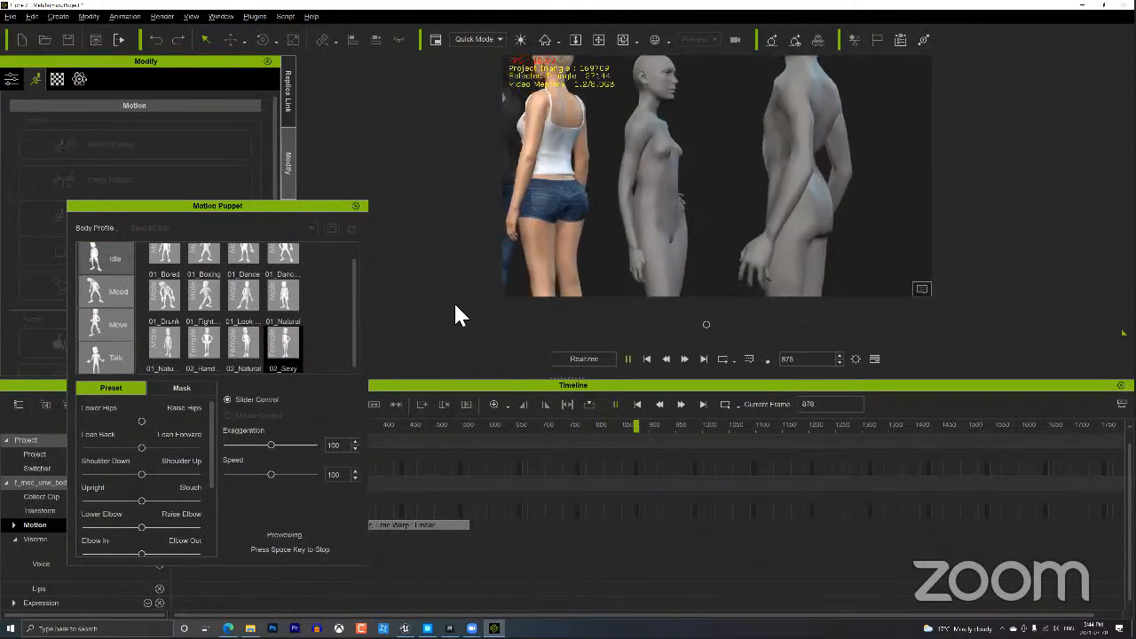
{"action": "left_click", "coordinate": [628, 359]}
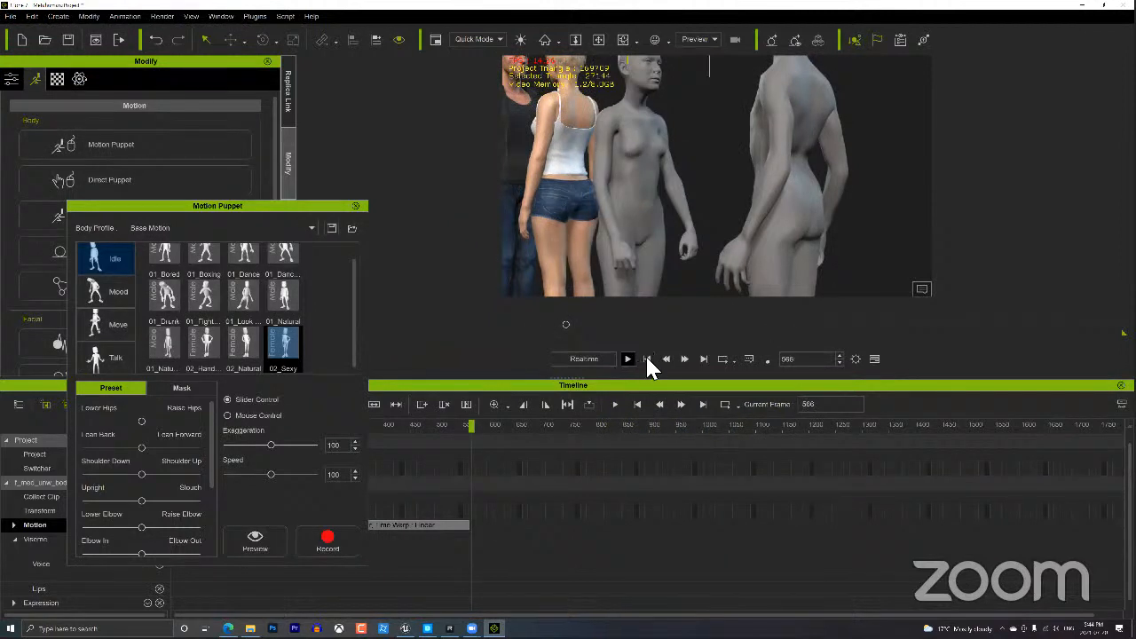
{"action": "left_click", "coordinate": [647, 359]}
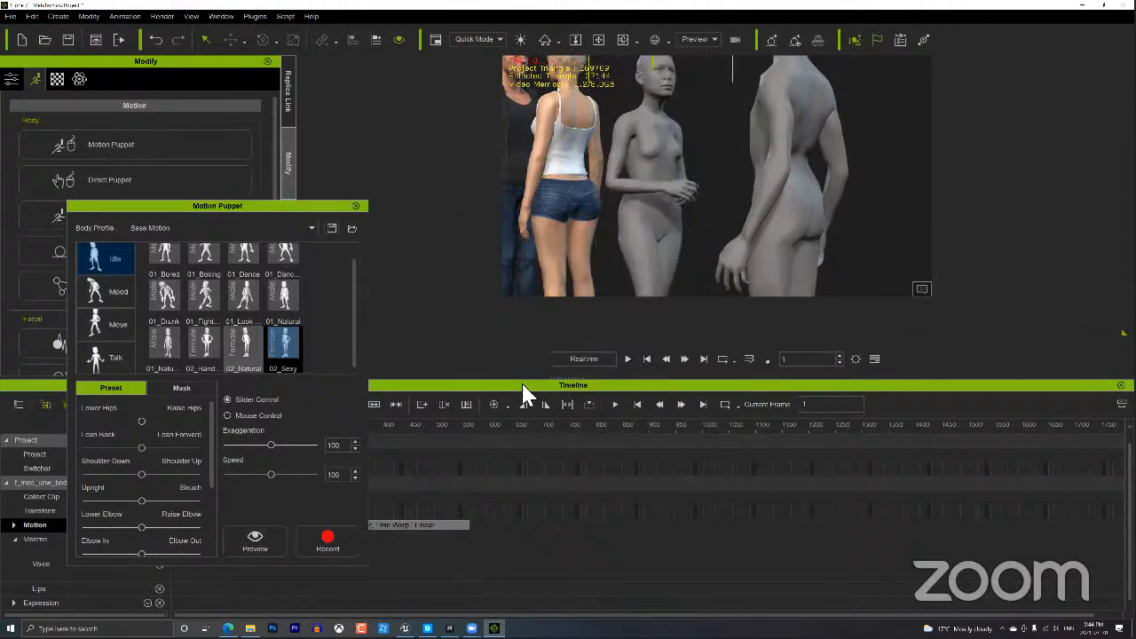
Preview the 02_Natural idle preset, framing the view to show the characters' feet.
{"action": "left_click", "coordinate": [245, 346]}
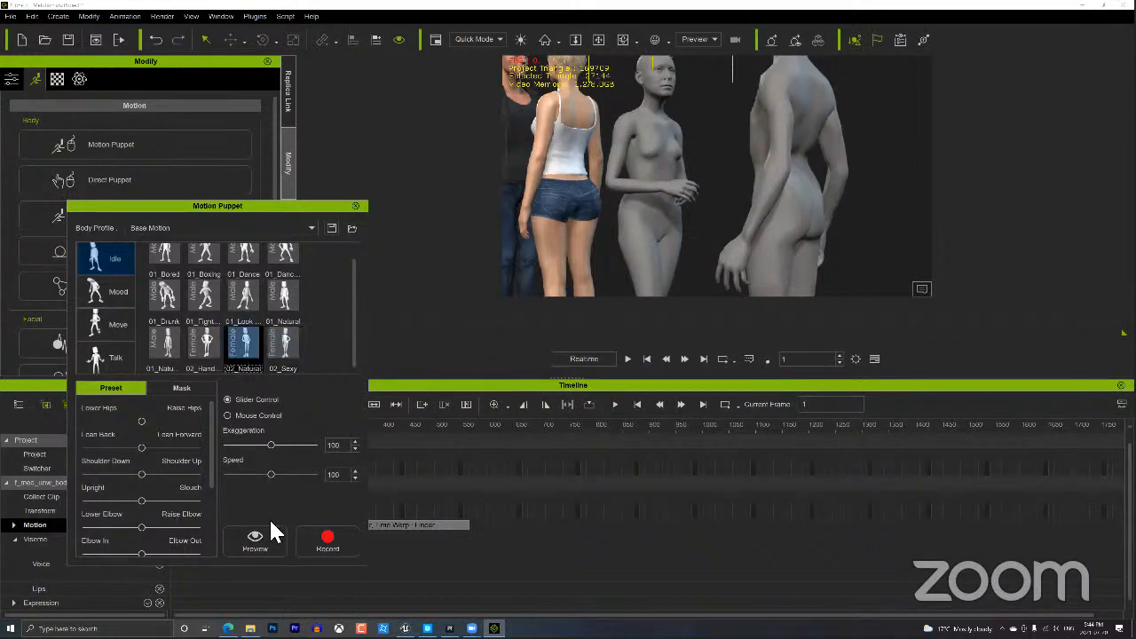
{"action": "left_click", "coordinate": [268, 546]}
{"action": "left_click_drag", "start_coordinate": [449, 424], "coordinate": [475, 421]}
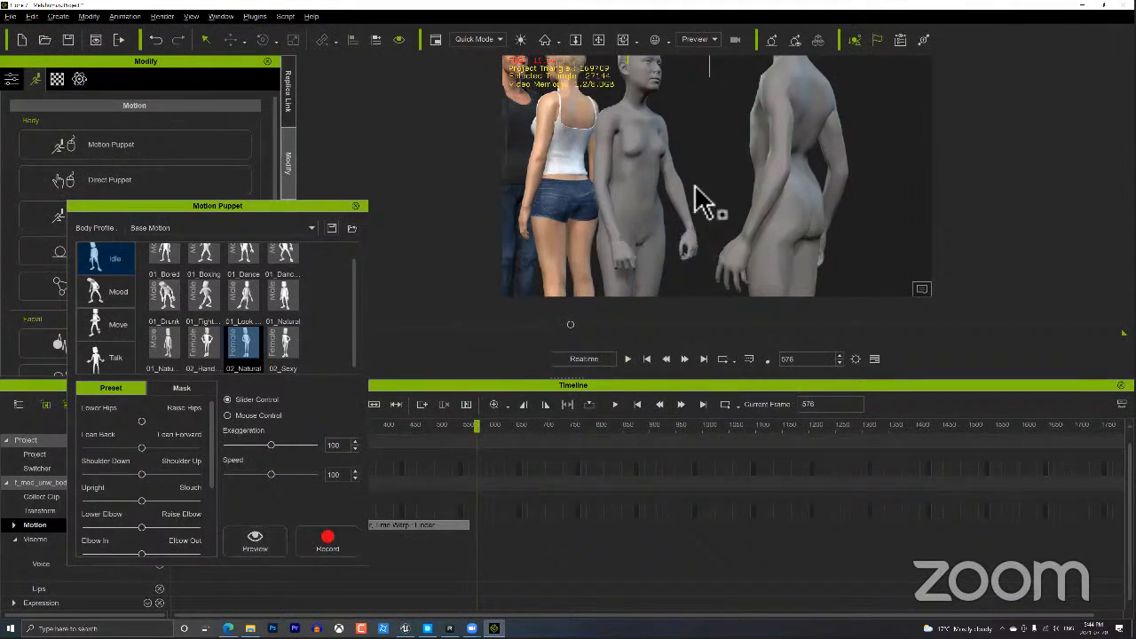
{"action": "scroll", "coordinate": [698, 238], "scroll_direction": "down", "scroll_amount": 5}
{"action": "middle_click_drag", "start_coordinate": [714, 246], "coordinate": [716, 233]}
{"action": "scroll", "coordinate": [716, 234], "scroll_direction": "down", "scroll_amount": 1}
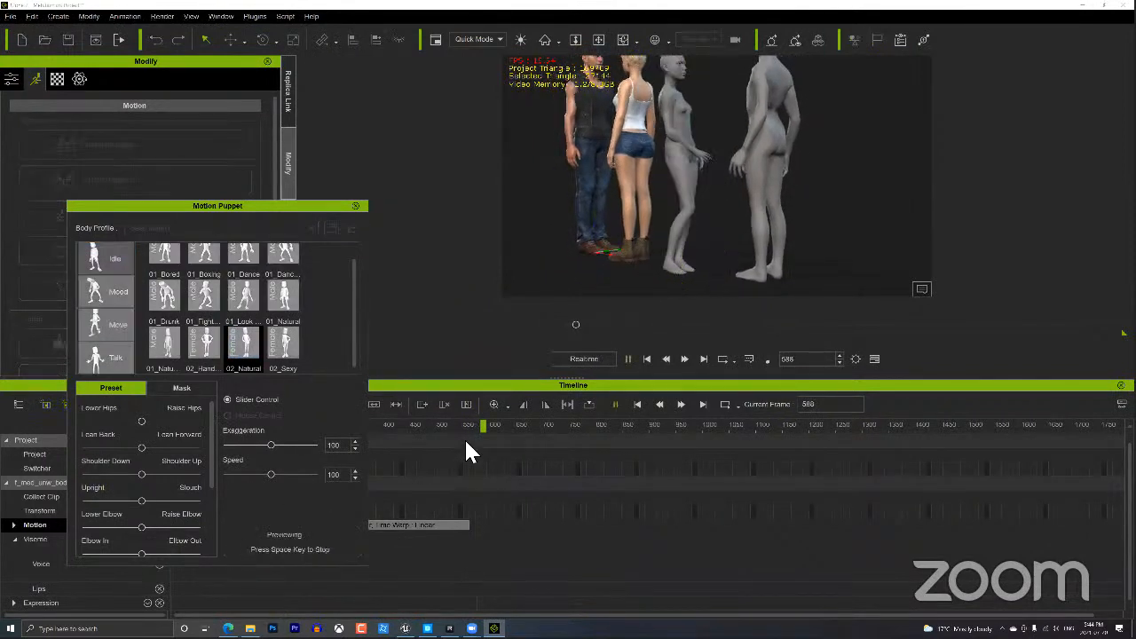
{"action": "key", "text": "space"}
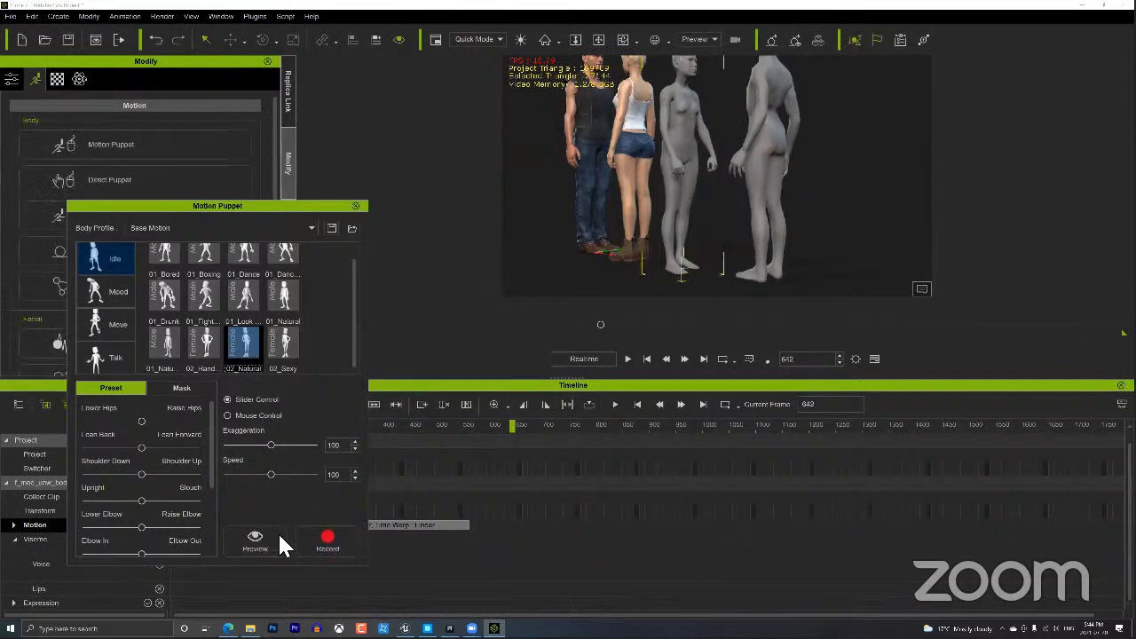
{"action": "left_click", "coordinate": [255, 540]}
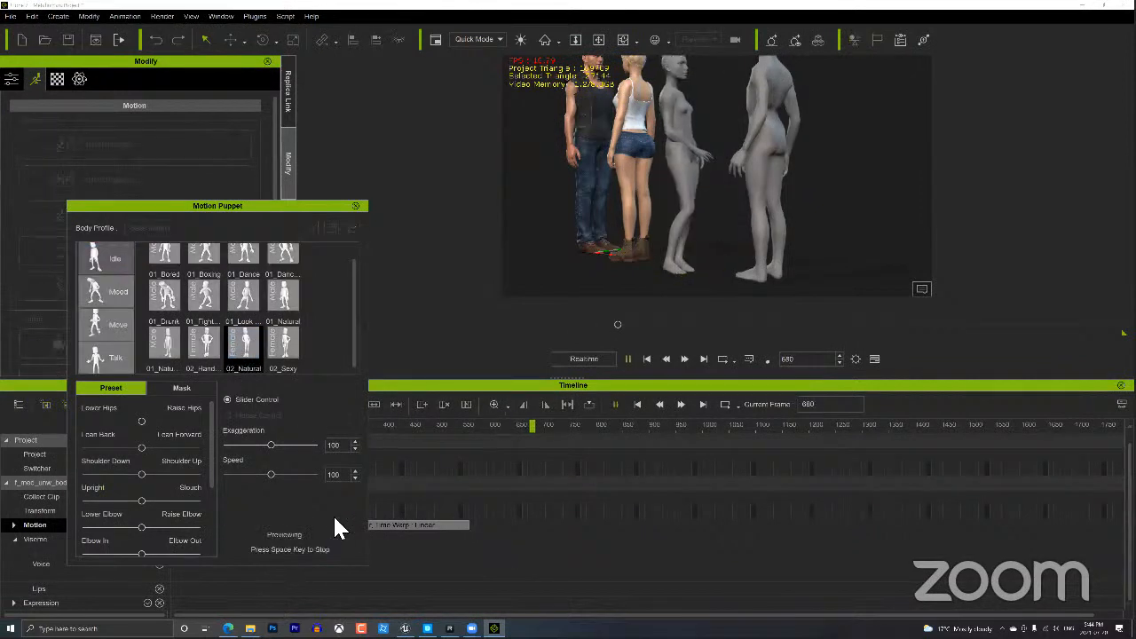
{"action": "key", "text": "space"}
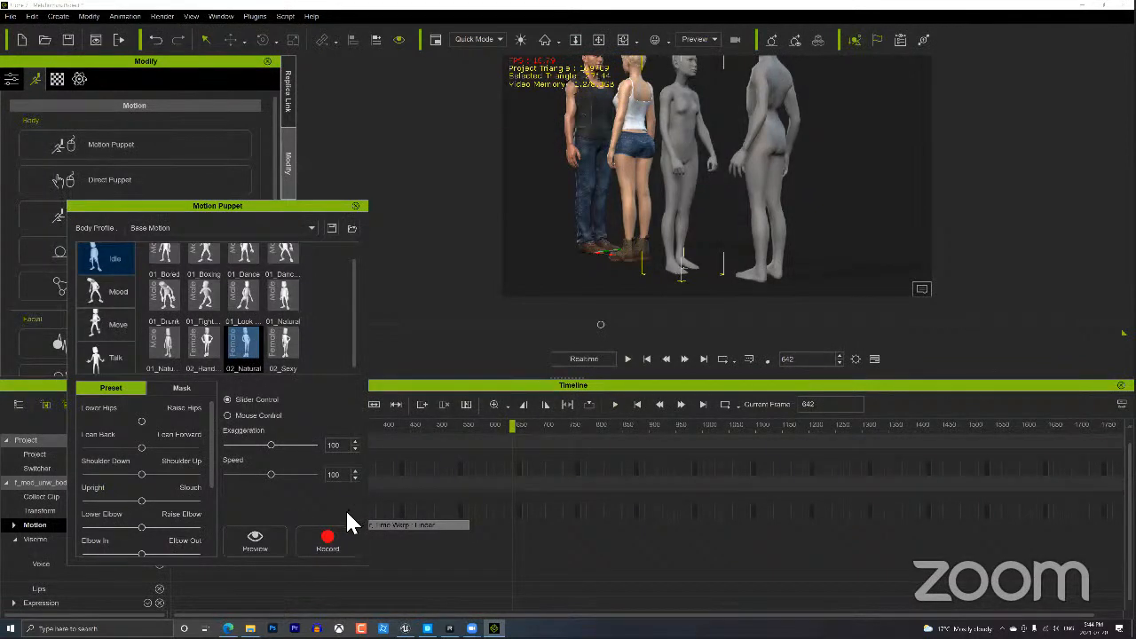
Return to the 02_Sexy idle preset, preview it twice, and show the body-part Mask options.
{"action": "left_click", "coordinate": [293, 351]}
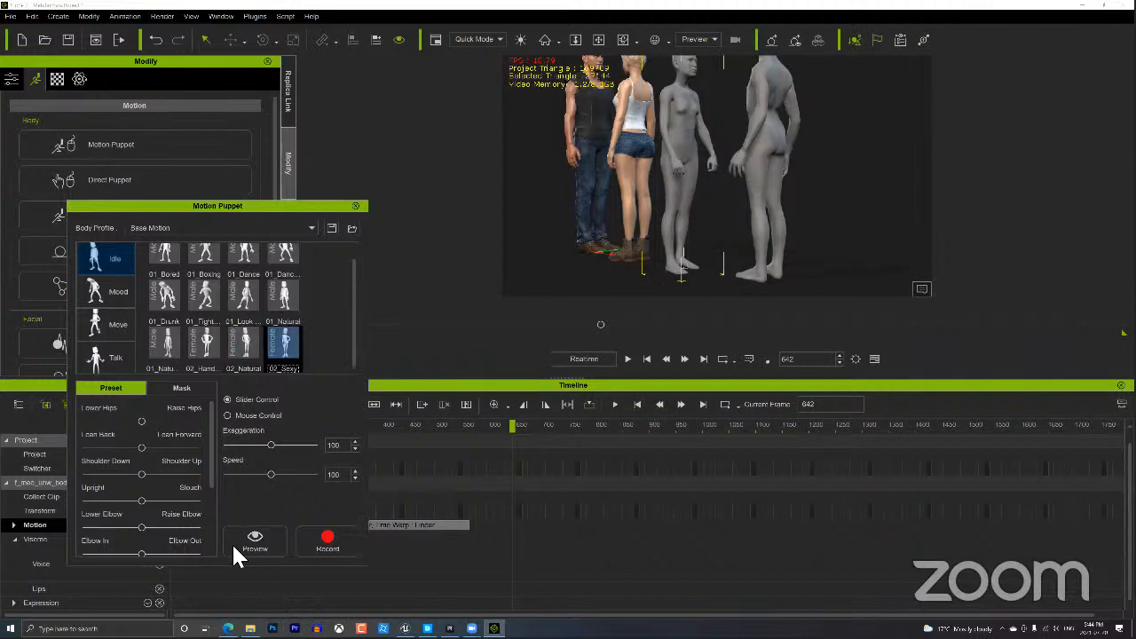
{"action": "left_click", "coordinate": [253, 543]}
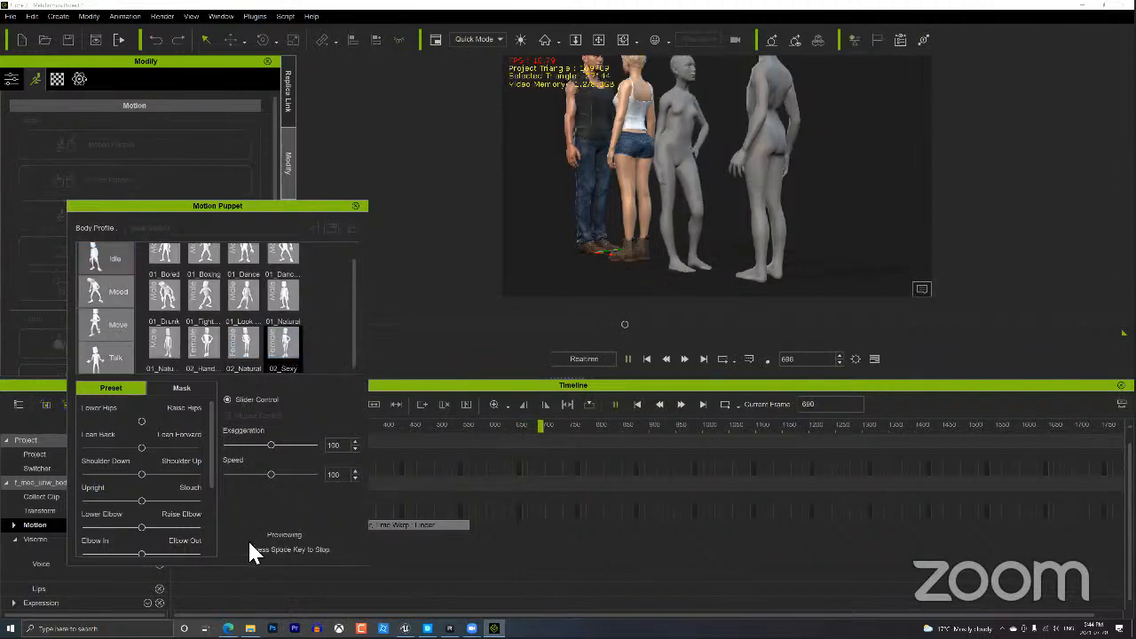
{"action": "key", "text": "space"}
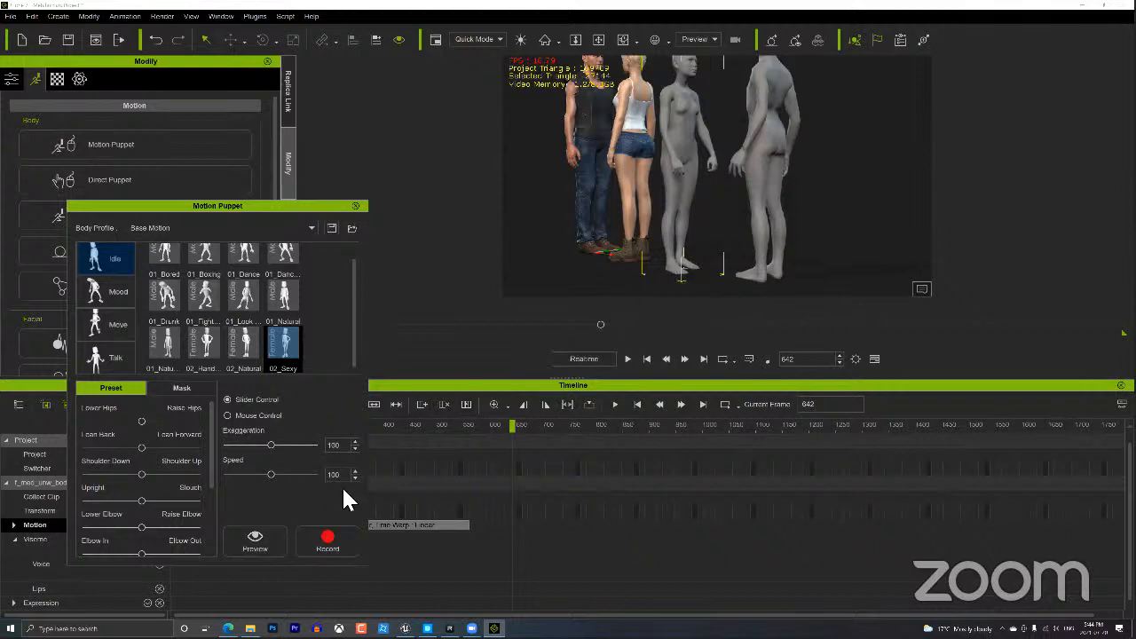
{"action": "left_click", "coordinate": [272, 542]}
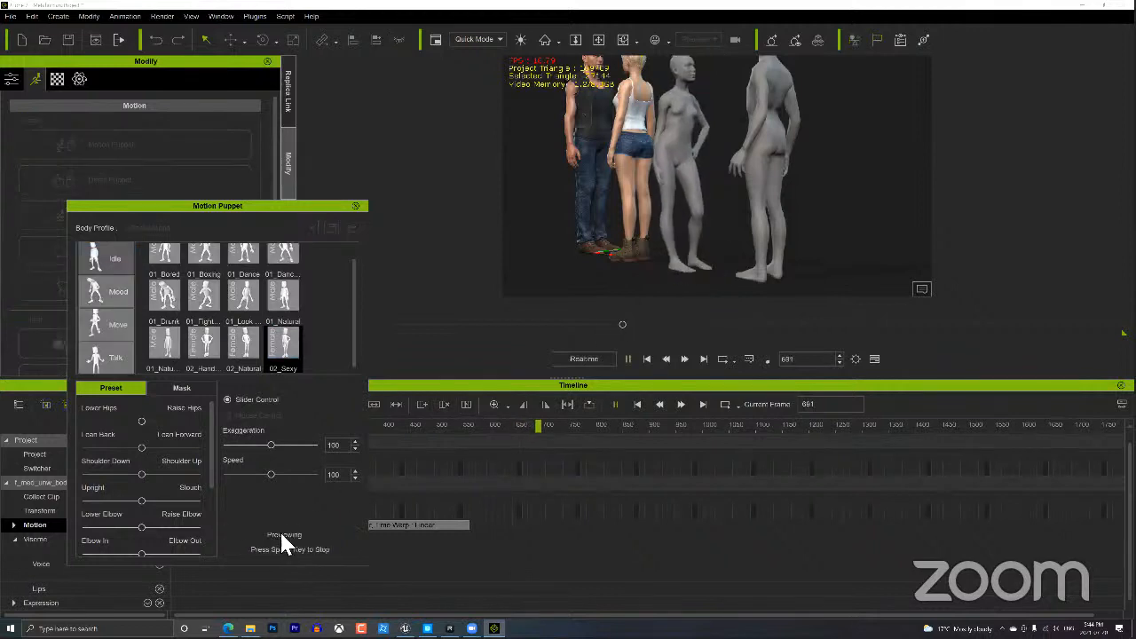
{"action": "key", "text": "space"}
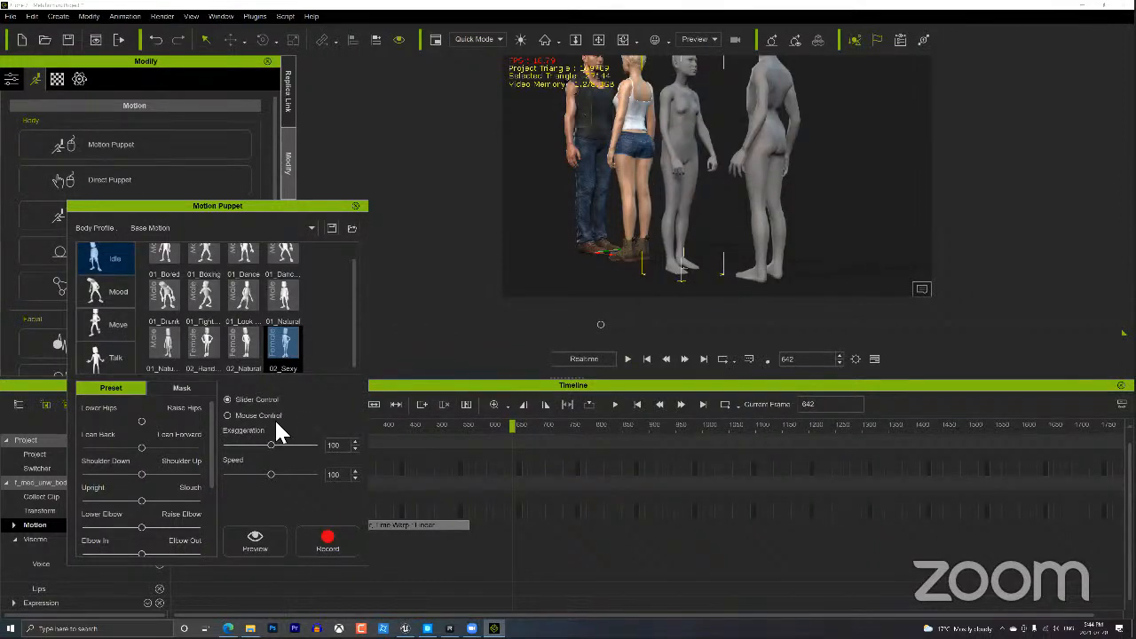
{"action": "left_click", "coordinate": [188, 388]}
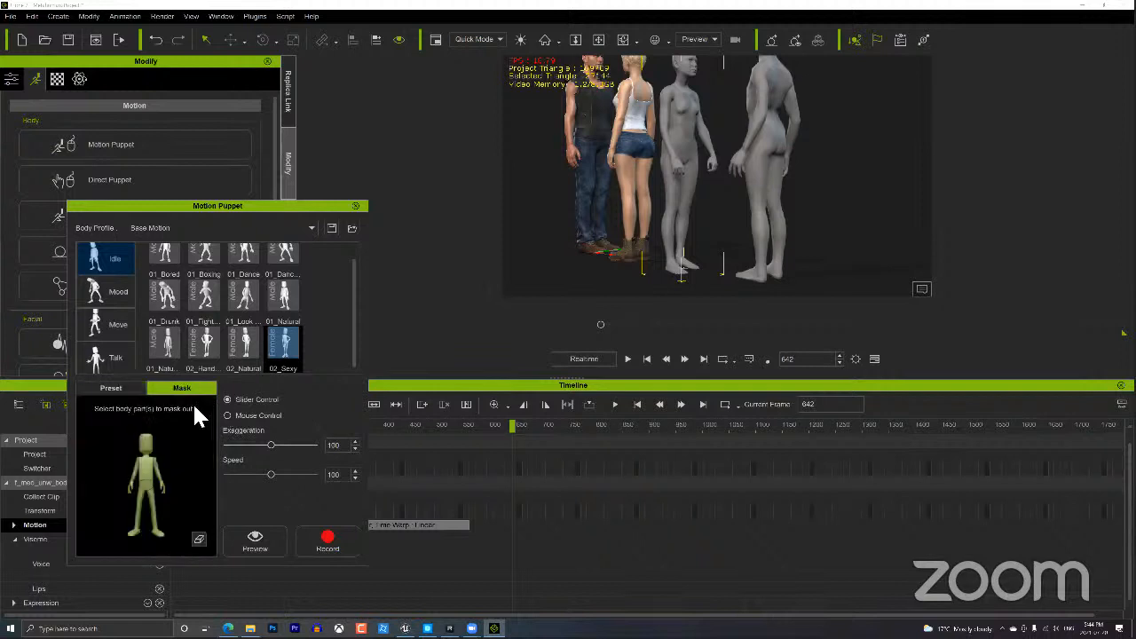
Mask the legs out of the puppet motion and preview the result.
{"action": "left_click", "coordinate": [145, 515]}
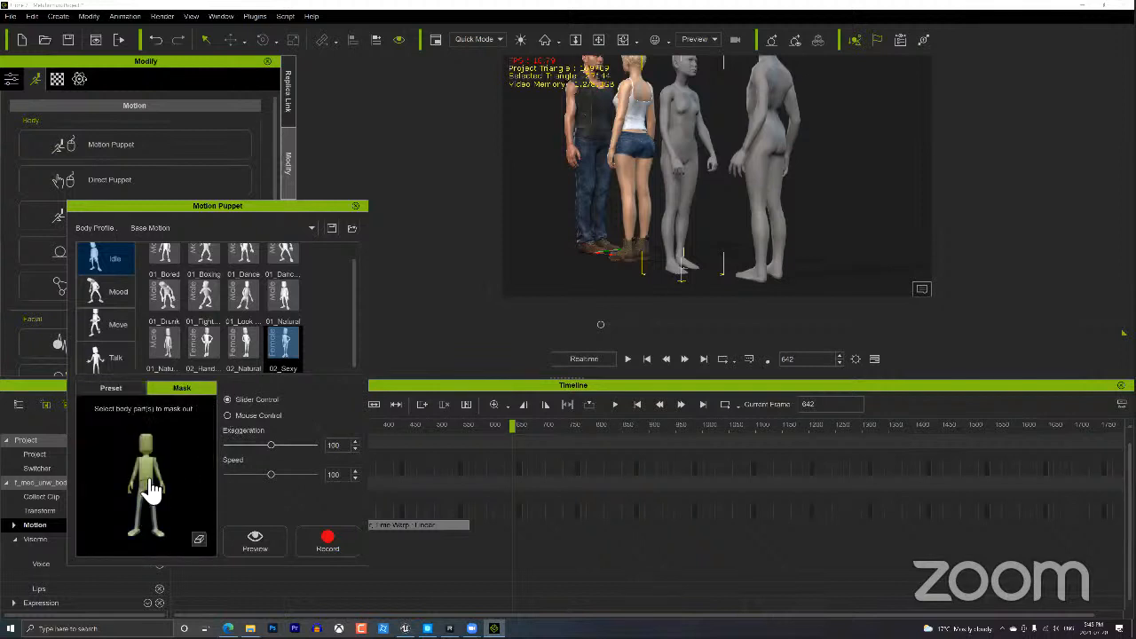
{"action": "left_click", "coordinate": [255, 541]}
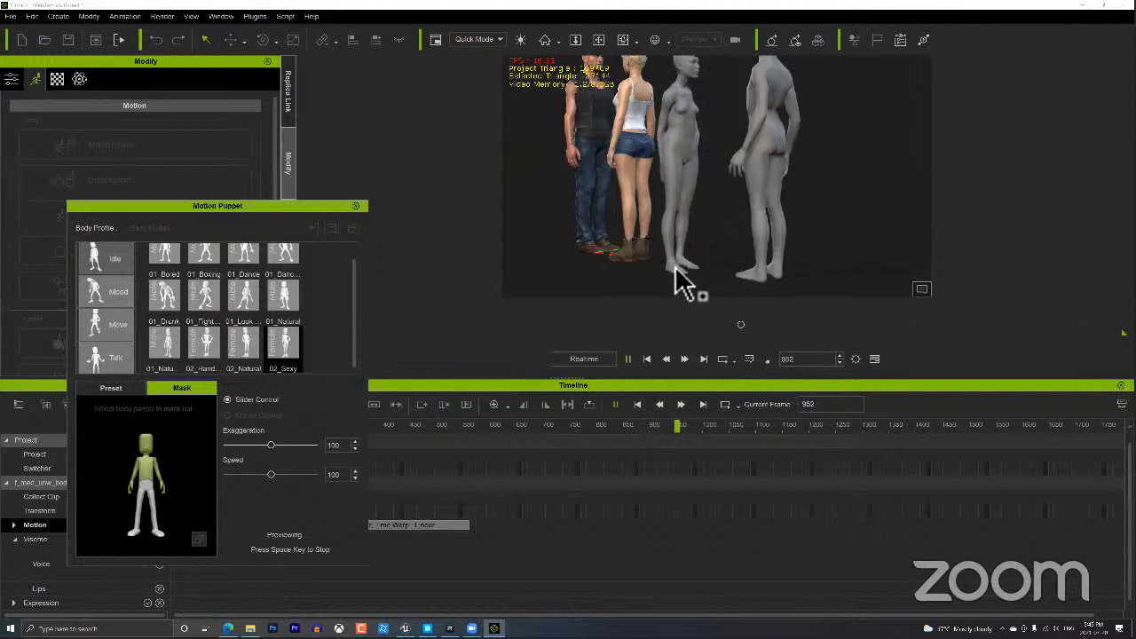
{"action": "key", "text": "space"}
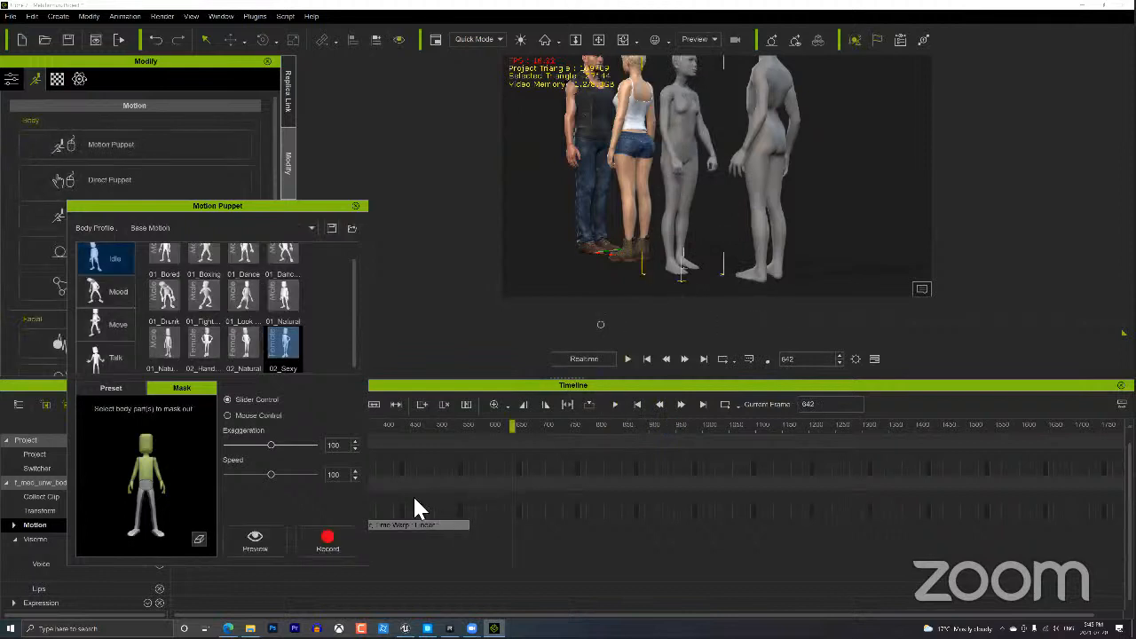
Switch to 02_Natural, lower Exaggeration to about 75 after trying 200, then arm and cancel recording.
{"action": "left_click", "coordinate": [247, 349]}
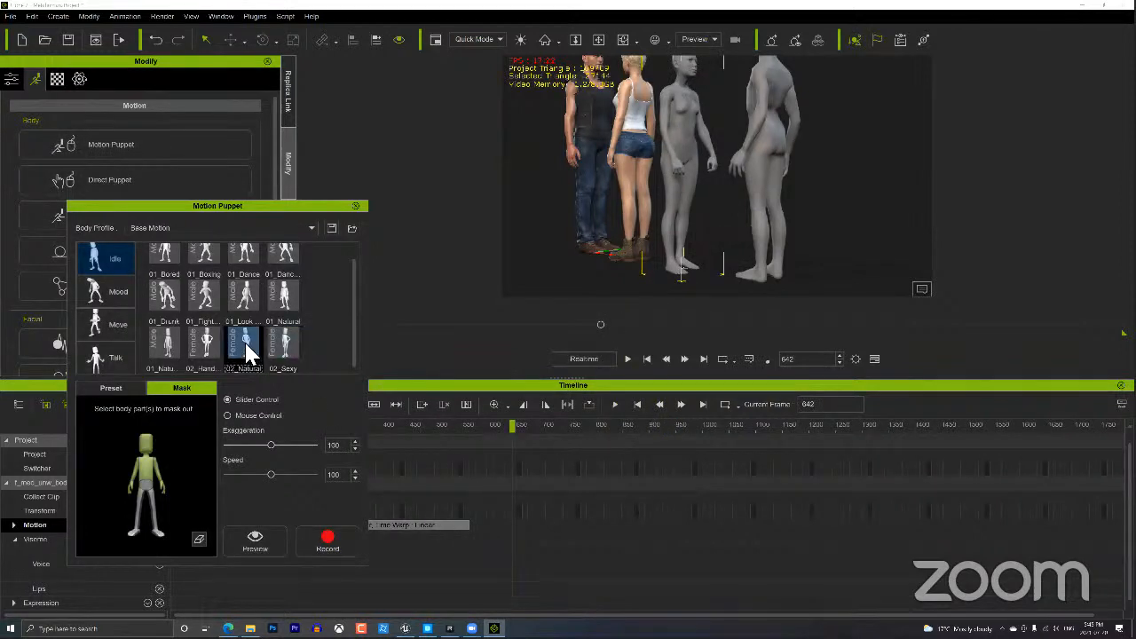
{"action": "left_click", "coordinate": [257, 540]}
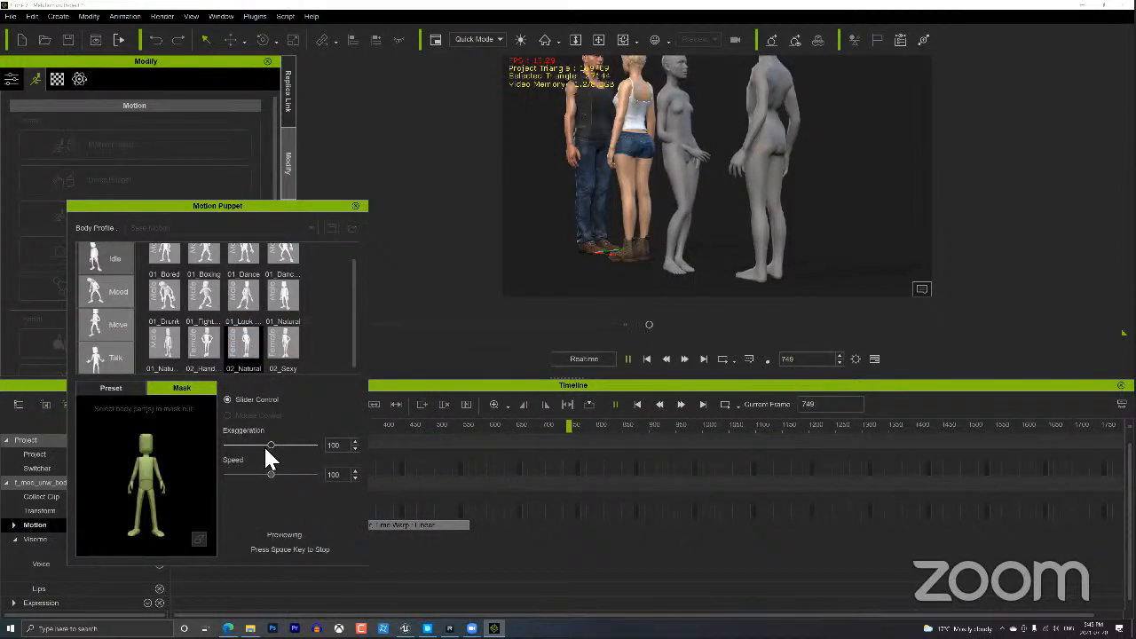
{"action": "left_click_drag", "start_coordinate": [269, 445], "coordinate": [345, 447]}
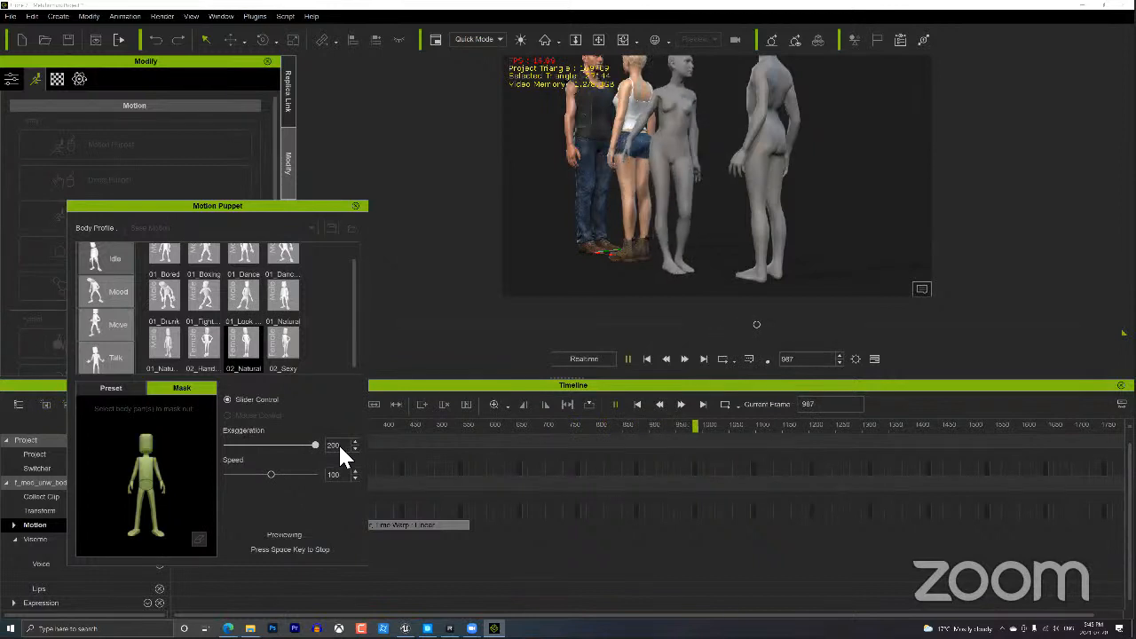
{"action": "left_click_drag", "start_coordinate": [316, 445], "coordinate": [256, 444]}
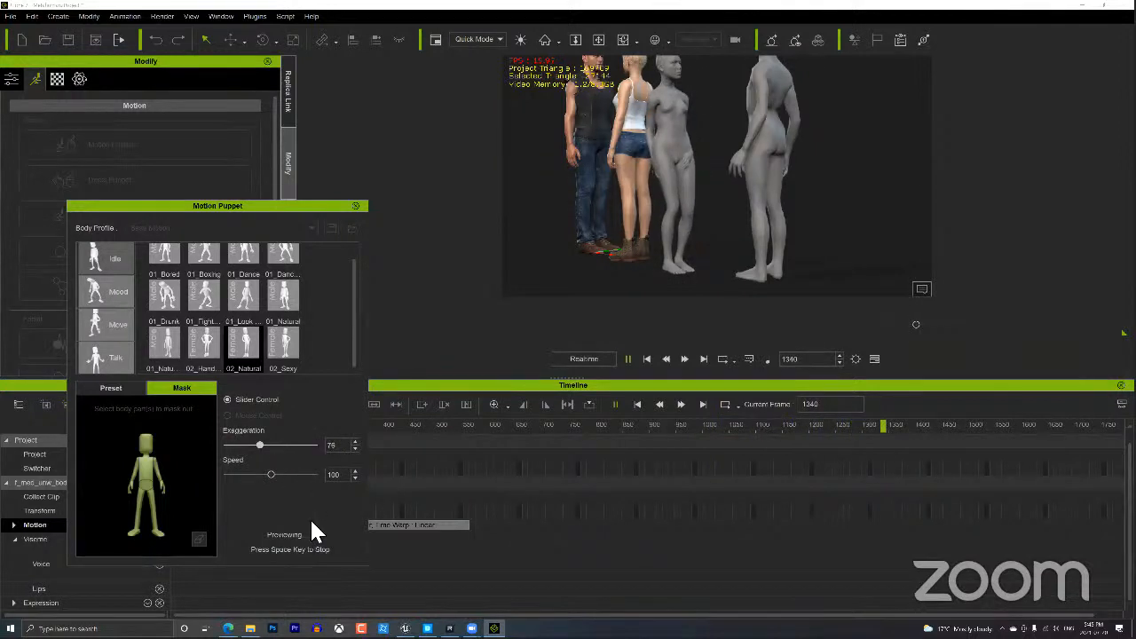
{"action": "key", "text": "space"}
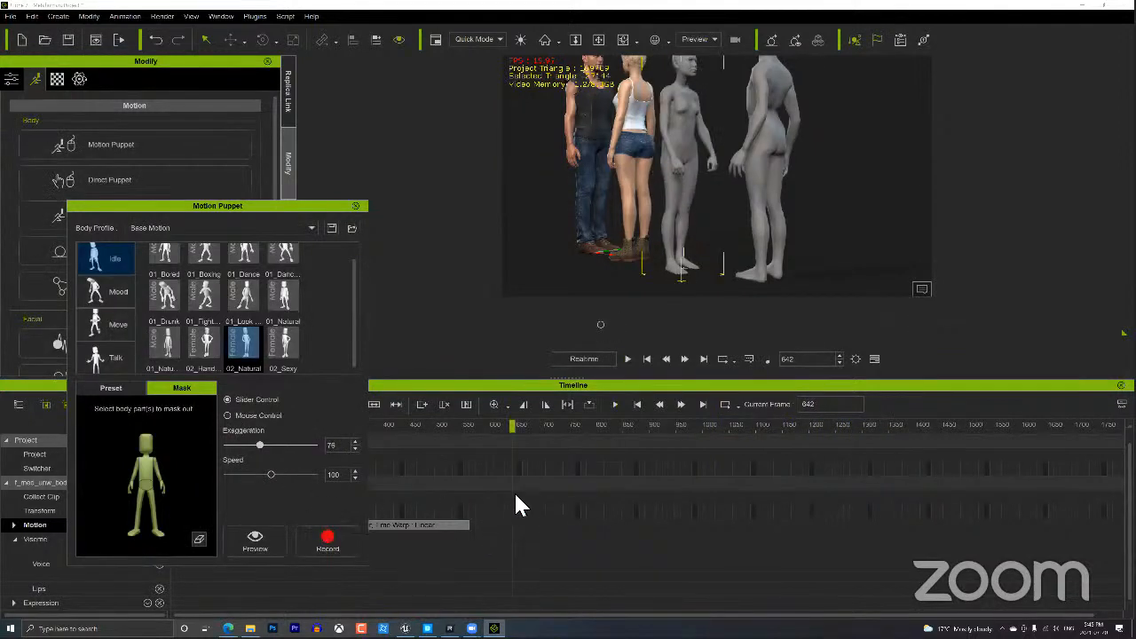
{"action": "left_click", "coordinate": [326, 545]}
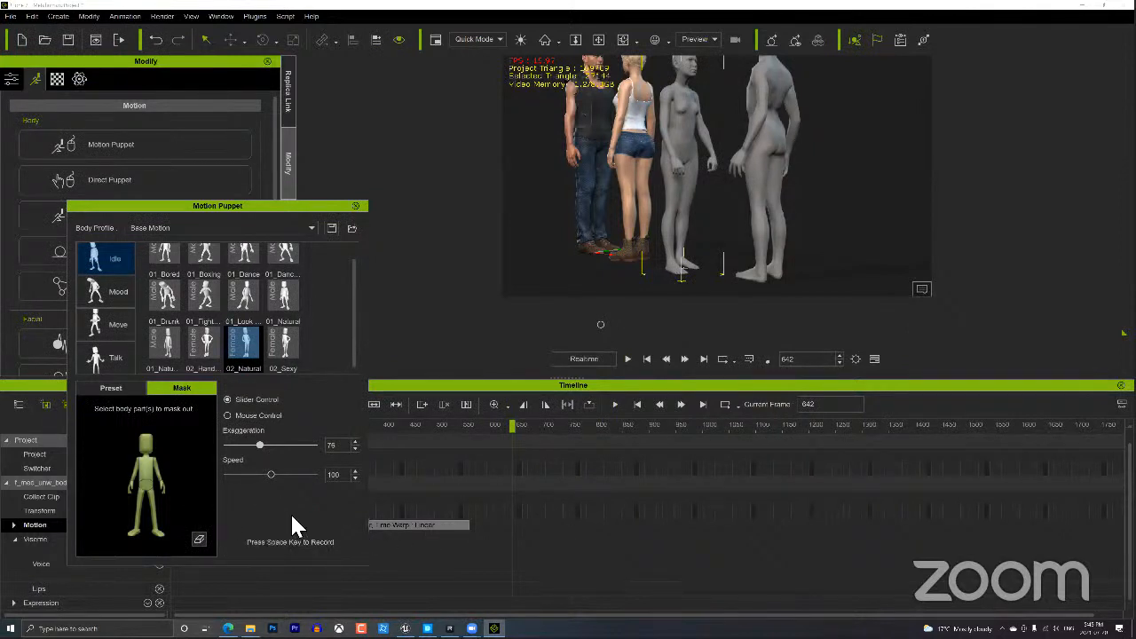
{"action": "key", "text": "Escape"}
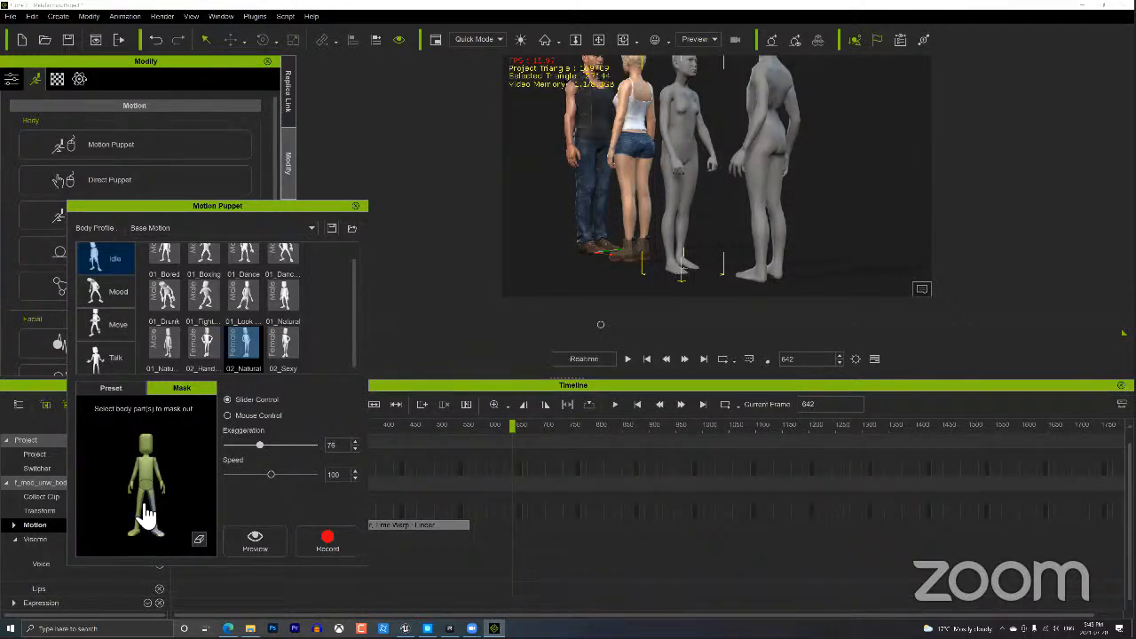
Record a puppet idle clip, then delete it from the Motion track.
{"action": "left_click", "coordinate": [327, 538]}
{"action": "key", "text": "space"}
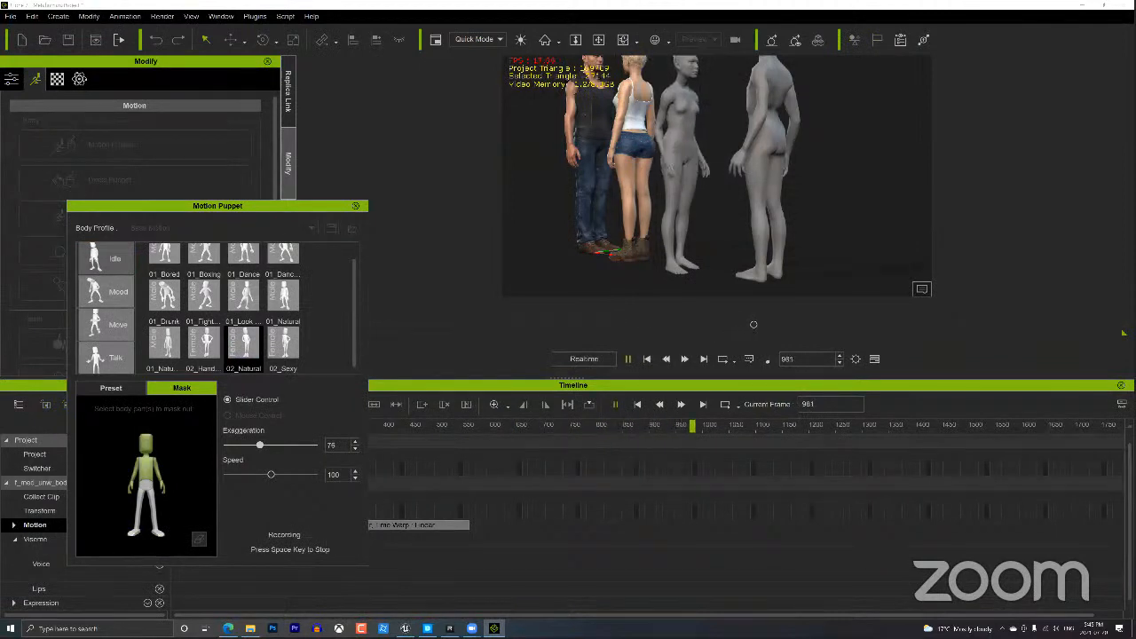
{"action": "key", "text": "space"}
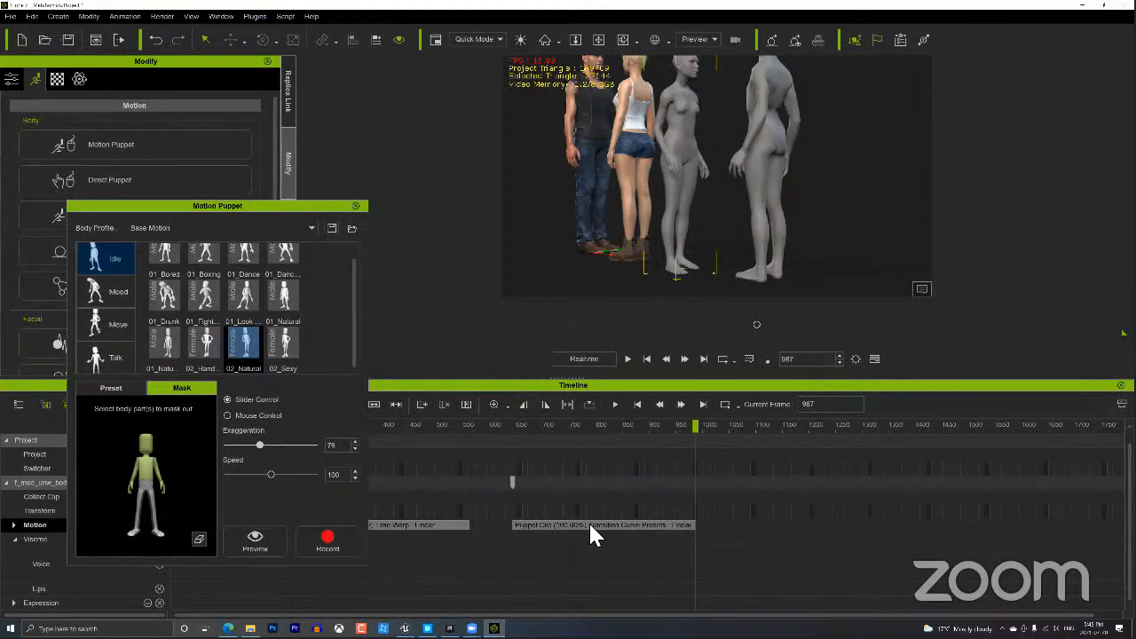
{"action": "left_click", "coordinate": [588, 525]}
{"action": "key", "text": "Delete"}
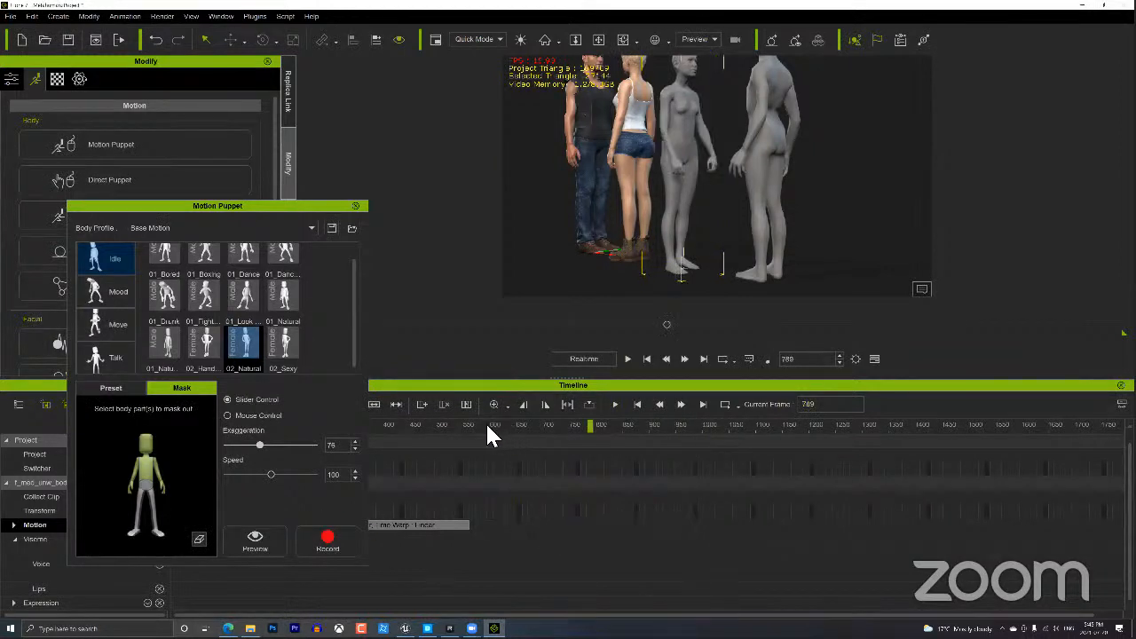
Record a new Puppet Clip of the 02_Hand idle starting near frame 586.
{"action": "left_click", "coordinate": [488, 425]}
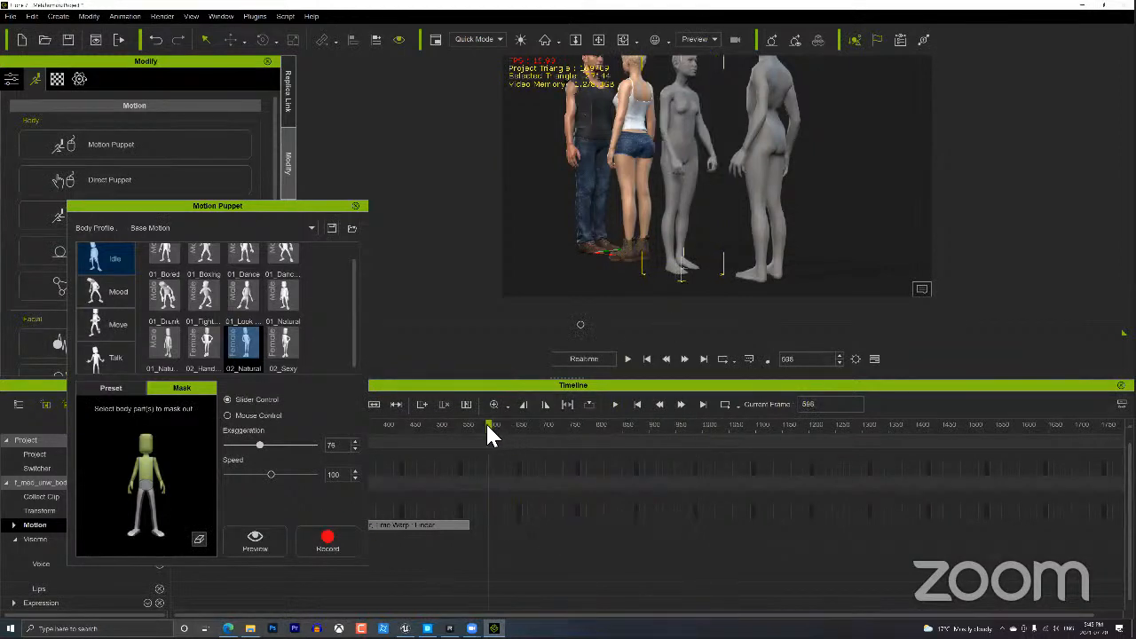
{"action": "left_click", "coordinate": [202, 348]}
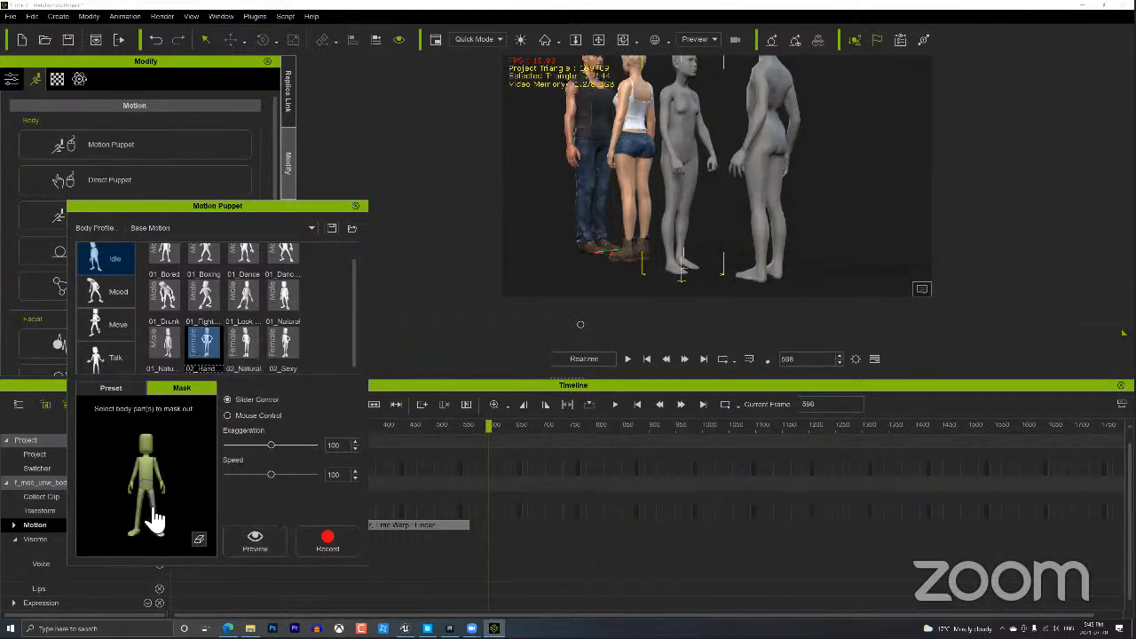
{"action": "left_click", "coordinate": [332, 537]}
{"action": "key", "text": "space"}
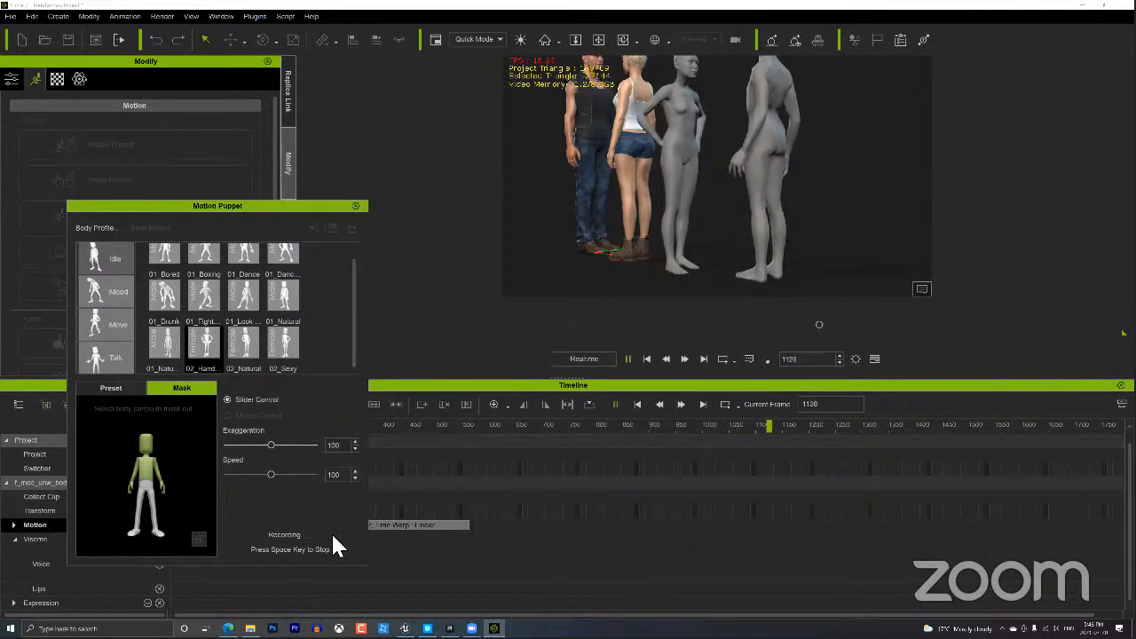
{"action": "key", "text": "space"}
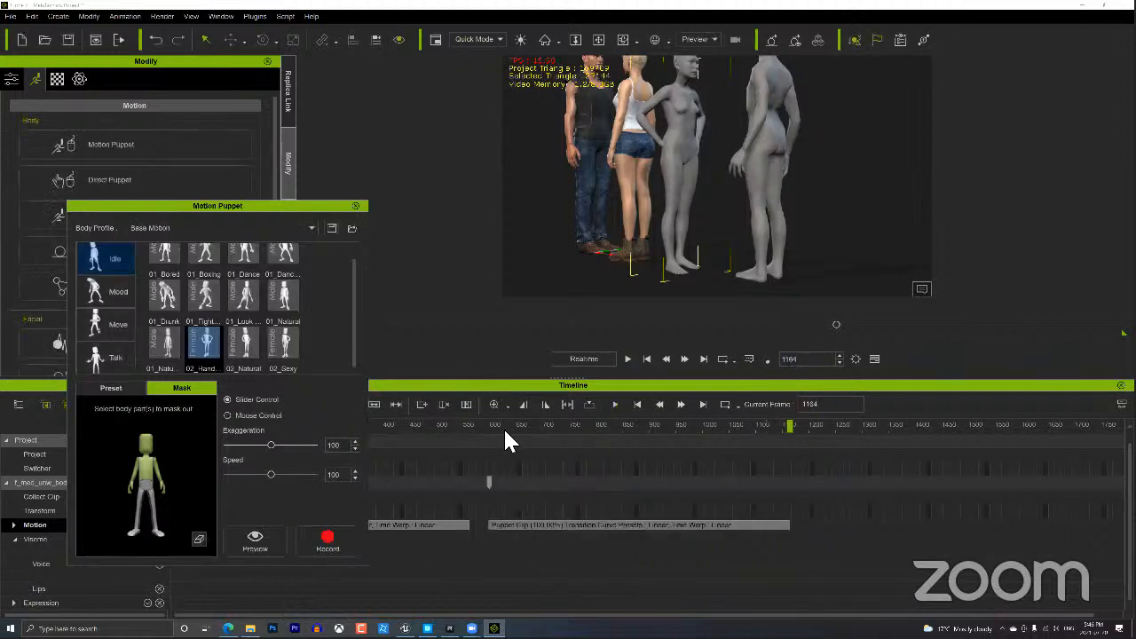
Slide the Puppet Clip earlier to about frame 576 and trim the end of the earlier clip.
{"action": "mouse_move", "coordinate": [479, 423]}
{"action": "left_mouse_down"}
{"action": "mouse_move", "coordinate": [465, 423]}
{"action": "mouse_move", "coordinate": [495, 420]}
{"action": "left_mouse_up"}
{"action": "left_click", "coordinate": [478, 420]}
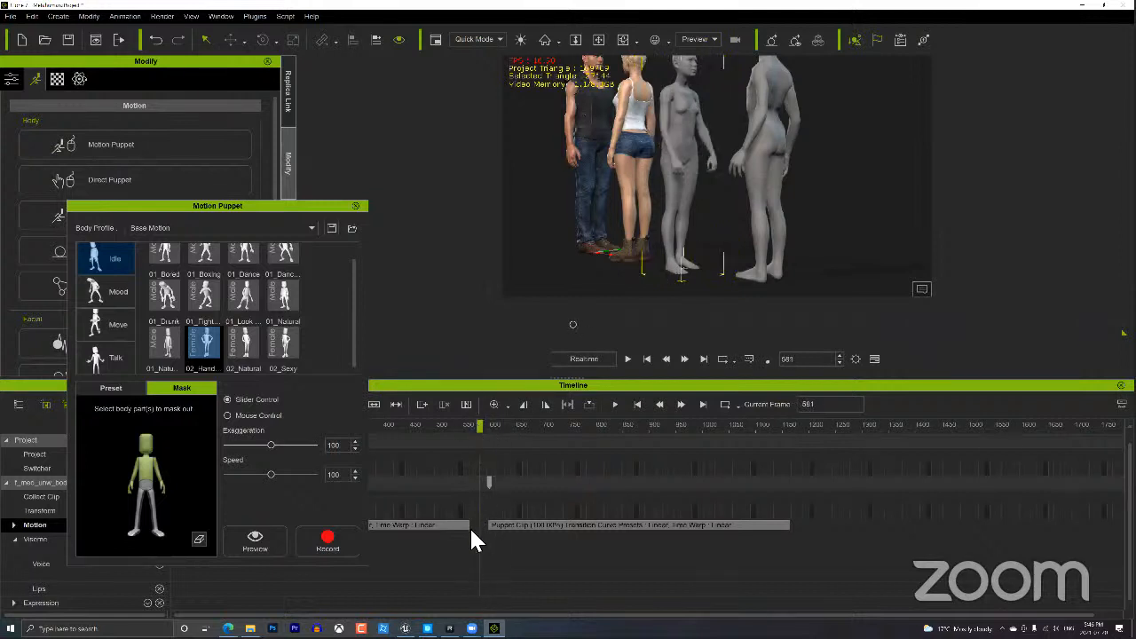
{"action": "scroll", "coordinate": [464, 535], "scroll_direction": "up", "scroll_amount": 1}
{"action": "scroll", "coordinate": [464, 535], "scroll_direction": "up", "scroll_amount": 2}
{"action": "left_click_drag", "start_coordinate": [746, 525], "coordinate": [708, 524]}
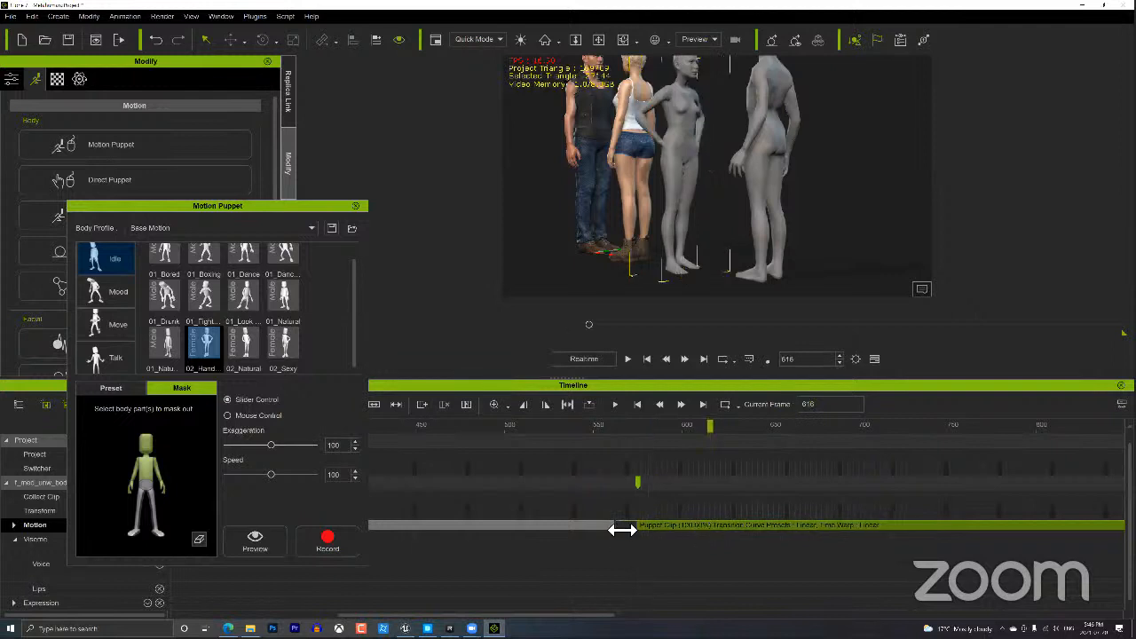
{"action": "left_click_drag", "start_coordinate": [621, 529], "coordinate": [581, 529]}
Scrub across the clip junction to check it, then close the Motion Puppet panel.
{"action": "left_click", "coordinate": [531, 425]}
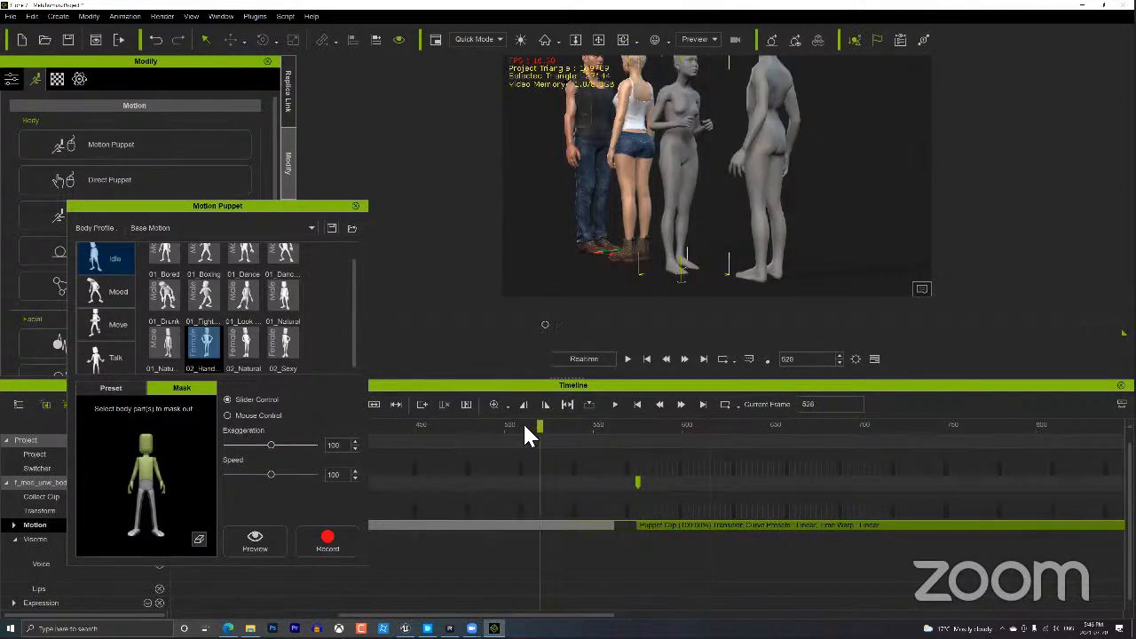
{"action": "left_click_drag", "start_coordinate": [561, 424], "coordinate": [637, 427]}
{"action": "left_click", "coordinate": [638, 488]}
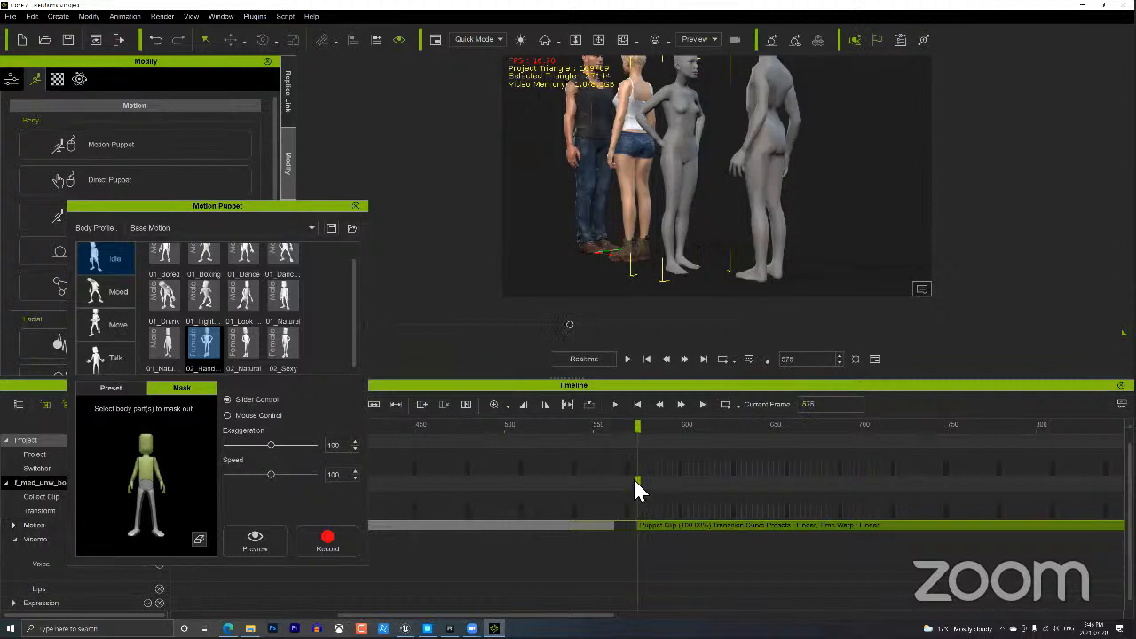
{"action": "left_click", "coordinate": [356, 207]}
Enter Edit Motion Layer, pick a hand effector, and zoom in on the grey woman's torso.
{"action": "left_click", "coordinate": [120, 215]}
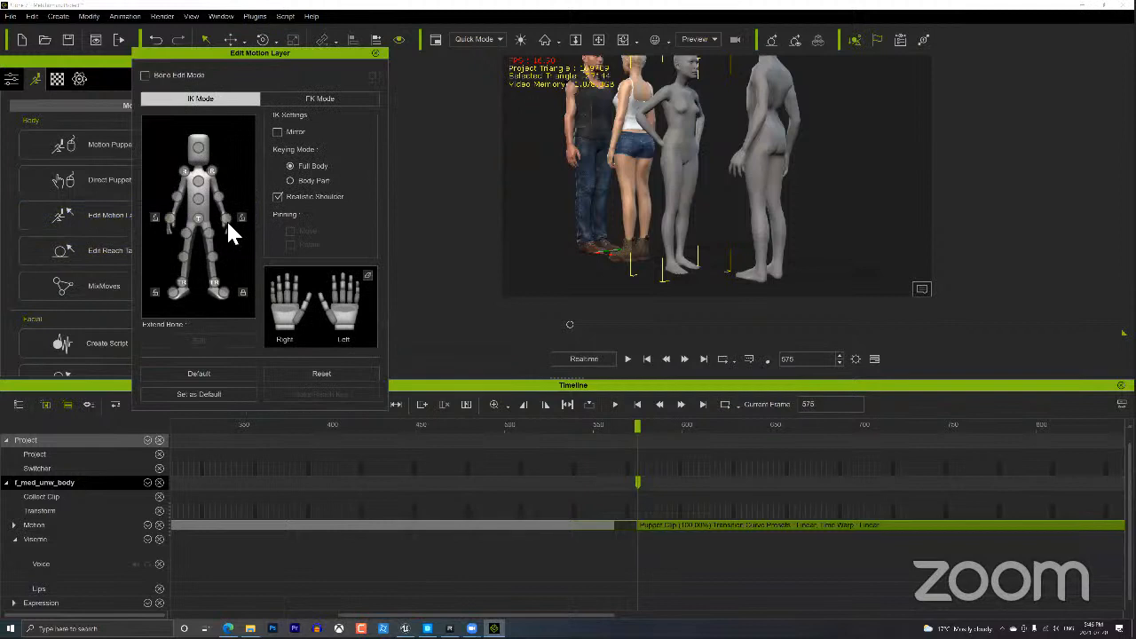
{"action": "left_click", "coordinate": [225, 218]}
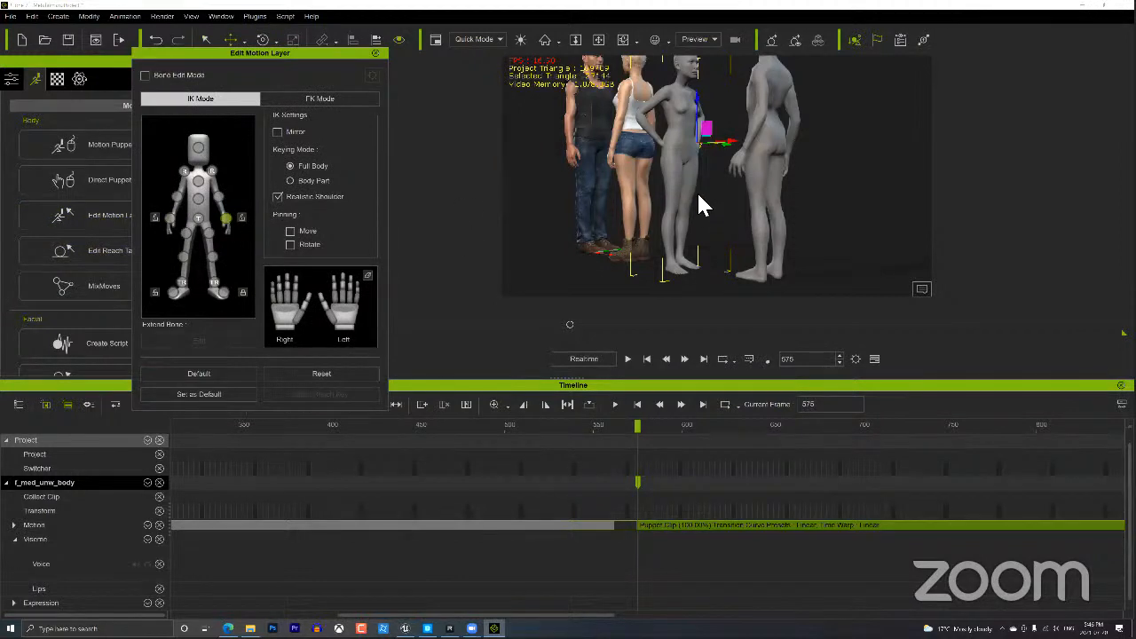
{"action": "left_click_drag", "start_coordinate": [688, 214], "coordinate": [681, 215], "text": "alt"}
{"action": "right_click_drag", "start_coordinate": [681, 215], "coordinate": [681, 133], "text": "alt"}
{"action": "middle_click_drag", "start_coordinate": [681, 133], "coordinate": [712, 253], "text": "alt"}
{"action": "right_click_drag", "start_coordinate": [712, 253], "coordinate": [717, 208], "text": "alt"}
{"action": "middle_click_drag", "start_coordinate": [717, 208], "coordinate": [769, 270], "text": "alt"}
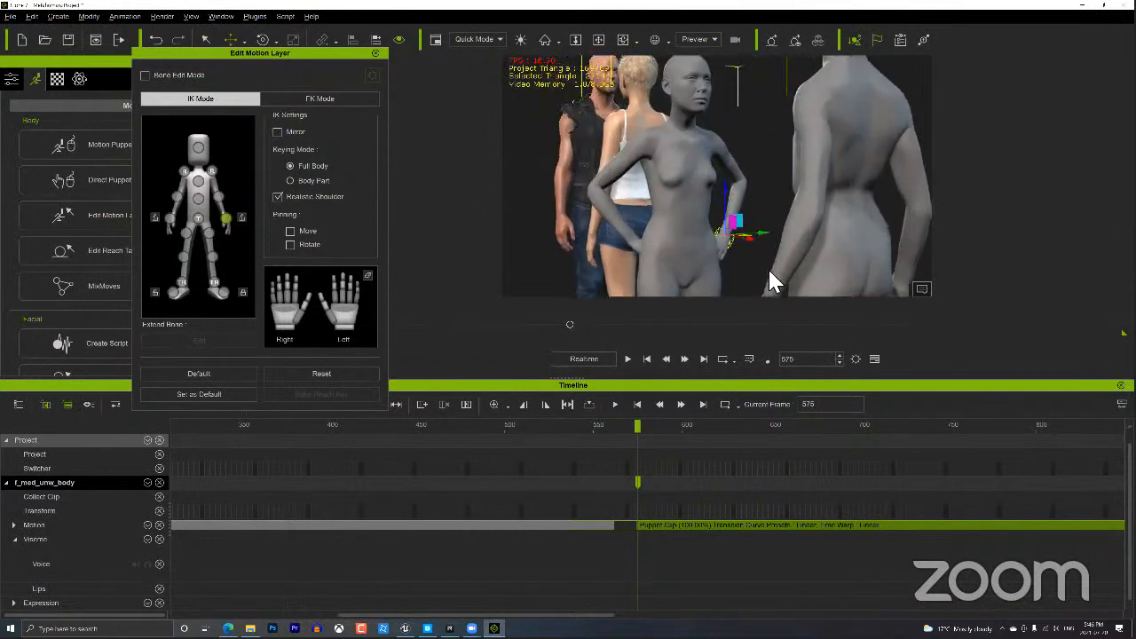
{"action": "left_click_drag", "start_coordinate": [765, 272], "coordinate": [767, 272], "text": "alt"}
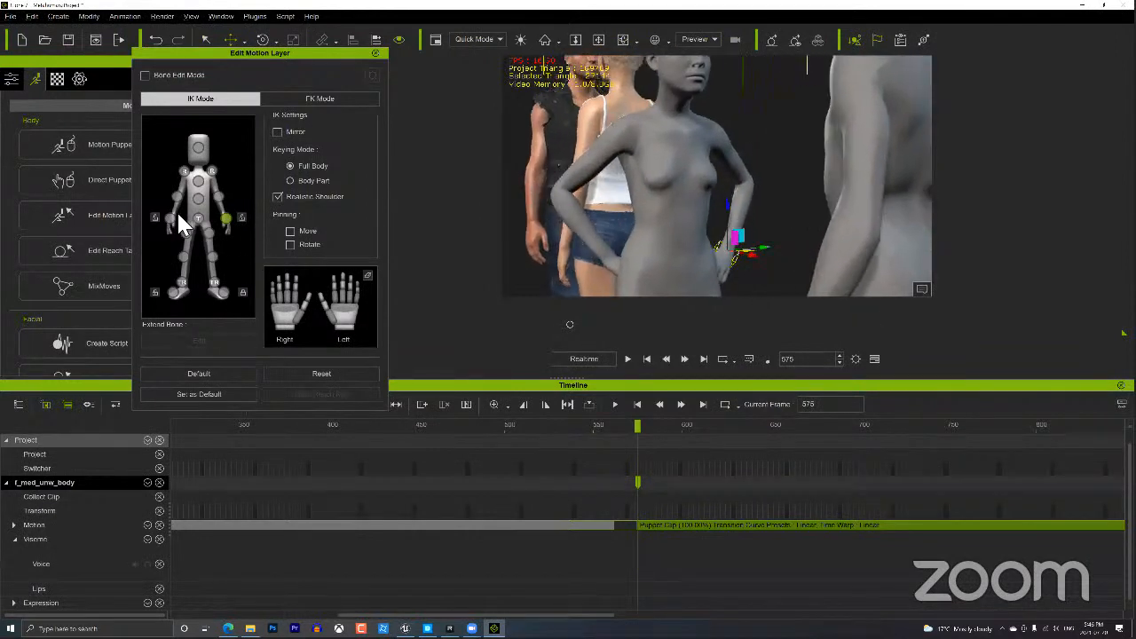
Move and rotate the grey woman's right hand so it rests against her hip.
{"action": "left_click", "coordinate": [169, 218]}
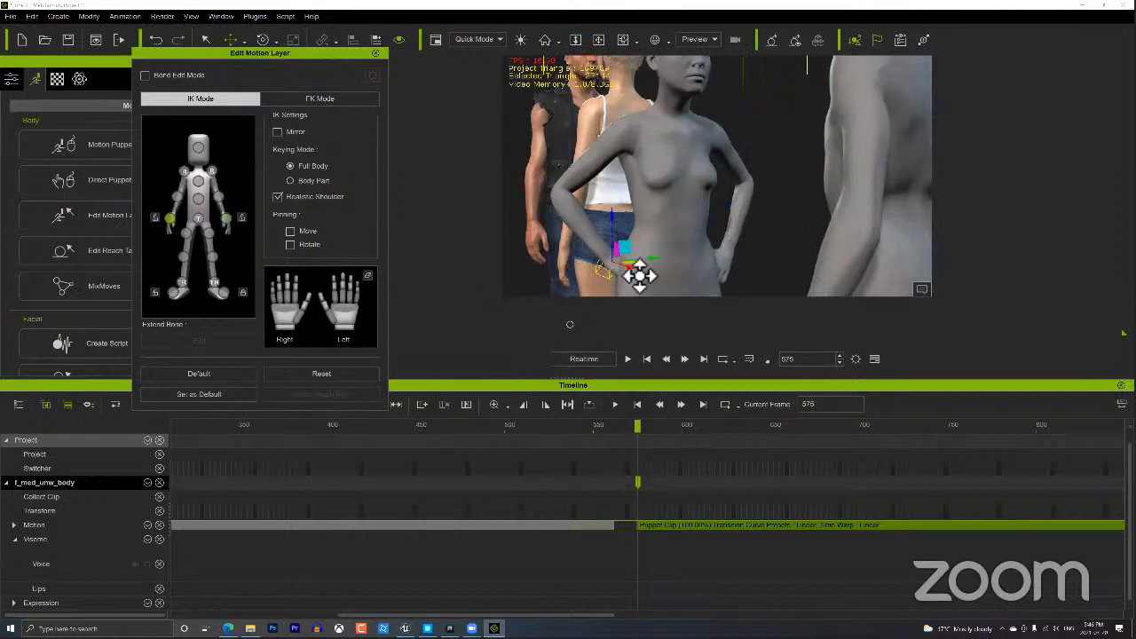
{"action": "mouse_move", "coordinate": [642, 279]}
{"action": "left_mouse_down"}
{"action": "mouse_move", "coordinate": [624, 276]}
{"action": "mouse_move", "coordinate": [631, 294]}
{"action": "mouse_move", "coordinate": [680, 271]}
{"action": "mouse_move", "coordinate": [654, 274]}
{"action": "left_mouse_up"}
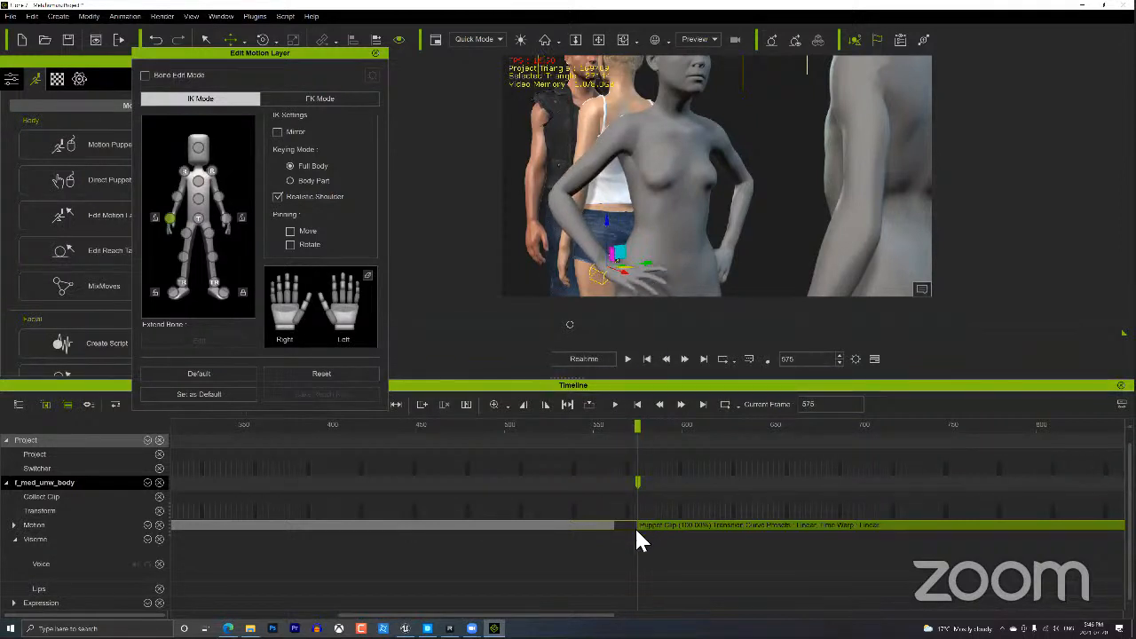
{"action": "right_click_drag", "start_coordinate": [718, 256], "coordinate": [654, 279]}
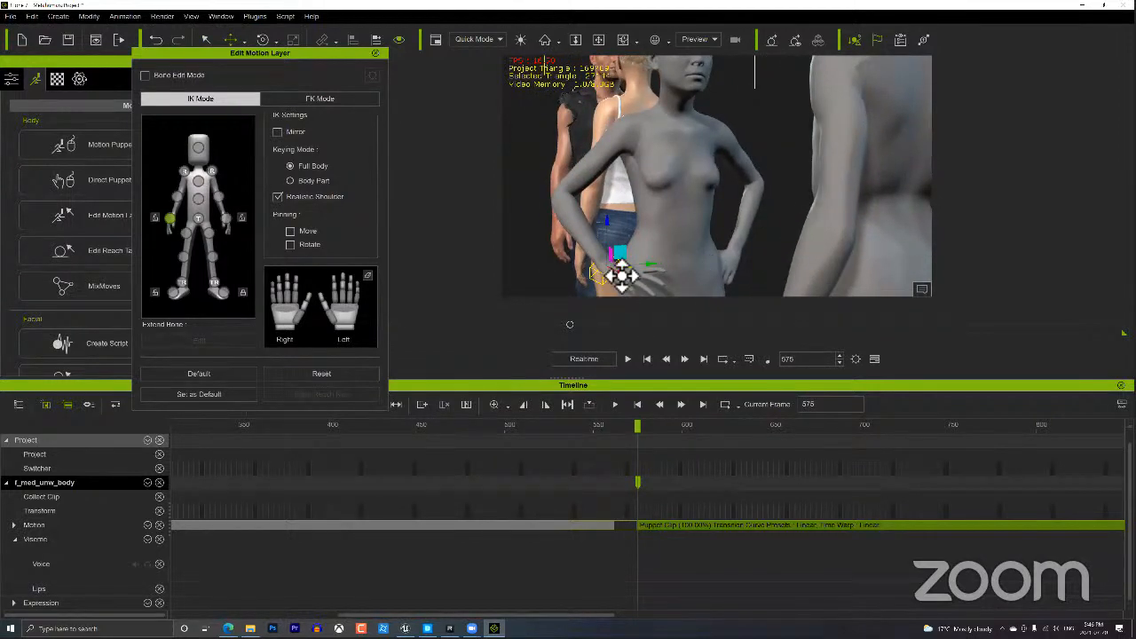
{"action": "key", "text": "e"}
{"action": "left_click_drag", "start_coordinate": [611, 260], "coordinate": [601, 297]}
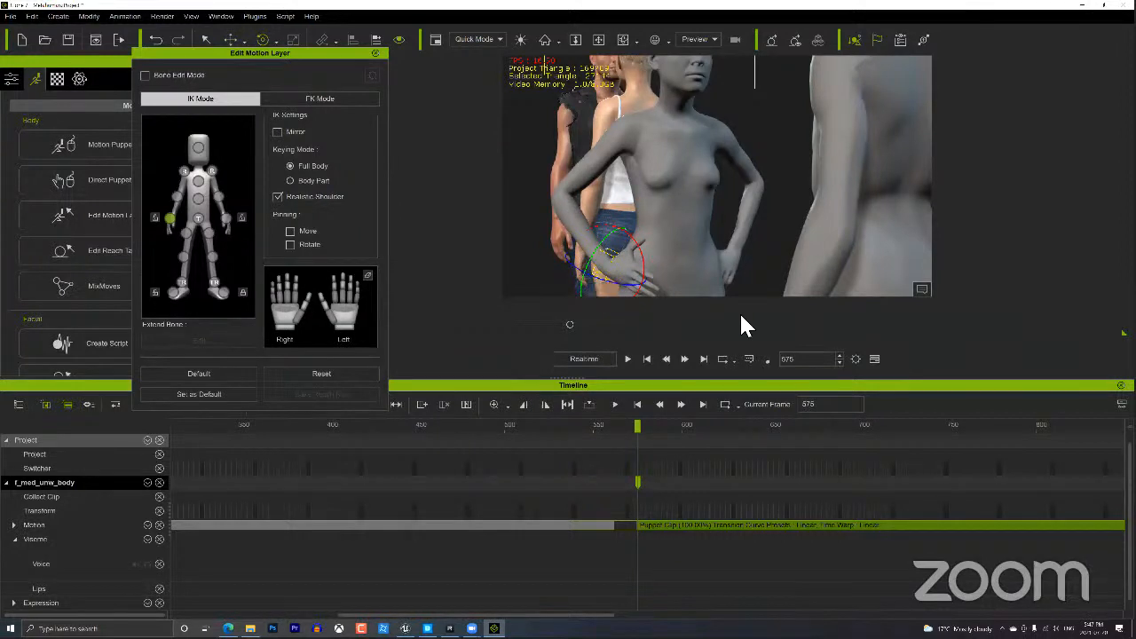
{"action": "key", "text": "w"}
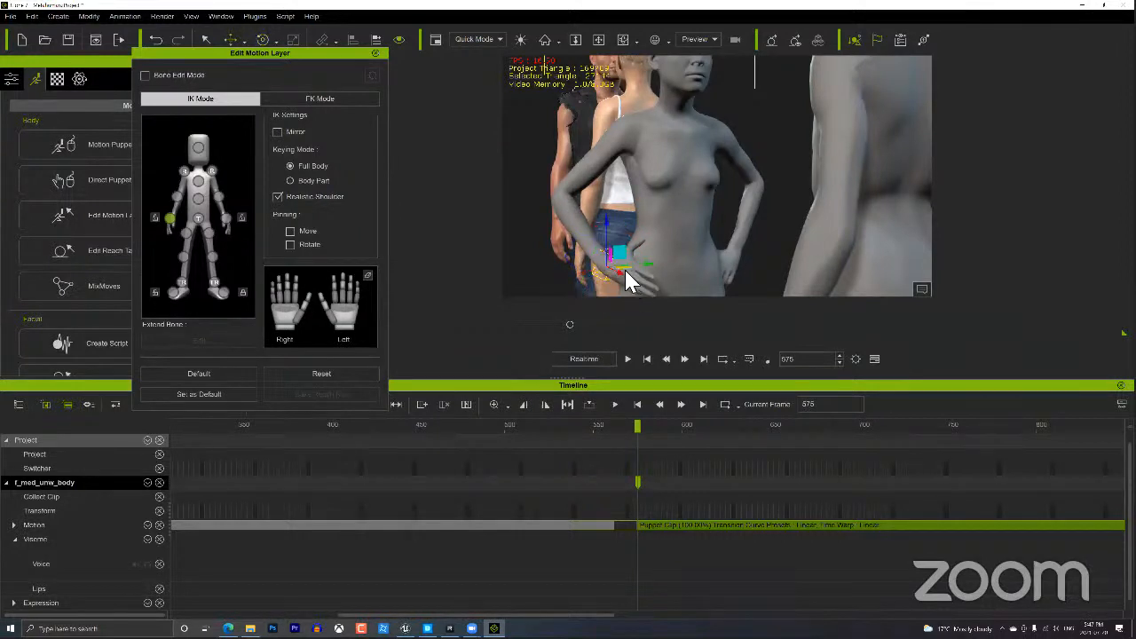
{"action": "left_click_drag", "start_coordinate": [631, 282], "coordinate": [619, 276]}
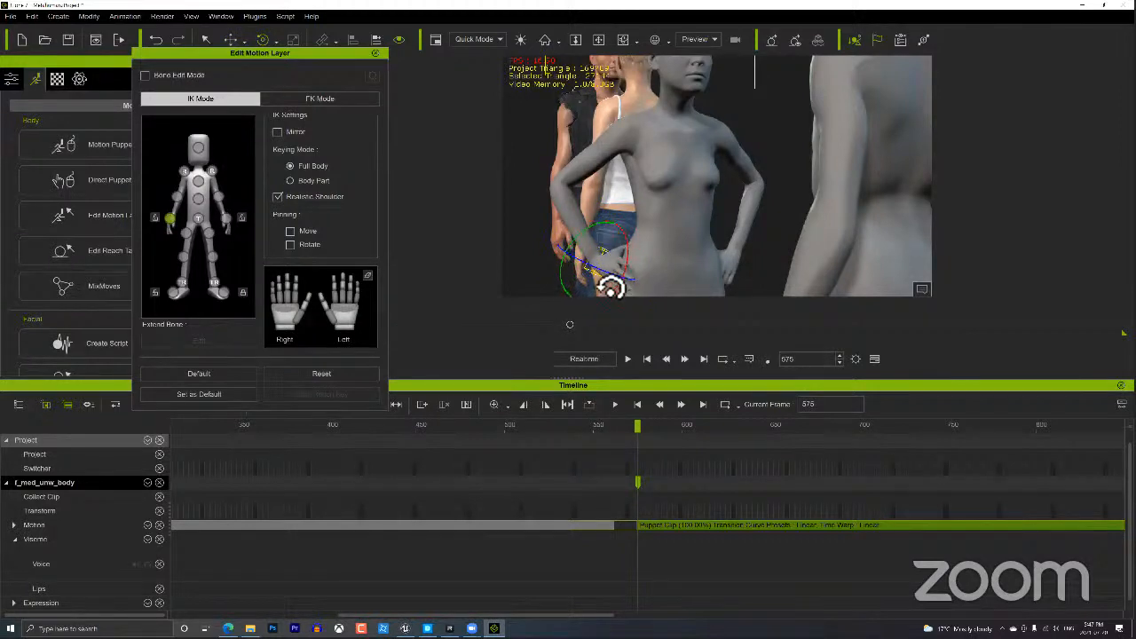
{"action": "left_click_drag", "start_coordinate": [611, 287], "coordinate": [666, 276]}
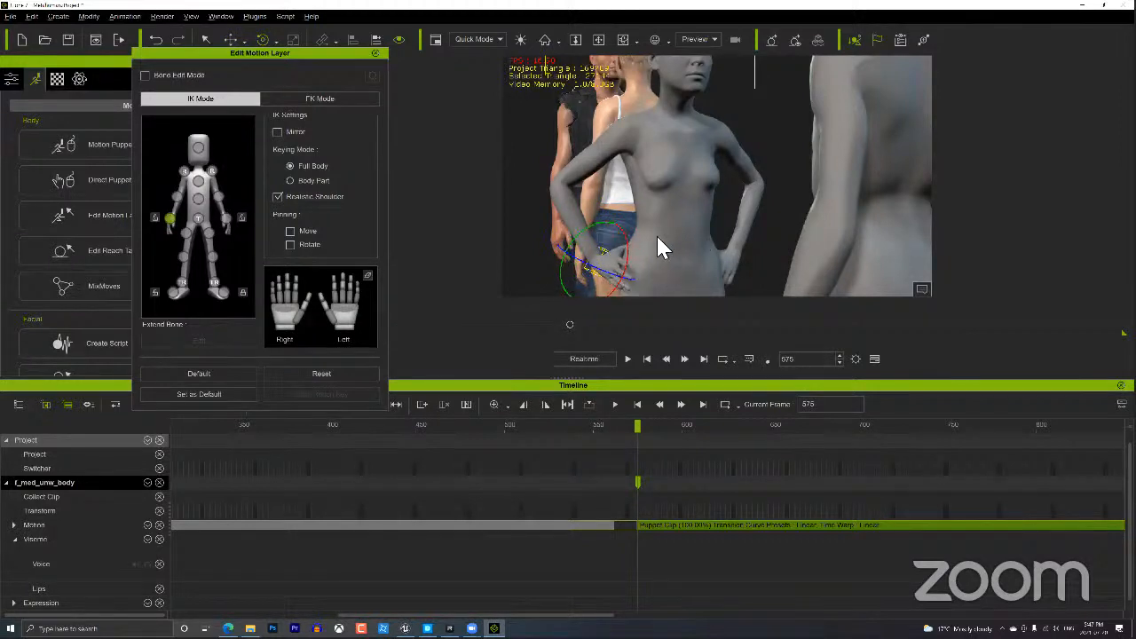
{"action": "right_click_drag", "start_coordinate": [709, 258], "coordinate": [660, 288]}
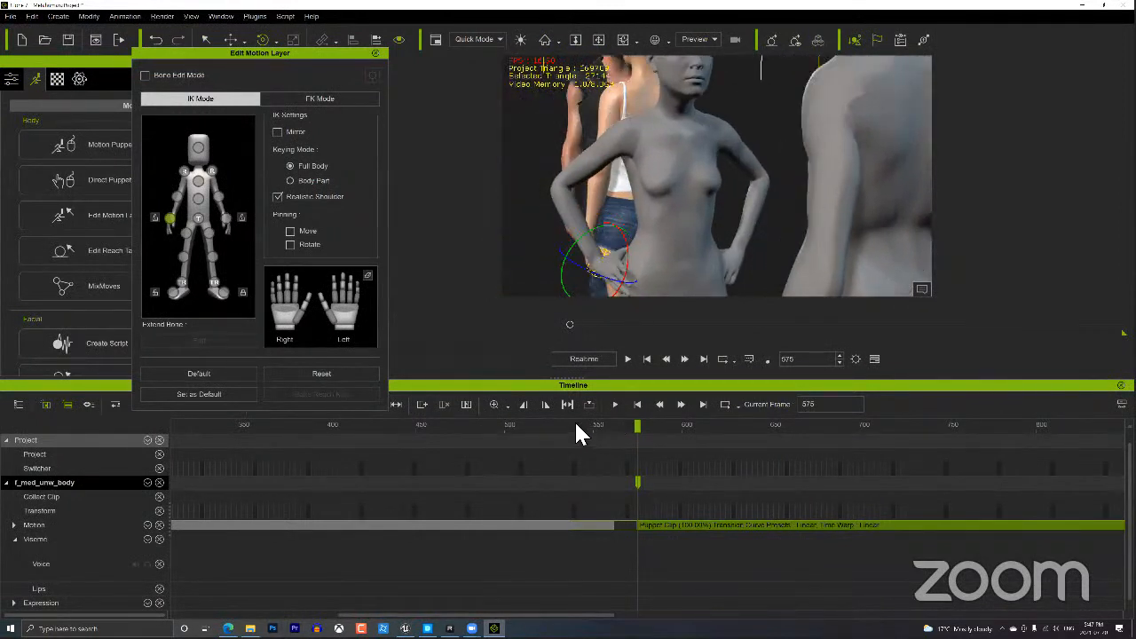
Scrub back to an earlier frame and play the animation to review the hand edit.
{"action": "left_click_drag", "start_coordinate": [576, 424], "coordinate": [420, 433]}
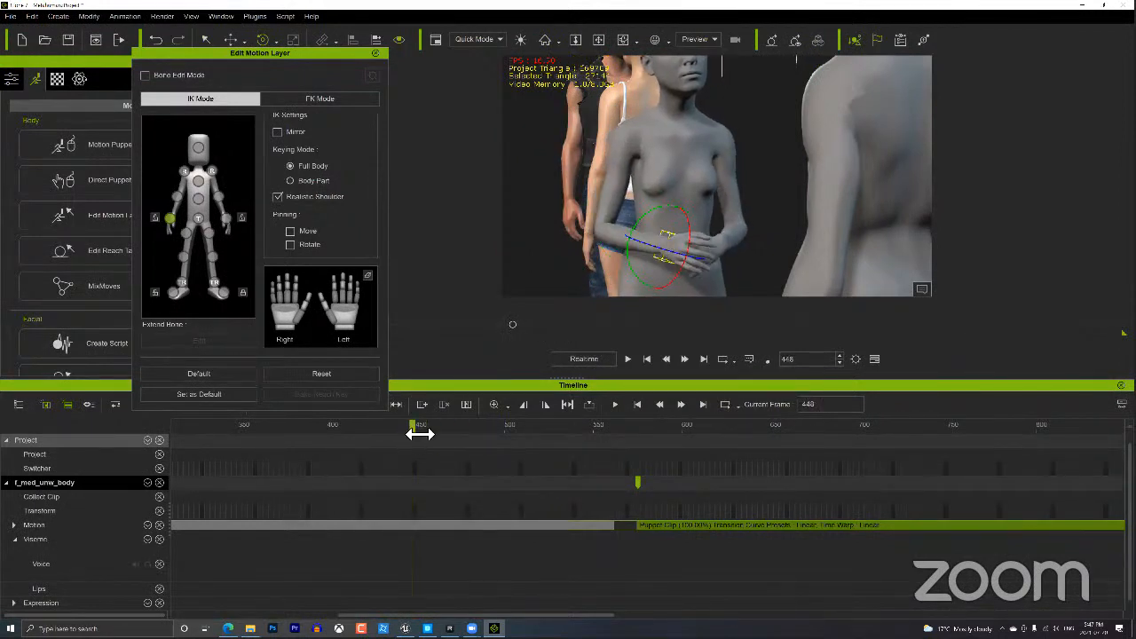
{"action": "key", "text": "space"}
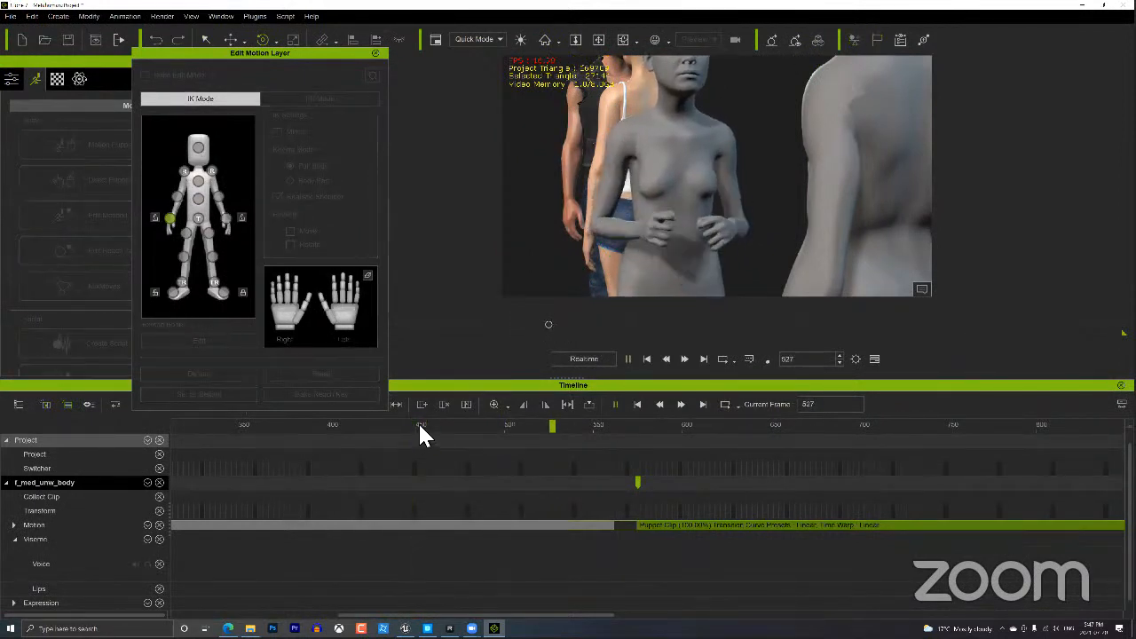
{"action": "key", "text": "space"}
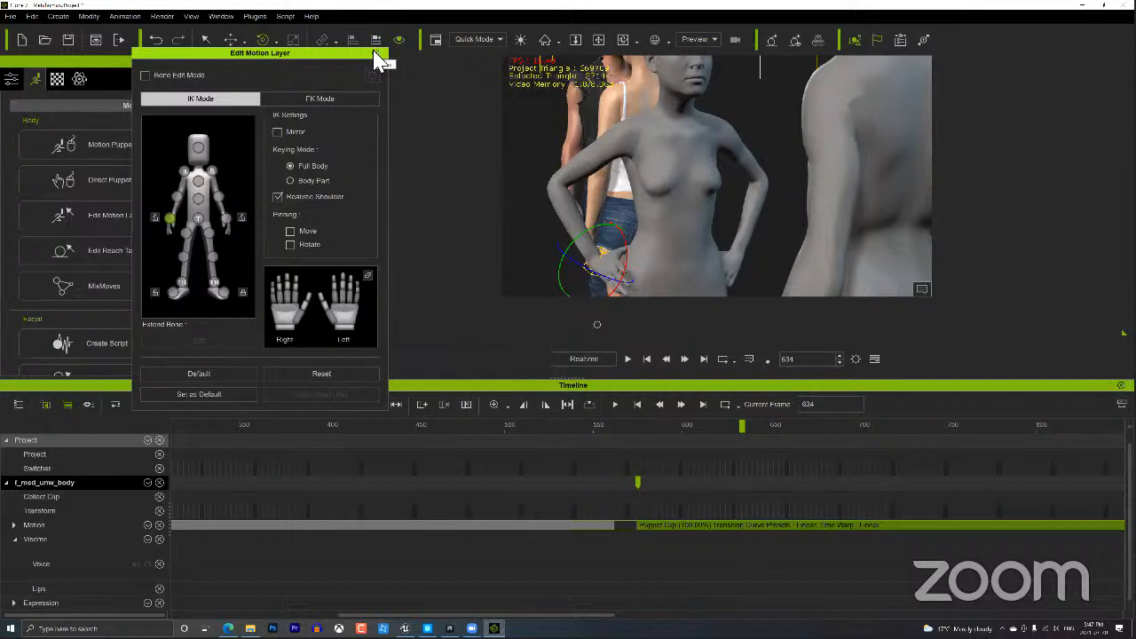
Close Edit Motion Layer, zoom out the timeline, and return to frame 1.
{"action": "left_click", "coordinate": [374, 55]}
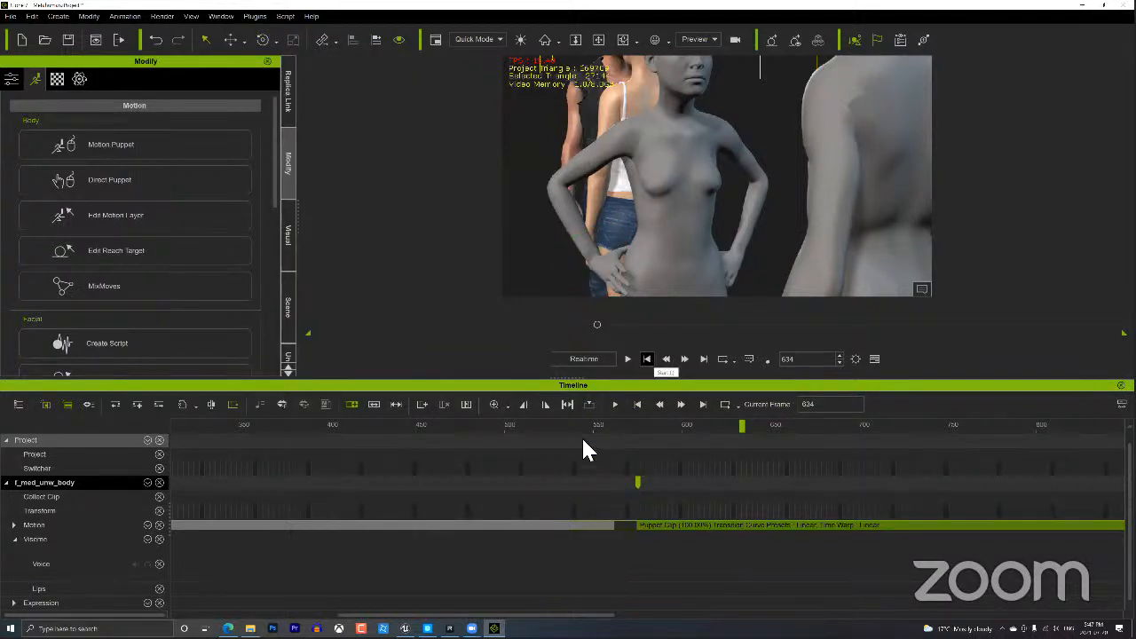
{"action": "scroll", "coordinate": [580, 450], "scroll_direction": "down", "scroll_amount": 4}
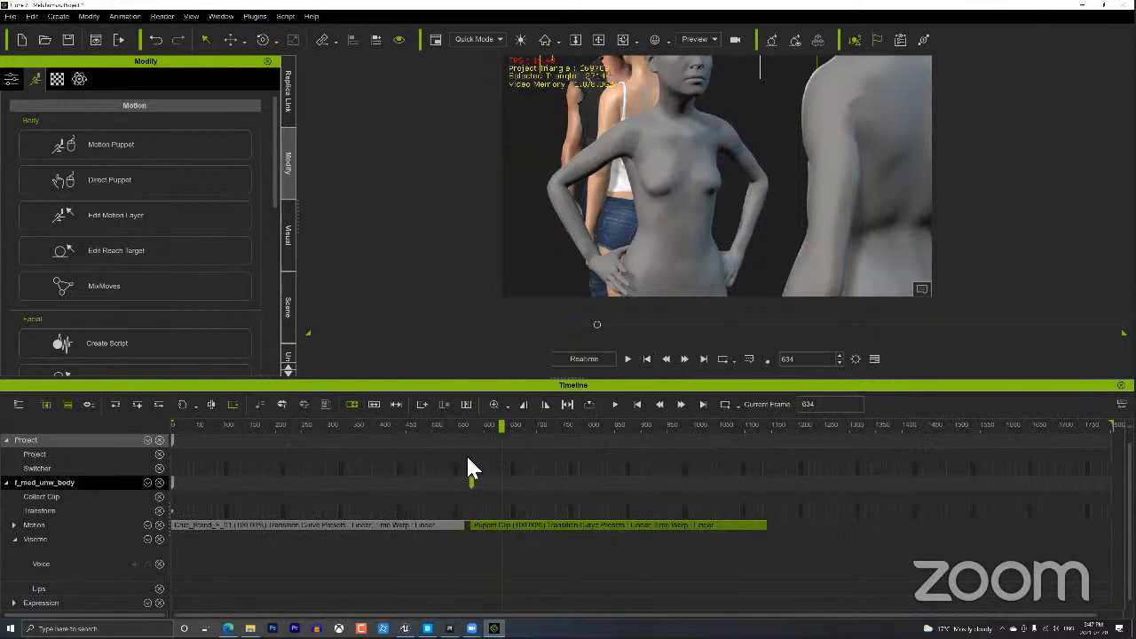
{"action": "left_click", "coordinate": [646, 355]}
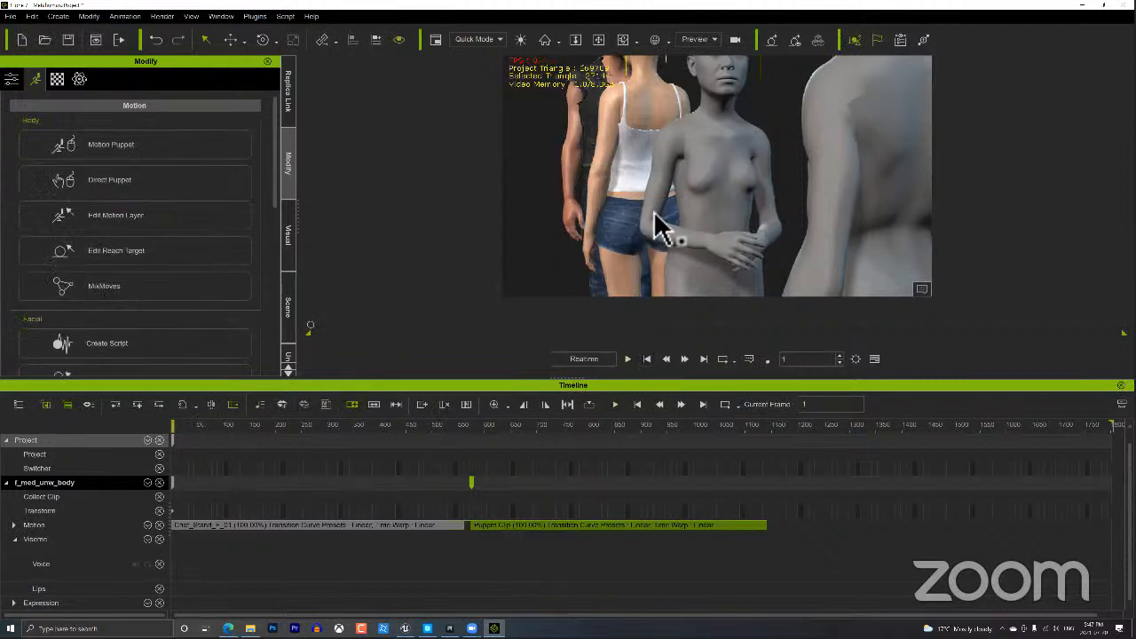
{"action": "scroll", "coordinate": [695, 180], "scroll_direction": "down", "scroll_amount": 5}
Orbit to a side view, select the grey male figure, and open Motion Puppet for him.
{"action": "right_click_drag", "start_coordinate": [598, 269], "coordinate": [943, 266]}
{"action": "left_click", "coordinate": [826, 158]}
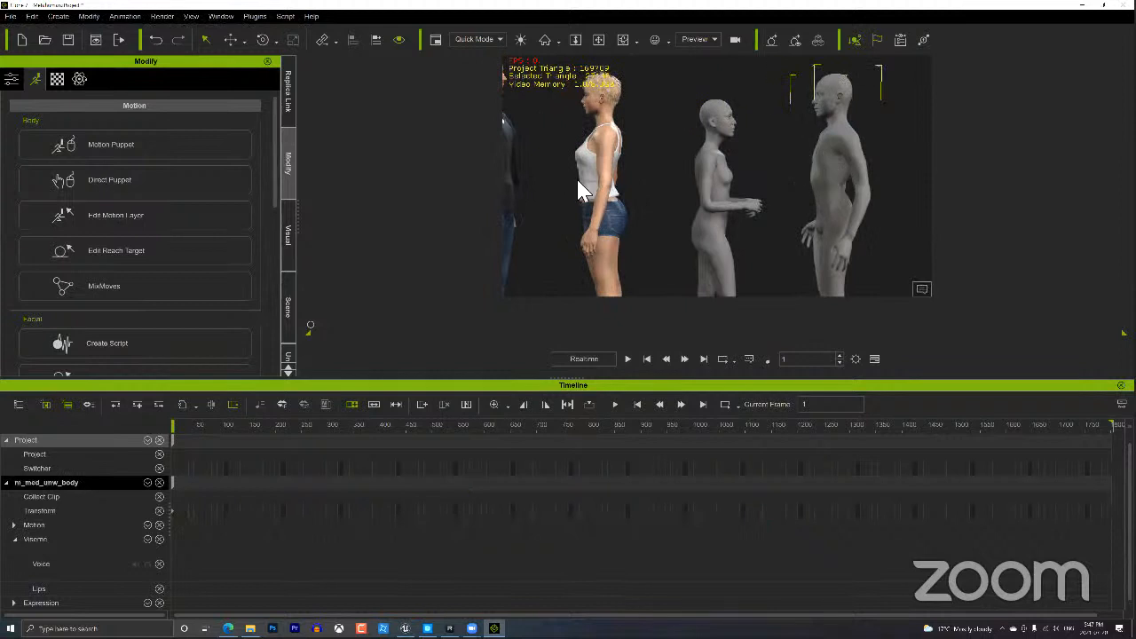
{"action": "left_click", "coordinate": [134, 148]}
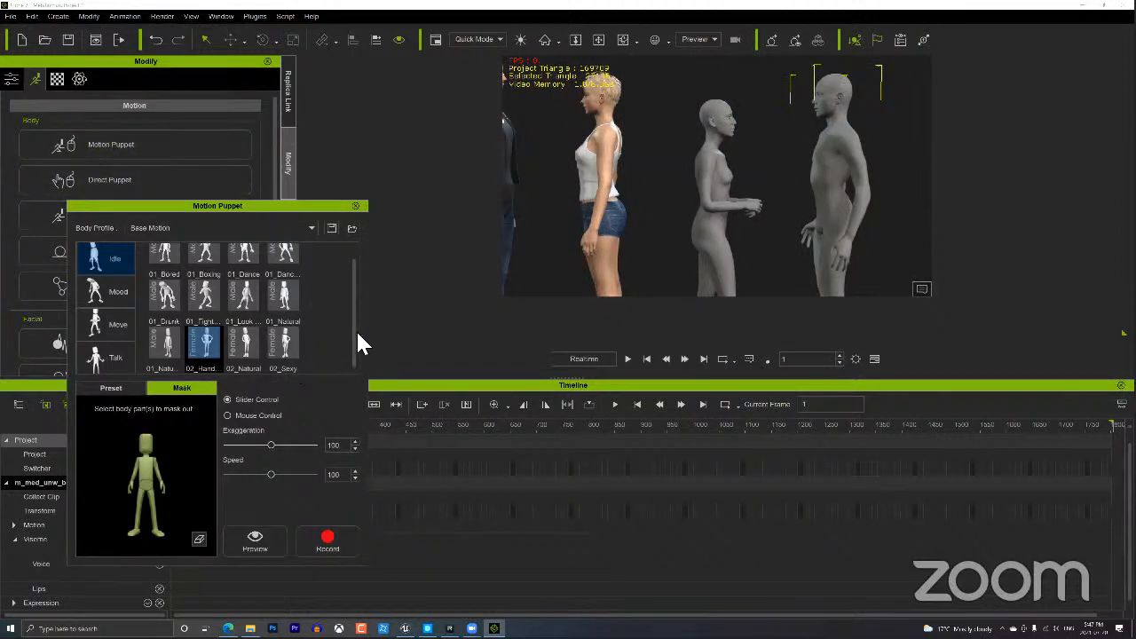
{"action": "left_click_drag", "start_coordinate": [356, 329], "coordinate": [353, 269]}
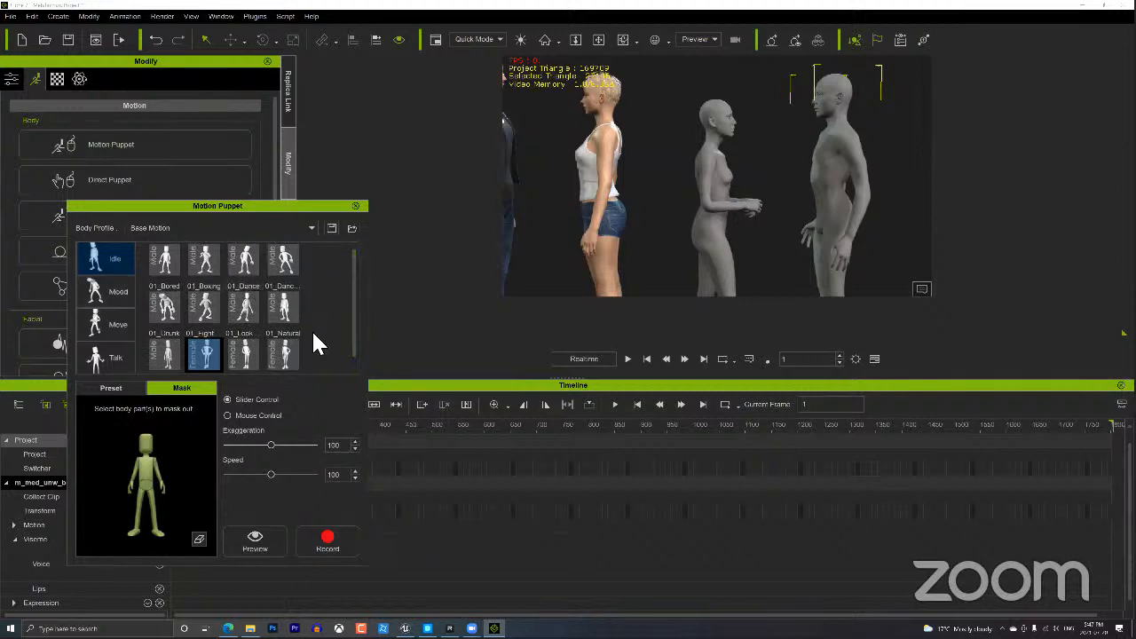
Record a 01_Natural idle puppet clip at 77 exaggeration for the male figure, stopping at frame 483.
{"action": "left_click", "coordinate": [289, 309]}
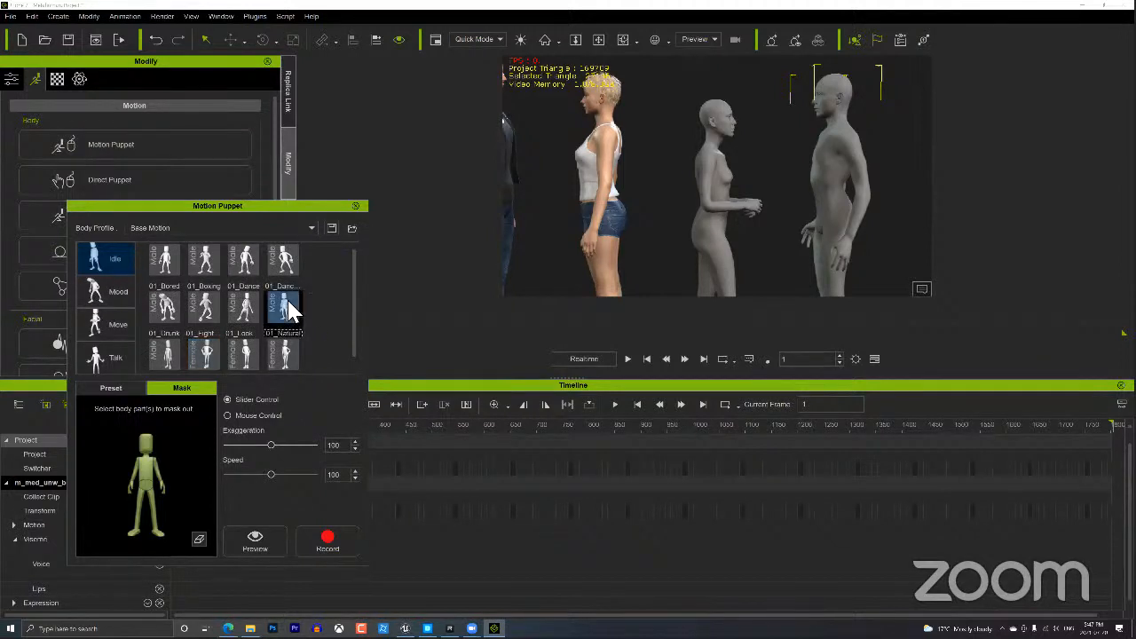
{"action": "left_click_drag", "start_coordinate": [268, 439], "coordinate": [259, 442]}
{"action": "left_click", "coordinate": [333, 537]}
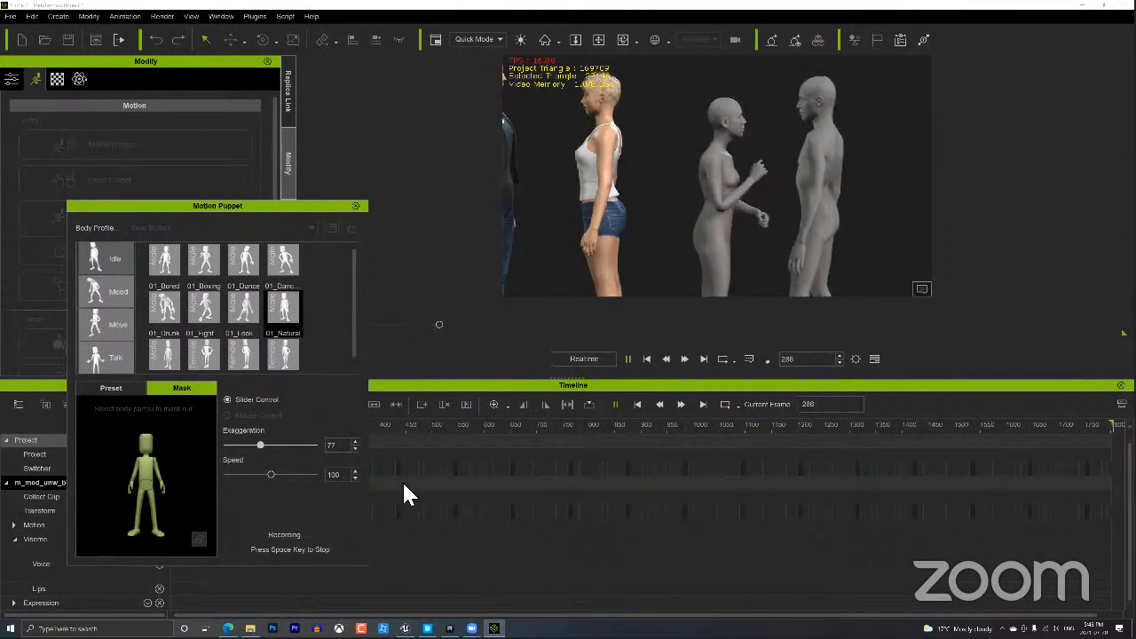
{"action": "left_click", "coordinate": [634, 357]}
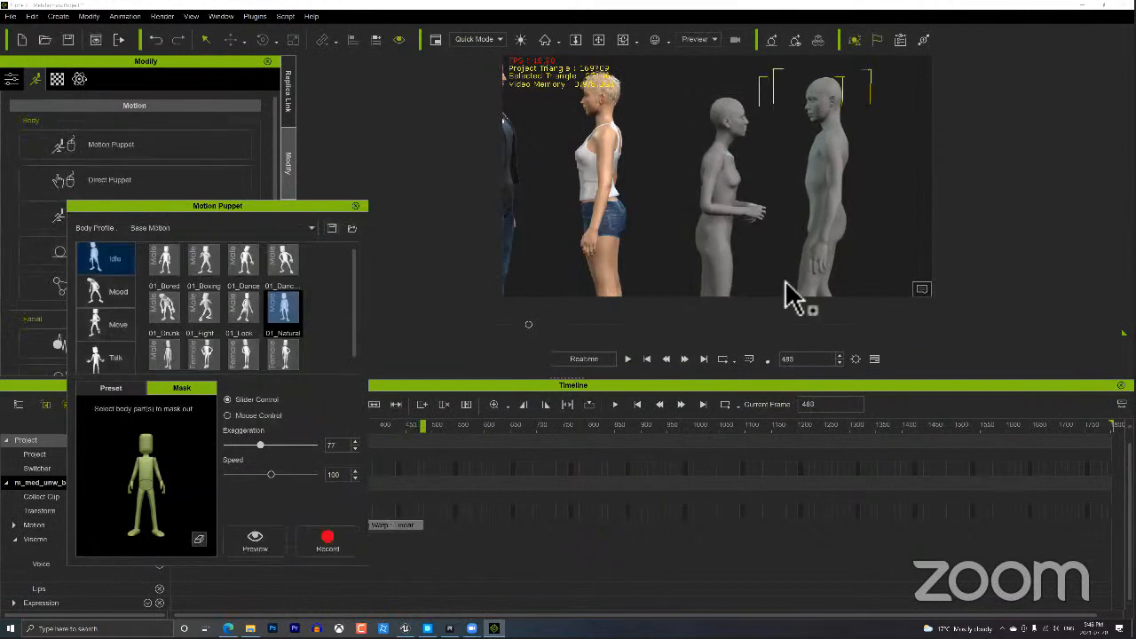
{"action": "left_click", "coordinate": [356, 208]}
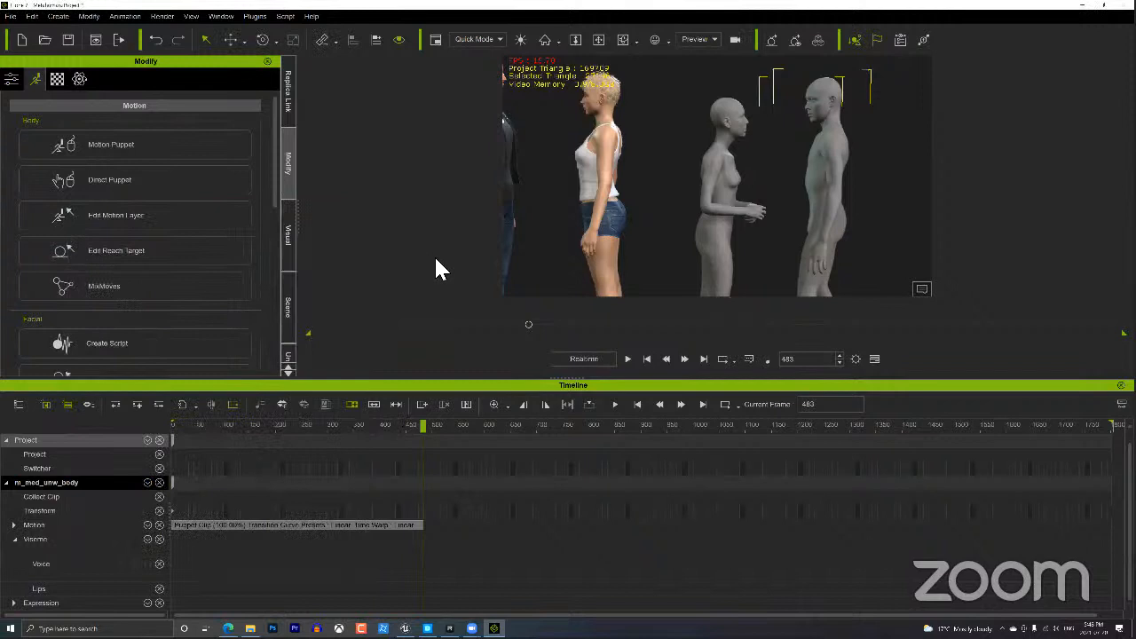
From frame 1, set the middle figure's head as m_med_unw_body's look-at target, weighted toward head.
{"action": "left_click", "coordinate": [646, 359]}
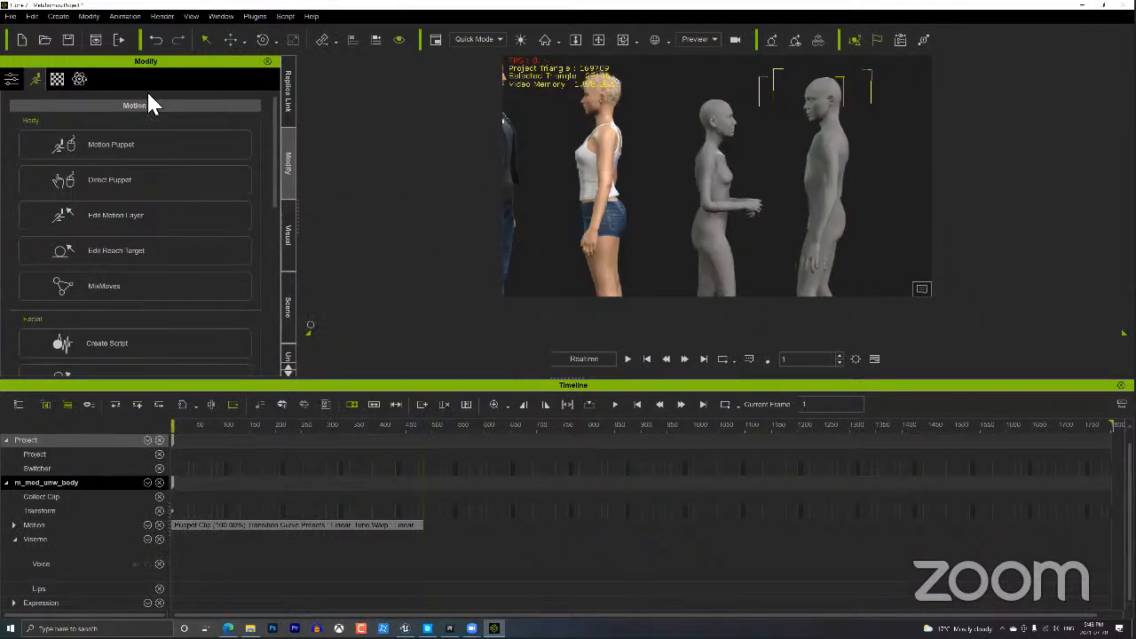
{"action": "left_click", "coordinate": [15, 80]}
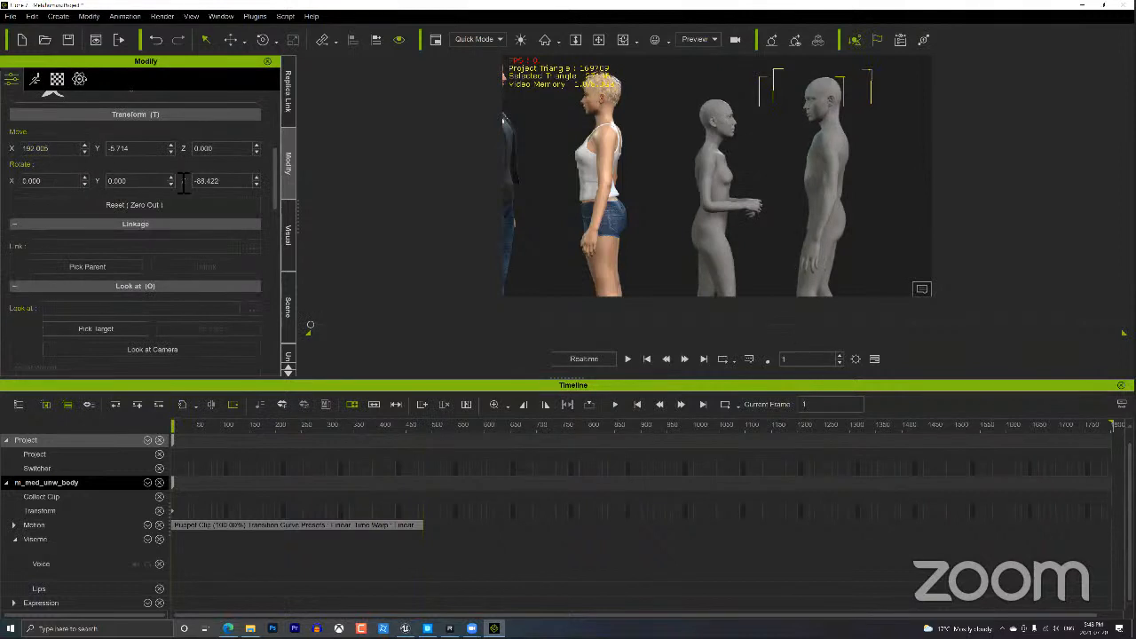
{"action": "left_click_drag", "start_coordinate": [275, 179], "coordinate": [268, 203]}
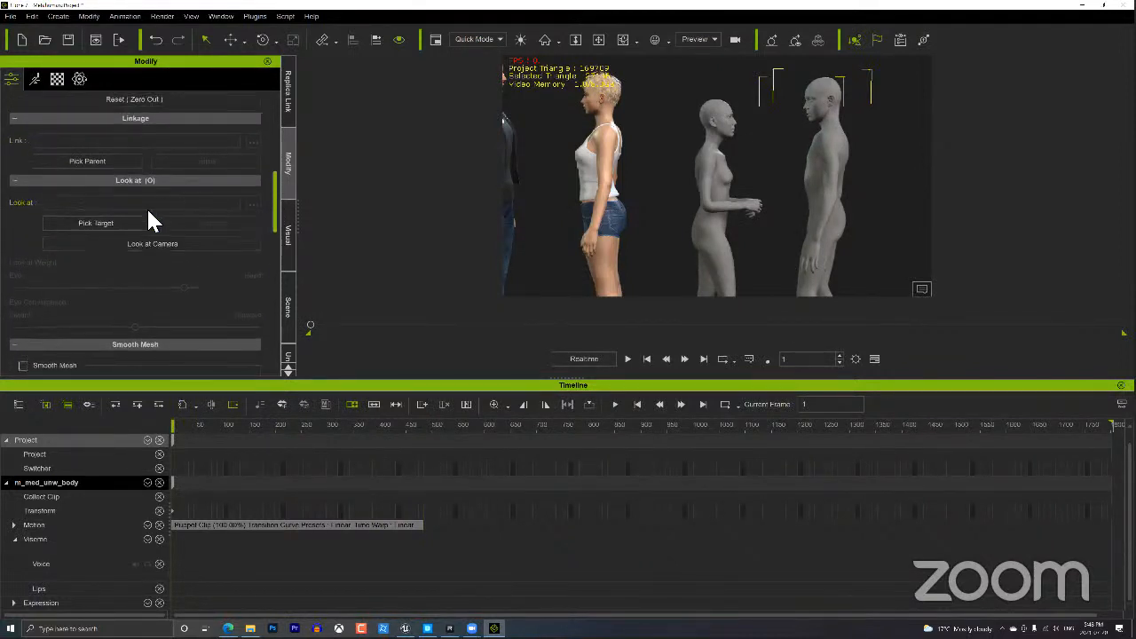
{"action": "left_click", "coordinate": [717, 129]}
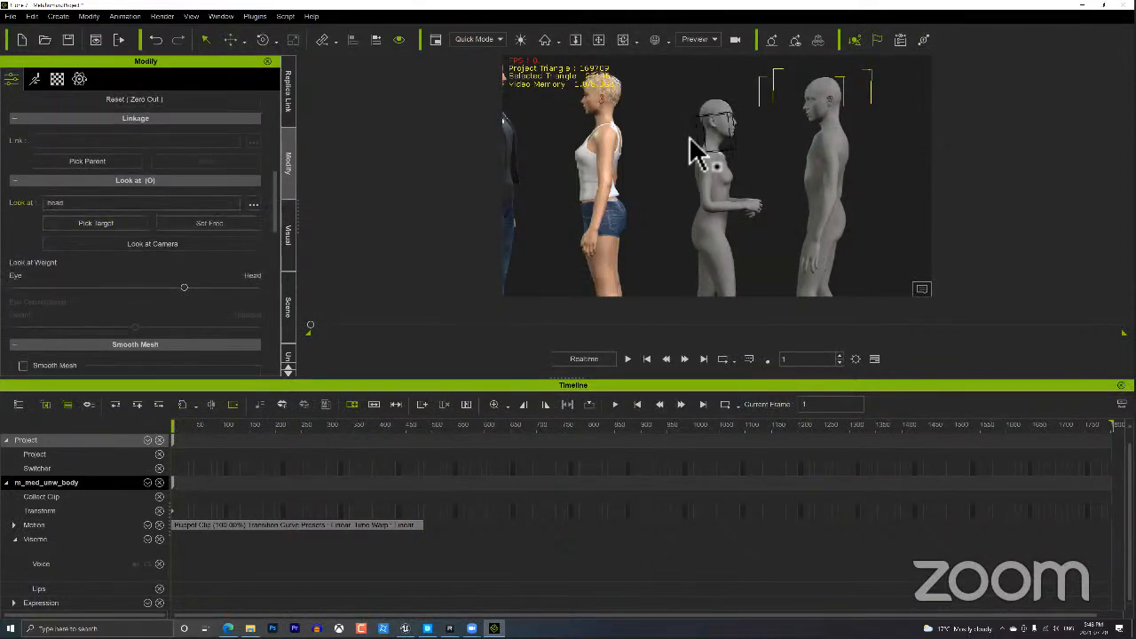
{"action": "mouse_move", "coordinate": [184, 286]}
{"action": "left_mouse_down"}
{"action": "mouse_move", "coordinate": [38, 288]}
{"action": "mouse_move", "coordinate": [198, 285]}
{"action": "left_mouse_up"}
Preview the look-at by playing the scene, then restore down the iClone window.
{"action": "left_click", "coordinate": [629, 360]}
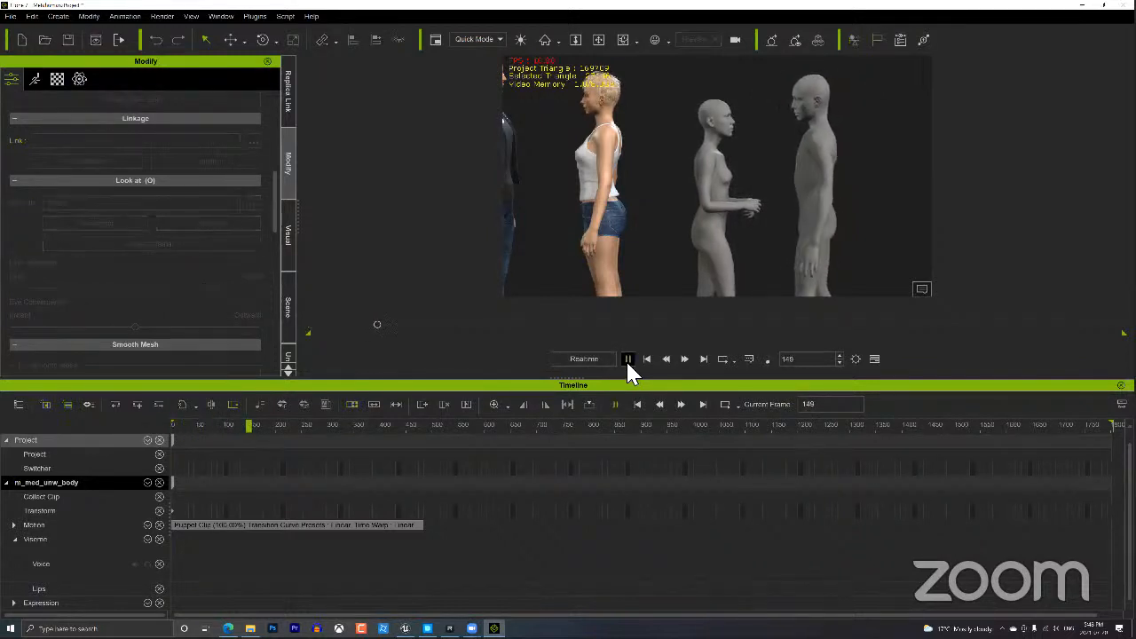
{"action": "left_click", "coordinate": [627, 360]}
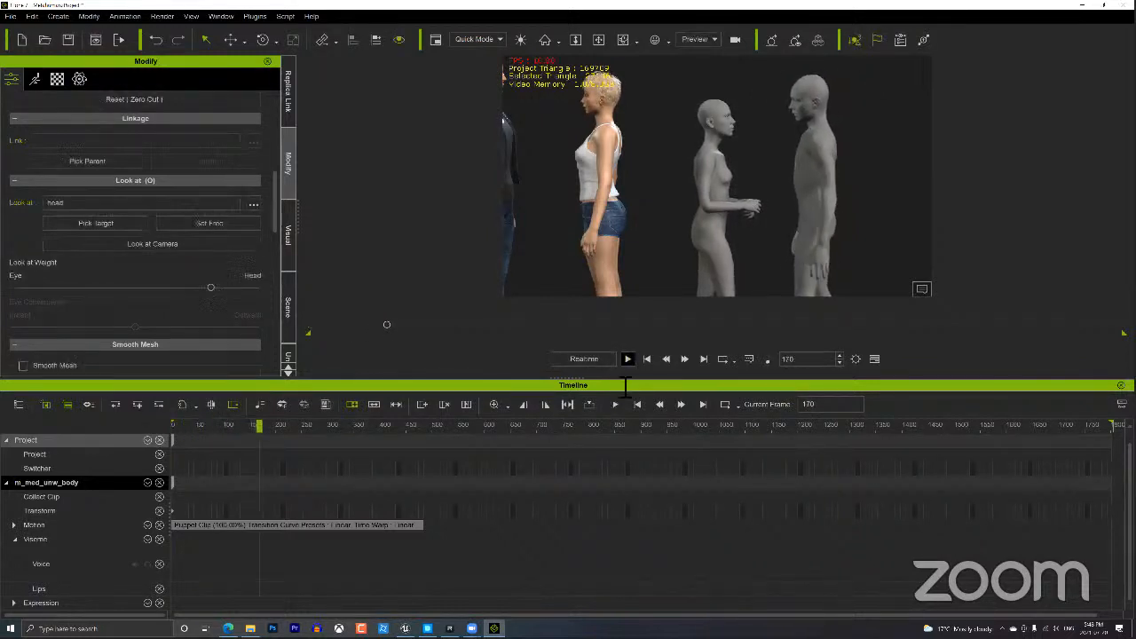
{"action": "left_click", "coordinate": [1101, 7]}
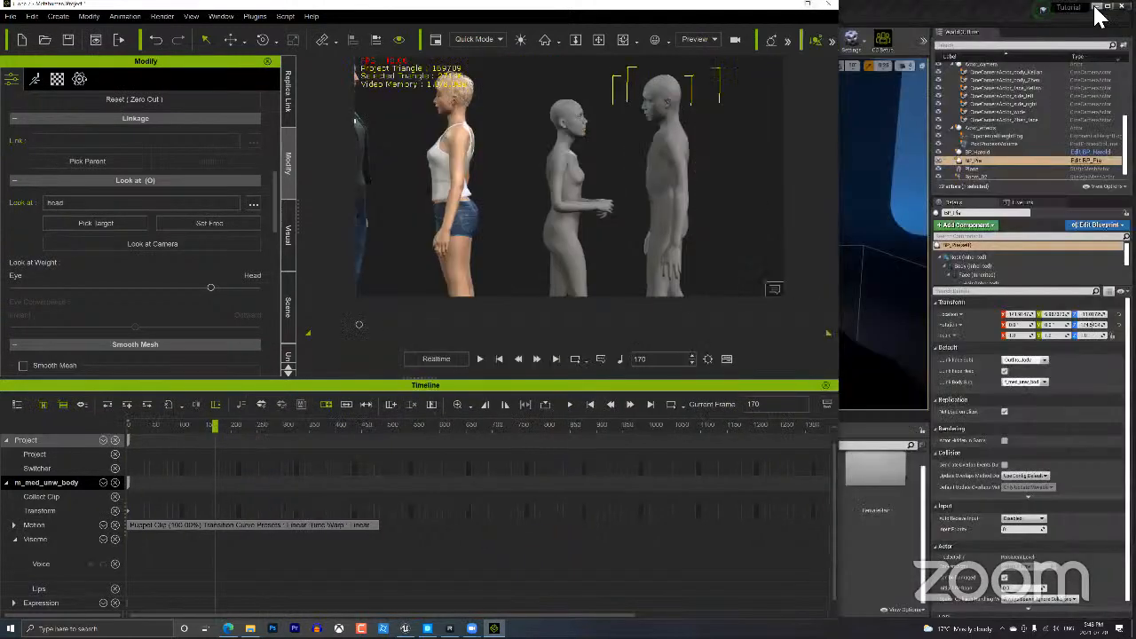
Snap iClone to the left half of the screen and select BP_Harold in Unreal.
{"action": "left_click", "coordinate": [827, 387]}
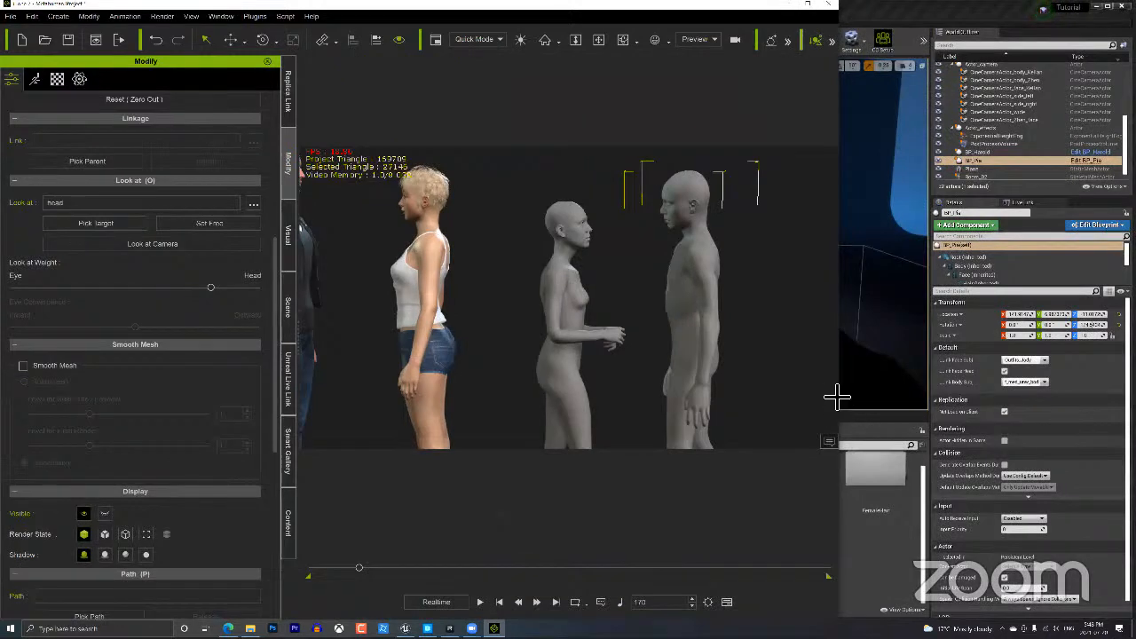
{"action": "key", "text": "super+Left"}
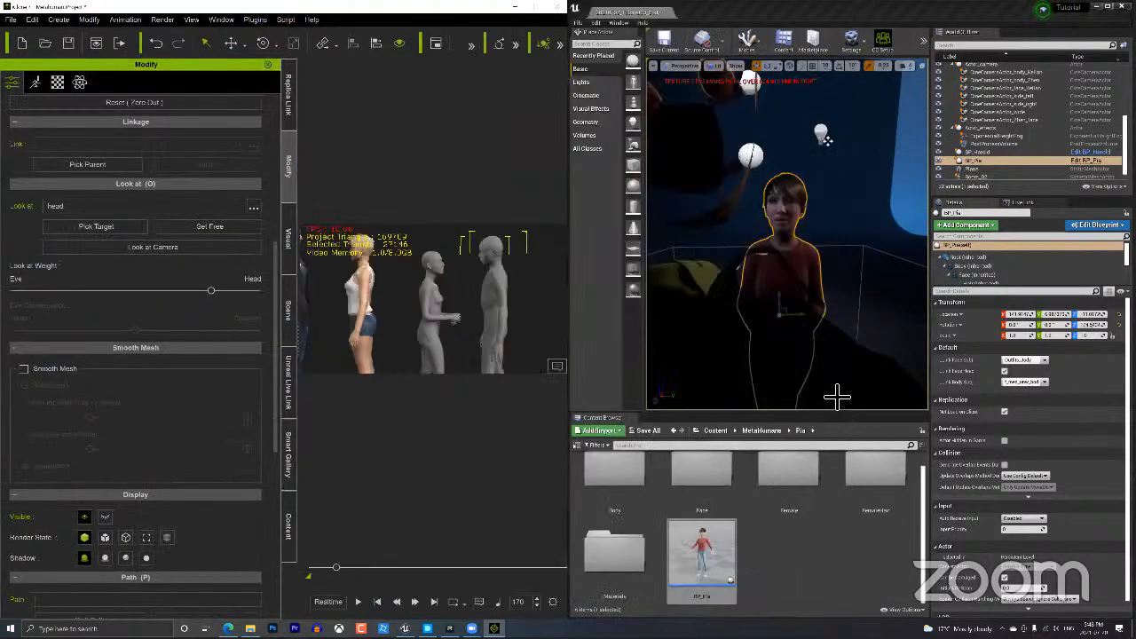
{"action": "left_click", "coordinate": [792, 334]}
{"action": "scroll", "coordinate": [827, 327], "scroll_direction": "up", "scroll_amount": 3}
{"action": "scroll", "coordinate": [828, 327], "scroll_direction": "down", "scroll_amount": 5}
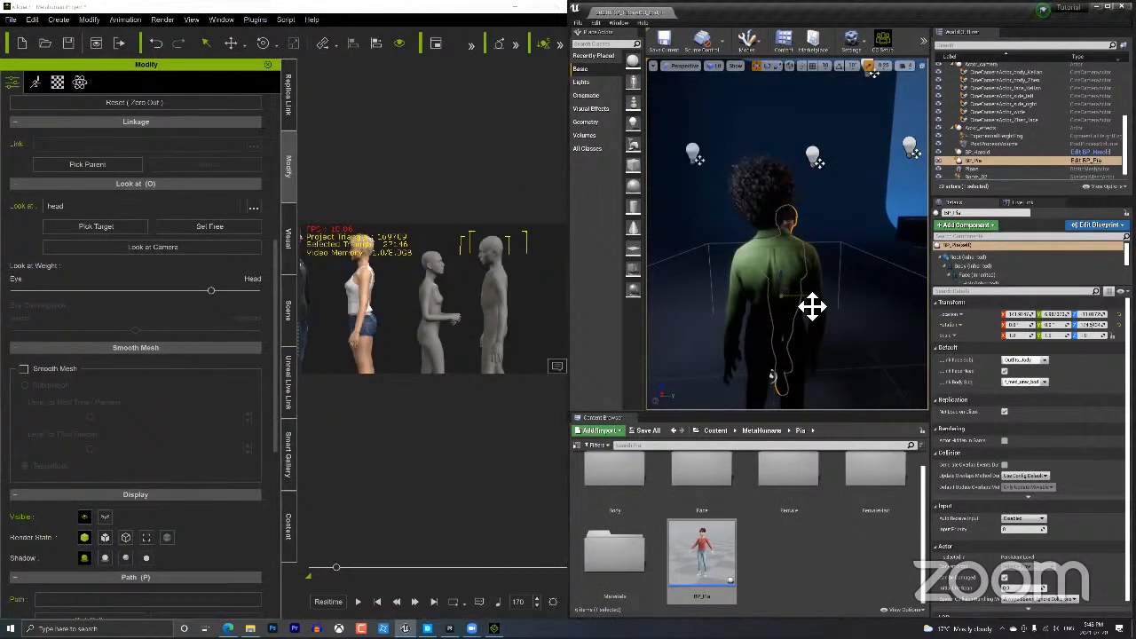
{"action": "left_click", "coordinate": [823, 301]}
{"action": "left_click", "coordinate": [795, 296]}
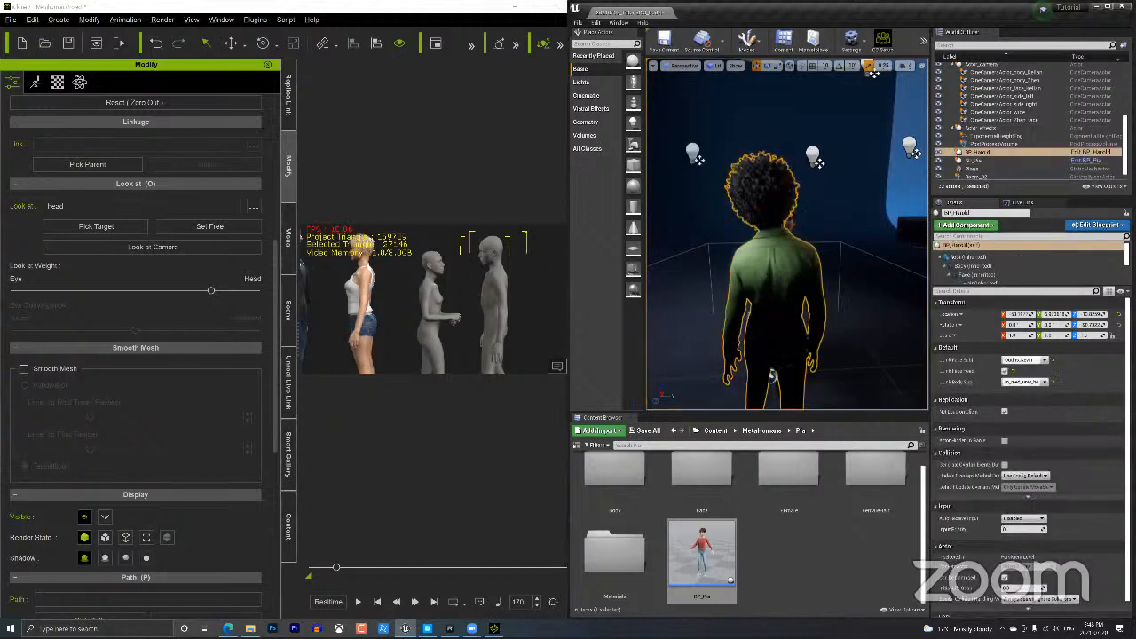
Frame both MetaHumans, Harold and Pia, in the Unreal viewport.
{"action": "right_click_drag", "start_coordinate": [796, 297], "coordinate": [724, 298]}
{"action": "scroll", "coordinate": [809, 318], "scroll_direction": "up", "scroll_amount": 4}
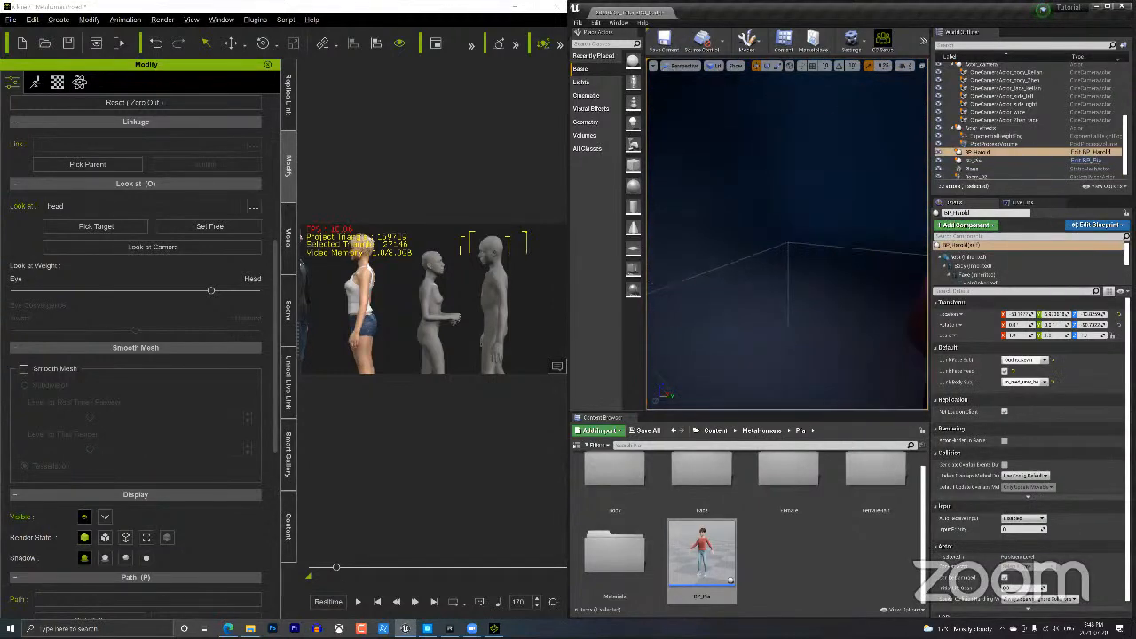
{"action": "scroll", "coordinate": [839, 323], "scroll_direction": "down", "scroll_amount": 4}
{"action": "right_click_drag", "start_coordinate": [848, 326], "coordinate": [914, 328]}
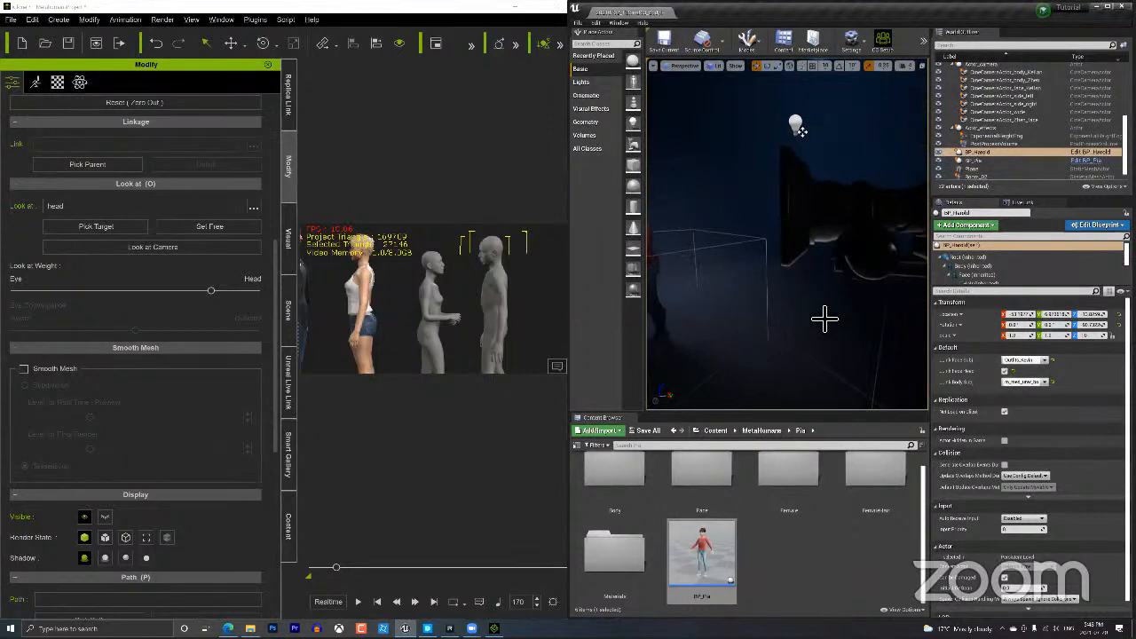
{"action": "right_click_drag", "start_coordinate": [824, 319], "coordinate": [795, 289]}
{"action": "key", "text": "w"}
{"action": "key", "text": "w"}
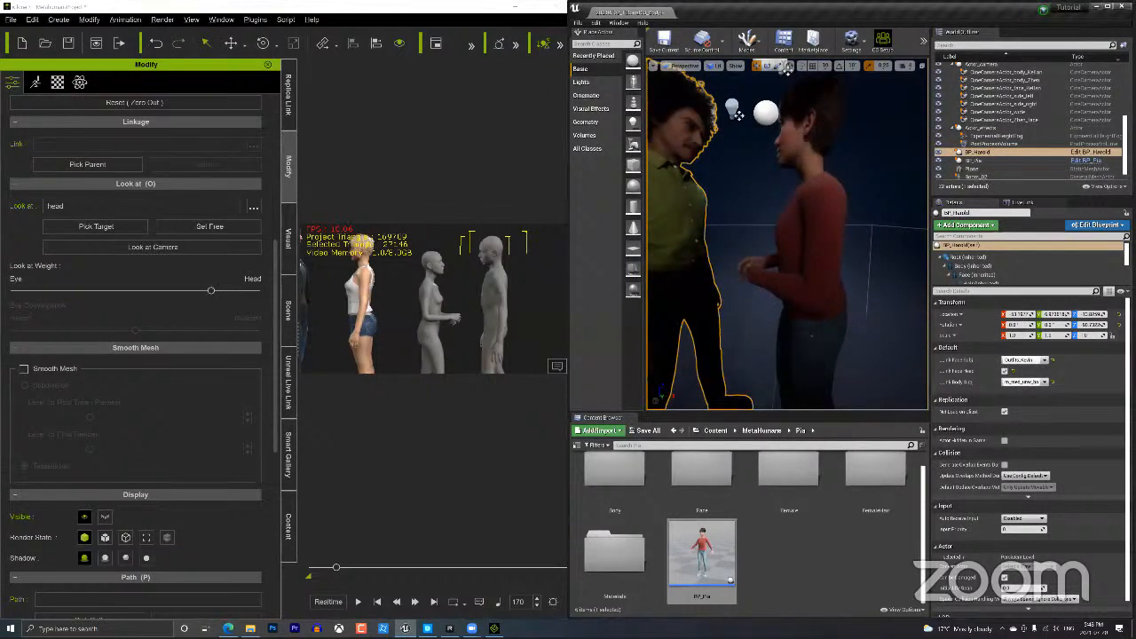
{"action": "key", "text": "s"}
{"action": "right_click_drag", "start_coordinate": [780, 249], "coordinate": [765, 238]}
{"action": "key", "text": "w"}
{"action": "key", "text": "s"}
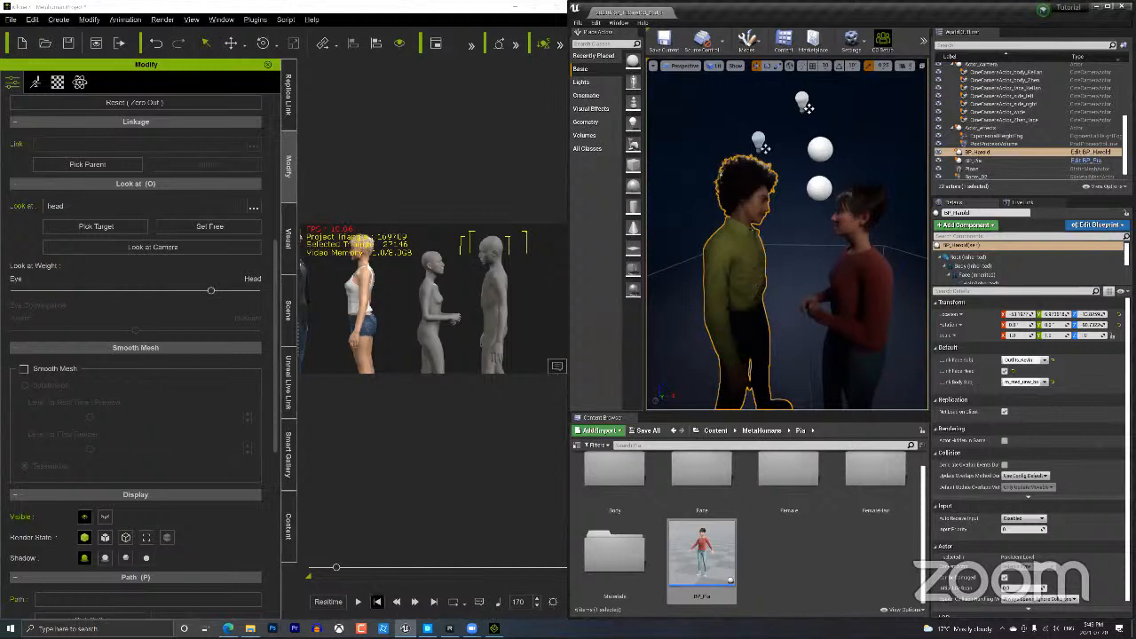
Play the iClone take to stream it live to Unreal, then stop and select the male character.
{"action": "left_click", "coordinate": [357, 602]}
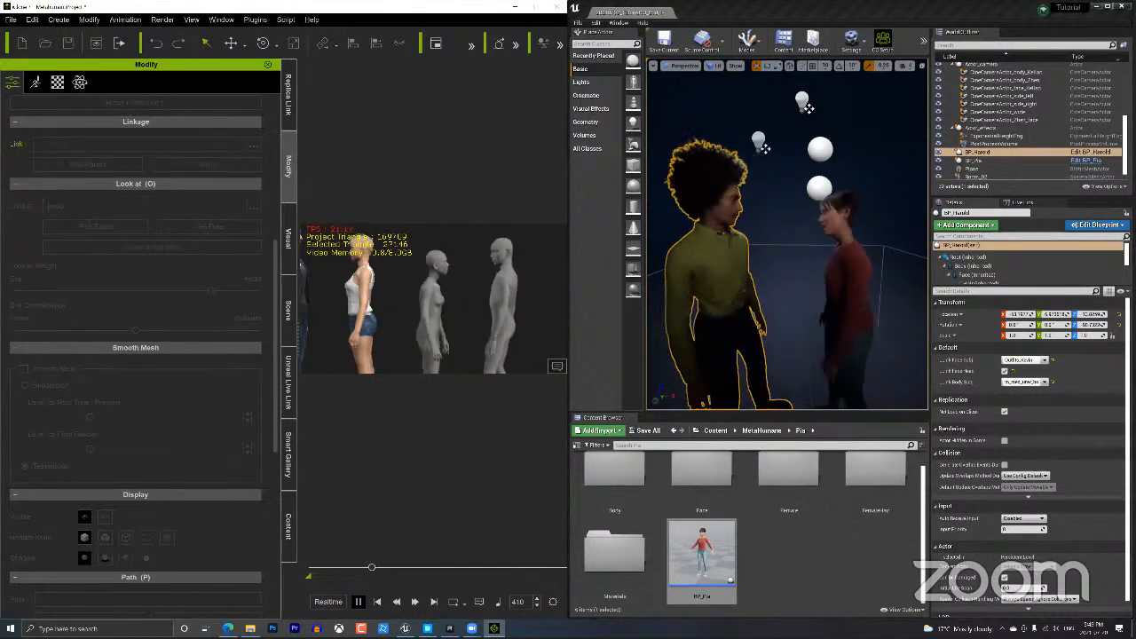
{"action": "key", "text": "space"}
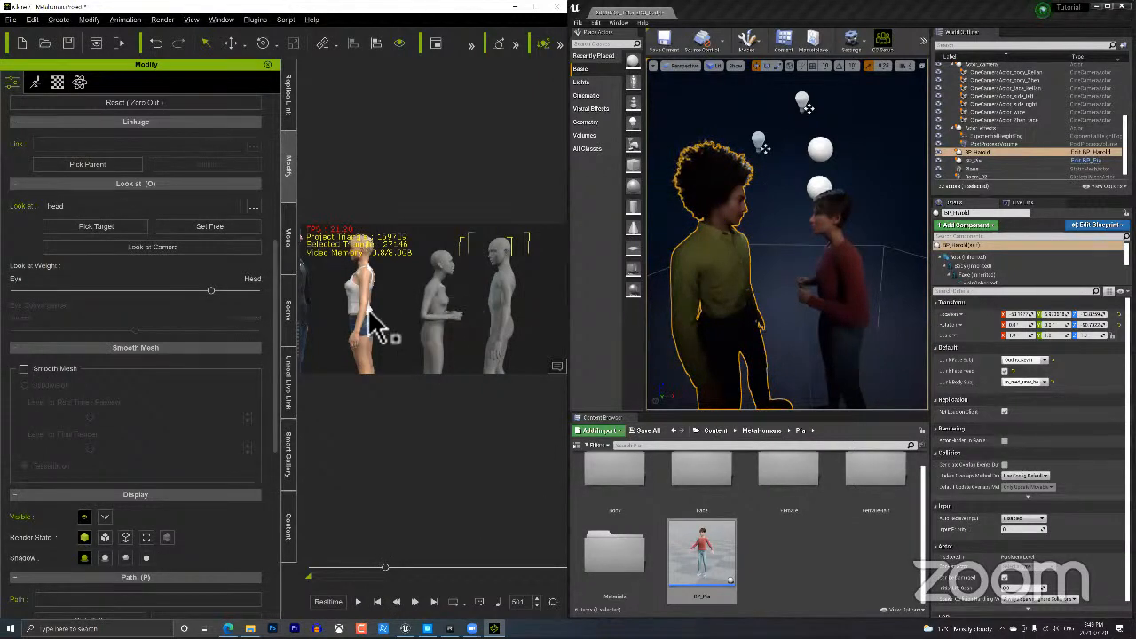
{"action": "middle_click_drag", "start_coordinate": [387, 322], "coordinate": [457, 355]}
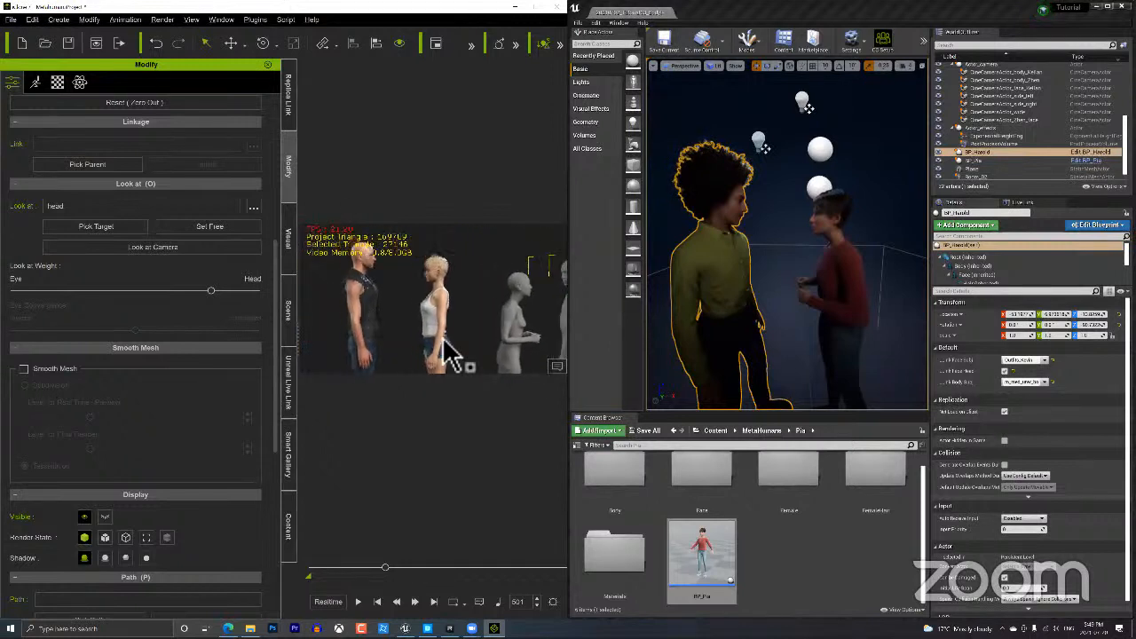
{"action": "left_click", "coordinate": [381, 283]}
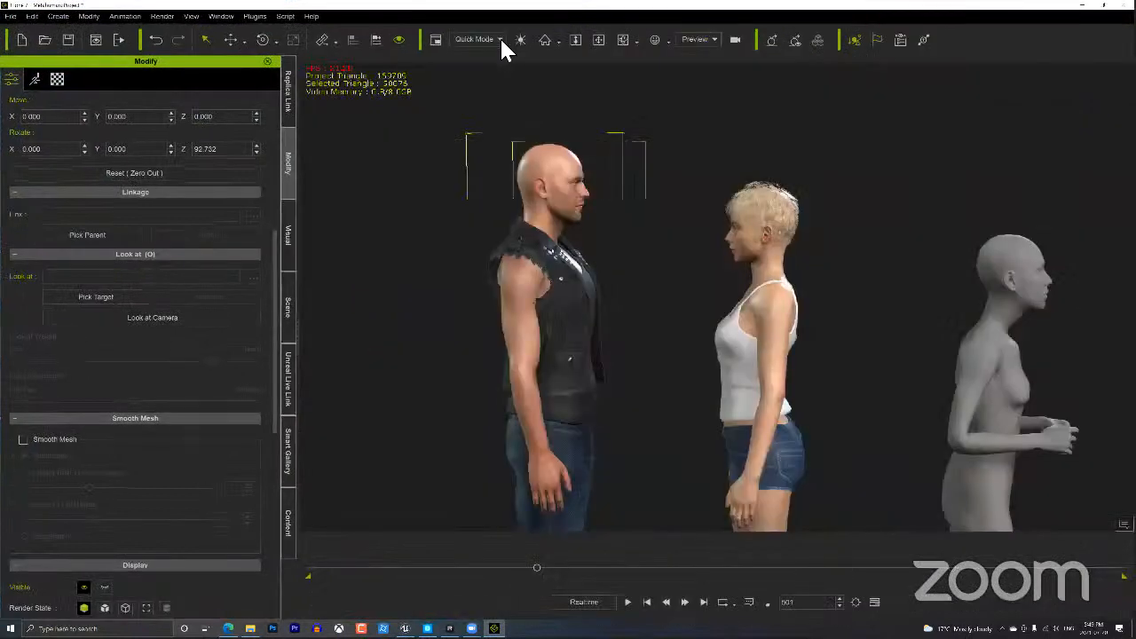
Switch the viewport Quick Mode display to Minimal.
{"action": "left_click", "coordinate": [501, 40]}
{"action": "left_click", "coordinate": [476, 83]}
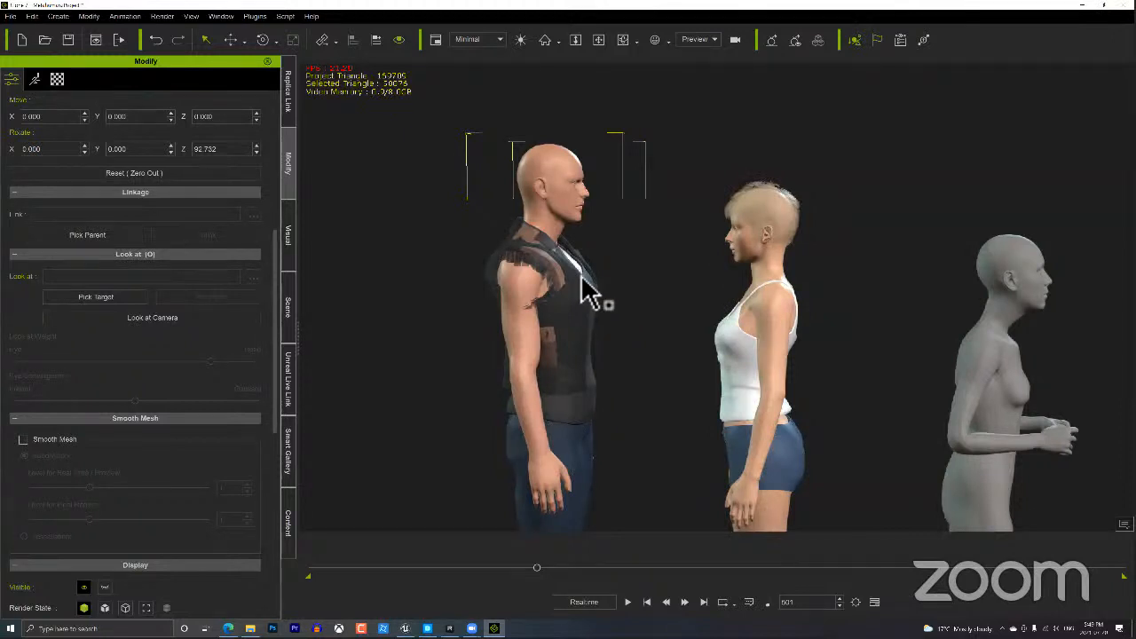
{"action": "right_click_drag", "start_coordinate": [542, 299], "coordinate": [612, 307]}
Frame the bald man's face close up and bring up the Replica Studios window.
{"action": "middle_click_drag", "start_coordinate": [613, 329], "coordinate": [625, 435]}
{"action": "scroll", "coordinate": [612, 304], "scroll_direction": "up", "scroll_amount": 6}
{"action": "middle_click_drag", "start_coordinate": [575, 302], "coordinate": [581, 325]}
{"action": "scroll", "coordinate": [728, 328], "scroll_direction": "up", "scroll_amount": 3}
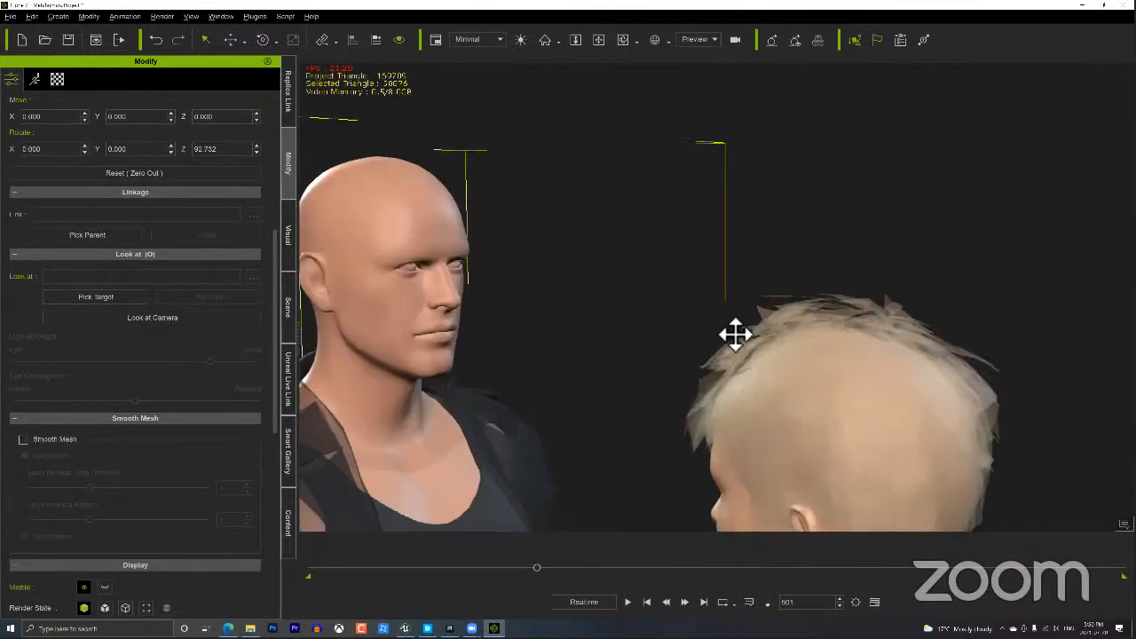
{"action": "right_click_drag", "start_coordinate": [735, 335], "coordinate": [586, 363]}
{"action": "middle_click_drag", "start_coordinate": [586, 363], "coordinate": [618, 364]}
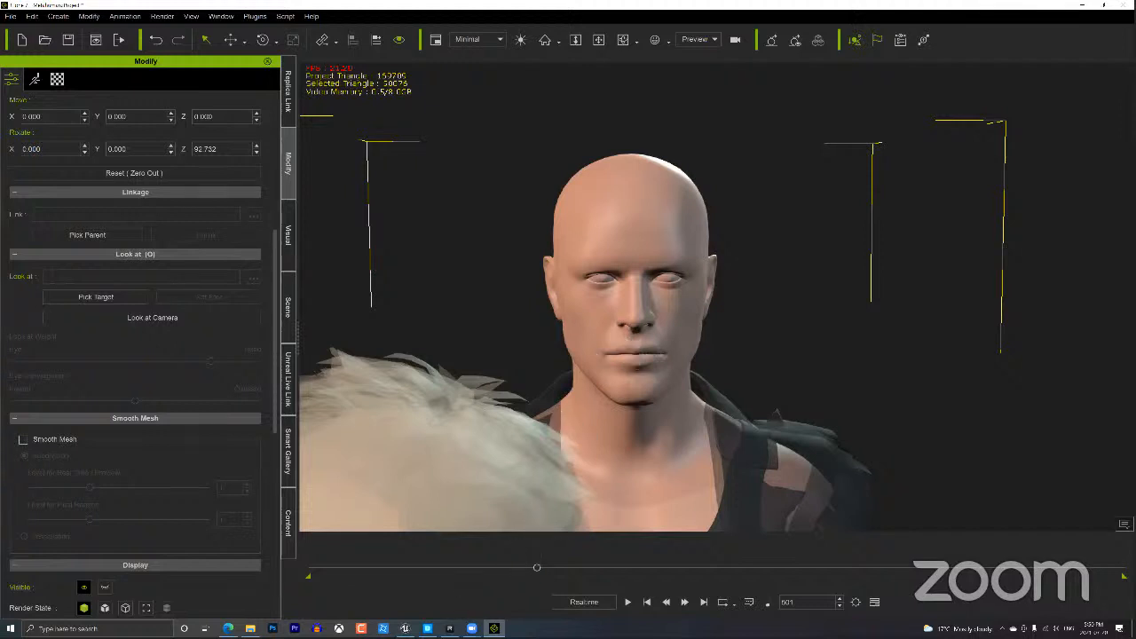
{"action": "left_click", "coordinate": [450, 628]}
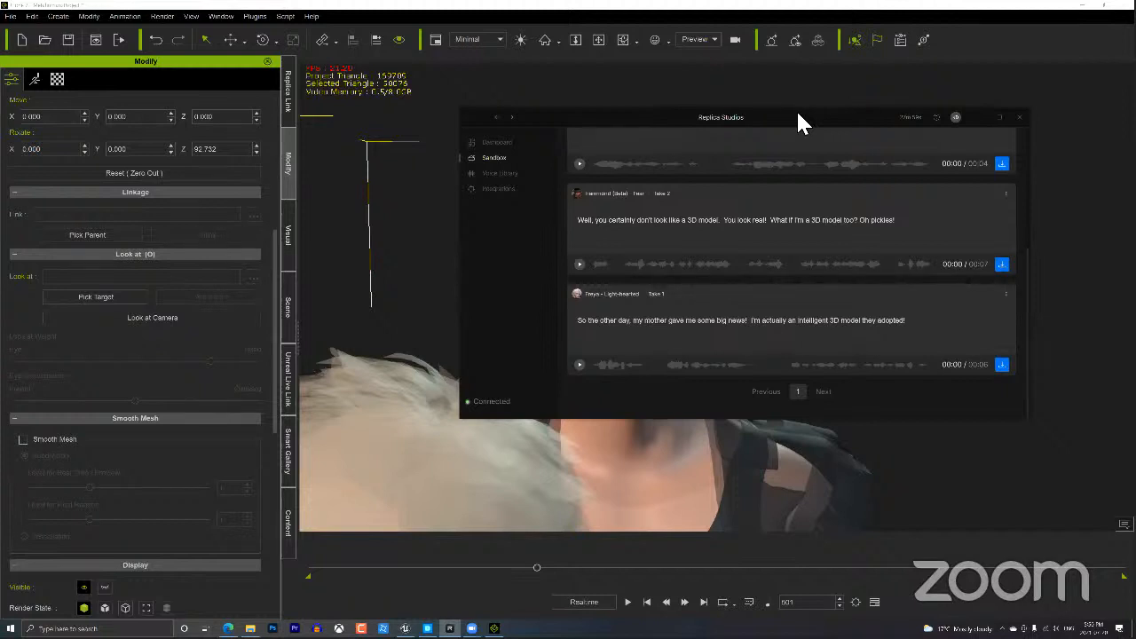
Move the Replica Studios window aside and fine-tune the view of the man's face.
{"action": "left_click_drag", "start_coordinate": [796, 120], "coordinate": [351, 258]}
{"action": "left_click", "coordinate": [702, 298]}
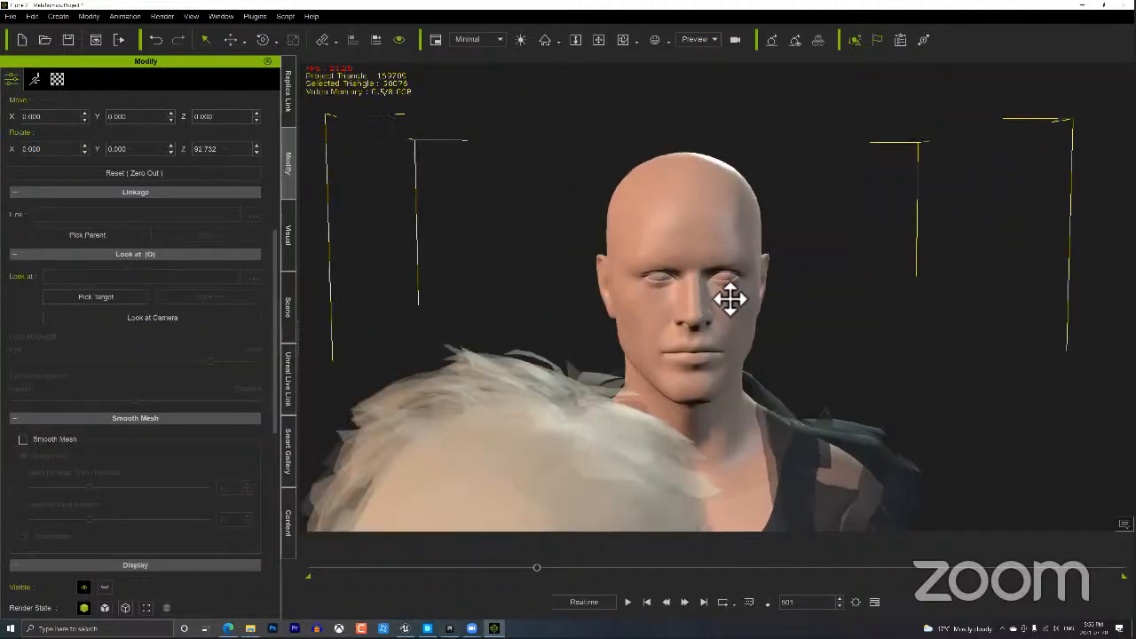
{"action": "middle_click_drag", "start_coordinate": [731, 299], "coordinate": [740, 302]}
{"action": "right_click_drag", "start_coordinate": [741, 302], "coordinate": [662, 311]}
{"action": "left_click", "coordinate": [450, 628]}
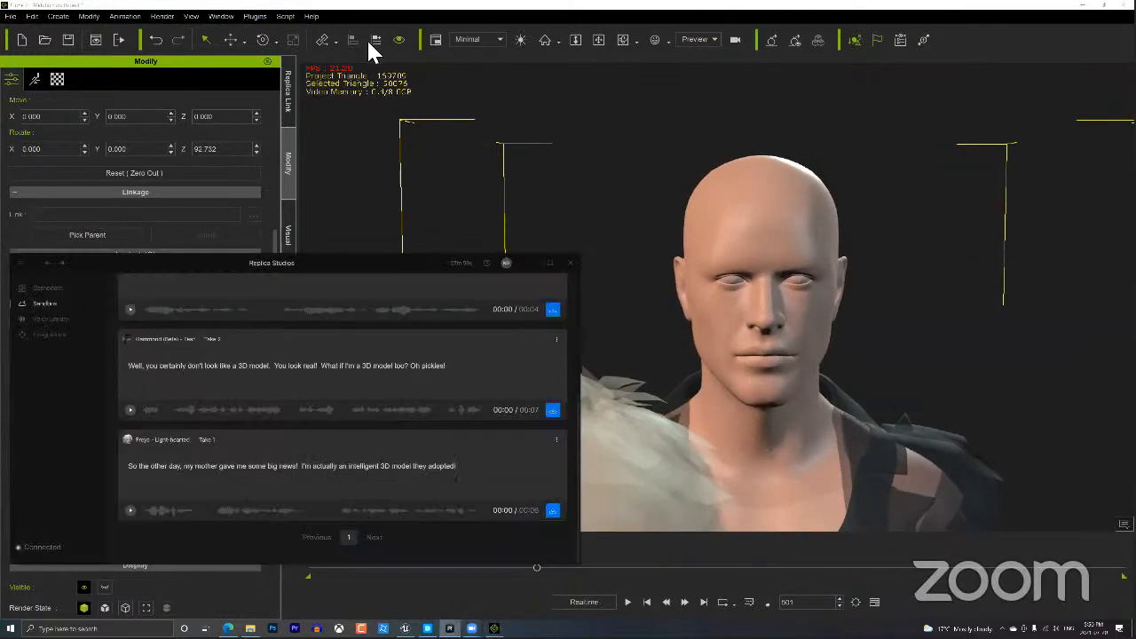
Launch the Replica Studios plugin and select Outfits_Kevin as the voice avatar in Replica Link.
{"action": "left_click", "coordinate": [256, 16]}
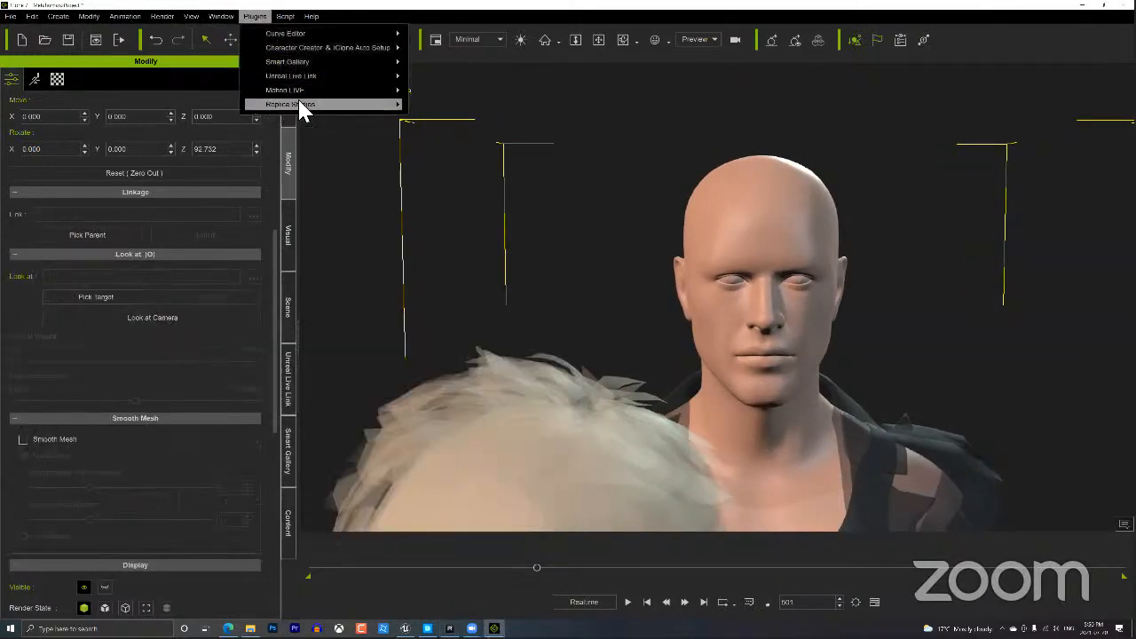
{"action": "mouse_move", "coordinate": [301, 107]}
{"action": "left_click", "coordinate": [447, 117]}
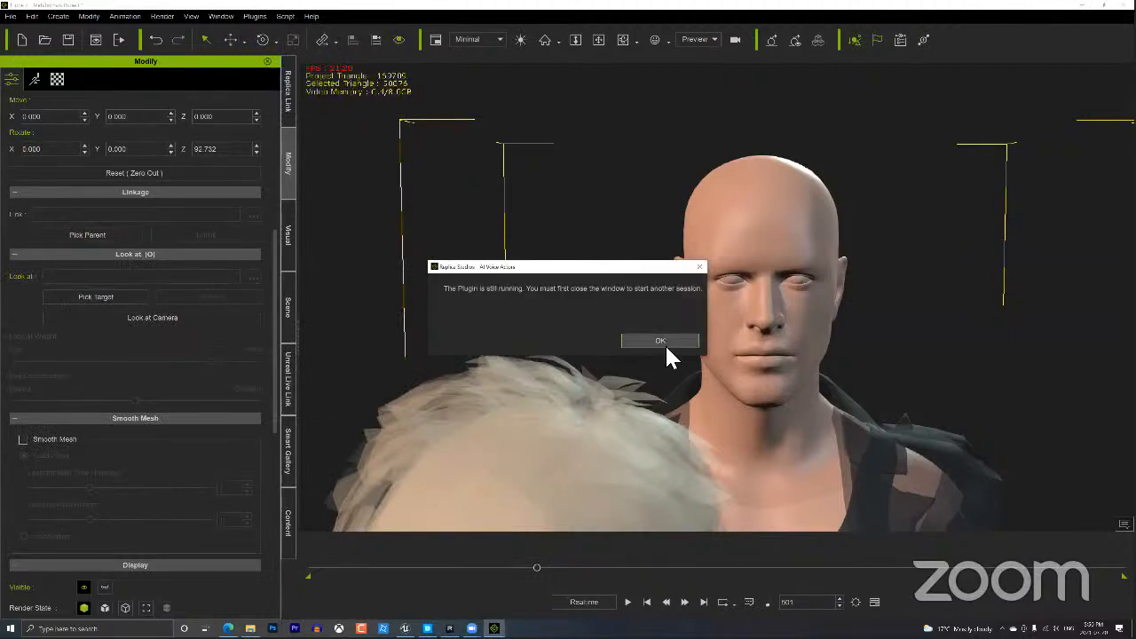
{"action": "left_click", "coordinate": [663, 346]}
{"action": "left_click", "coordinate": [286, 96]}
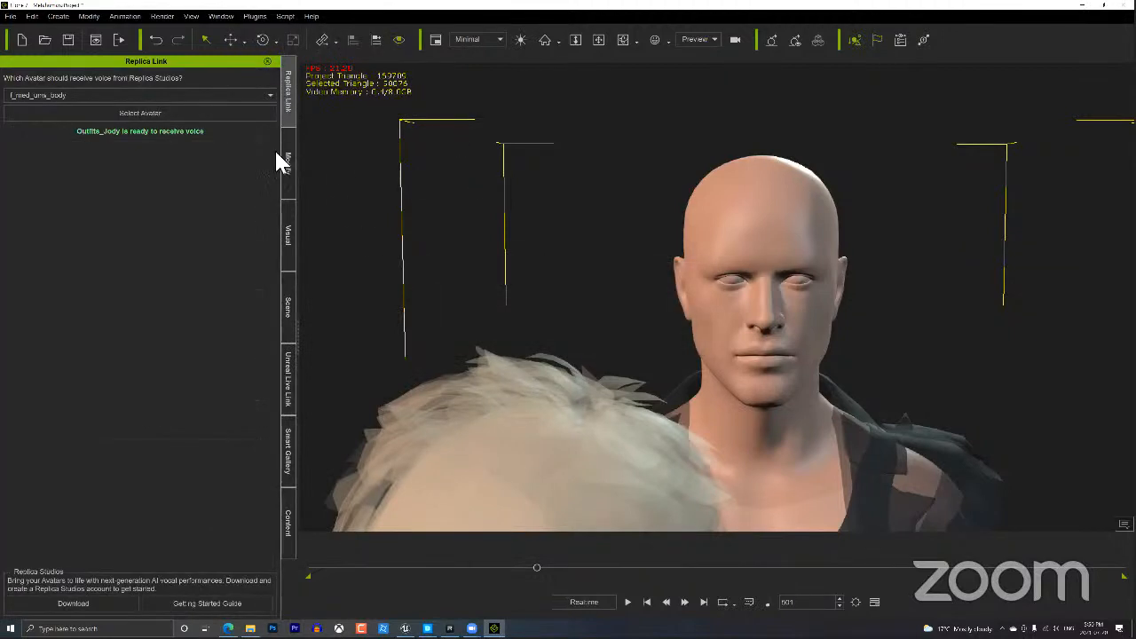
{"action": "left_click", "coordinate": [177, 94]}
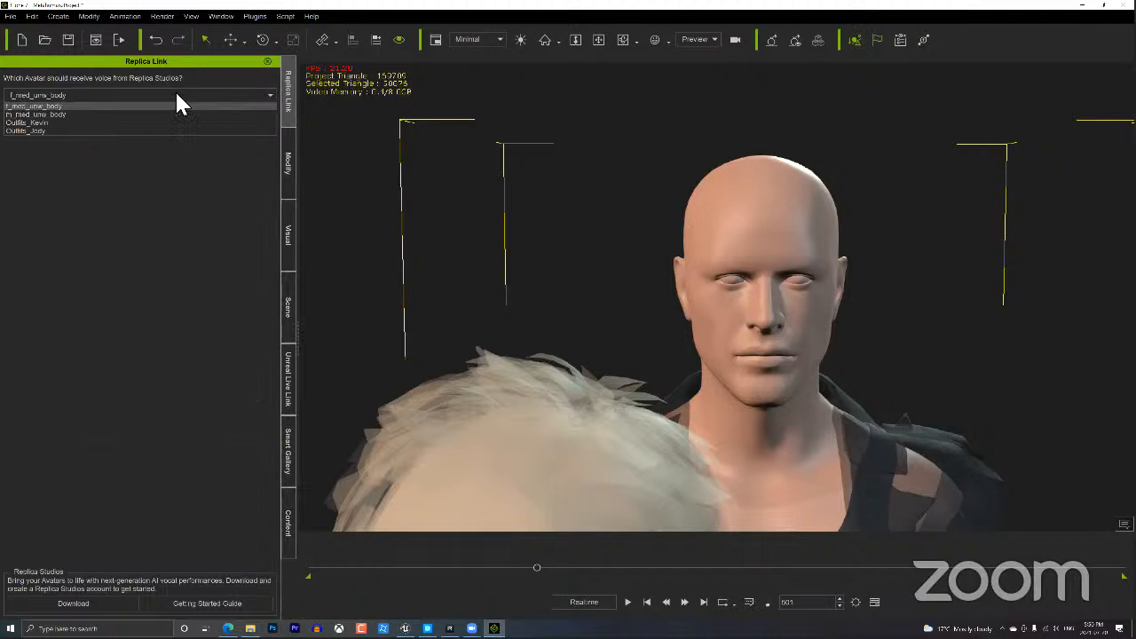
{"action": "left_click", "coordinate": [68, 127]}
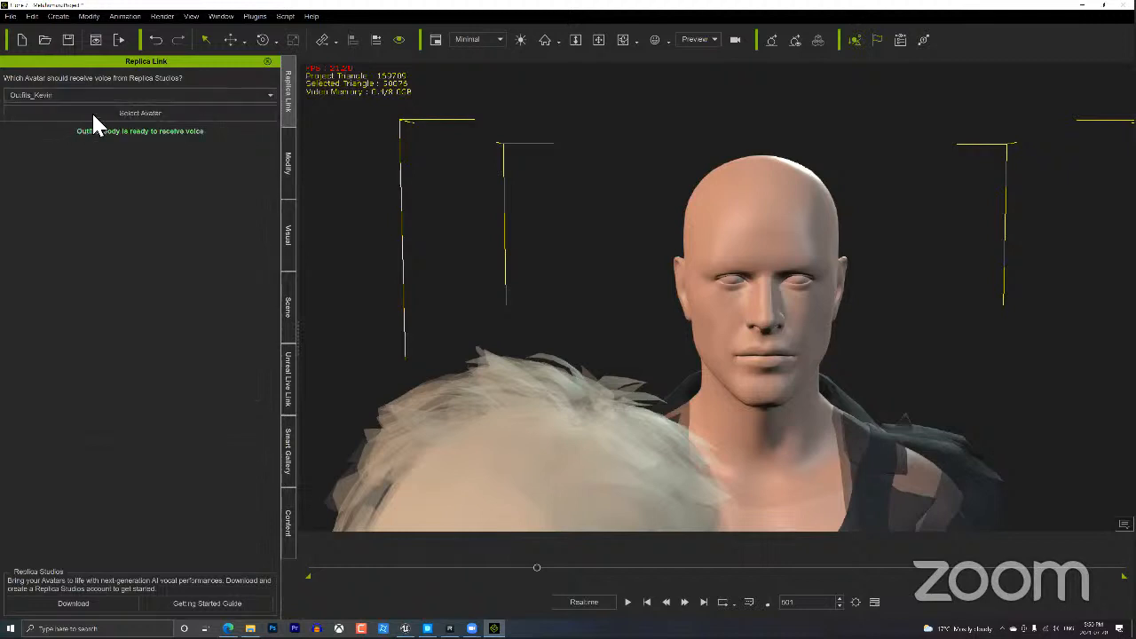
{"action": "left_click", "coordinate": [118, 111]}
In Replica Studios, open the download choices for the second voice take.
{"action": "left_click", "coordinate": [451, 628]}
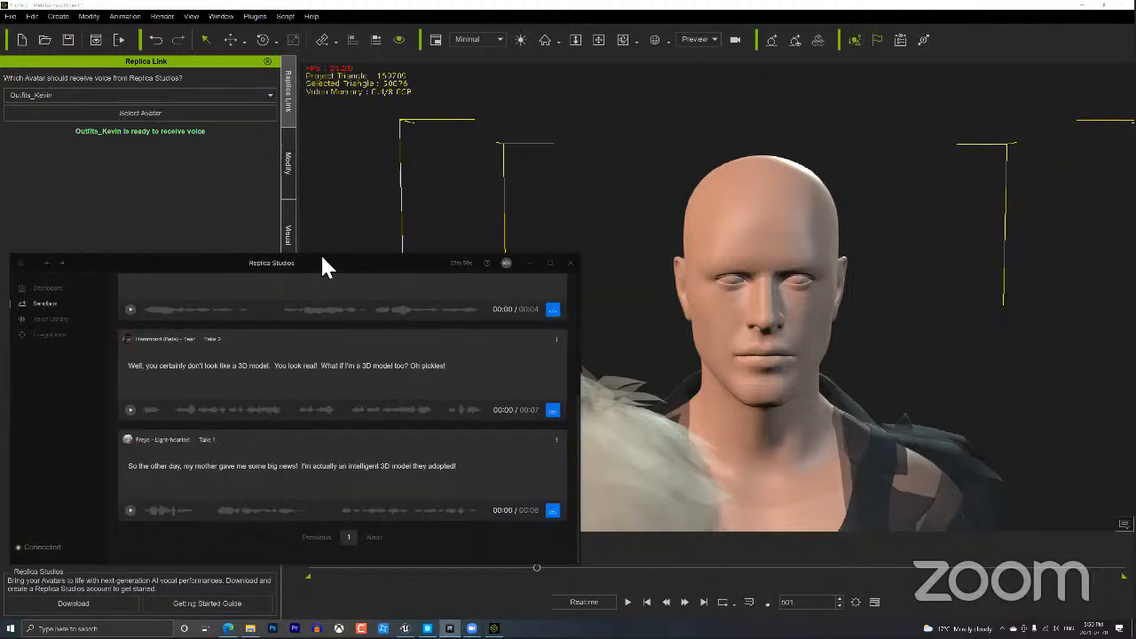
{"action": "left_click_drag", "start_coordinate": [322, 258], "coordinate": [319, 262]}
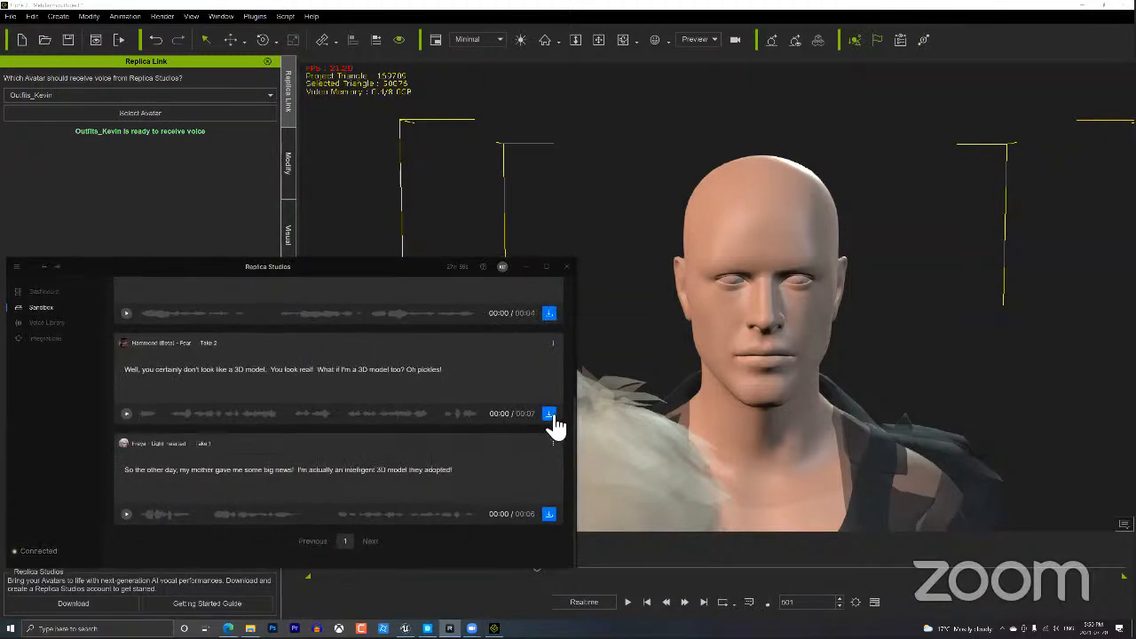
{"action": "left_click", "coordinate": [549, 415]}
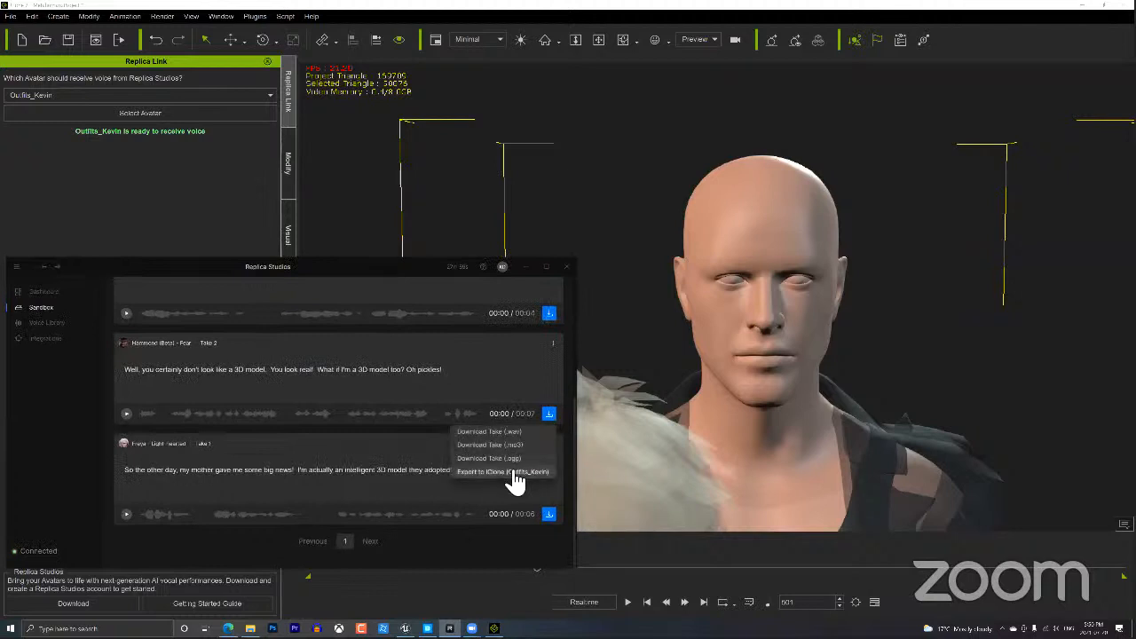
Export the 'Well, you certainly don't look like a 3D model' take to iClone with Fear style, Hi strength.
{"action": "left_click", "coordinate": [513, 471]}
{"action": "left_click_drag", "start_coordinate": [361, 266], "coordinate": [857, 221]}
{"action": "left_click", "coordinate": [375, 407]}
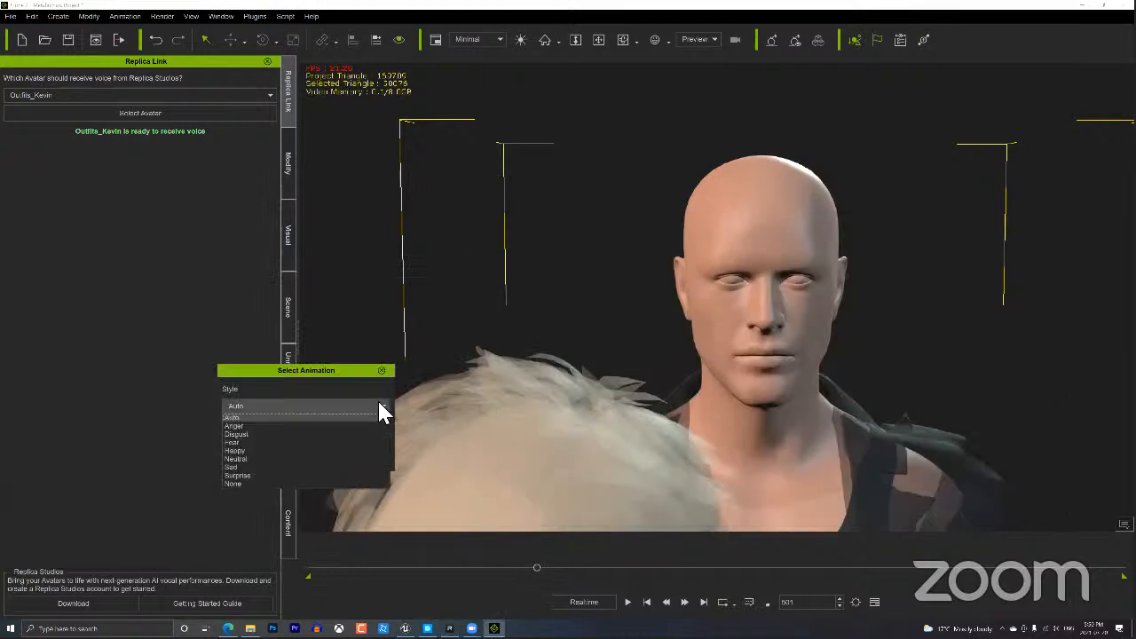
{"action": "left_click", "coordinate": [242, 442]}
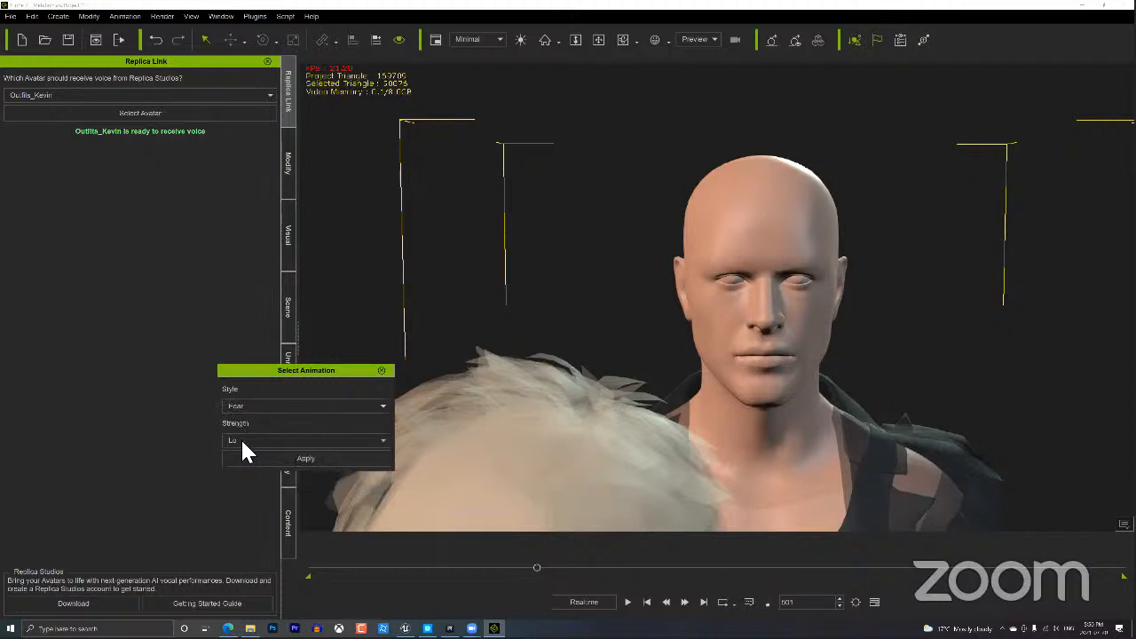
{"action": "left_click", "coordinate": [242, 440]}
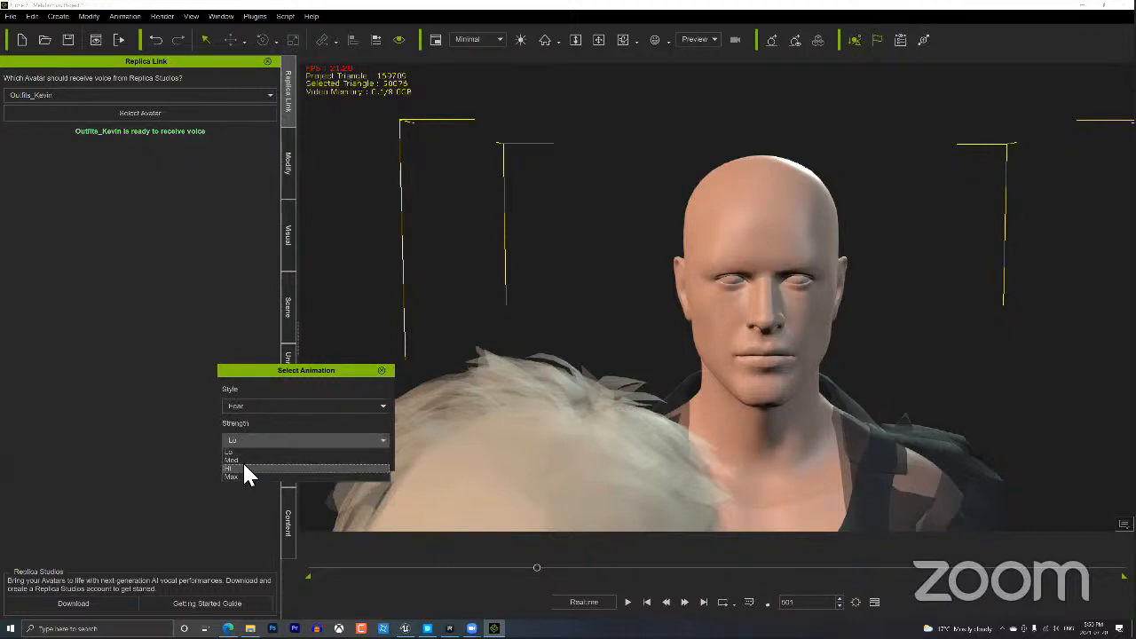
{"action": "left_click", "coordinate": [244, 467]}
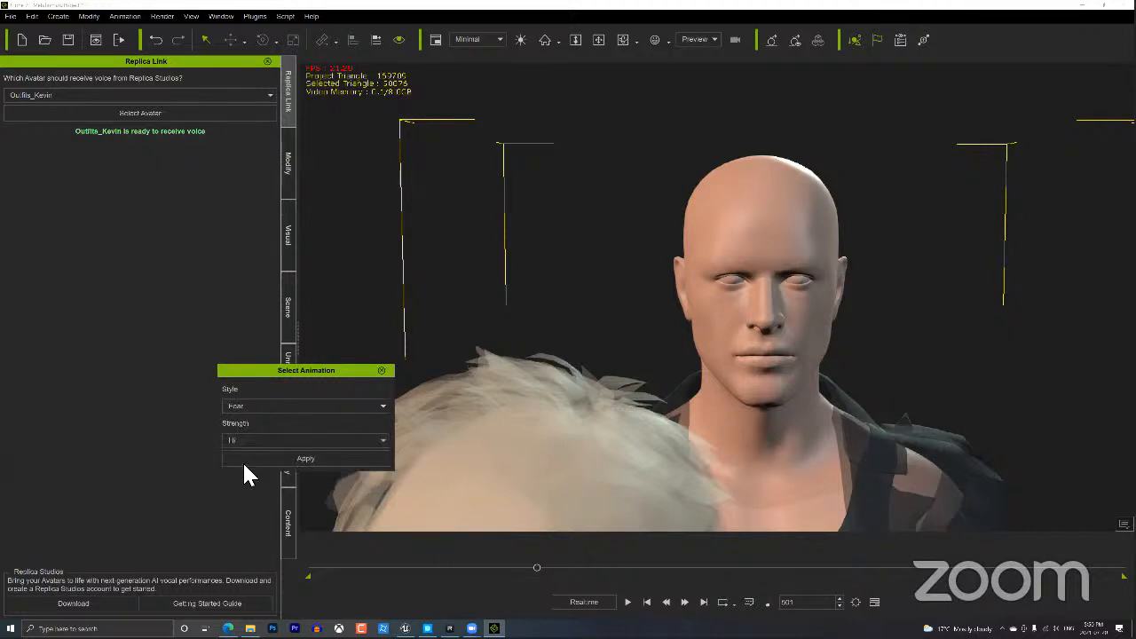
{"action": "left_click", "coordinate": [302, 459]}
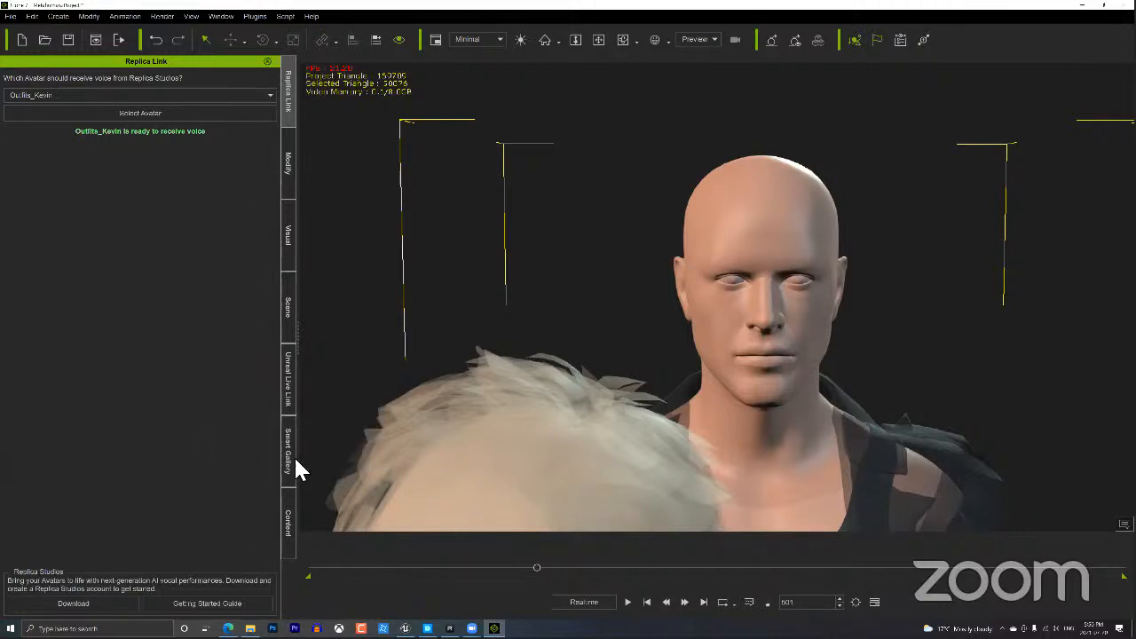
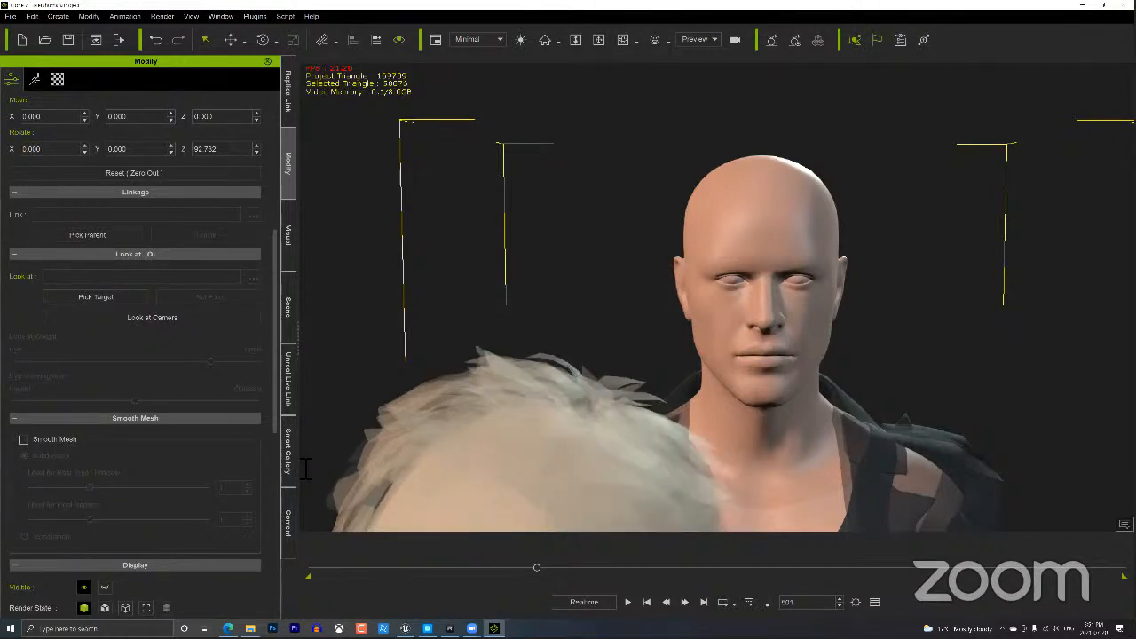
Play the talking-head animation, scrub back to about frame 473, and dock iClone left.
{"action": "left_click", "coordinate": [628, 603]}
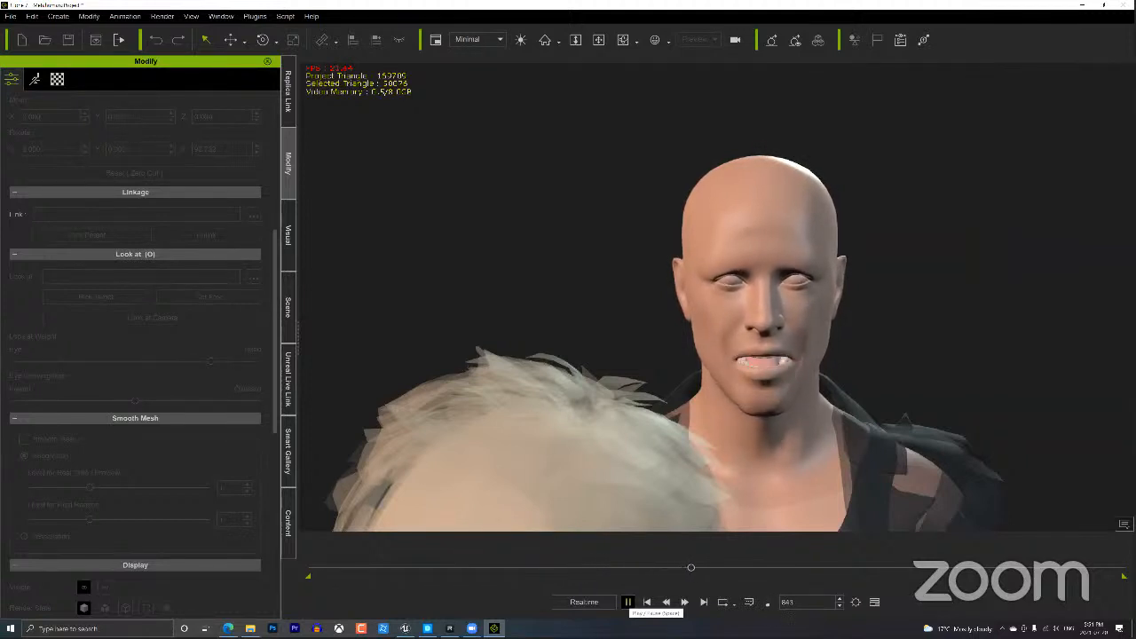
{"action": "left_click", "coordinate": [628, 602]}
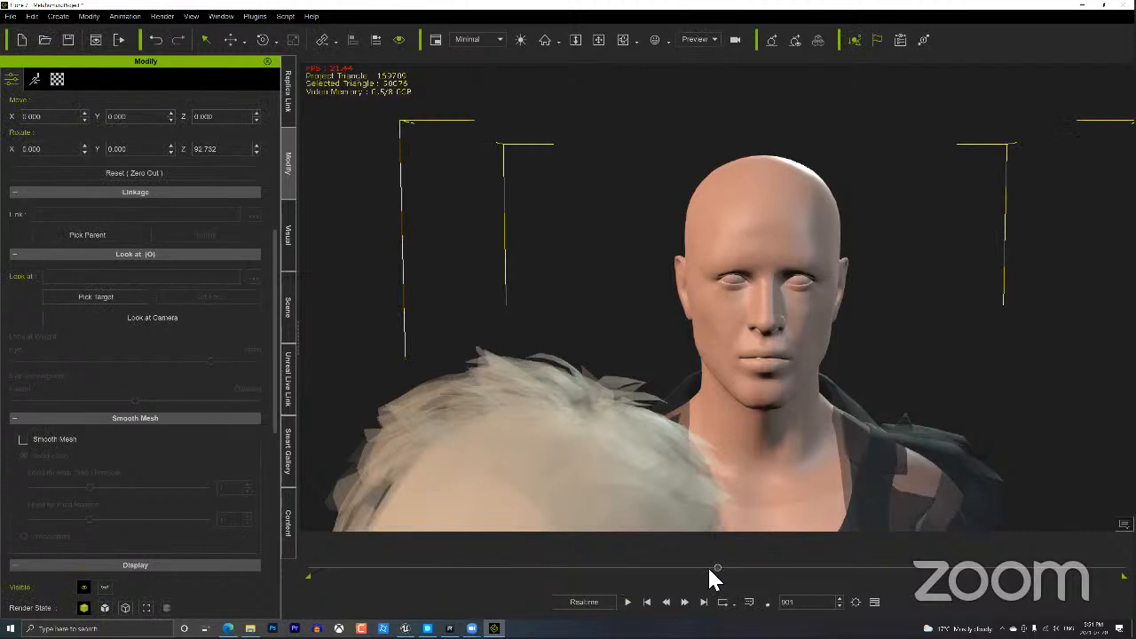
{"action": "left_click_drag", "start_coordinate": [712, 569], "coordinate": [524, 569]}
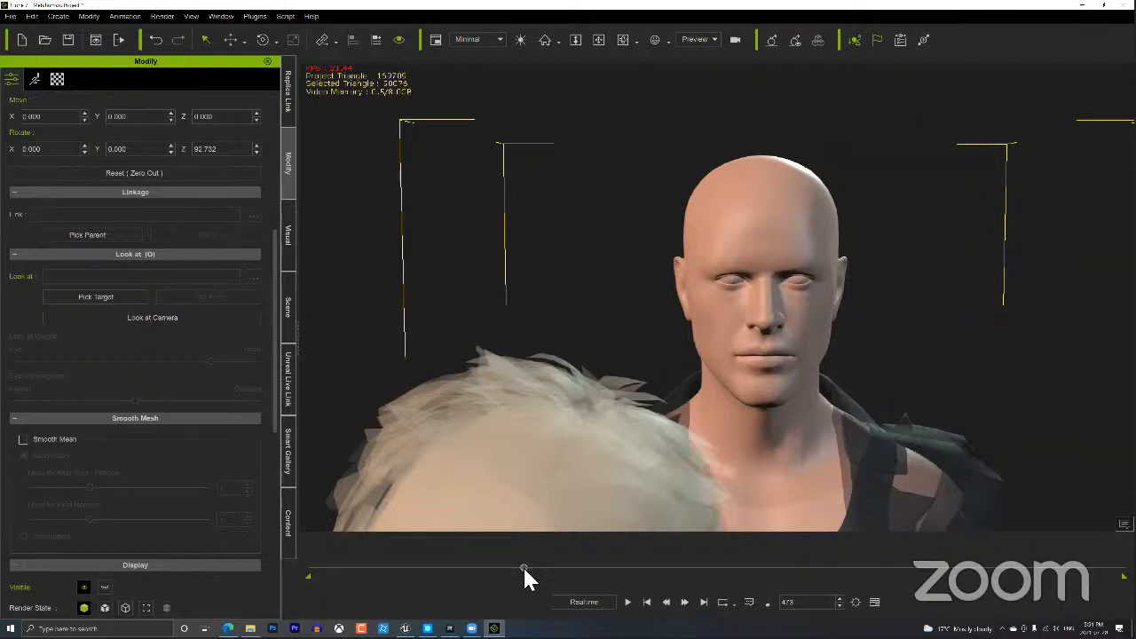
{"action": "key", "text": "super+Left"}
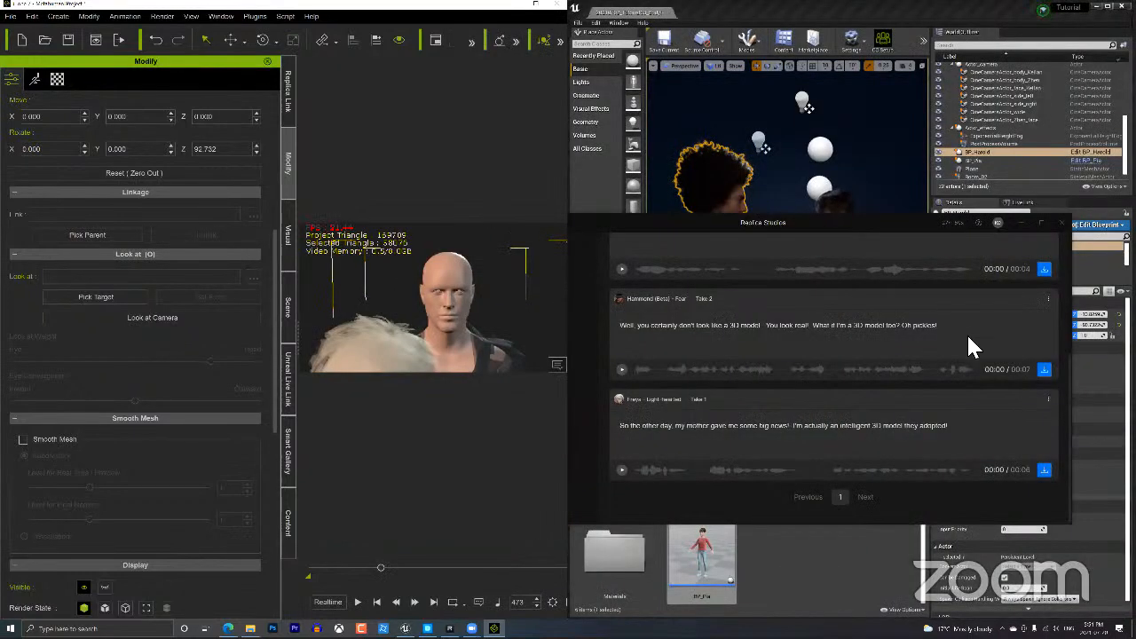
Minimize Replica Studios and swing the Unreal camera around the curly-haired MetaHuman.
{"action": "left_click", "coordinate": [1021, 223]}
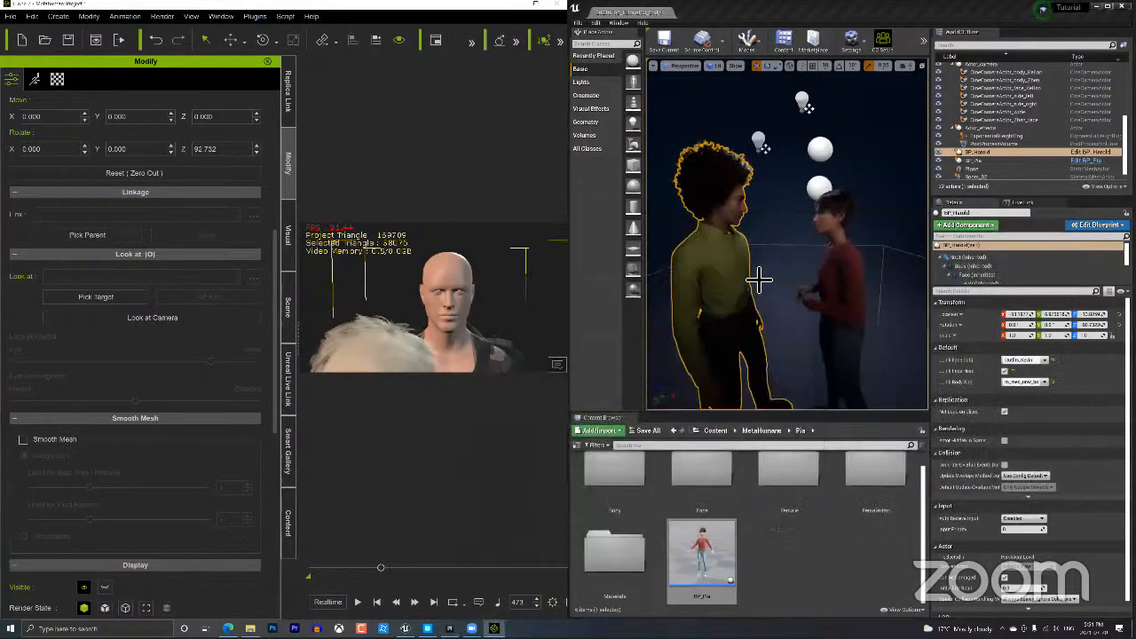
{"action": "scroll", "coordinate": [728, 272], "scroll_direction": "up", "scroll_amount": 10}
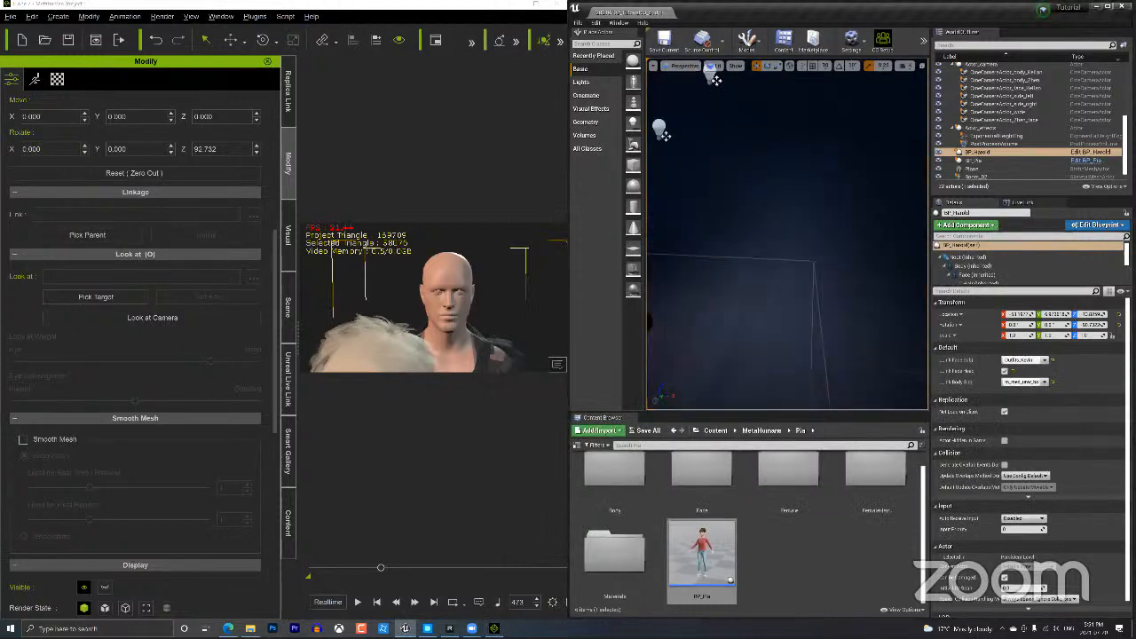
{"action": "scroll", "coordinate": [666, 119], "scroll_direction": "down", "scroll_amount": 5}
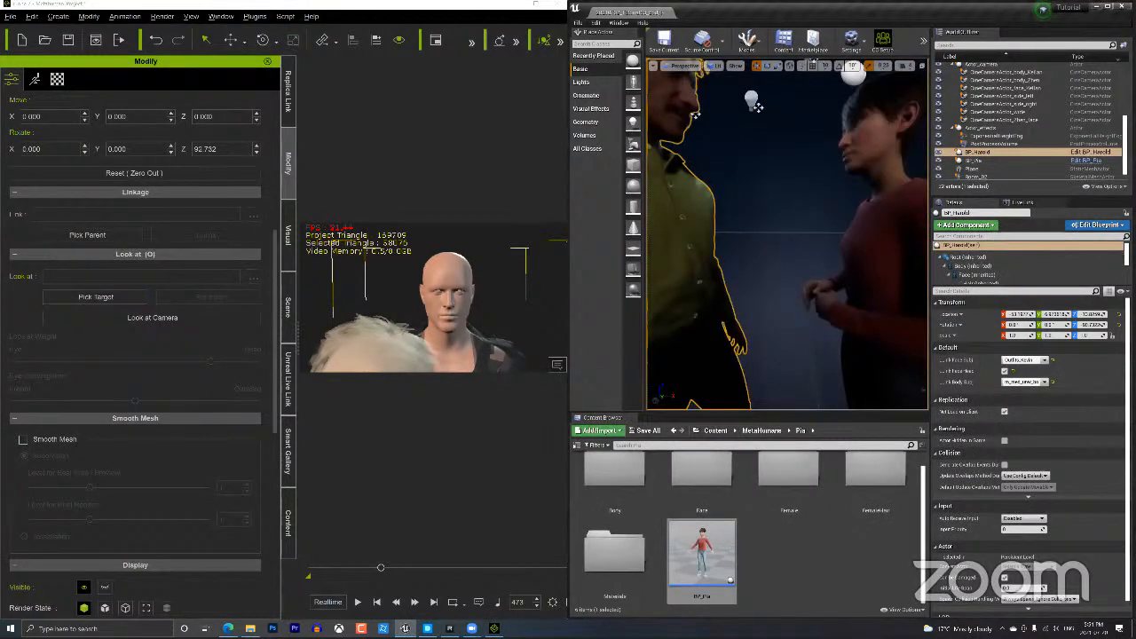
{"action": "middle_click_drag", "start_coordinate": [734, 259], "coordinate": [715, 324]}
{"action": "right_click_drag", "start_coordinate": [705, 228], "coordinate": [652, 231]}
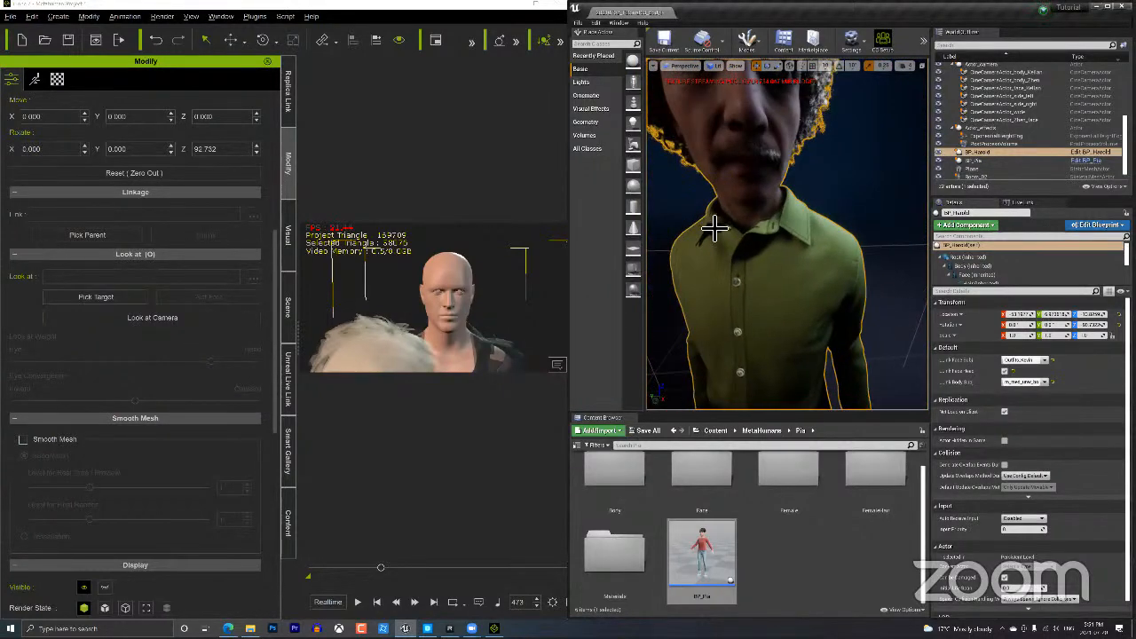
{"action": "right_click_drag", "start_coordinate": [769, 223], "coordinate": [753, 223]}
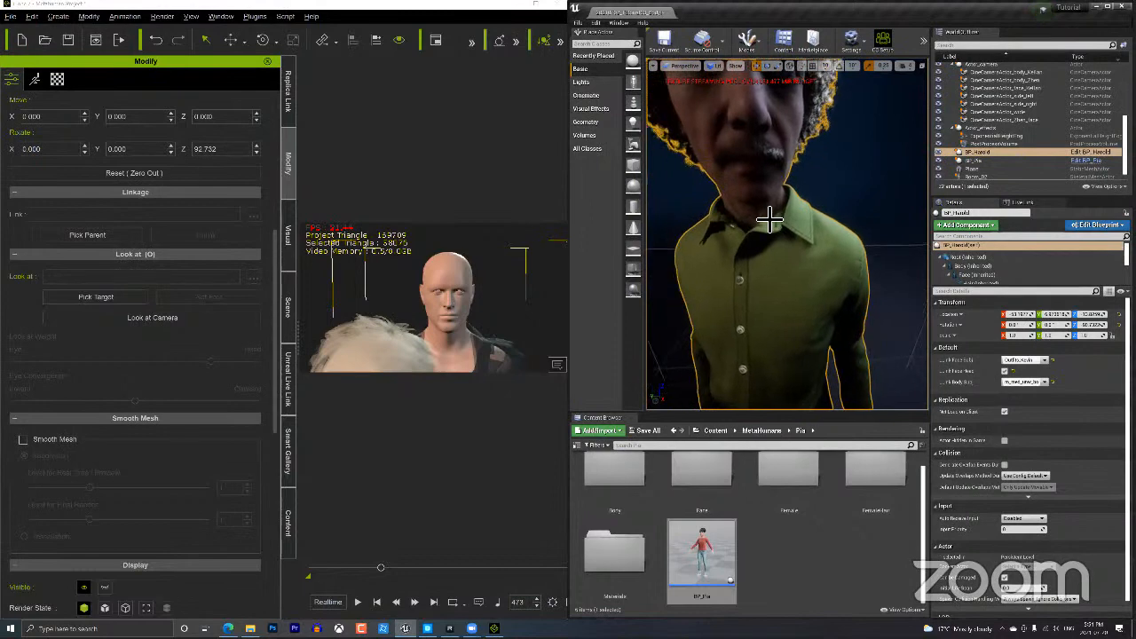
Frame the MetaHuman's face close up and play the iClone animation to stream it live.
{"action": "scroll", "coordinate": [769, 222], "scroll_direction": "down", "scroll_amount": 8}
{"action": "scroll", "coordinate": [833, 314], "scroll_direction": "up", "scroll_amount": 10}
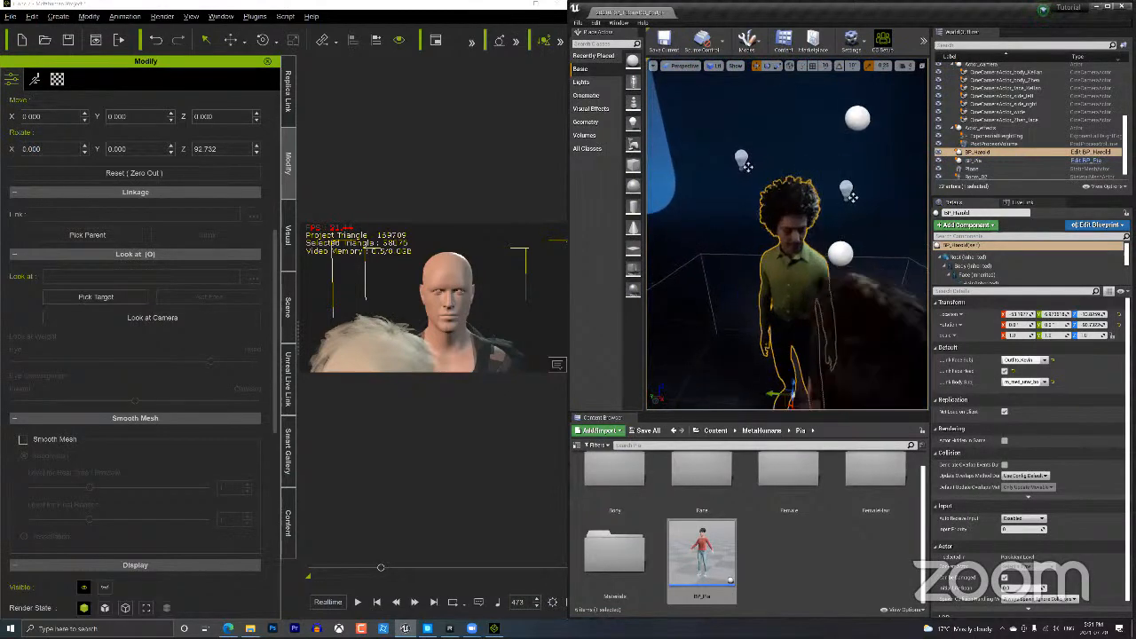
{"action": "scroll", "coordinate": [834, 313], "scroll_direction": "down", "scroll_amount": 5}
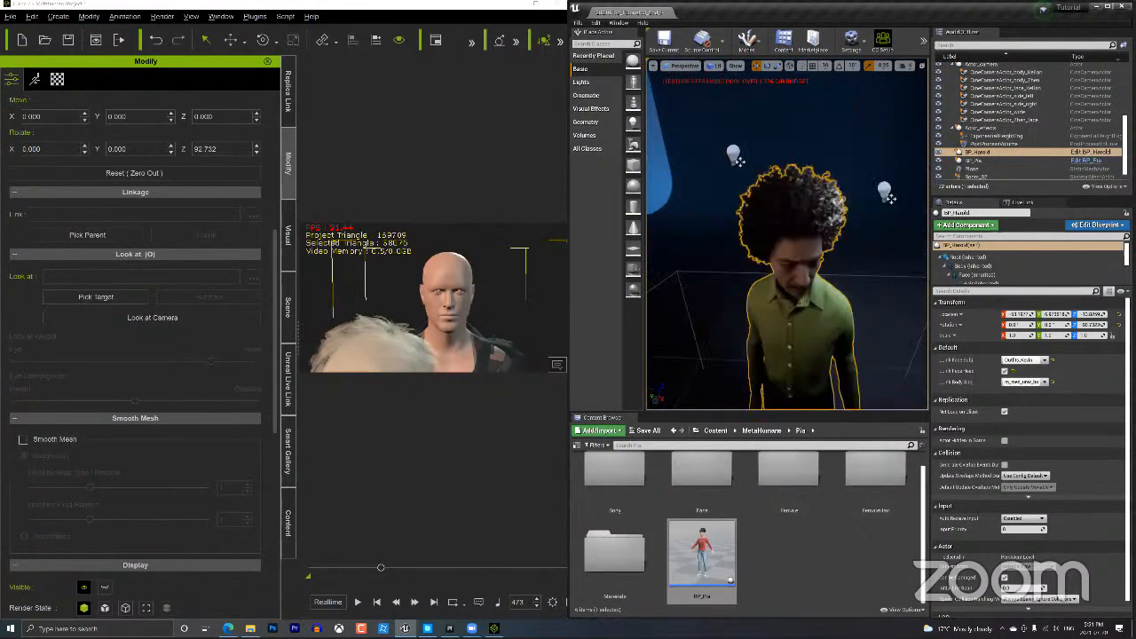
{"action": "mouse_move", "coordinate": [834, 313]}
{"action": "middle_mouse_down"}
{"action": "mouse_move", "coordinate": [888, 222]}
{"action": "mouse_move", "coordinate": [881, 270]}
{"action": "mouse_move", "coordinate": [842, 323]}
{"action": "middle_mouse_up"}
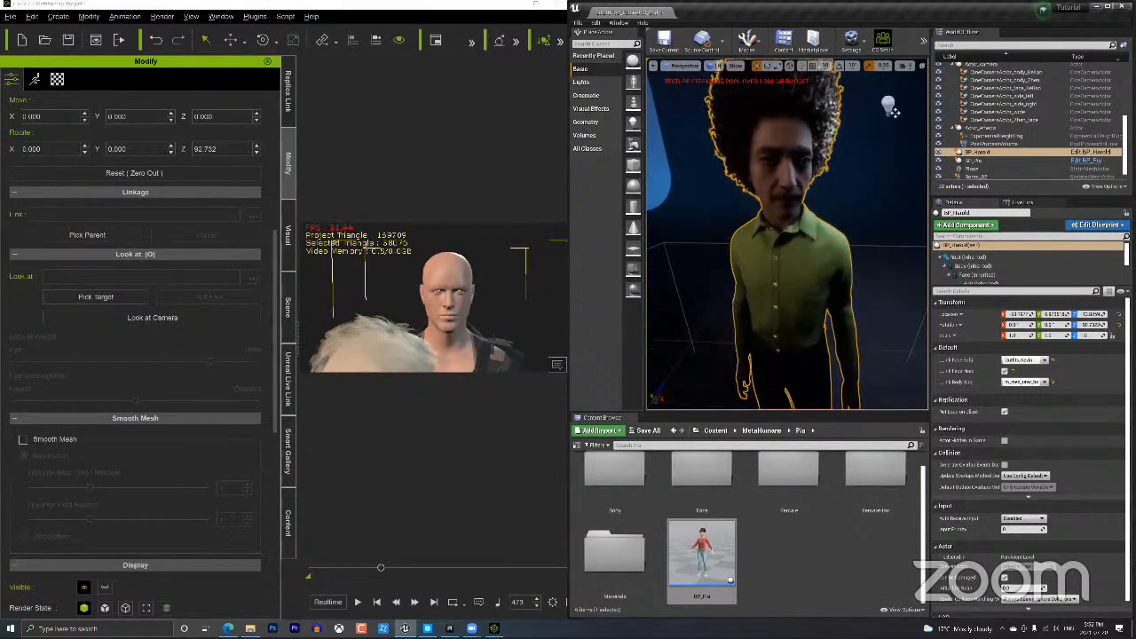
{"action": "right_click_drag", "start_coordinate": [830, 252], "coordinate": [786, 249]}
{"action": "middle_click_drag", "start_coordinate": [786, 250], "coordinate": [837, 245]}
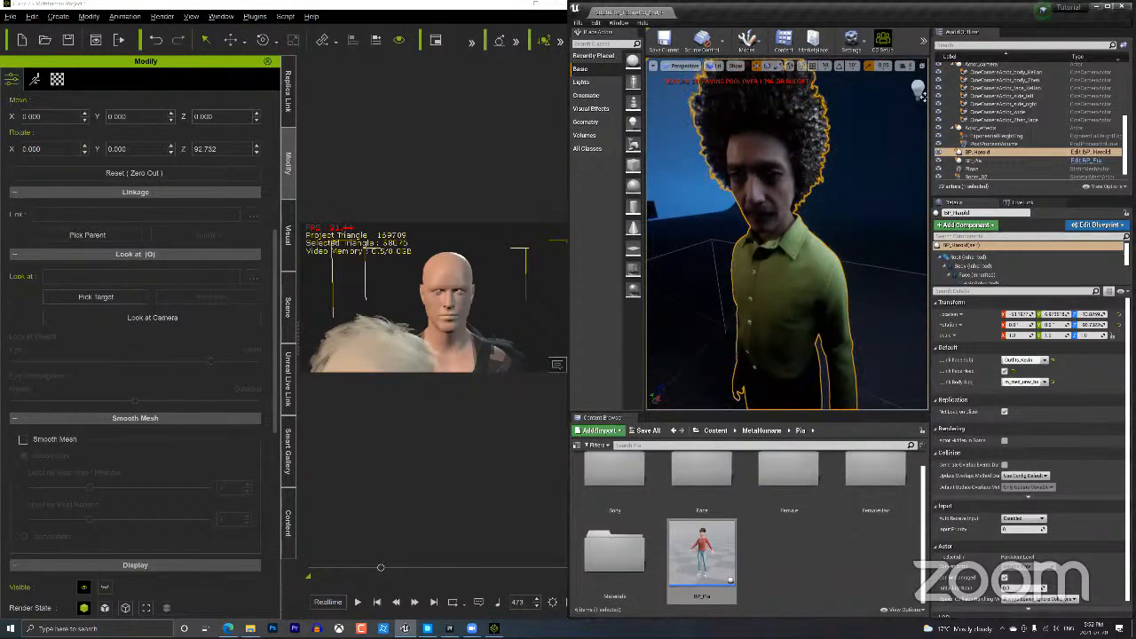
{"action": "left_click", "coordinate": [359, 602]}
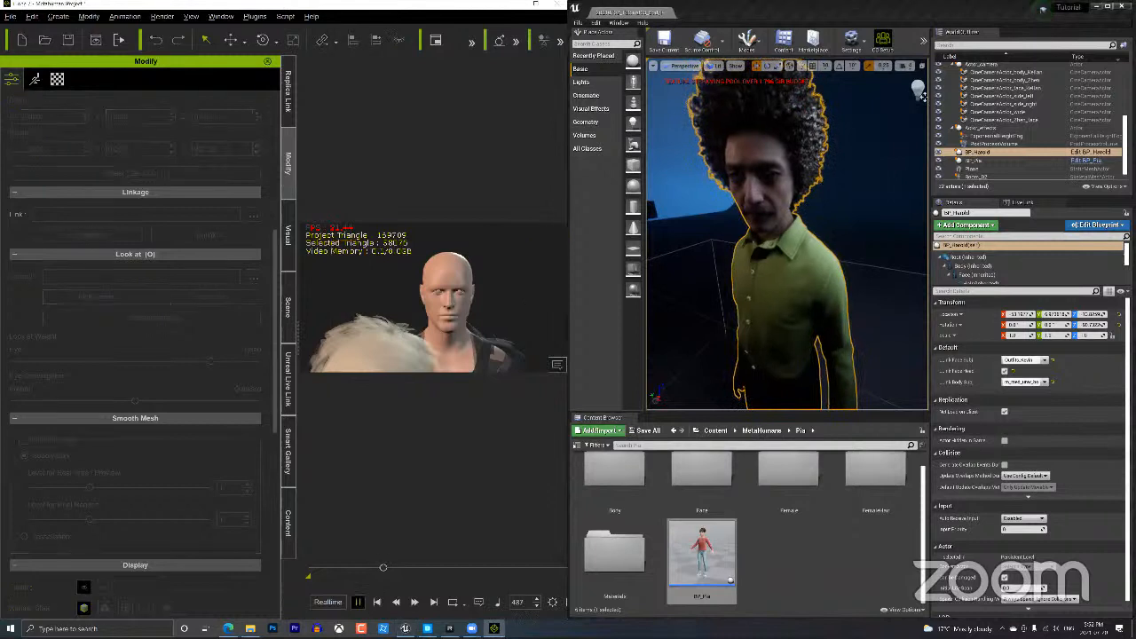
Replay the streamed animation, stop it, and settle the playhead on frame 495 on the Motion page.
{"action": "left_click", "coordinate": [375, 603]}
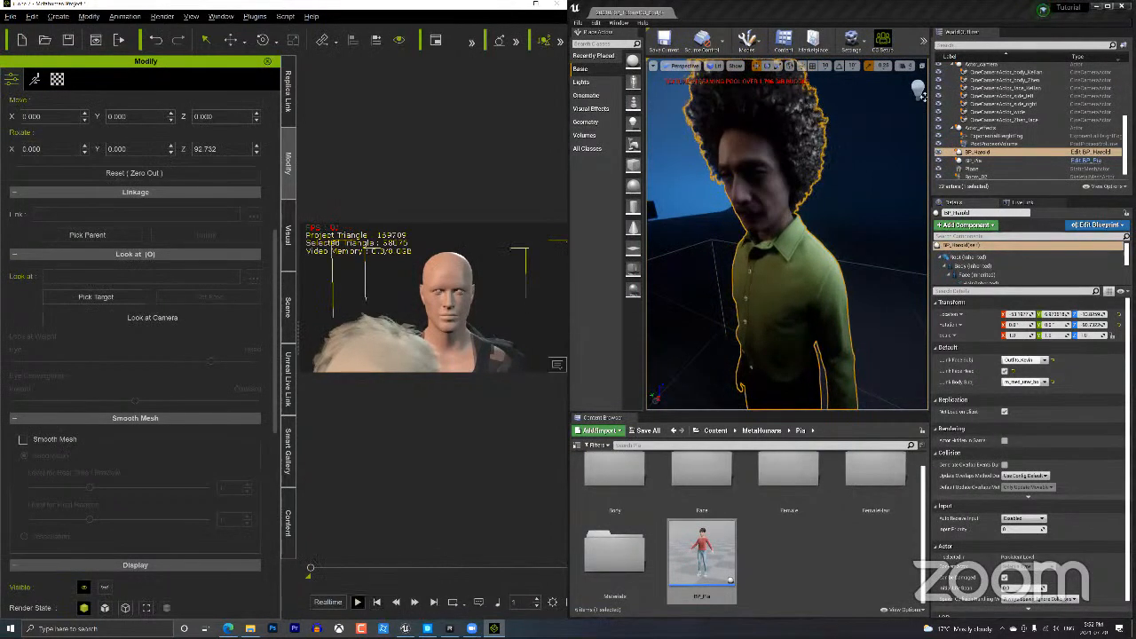
{"action": "left_click_drag", "start_coordinate": [311, 567], "coordinate": [377, 568]}
{"action": "left_click", "coordinate": [357, 602]}
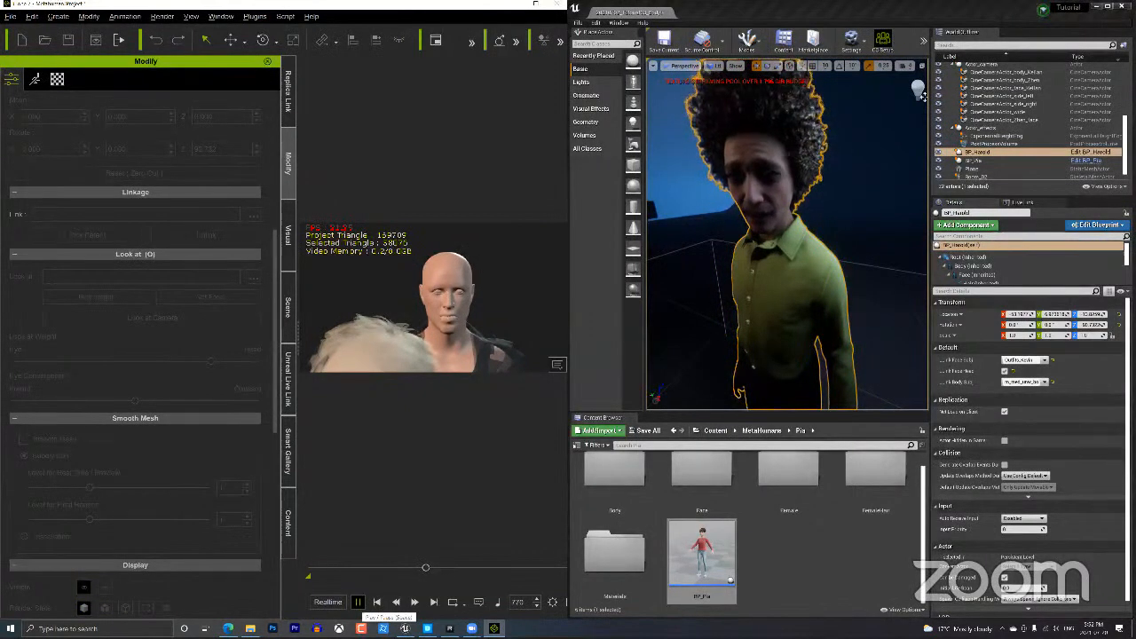
{"action": "key", "text": "space"}
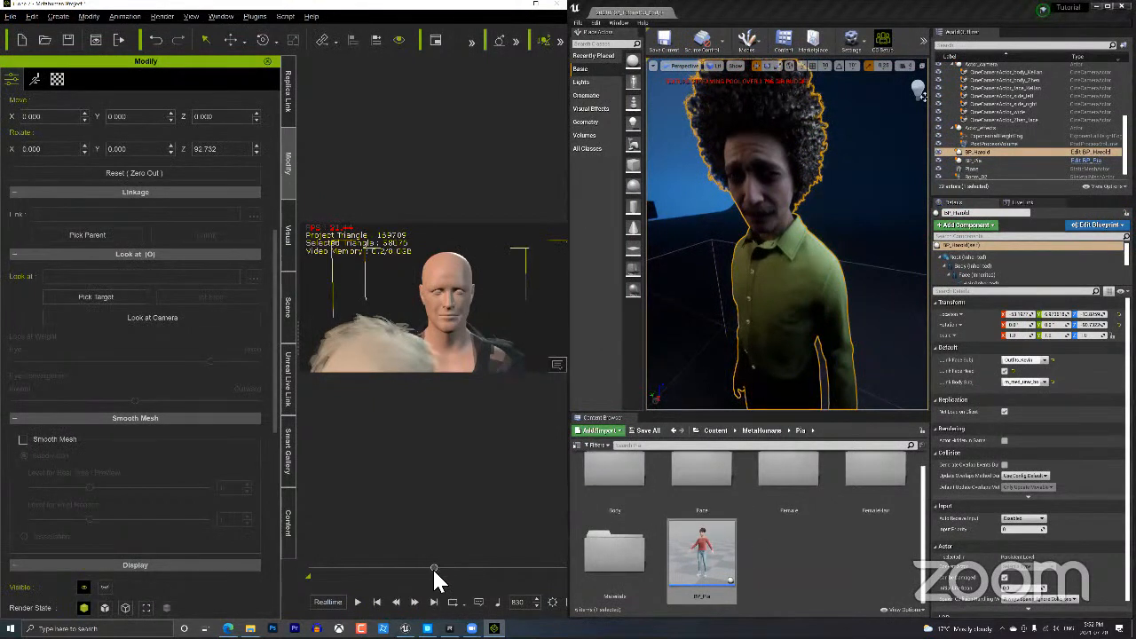
{"action": "left_click_drag", "start_coordinate": [434, 568], "coordinate": [380, 569]}
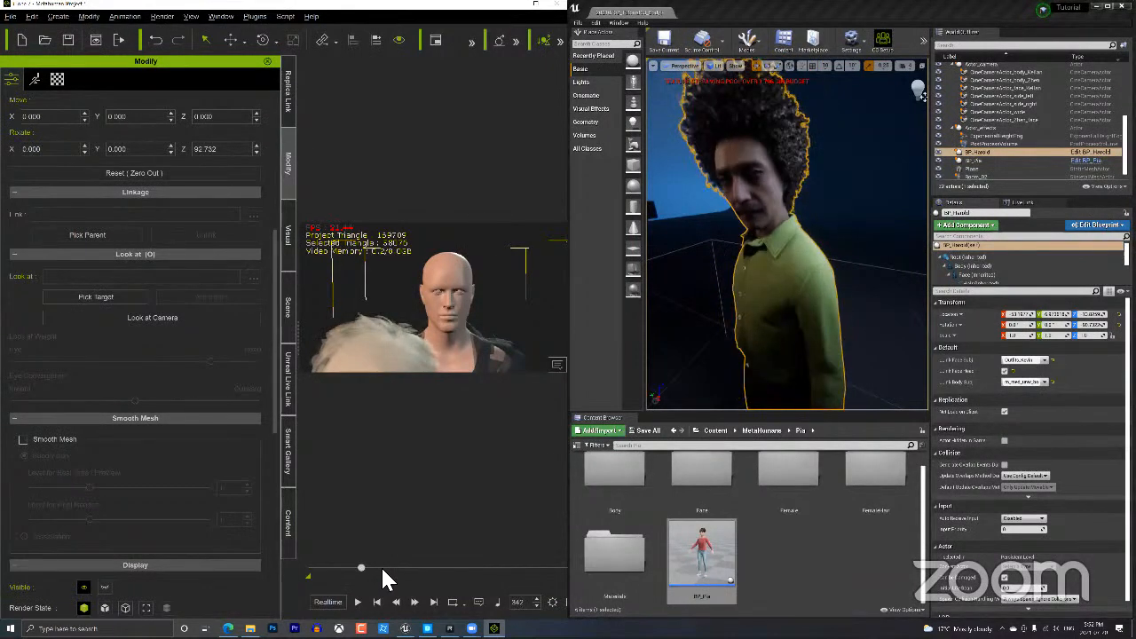
{"action": "left_click_drag", "start_coordinate": [383, 569], "coordinate": [385, 569]}
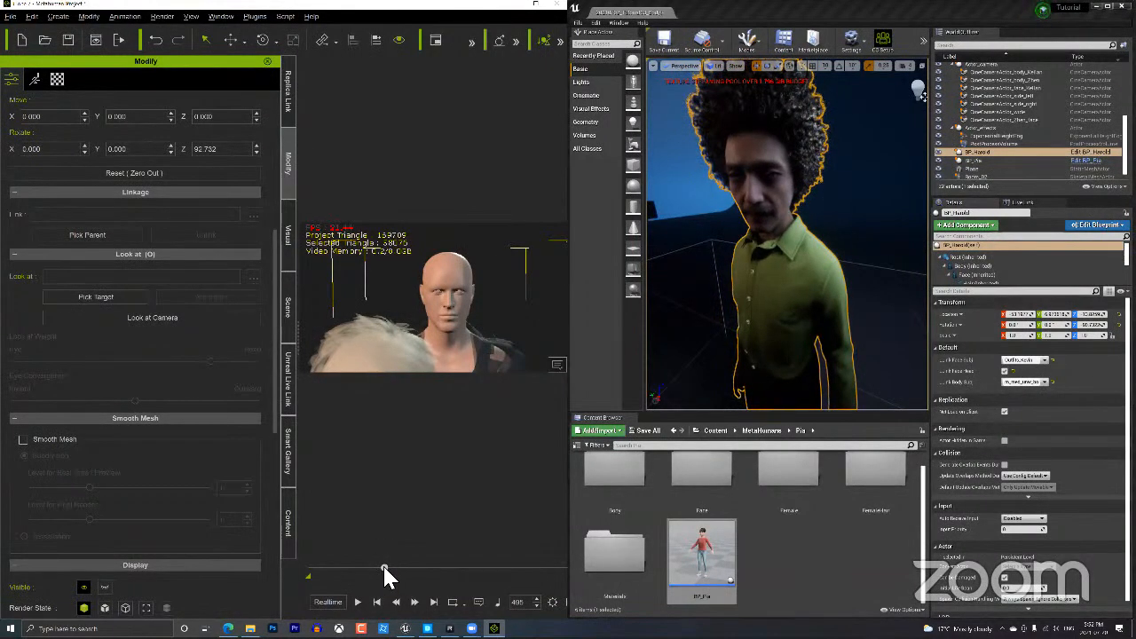
{"action": "left_click", "coordinate": [34, 80]}
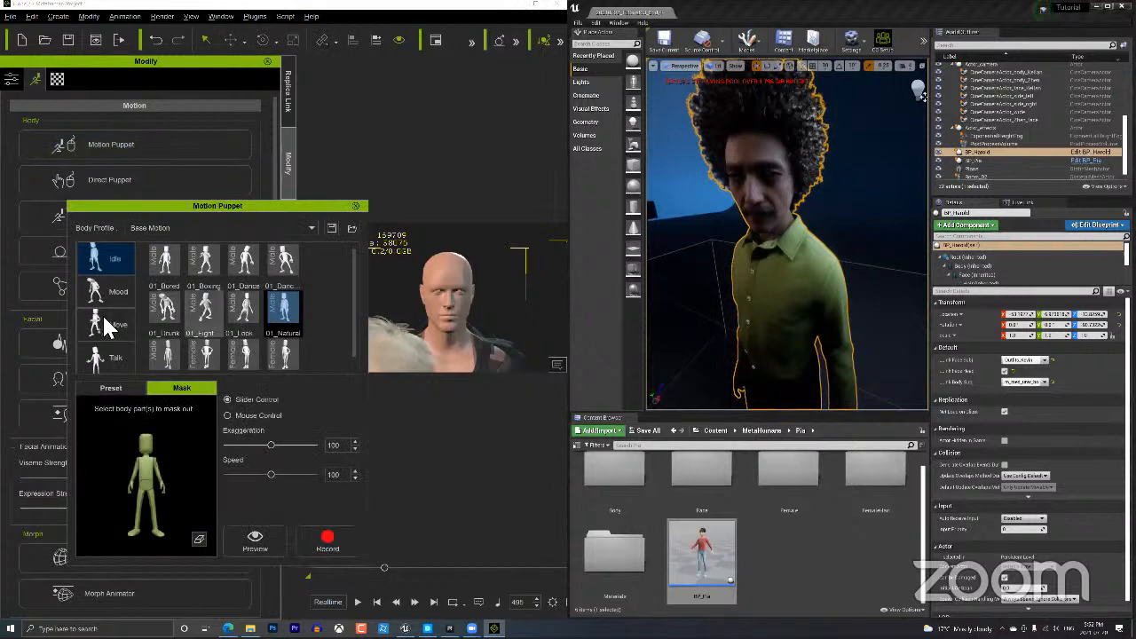
Pick the 01_Talk motion from the Talk category and preview it on the character.
{"action": "left_click", "coordinate": [107, 351]}
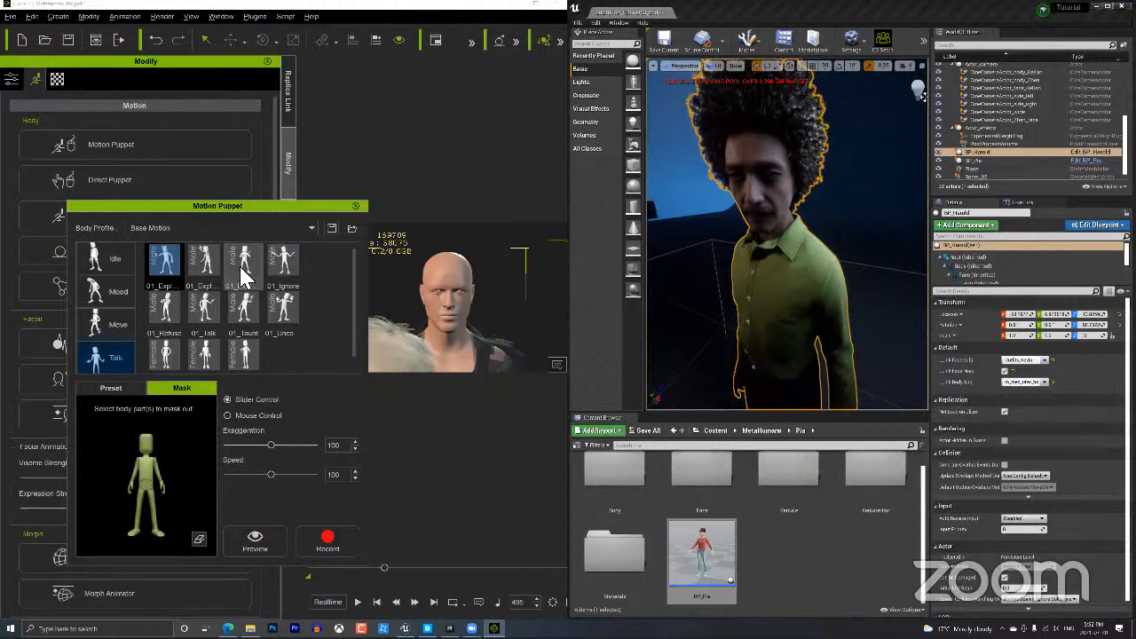
{"action": "left_click", "coordinate": [241, 264]}
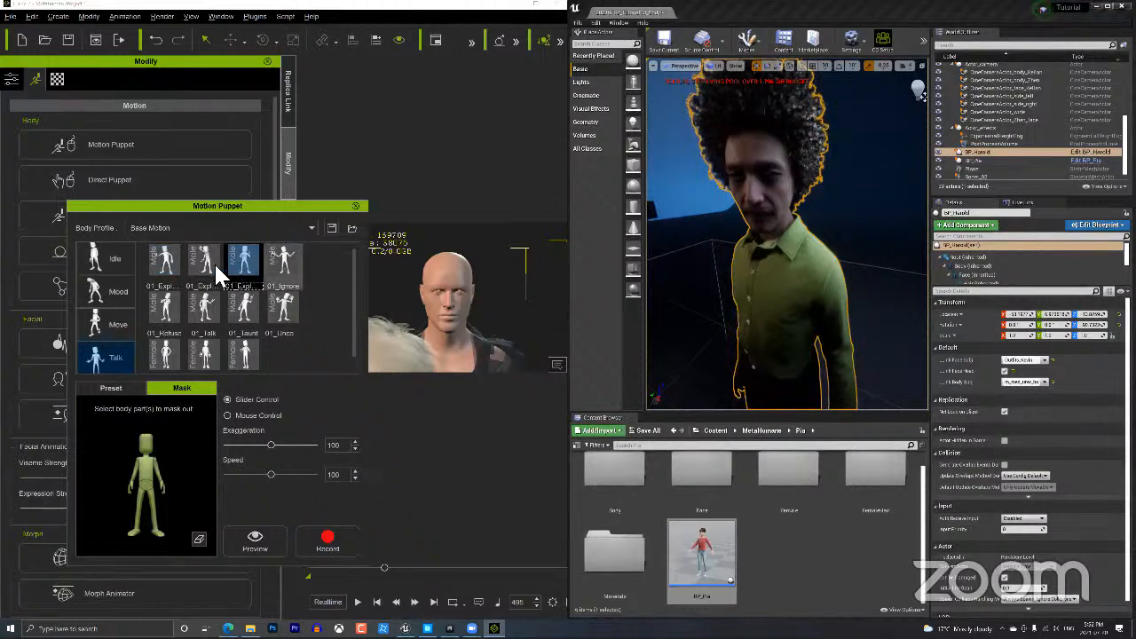
{"action": "left_click", "coordinate": [171, 263]}
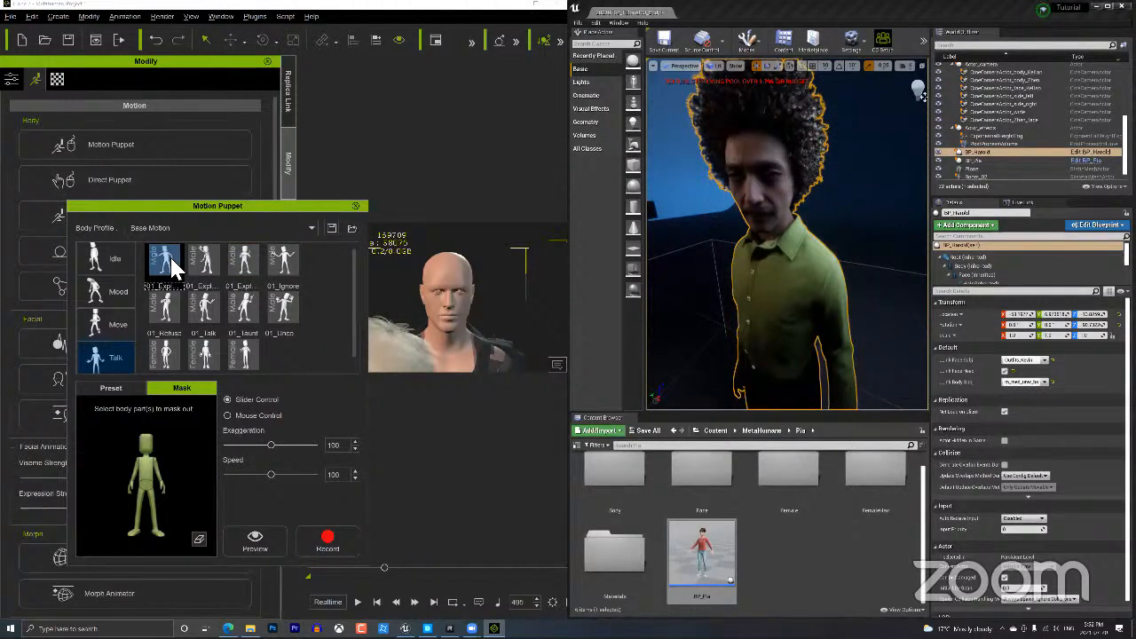
{"action": "left_click", "coordinate": [203, 310]}
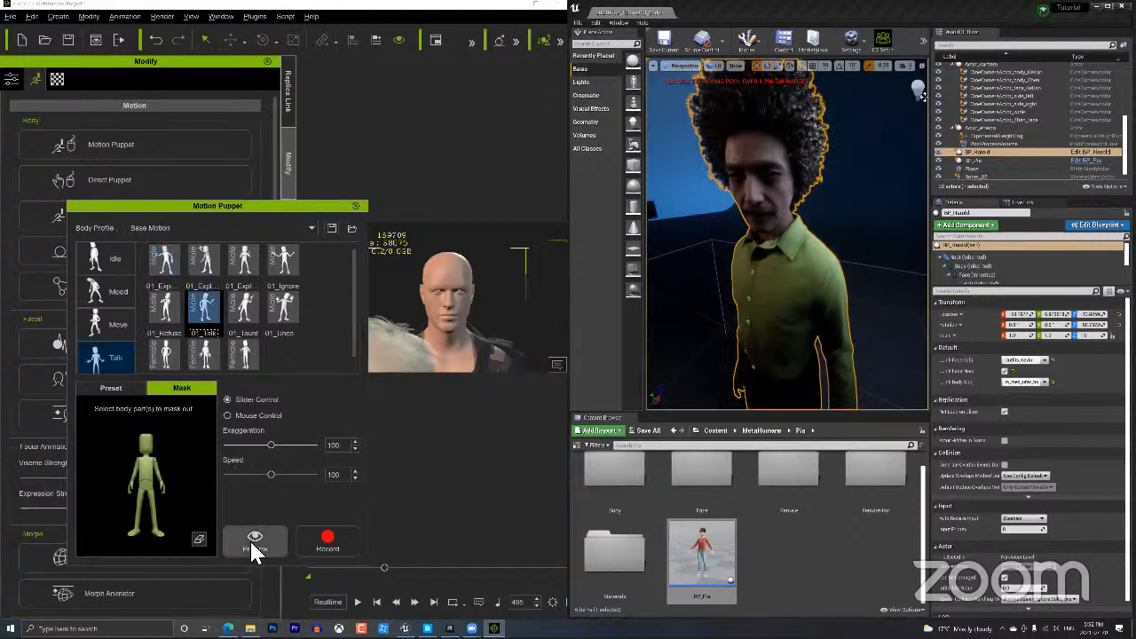
{"action": "key", "text": "space"}
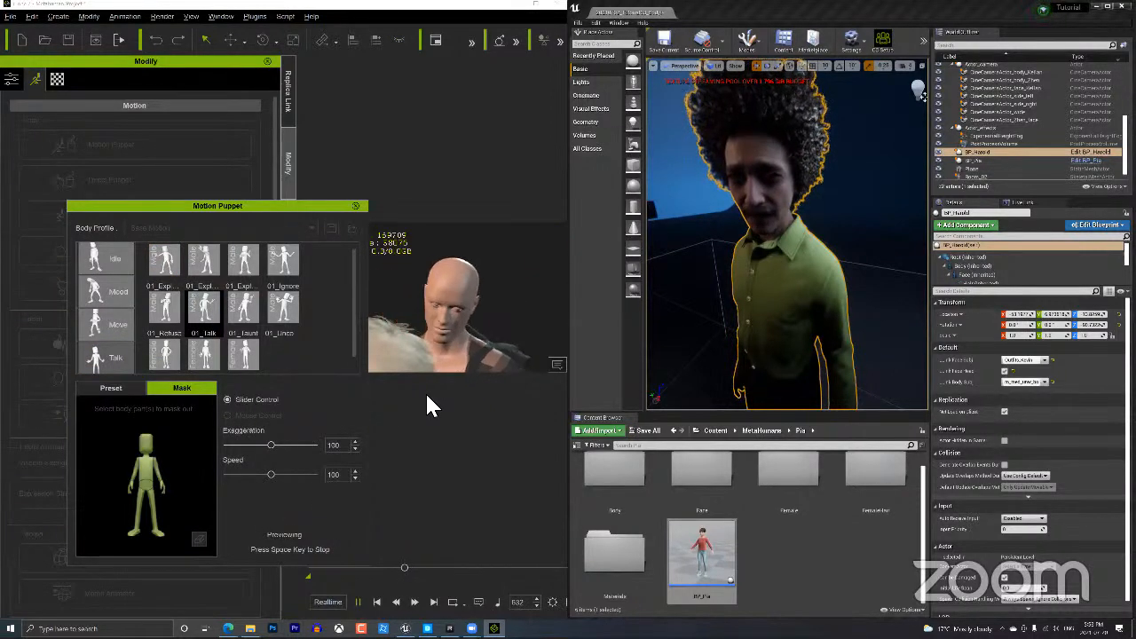
{"action": "key", "text": "space"}
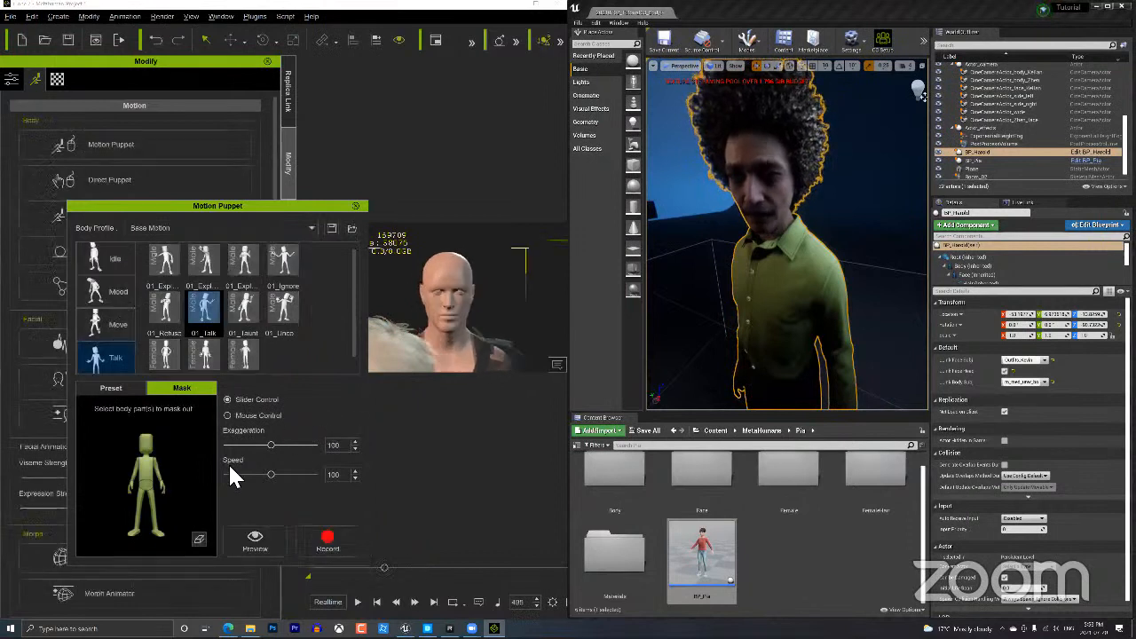
Mask out the leg, record a short 01_Talk take, and zoom out to see the scene.
{"action": "left_click", "coordinate": [158, 500]}
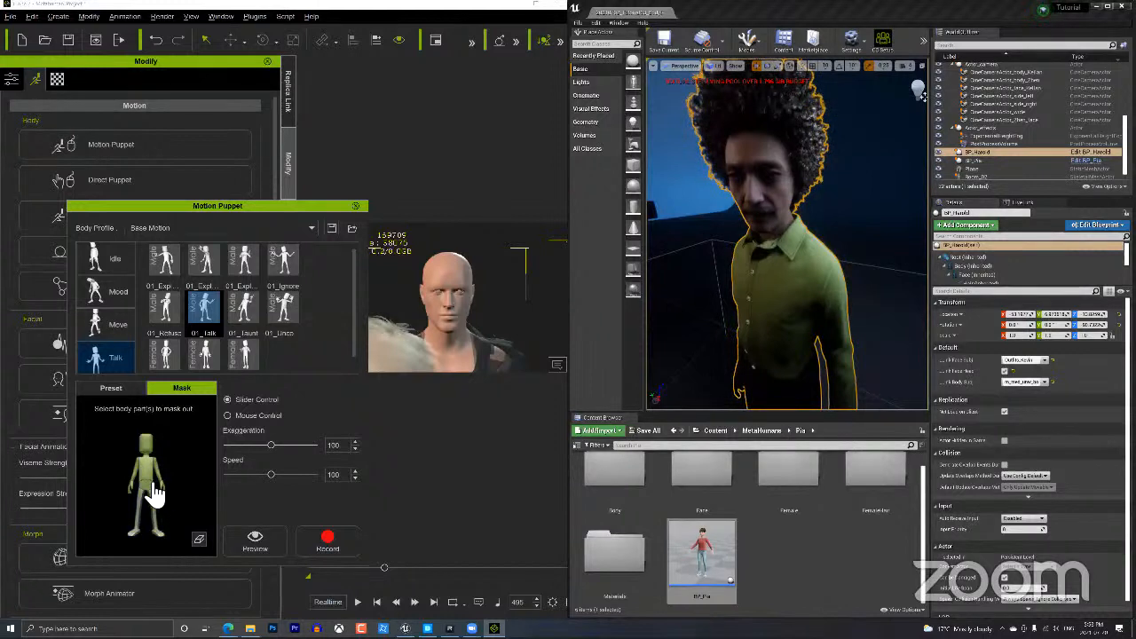
{"action": "left_click", "coordinate": [329, 544]}
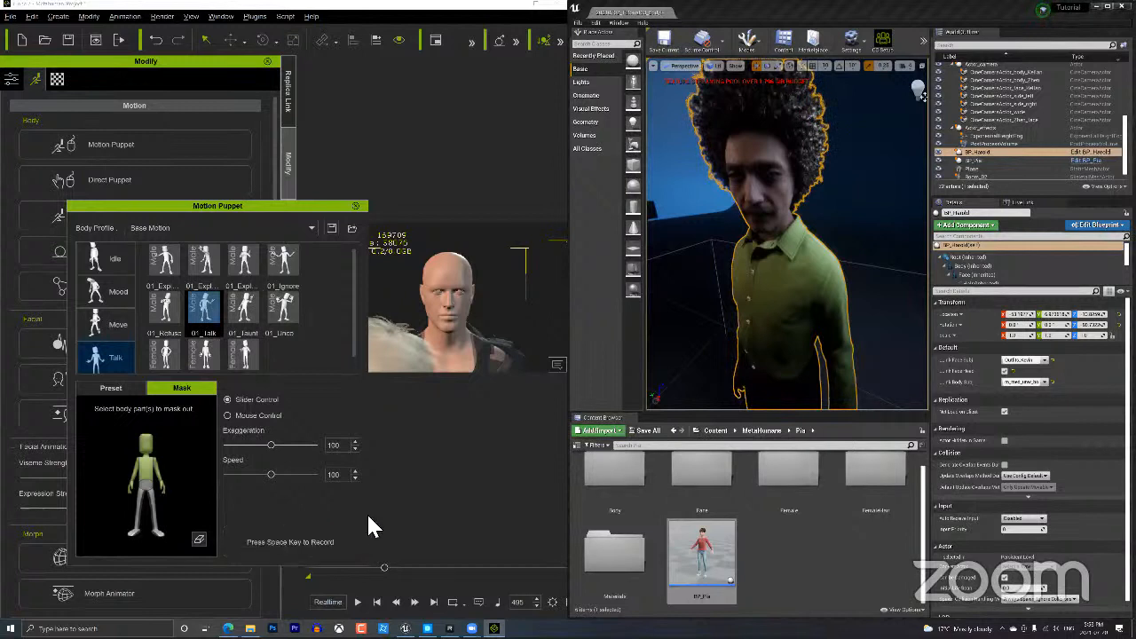
{"action": "key", "text": "space"}
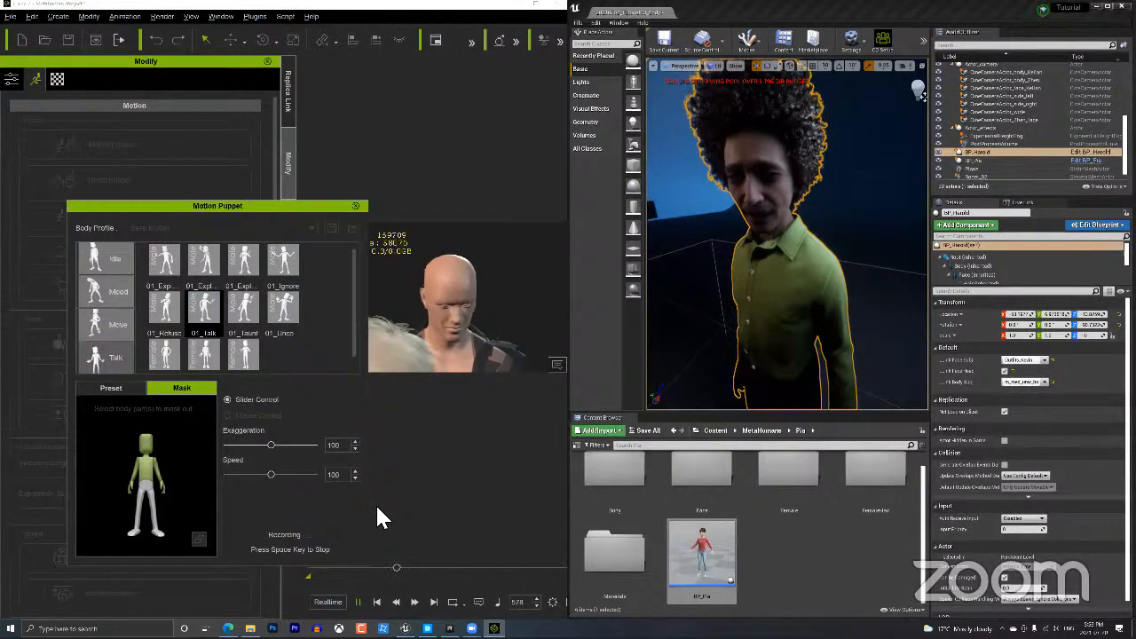
{"action": "left_click", "coordinate": [358, 602]}
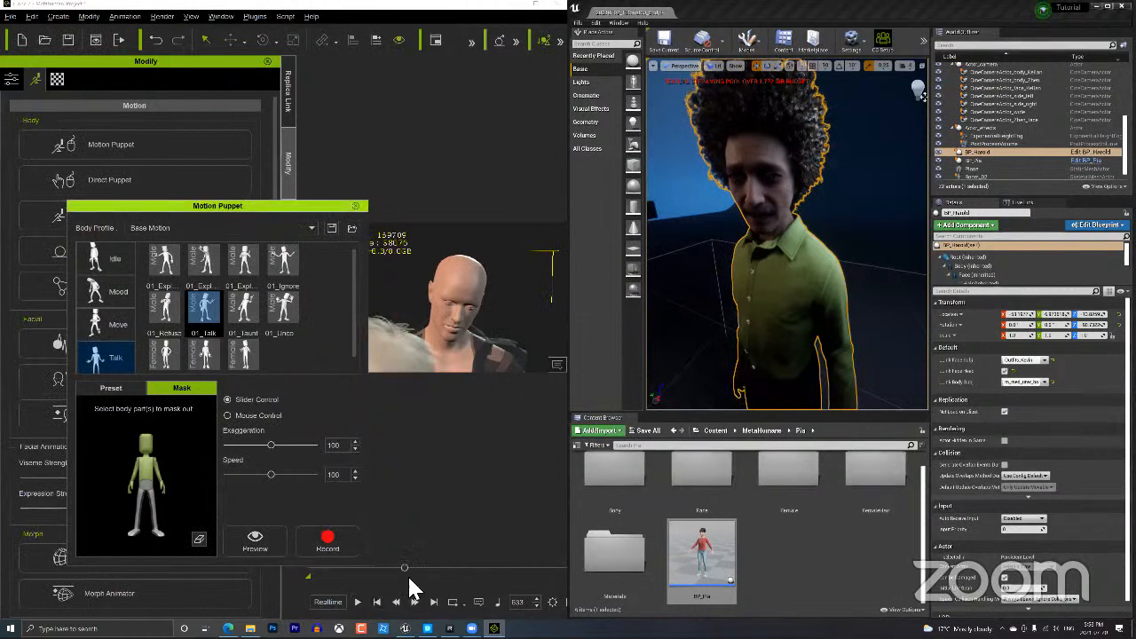
{"action": "mouse_move", "coordinate": [500, 365]}
{"action": "right_mouse_down", "text": "alt"}
{"action": "mouse_move", "coordinate": [501, 429]}
{"action": "mouse_move", "coordinate": [479, 364]}
{"action": "right_mouse_up", "text": "alt"}
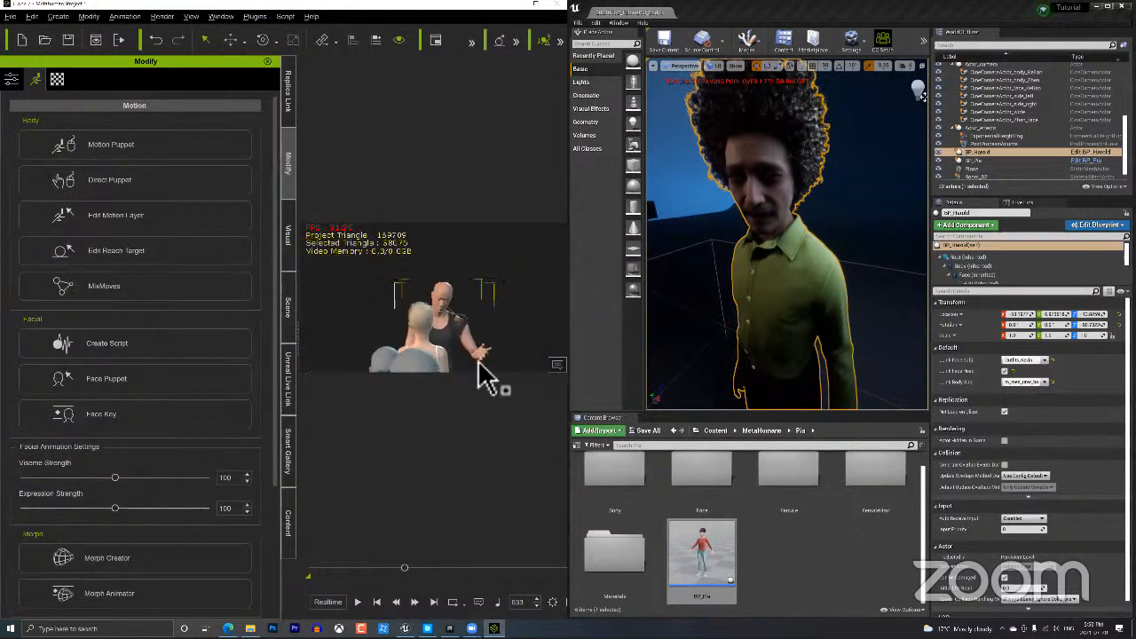
Select a grey mannequin and frame the view closely on the figures.
{"action": "middle_click_drag", "start_coordinate": [486, 302], "coordinate": [498, 254], "text": "alt"}
{"action": "left_click", "coordinate": [429, 364]}
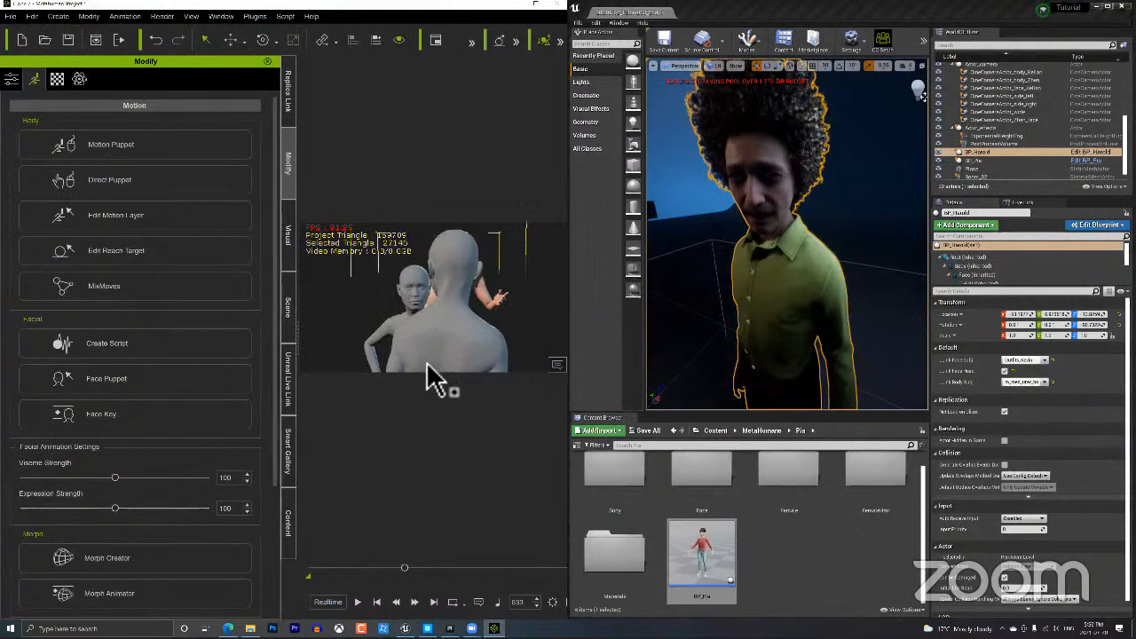
{"action": "key", "text": "f"}
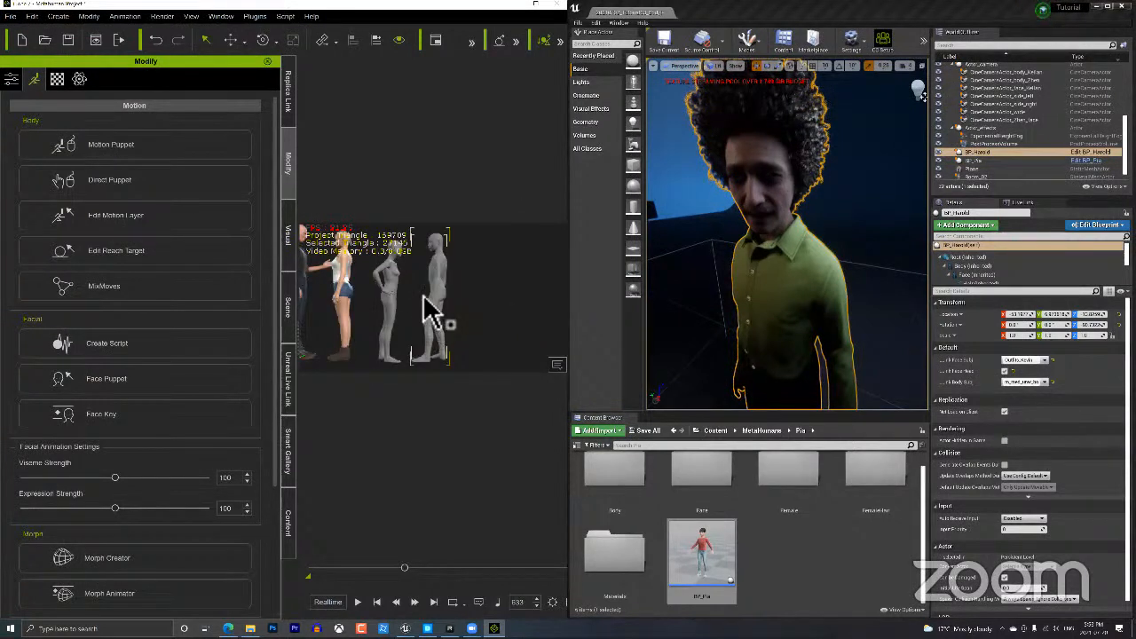
{"action": "left_click_drag", "start_coordinate": [428, 303], "coordinate": [498, 352], "text": "alt"}
{"action": "middle_click_drag", "start_coordinate": [497, 352], "coordinate": [500, 296], "text": "alt"}
{"action": "right_click_drag", "start_coordinate": [500, 295], "coordinate": [485, 242], "text": "alt"}
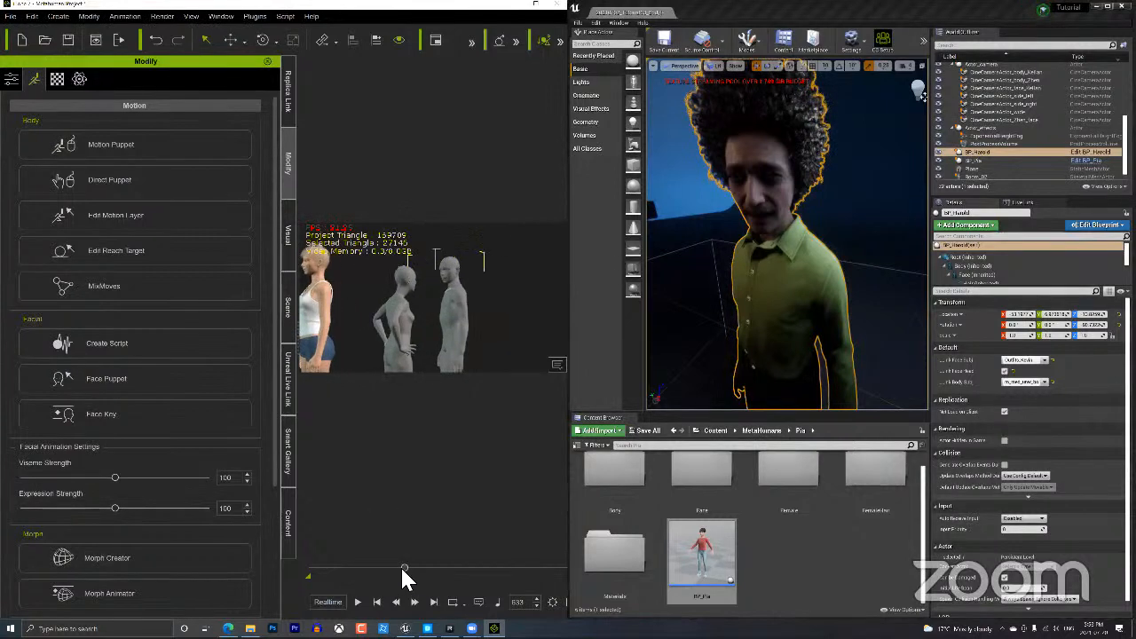
Replay the mannequins' animation, return to frame 473, and bring up Motion Puppet on Talk.
{"action": "left_click_drag", "start_coordinate": [395, 568], "coordinate": [379, 569]}
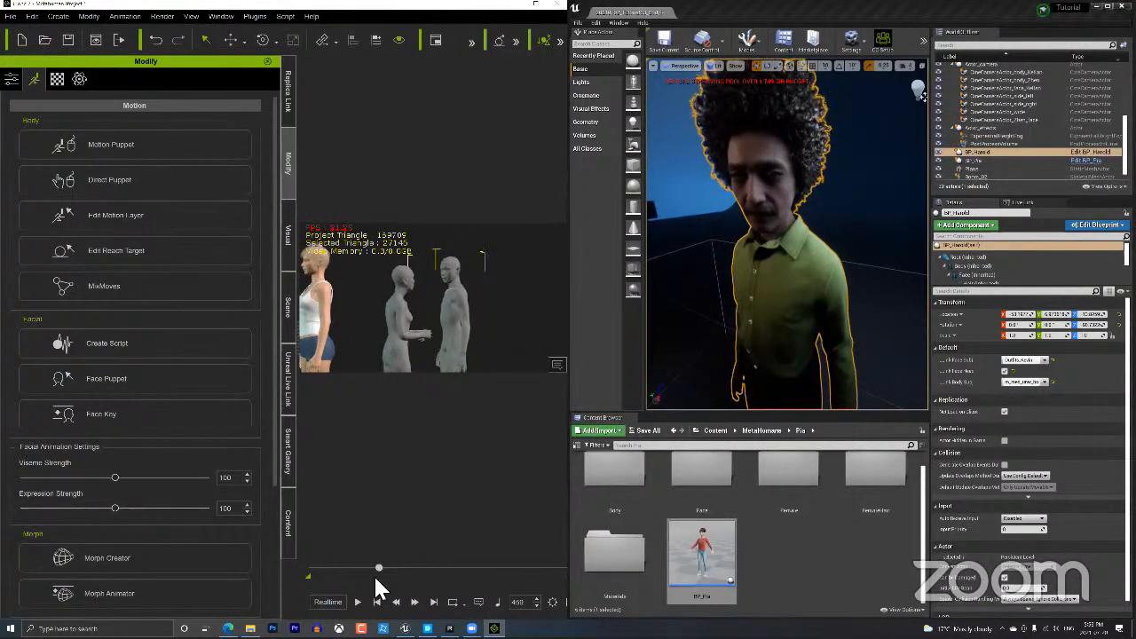
{"action": "left_click", "coordinate": [358, 602]}
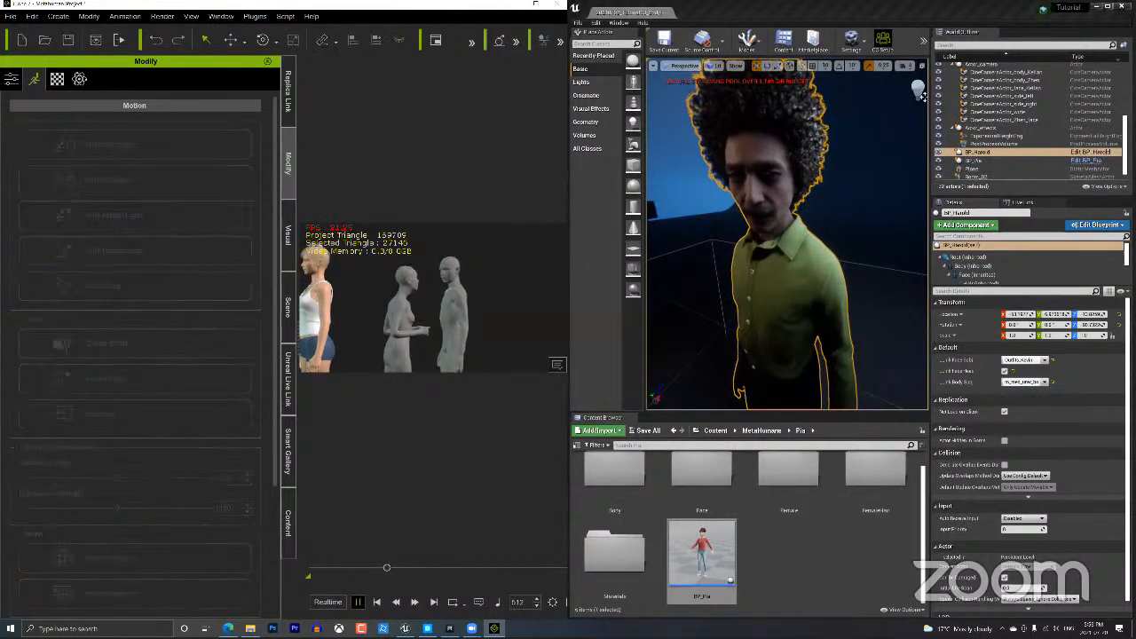
{"action": "left_click_drag", "start_coordinate": [395, 573], "coordinate": [382, 569]}
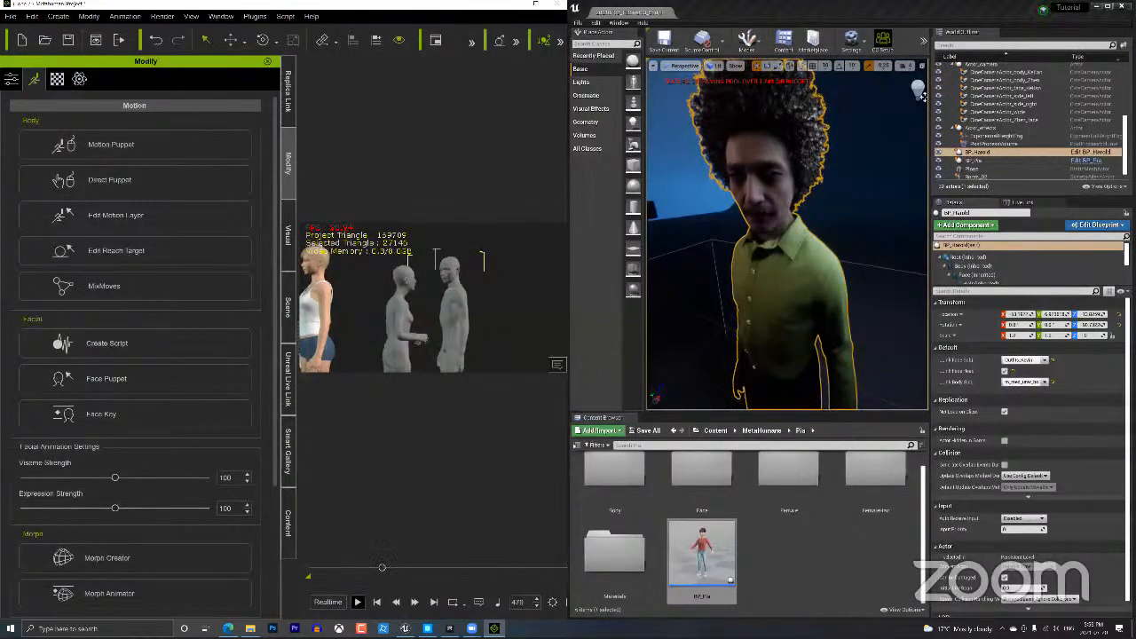
{"action": "key", "text": "space"}
{"action": "key", "text": "space"}
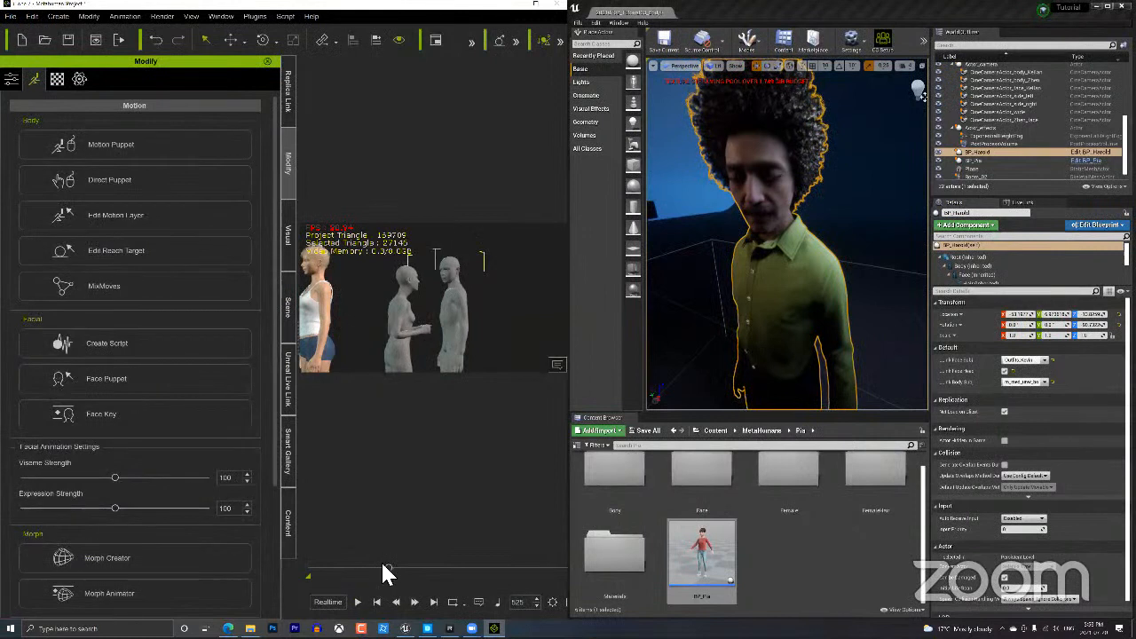
{"action": "left_click", "coordinate": [381, 568]}
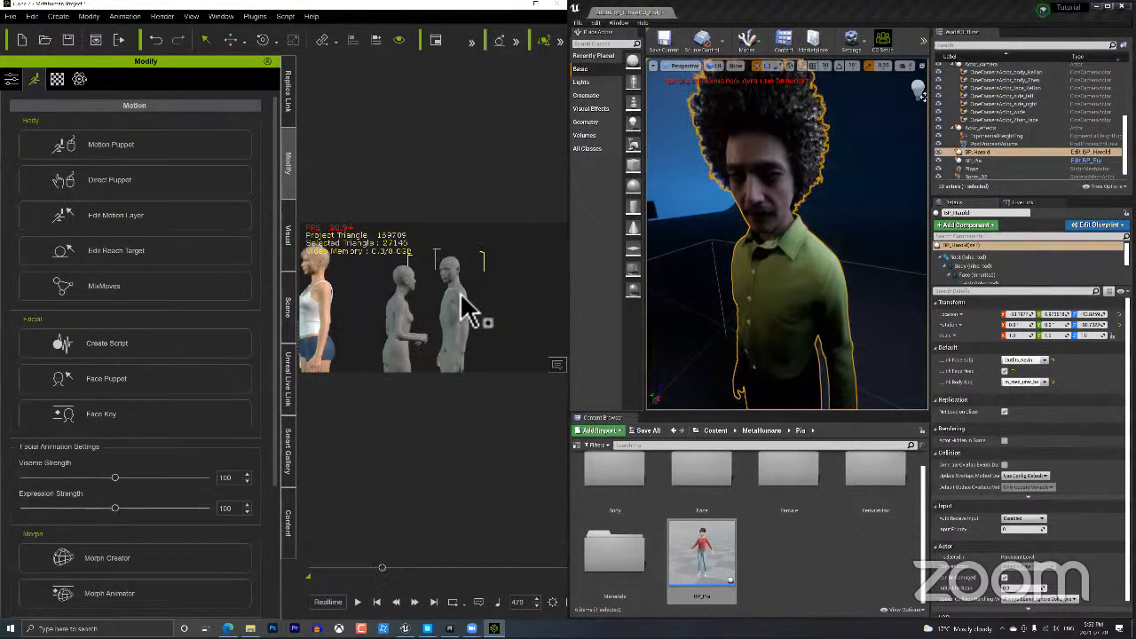
{"action": "left_click", "coordinate": [127, 151]}
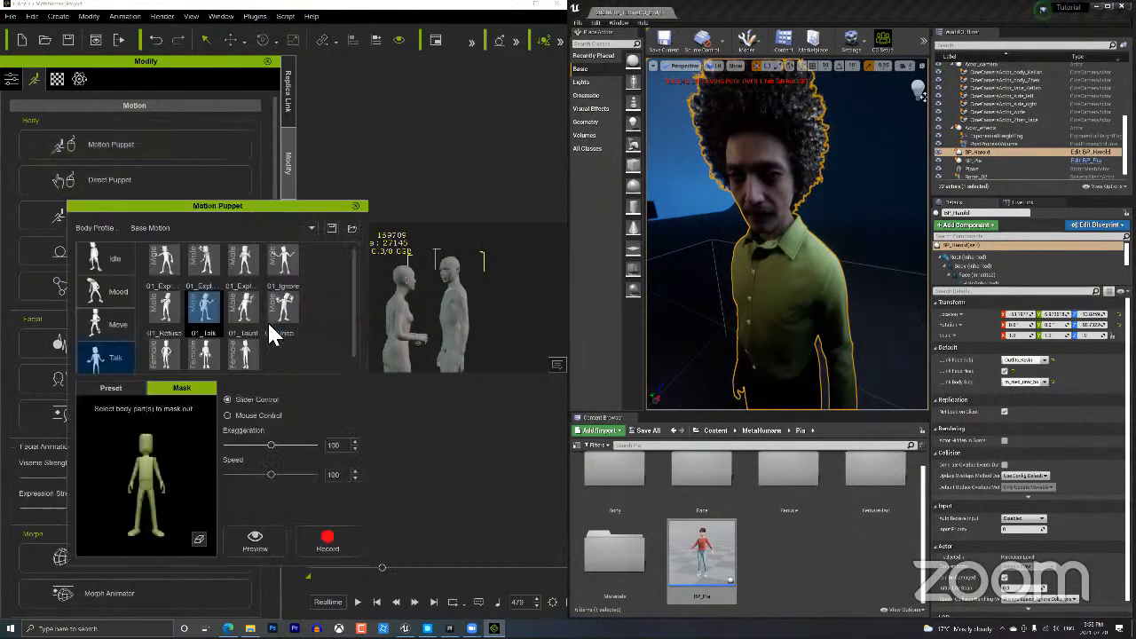
Preview 01_Talk, mask the legs, set Exaggeration 72 and Speed 87, and record a puppet take.
{"action": "left_click", "coordinate": [259, 551]}
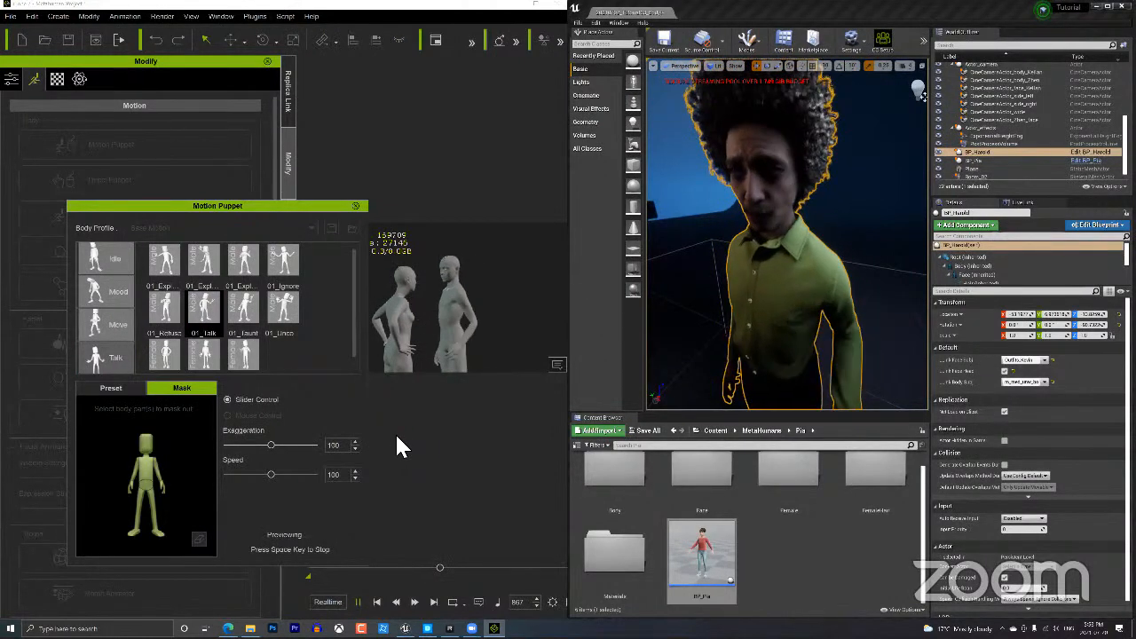
{"action": "key", "text": "space"}
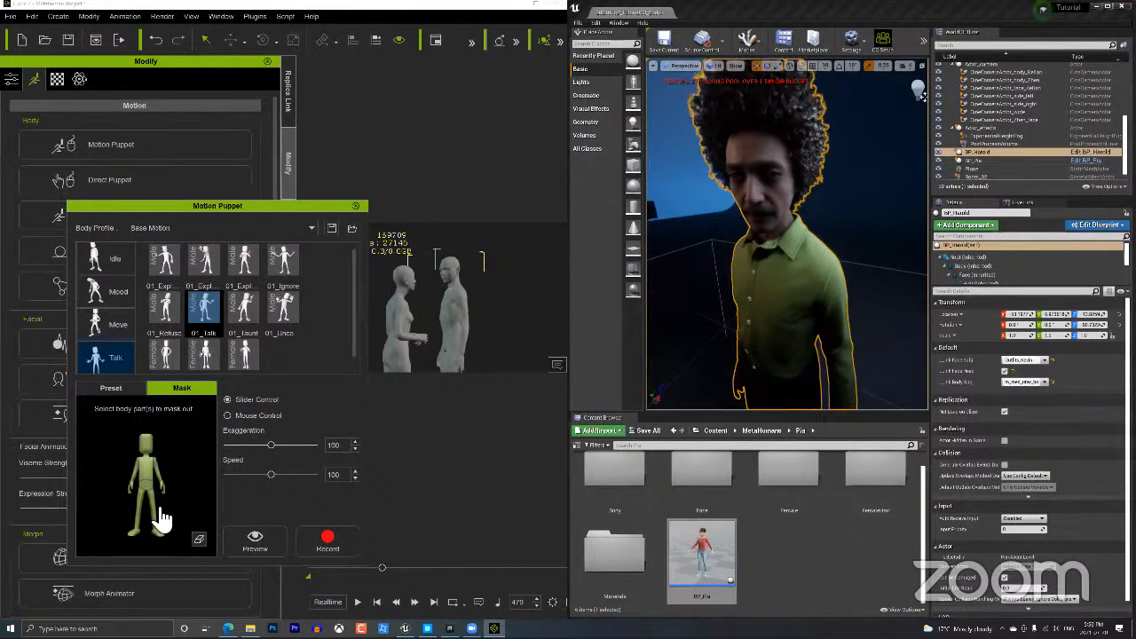
{"action": "left_click", "coordinate": [156, 511]}
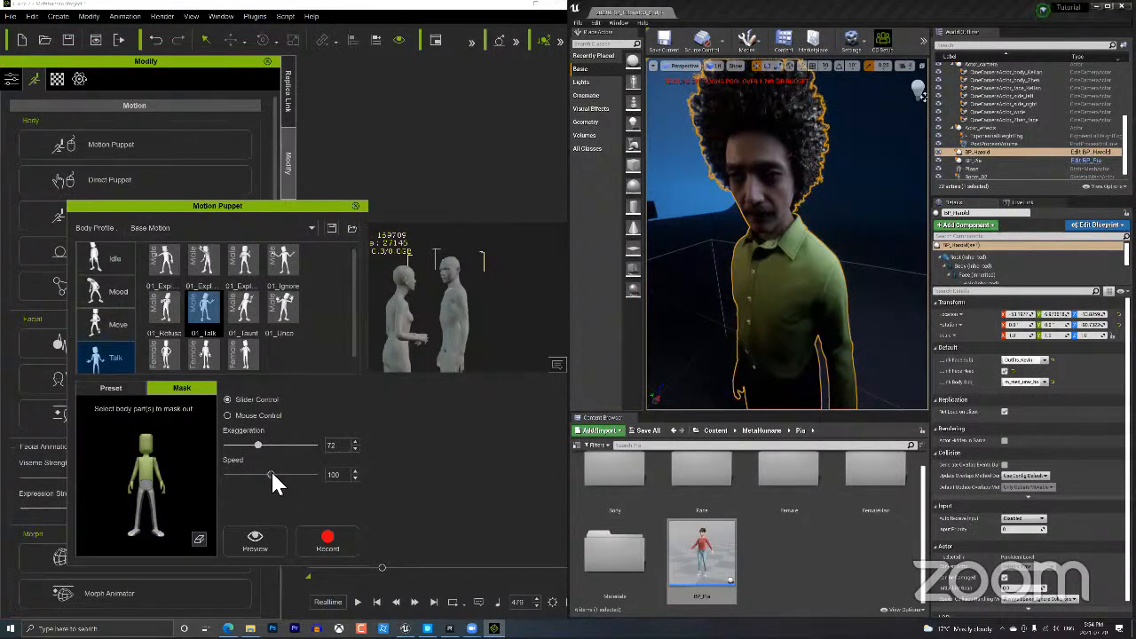
{"action": "left_click_drag", "start_coordinate": [272, 474], "coordinate": [266, 473]}
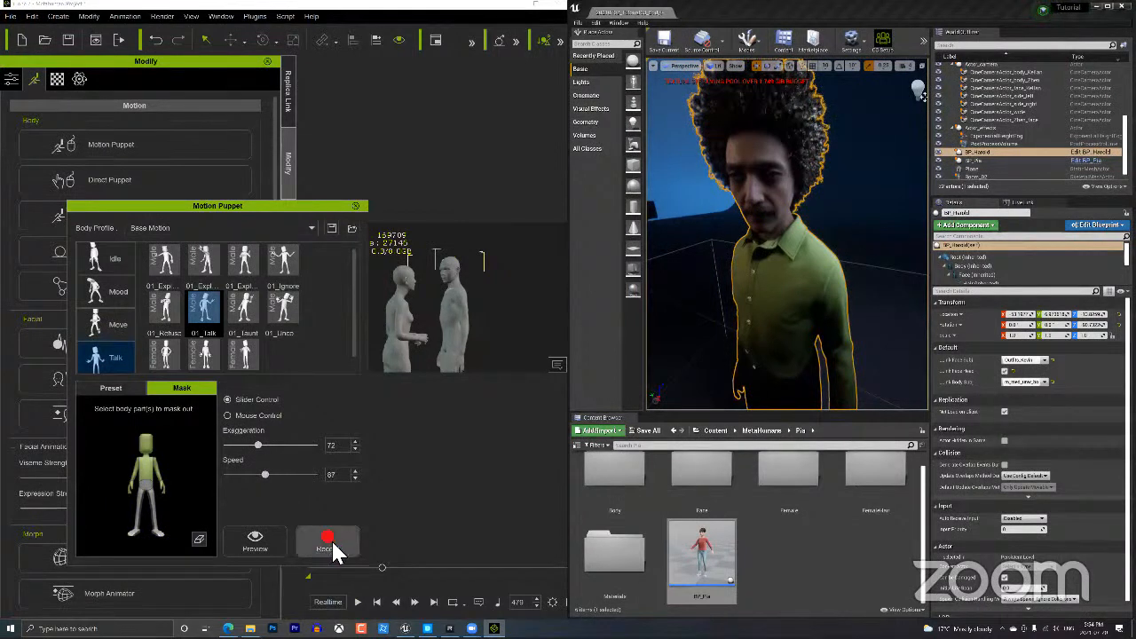
{"action": "key", "text": "space"}
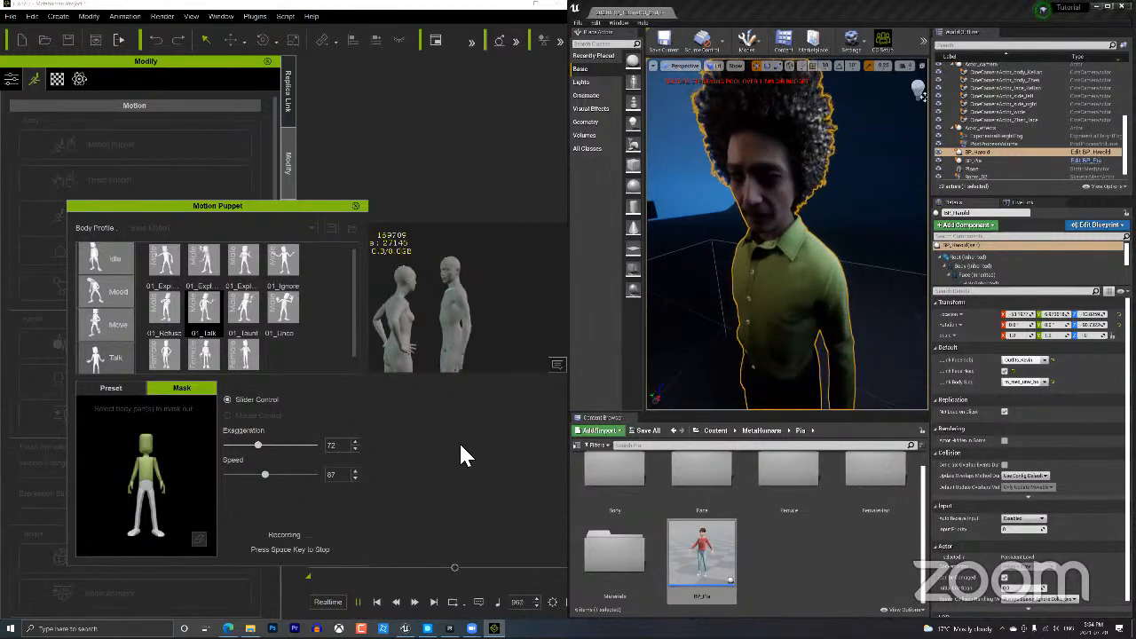
{"action": "key", "text": "space"}
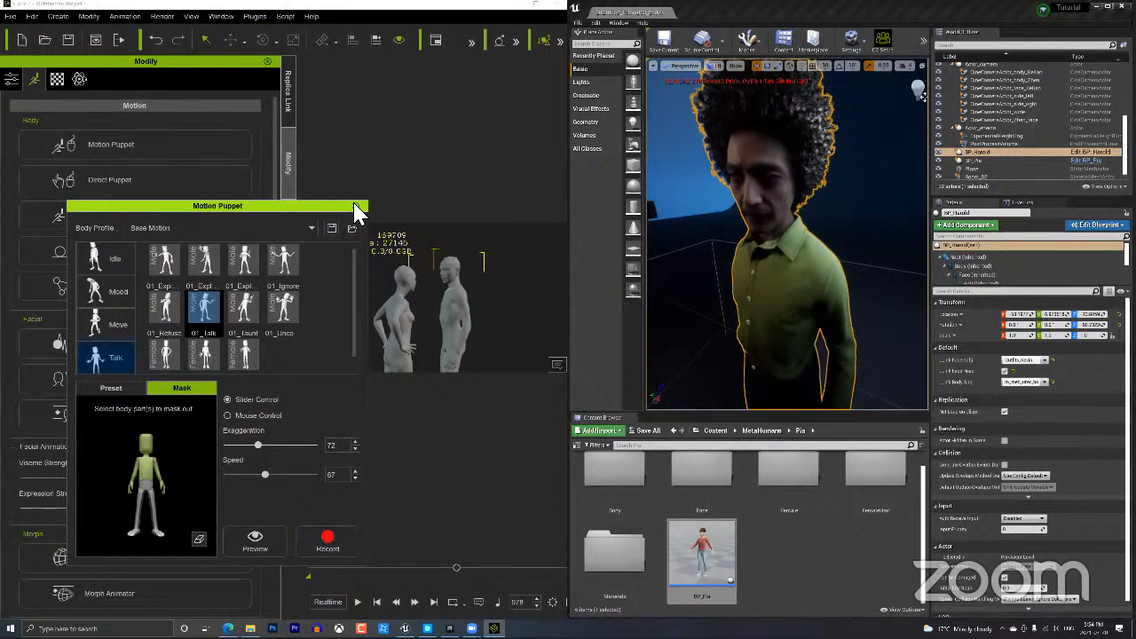
Close Motion Puppet, then select the bald man and frame the view on him.
{"action": "left_click", "coordinate": [358, 207]}
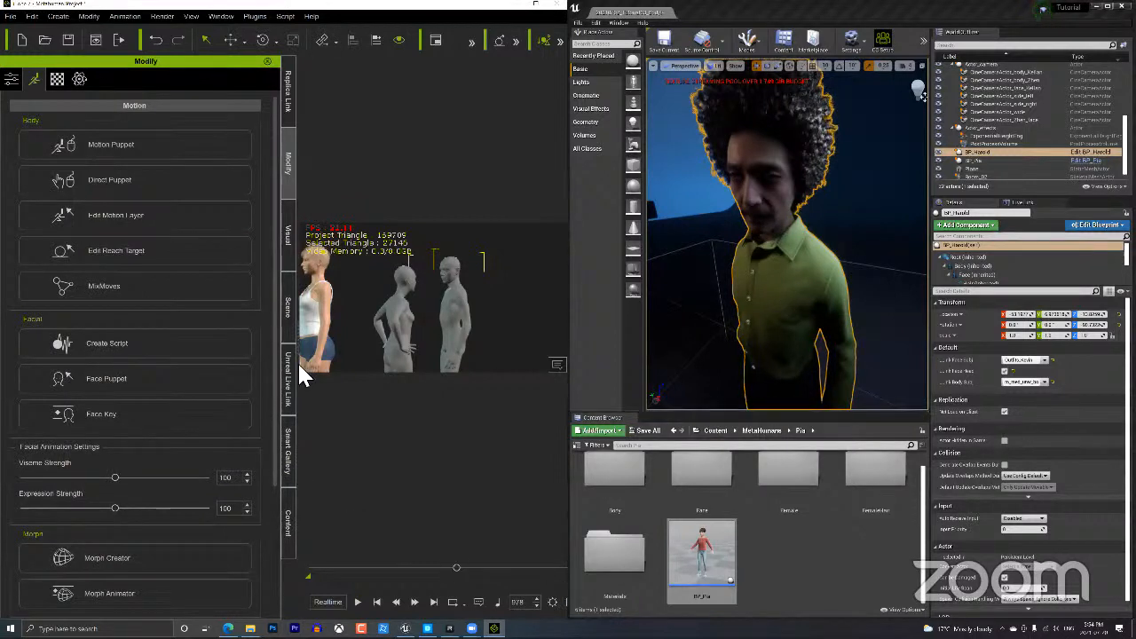
{"action": "left_click", "coordinate": [321, 327]}
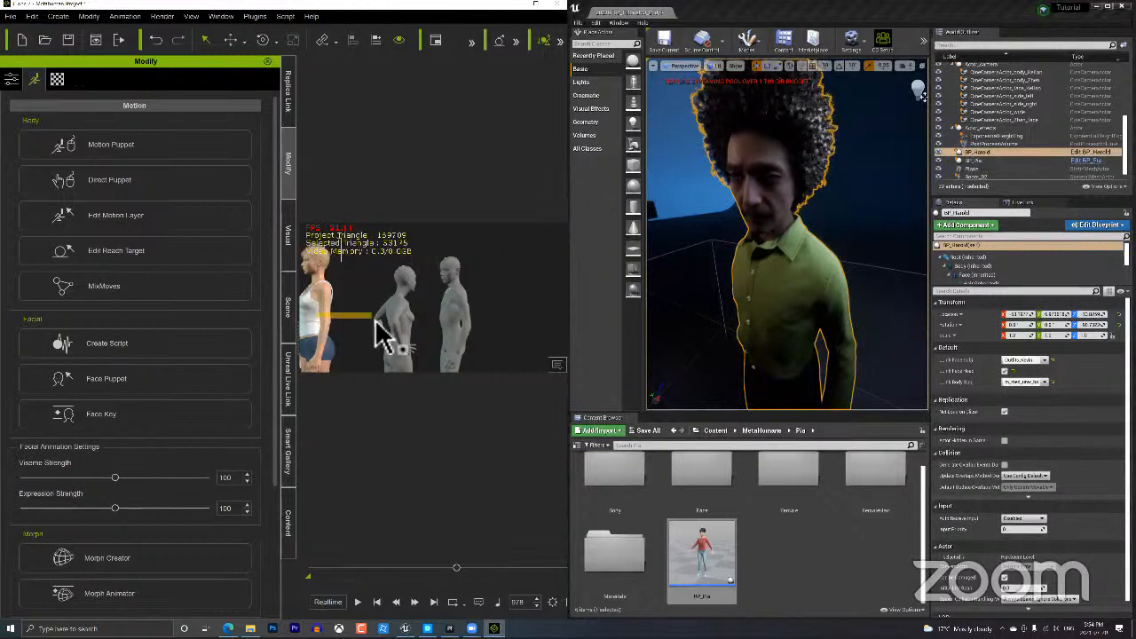
{"action": "middle_click_drag", "start_coordinate": [381, 348], "coordinate": [472, 356]}
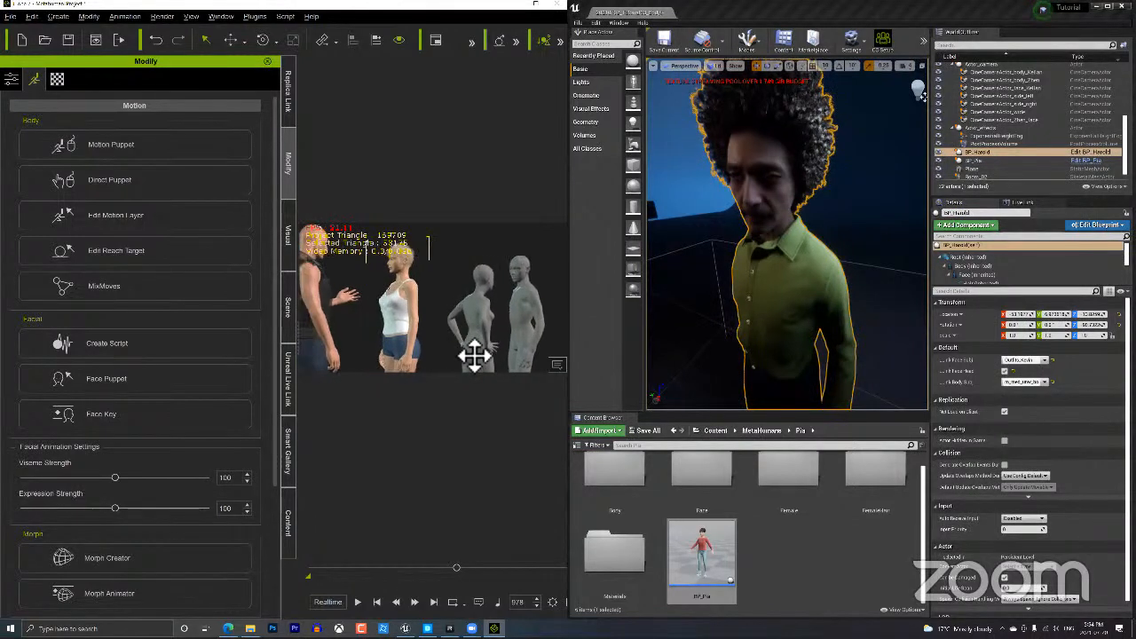
{"action": "left_click", "coordinate": [332, 278]}
{"action": "key", "text": "Home"}
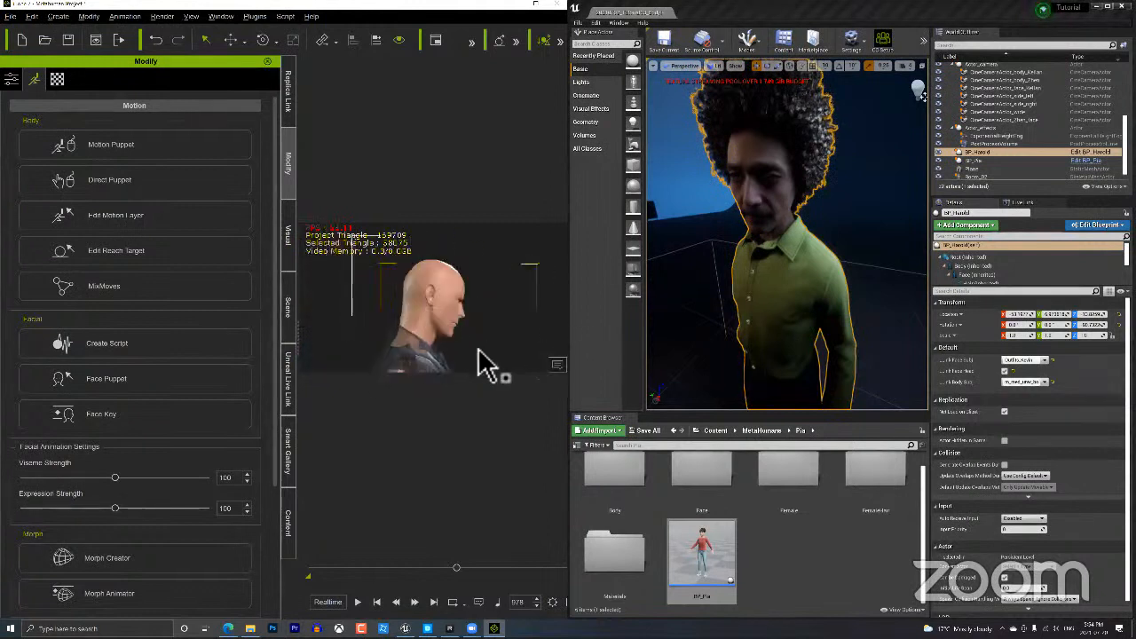
Orbit to a front close-up of the man's head and widen the iClone window.
{"action": "right_click_drag", "start_coordinate": [484, 344], "coordinate": [434, 353]}
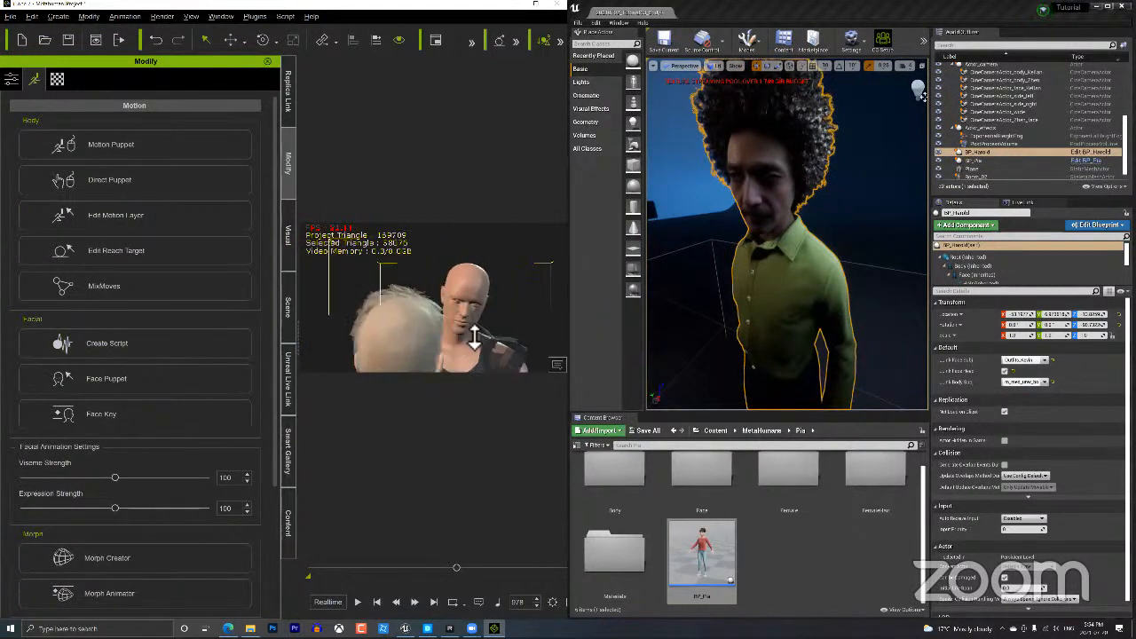
{"action": "scroll", "coordinate": [473, 332], "scroll_direction": "up", "scroll_amount": 5}
{"action": "key", "text": "x"}
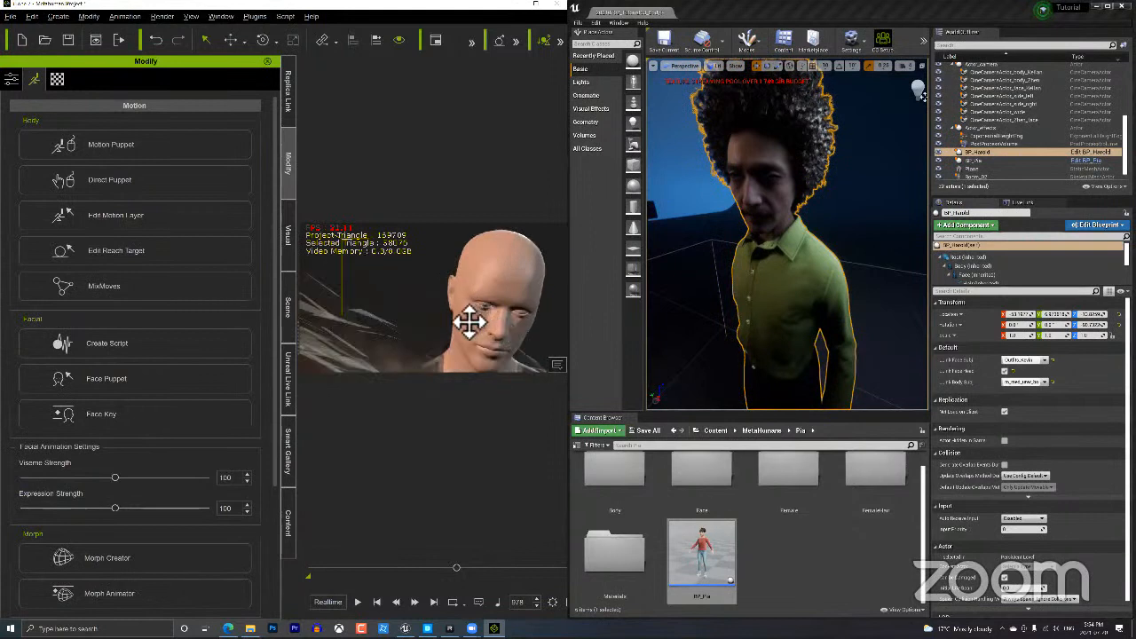
{"action": "key", "text": "z"}
{"action": "right_click_drag", "start_coordinate": [462, 323], "coordinate": [428, 331]}
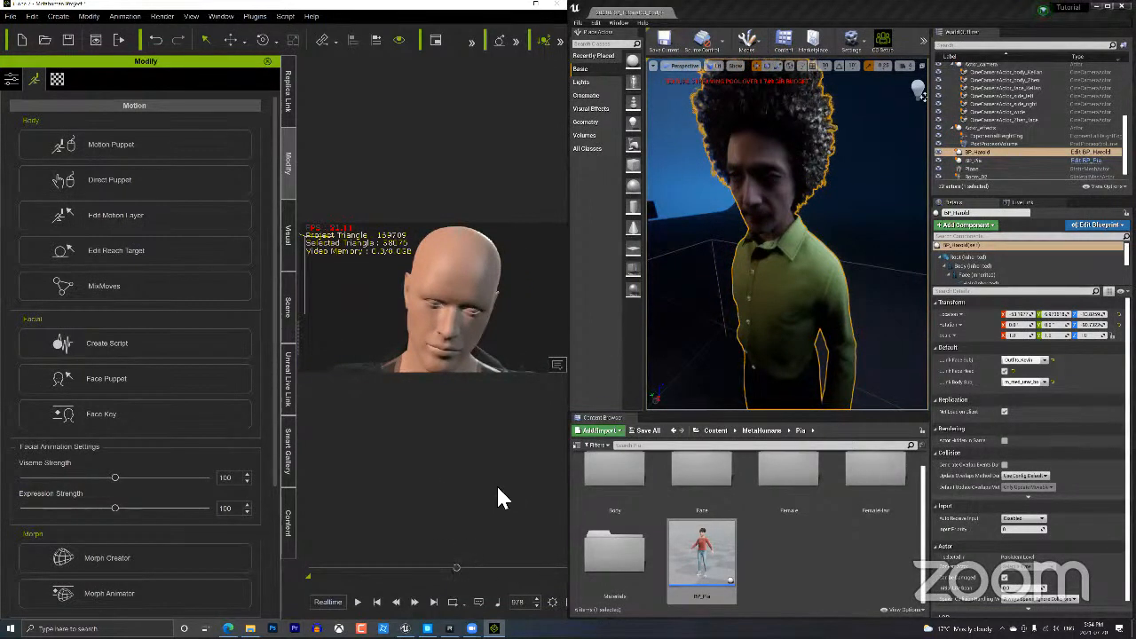
{"action": "left_click_drag", "start_coordinate": [569, 391], "coordinate": [833, 391]}
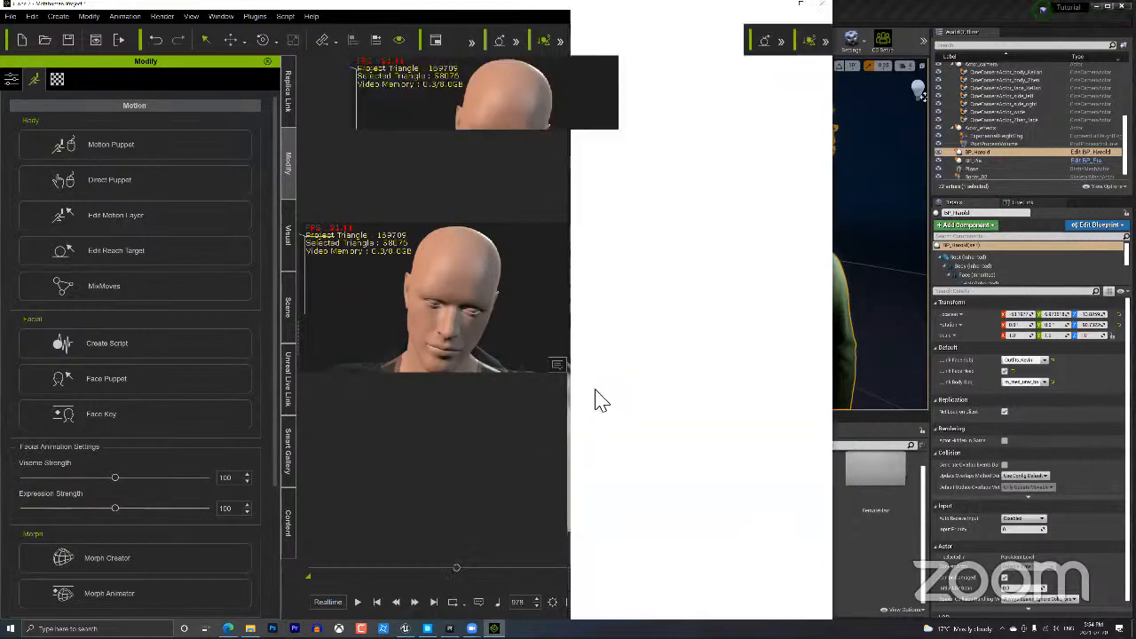
Show the Timeline with the Puppet Clip on the Motion track, then open the Face Key editor.
{"action": "key", "text": "F3"}
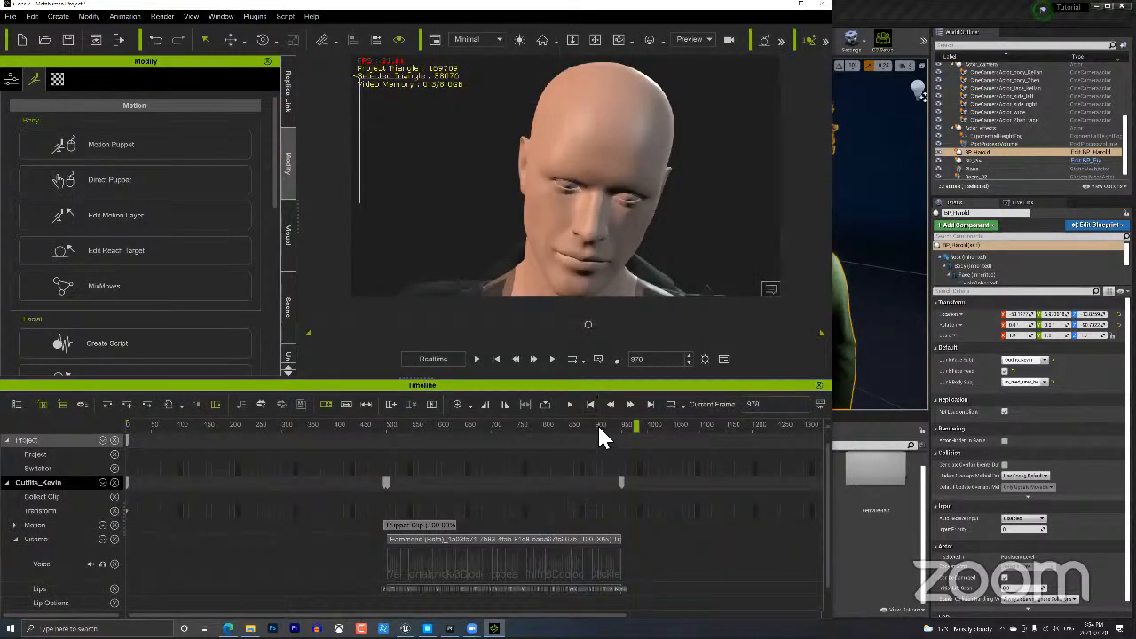
{"action": "left_click_drag", "start_coordinate": [601, 423], "coordinate": [634, 424]}
{"action": "left_click", "coordinate": [14, 525]}
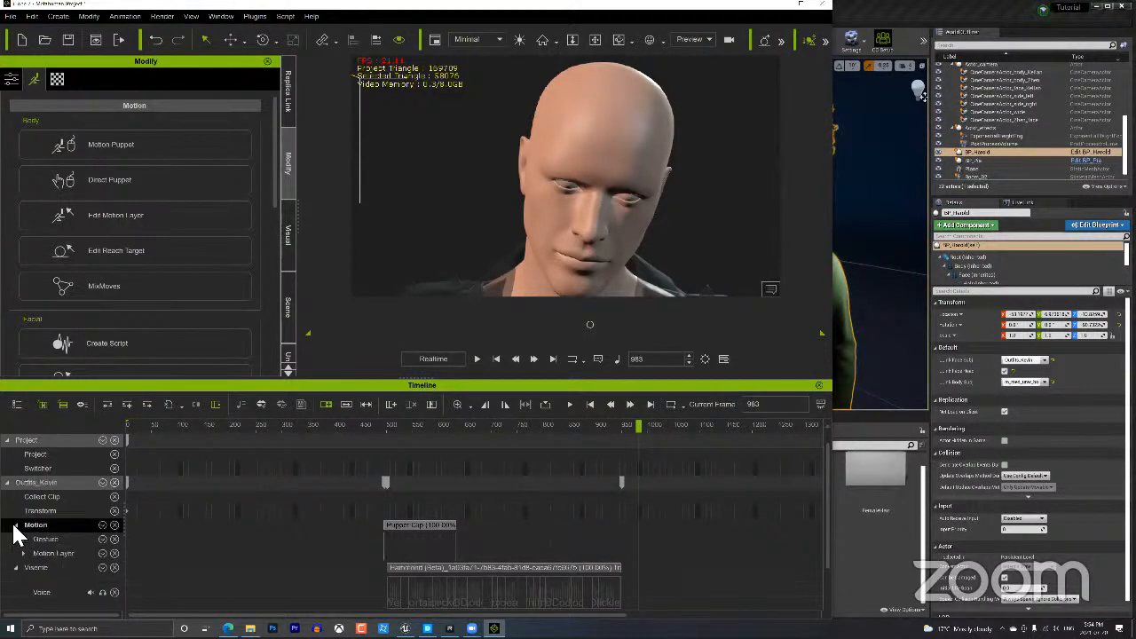
{"action": "left_click", "coordinate": [15, 525]}
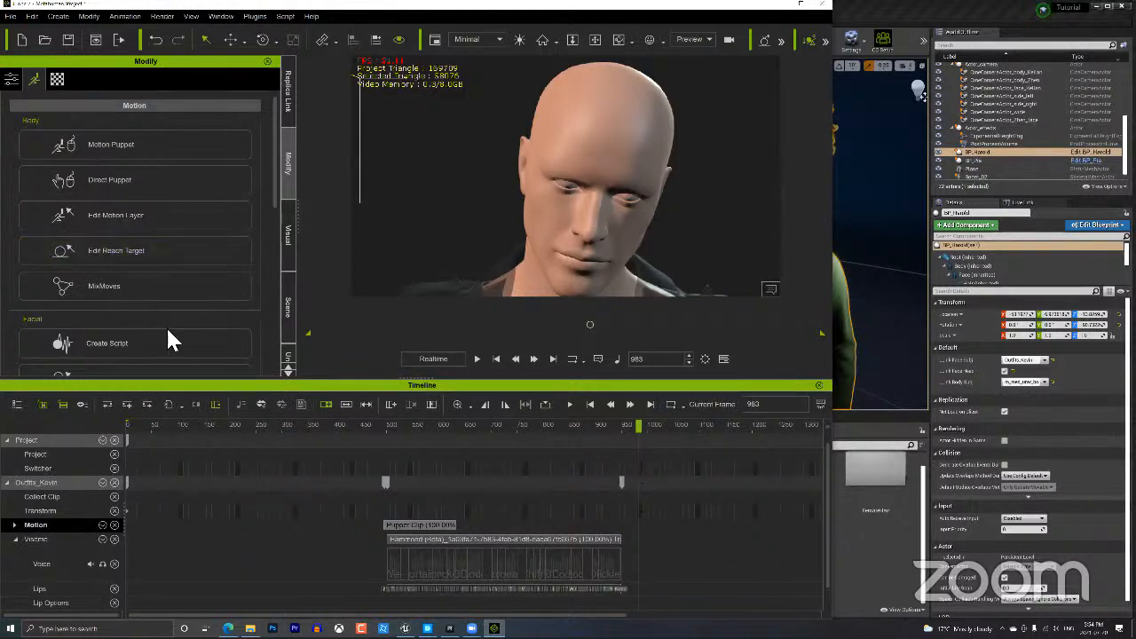
{"action": "left_click", "coordinate": [141, 214]}
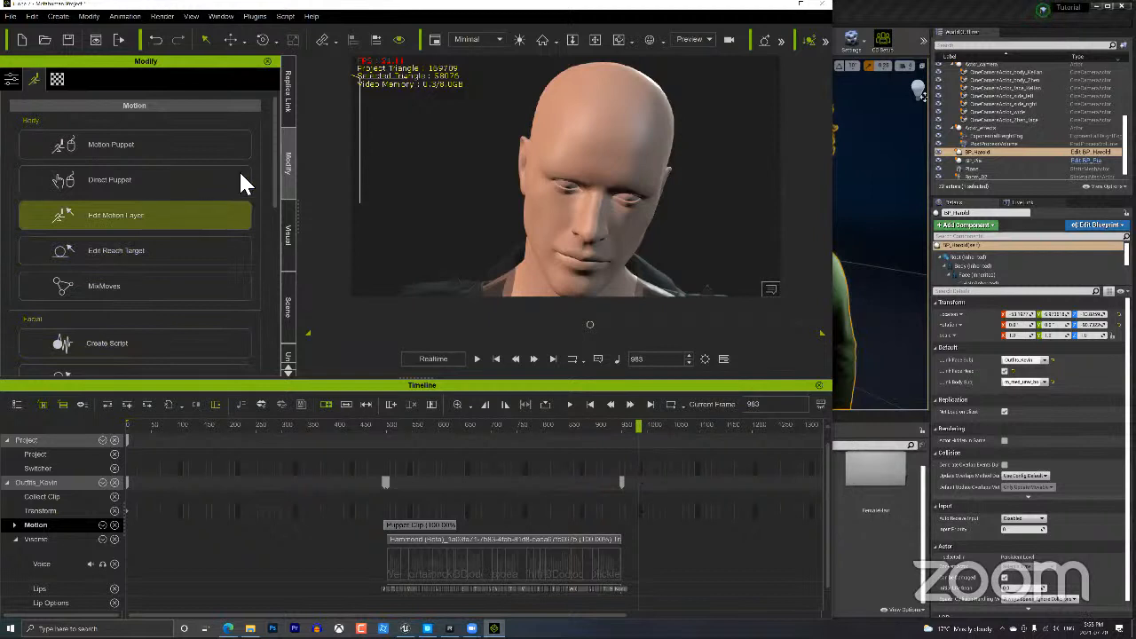
{"action": "left_click_drag", "start_coordinate": [273, 148], "coordinate": [273, 227]}
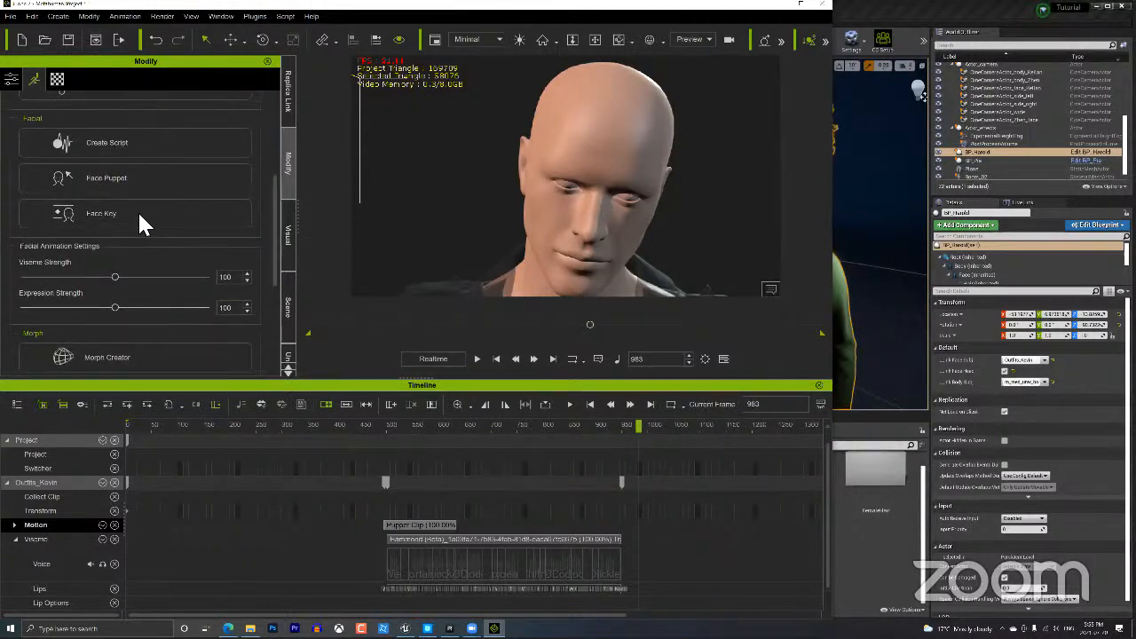
{"action": "left_click", "coordinate": [142, 214]}
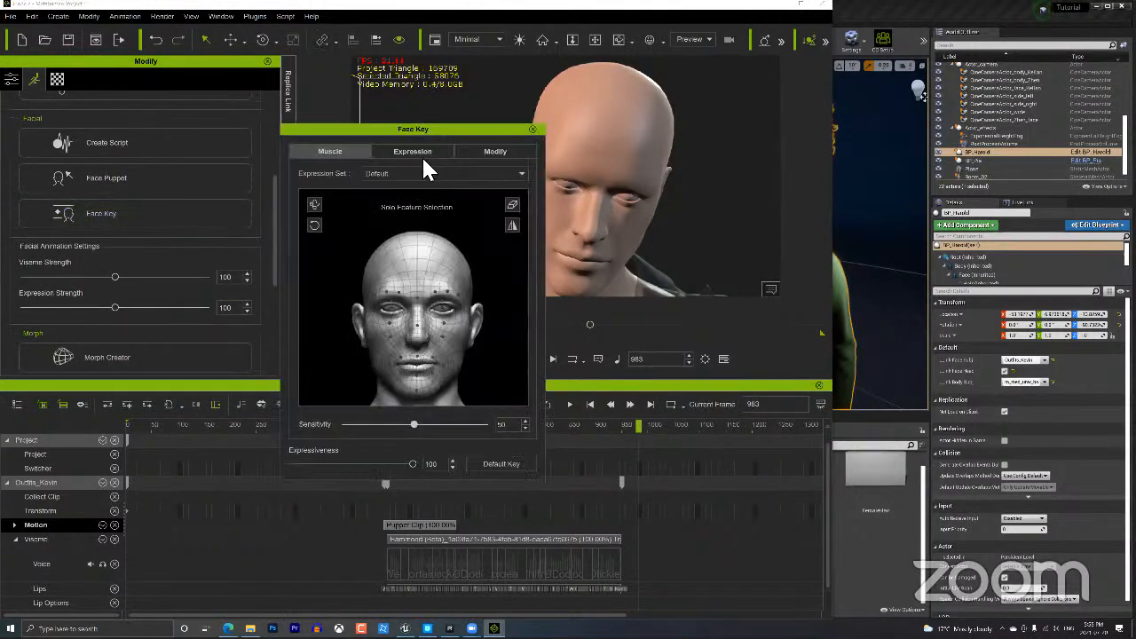
Show the Face Key expression presets with Expression Style set to 05-Fear.
{"action": "left_click", "coordinate": [421, 151]}
{"action": "left_click", "coordinate": [393, 173]}
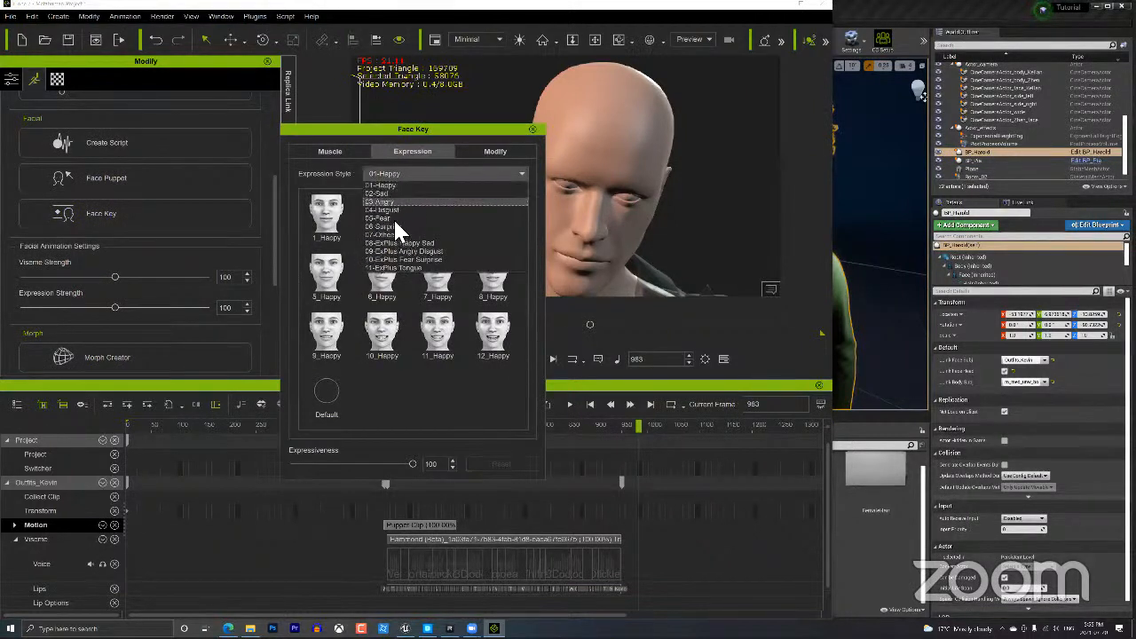
{"action": "left_click", "coordinate": [393, 218]}
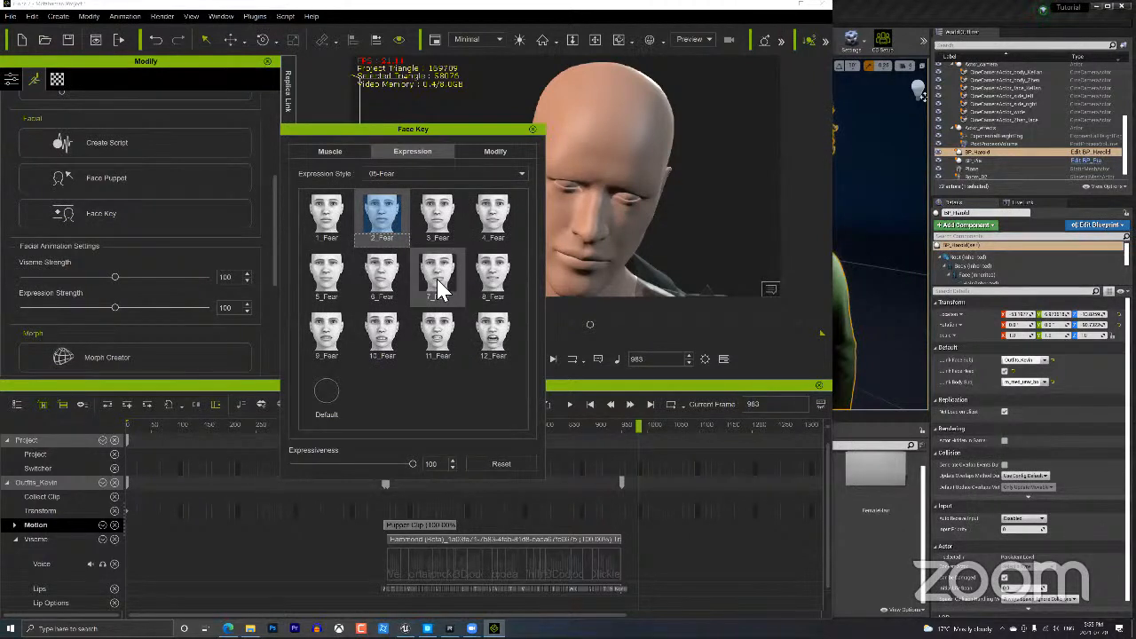
Collapse the Motion and Viseme tracks and expand the Expression track into Muscle, Eyeball and Head rows.
{"action": "left_click", "coordinate": [15, 524]}
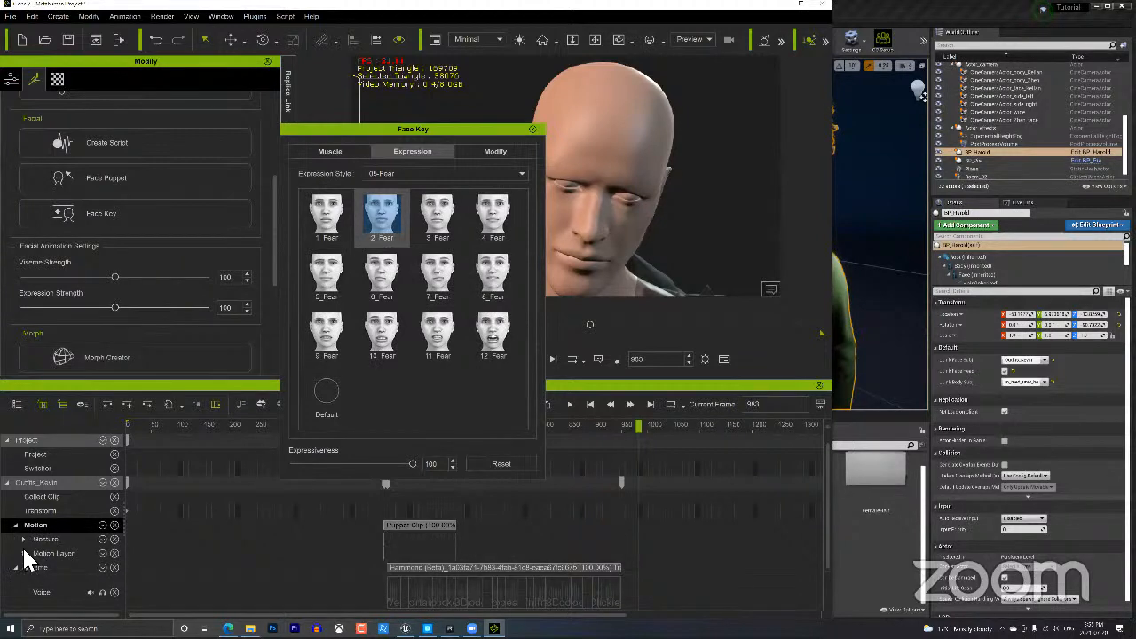
{"action": "left_click", "coordinate": [23, 550]}
{"action": "left_click", "coordinate": [23, 551]}
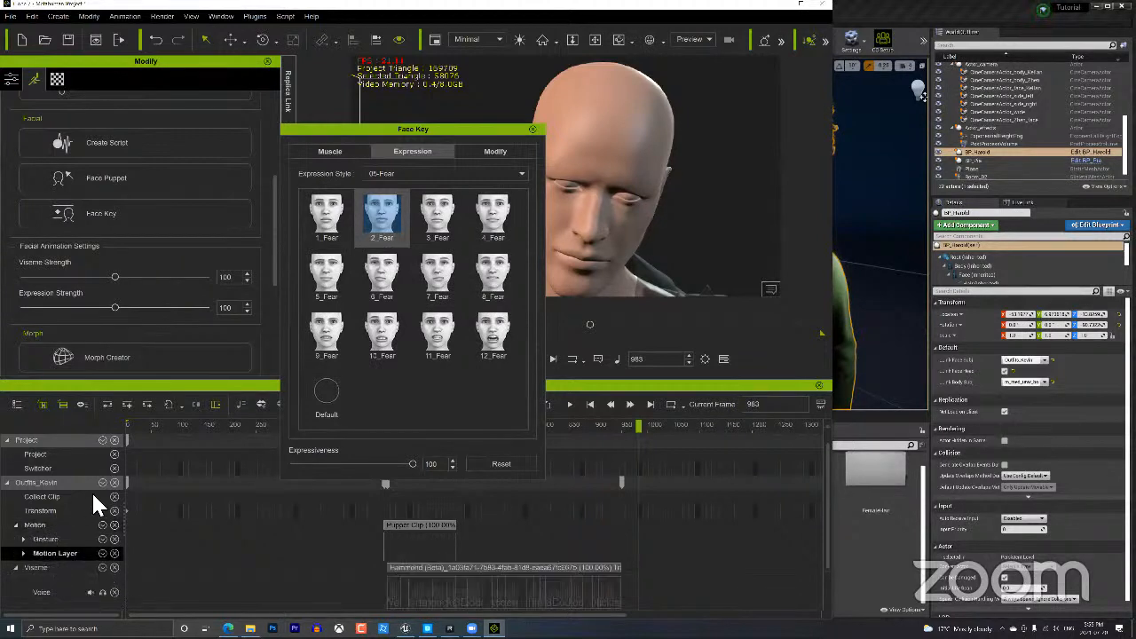
{"action": "left_click", "coordinate": [97, 483]}
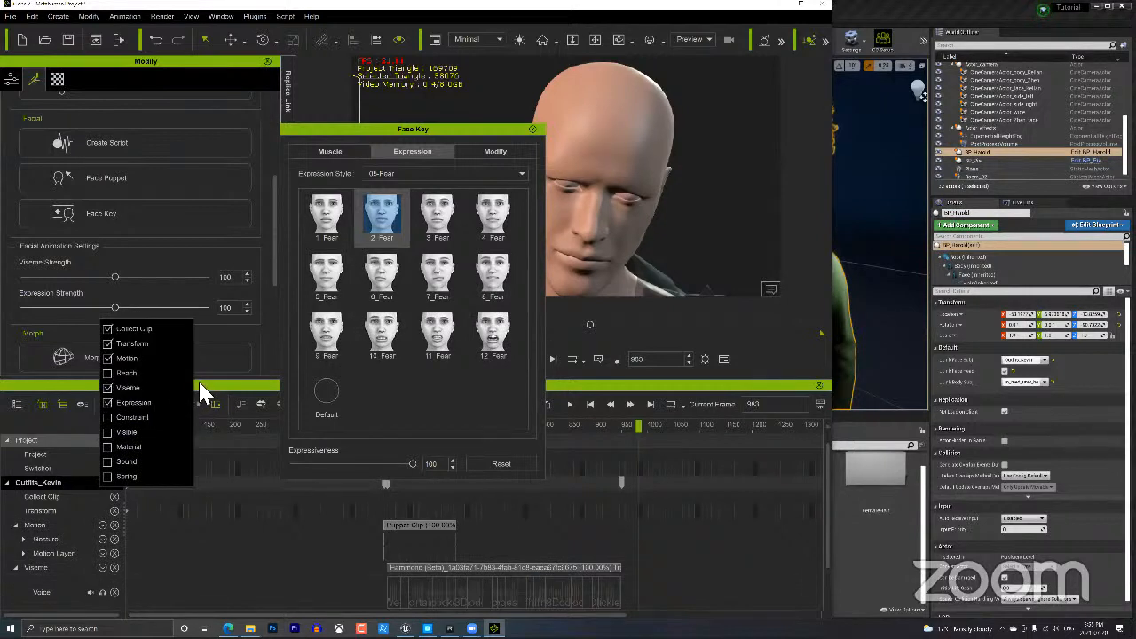
{"action": "left_click", "coordinate": [24, 523]}
{"action": "left_click", "coordinate": [14, 525]}
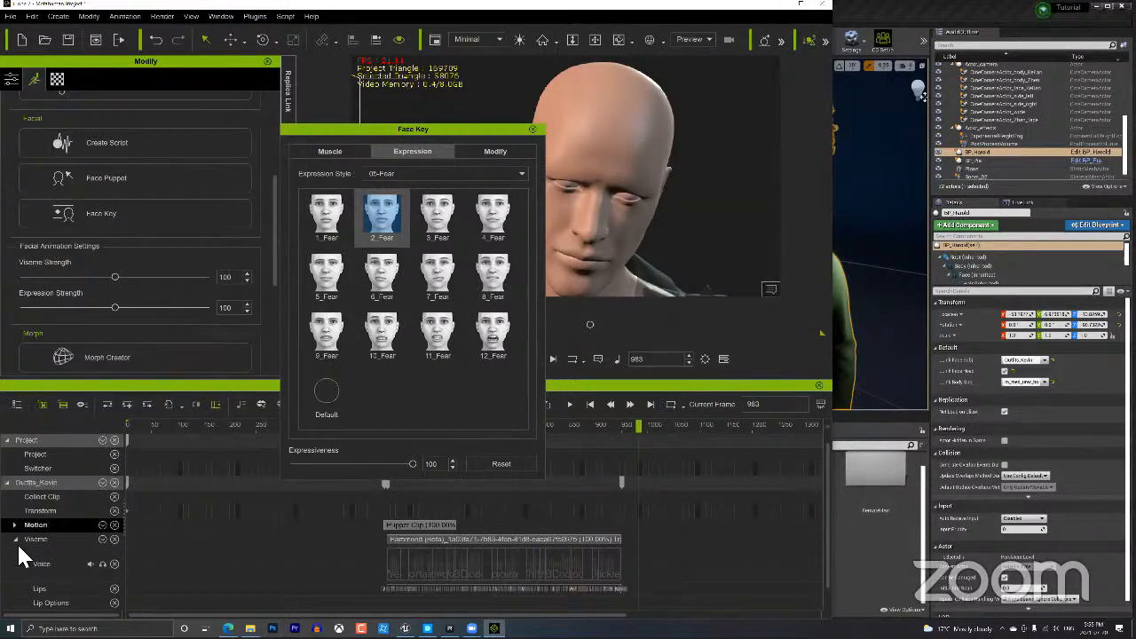
{"action": "left_click", "coordinate": [14, 539]}
{"action": "left_click", "coordinate": [15, 553]}
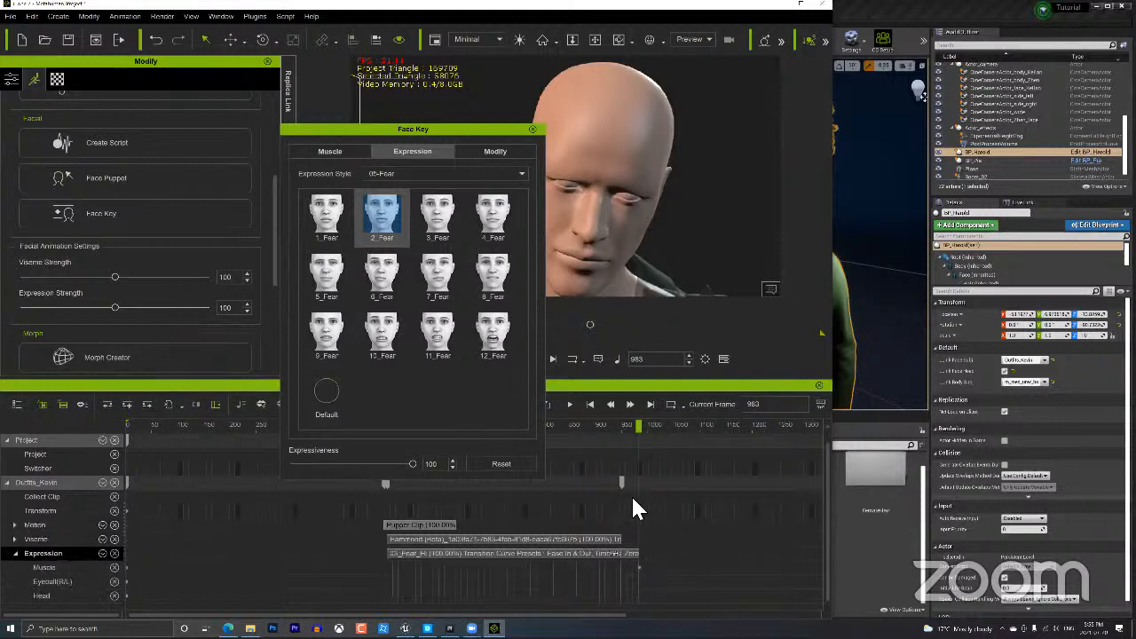
Select the 03_Fear_Hi clip and target the Muscle row at frame 983.
{"action": "left_click", "coordinate": [434, 550]}
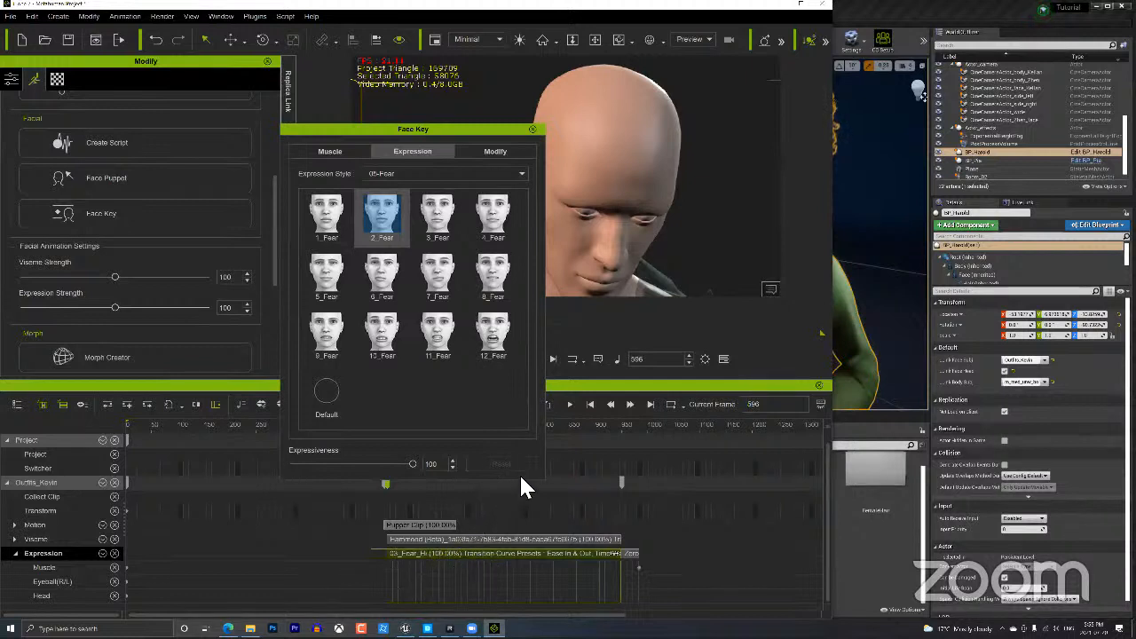
{"action": "left_click_drag", "start_coordinate": [573, 420], "coordinate": [657, 407]}
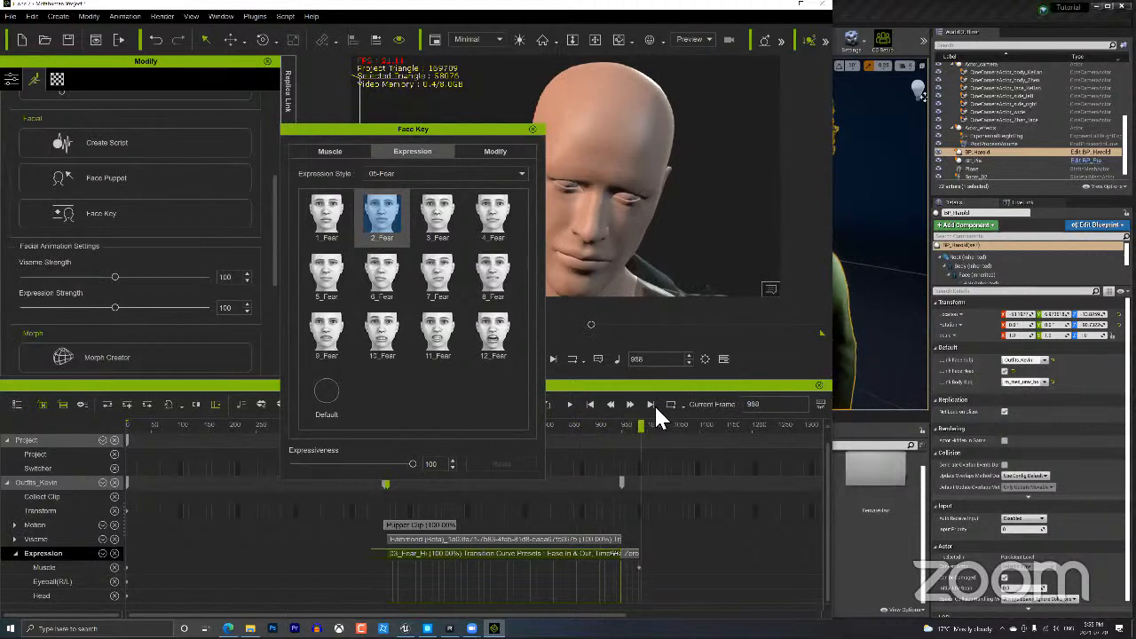
{"action": "left_click", "coordinate": [638, 557]}
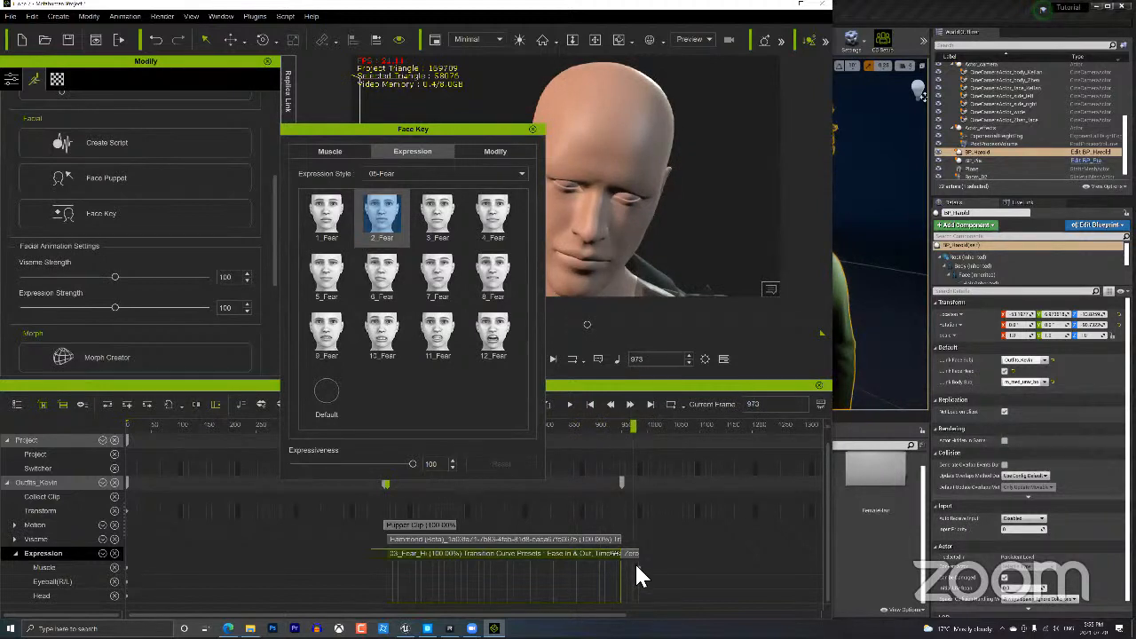
{"action": "left_click", "coordinate": [638, 566]}
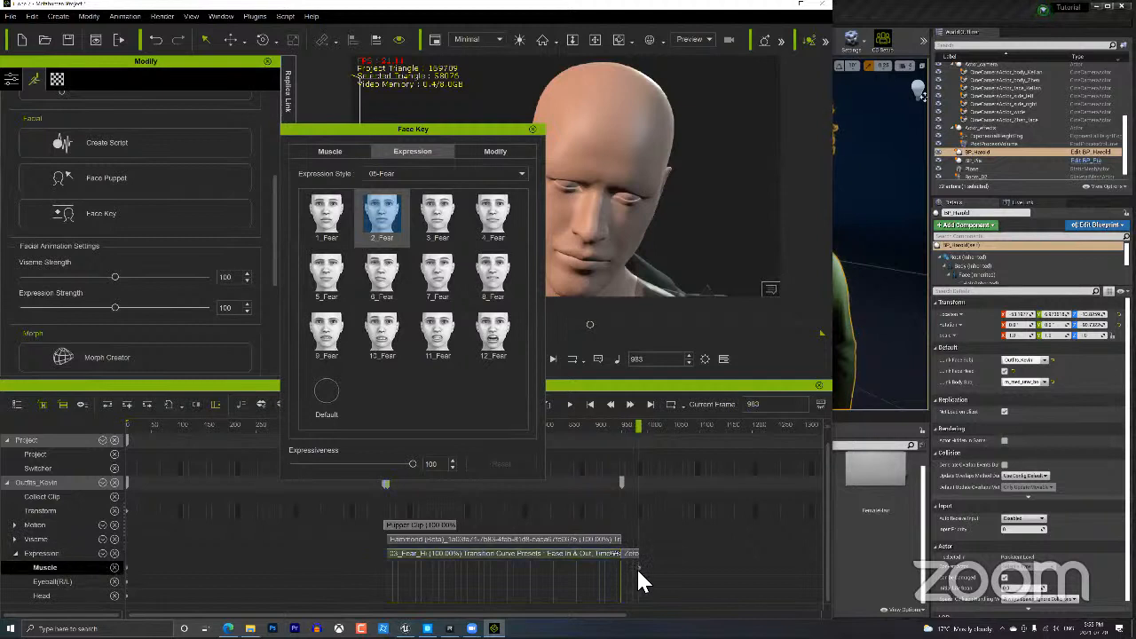
Apply the 3_Fear expression at 100 expressiveness, then close Face Key.
{"action": "left_click", "coordinate": [433, 212]}
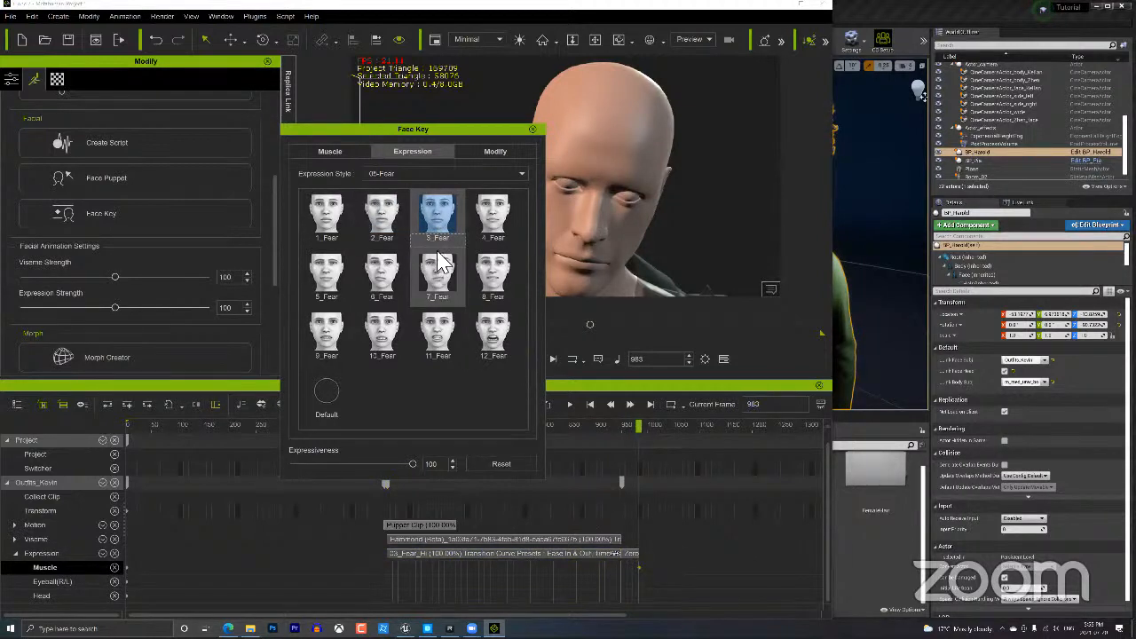
{"action": "left_click", "coordinate": [446, 264]}
{"action": "left_click", "coordinate": [491, 221]}
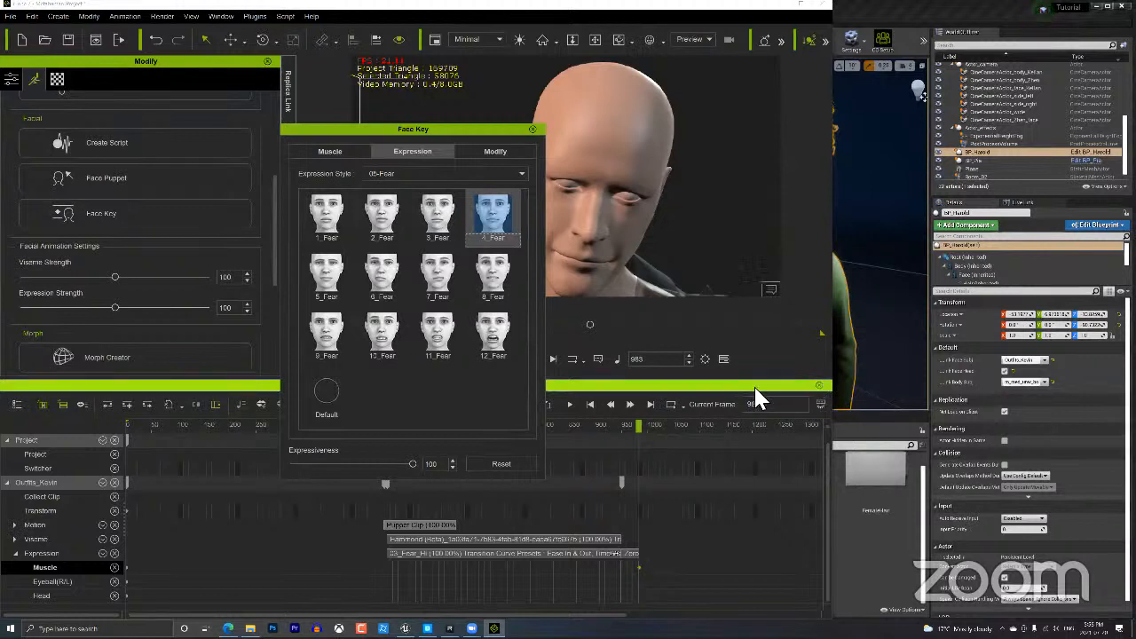
{"action": "left_click", "coordinate": [440, 215]}
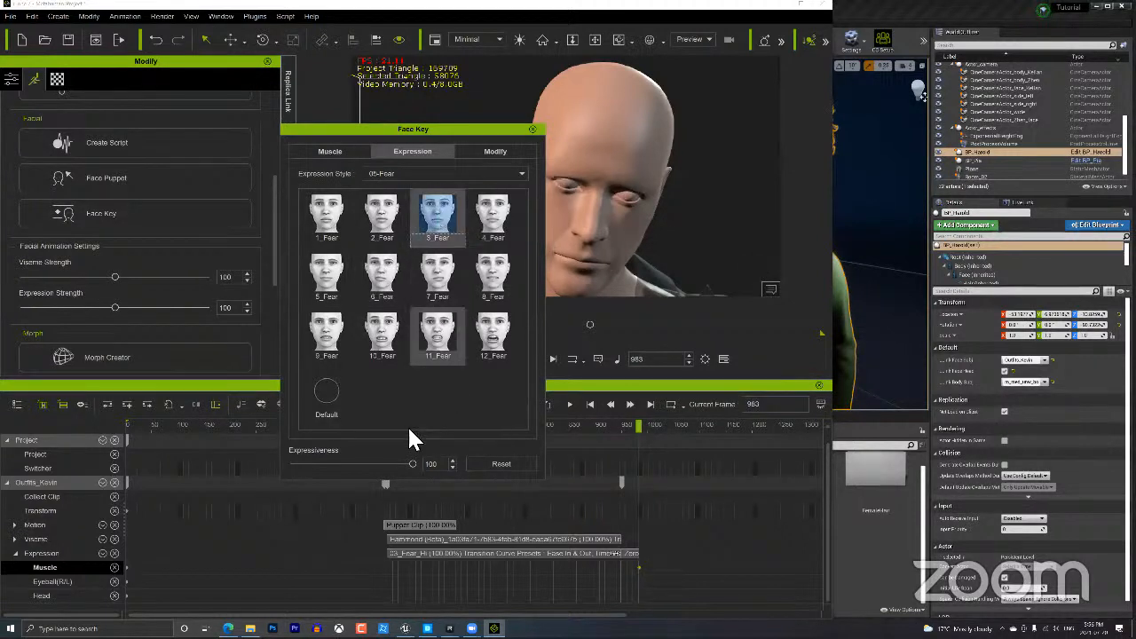
{"action": "left_click_drag", "start_coordinate": [412, 463], "coordinate": [267, 468]}
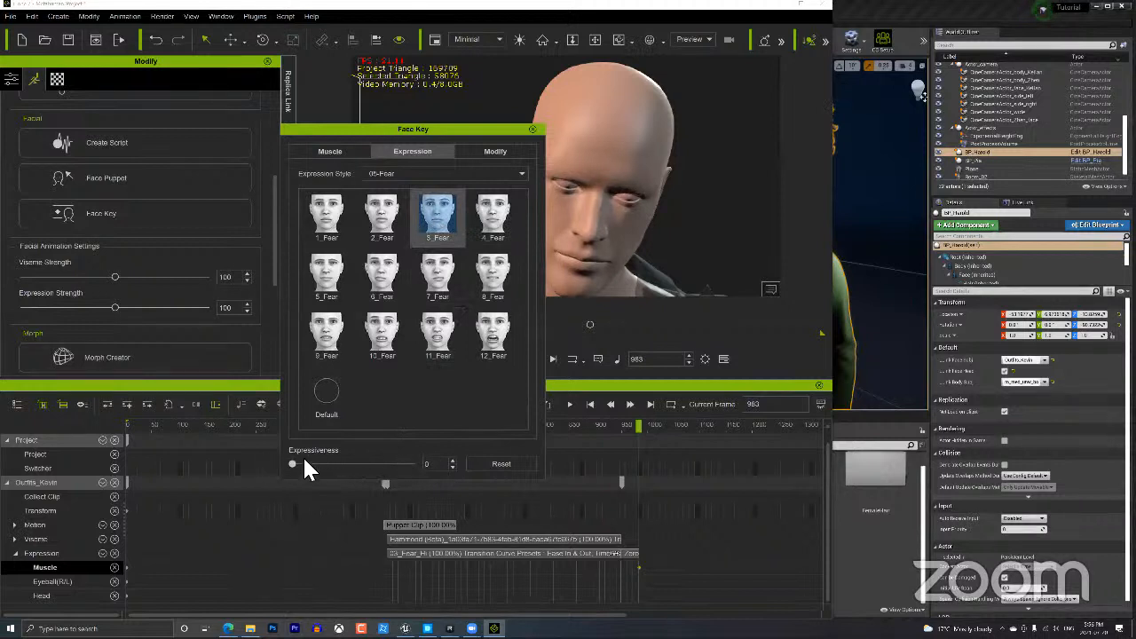
{"action": "left_click", "coordinate": [484, 466]}
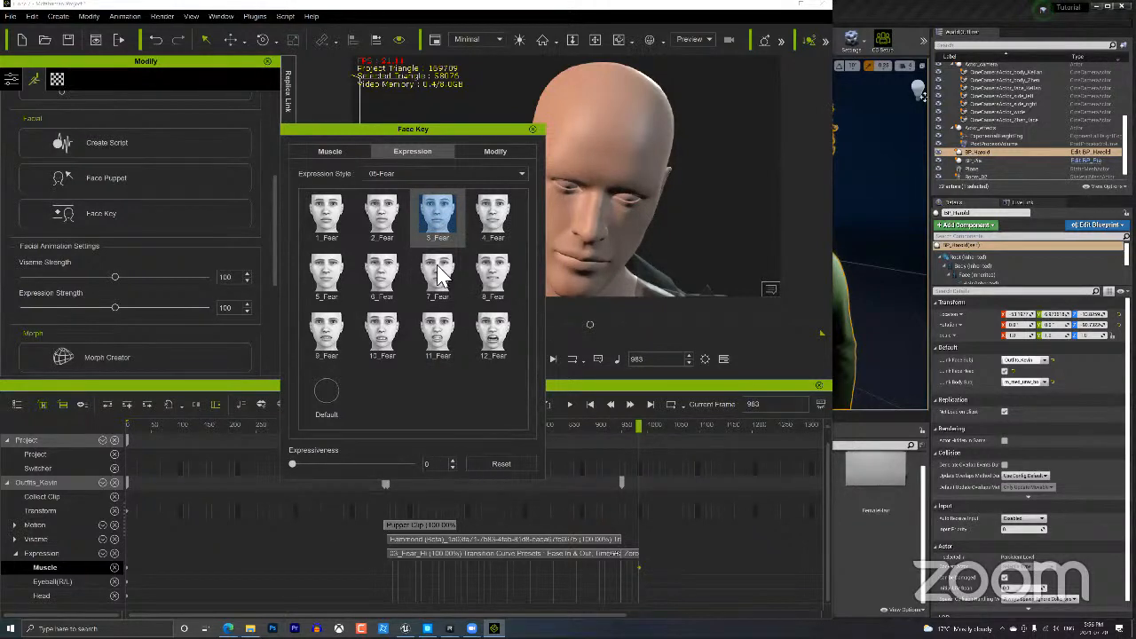
{"action": "left_click", "coordinate": [533, 130]}
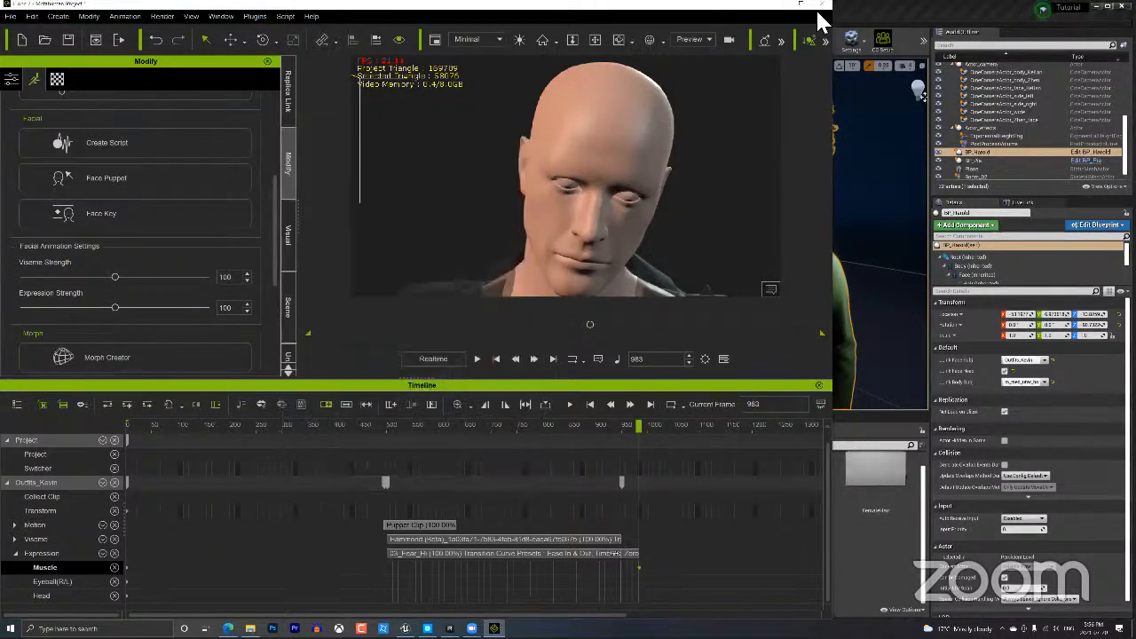
Hide the timeline, dock iClone on half the screen beside Unreal, and rewind to frame 1.
{"action": "left_click", "coordinate": [817, 385]}
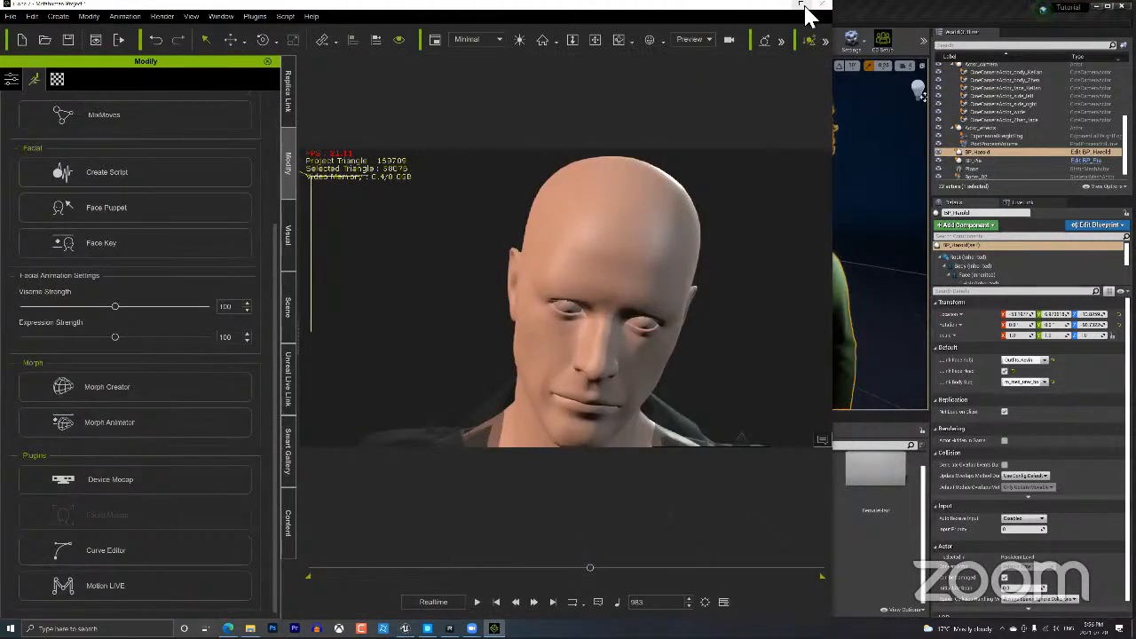
{"action": "left_click", "coordinate": [805, 7]}
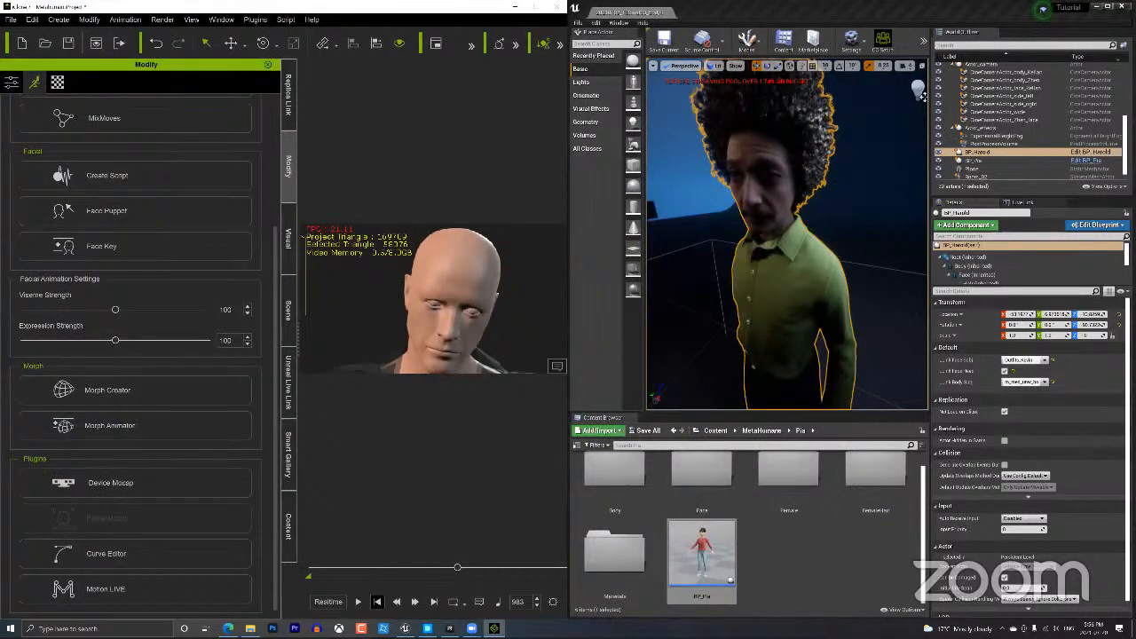
{"action": "left_click", "coordinate": [377, 602]}
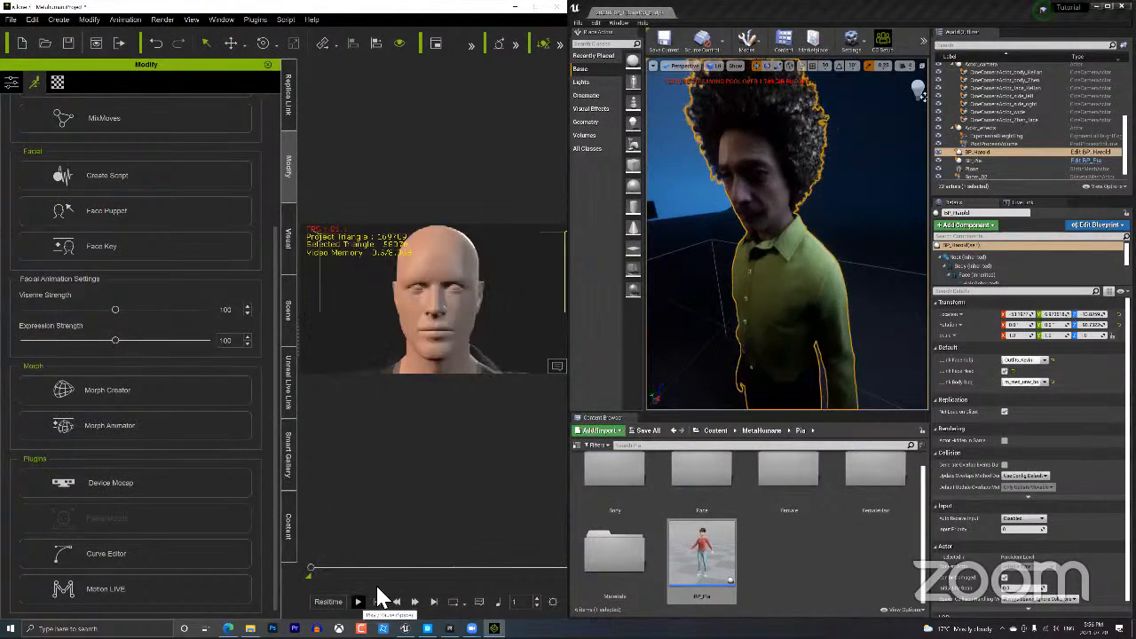
Orbit and pull back the Unreal viewport camera to frame both MetaHuman characters.
{"action": "left_click", "coordinate": [843, 322]}
{"action": "scroll", "coordinate": [826, 325], "scroll_direction": "down", "scroll_amount": 5}
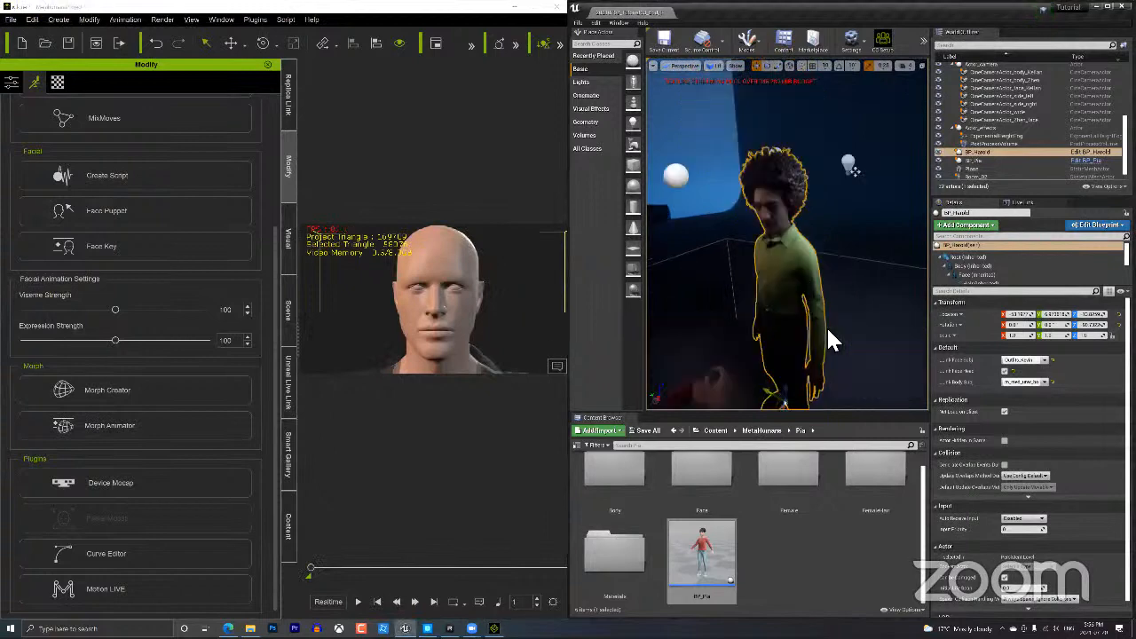
{"action": "left_click_drag", "start_coordinate": [855, 171], "coordinate": [878, 120], "text": "alt"}
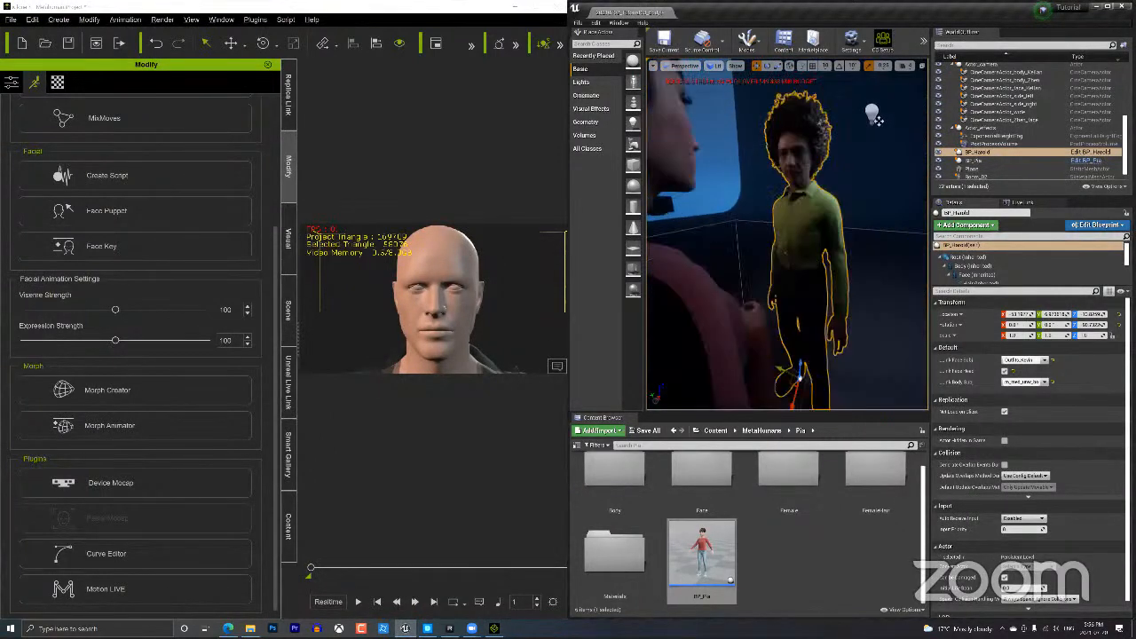
{"action": "right_click_drag", "start_coordinate": [877, 322], "coordinate": [801, 289]}
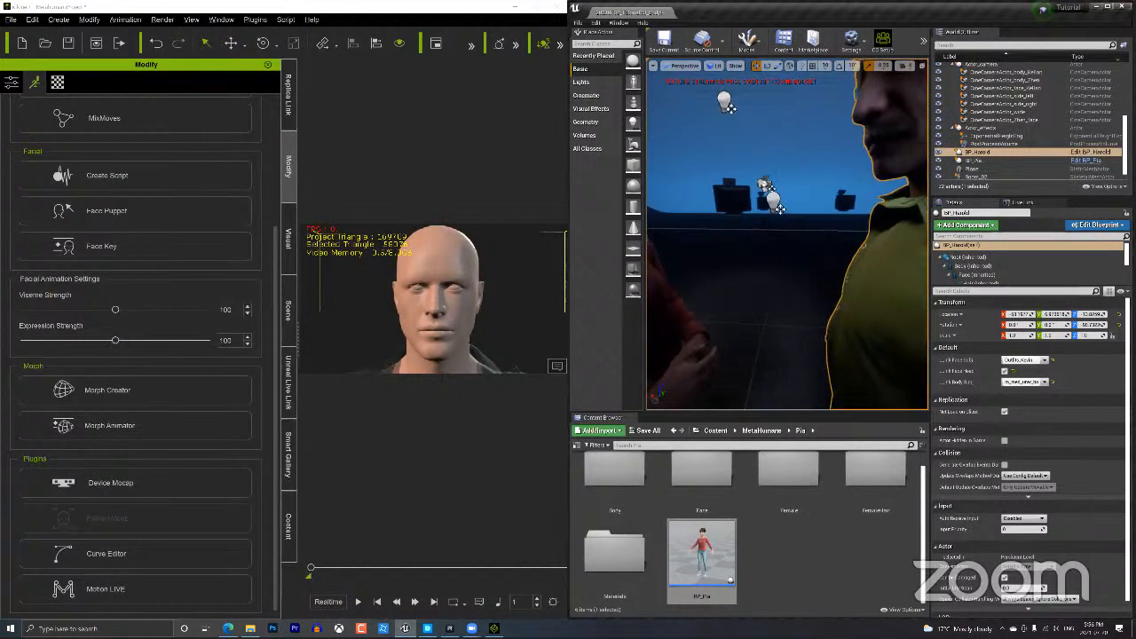
{"action": "scroll", "coordinate": [867, 299], "scroll_direction": "down", "scroll_amount": 5}
{"action": "mouse_move", "coordinate": [867, 299]}
{"action": "right_mouse_down"}
{"action": "mouse_move", "coordinate": [838, 299]}
{"action": "mouse_move", "coordinate": [839, 282]}
{"action": "mouse_move", "coordinate": [870, 296]}
{"action": "right_mouse_up"}
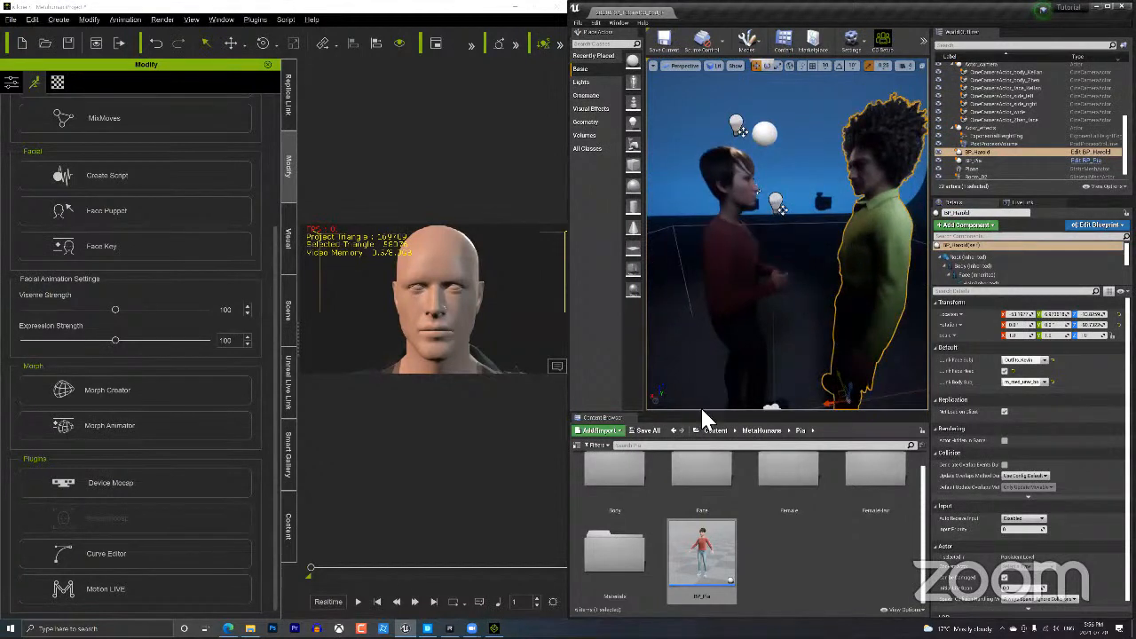
Play the animation live into Unreal, stop it, and select the room mesh.
{"action": "left_click", "coordinate": [357, 602]}
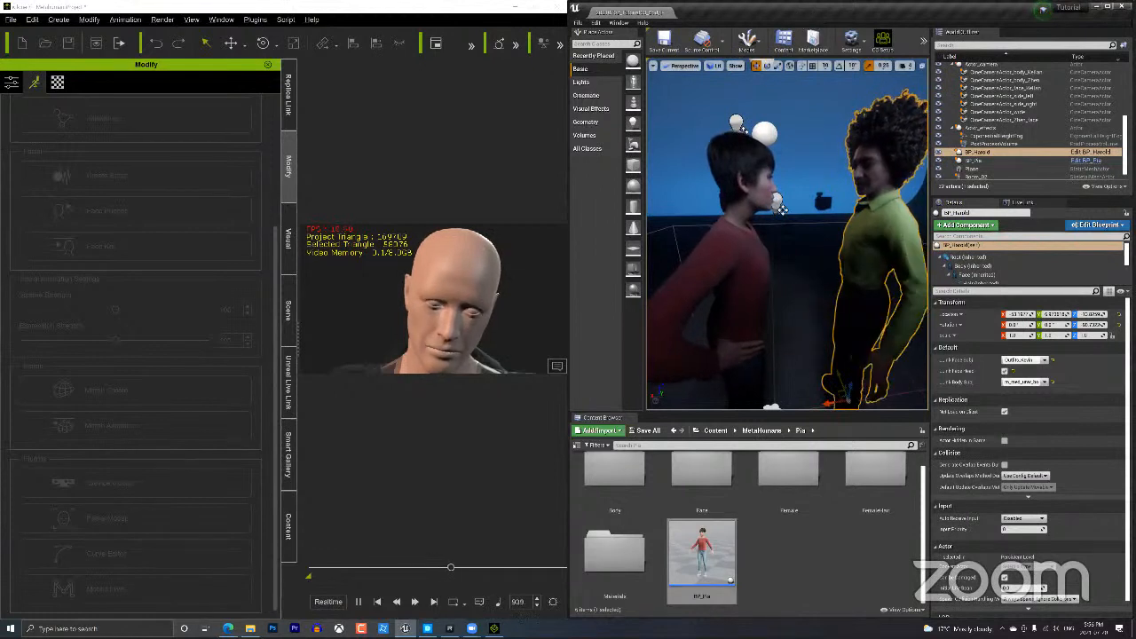
{"action": "left_click", "coordinate": [454, 520]}
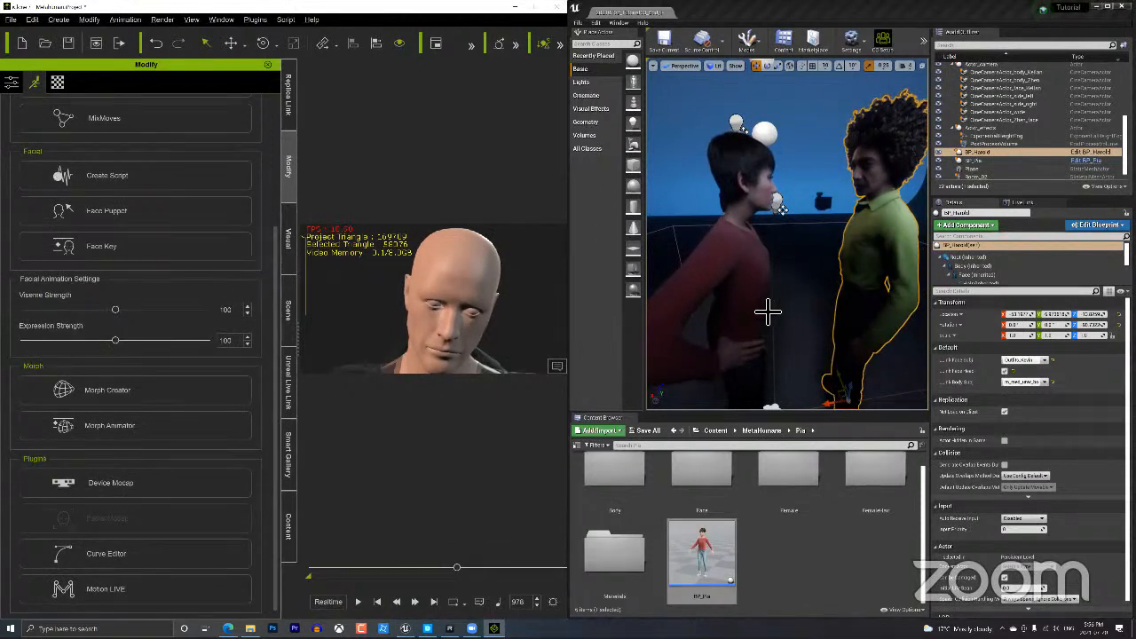
{"action": "left_click", "coordinate": [769, 218]}
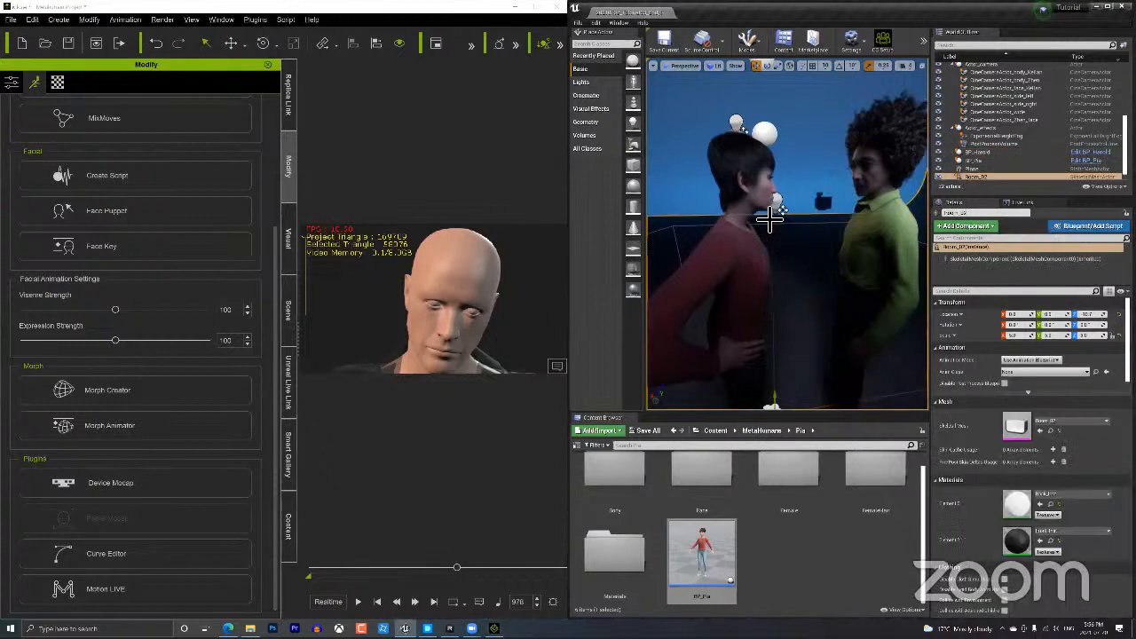
Zoom out and orbit the iClone view to a side angle of the figures, then bring up Replica Studios.
{"action": "left_click", "coordinate": [738, 226]}
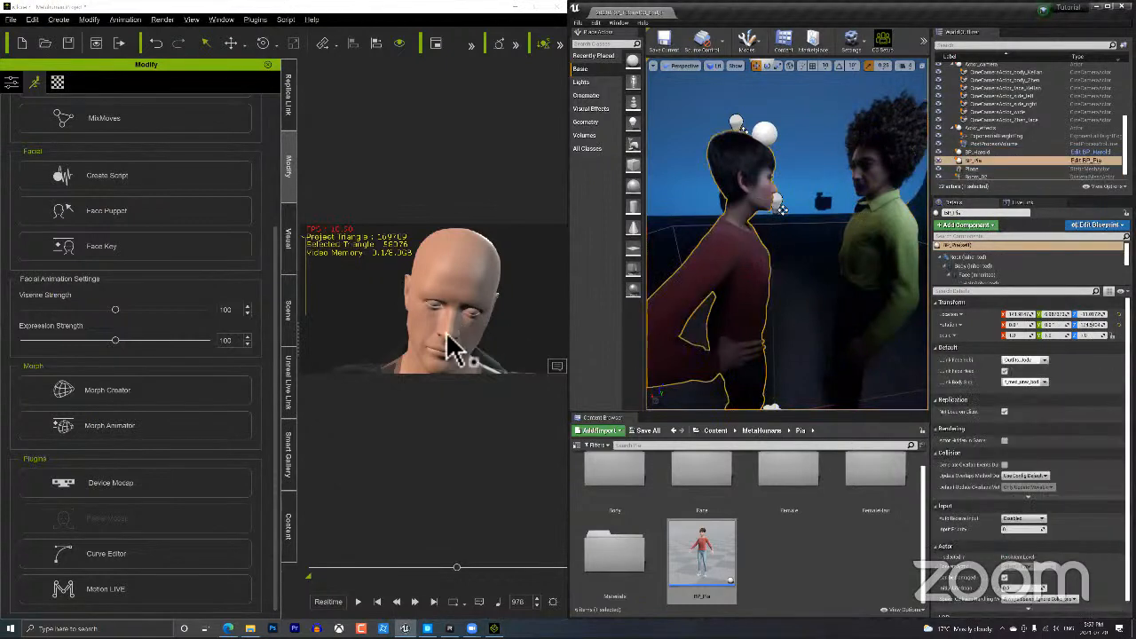
{"action": "right_click_drag", "start_coordinate": [451, 313], "coordinate": [456, 355], "text": "alt"}
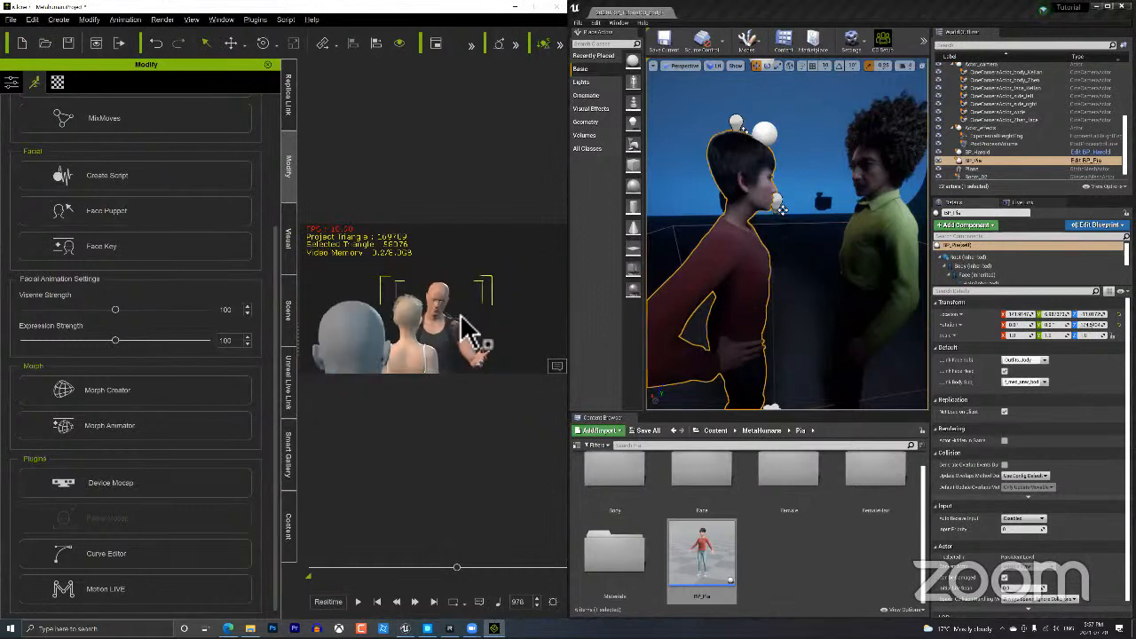
{"action": "mouse_move", "coordinate": [462, 318]}
{"action": "left_mouse_down", "text": "alt"}
{"action": "mouse_move", "coordinate": [500, 308]}
{"action": "mouse_move", "coordinate": [290, 358]}
{"action": "mouse_move", "coordinate": [145, 348]}
{"action": "left_mouse_up", "text": "alt"}
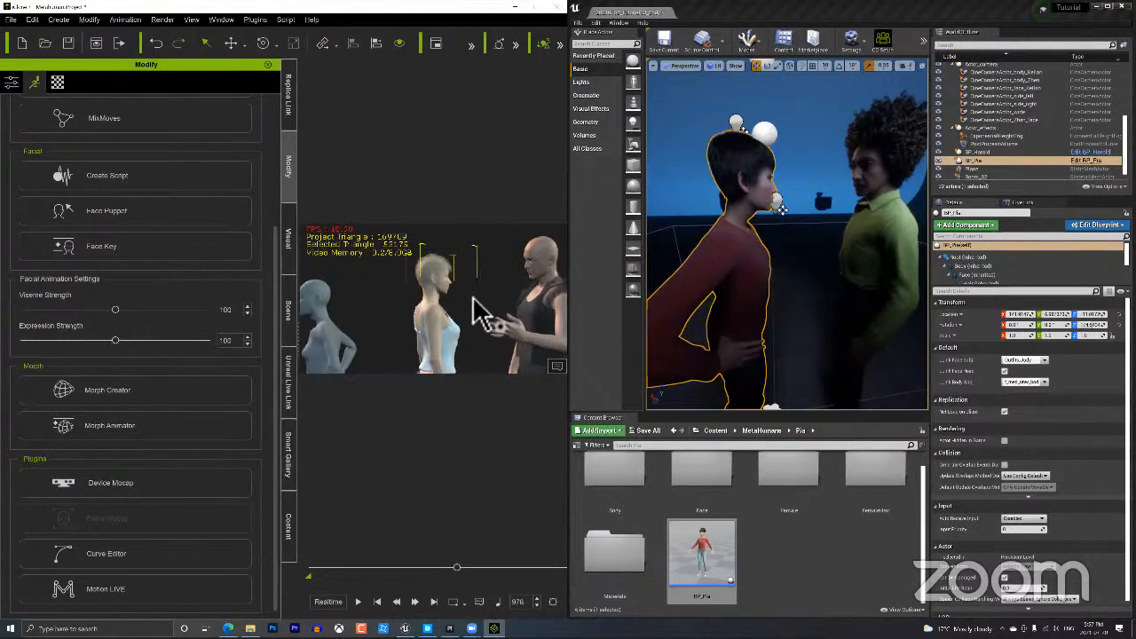
{"action": "mouse_move", "coordinate": [480, 298]}
{"action": "left_mouse_down", "text": "alt"}
{"action": "mouse_move", "coordinate": [306, 349]}
{"action": "mouse_move", "coordinate": [282, 331]}
{"action": "mouse_move", "coordinate": [437, 351]}
{"action": "mouse_move", "coordinate": [432, 375]}
{"action": "mouse_move", "coordinate": [444, 376]}
{"action": "left_mouse_up", "text": "alt"}
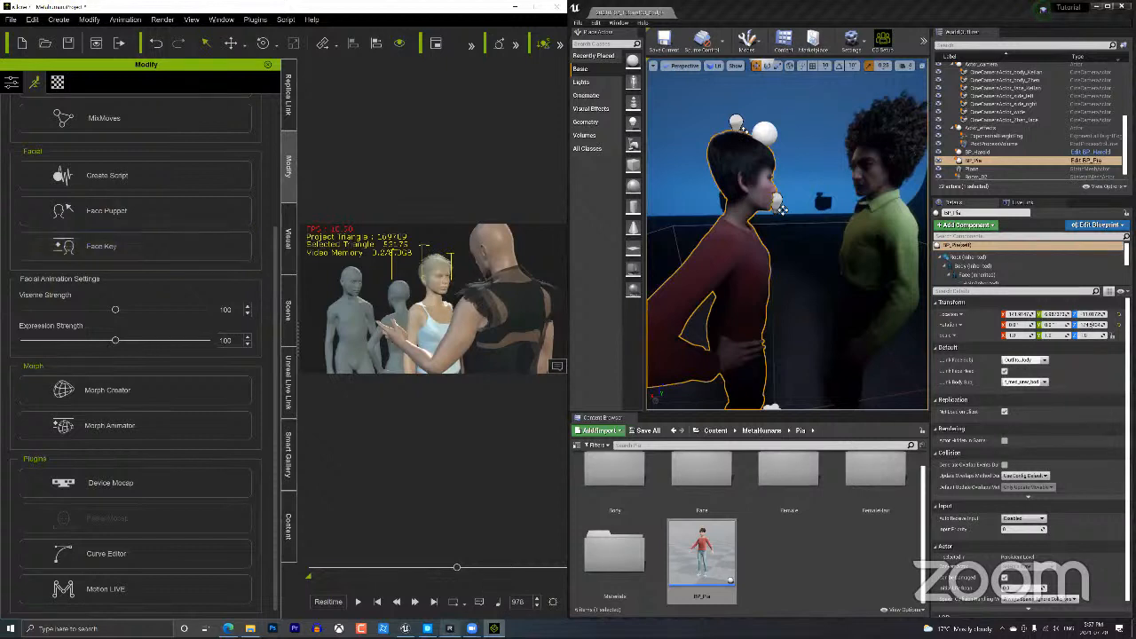
{"action": "left_click", "coordinate": [450, 629]}
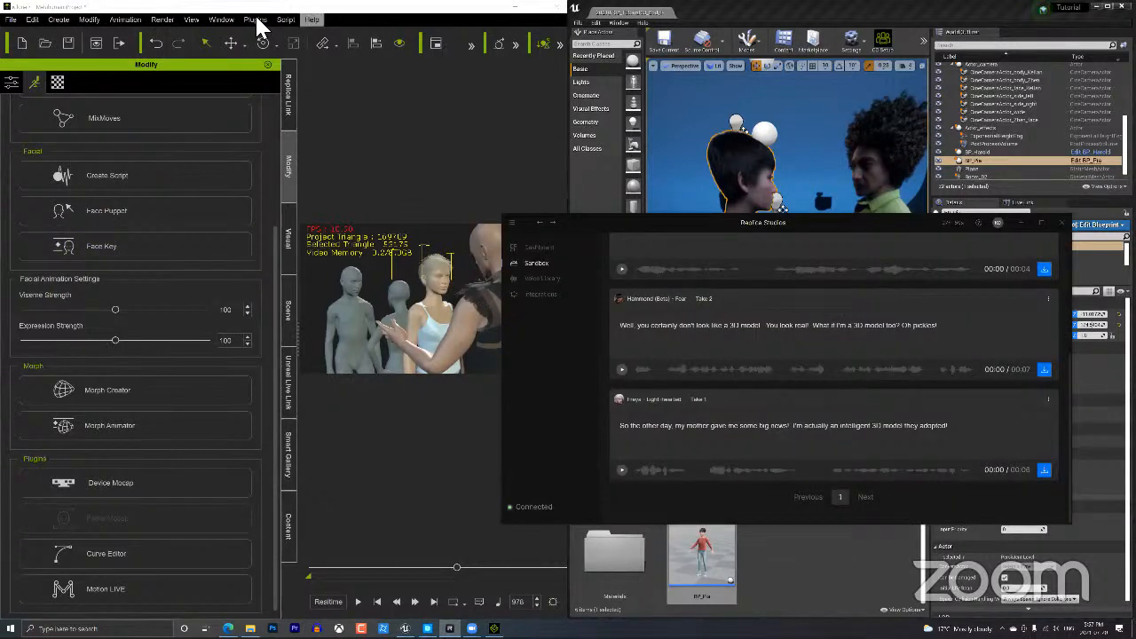
In the Replica Link settings, choose Outfits_Jody as the avatar and select it to receive voice.
{"action": "left_click", "coordinate": [288, 104]}
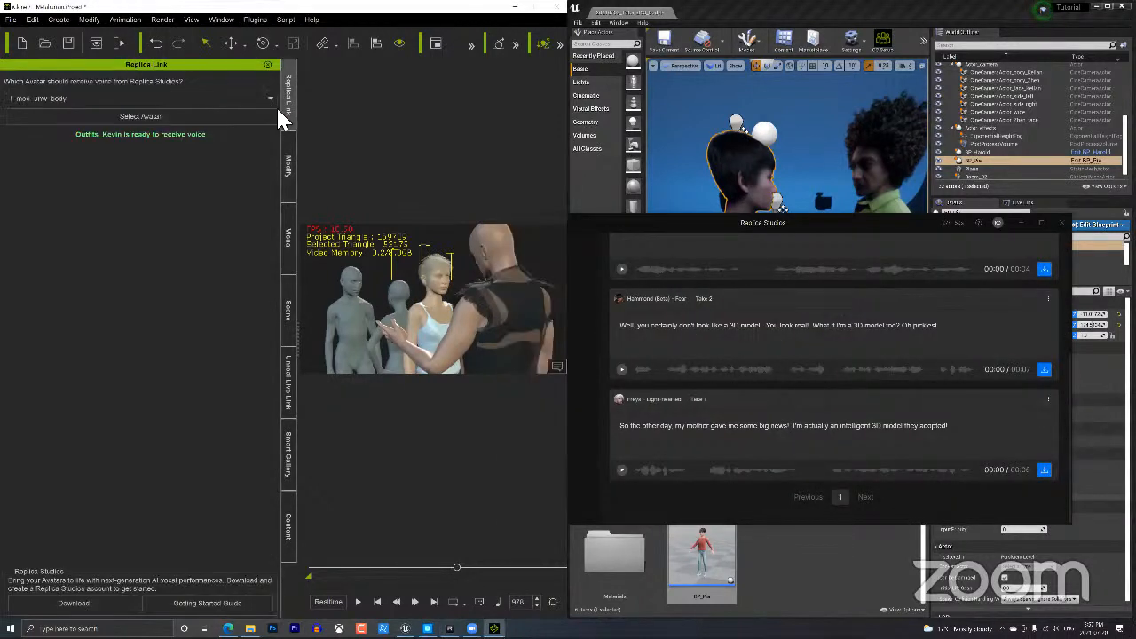
{"action": "left_click", "coordinate": [176, 98]}
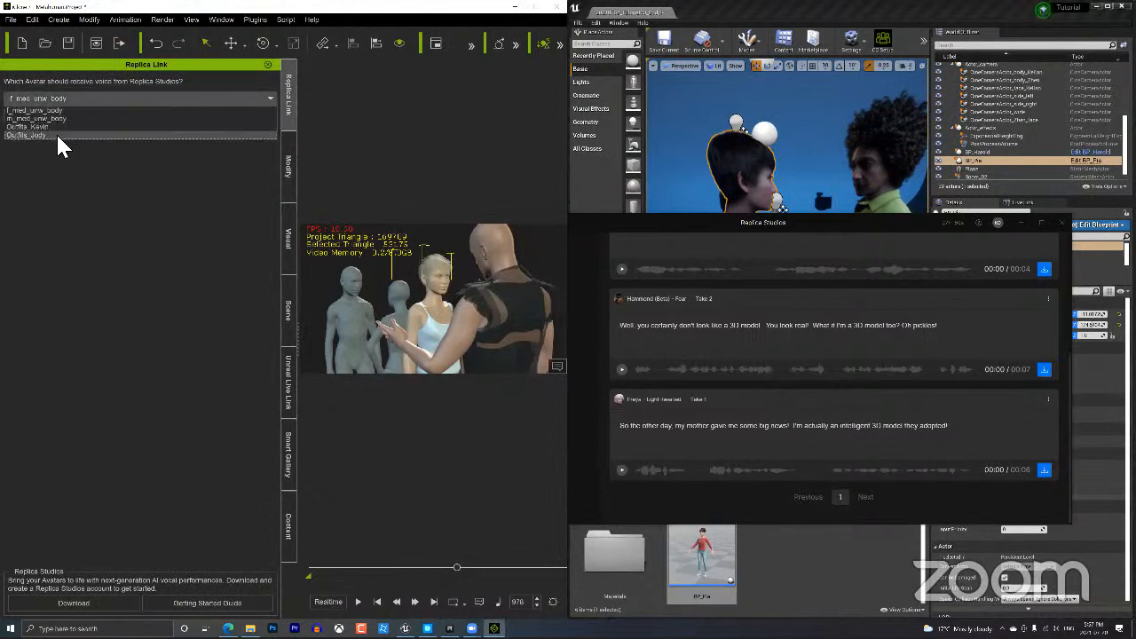
{"action": "left_click", "coordinate": [56, 134]}
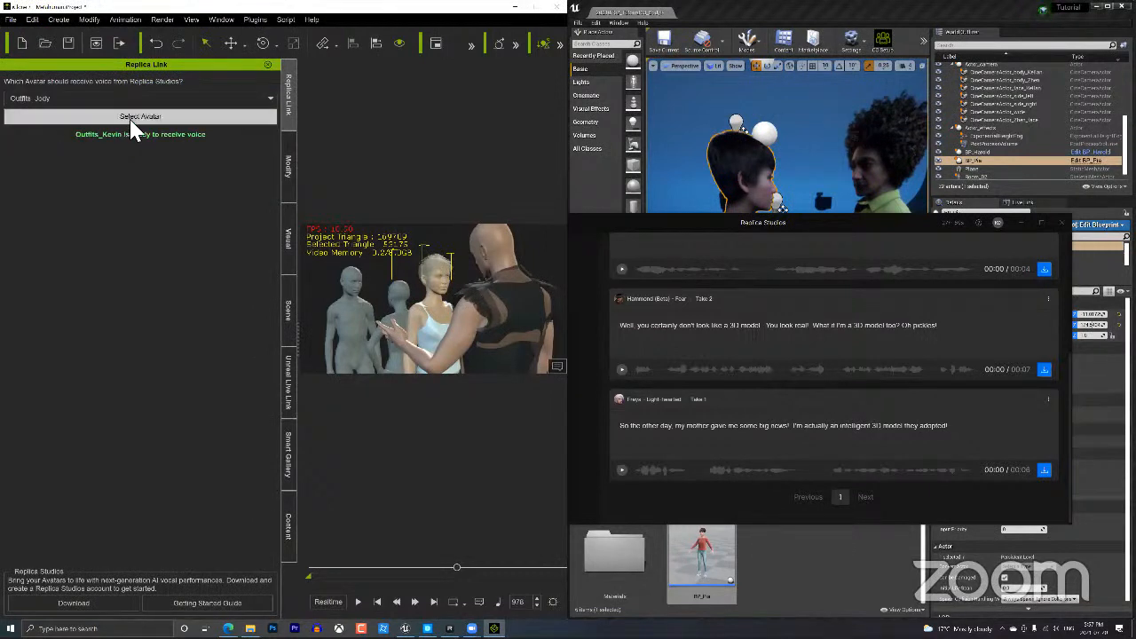
{"action": "left_click", "coordinate": [130, 117]}
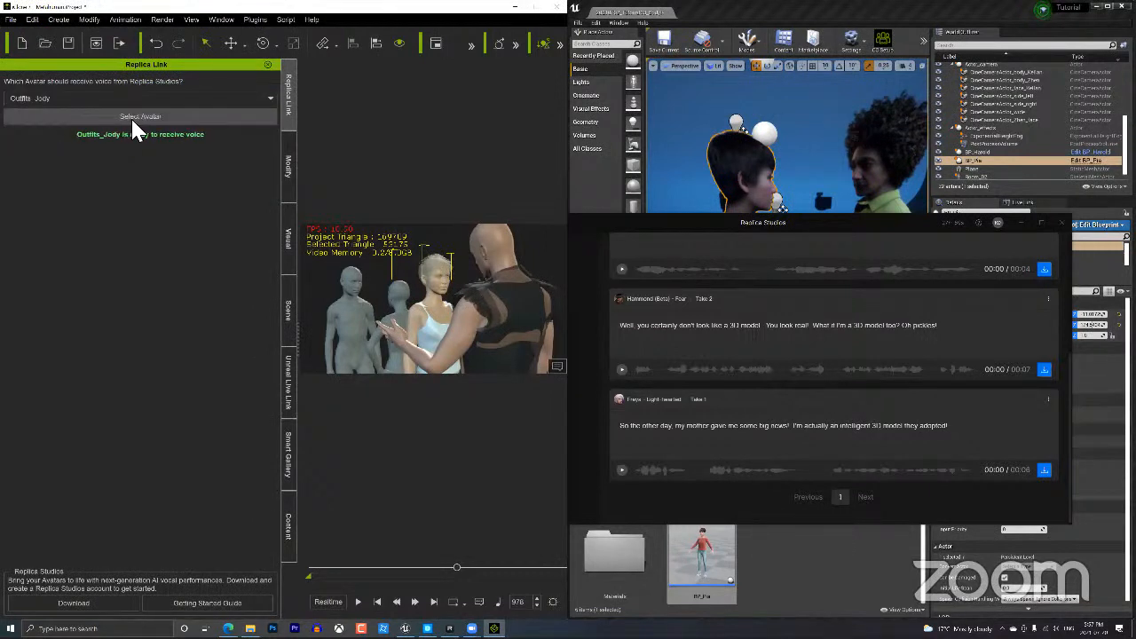
Resize the Replica Studios window and scroll up to the Sandbox takes list.
{"action": "left_click_drag", "start_coordinate": [1077, 377], "coordinate": [1080, 369]}
{"action": "left_click", "coordinate": [1072, 374]}
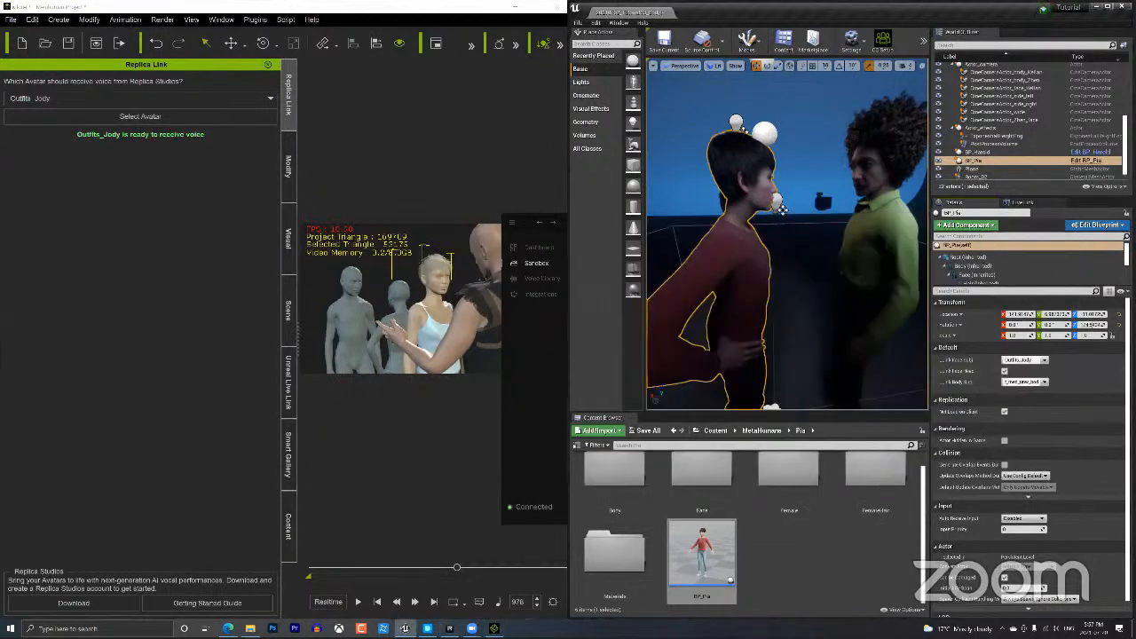
{"action": "key", "text": "alt+Tab"}
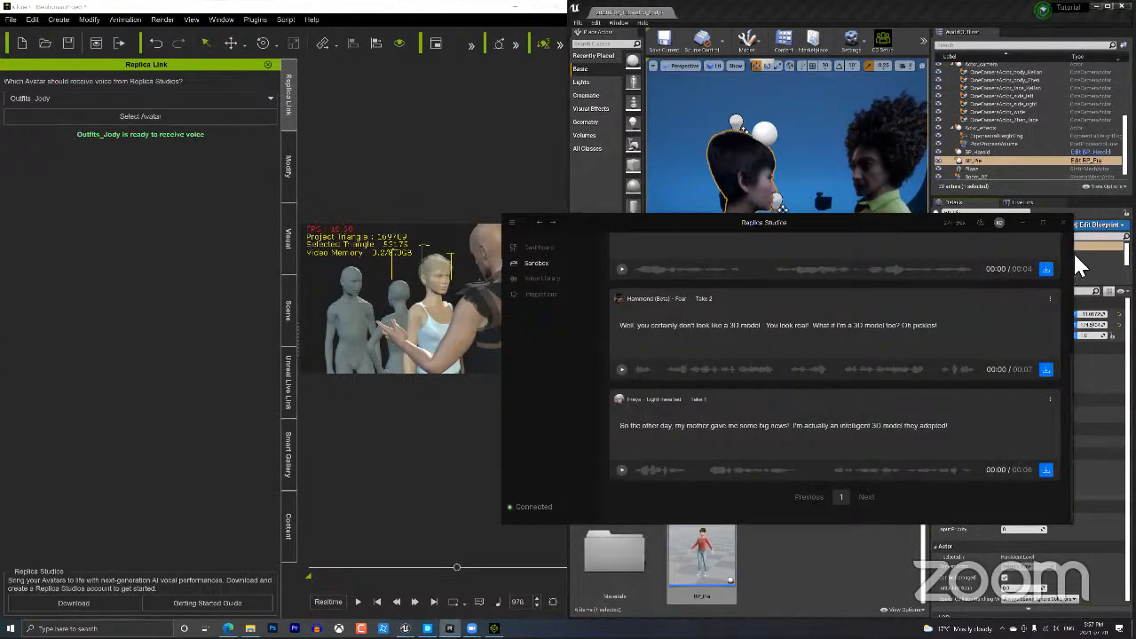
{"action": "scroll", "coordinate": [844, 355], "scroll_direction": "up", "scroll_amount": 3}
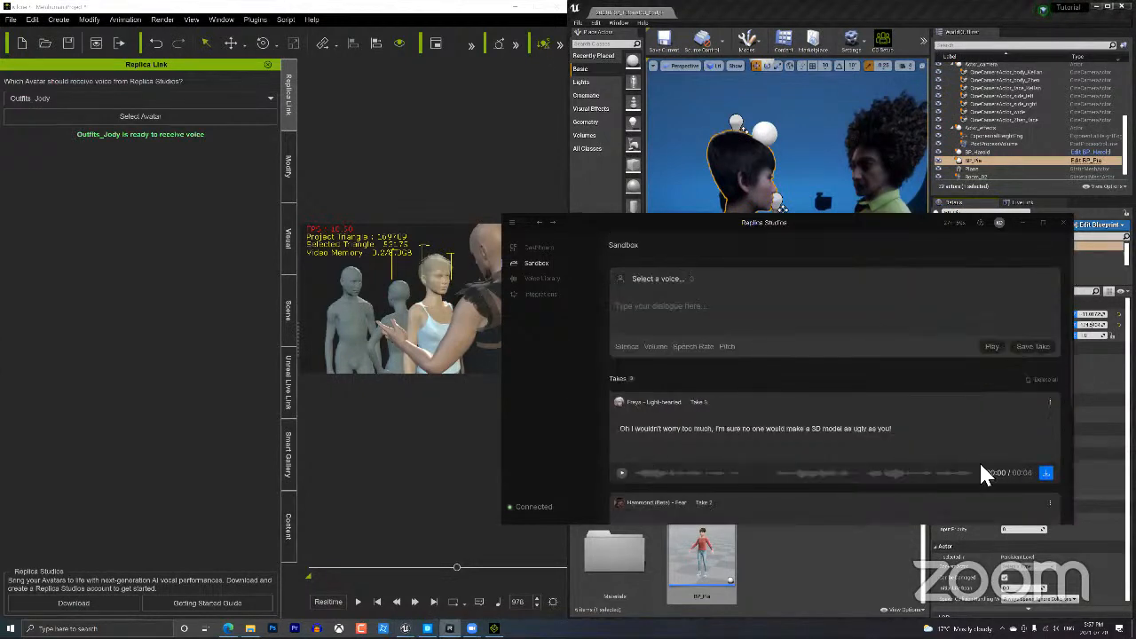
Export Take 5 to iClone and apply it with Neutral style and Lo strength.
{"action": "left_click", "coordinate": [1046, 473]}
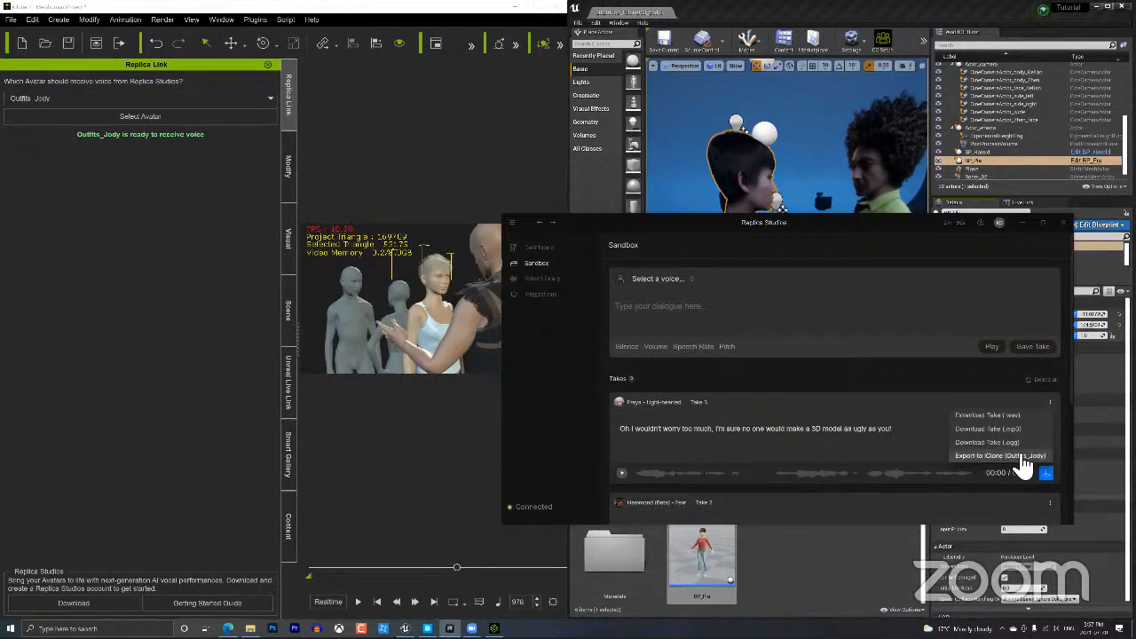
{"action": "left_click", "coordinate": [1018, 456]}
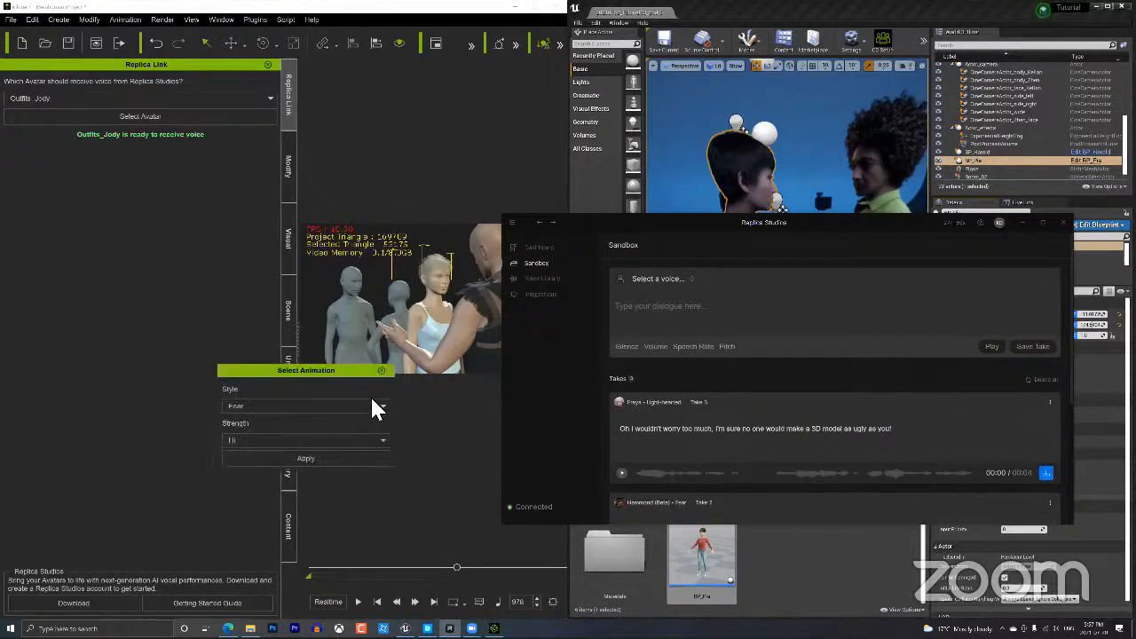
{"action": "left_click", "coordinate": [373, 406]}
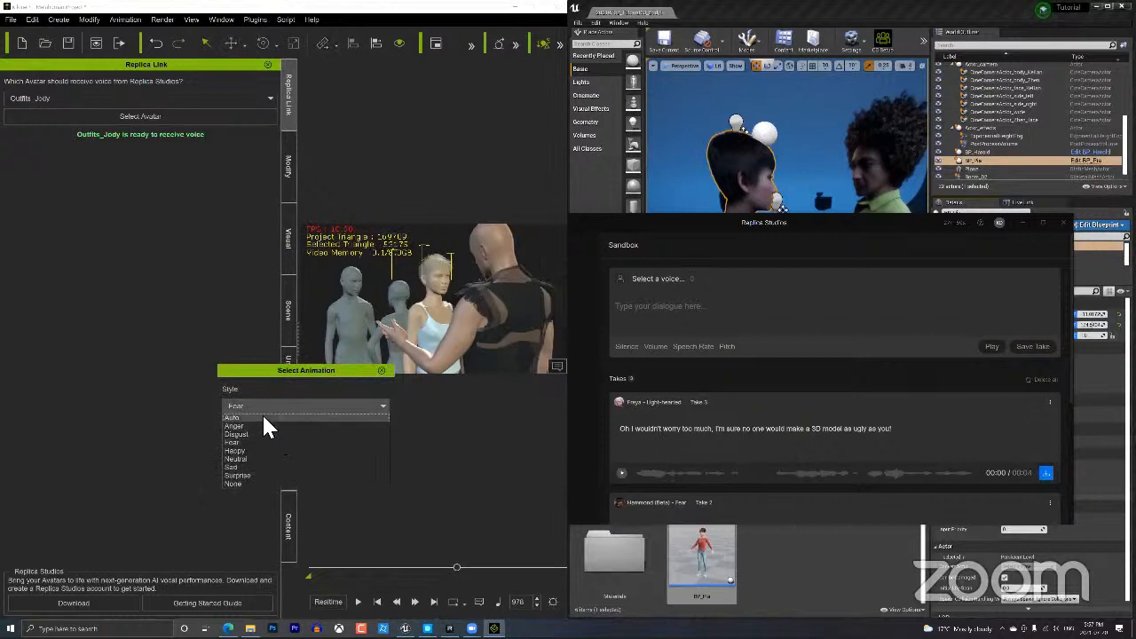
{"action": "left_click", "coordinate": [261, 416]}
{"action": "left_click", "coordinate": [262, 406]}
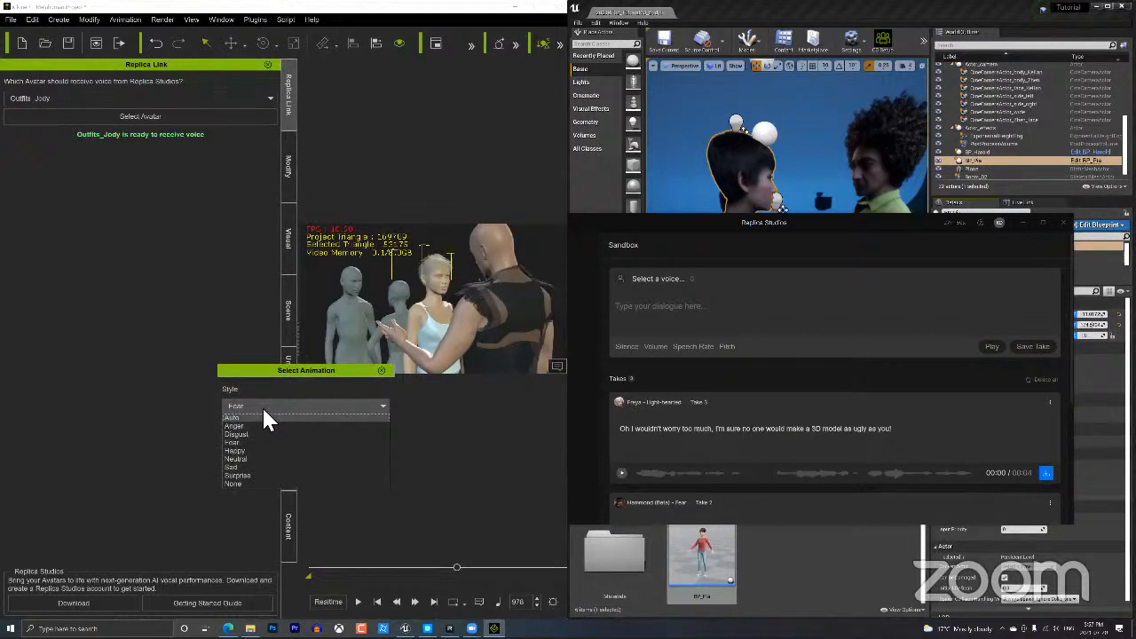
{"action": "left_click", "coordinate": [241, 457]}
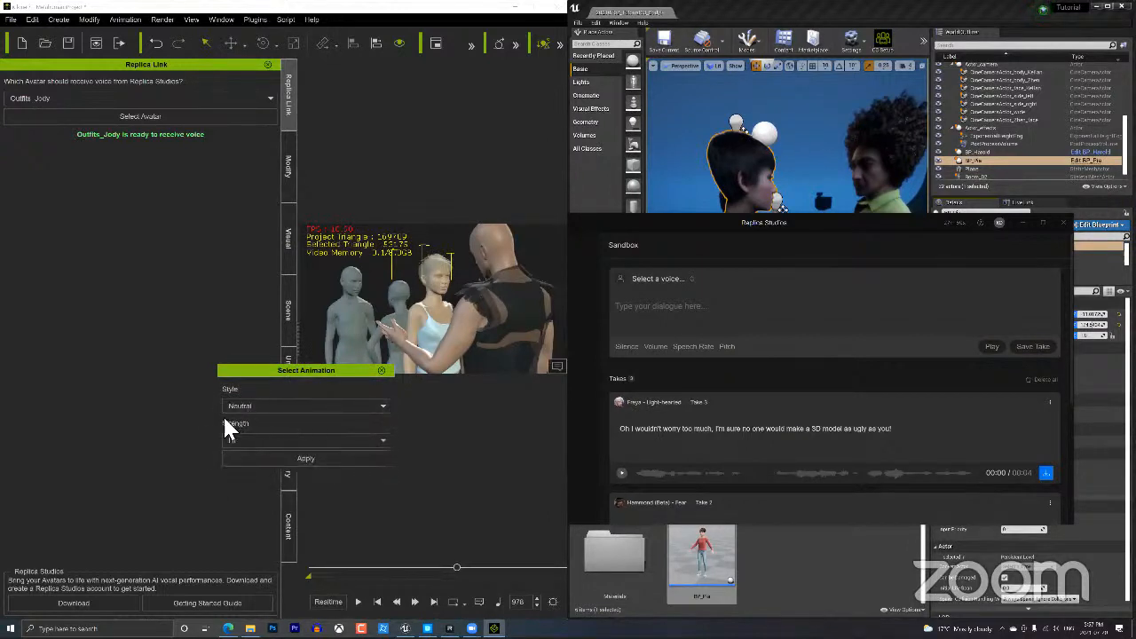
{"action": "left_click", "coordinate": [252, 437]}
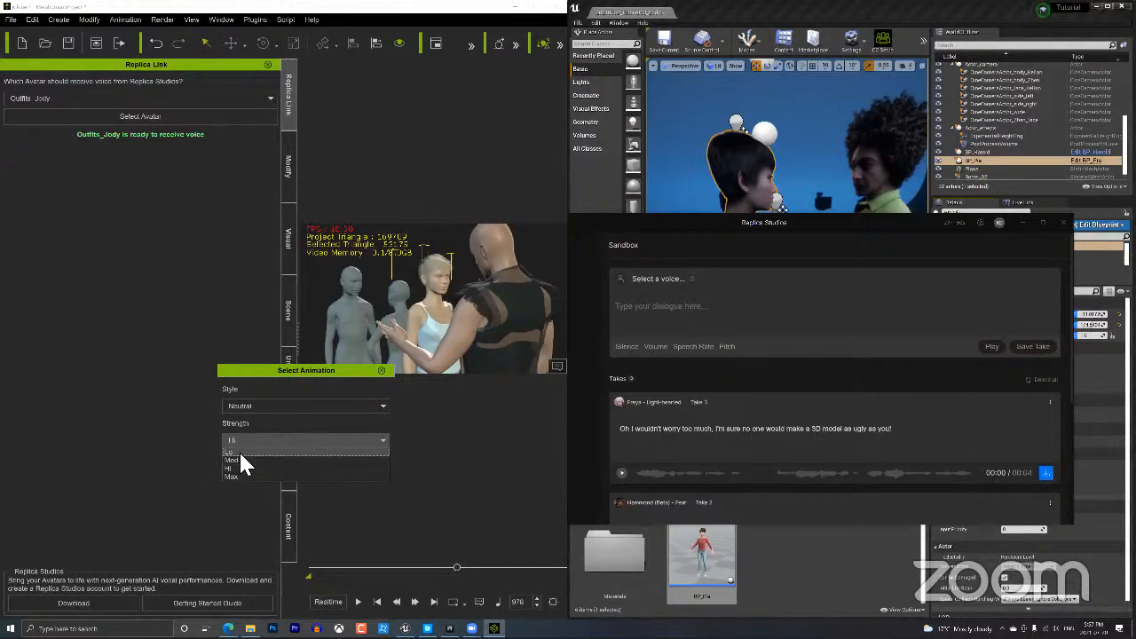
{"action": "left_click", "coordinate": [238, 450]}
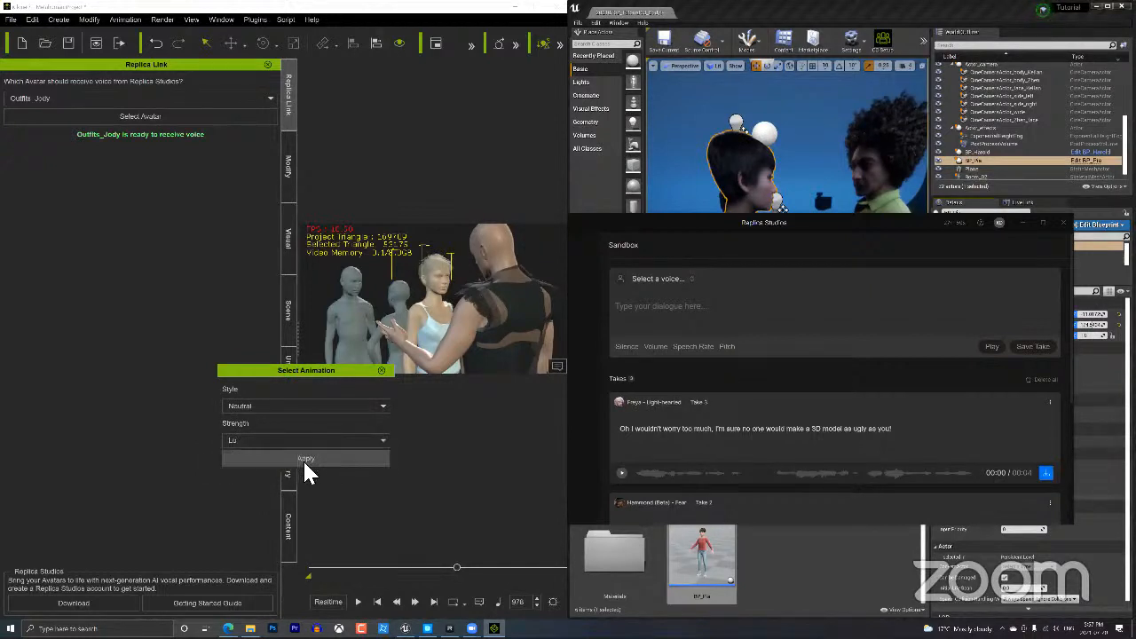
{"action": "left_click", "coordinate": [304, 458]}
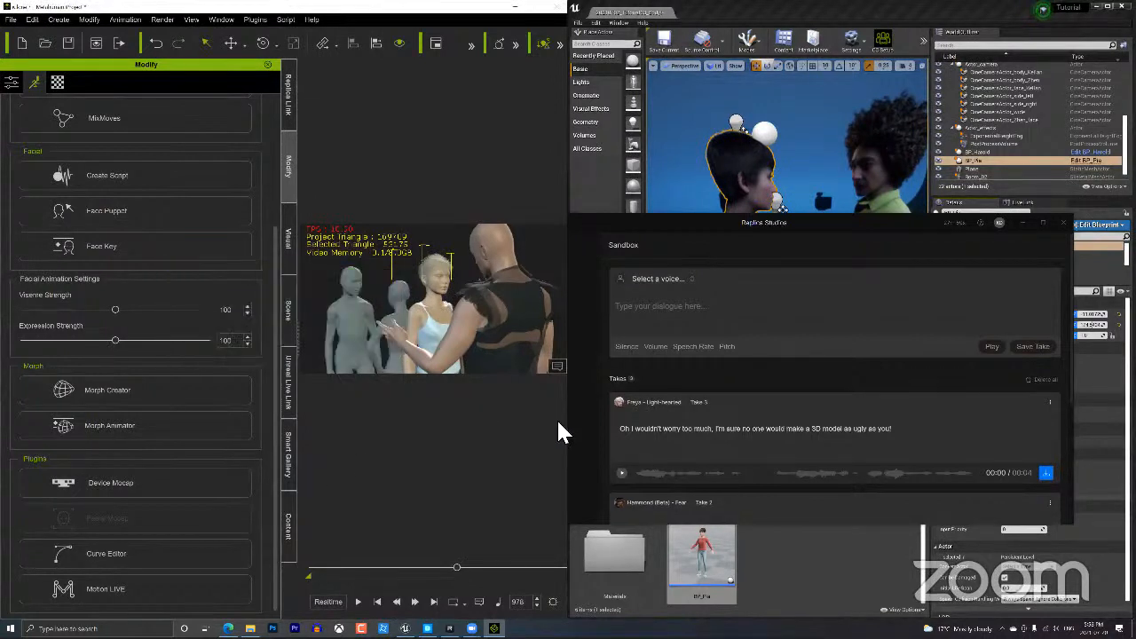
Close Replica Studios and briefly play the voiced animation to preview the lip-sync.
{"action": "left_click", "coordinate": [1061, 229]}
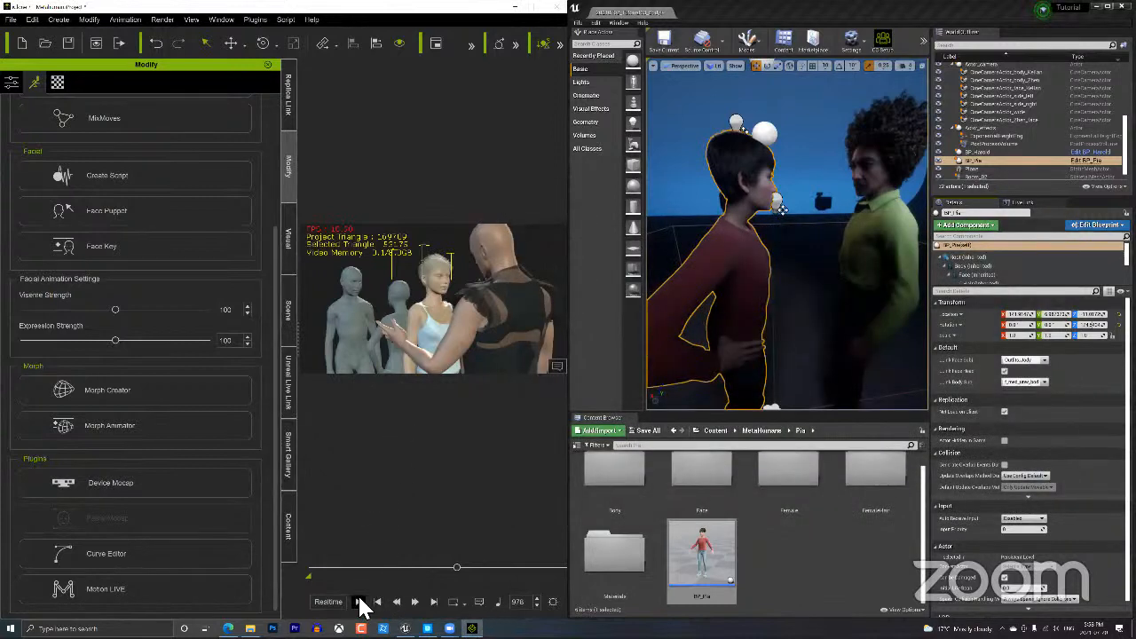
{"action": "left_click", "coordinate": [359, 603]}
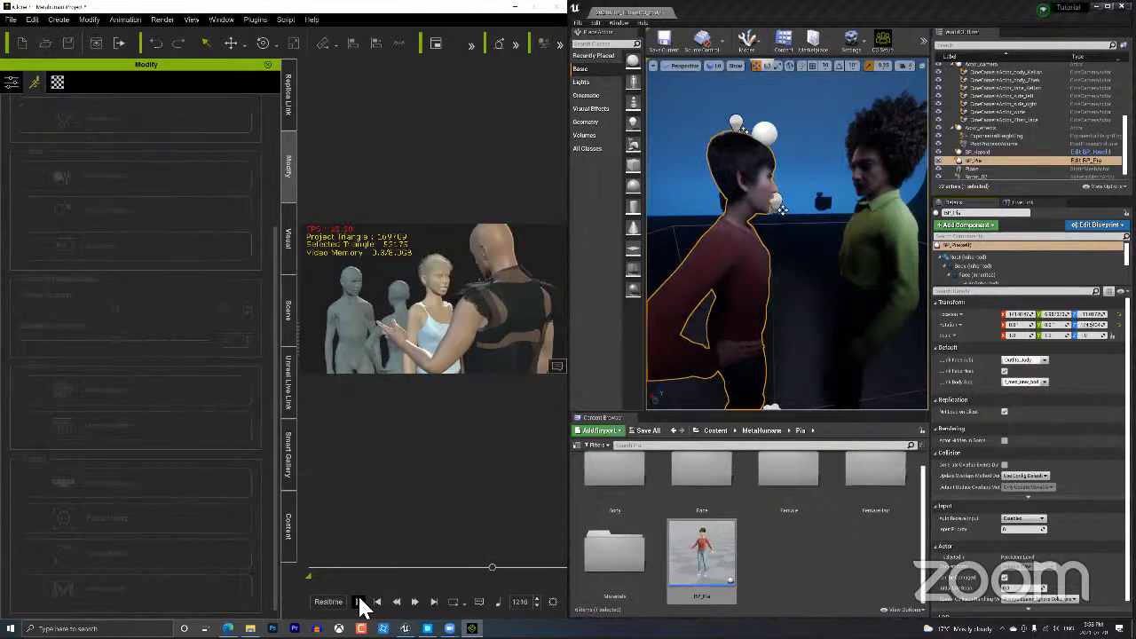
{"action": "left_click", "coordinate": [360, 602]}
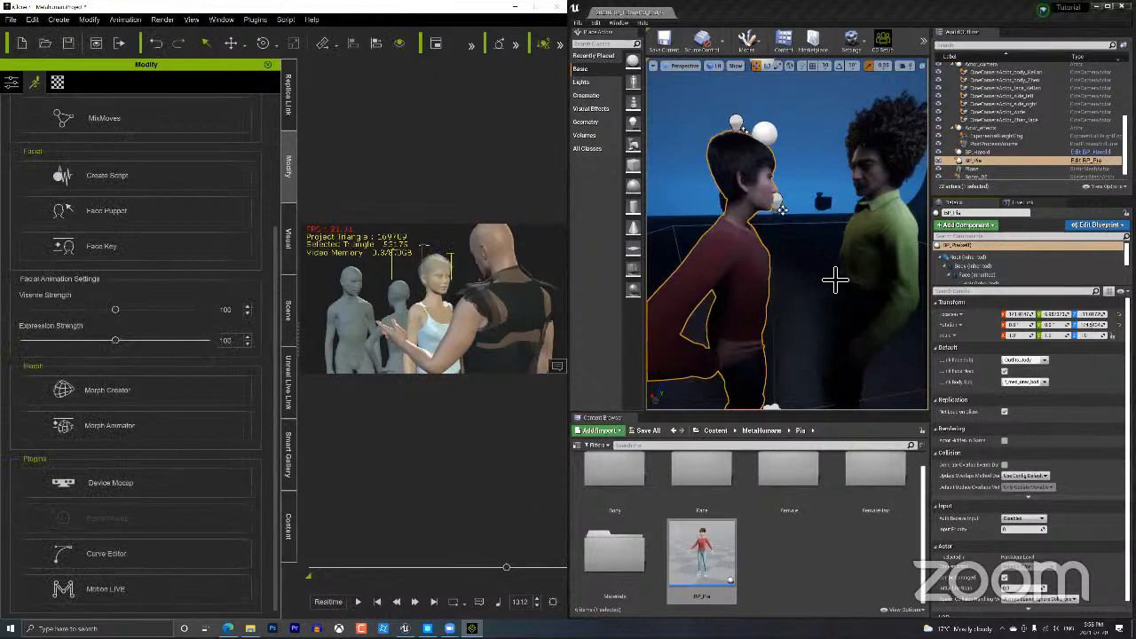
Orbit the Unreal camera around to view Pia from the front.
{"action": "left_click_drag", "start_coordinate": [784, 303], "coordinate": [735, 299], "text": "alt"}
{"action": "left_click_drag", "start_coordinate": [837, 293], "coordinate": [767, 314], "text": "alt"}
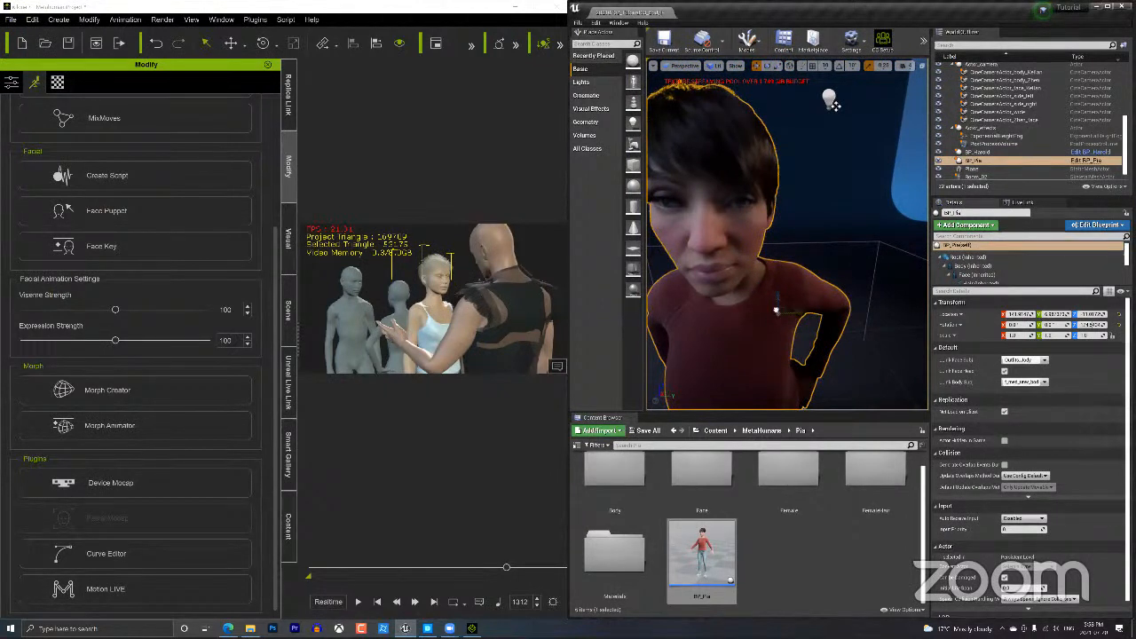
{"action": "key", "text": "ctrl+d"}
{"action": "left_click", "coordinate": [776, 310]}
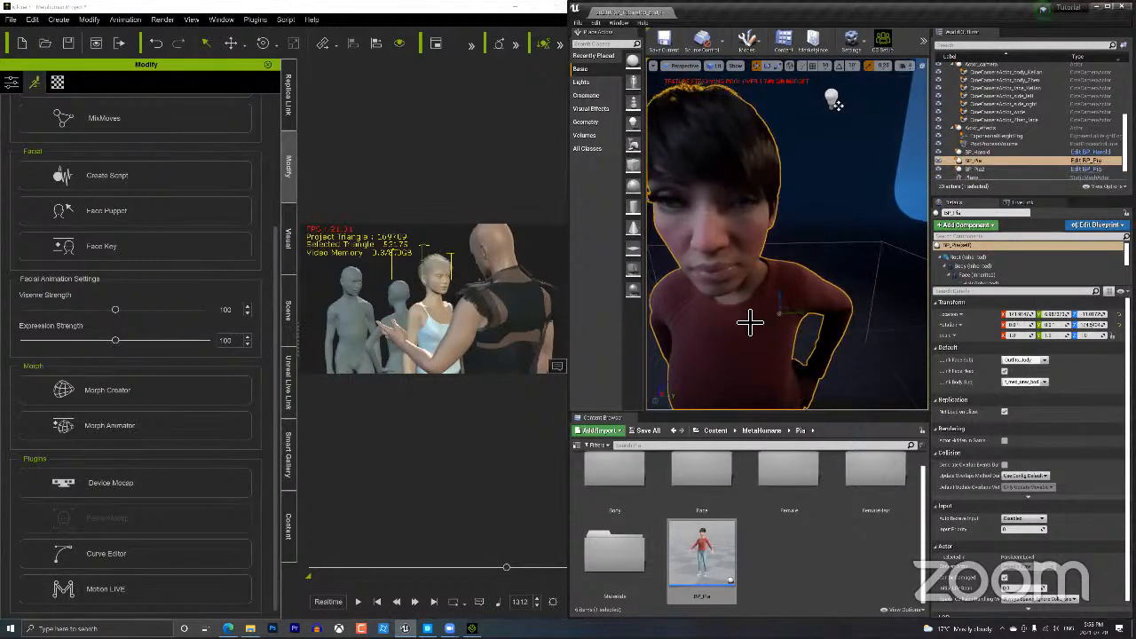
{"action": "mouse_move", "coordinate": [751, 322]}
{"action": "left_mouse_down"}
{"action": "mouse_move", "coordinate": [745, 306]}
{"action": "mouse_move", "coordinate": [747, 338]}
{"action": "left_mouse_up"}
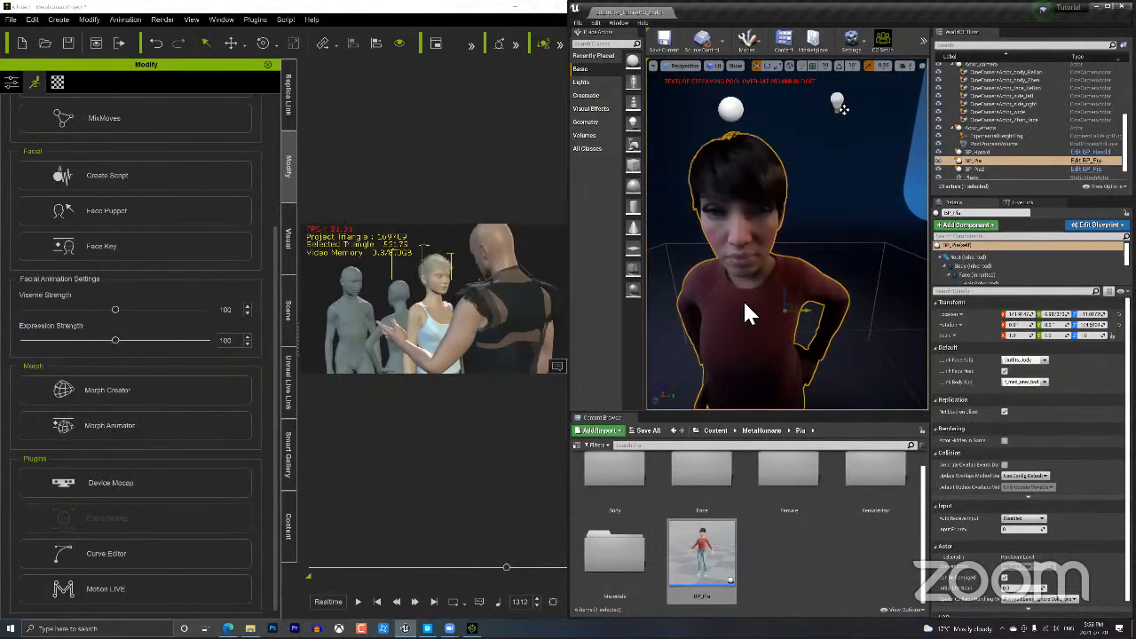
{"action": "left_click_drag", "start_coordinate": [840, 108], "coordinate": [838, 116]}
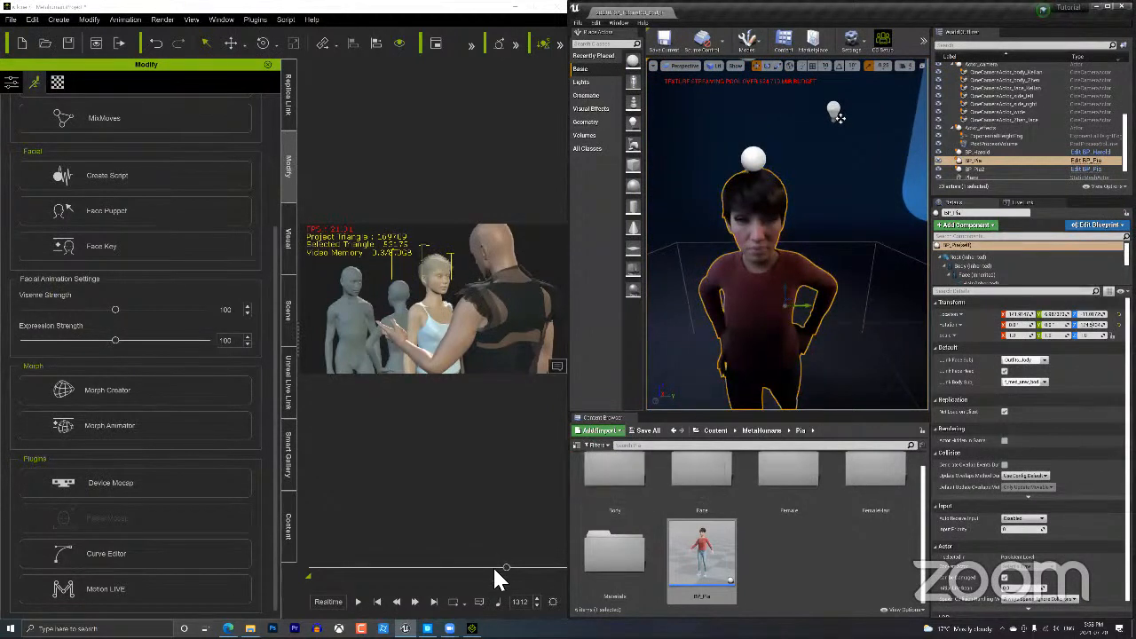
Rewind the iClone timeline to an earlier frame and play the animation again.
{"action": "left_click_drag", "start_coordinate": [507, 567], "coordinate": [410, 563]}
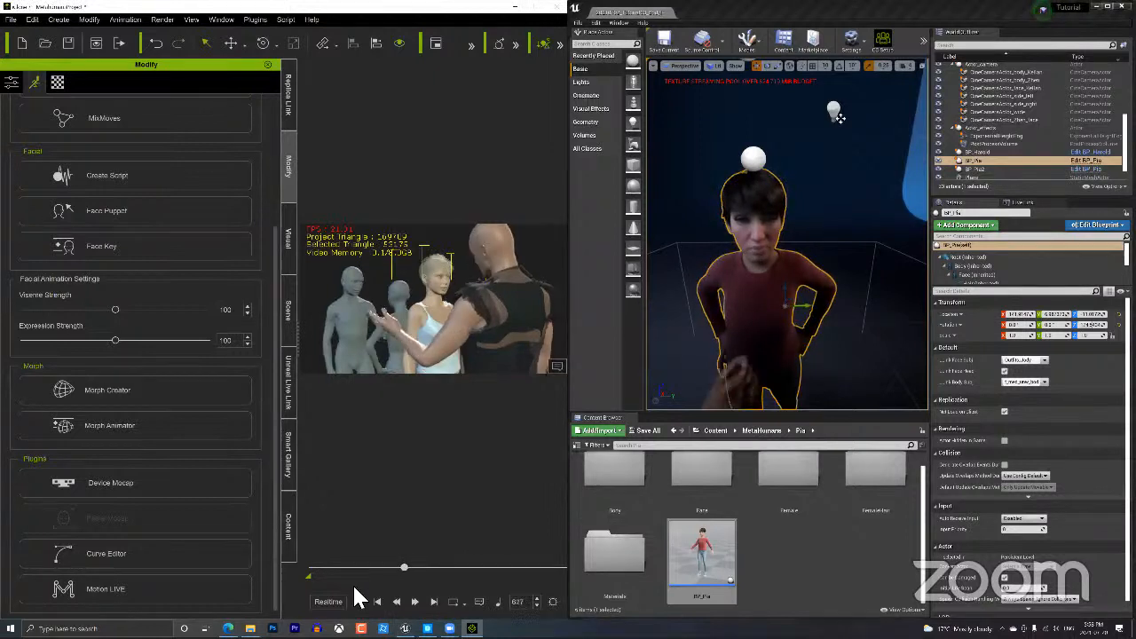
{"action": "left_click", "coordinate": [358, 601]}
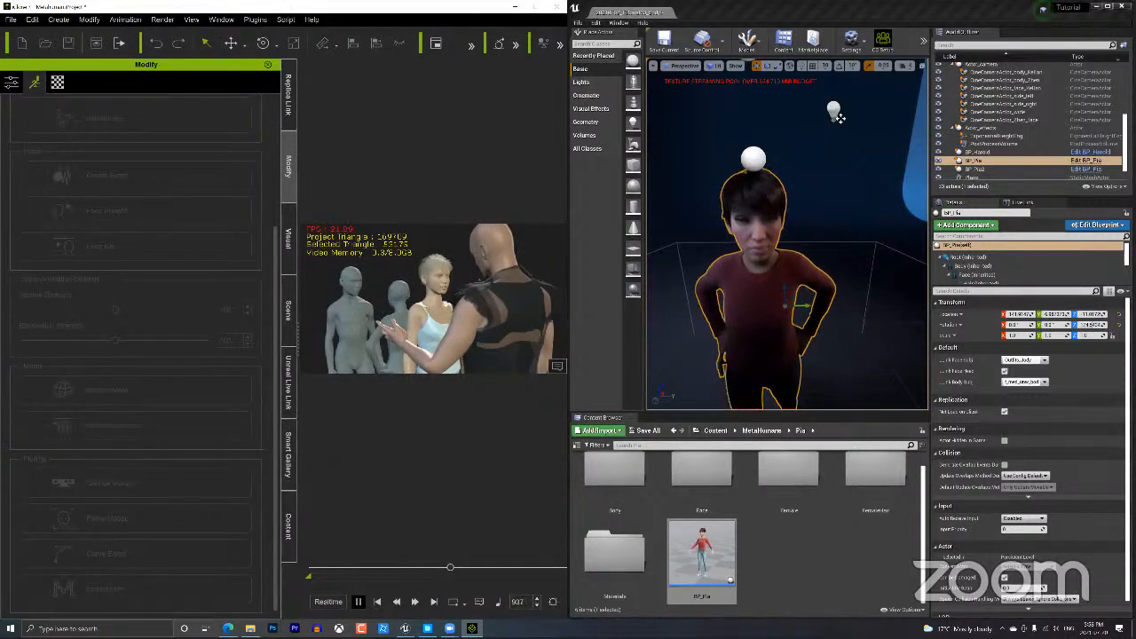
{"action": "left_click", "coordinate": [358, 601]}
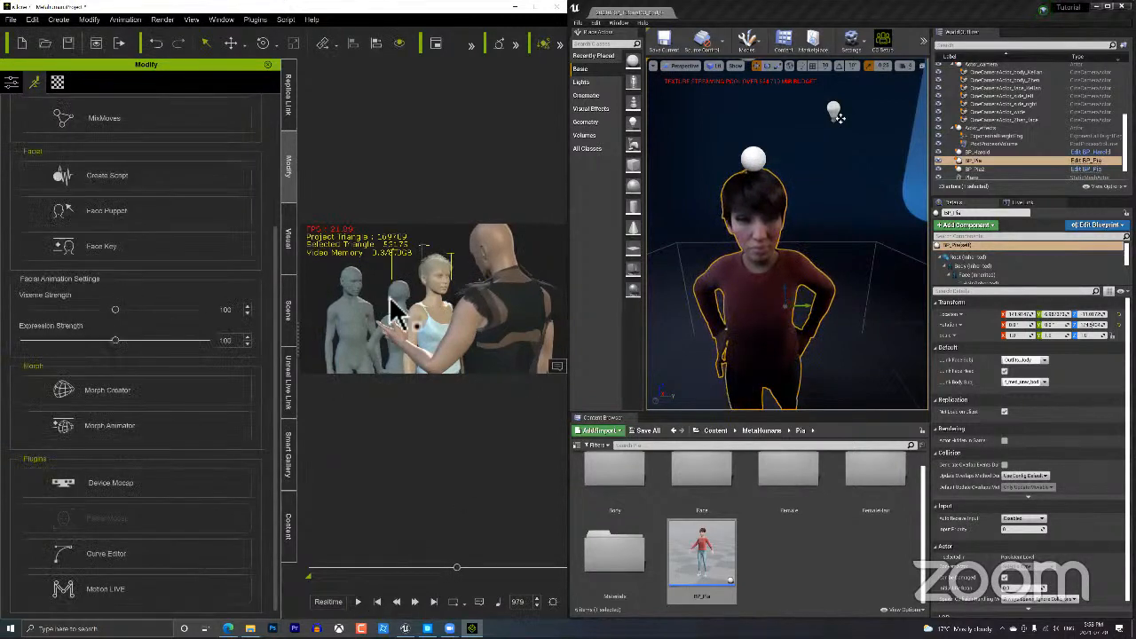
{"action": "left_click_drag", "start_coordinate": [273, 246], "coordinate": [261, 63]}
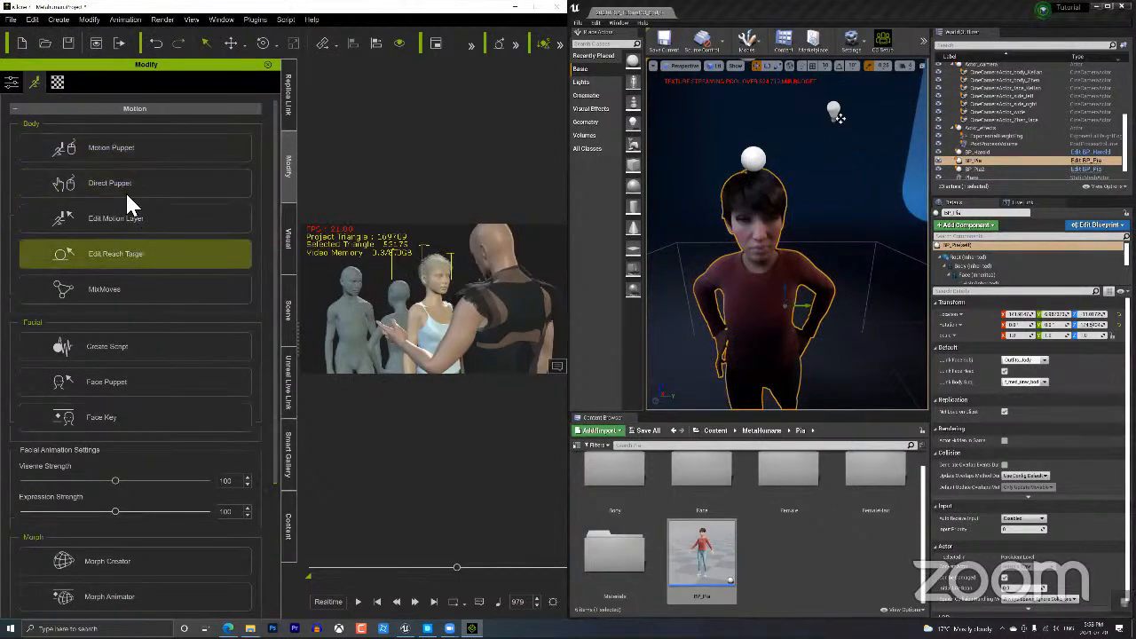
Open Face Puppet off the Unreal view, try the 01A and 01B ExPlus profiles, and preview.
{"action": "left_click", "coordinate": [124, 377]}
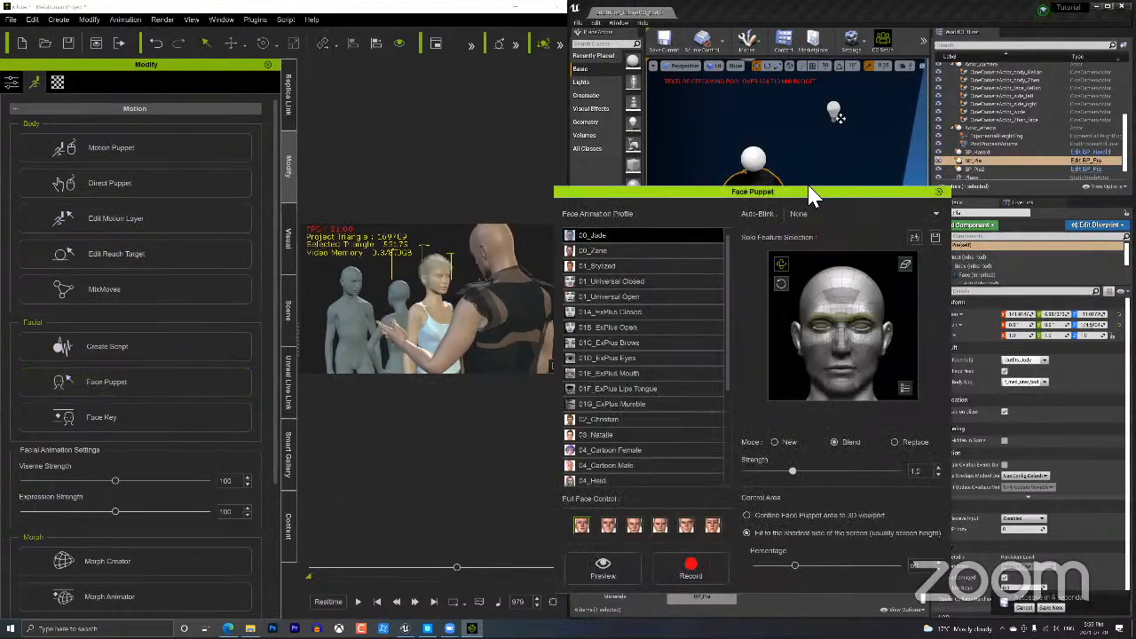
{"action": "left_click_drag", "start_coordinate": [819, 191], "coordinate": [715, 175]}
{"action": "mouse_move", "coordinate": [429, 116]}
{"action": "left_mouse_down"}
{"action": "mouse_move", "coordinate": [438, 95]}
{"action": "mouse_move", "coordinate": [434, 108]}
{"action": "left_mouse_up"}
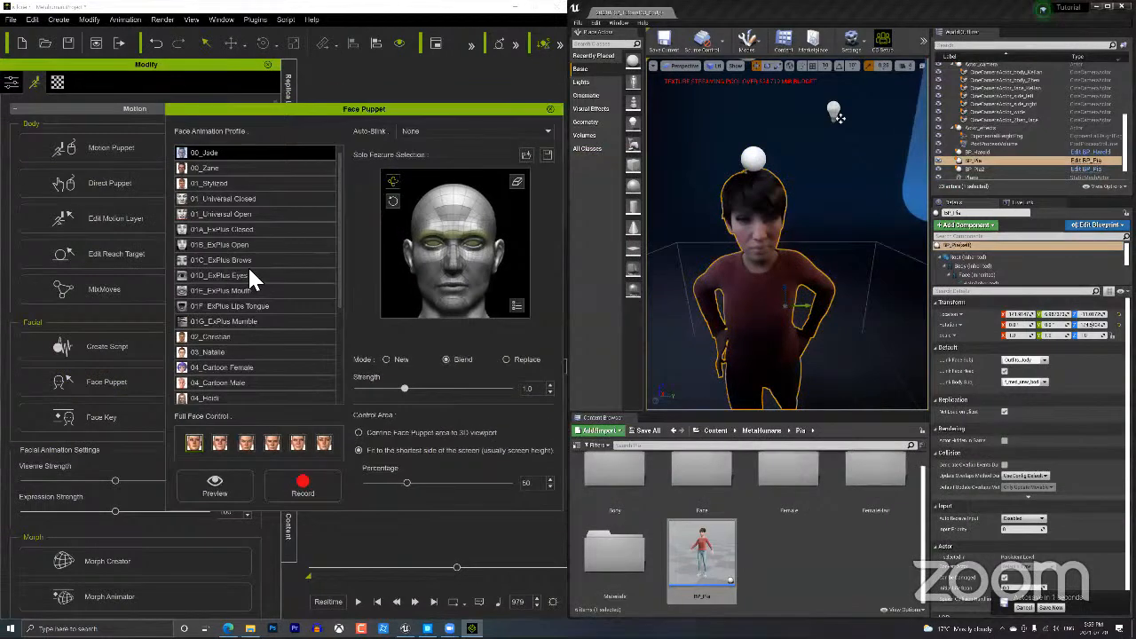
{"action": "left_click", "coordinate": [228, 228]}
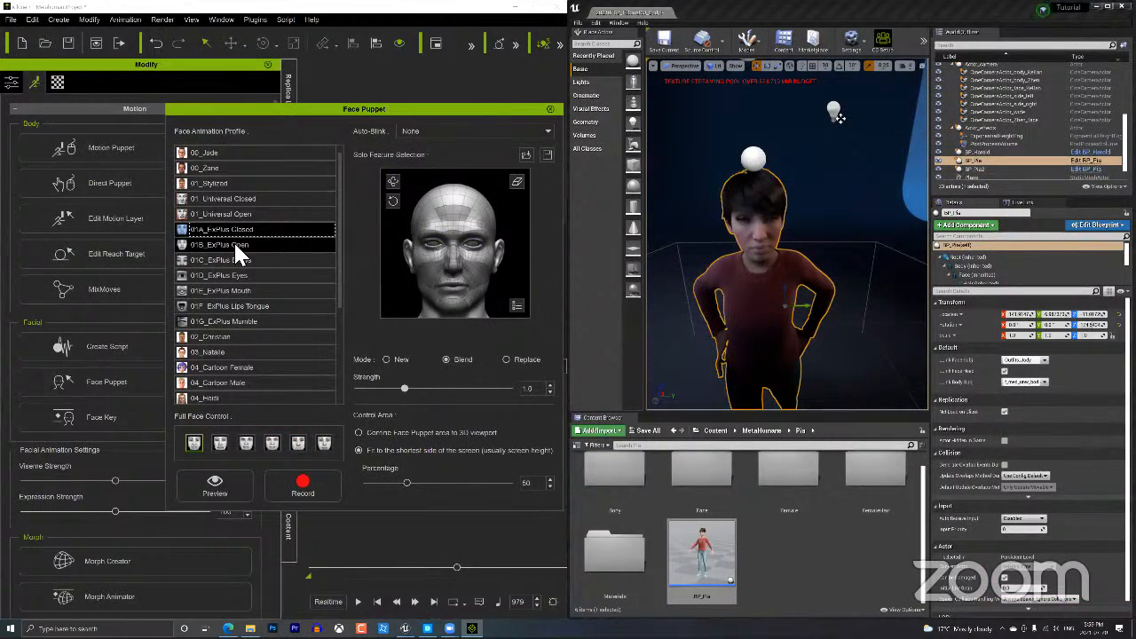
{"action": "left_click", "coordinate": [219, 485]}
{"action": "key", "text": "Down"}
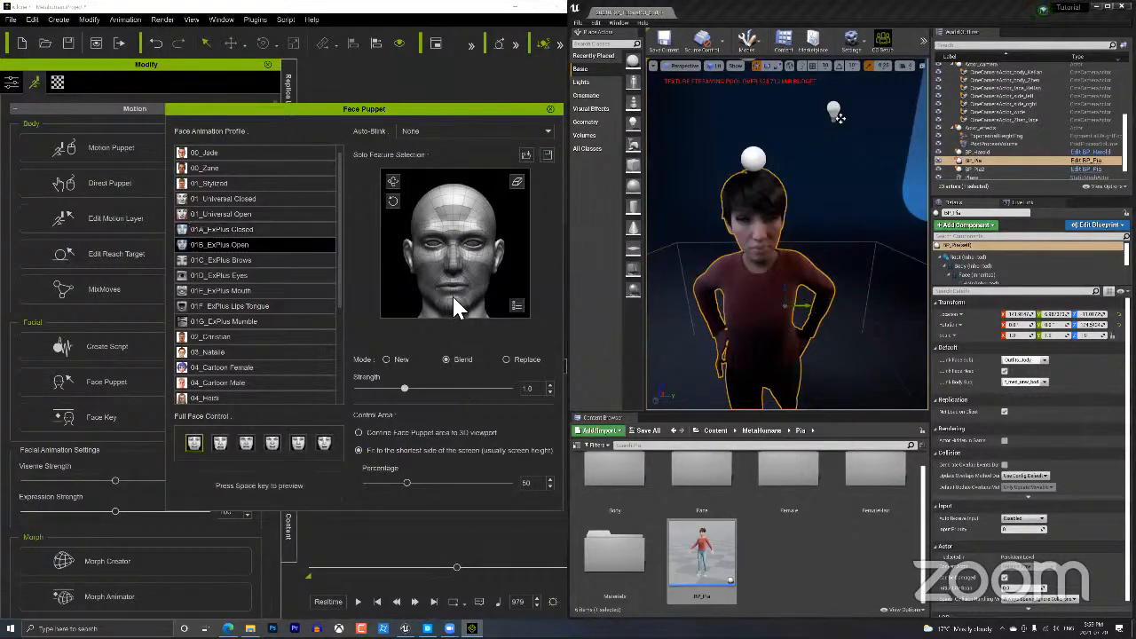
{"action": "key", "text": "space"}
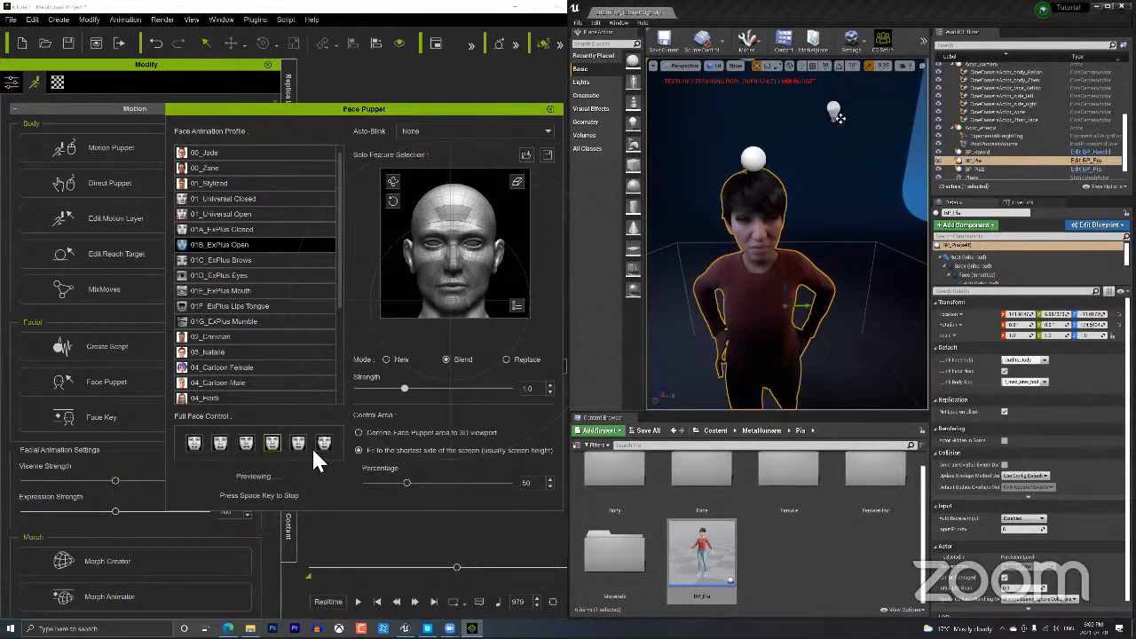
{"action": "key", "text": "space"}
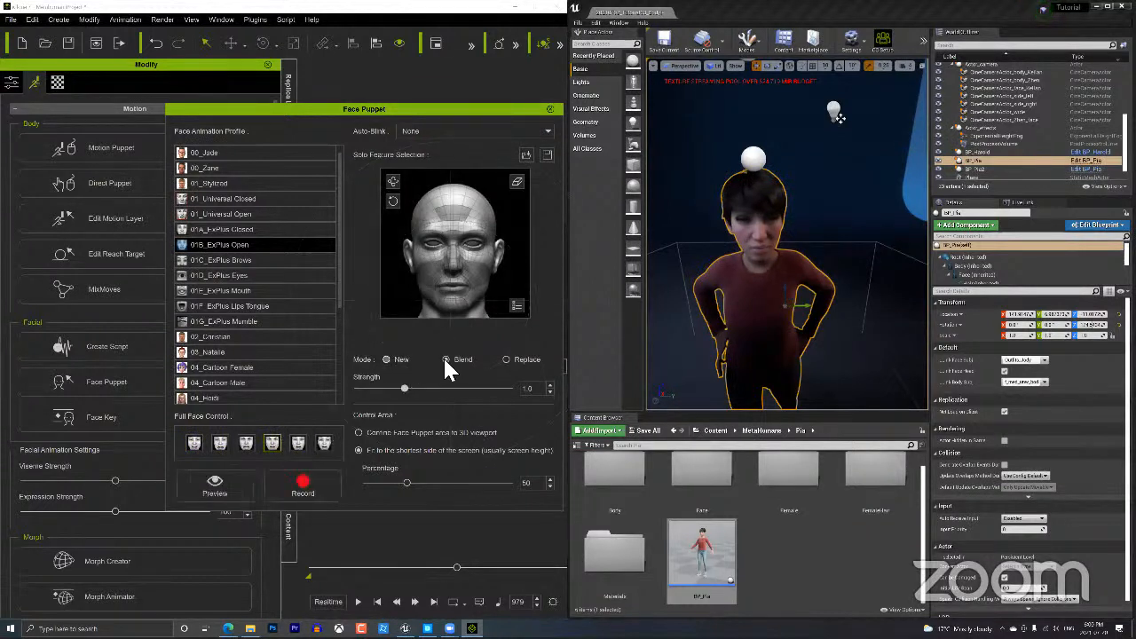
Set Blend mode and select forehead, nose bridge, eyes and right cheek regions, then preview.
{"action": "left_click", "coordinate": [446, 359]}
{"action": "left_click", "coordinate": [457, 213]}
{"action": "left_click", "coordinate": [454, 213]}
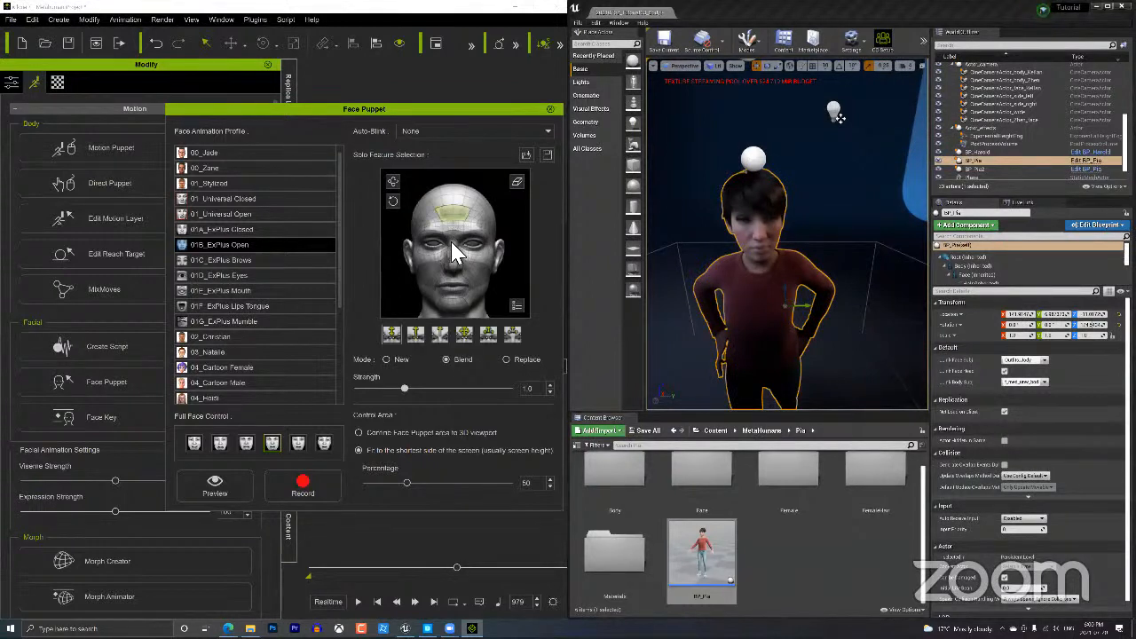
{"action": "left_click", "coordinate": [446, 244]}
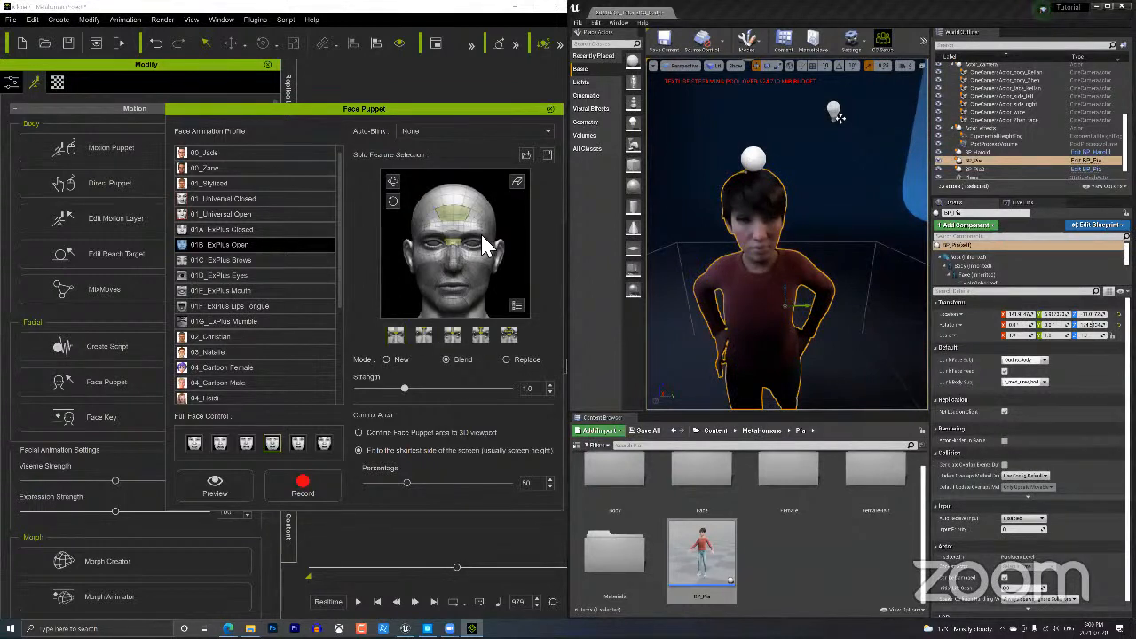
{"action": "left_click", "coordinate": [435, 239]}
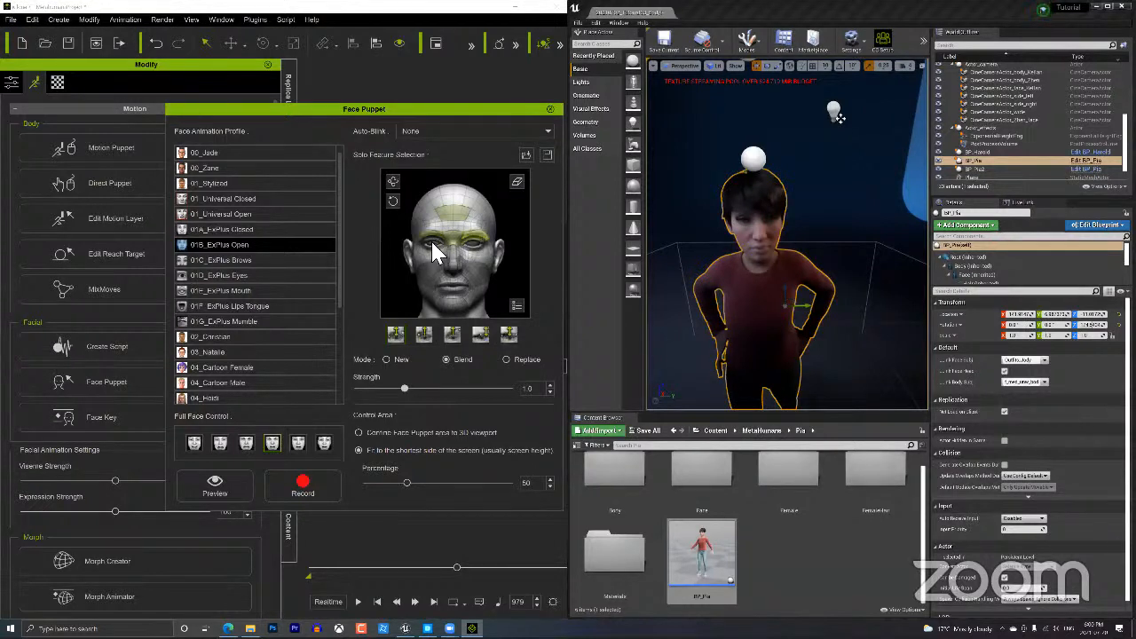
{"action": "left_click", "coordinate": [449, 247]}
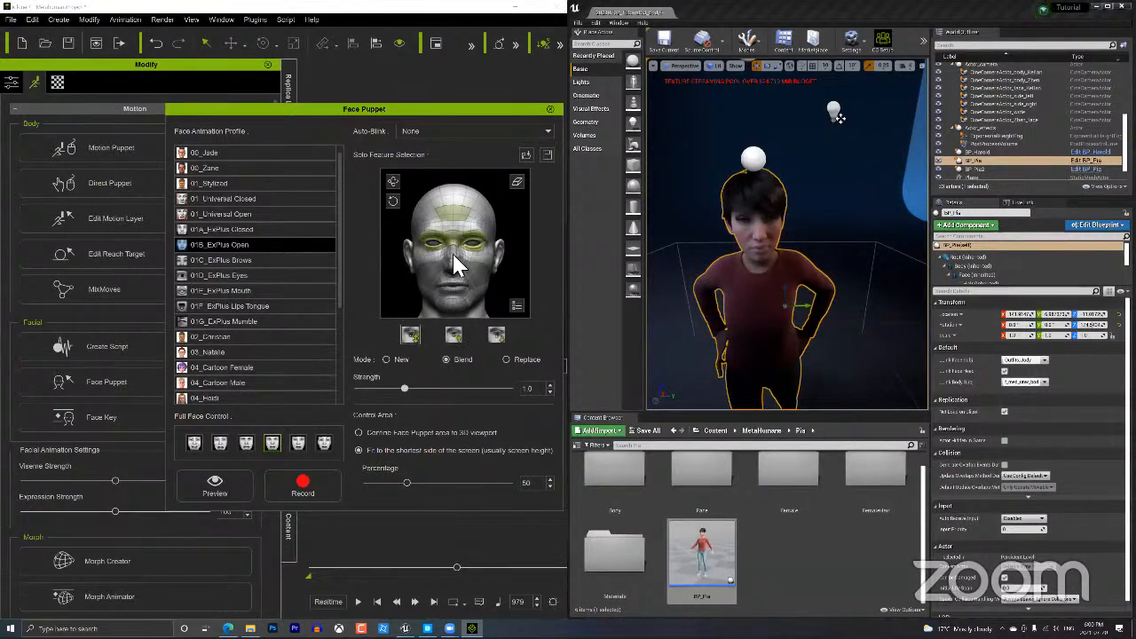
{"action": "left_click", "coordinate": [475, 268], "text": "ctrl"}
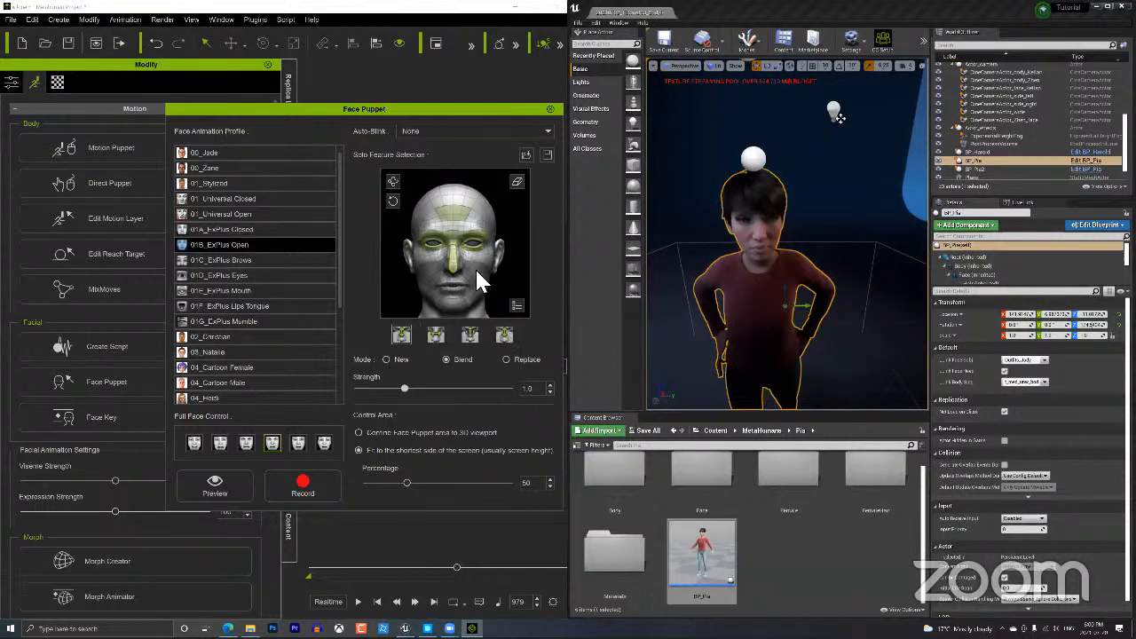
{"action": "left_click", "coordinate": [218, 482]}
{"action": "key", "text": "space"}
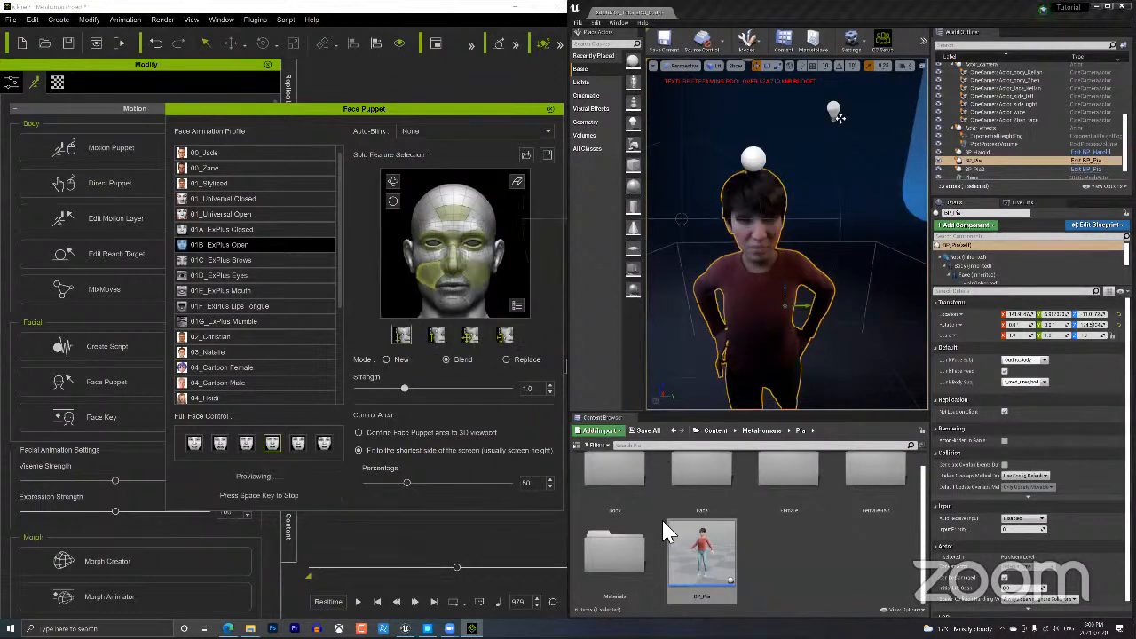
Switch to the 01A_ExPlus Closed profile with a full-face preset and preview it.
{"action": "left_click", "coordinate": [234, 223]}
{"action": "left_click", "coordinate": [228, 491]}
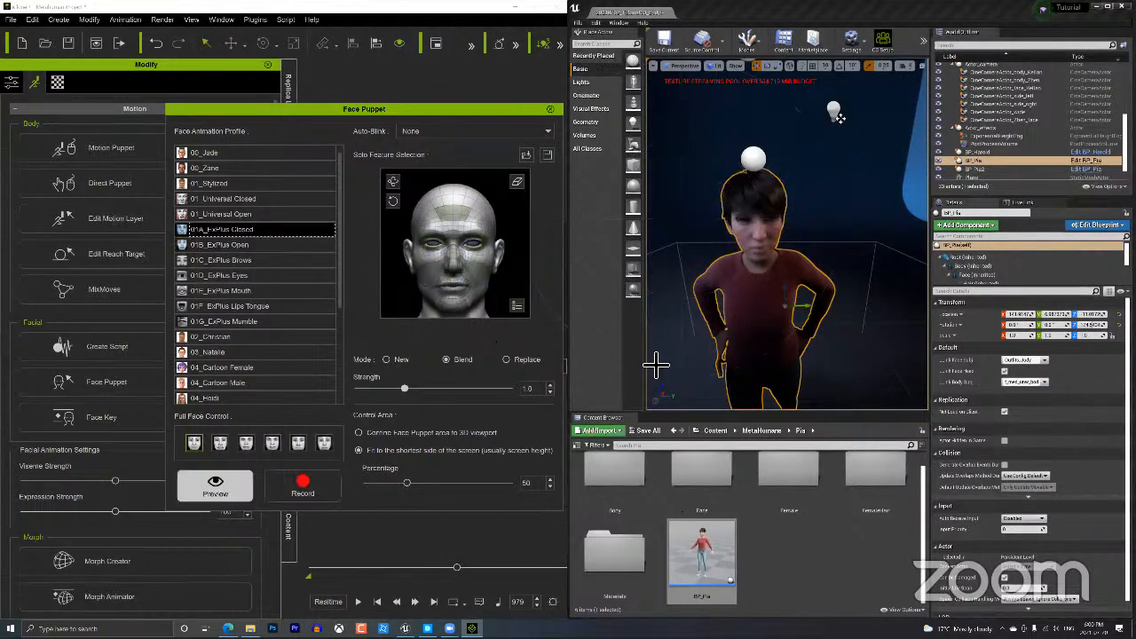
{"action": "key", "text": "space"}
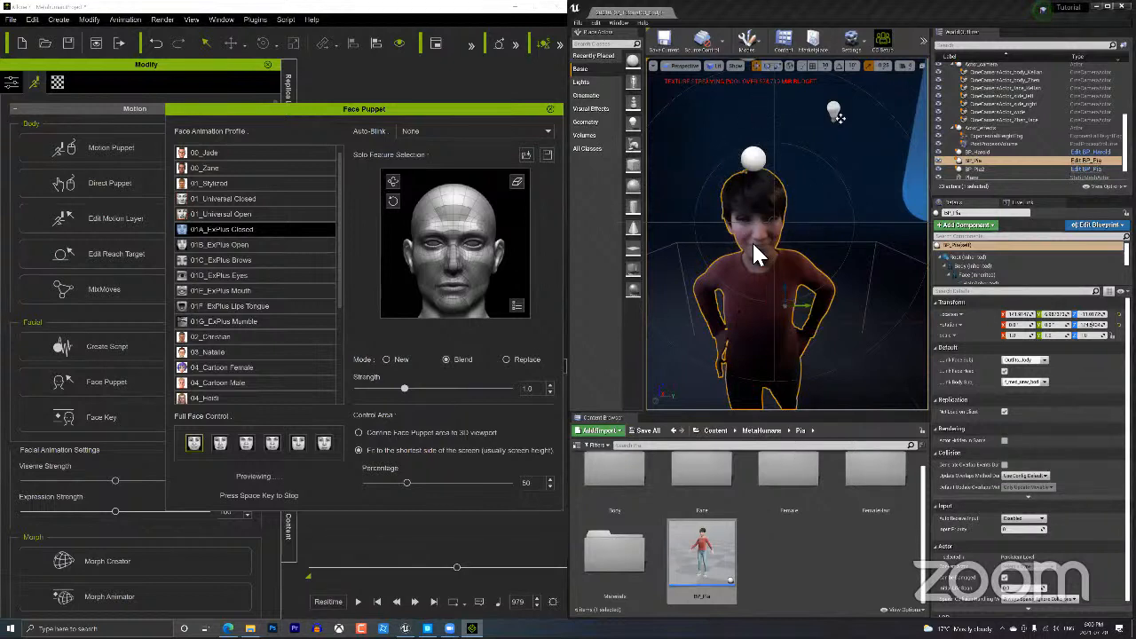
{"action": "key", "text": "space"}
{"action": "left_click", "coordinate": [276, 439]}
{"action": "left_click", "coordinate": [224, 476]}
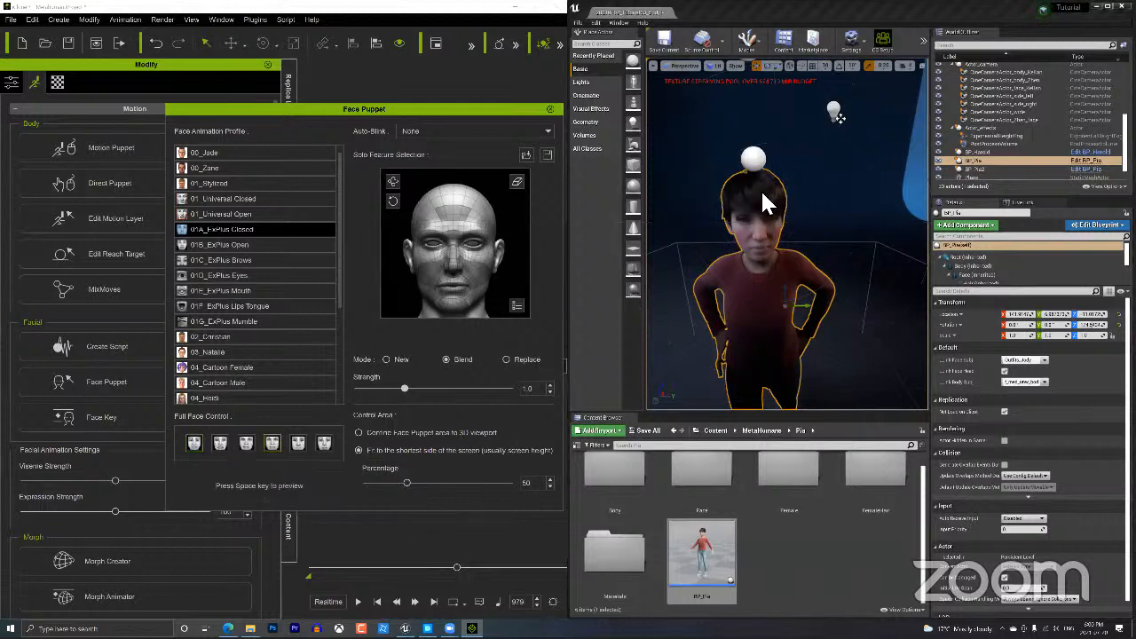
{"action": "key", "text": "space"}
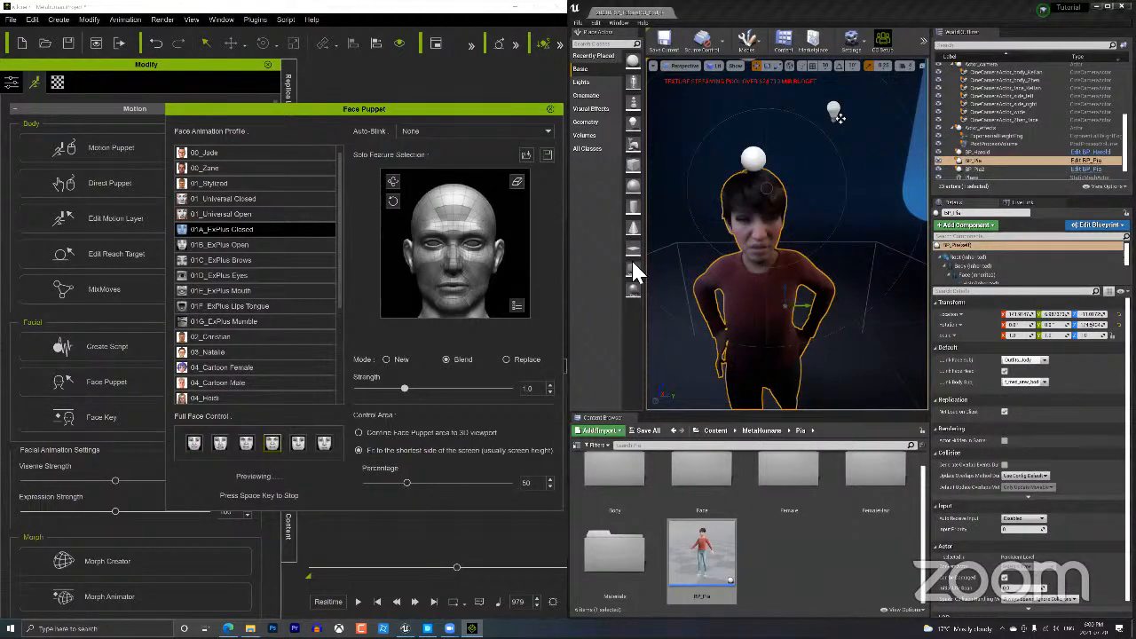
{"action": "key", "text": "space"}
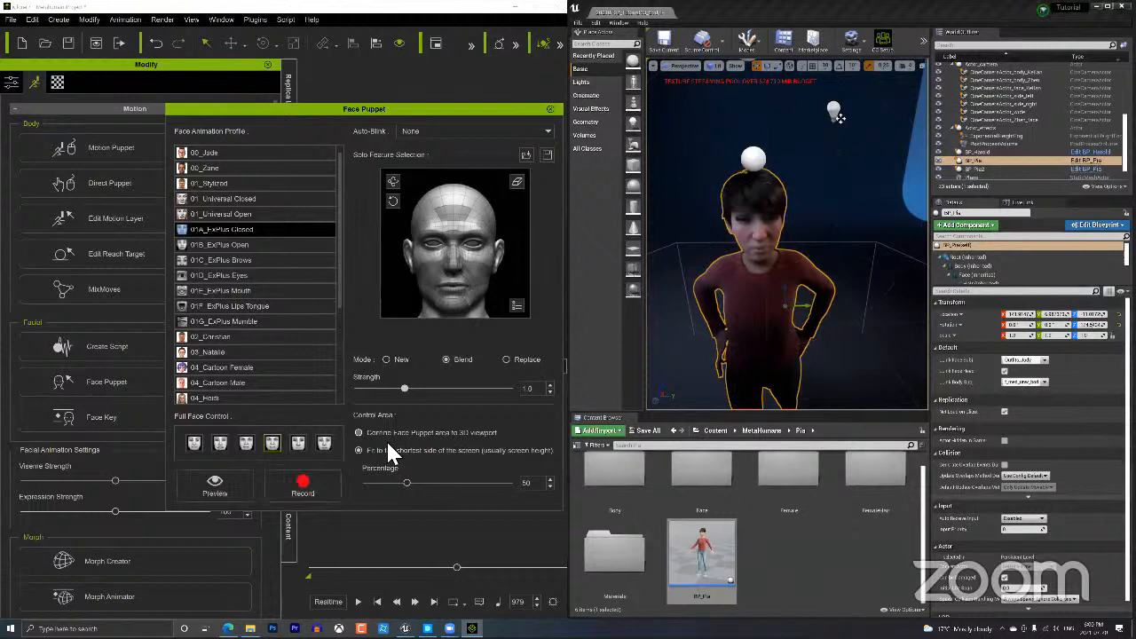
Record the face puppet performance, stopping at frame 1410.
{"action": "left_click", "coordinate": [303, 487]}
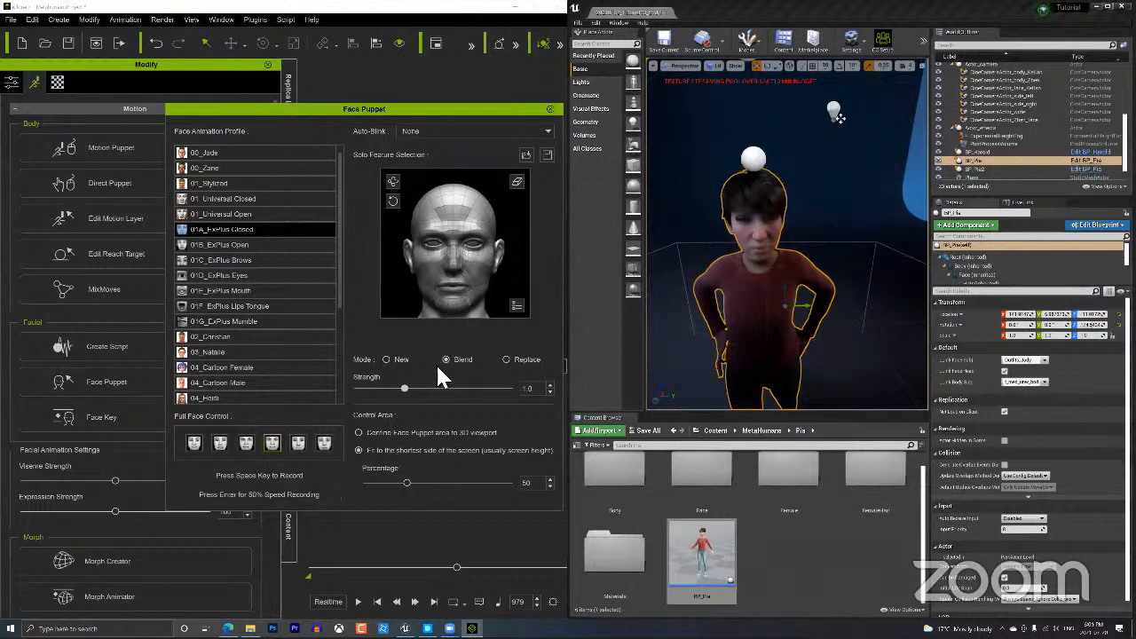
{"action": "key", "text": "space"}
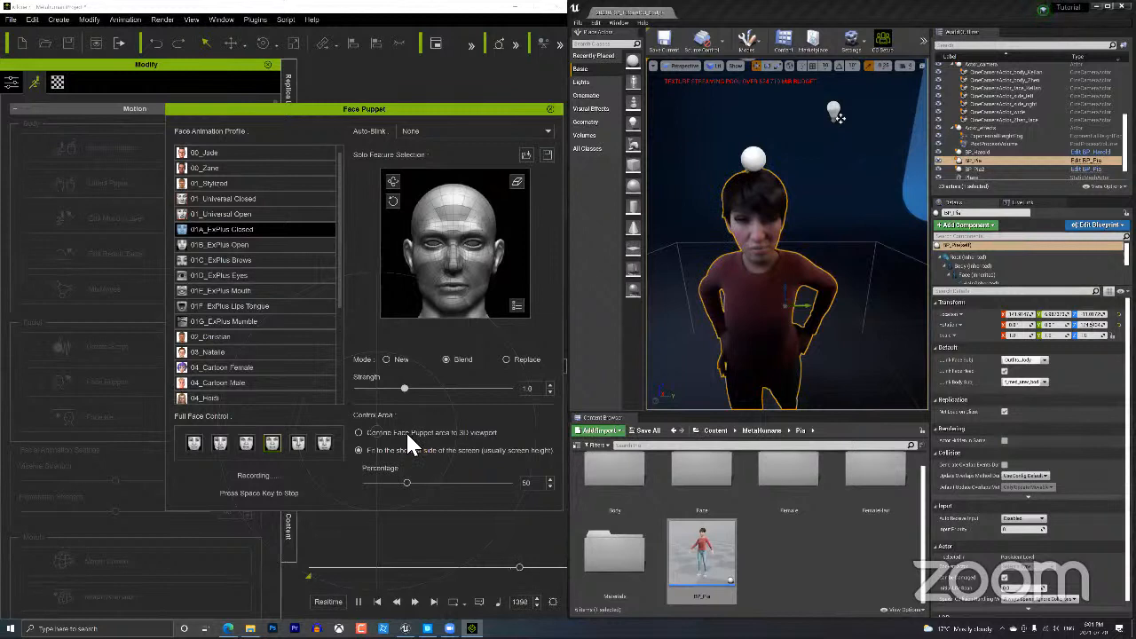
{"action": "key", "text": "space"}
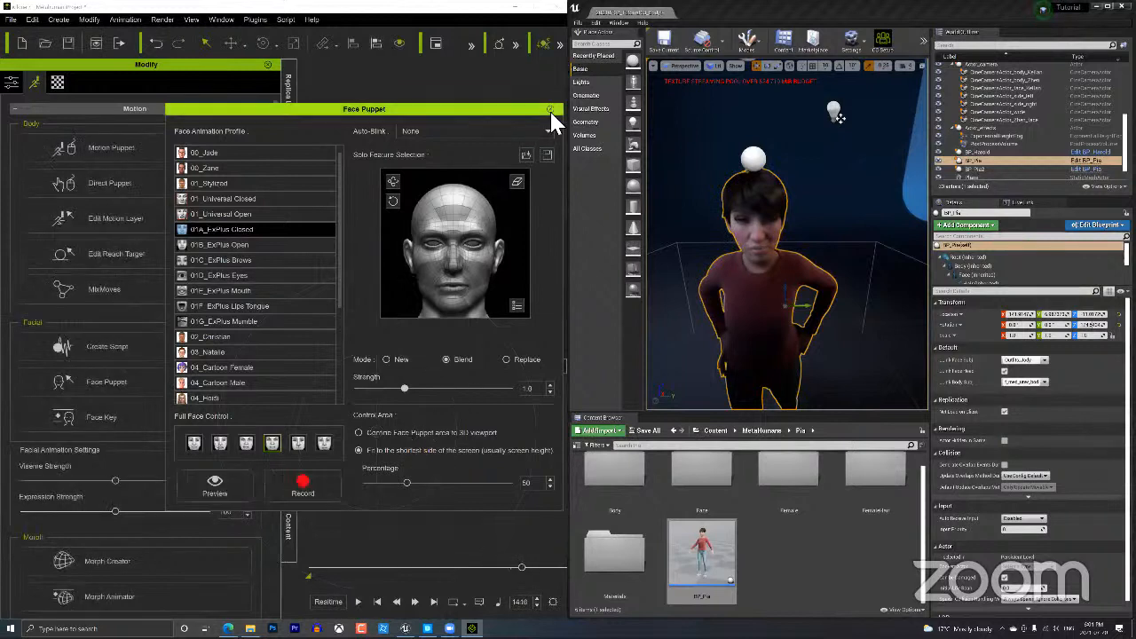
Close Face Puppet, rewind the timeline, and play the recorded face take, pausing at frame 1381.
{"action": "left_click", "coordinate": [550, 109]}
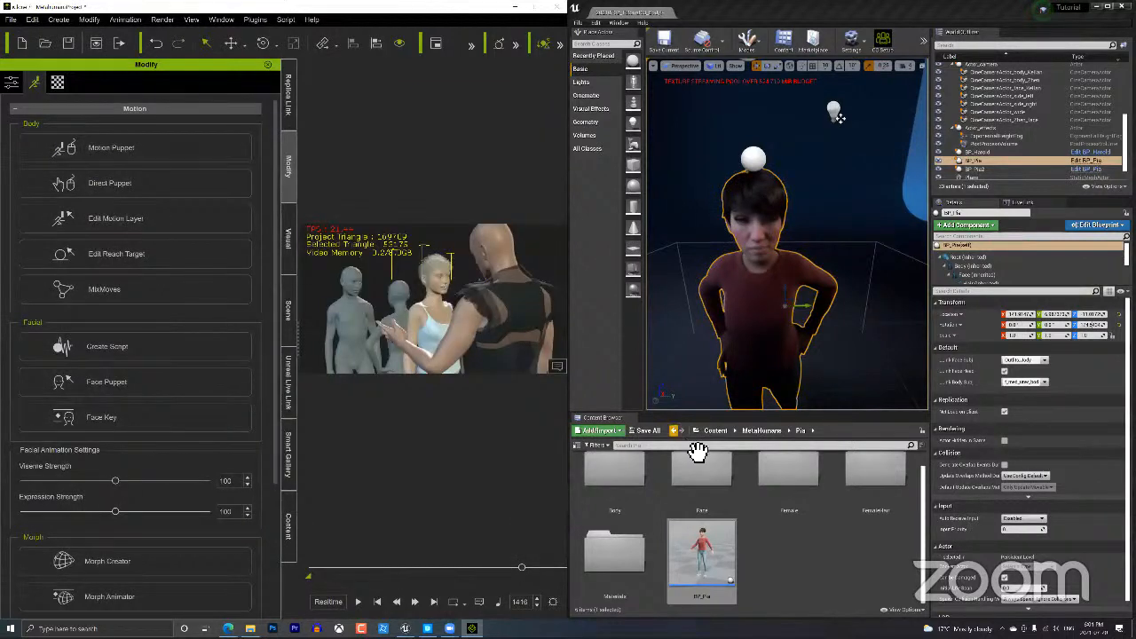
{"action": "left_click", "coordinate": [515, 566]}
{"action": "left_click", "coordinate": [411, 566]}
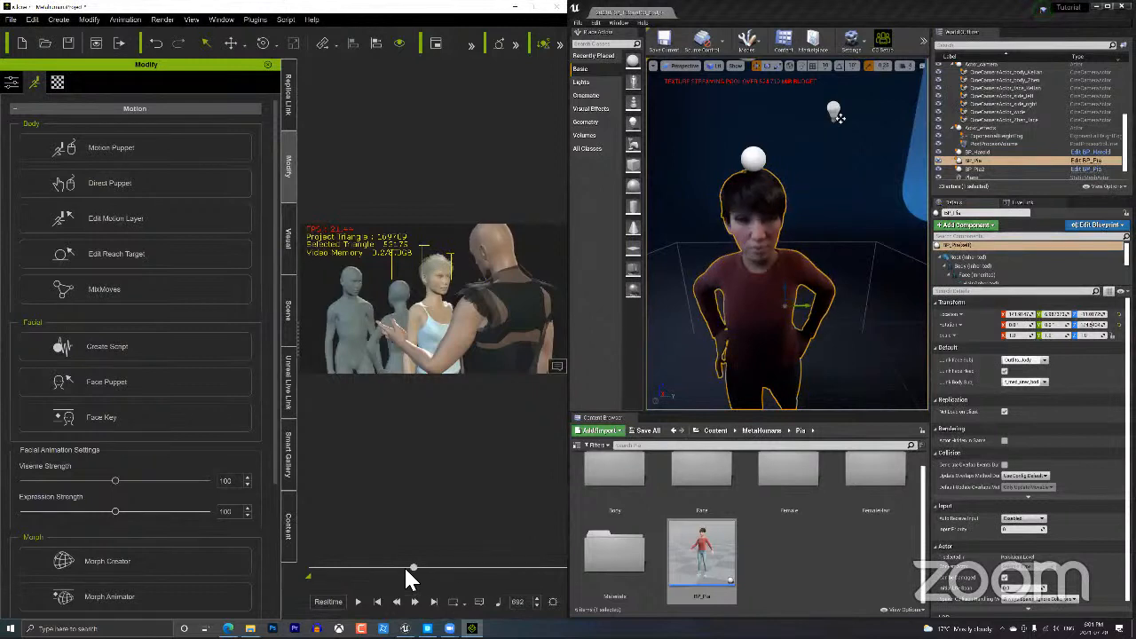
{"action": "key", "text": "space"}
{"action": "left_click", "coordinate": [358, 602]}
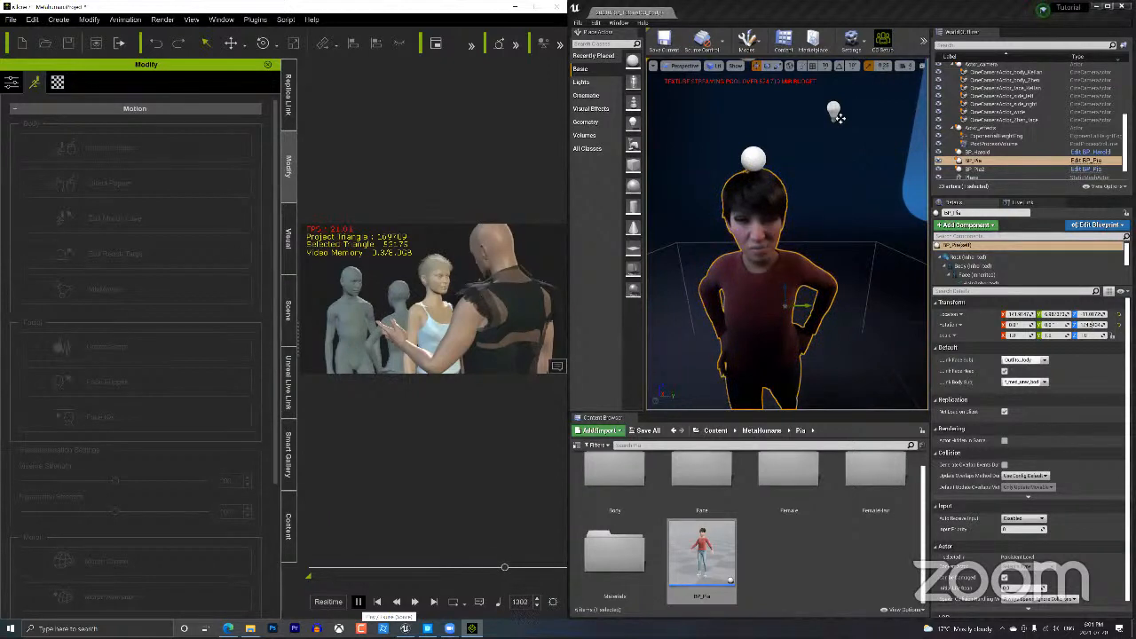
{"action": "left_click", "coordinate": [359, 602]}
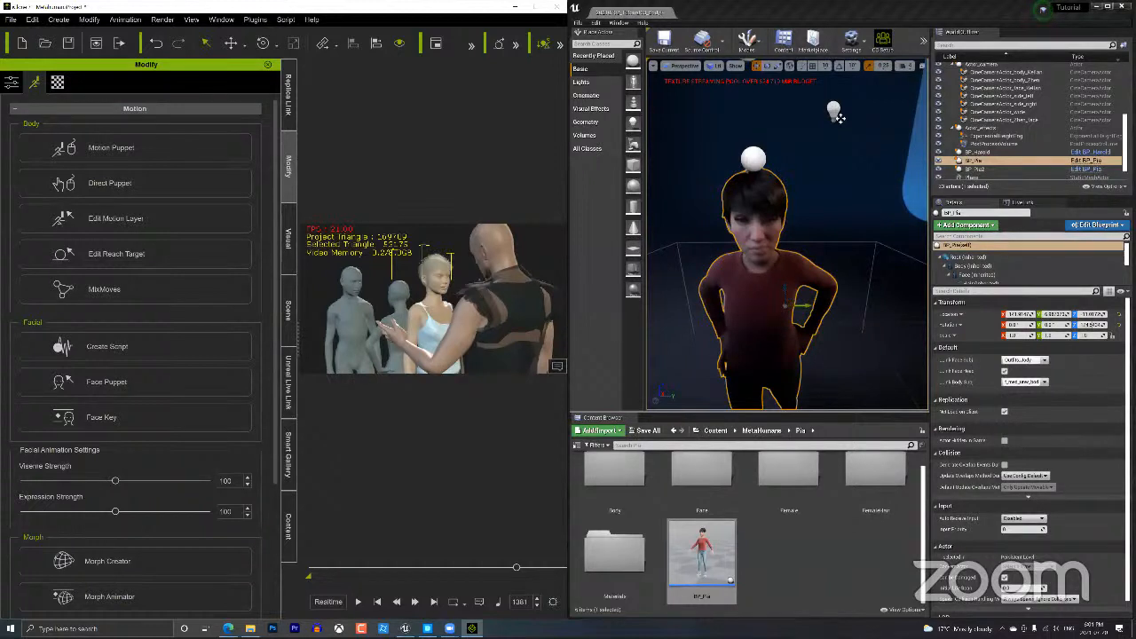
Fly the Unreal camera close to Pia and the curly-haired MetaHuman, then unsnap the editor window.
{"action": "scroll", "coordinate": [725, 323], "scroll_direction": "up", "scroll_amount": 3}
{"action": "scroll", "coordinate": [725, 323], "scroll_direction": "down", "scroll_amount": 8}
{"action": "scroll", "coordinate": [773, 186], "scroll_direction": "down", "scroll_amount": 1}
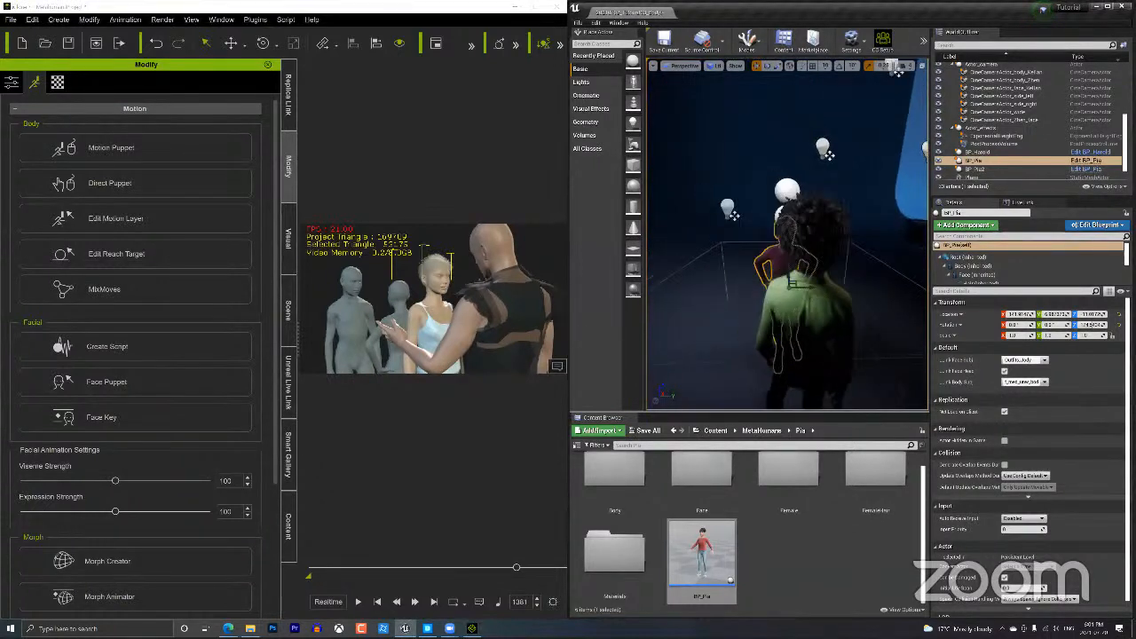
{"action": "mouse_move", "coordinate": [772, 186]}
{"action": "right_mouse_down"}
{"action": "mouse_move", "coordinate": [737, 178]}
{"action": "mouse_move", "coordinate": [767, 187]}
{"action": "right_mouse_up"}
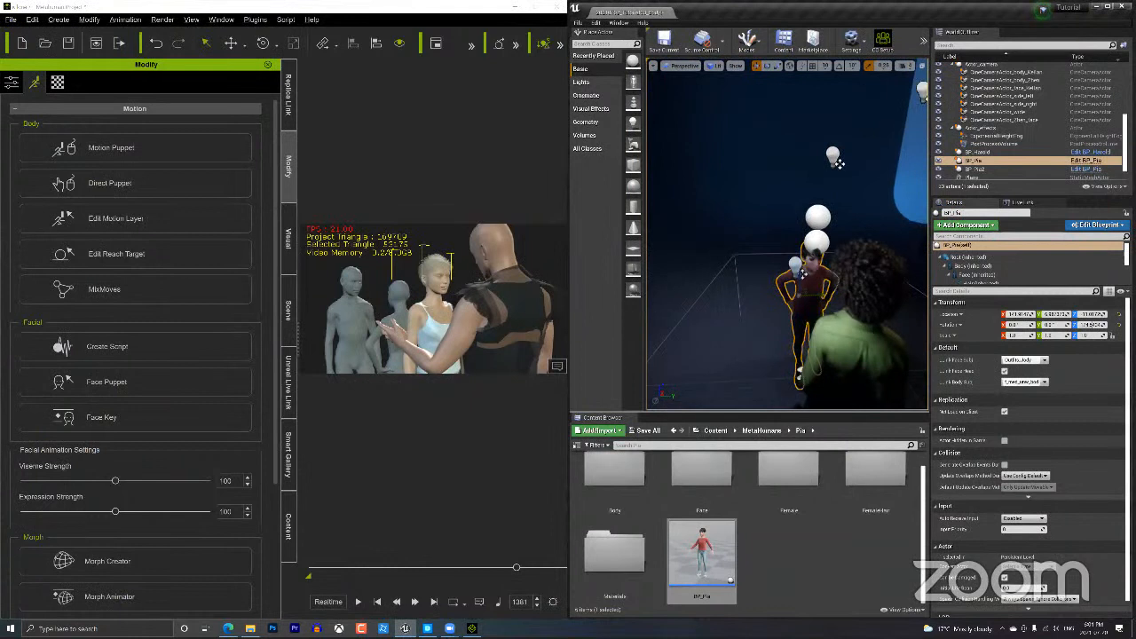
{"action": "mouse_move", "coordinate": [765, 284]}
{"action": "middle_mouse_down"}
{"action": "mouse_move", "coordinate": [759, 338]}
{"action": "mouse_move", "coordinate": [747, 306]}
{"action": "mouse_move", "coordinate": [764, 309]}
{"action": "middle_mouse_up"}
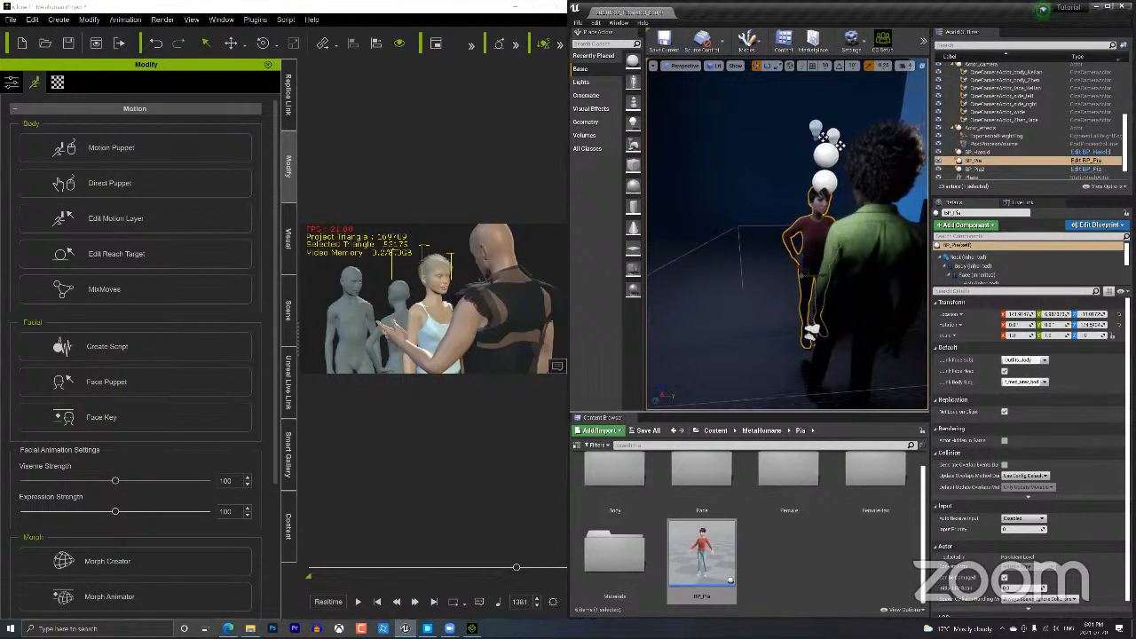
{"action": "right_click_drag", "start_coordinate": [781, 319], "coordinate": [825, 305]}
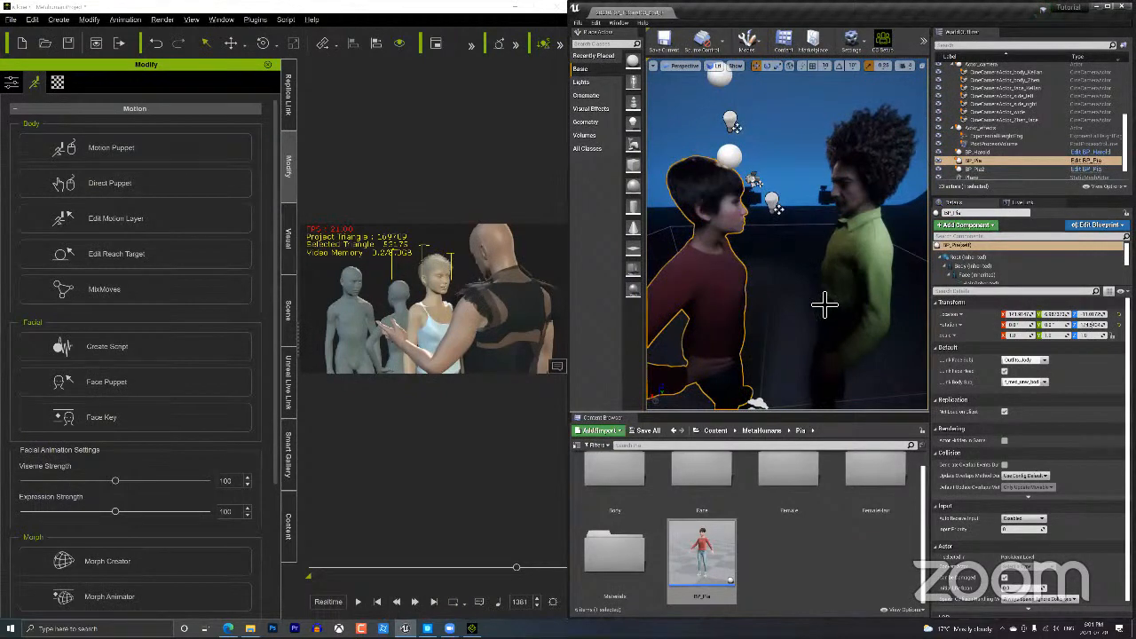
{"action": "right_click_drag", "start_coordinate": [786, 107], "coordinate": [786, 107]}
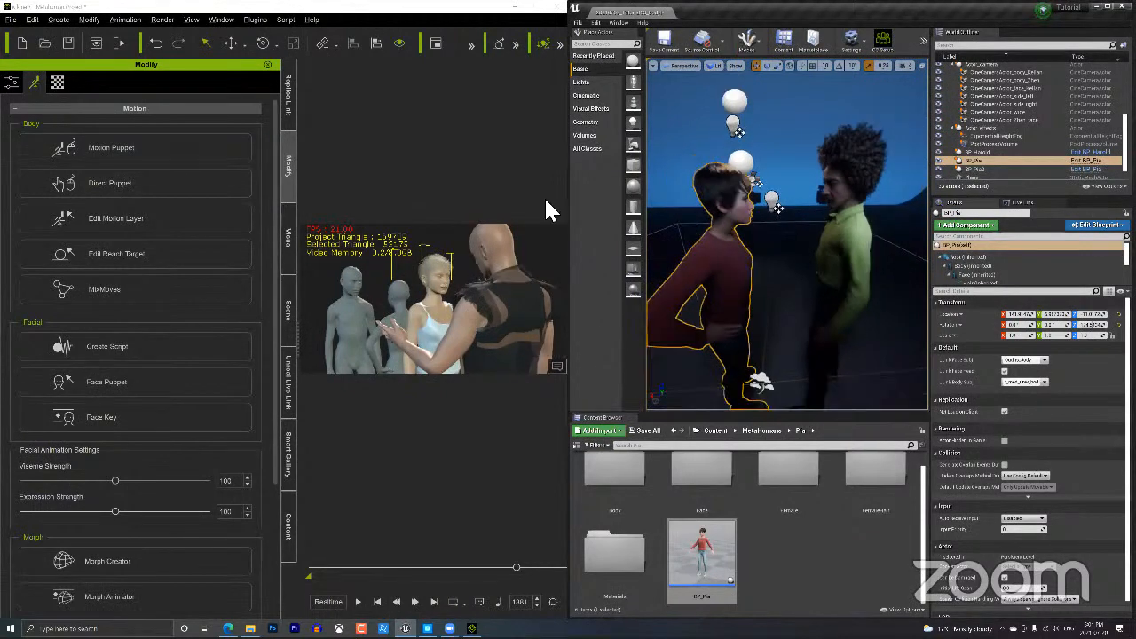
{"action": "key", "text": "super+Left"}
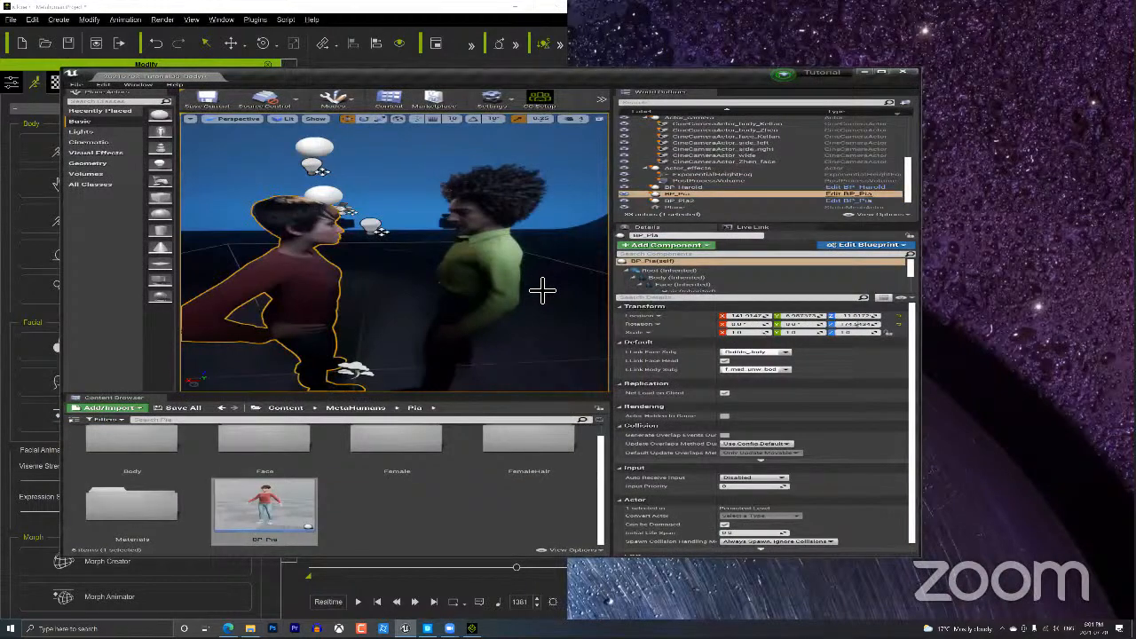
Maximize Unreal in immersive view, rewind iClone to frame 1, and snap iClone to the right half.
{"action": "key", "text": "super+Up"}
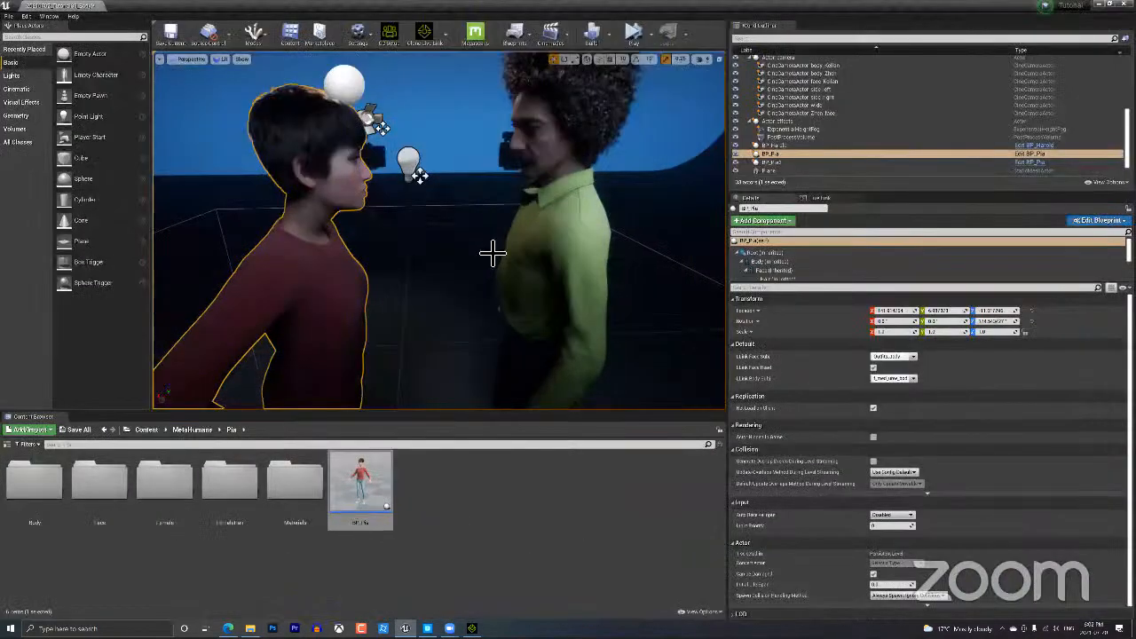
{"action": "key", "text": "F11"}
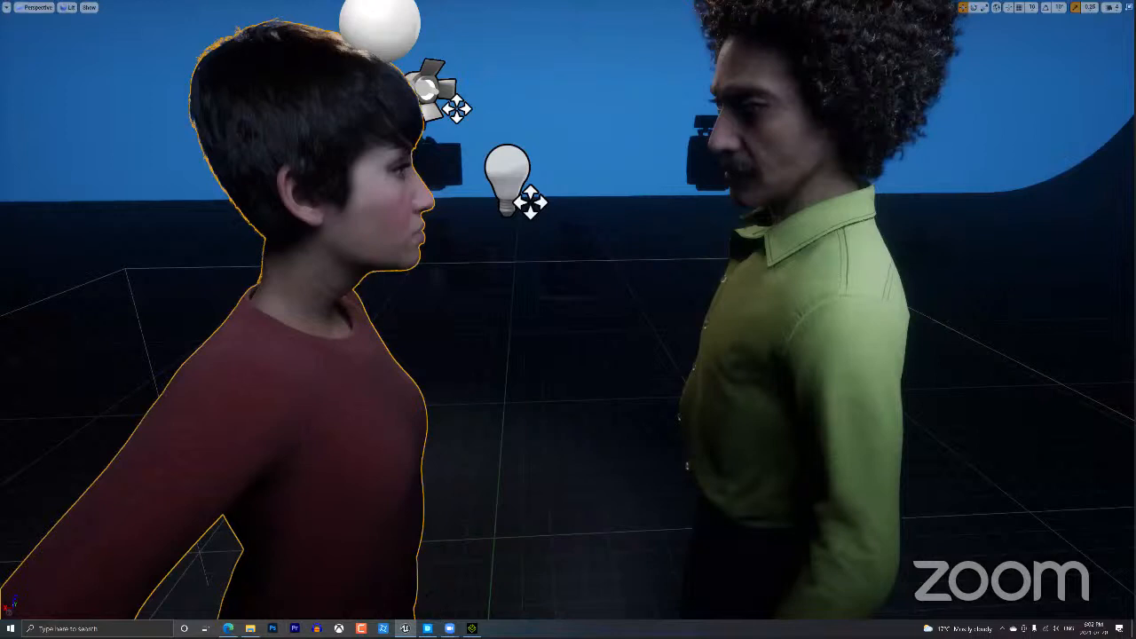
{"action": "left_click", "coordinate": [472, 628]}
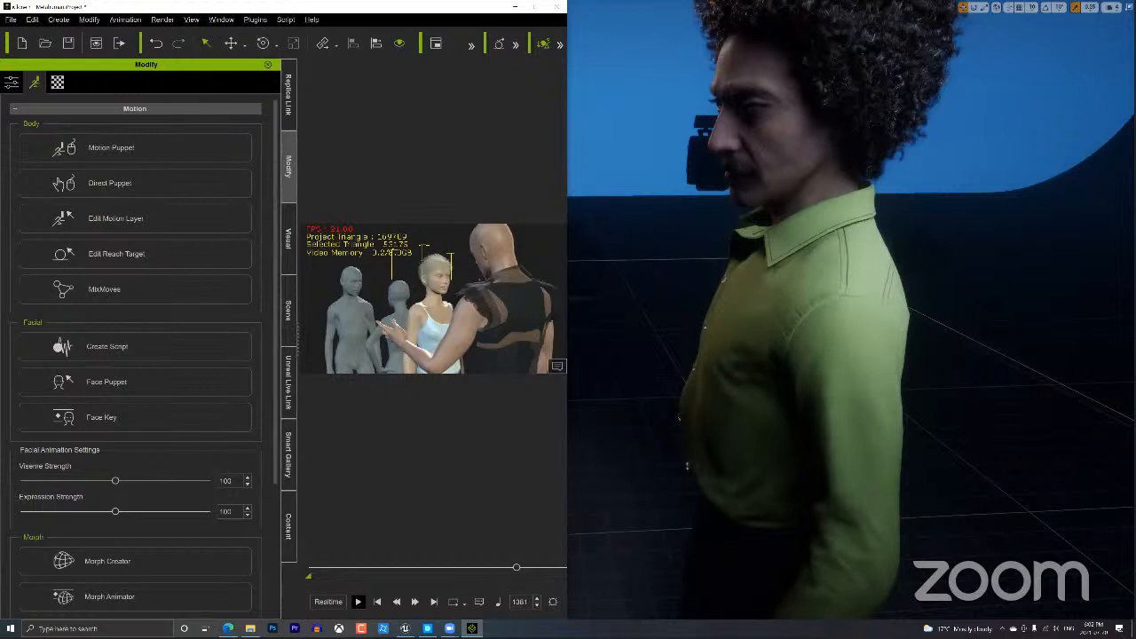
{"action": "left_click", "coordinate": [405, 629]}
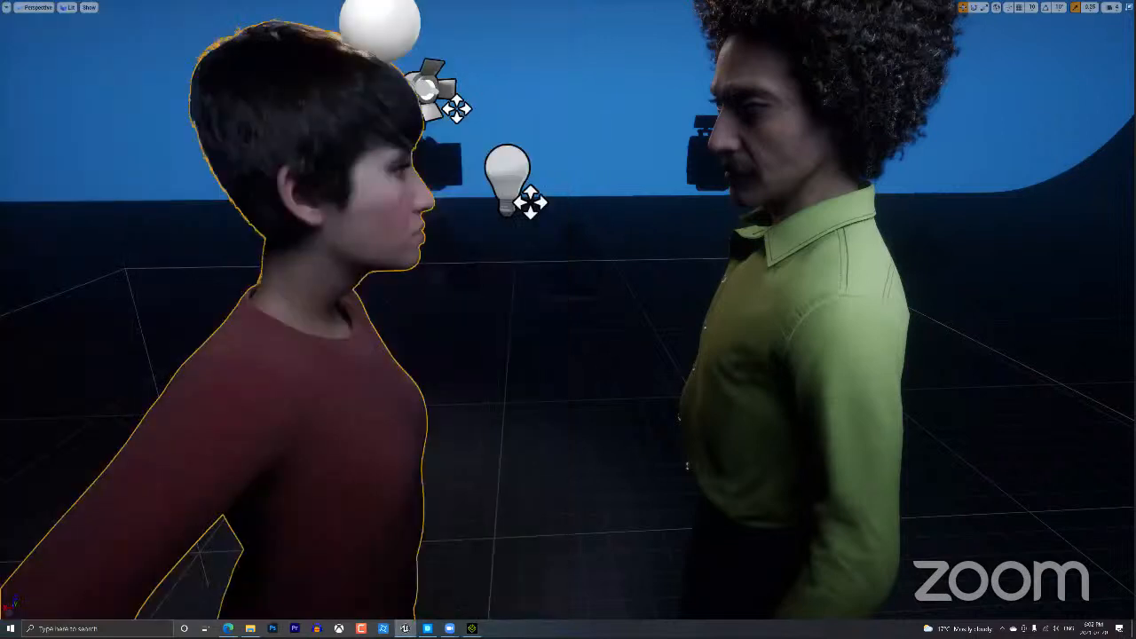
{"action": "mouse_move", "coordinate": [471, 629]}
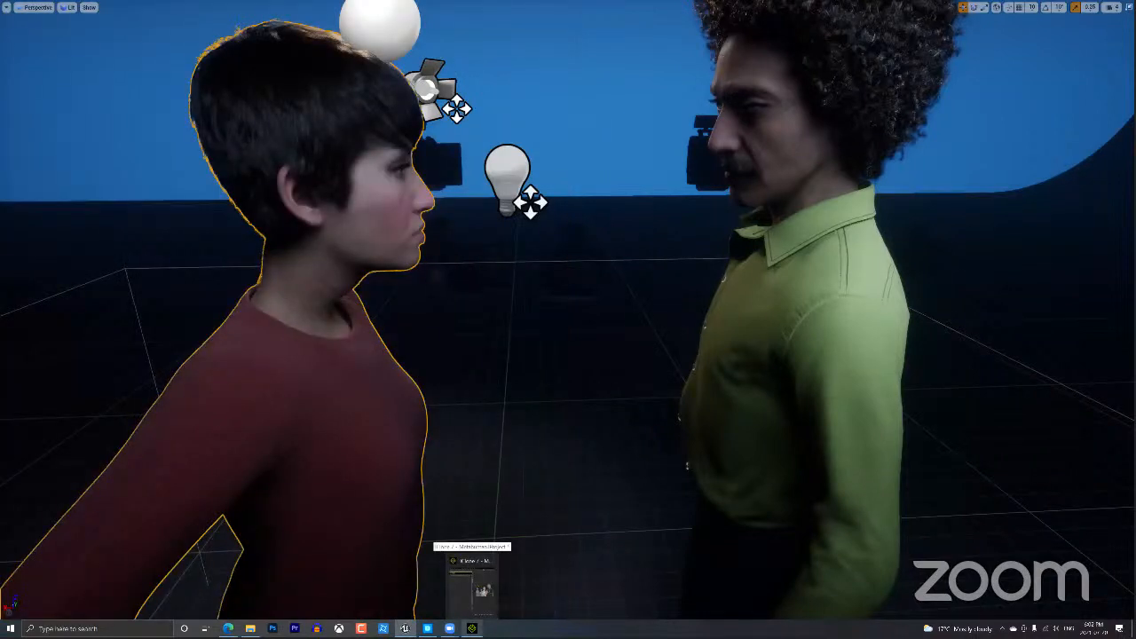
{"action": "left_click", "coordinate": [472, 628]}
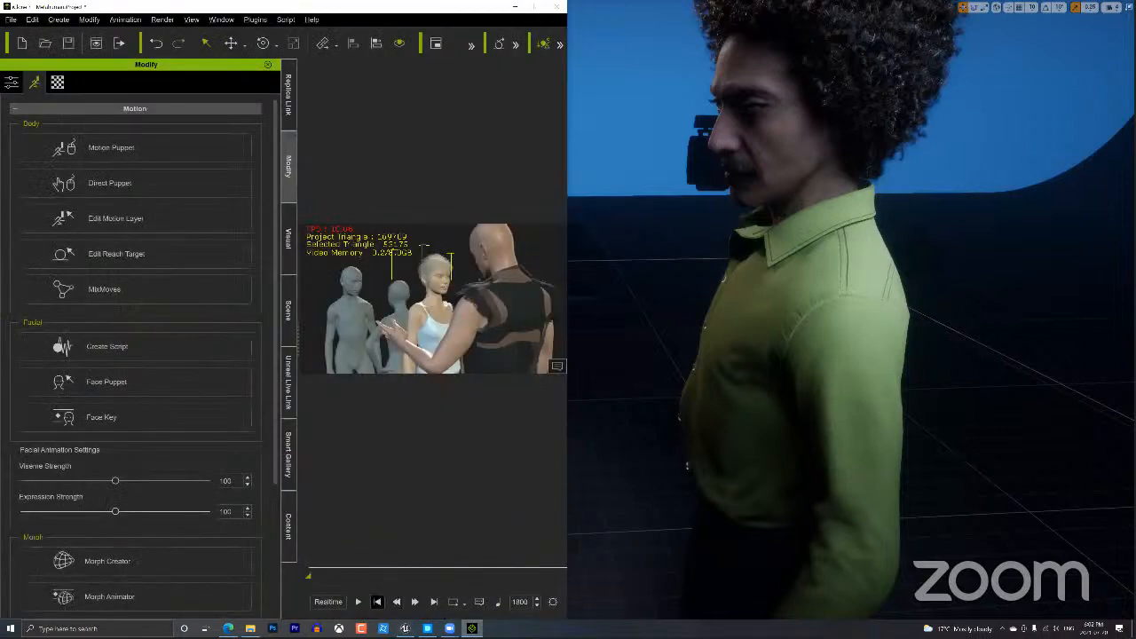
{"action": "left_click", "coordinate": [377, 602]}
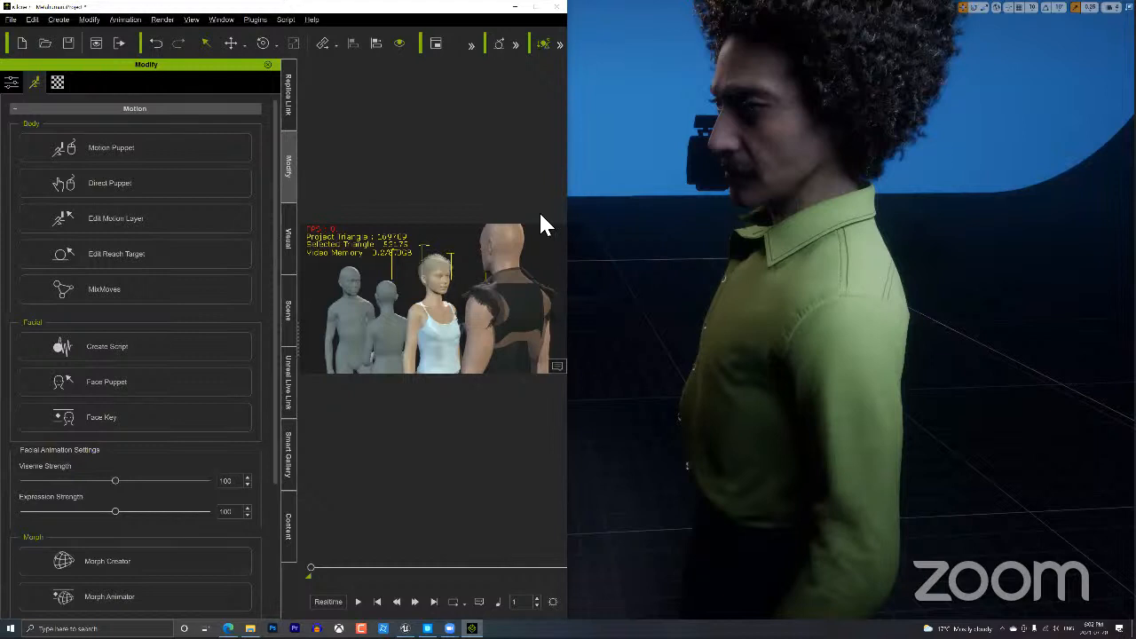
{"action": "key", "text": "super+Right"}
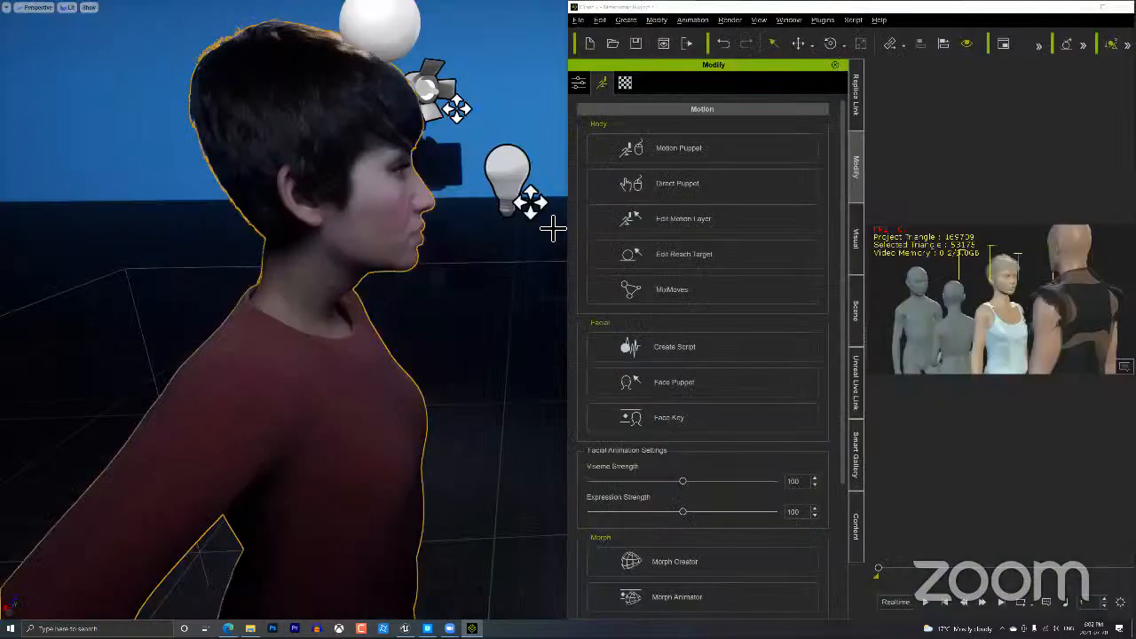
Snap iClone to the left half and restore the full Unreal editor with the man selected.
{"action": "key", "text": "super+Left"}
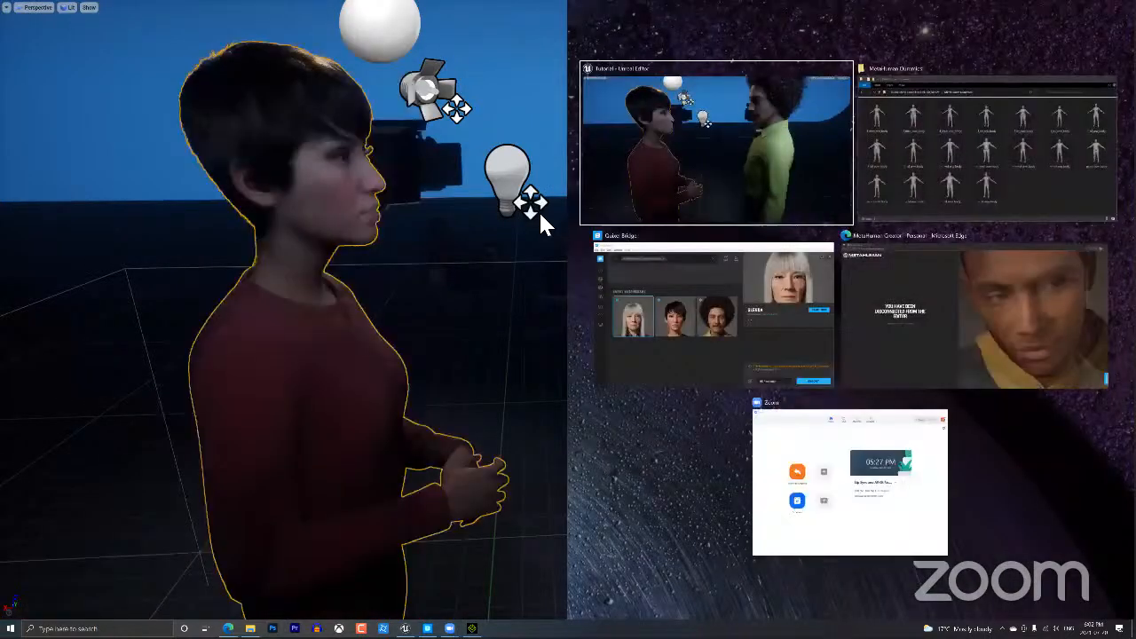
{"action": "left_click", "coordinate": [716, 250]}
{"action": "left_click", "coordinate": [715, 252]}
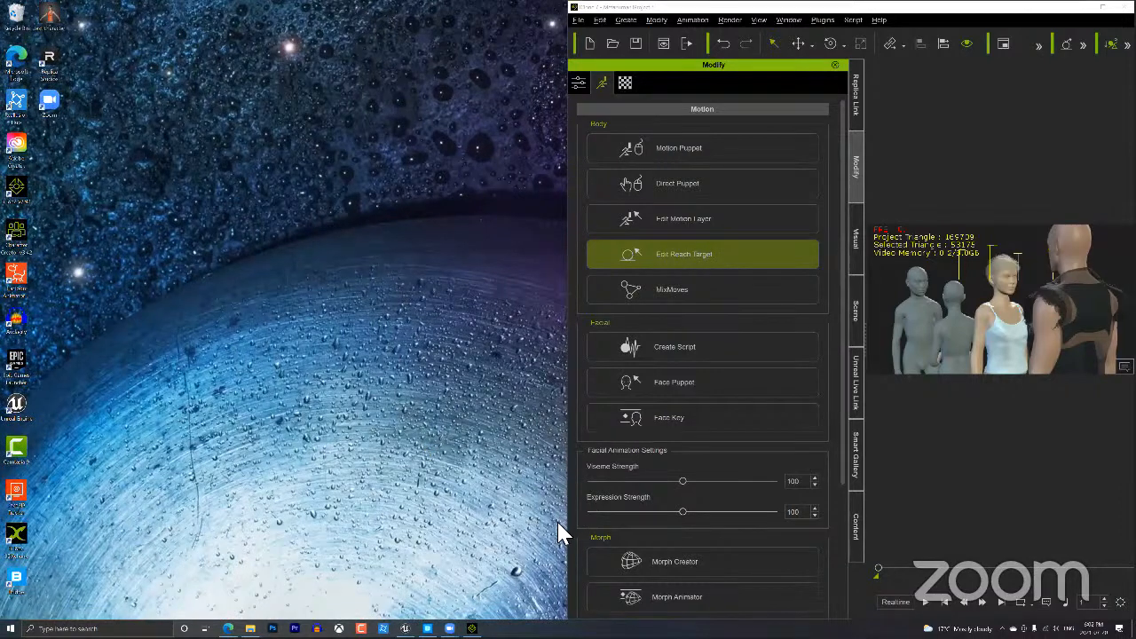
{"action": "left_click", "coordinate": [405, 628]}
{"action": "left_click", "coordinate": [473, 629]}
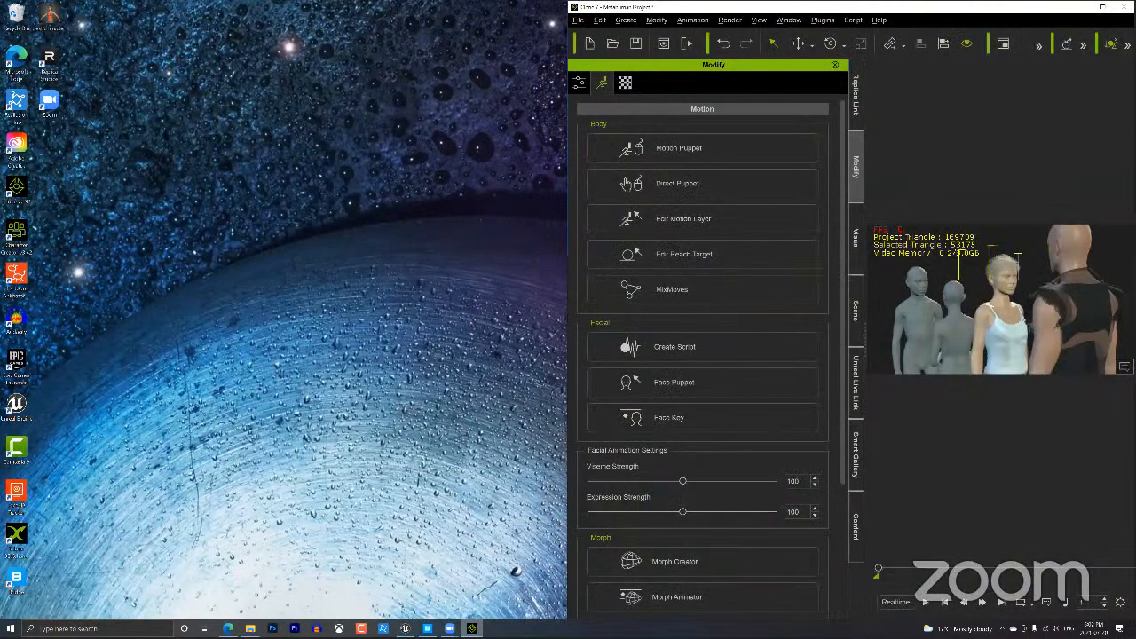
{"action": "key", "text": "alt+Tab"}
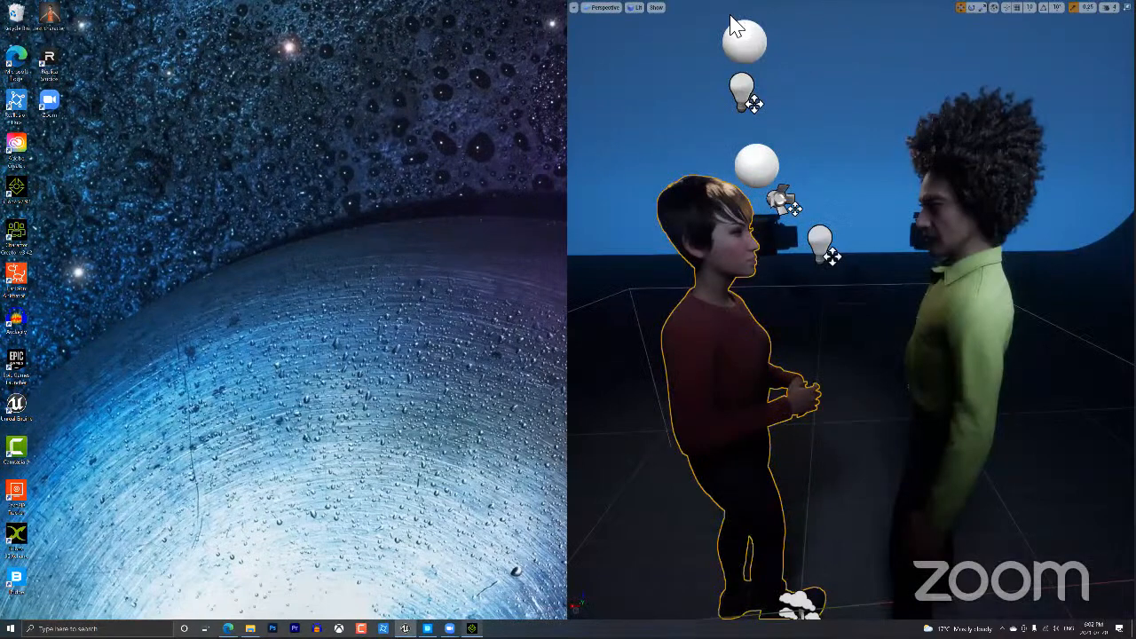
{"action": "key", "text": "alt+Tab"}
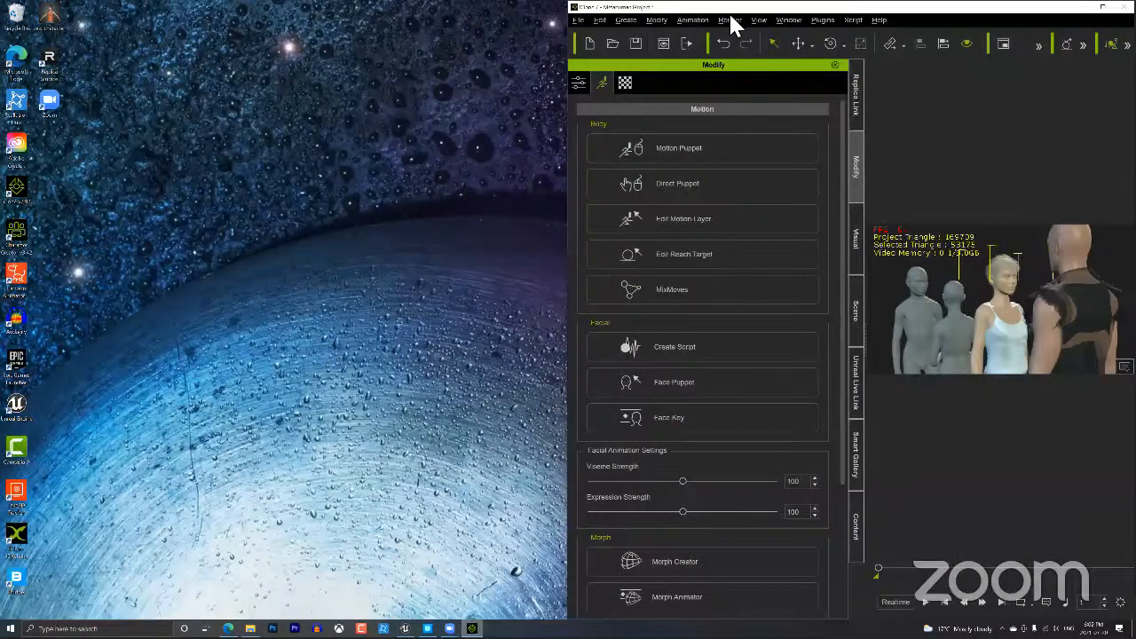
{"action": "key", "text": "super+Left"}
{"action": "left_click", "coordinate": [988, 328]}
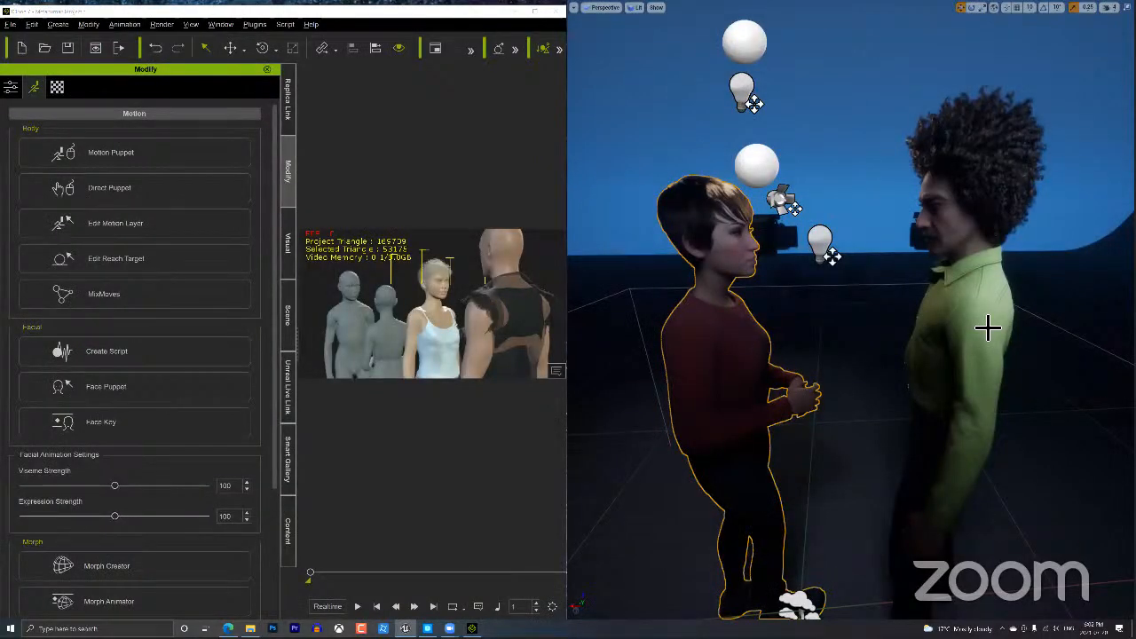
{"action": "key", "text": "F11"}
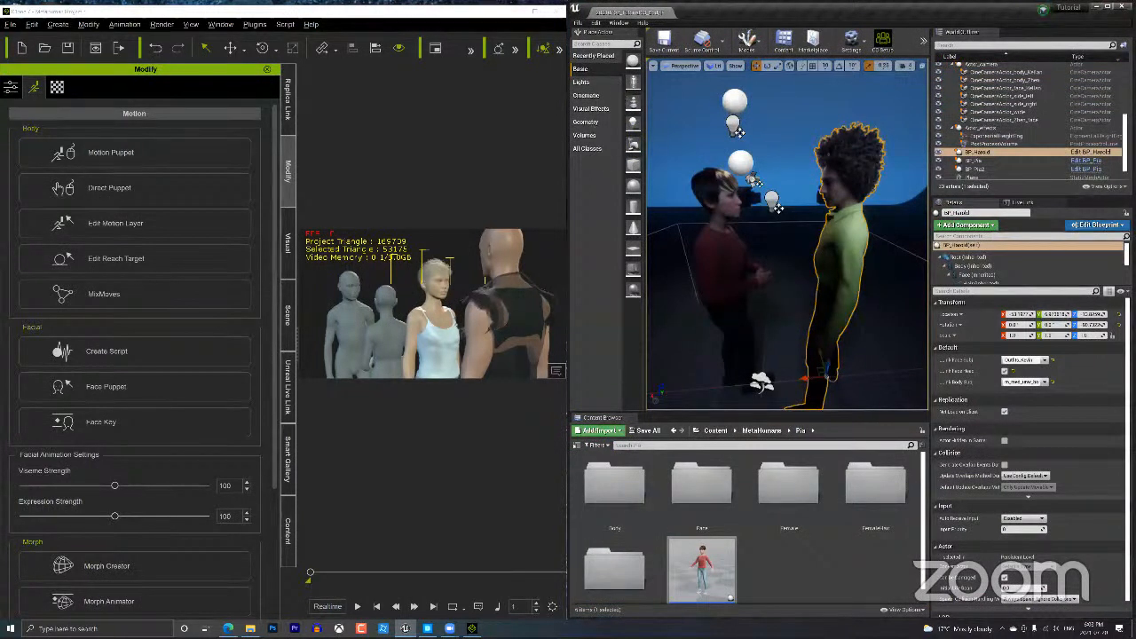
Start iClone's timeline playback to stream the animation live to both Unreal MetaHumans.
{"action": "left_click", "coordinate": [357, 607]}
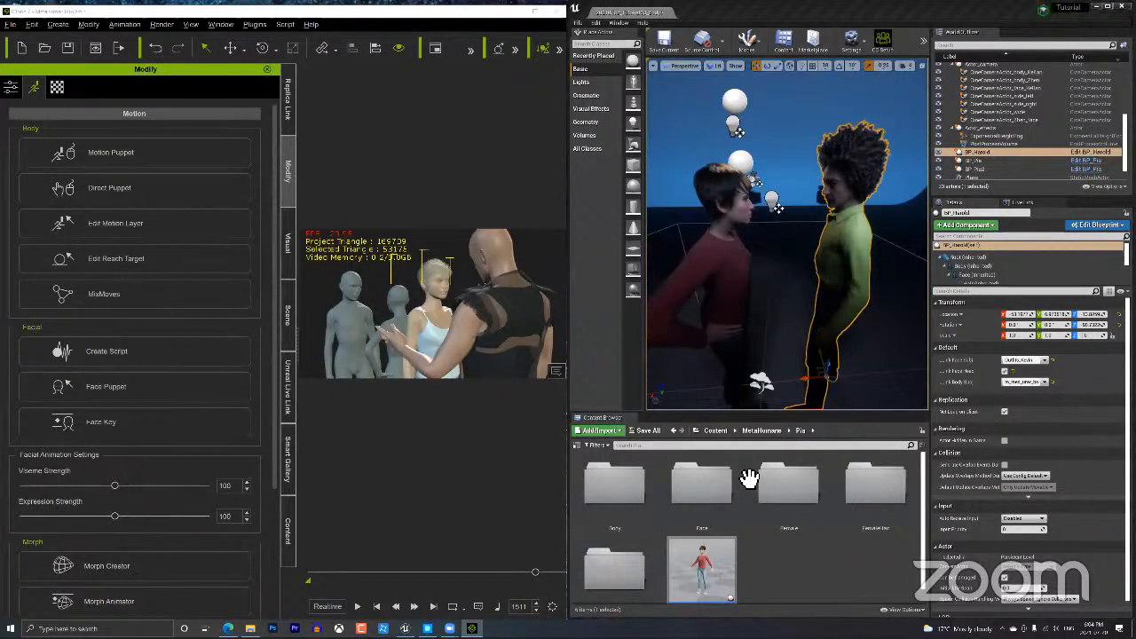
Bring up Quixel Bridge, centre its window, and open Collections > Essential > Vegetation.
{"action": "left_click", "coordinate": [428, 629]}
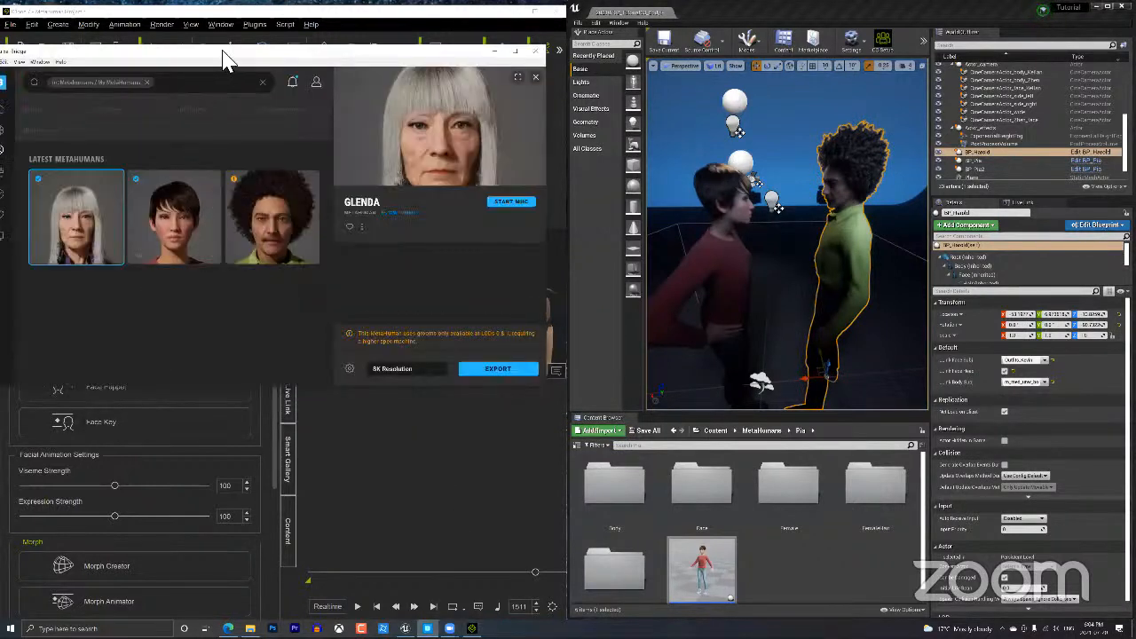
{"action": "left_click_drag", "start_coordinate": [223, 51], "coordinate": [348, 100]}
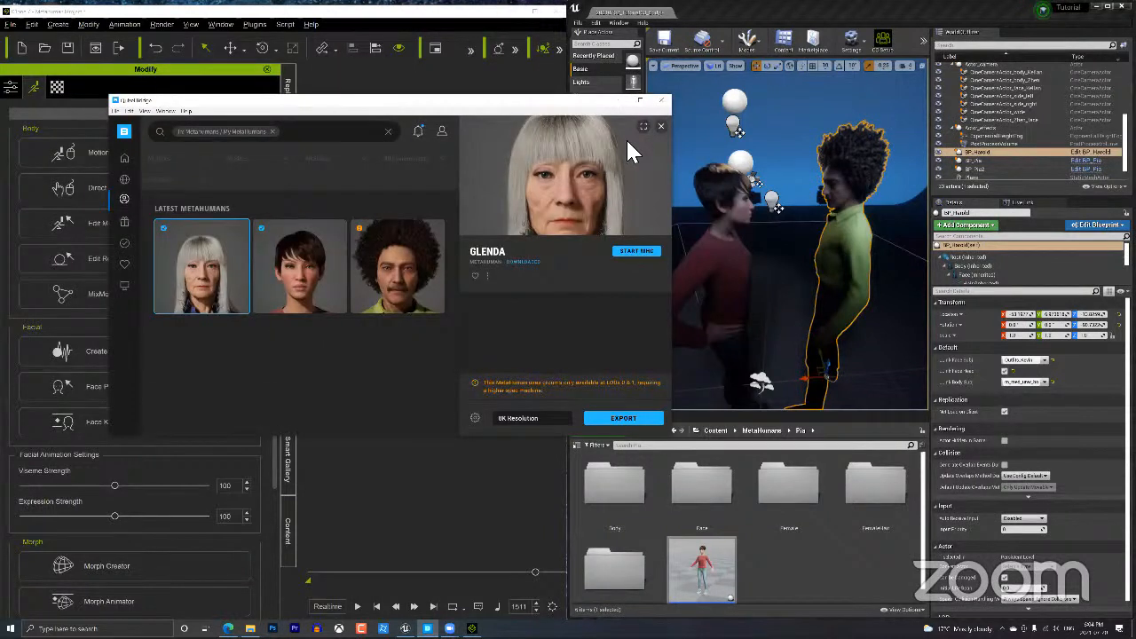
{"action": "left_click", "coordinate": [126, 180]}
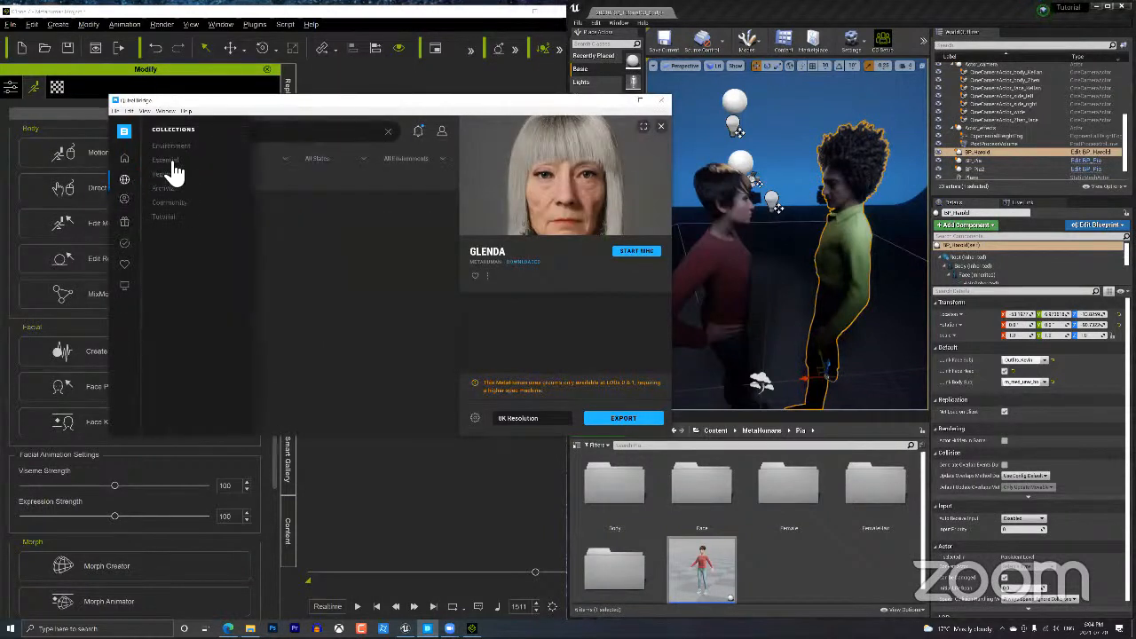
{"action": "left_click", "coordinate": [173, 162]}
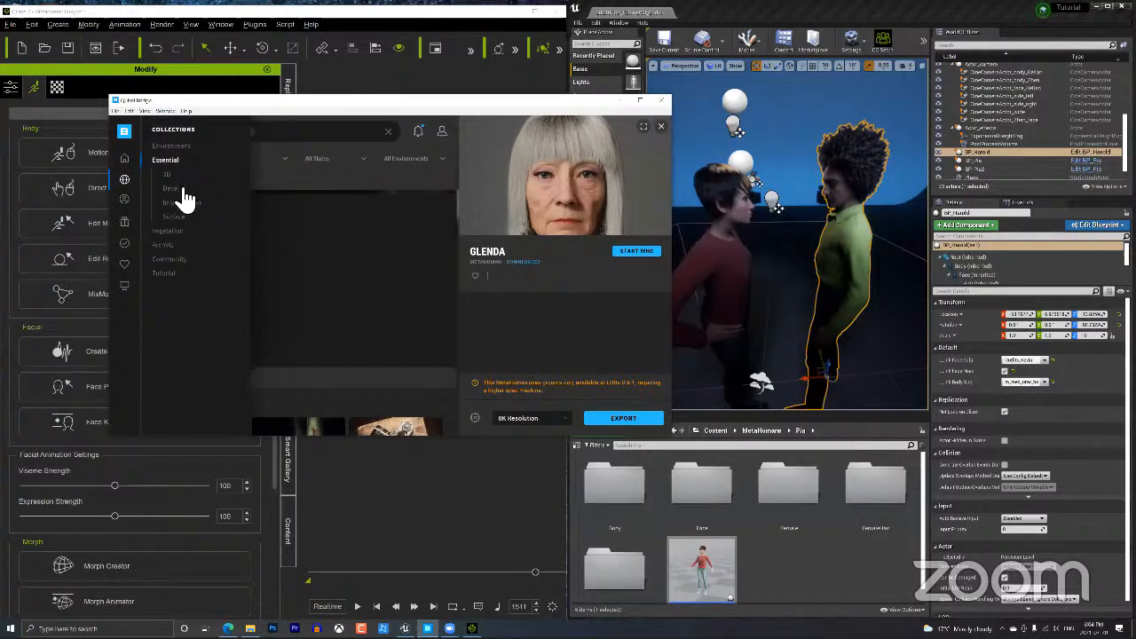
{"action": "left_click", "coordinate": [176, 230]}
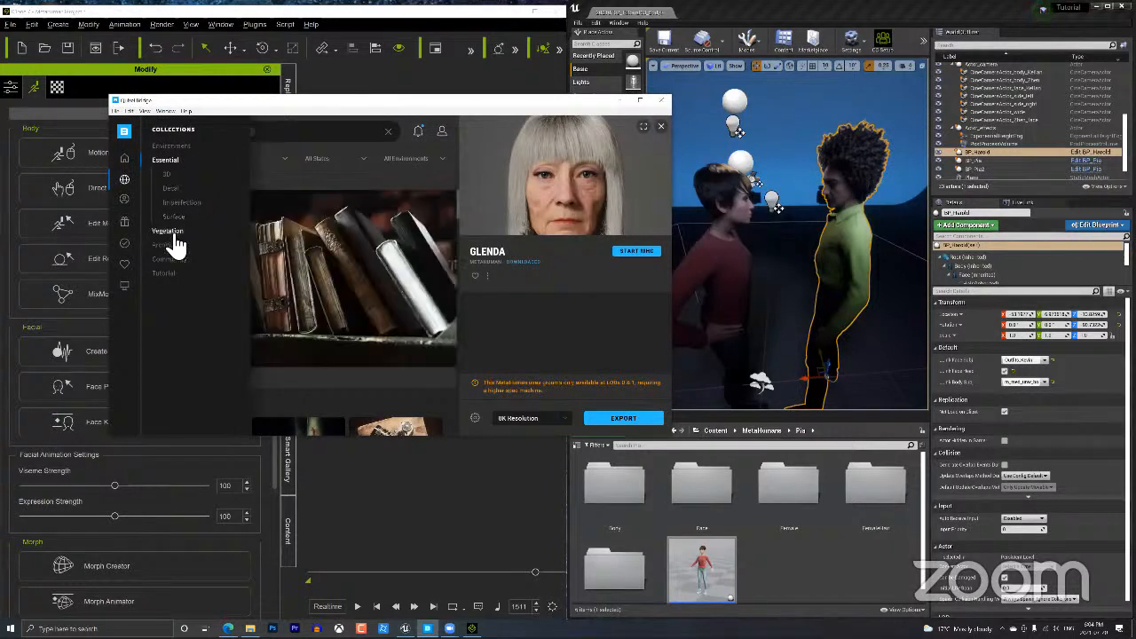
{"action": "left_click", "coordinate": [176, 259]}
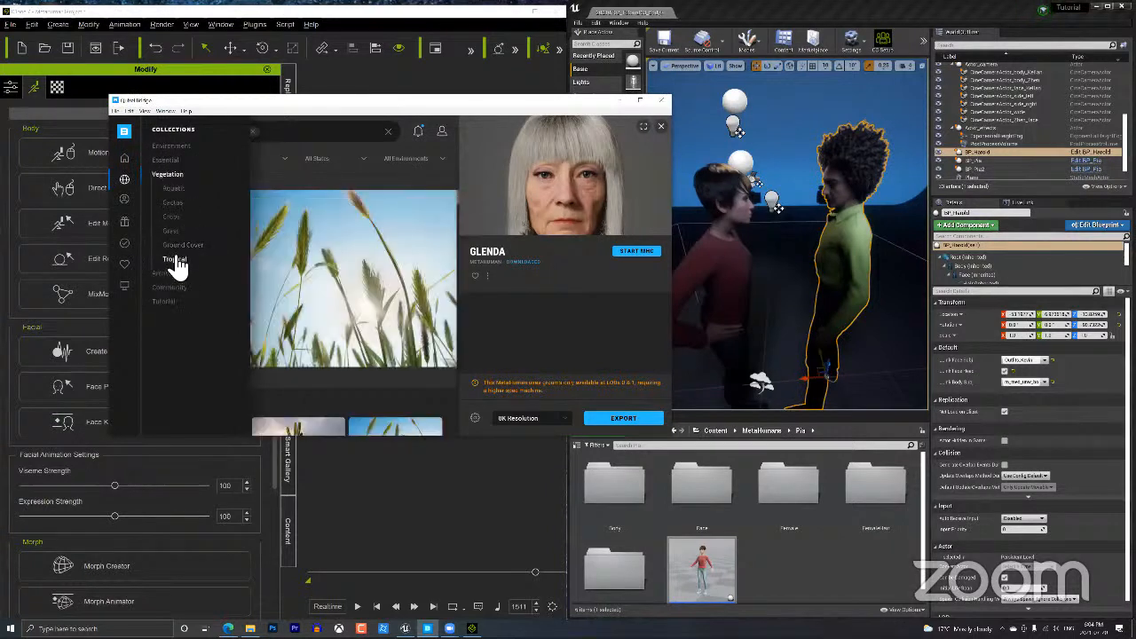
{"action": "left_click", "coordinate": [180, 148]}
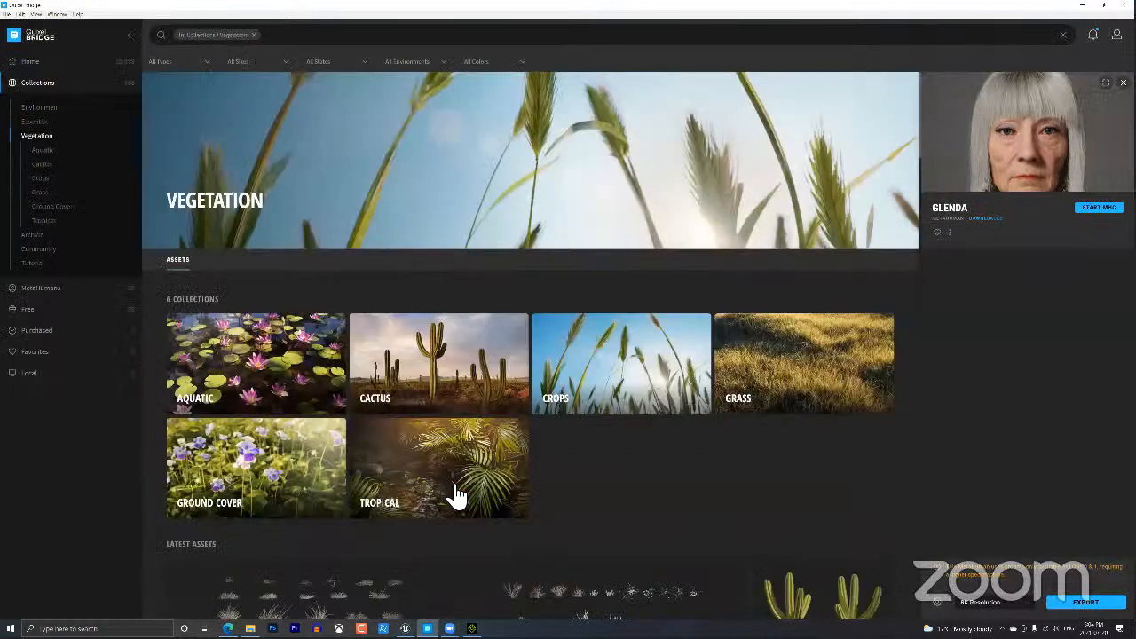
View the Chinese Fan Palm in Tropical, then browse the Ground Cover, Crops and Essential collections.
{"action": "left_click", "coordinate": [442, 484]}
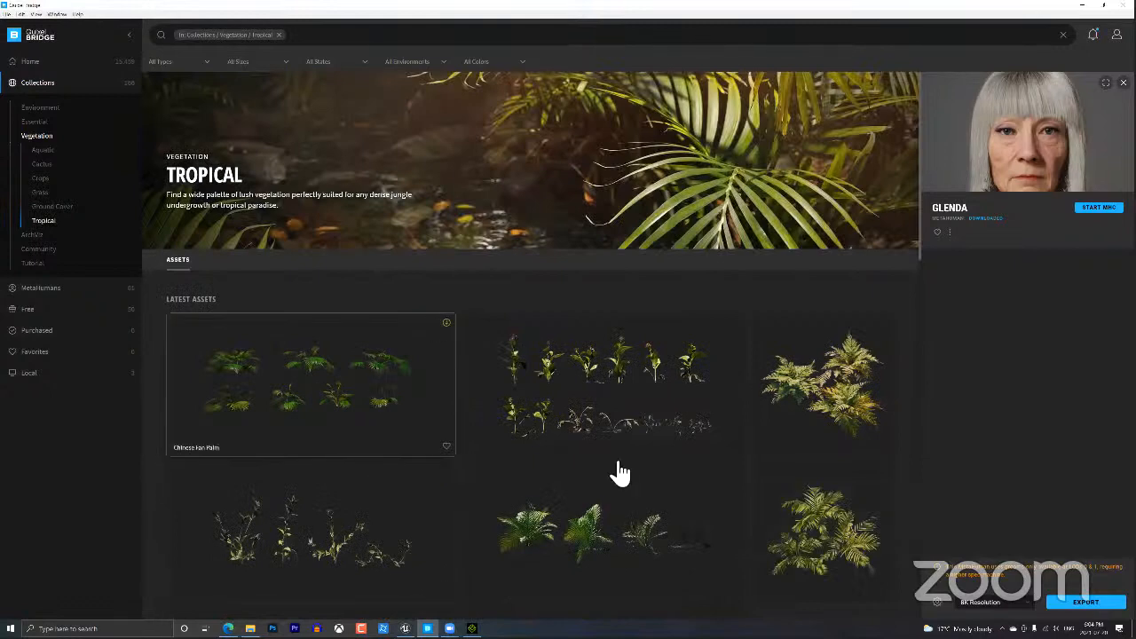
{"action": "left_click", "coordinate": [405, 449]}
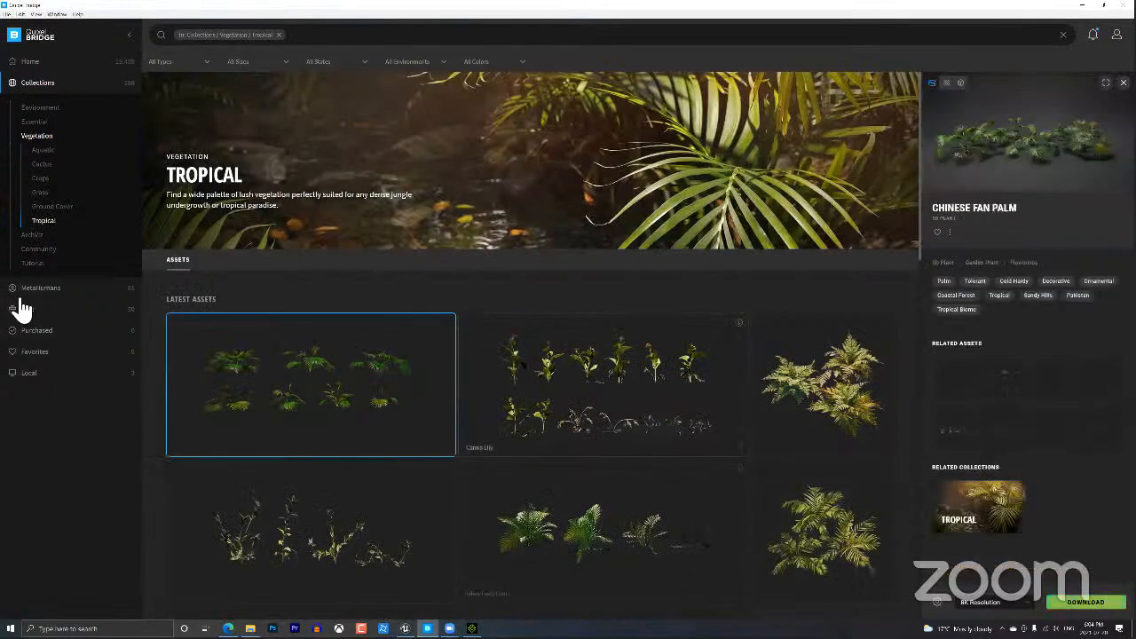
{"action": "scroll", "coordinate": [23, 306], "scroll_direction": "down", "scroll_amount": 5}
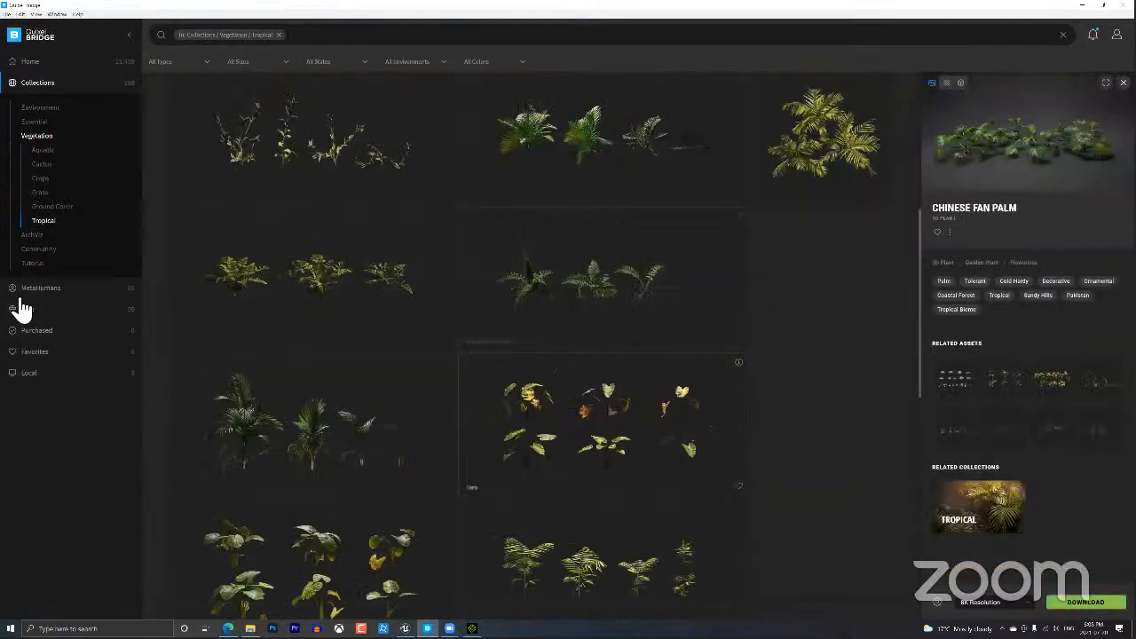
{"action": "left_click", "coordinate": [68, 208]}
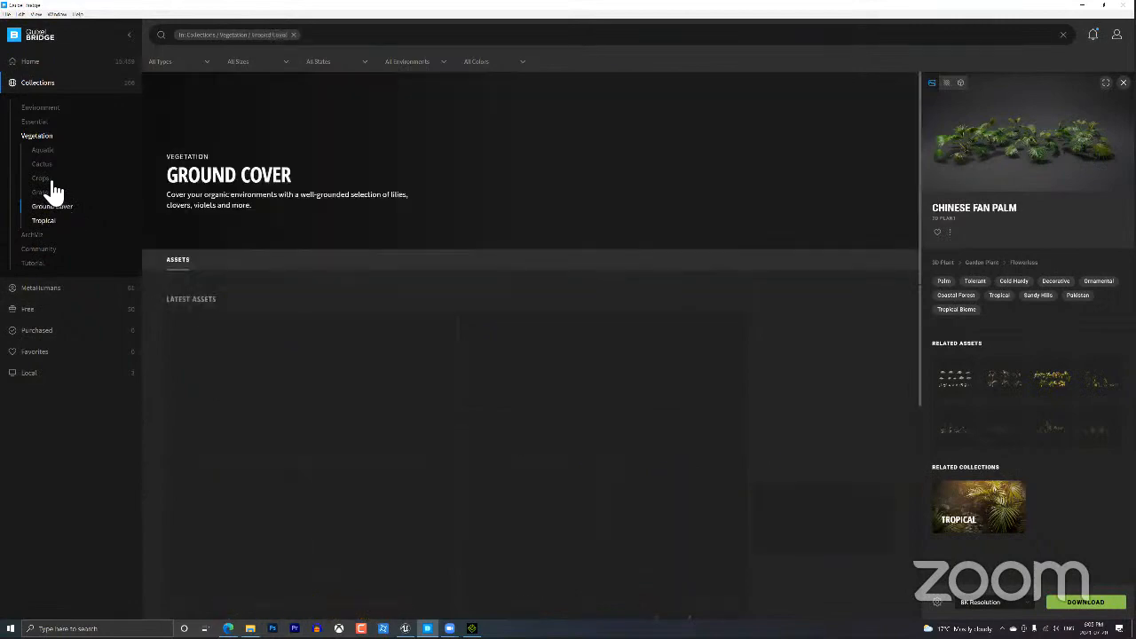
{"action": "left_click", "coordinate": [48, 179]}
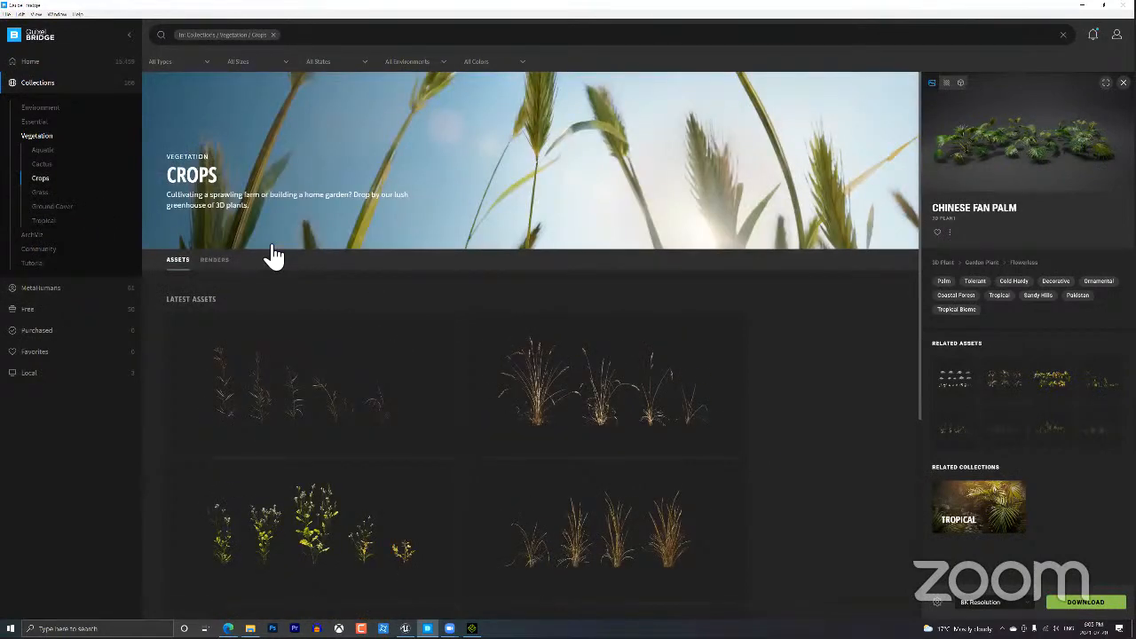
{"action": "left_click", "coordinate": [52, 123]}
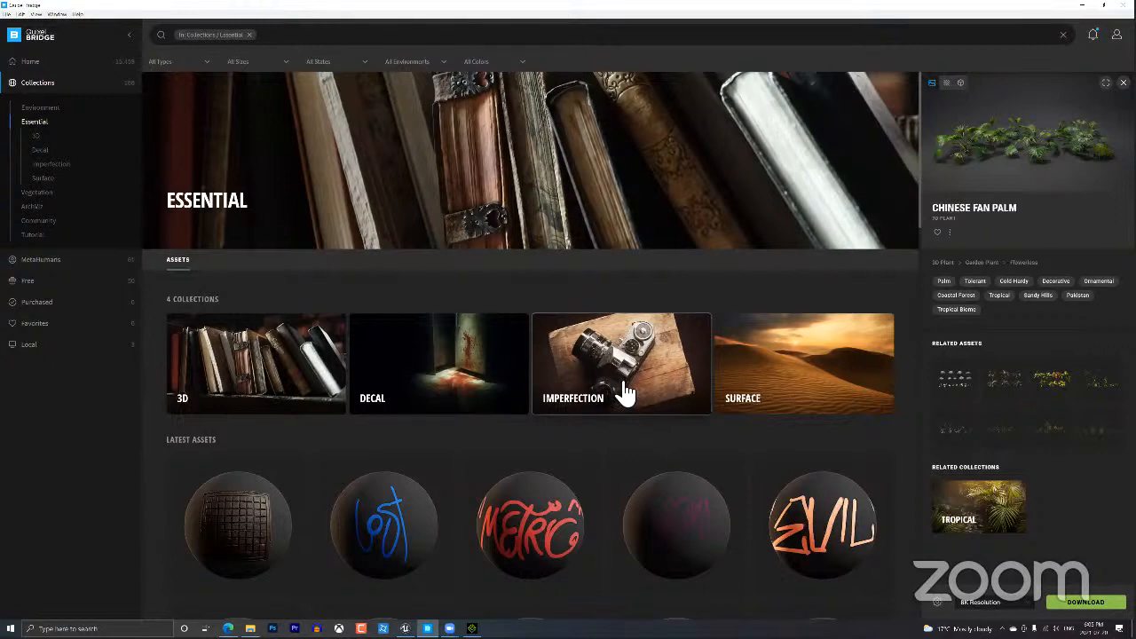
Scroll through the Essential graffiti decals, then restore Bridge to a floating window.
{"action": "scroll", "coordinate": [595, 426], "scroll_direction": "down", "scroll_amount": 1}
{"action": "scroll", "coordinate": [579, 424], "scroll_direction": "down", "scroll_amount": 1}
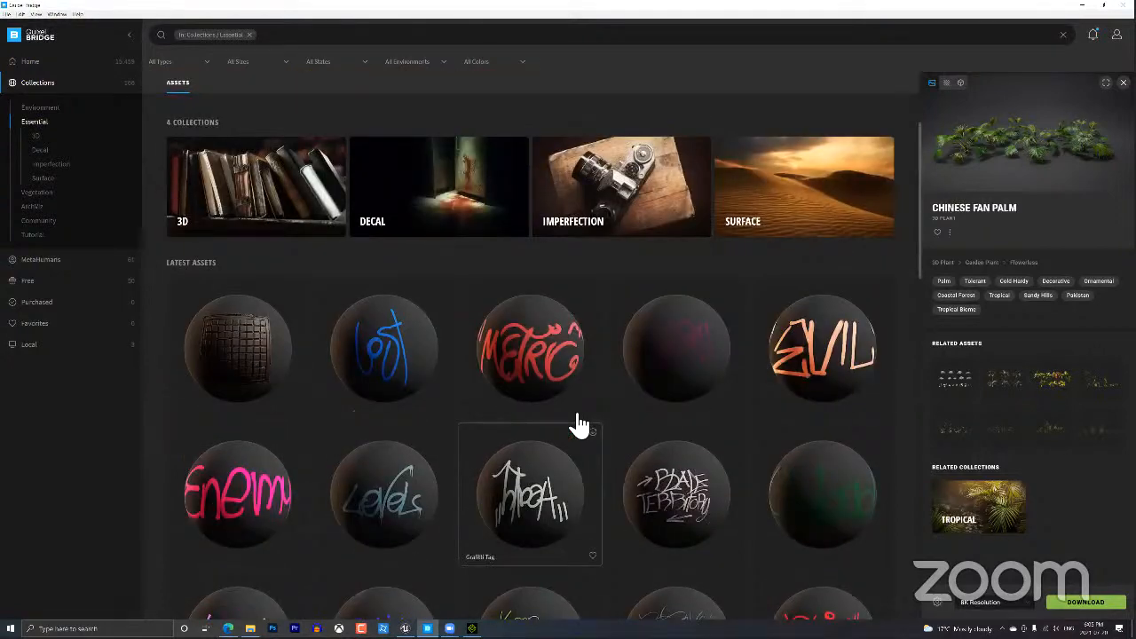
{"action": "scroll", "coordinate": [918, 122], "scroll_direction": "up", "scroll_amount": 2}
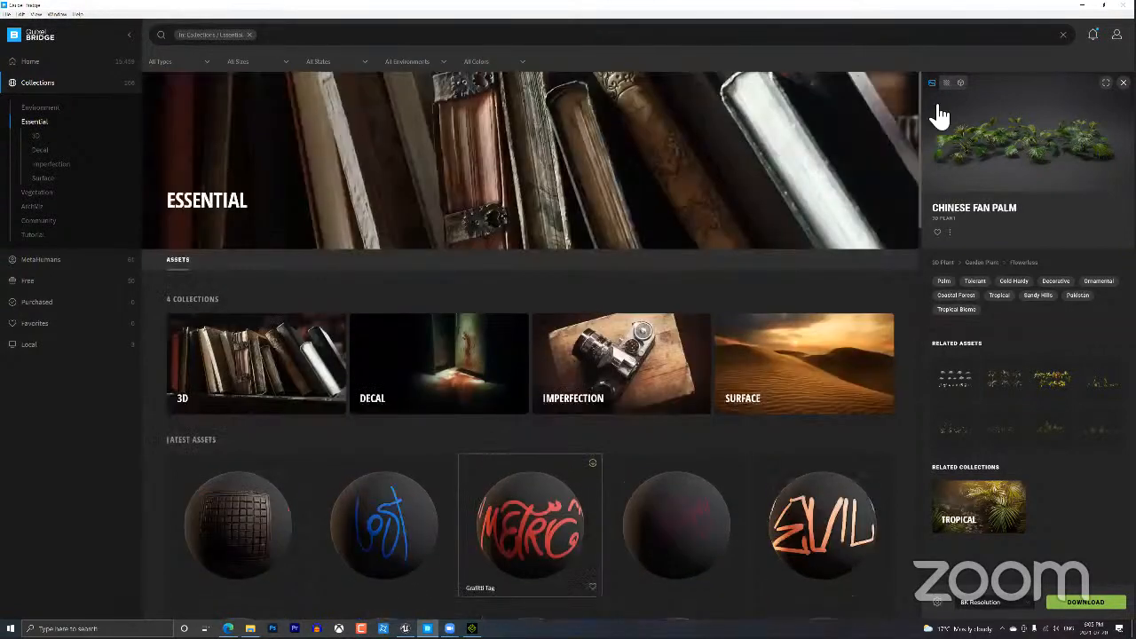
{"action": "scroll", "coordinate": [766, 111], "scroll_direction": "down", "scroll_amount": 5}
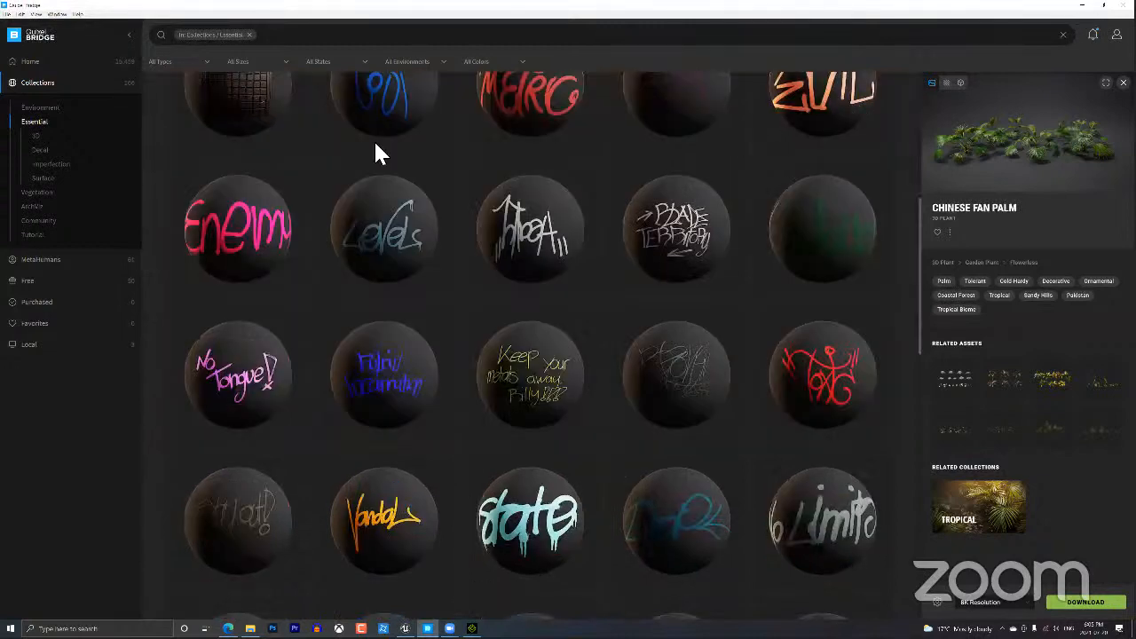
{"action": "left_click", "coordinate": [1105, 6]}
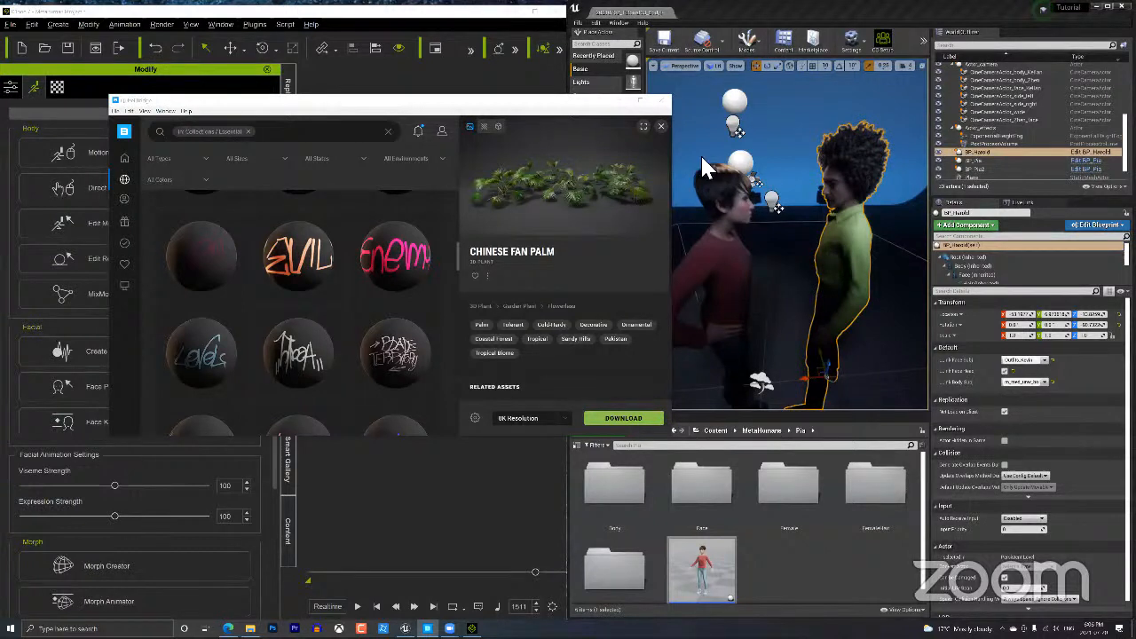
Close the Quixel Bridge window to reveal iClone and Unreal Editor.
{"action": "left_click", "coordinate": [662, 102]}
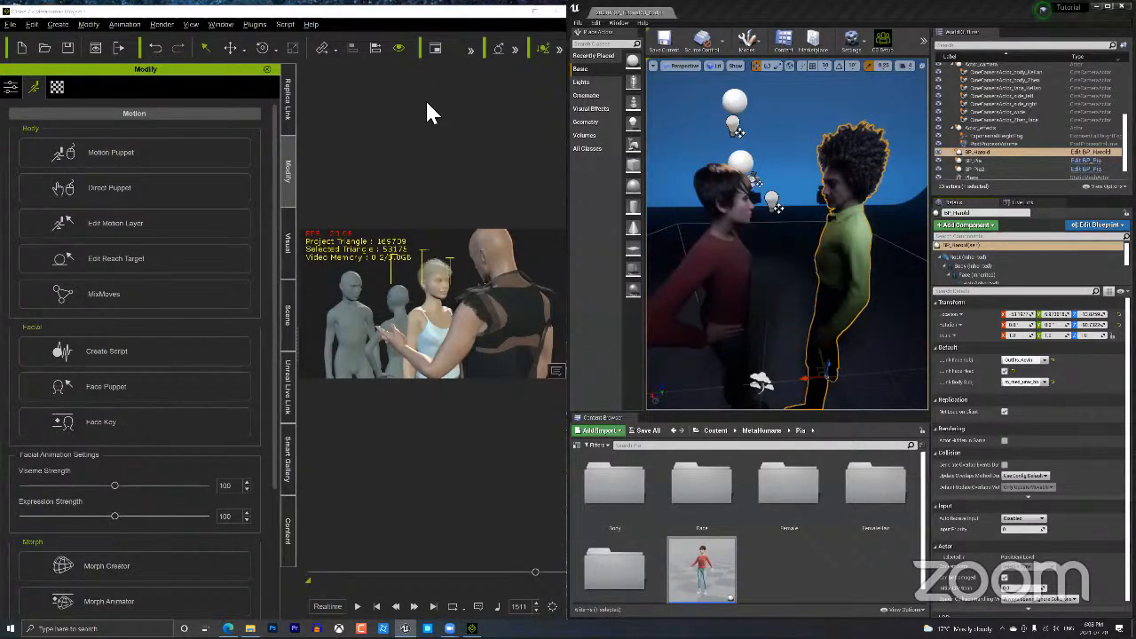
{"action": "double_click", "coordinate": [298, 11]}
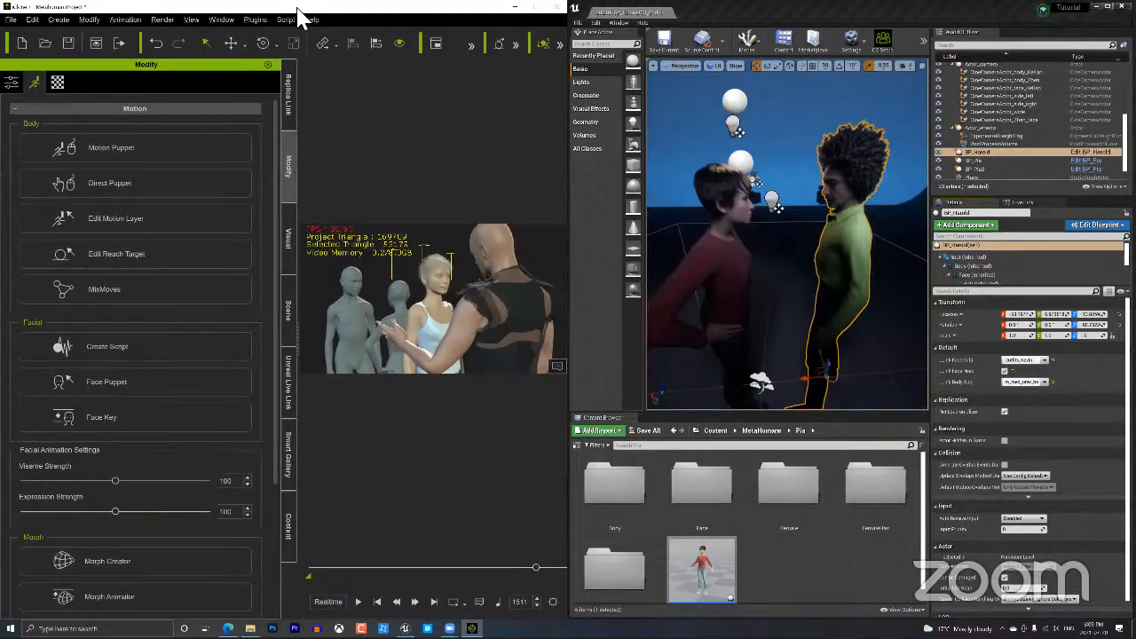
{"action": "key", "text": "super+Right"}
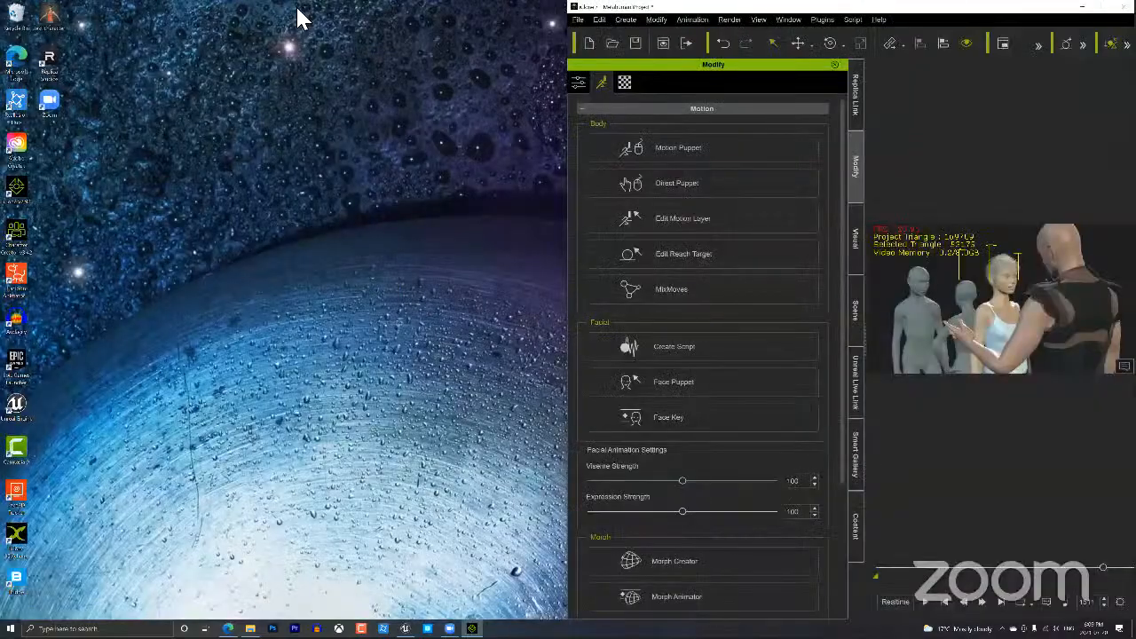
{"action": "key", "text": "super+Left"}
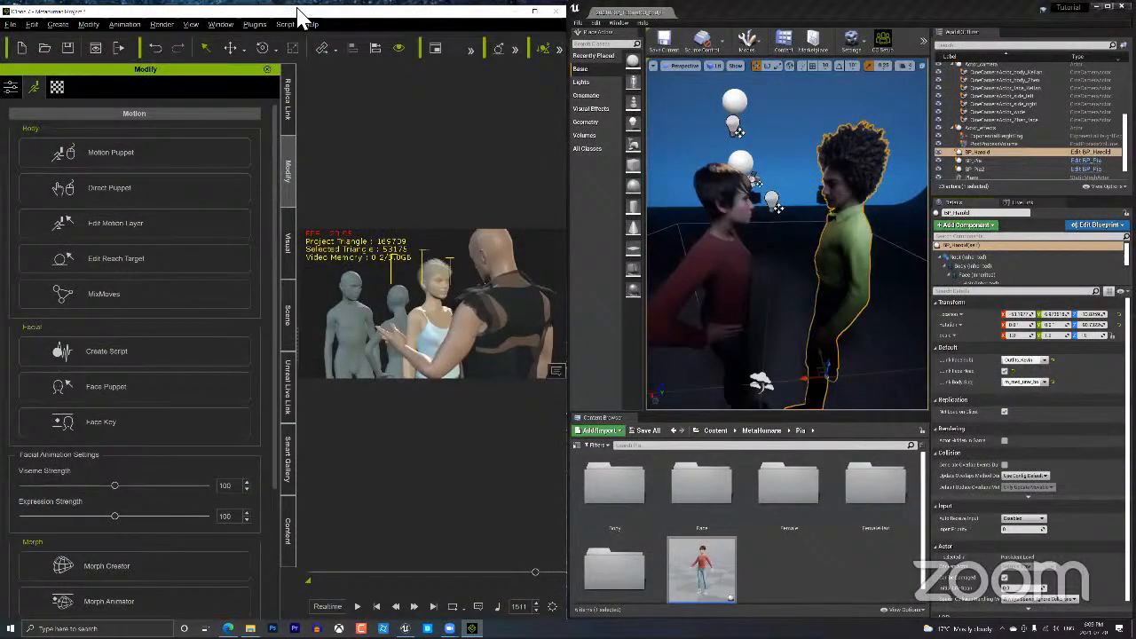
{"action": "key", "text": "super+Right"}
{"action": "key", "text": "super+Left"}
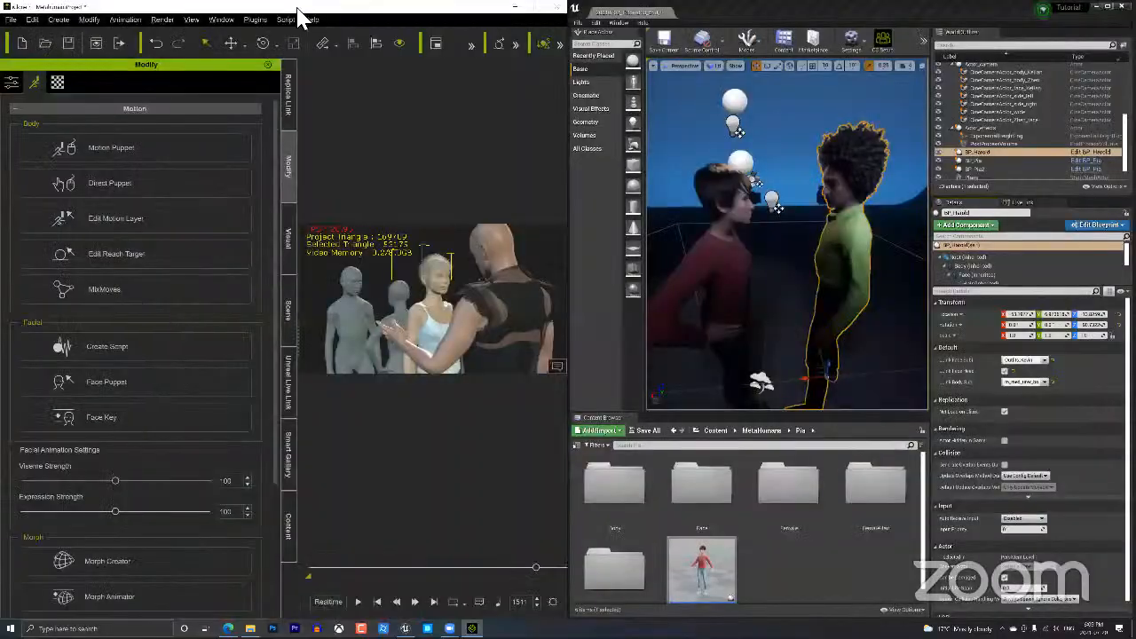
{"action": "left_click_drag", "start_coordinate": [297, 7], "coordinate": [297, 10]}
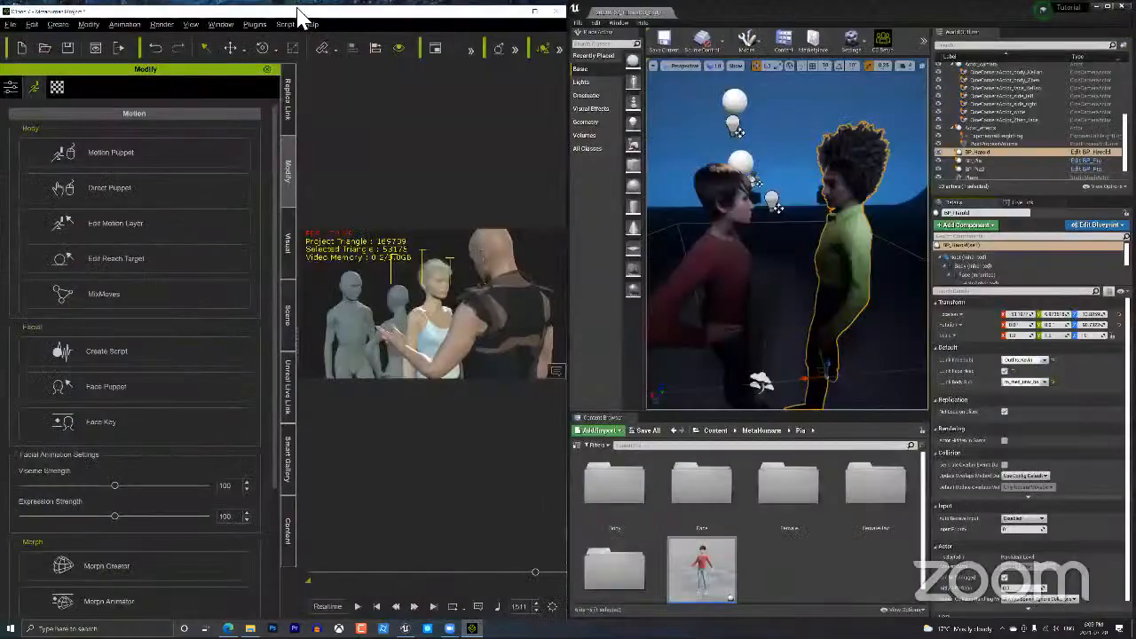
{"action": "key", "text": "super+Right"}
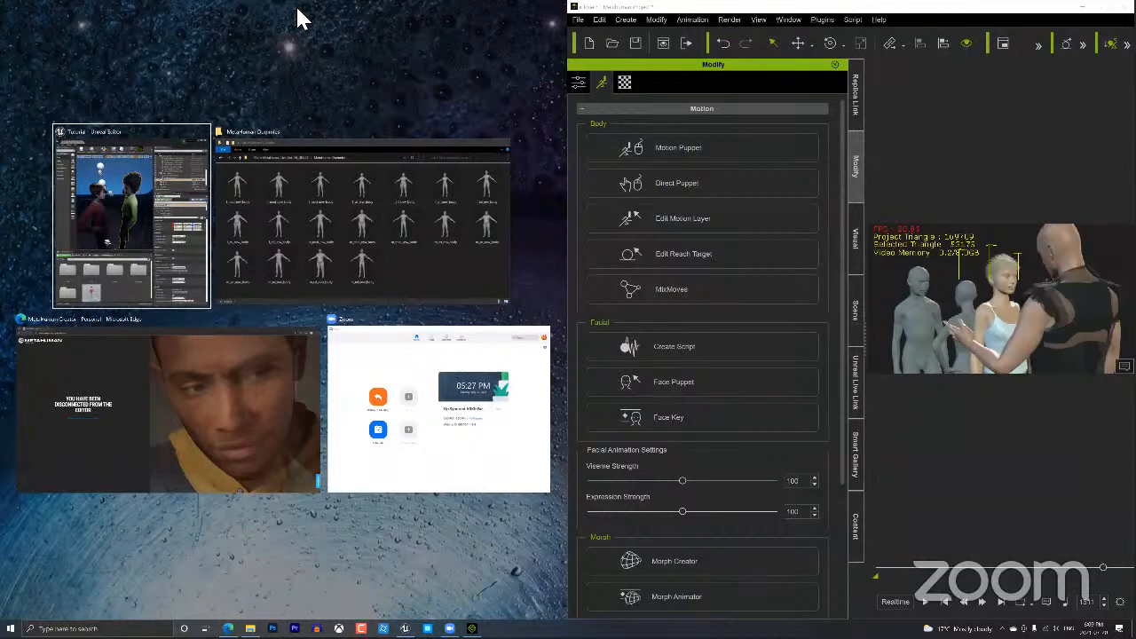
{"action": "key", "text": "Right"}
{"action": "key", "text": "Left"}
{"action": "key", "text": "Down"}
{"action": "key", "text": "Right"}
{"action": "key", "text": "Up"}
{"action": "key", "text": "Left"}
{"action": "key", "text": "Right"}
{"action": "key", "text": "Left"}
{"action": "key", "text": "Return"}
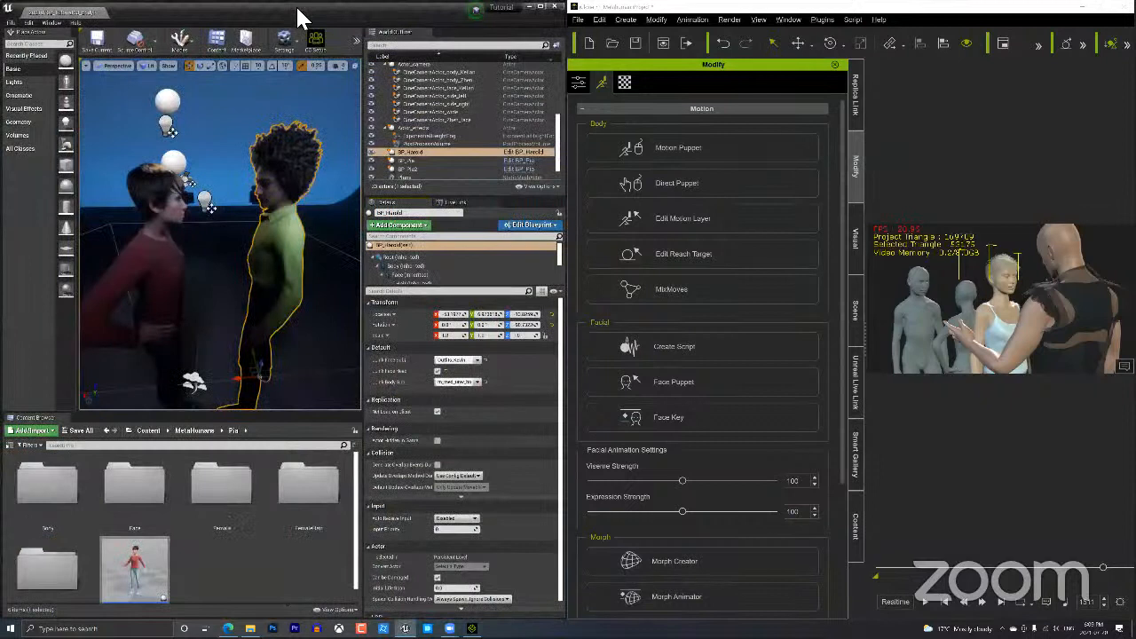
{"action": "left_click", "coordinate": [681, 8]}
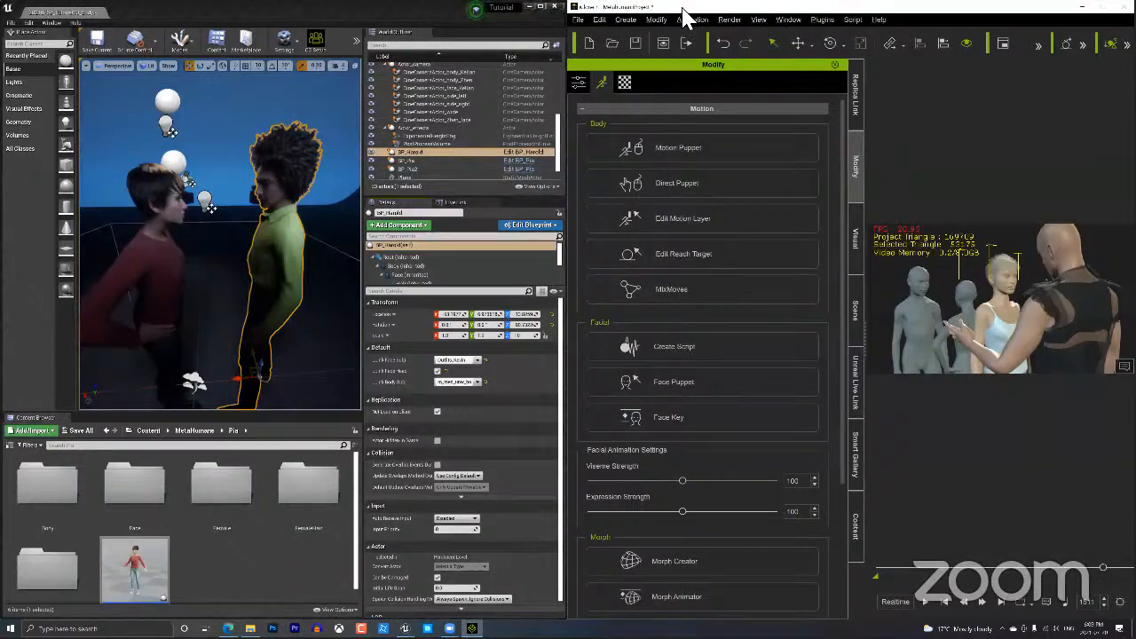
{"action": "key", "text": "super+Left"}
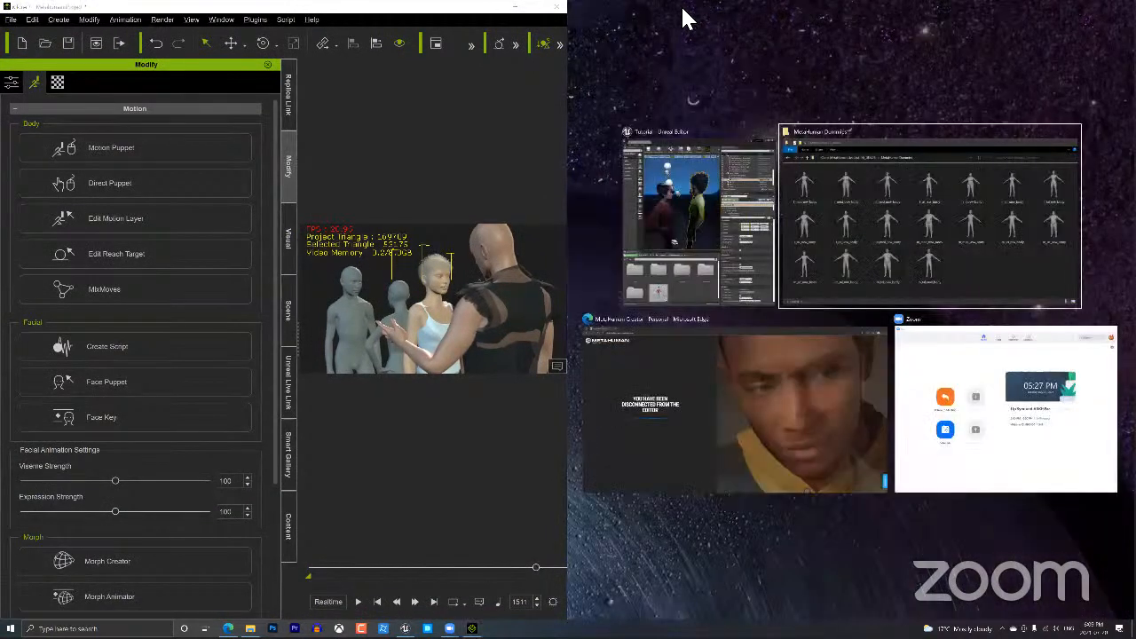
{"action": "key", "text": "Return"}
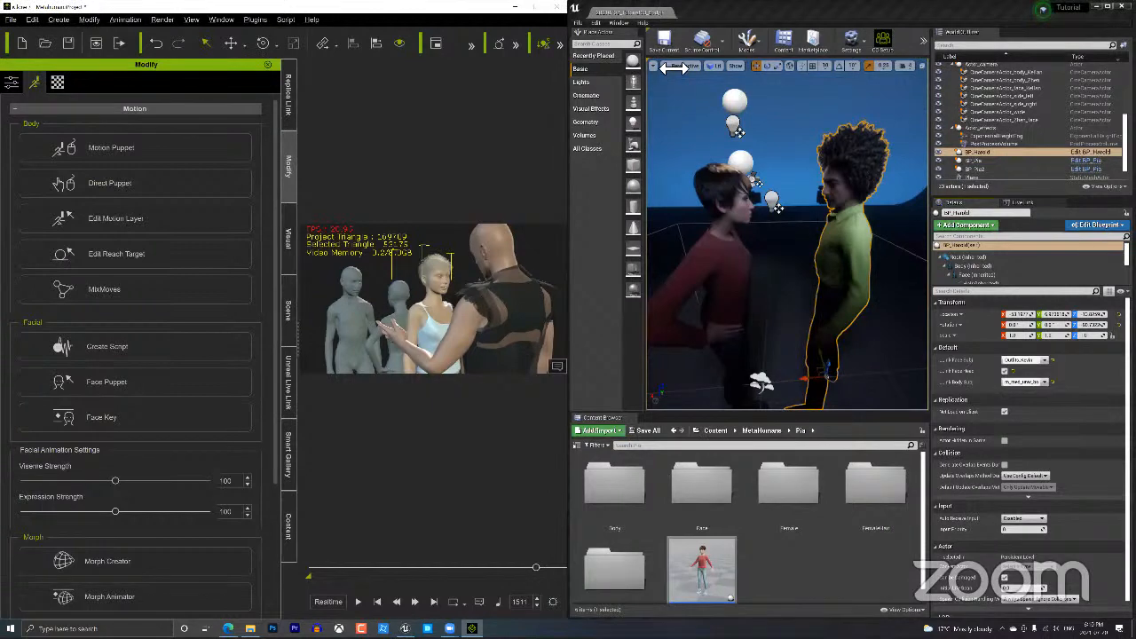
Swap iClone and Unreal Editor between screen halves, then show the desktop with Win+D.
{"action": "key", "text": "super+Left"}
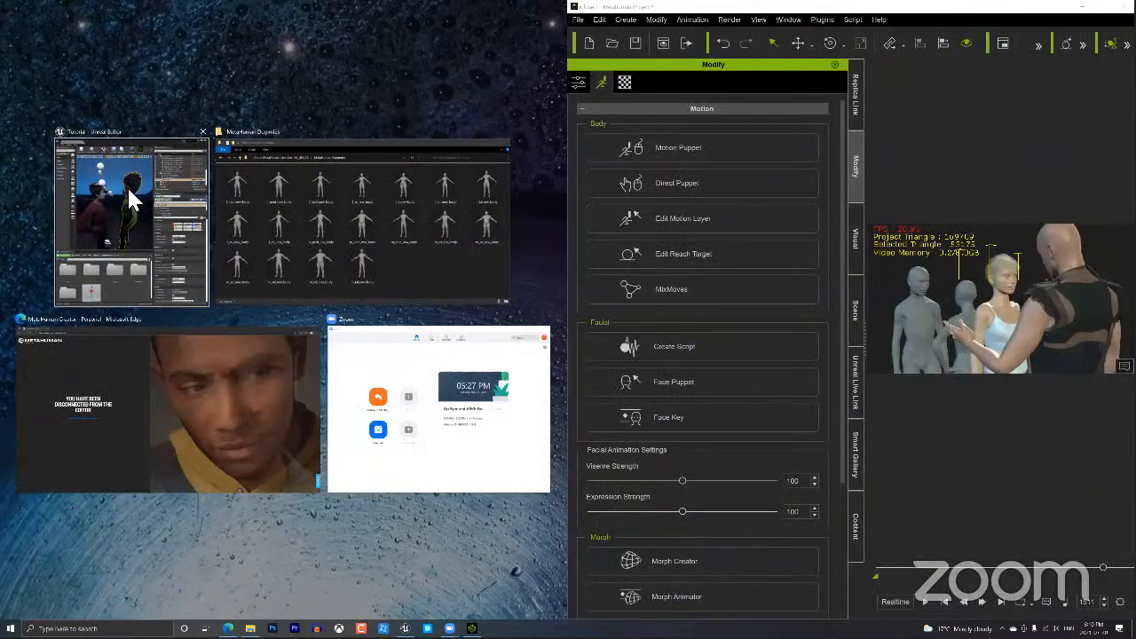
{"action": "left_click", "coordinate": [127, 186]}
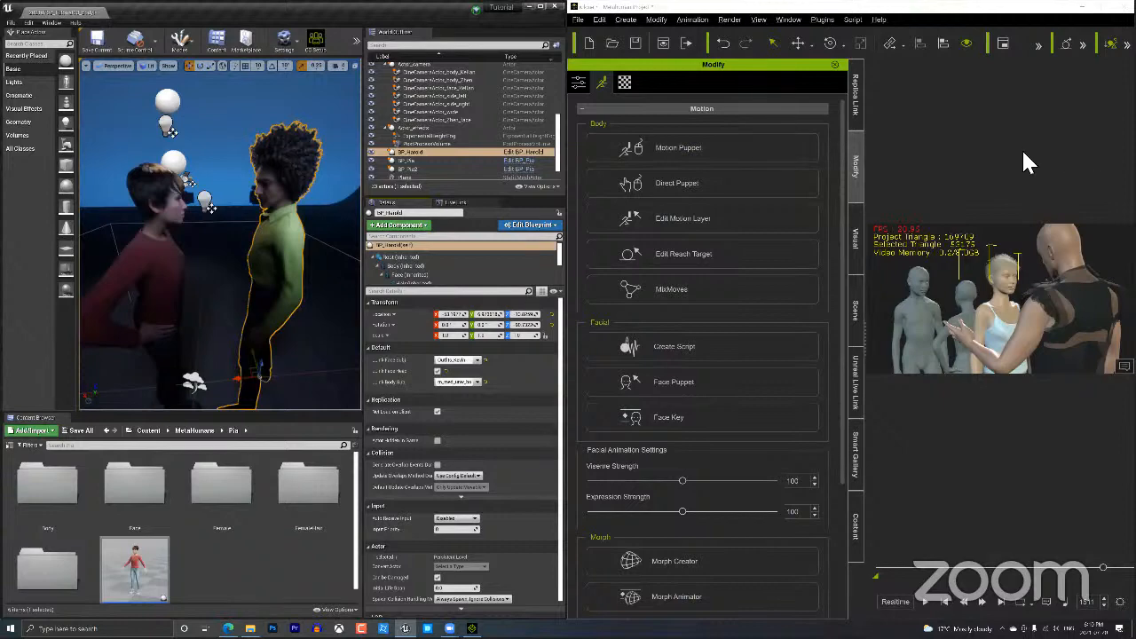
{"action": "key", "text": "super+Right"}
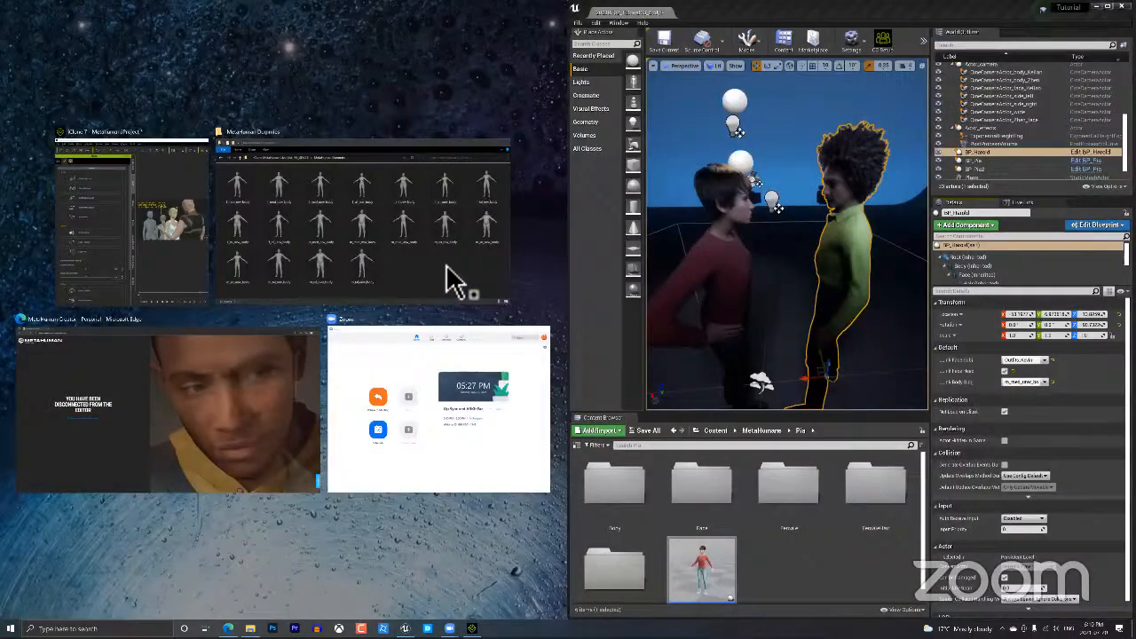
{"action": "left_click", "coordinate": [448, 277]}
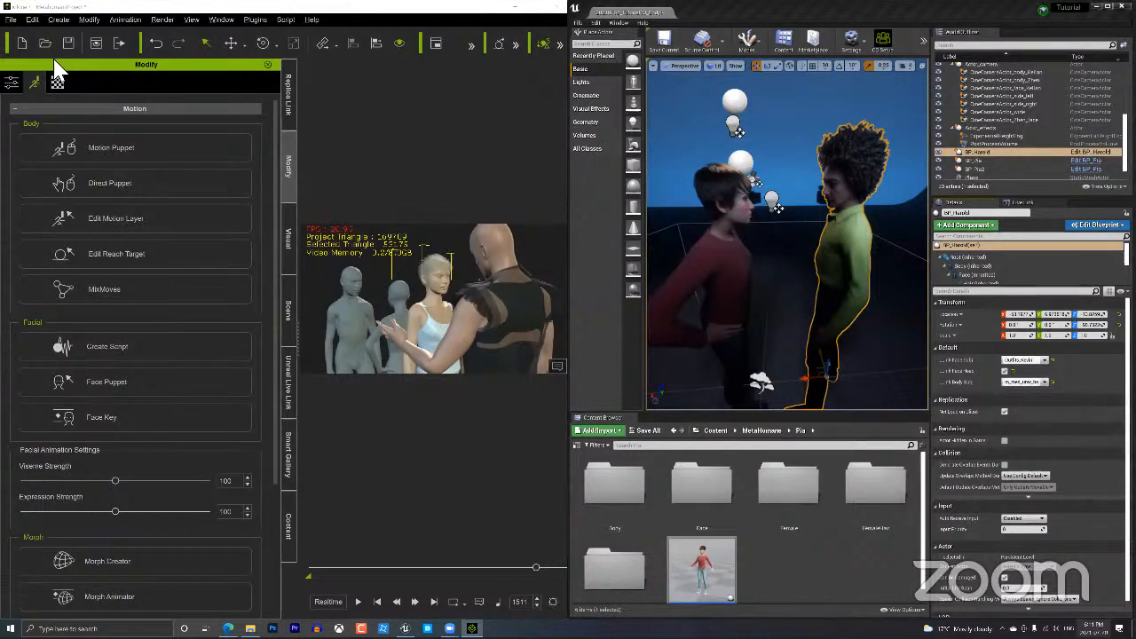
{"action": "key", "text": "super+d"}
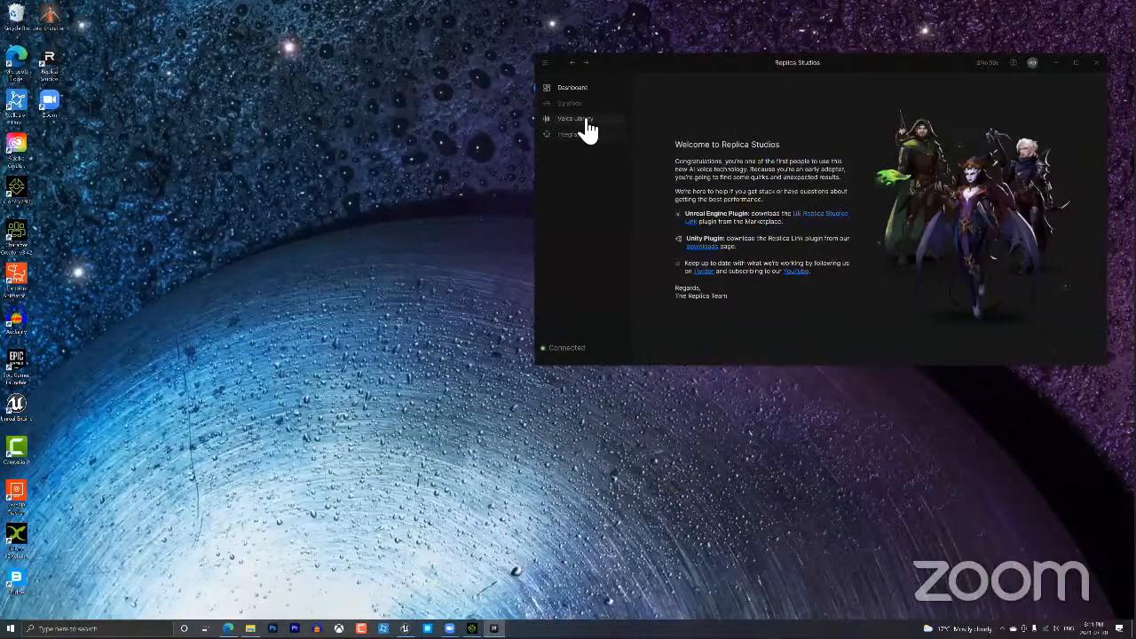
Open the Voice Library, play the Davu voice sample, scroll further, and close Replica Studios.
{"action": "left_click", "coordinate": [581, 104]}
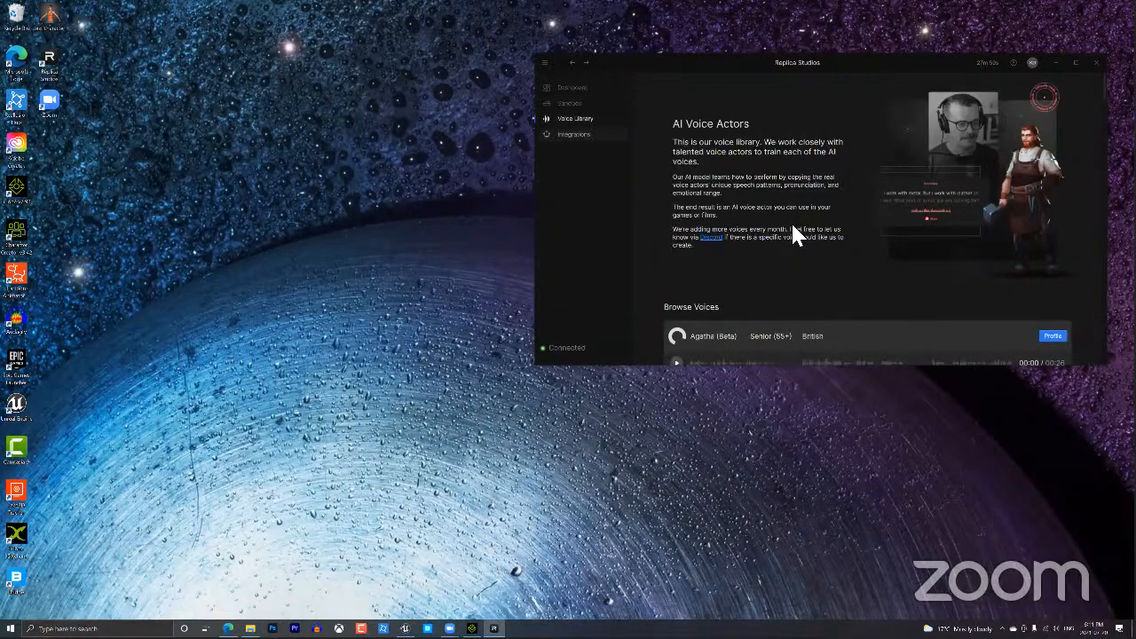
{"action": "scroll", "coordinate": [680, 193], "scroll_direction": "down", "scroll_amount": 5}
{"action": "scroll", "coordinate": [679, 193], "scroll_direction": "down", "scroll_amount": 3}
{"action": "left_click", "coordinate": [677, 184]}
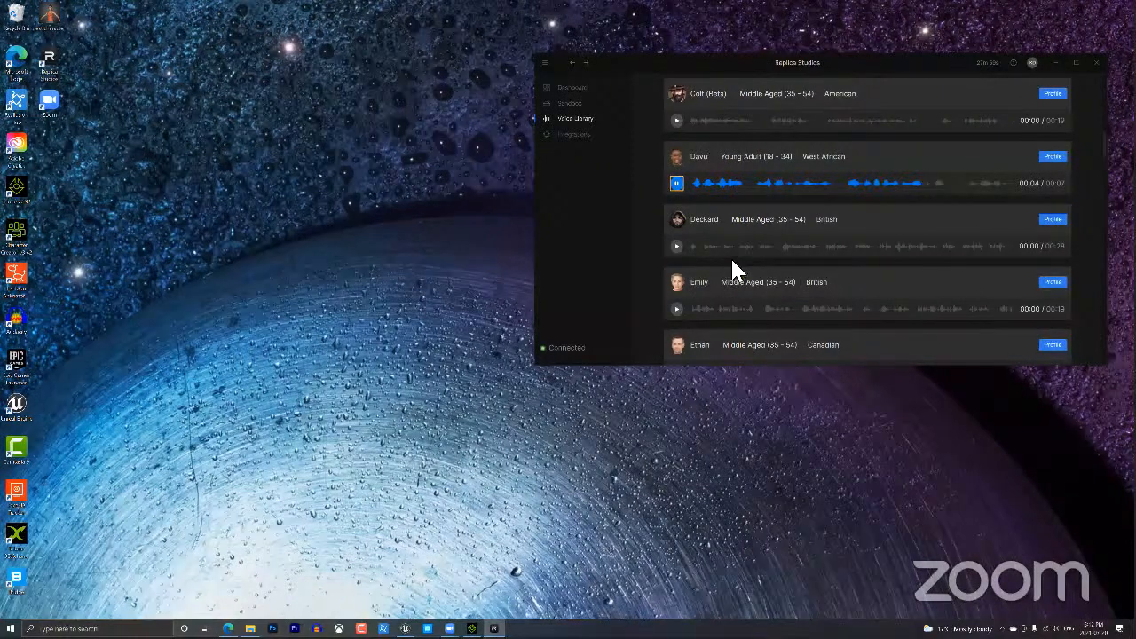
{"action": "scroll", "coordinate": [731, 256], "scroll_direction": "down", "scroll_amount": 5}
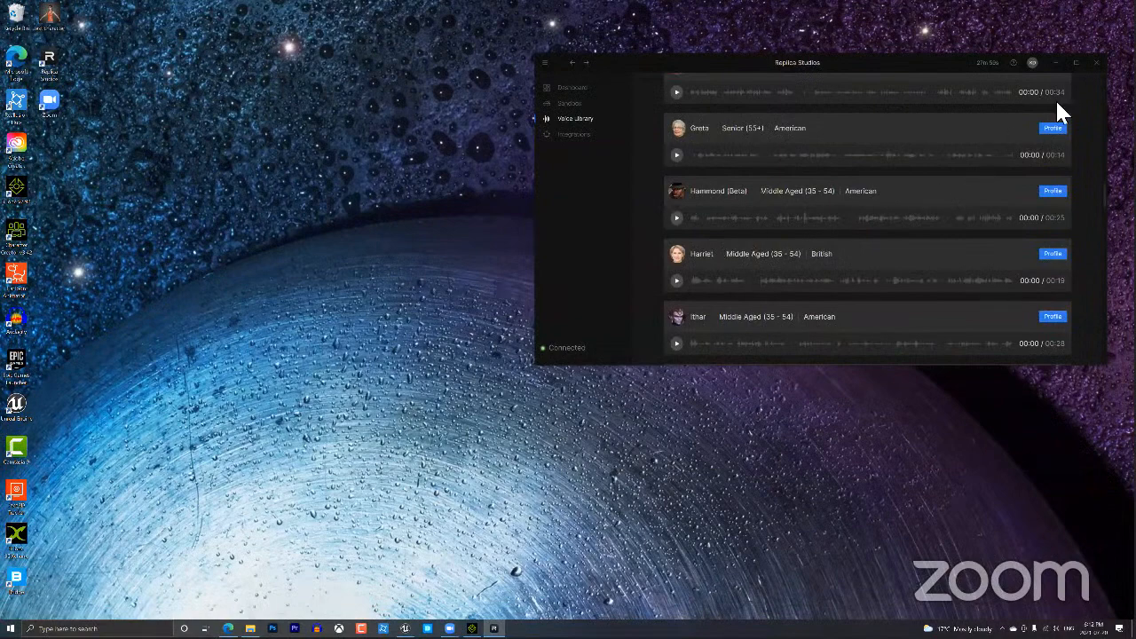
{"action": "scroll", "coordinate": [442, 250], "scroll_direction": "down", "scroll_amount": 3}
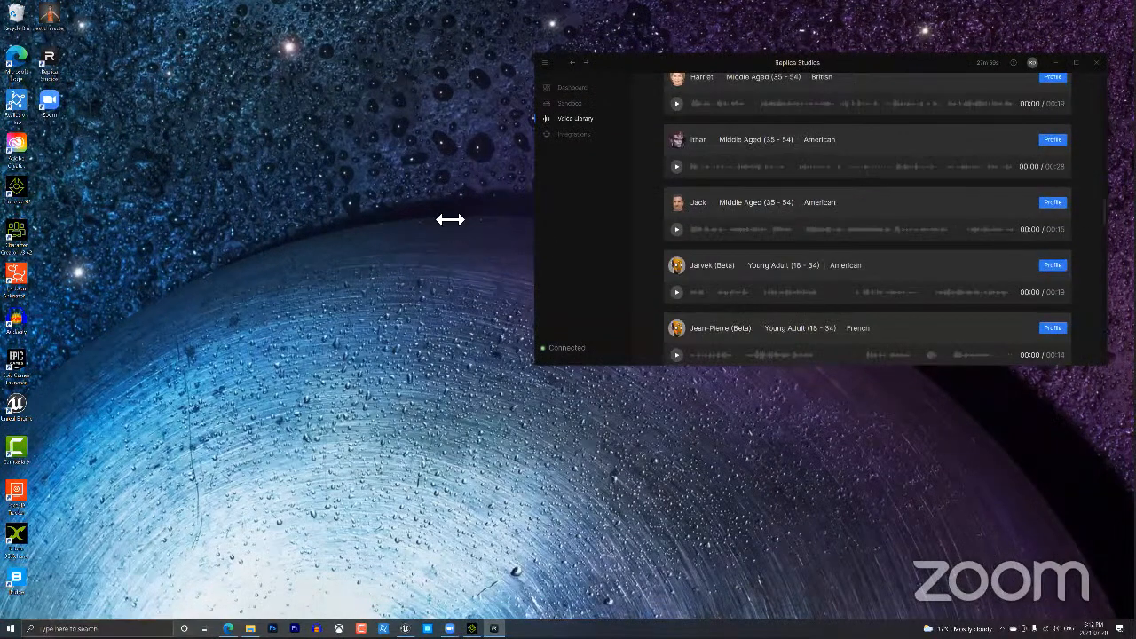
{"action": "key", "text": "alt+F4"}
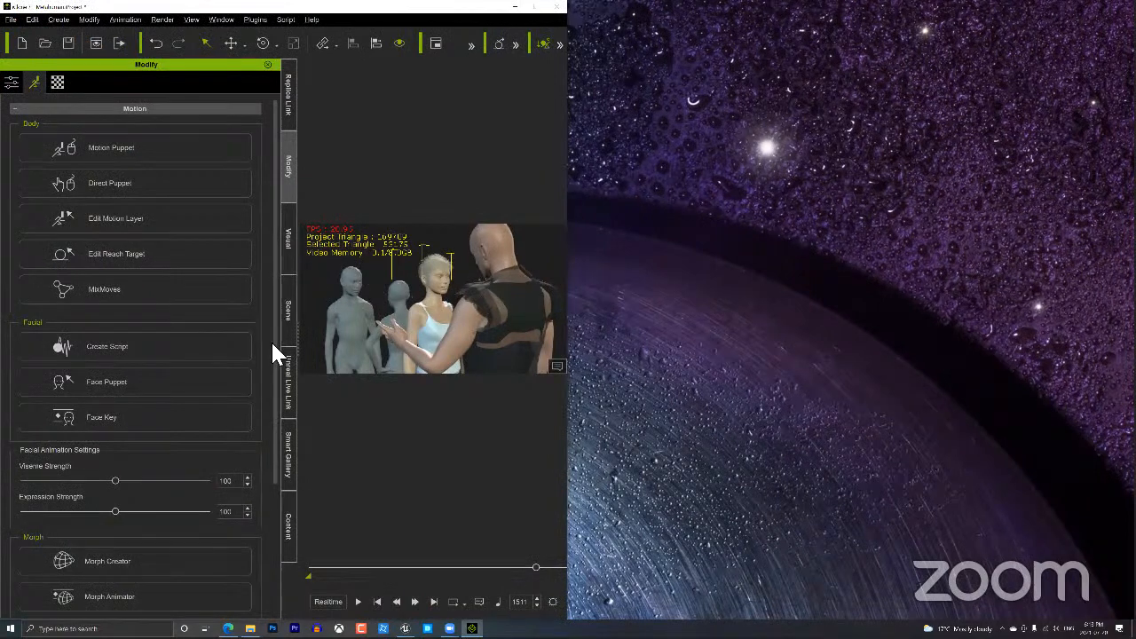
Go from City Life back to all Smart Gallery packs and select Dirty Room.
{"action": "left_click", "coordinate": [287, 466]}
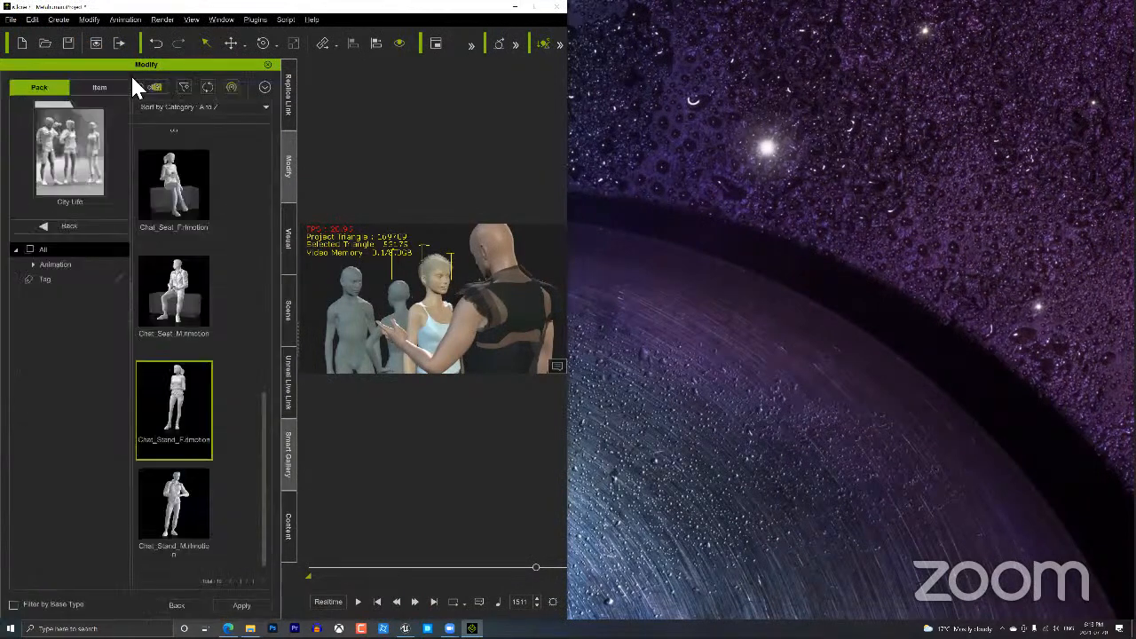
{"action": "left_click", "coordinate": [71, 227]}
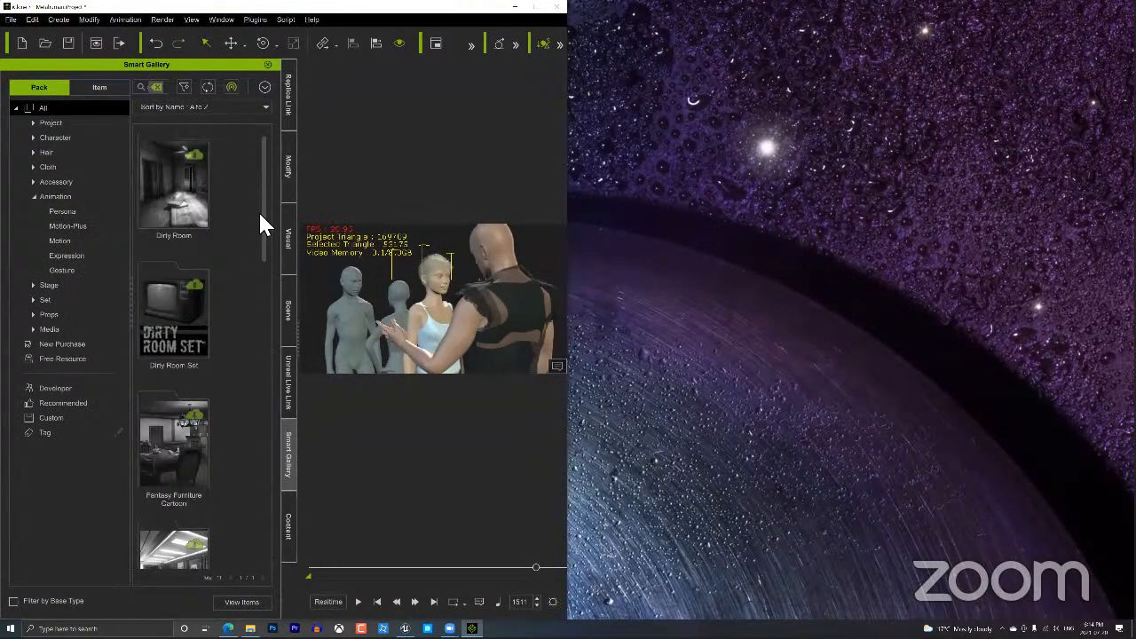
{"action": "left_click_drag", "start_coordinate": [262, 245], "coordinate": [278, 453]}
{"action": "left_click_drag", "start_coordinate": [260, 182], "coordinate": [260, 148]}
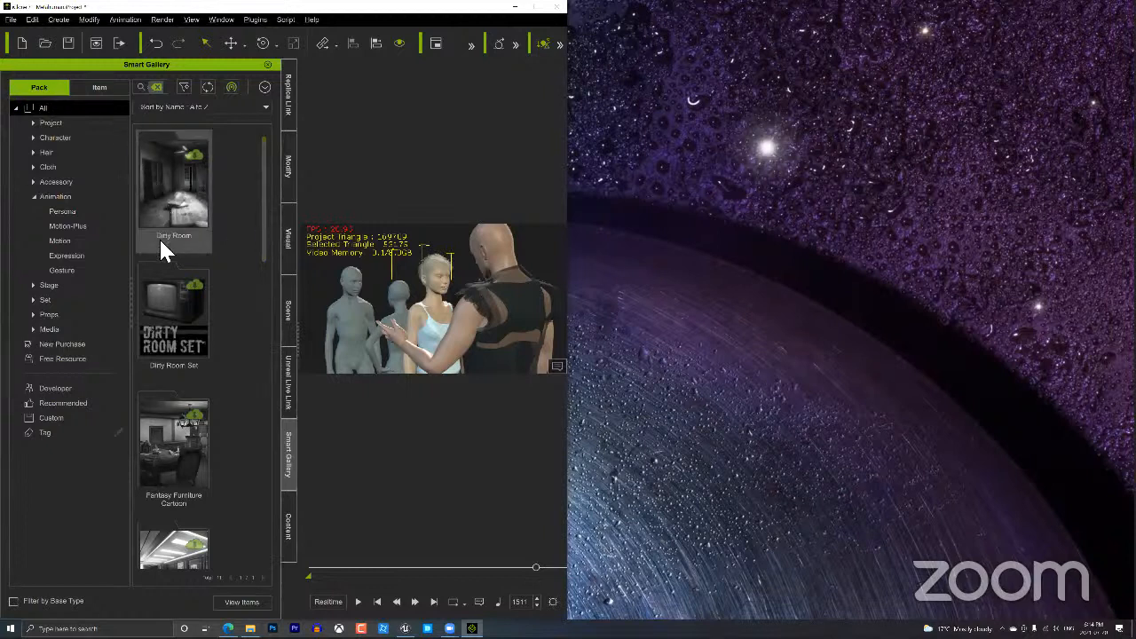
{"action": "left_click", "coordinate": [192, 156]}
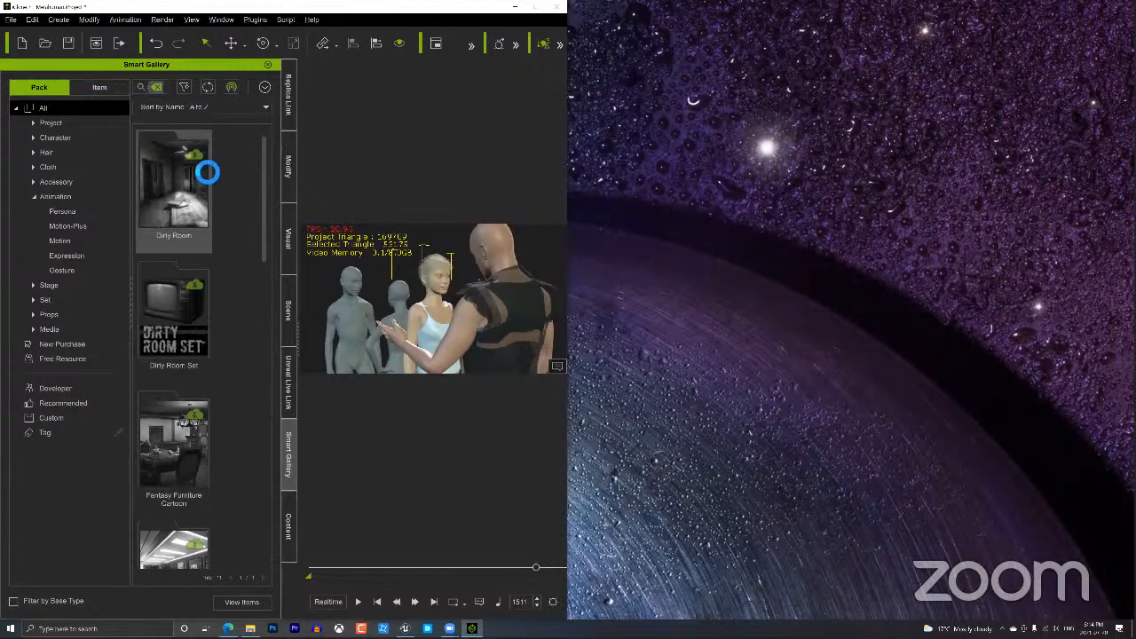
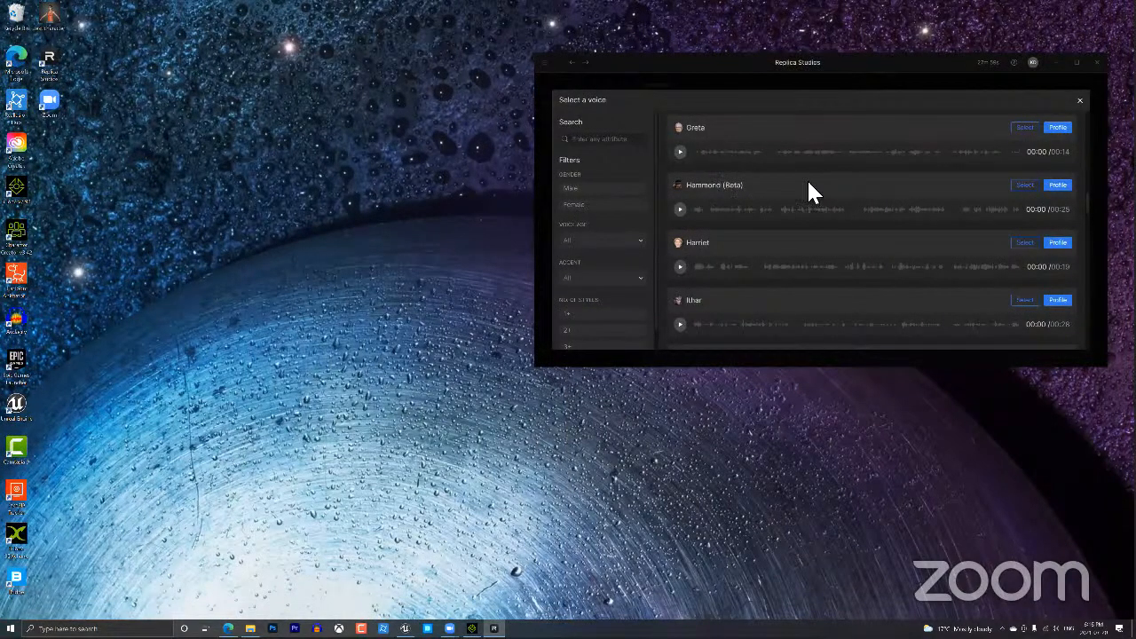
Have the Hammond (Beta) voice say 'Who are you calling ugly, you bad woman?' in Replica.
{"action": "left_click", "coordinate": [756, 204]}
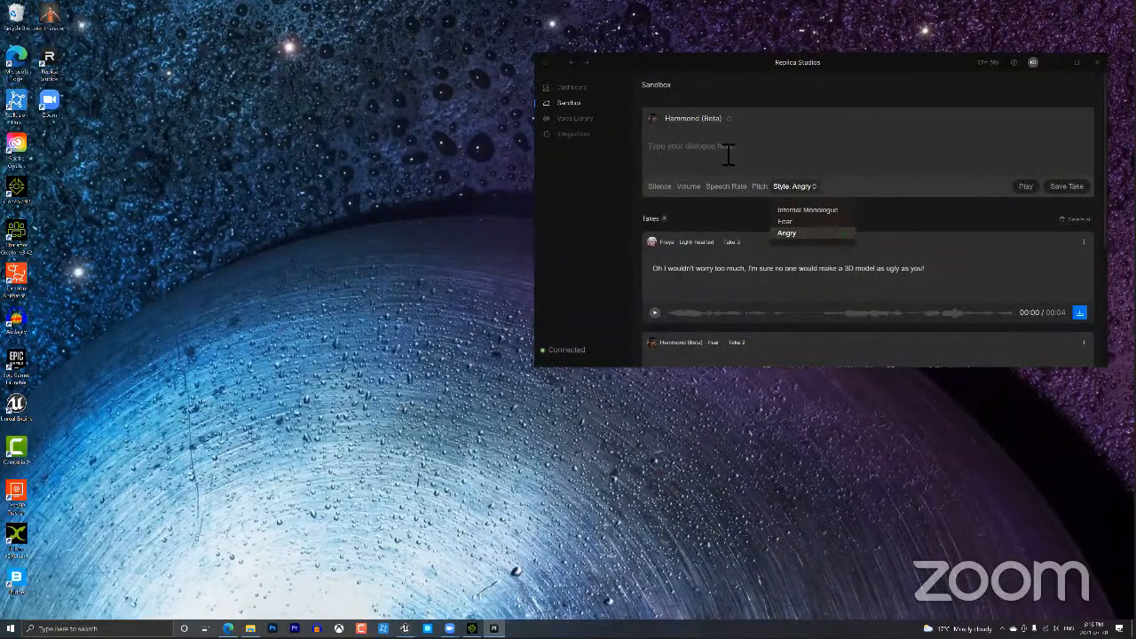
{"action": "left_click", "coordinate": [729, 155]}
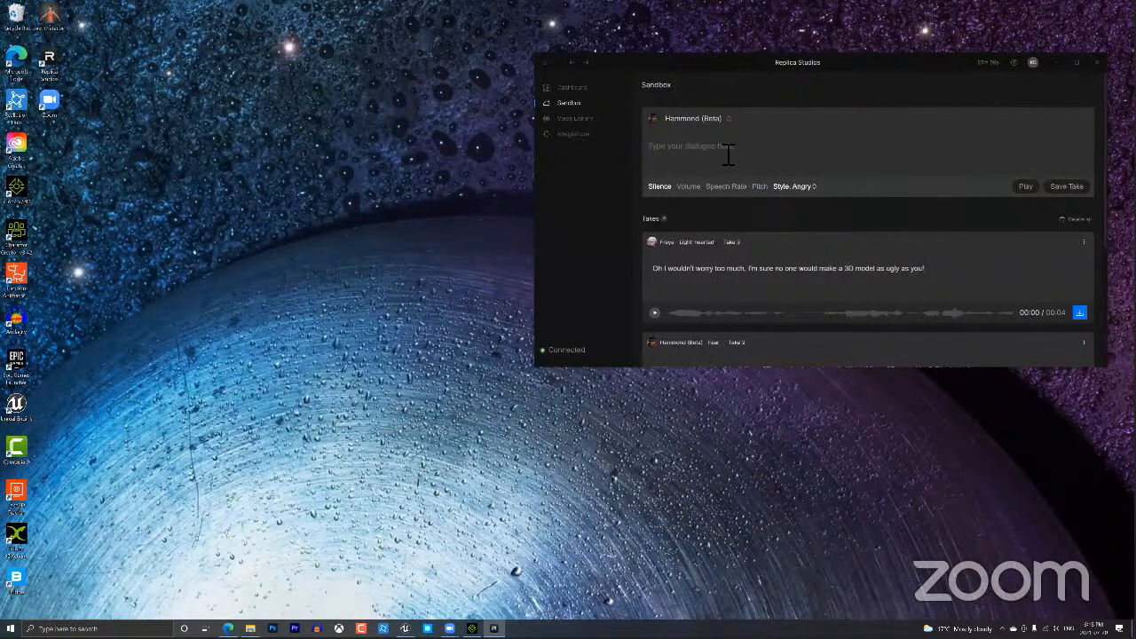
{"action": "type", "text": "Who are you calling ugly"}
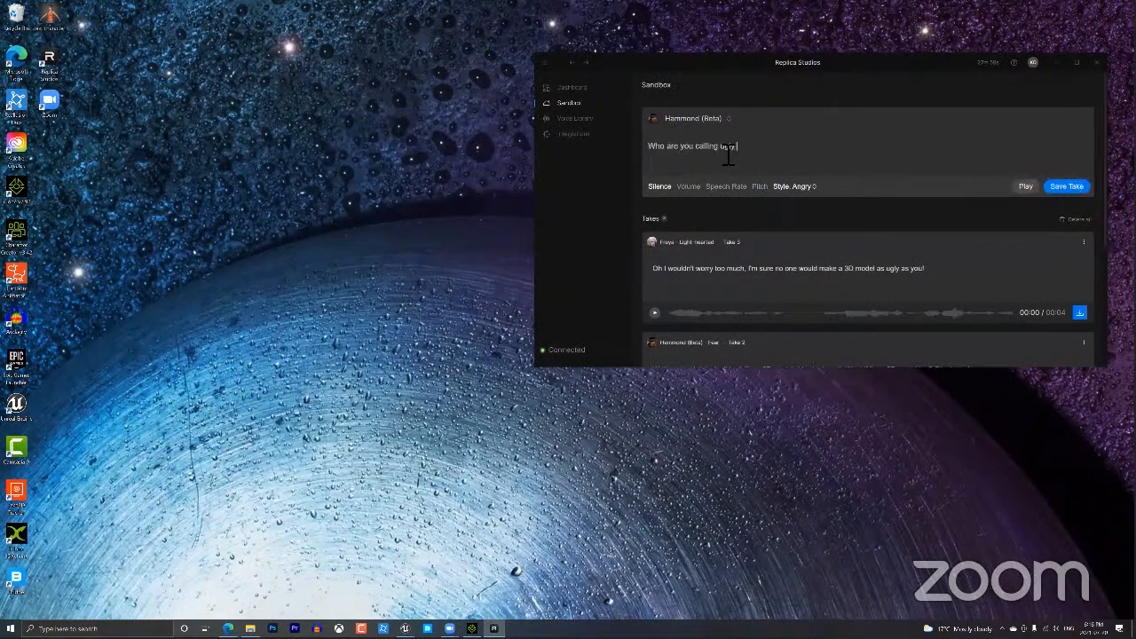
{"action": "type", "text": ", you bad woman?"}
{"action": "left_click", "coordinate": [473, 628]}
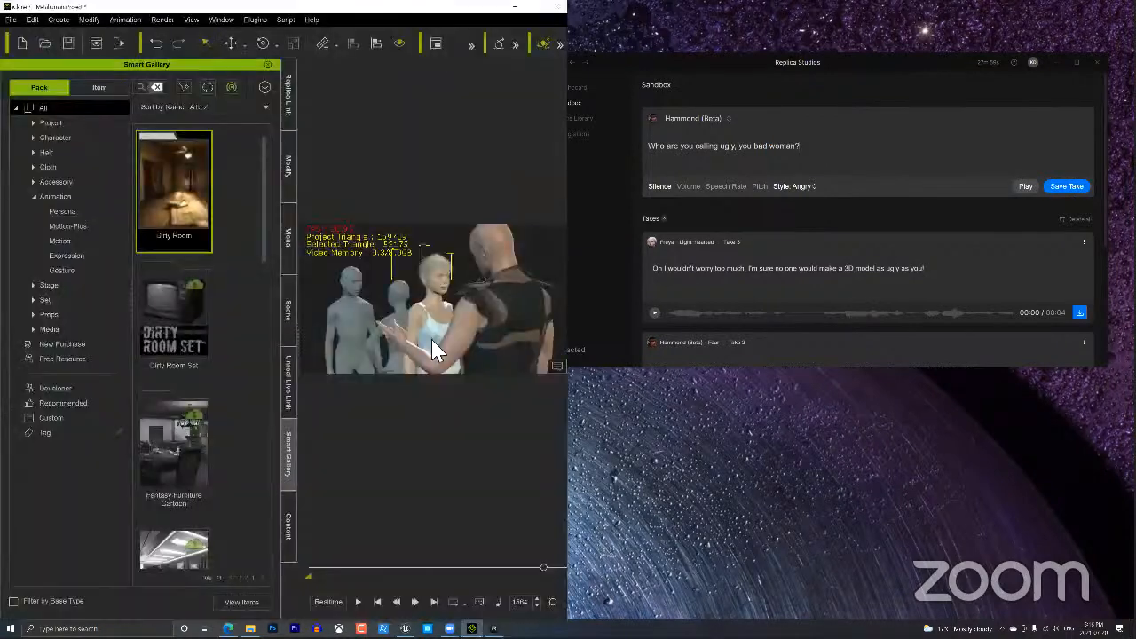
Select the man and make Outfits_Kevin the Replica Link avatar.
{"action": "left_click", "coordinate": [501, 259]}
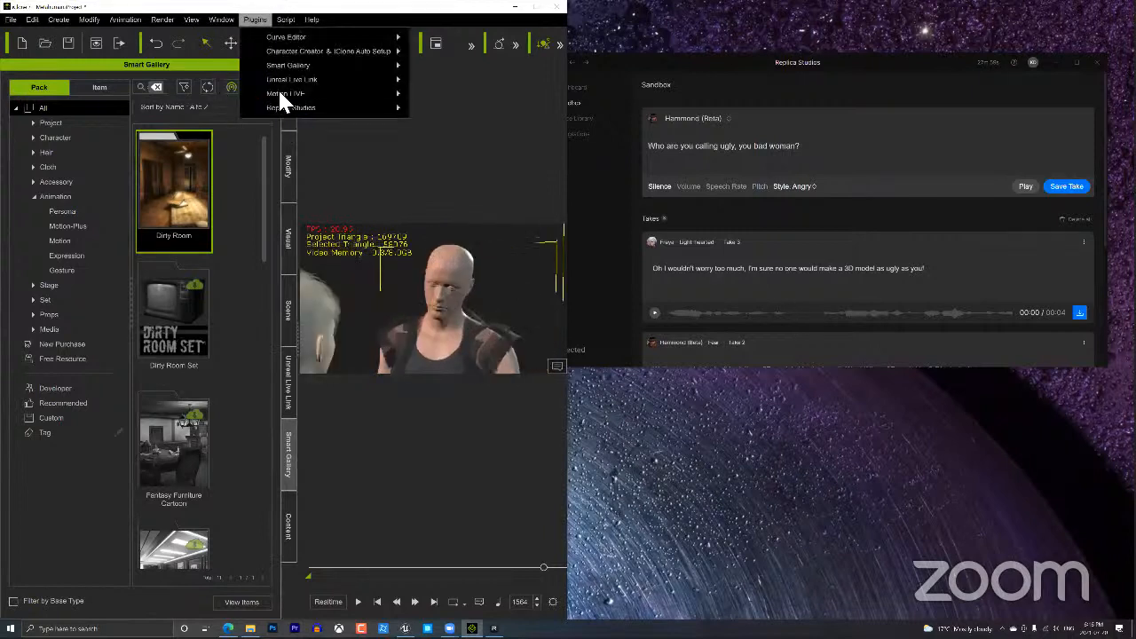
{"action": "left_click", "coordinate": [142, 97]}
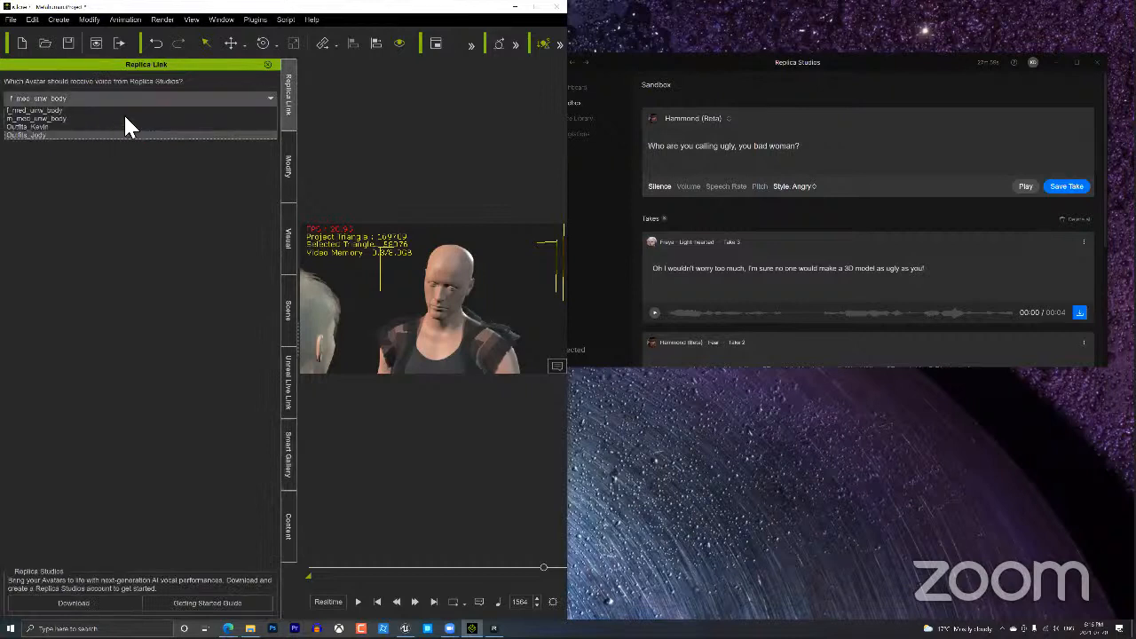
{"action": "left_click", "coordinate": [123, 114]}
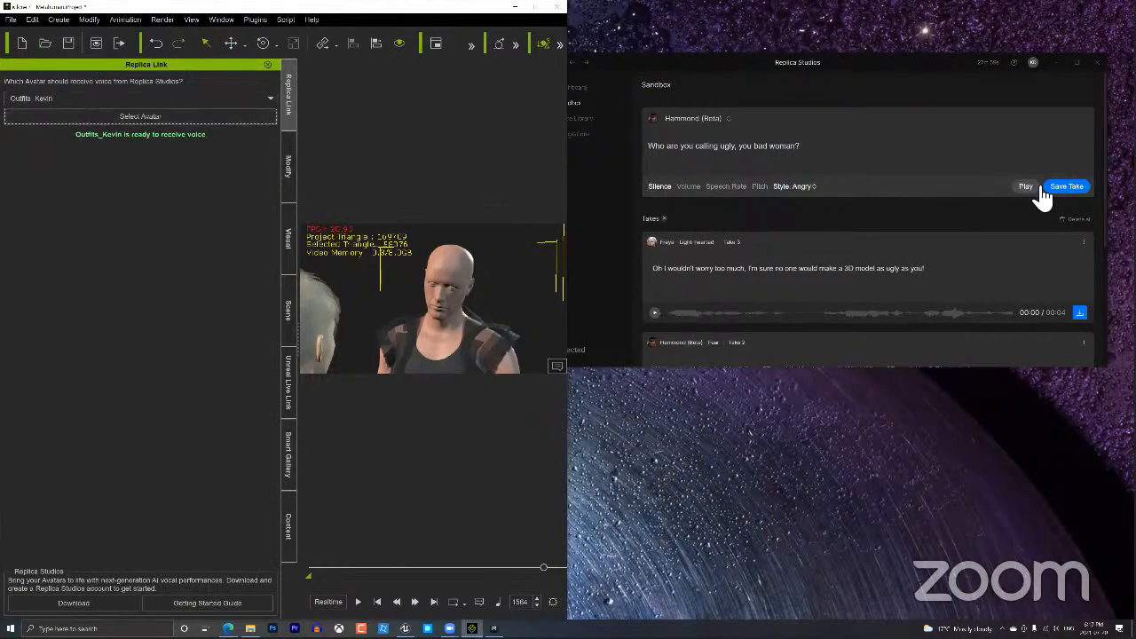
Save the angry Hammond line as a new take, preview it, and send it to iClone.
{"action": "left_click", "coordinate": [1068, 188]}
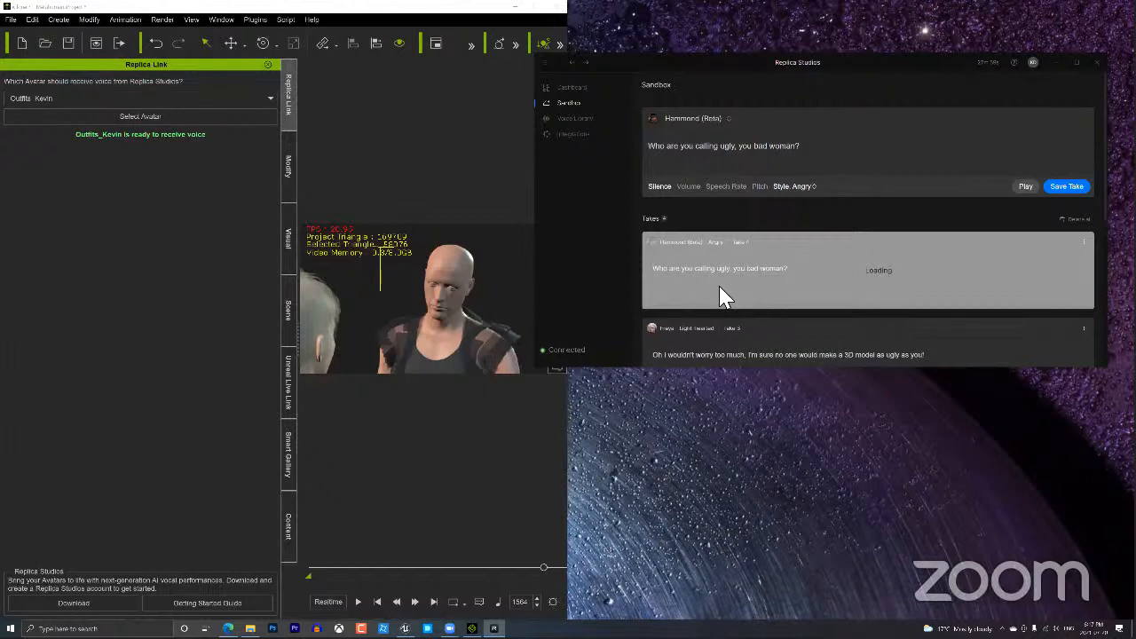
{"action": "left_click", "coordinate": [1027, 187]}
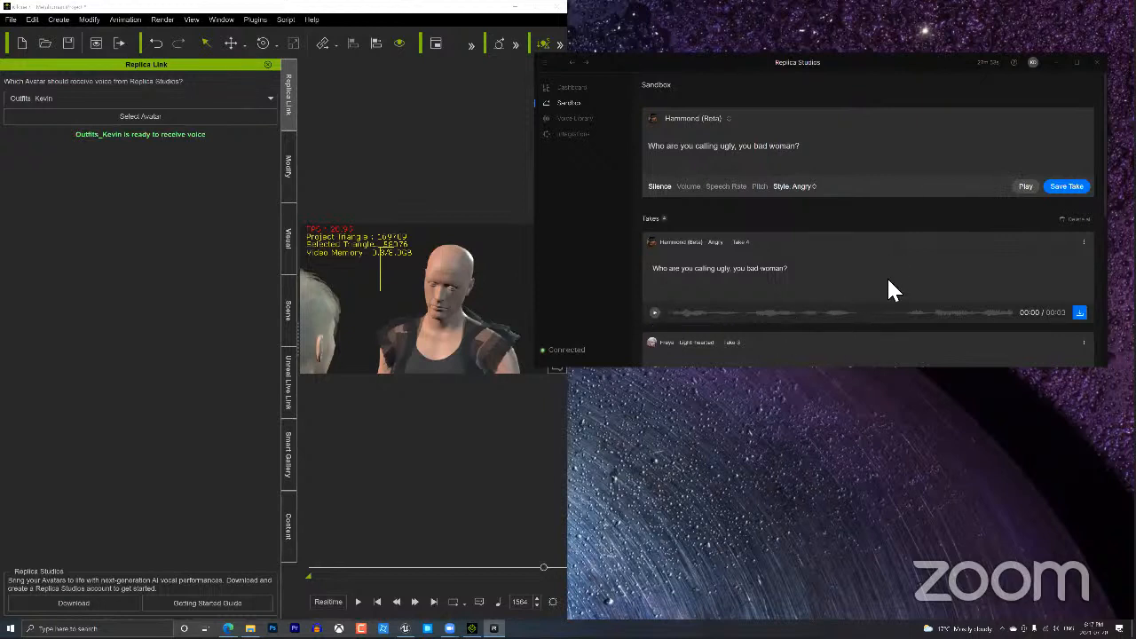
{"action": "left_click", "coordinate": [1080, 314]}
Apply the Hammond take to Kevin with Anger style at Max strength.
{"action": "left_click", "coordinate": [1046, 295]}
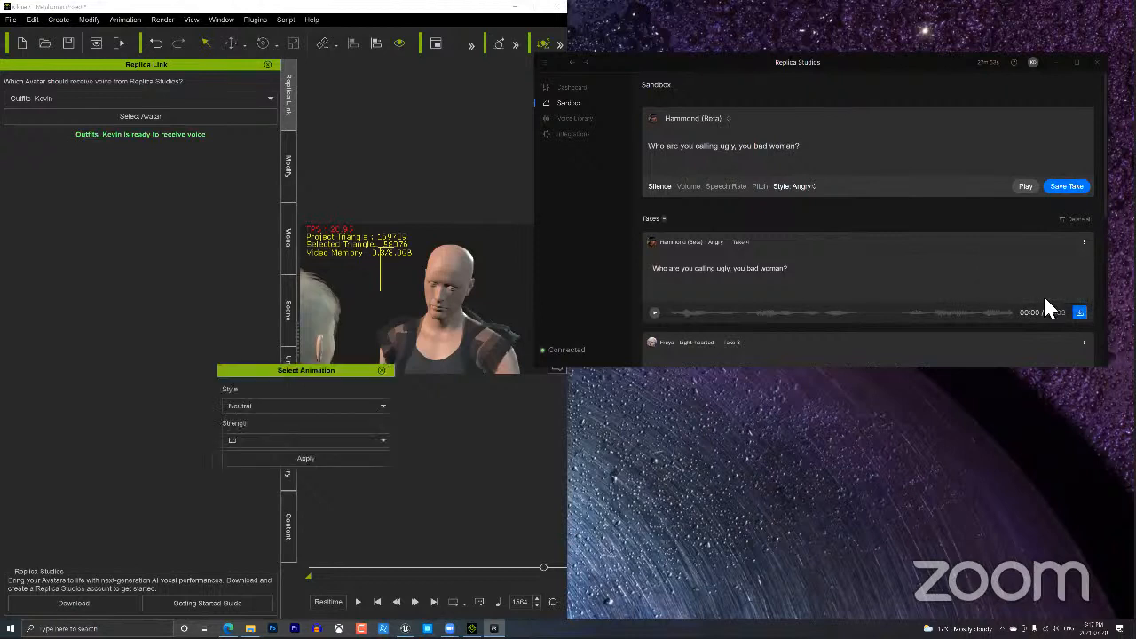
{"action": "left_click", "coordinate": [333, 406]}
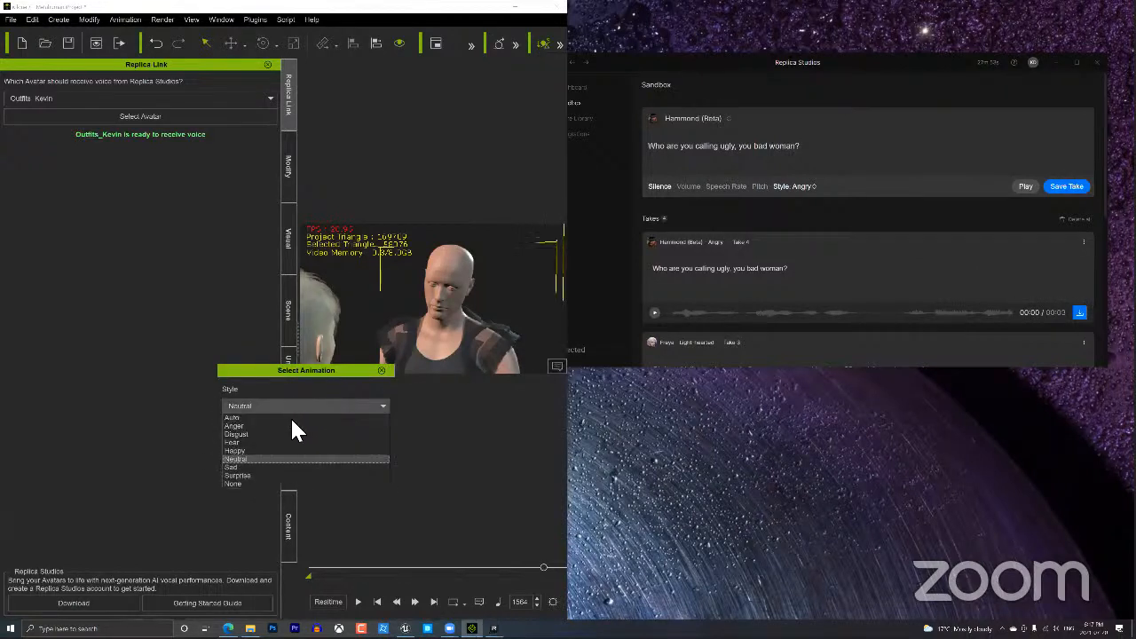
{"action": "left_click", "coordinate": [244, 427]}
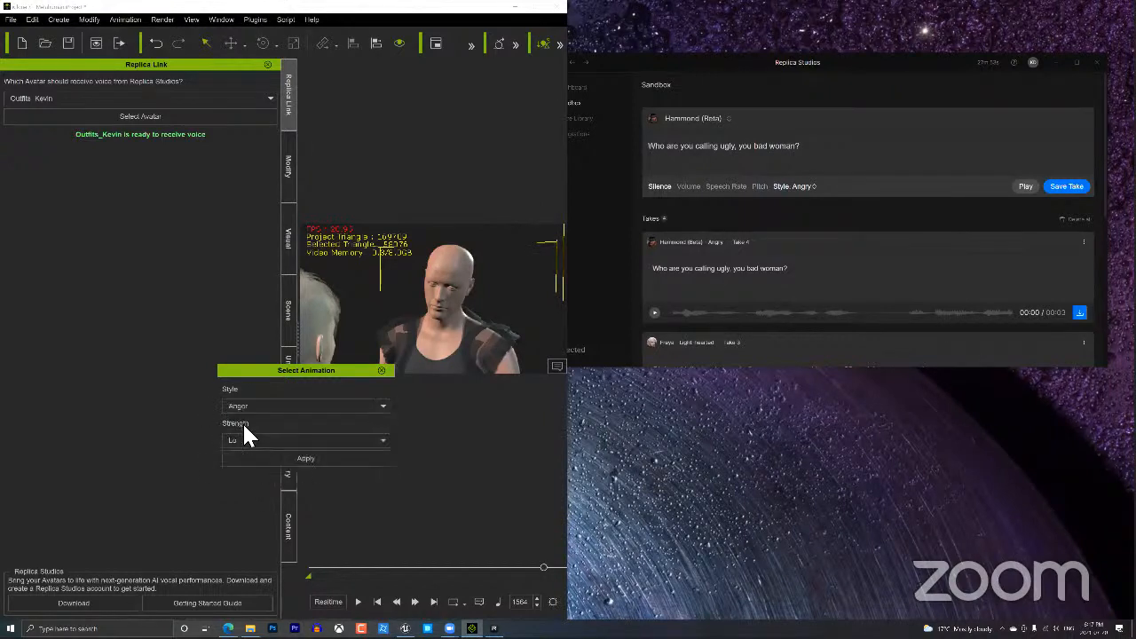
{"action": "left_click", "coordinate": [257, 438]}
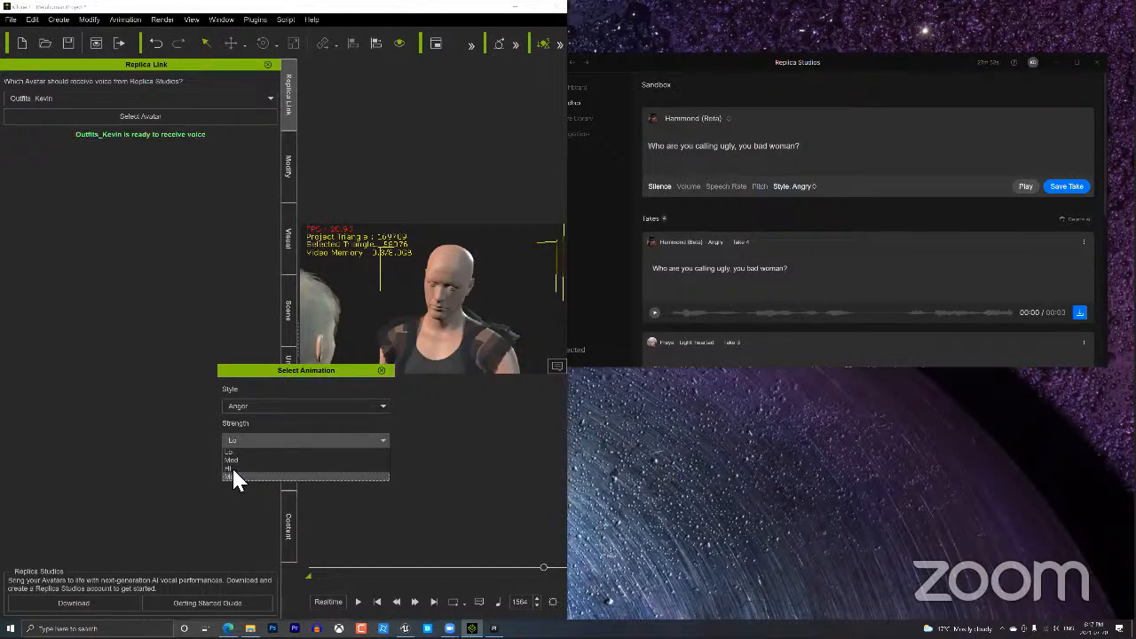
{"action": "left_click", "coordinate": [233, 468]}
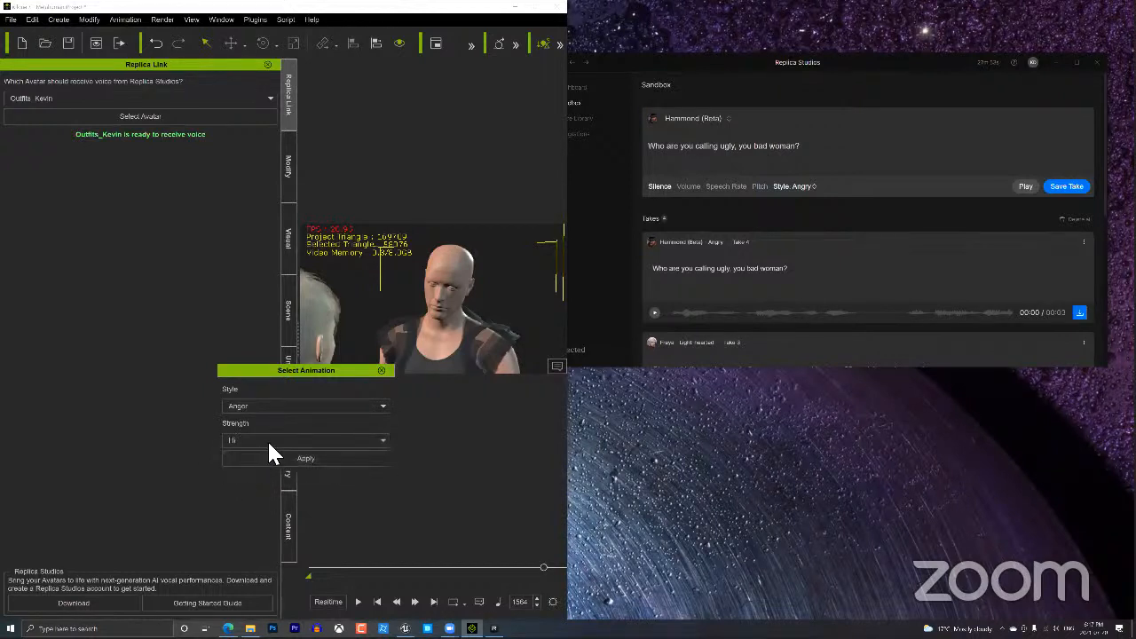
{"action": "left_click", "coordinate": [267, 440]}
{"action": "left_click", "coordinate": [244, 473]}
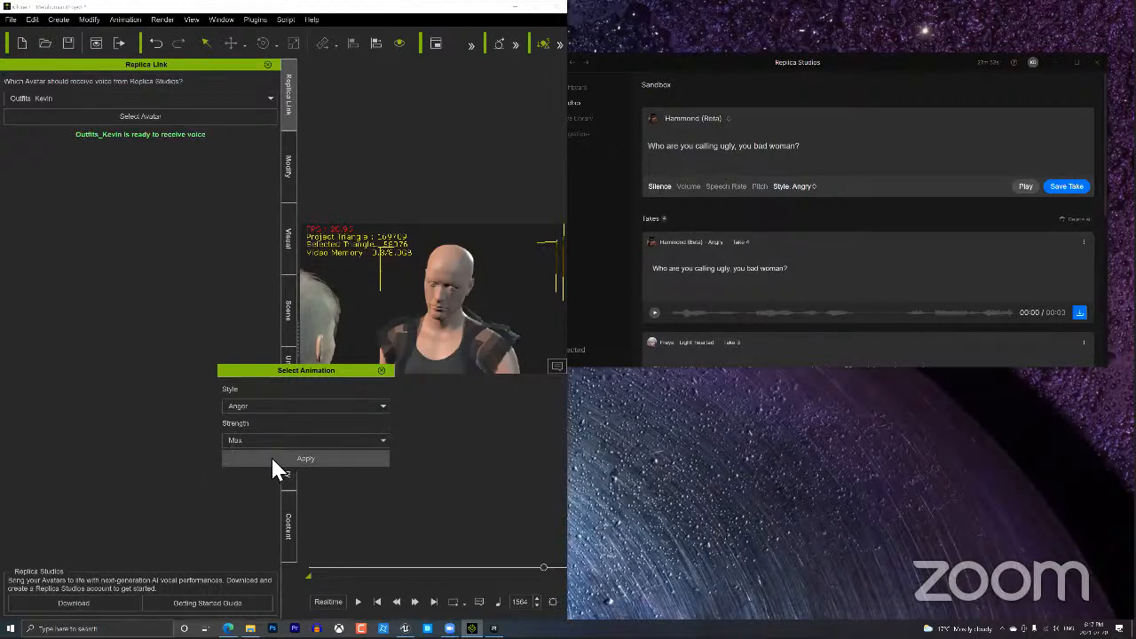
{"action": "left_click", "coordinate": [272, 459]}
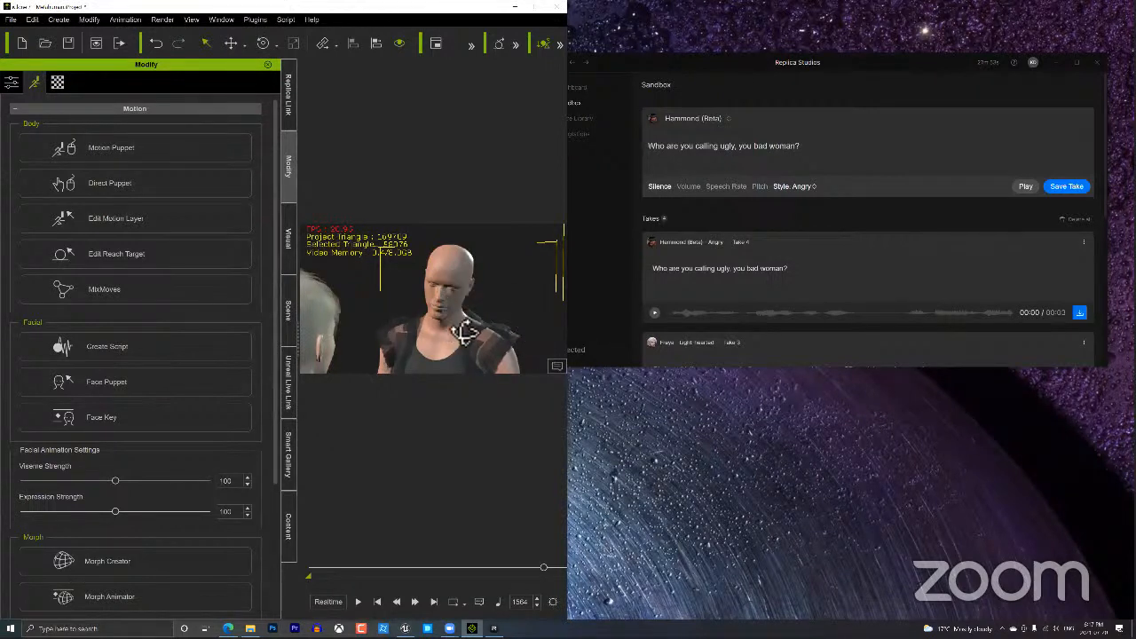
Frame Kevin's head in close-up and play back his angry talking animation, then pause it.
{"action": "right_click_drag", "start_coordinate": [461, 325], "coordinate": [482, 323]}
{"action": "mouse_move", "coordinate": [483, 323]}
{"action": "middle_mouse_down"}
{"action": "mouse_move", "coordinate": [479, 361]}
{"action": "mouse_move", "coordinate": [495, 307]}
{"action": "middle_mouse_up"}
{"action": "scroll", "coordinate": [480, 340], "scroll_direction": "up", "scroll_amount": 5}
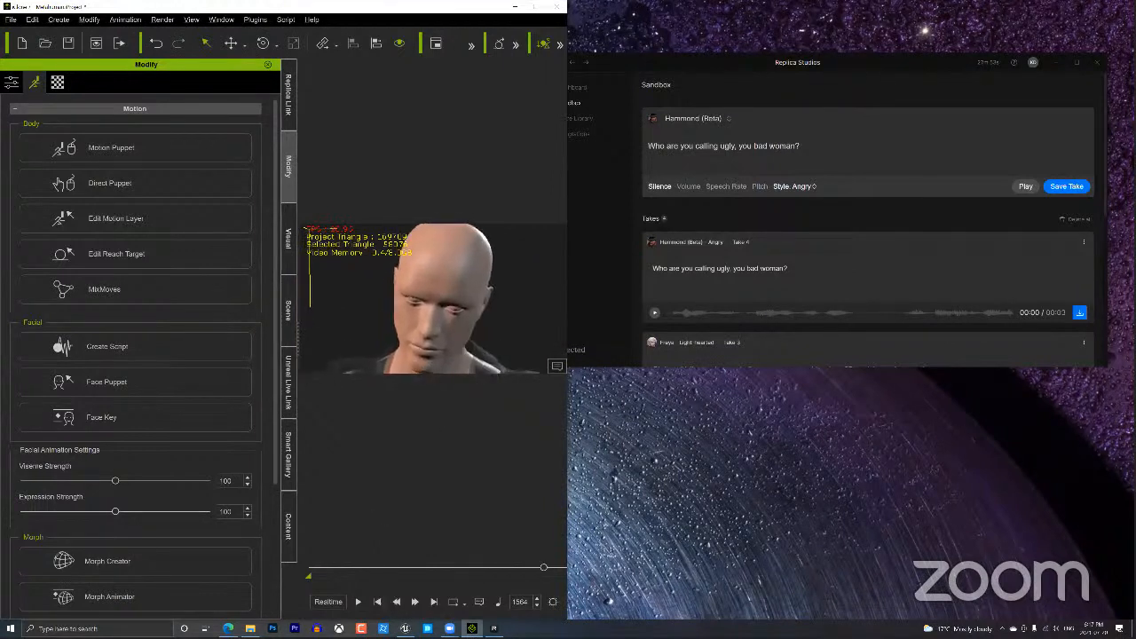
{"action": "left_click", "coordinate": [358, 602]}
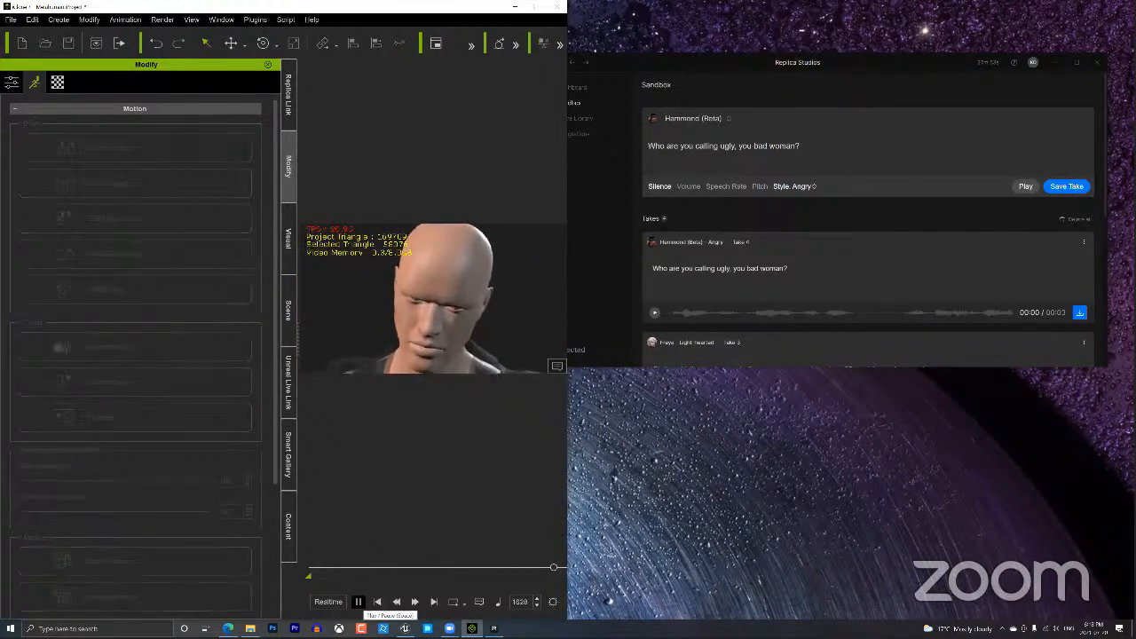
{"action": "left_click", "coordinate": [359, 602]}
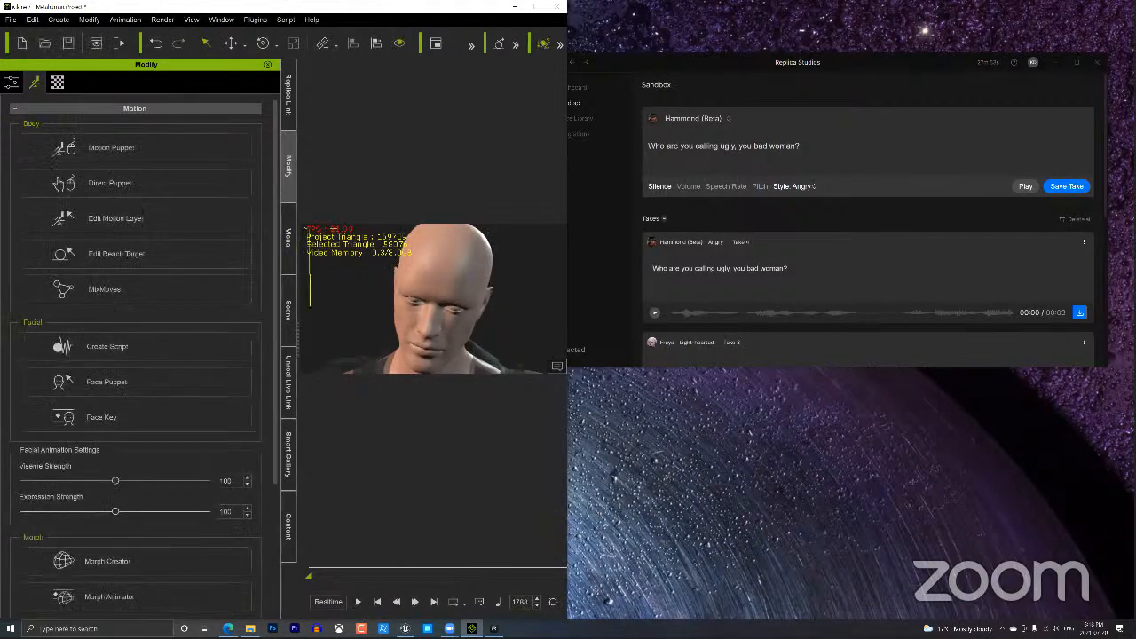
{"action": "left_click", "coordinate": [406, 630]}
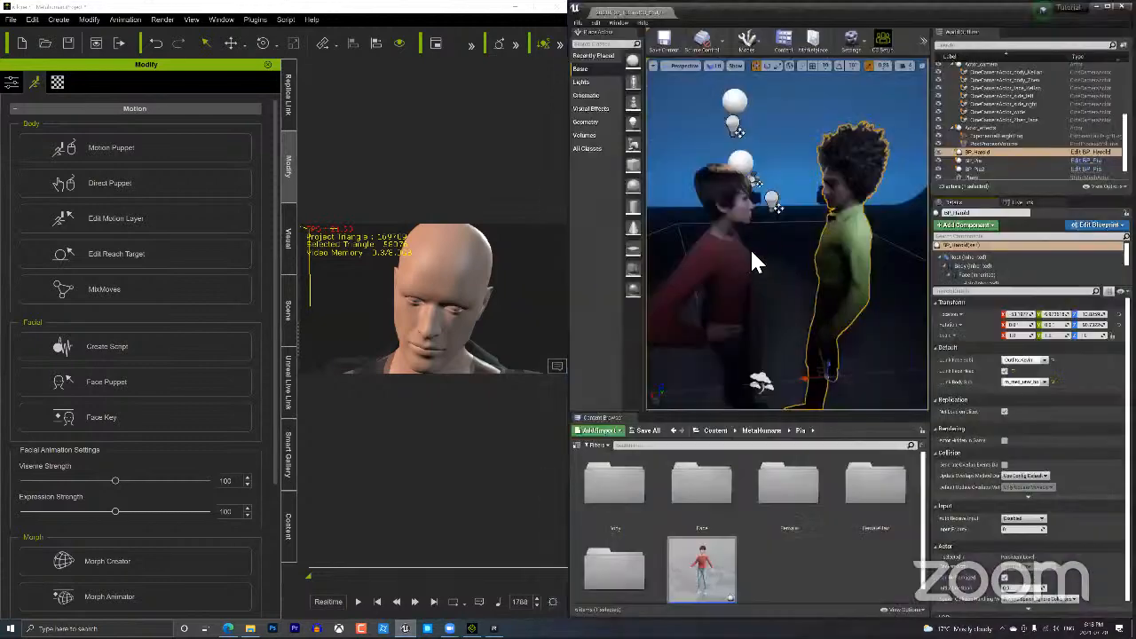
Frame Harold's upper body in Unreal and play iClone's animation to drive him live.
{"action": "mouse_move", "coordinate": [764, 235]}
{"action": "left_mouse_down"}
{"action": "mouse_move", "coordinate": [766, 208]}
{"action": "mouse_move", "coordinate": [791, 247]}
{"action": "mouse_move", "coordinate": [787, 206]}
{"action": "mouse_move", "coordinate": [771, 250]}
{"action": "left_mouse_up"}
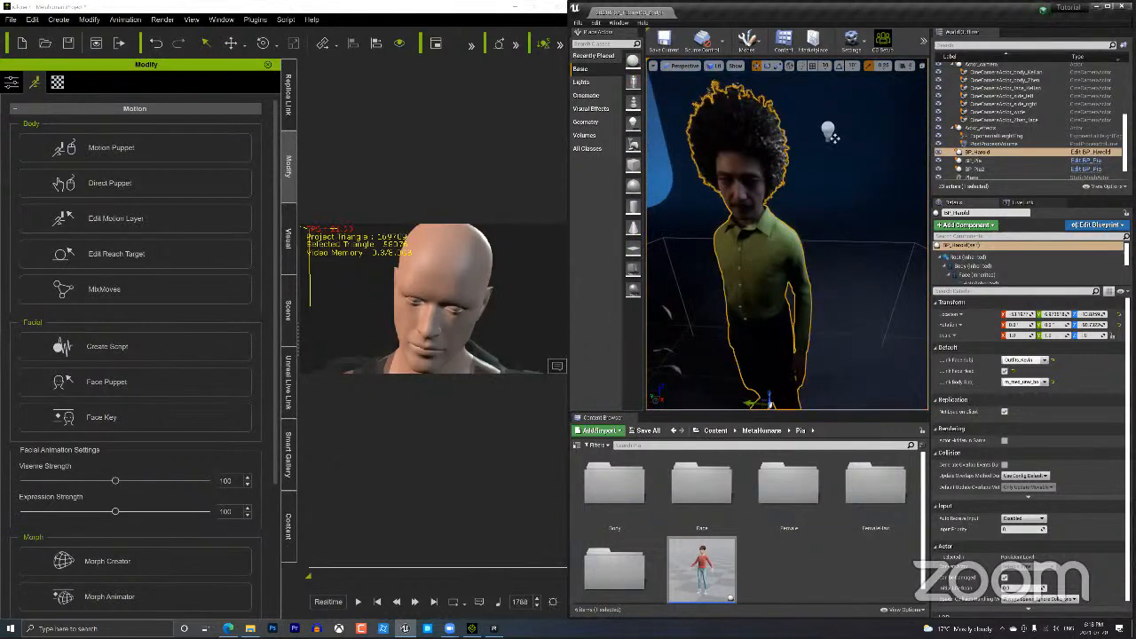
{"action": "left_click_drag", "start_coordinate": [724, 282], "coordinate": [713, 306]}
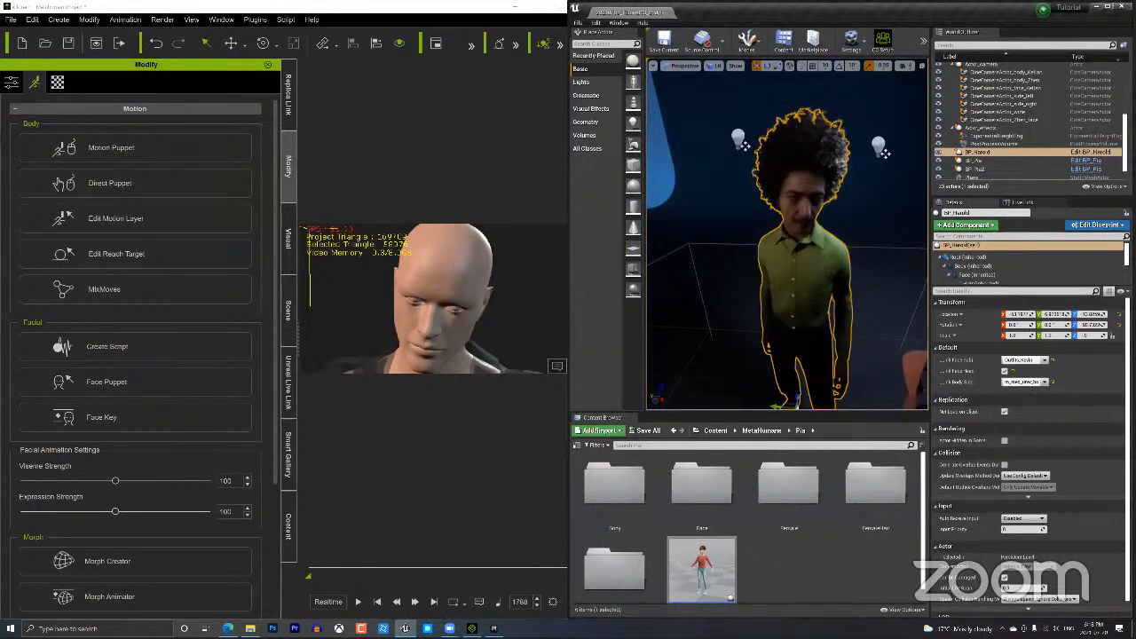
{"action": "left_click_drag", "start_coordinate": [838, 306], "coordinate": [856, 257]}
{"action": "right_click_drag", "start_coordinate": [856, 257], "coordinate": [839, 289]}
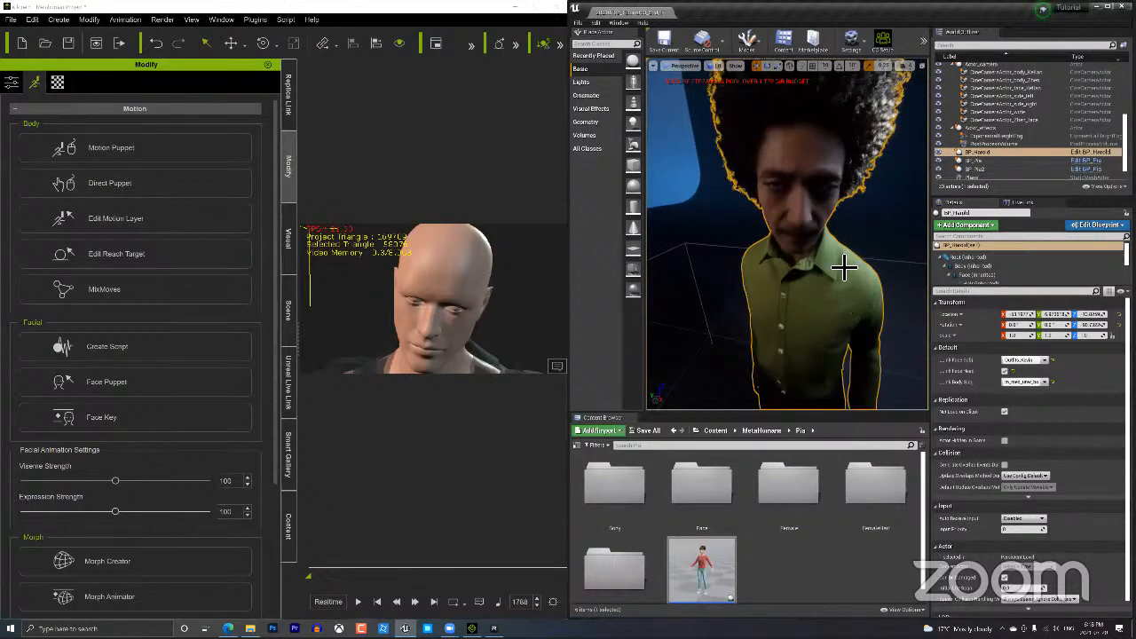
{"action": "scroll", "coordinate": [834, 262], "scroll_direction": "up", "scroll_amount": 3}
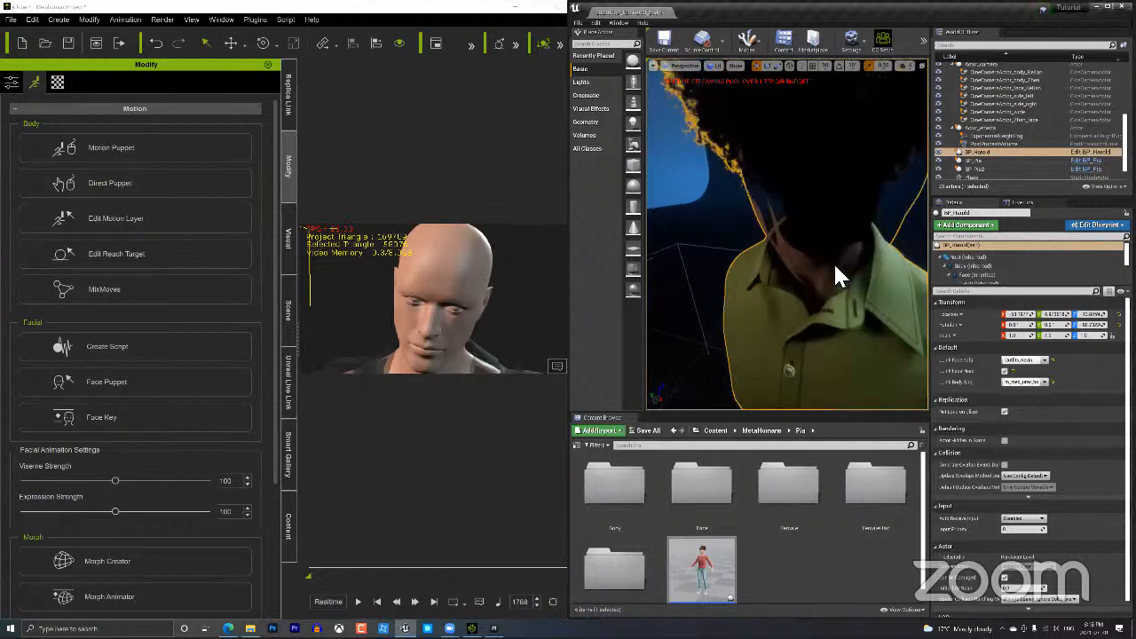
{"action": "scroll", "coordinate": [834, 262], "scroll_direction": "down", "scroll_amount": 4}
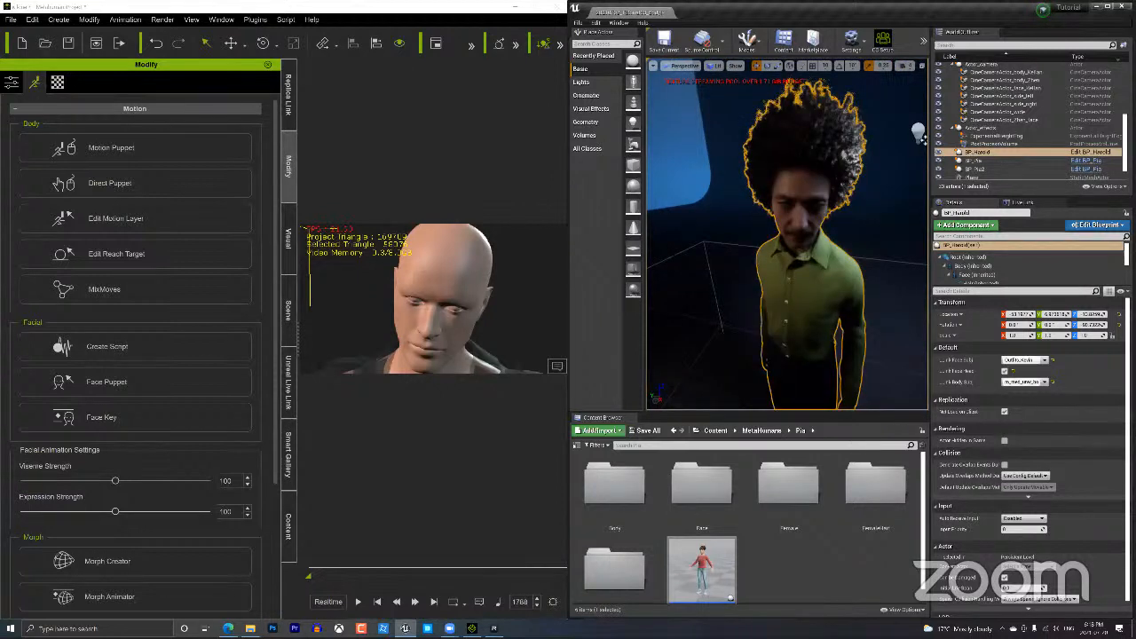
{"action": "mouse_move", "coordinate": [833, 262]}
{"action": "middle_mouse_down"}
{"action": "mouse_move", "coordinate": [834, 227]}
{"action": "mouse_move", "coordinate": [821, 297]}
{"action": "mouse_move", "coordinate": [821, 253]}
{"action": "middle_mouse_up"}
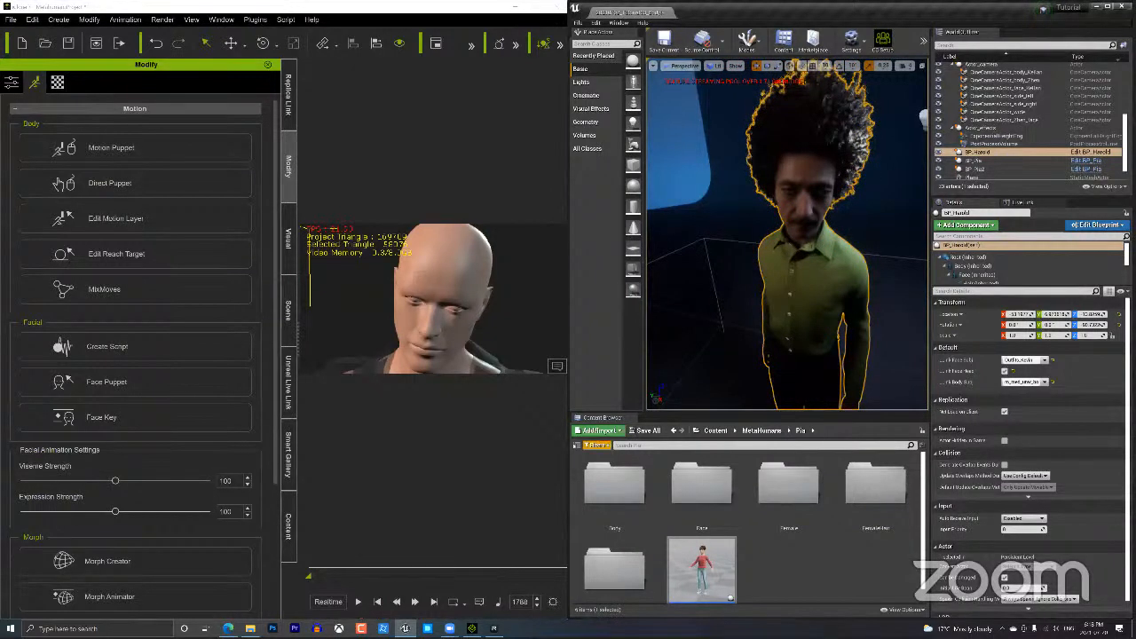
{"action": "left_click", "coordinate": [367, 601]}
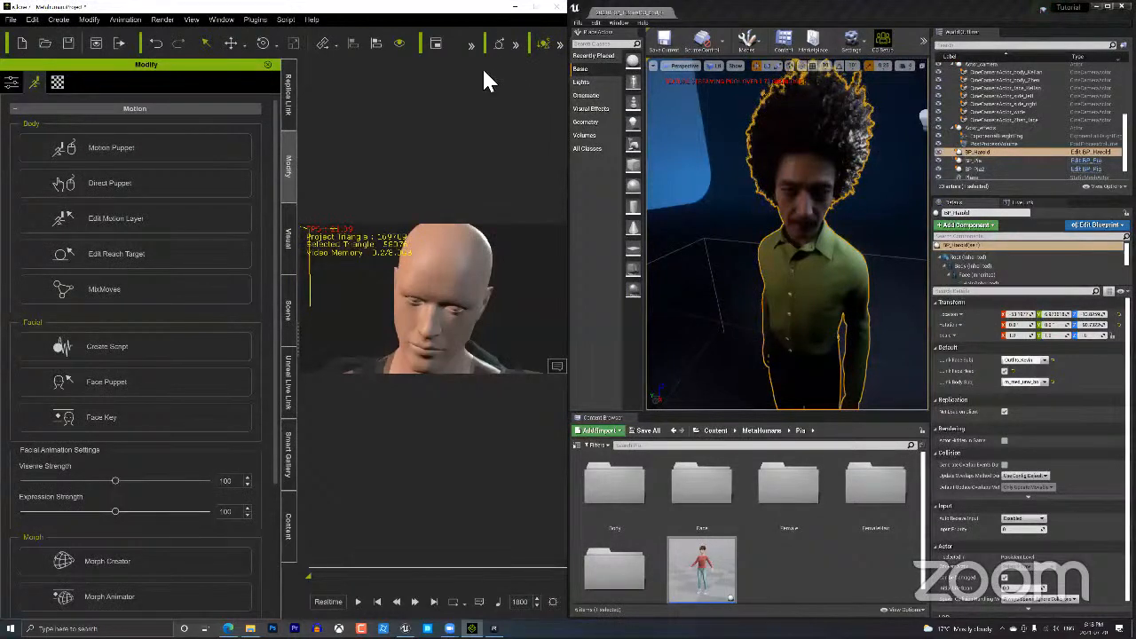
Maximize iClone and switch the viewport display quality from Minimal to High.
{"action": "key", "text": "super+Right"}
{"action": "key", "text": "super+Up"}
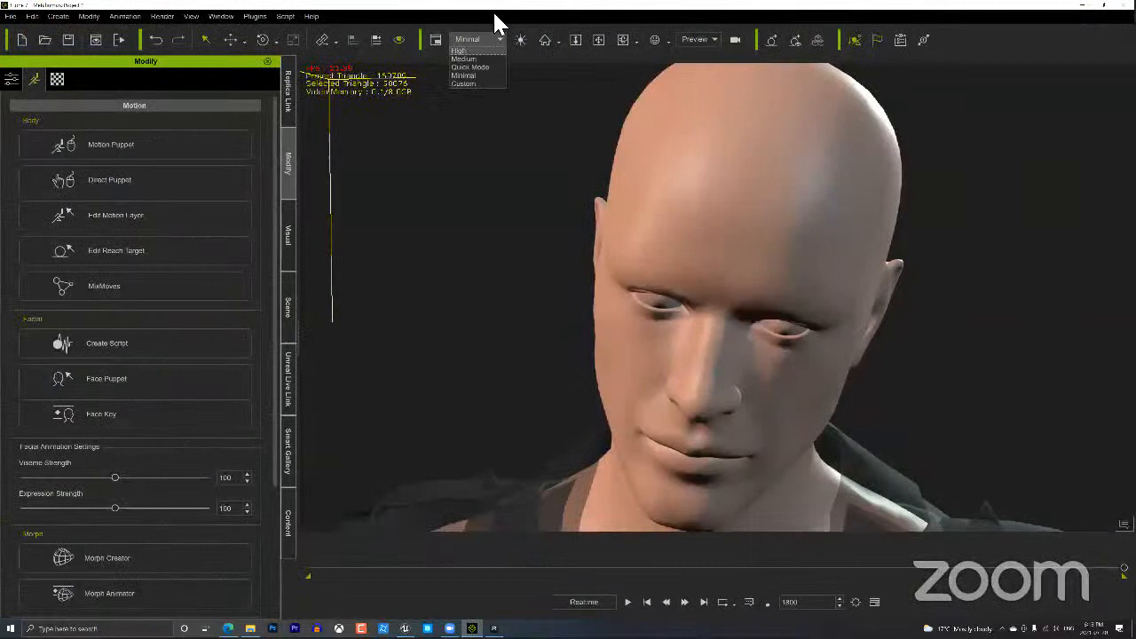
{"action": "left_click", "coordinate": [464, 51]}
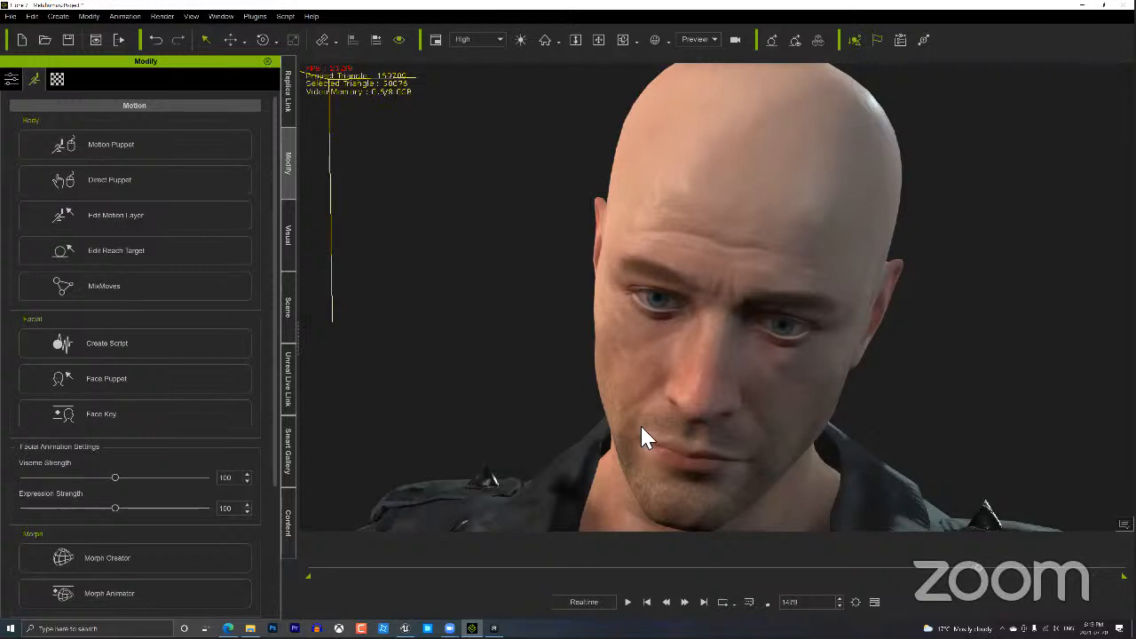
Open the timeline, zoom in, and inspect where the Hammond viseme and 04_Anger_Max clips end.
{"action": "key", "text": "F3"}
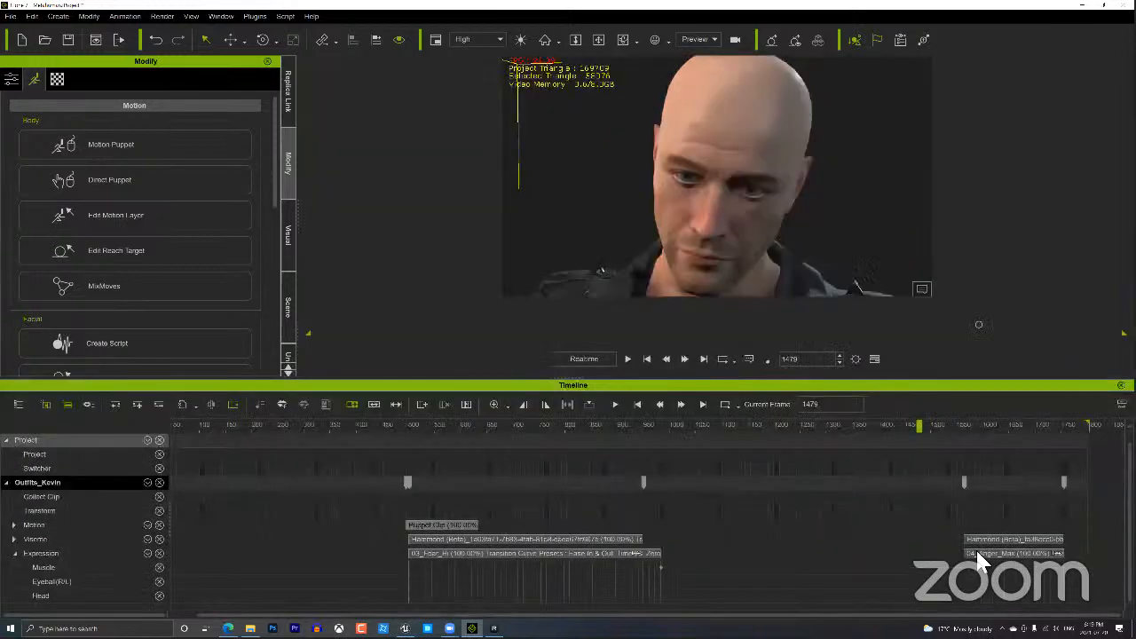
{"action": "scroll", "coordinate": [989, 556], "scroll_direction": "up", "scroll_amount": 5}
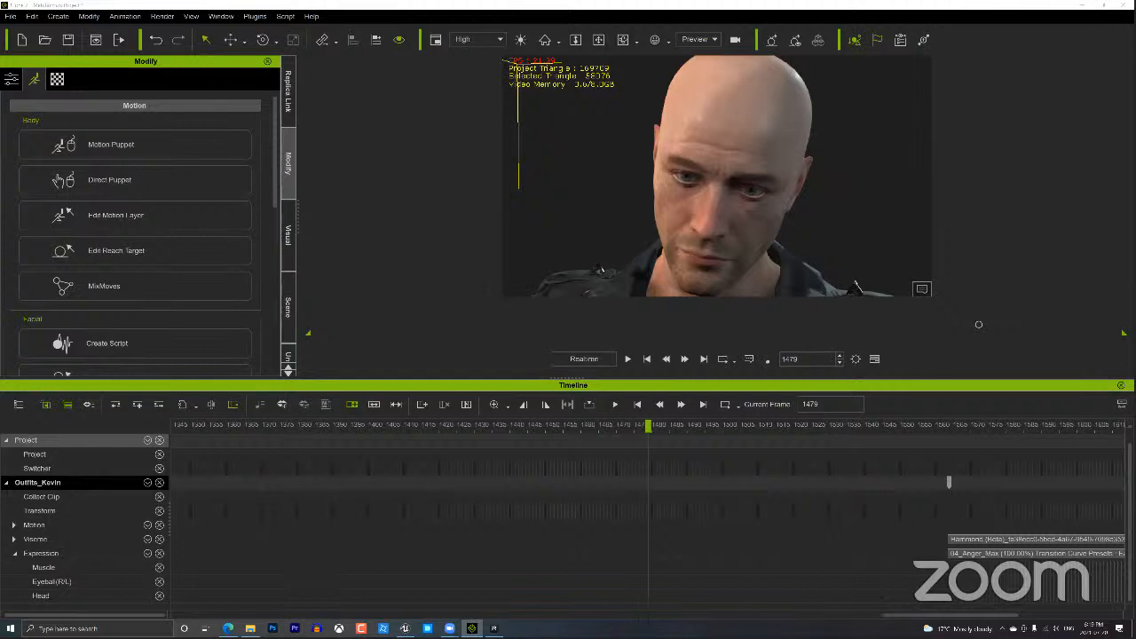
{"action": "left_click_drag", "start_coordinate": [930, 615], "coordinate": [1011, 615]}
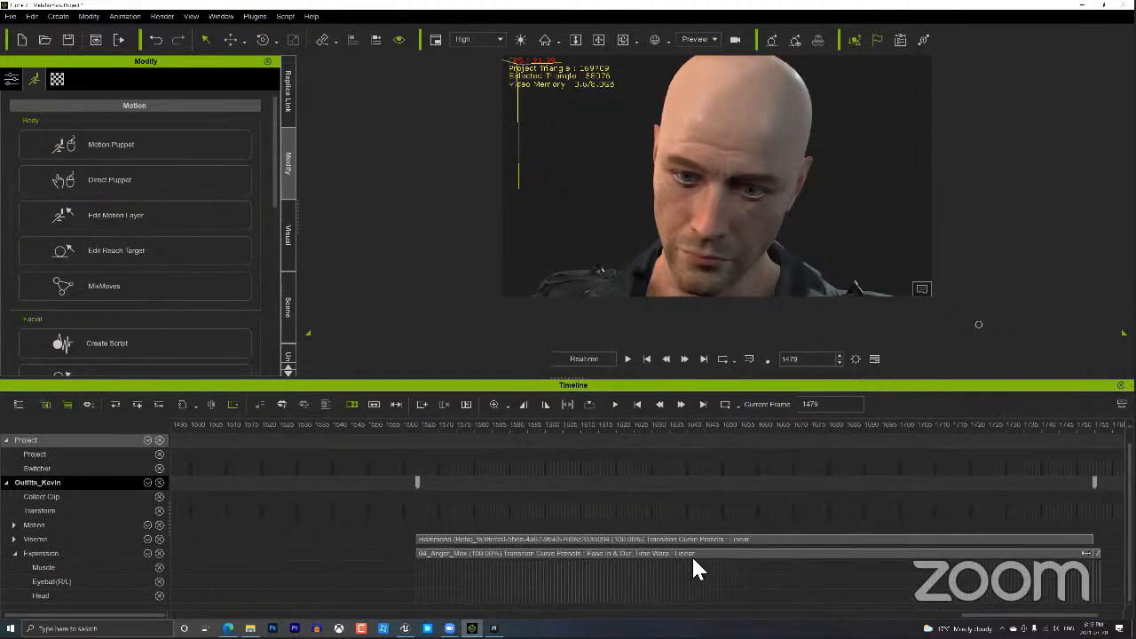
{"action": "left_click", "coordinate": [522, 543]}
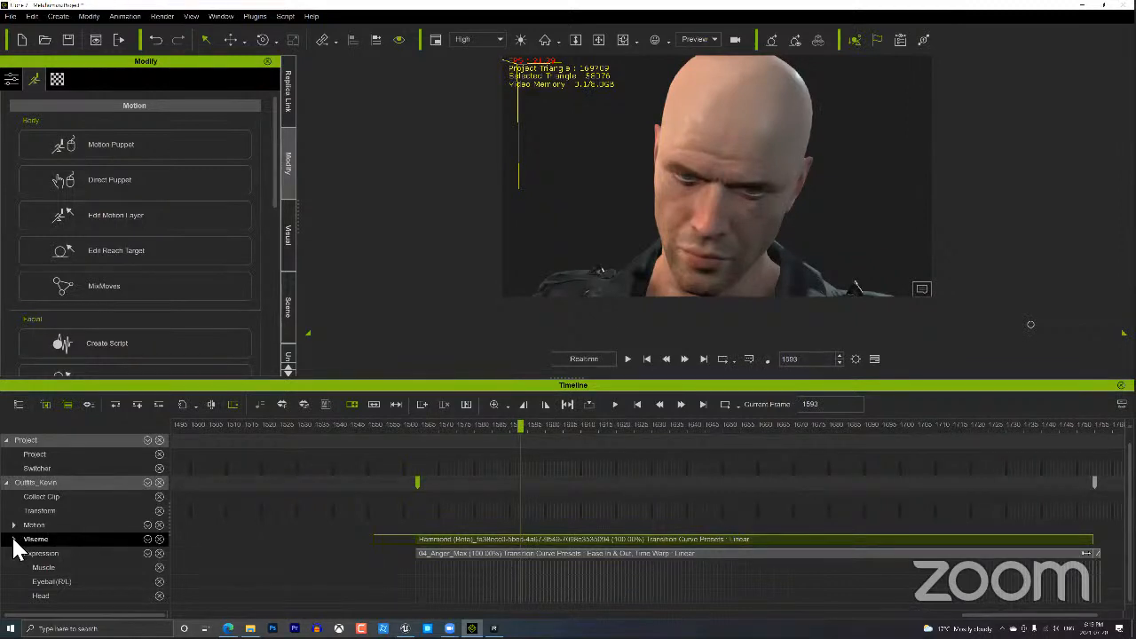
{"action": "left_click", "coordinate": [484, 554]}
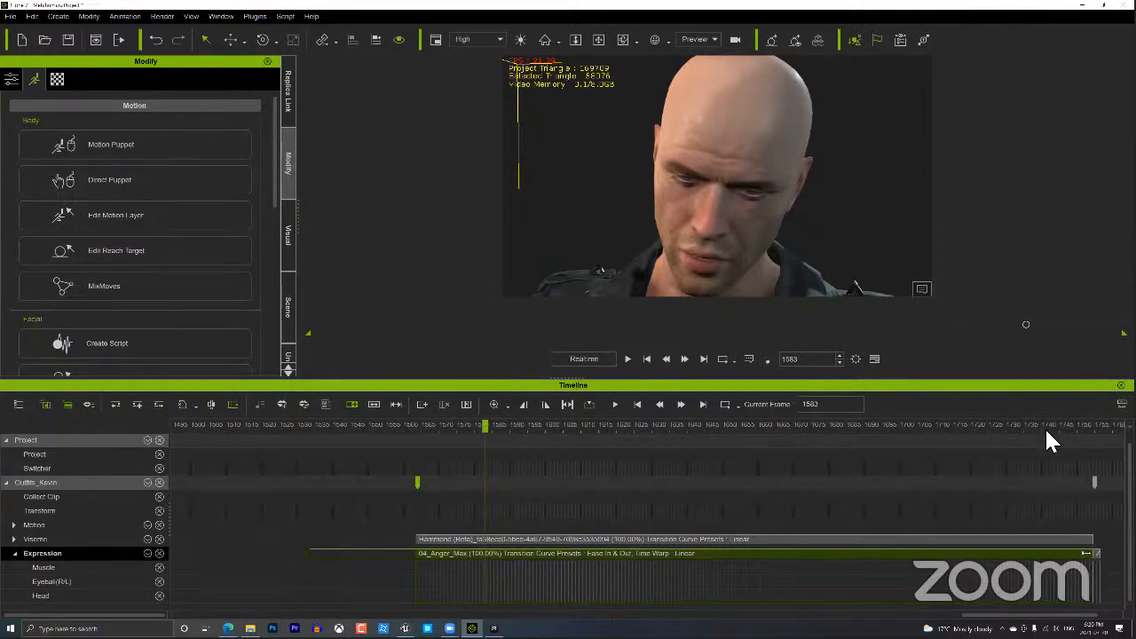
{"action": "left_click", "coordinate": [1082, 425]}
{"action": "key", "text": "Right"}
{"action": "key", "text": "Right"}
{"action": "key", "text": "Right"}
{"action": "key", "text": "Right"}
{"action": "key", "text": "Right"}
{"action": "key", "text": "Right"}
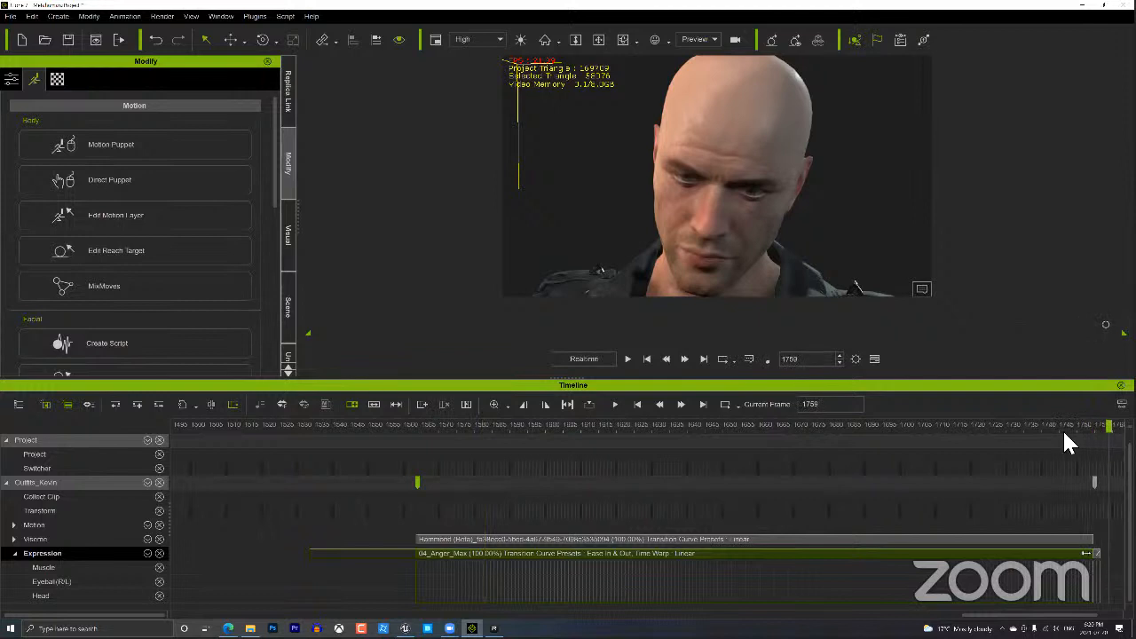
{"action": "left_click", "coordinate": [1032, 429]}
{"action": "left_click_drag", "start_coordinate": [1034, 430], "coordinate": [982, 433]}
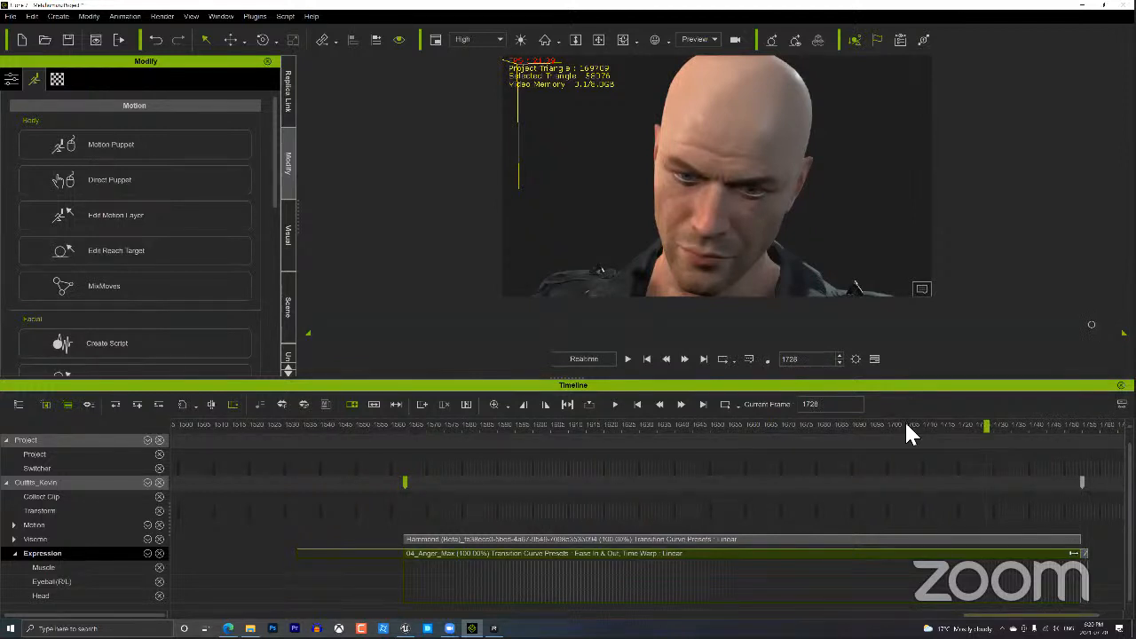
{"action": "scroll", "coordinate": [906, 424], "scroll_direction": "down", "scroll_amount": 2}
{"action": "left_click", "coordinate": [928, 424]}
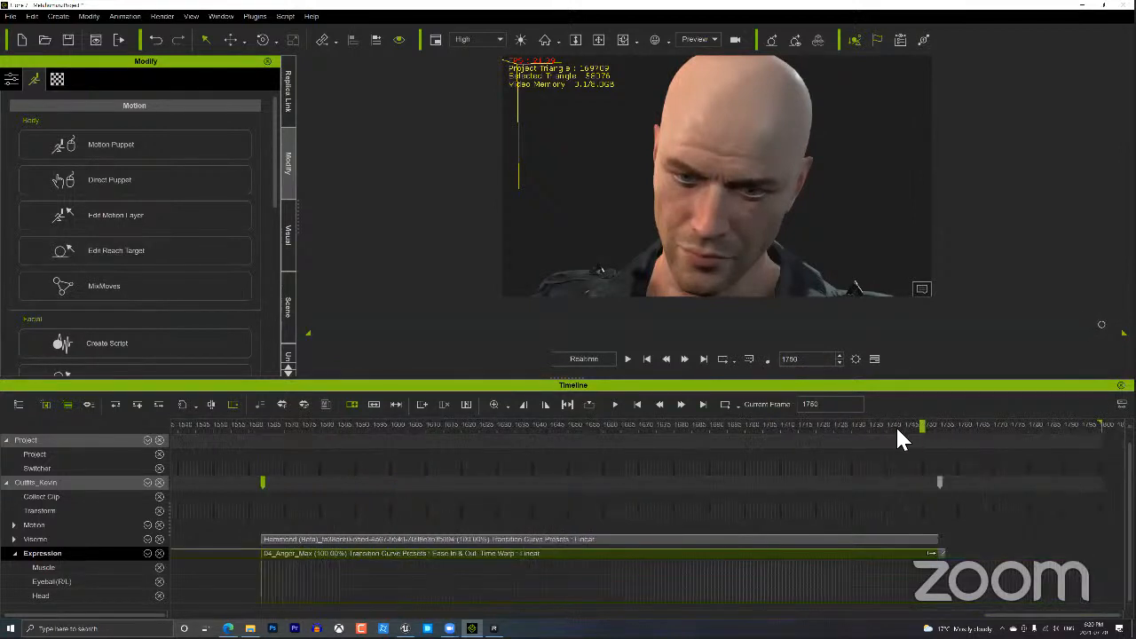
{"action": "key", "text": "Left"}
{"action": "key", "text": "Left"}
{"action": "key", "text": "Left"}
{"action": "key", "text": "Left"}
{"action": "key", "text": "Left"}
{"action": "key", "text": "Left"}
Trim the 04_Anger_Max clip so it ends at frame 1755.
{"action": "left_click", "coordinate": [938, 552]}
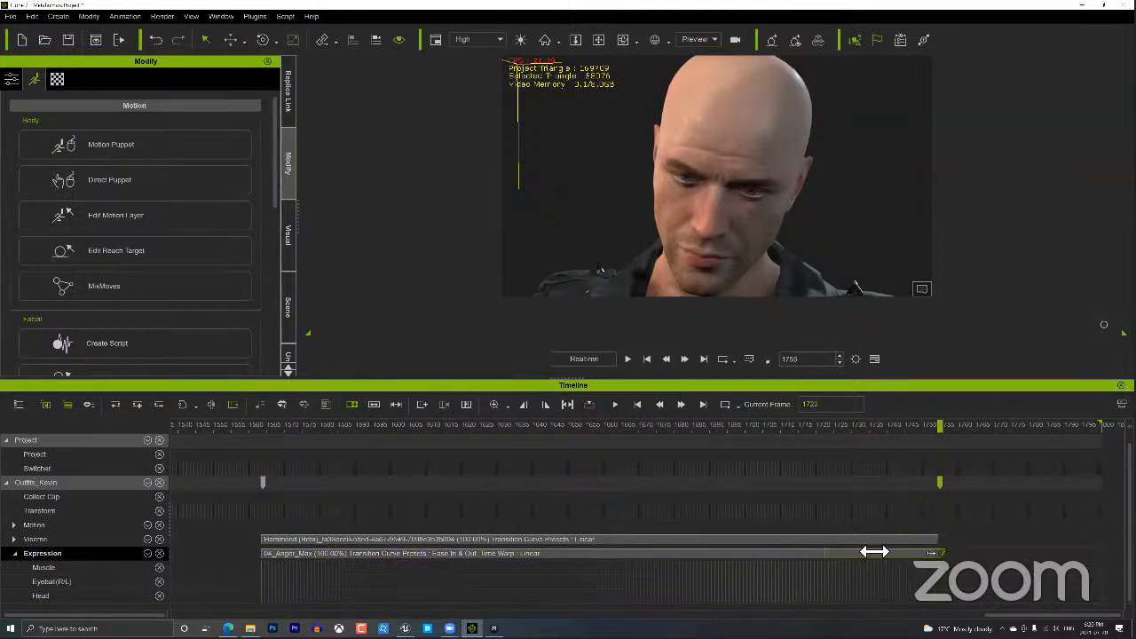
{"action": "left_click", "coordinate": [898, 425]}
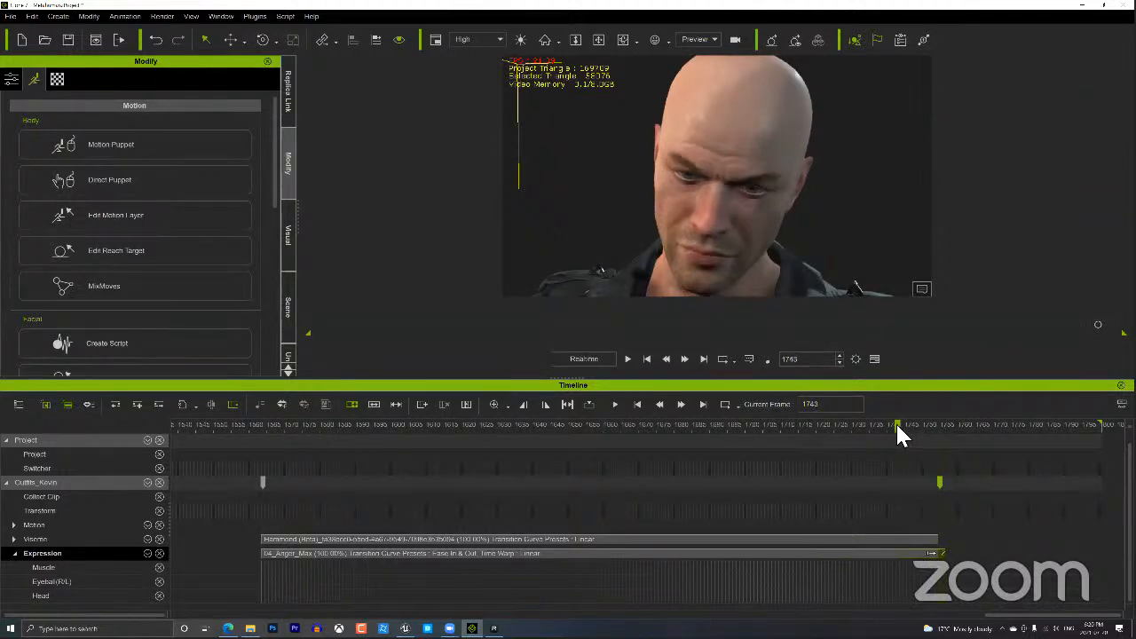
{"action": "left_click_drag", "start_coordinate": [924, 427], "coordinate": [891, 426]}
{"action": "left_click_drag", "start_coordinate": [914, 553], "coordinate": [825, 552]}
{"action": "left_click_drag", "start_coordinate": [837, 433], "coordinate": [948, 442]}
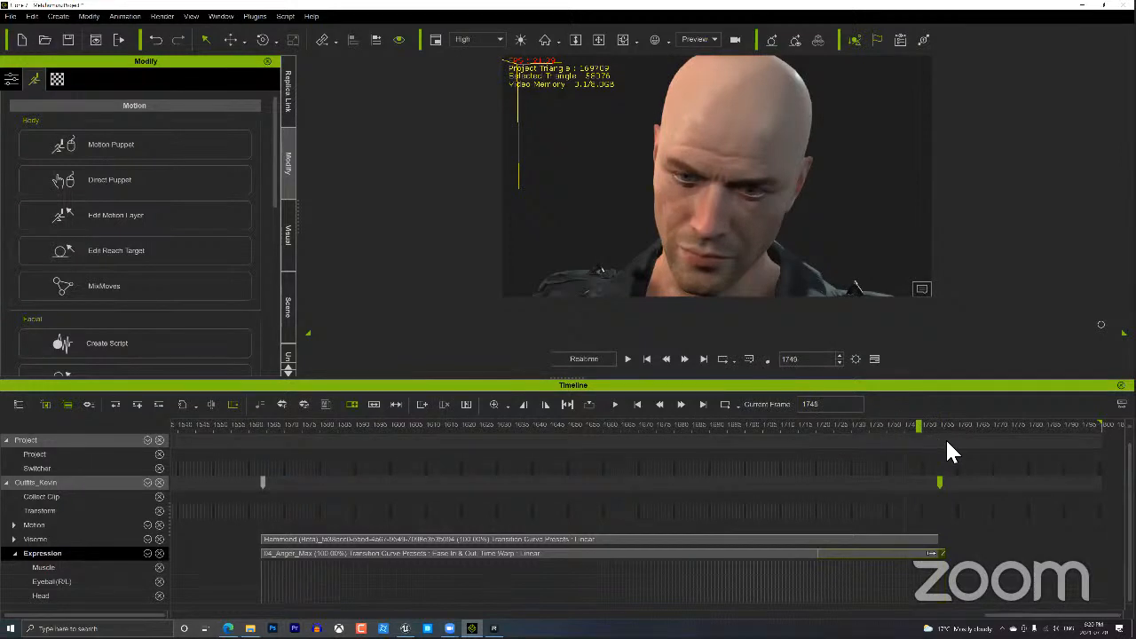
{"action": "left_click", "coordinate": [939, 552]}
{"action": "left_click_drag", "start_coordinate": [940, 551], "coordinate": [939, 550]}
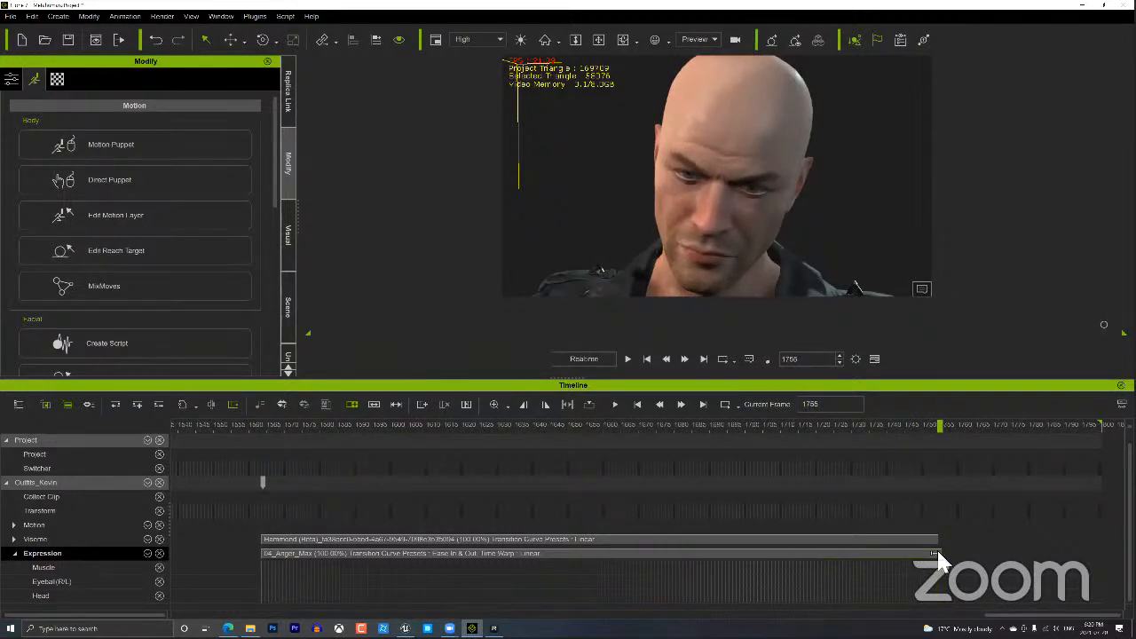
{"action": "left_click_drag", "start_coordinate": [940, 434], "coordinate": [988, 434]}
Open Face Key, try several expressions, and switch to the 09-ExPlus Angry Disgust set.
{"action": "scroll", "coordinate": [146, 197], "scroll_direction": "down", "scroll_amount": 2}
{"action": "scroll", "coordinate": [145, 208], "scroll_direction": "down", "scroll_amount": 2}
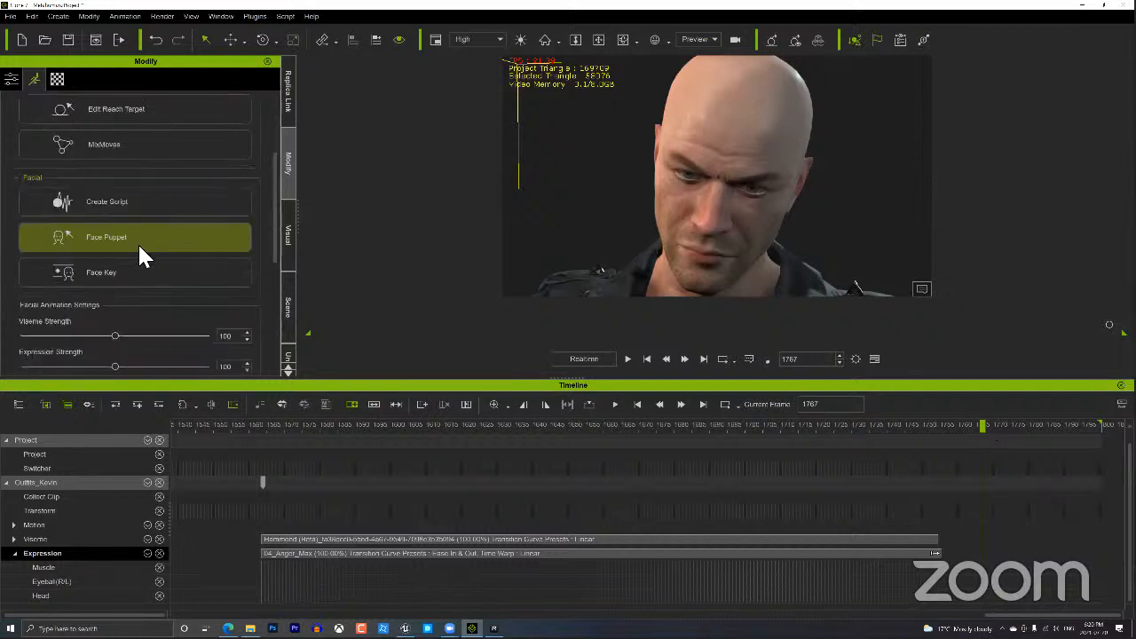
{"action": "left_click", "coordinate": [125, 272]}
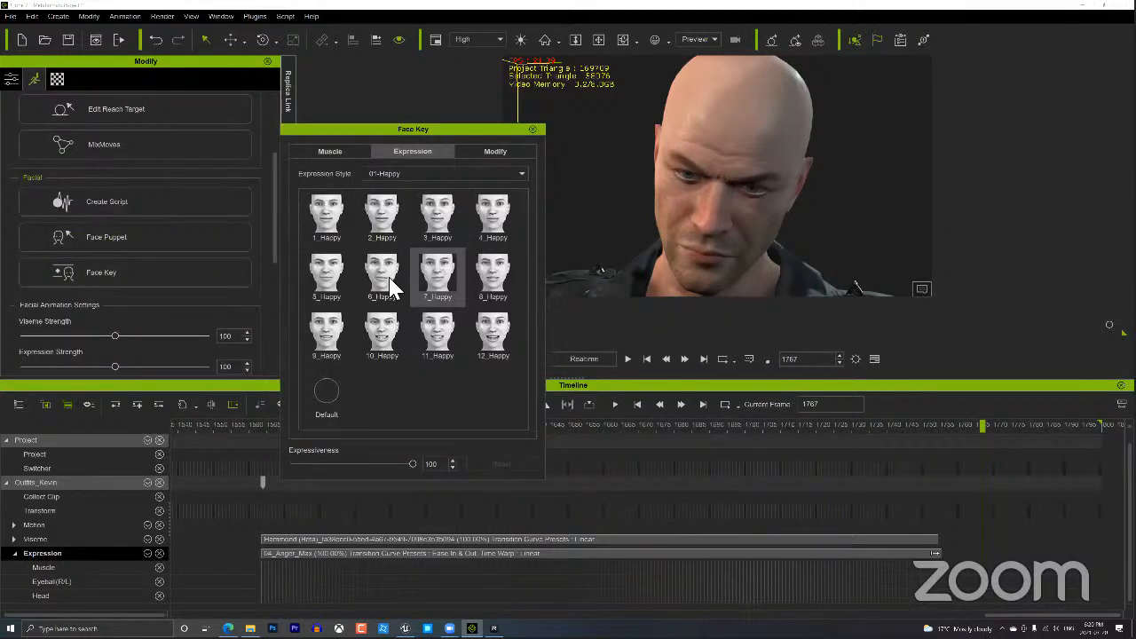
{"action": "left_click", "coordinate": [384, 277]}
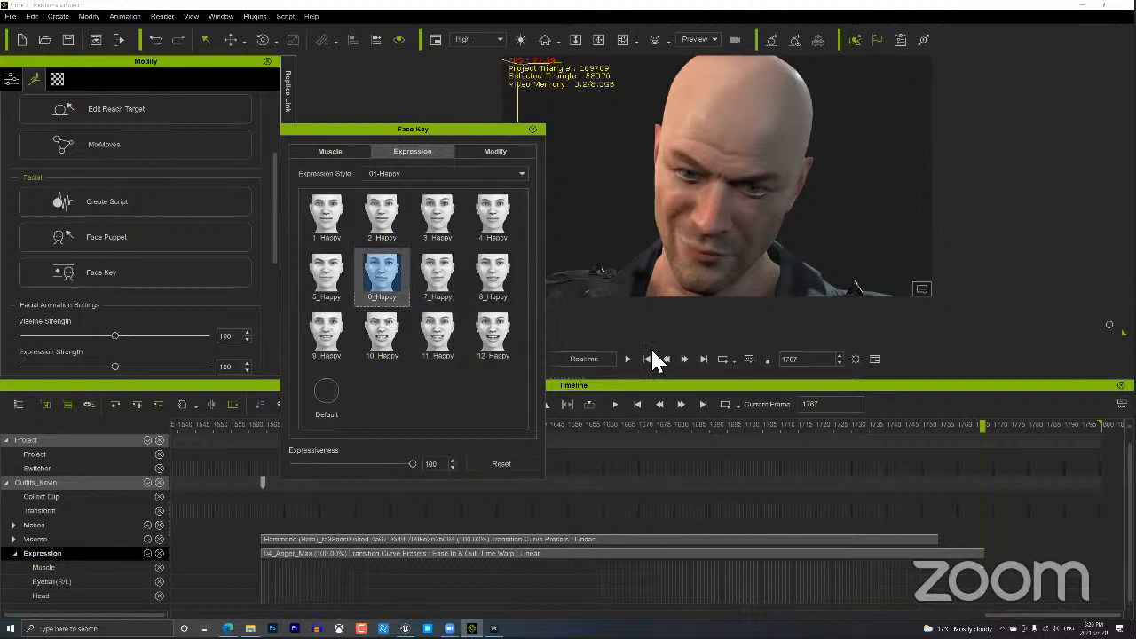
{"action": "left_click", "coordinate": [328, 217]}
{"action": "left_click", "coordinate": [424, 174]}
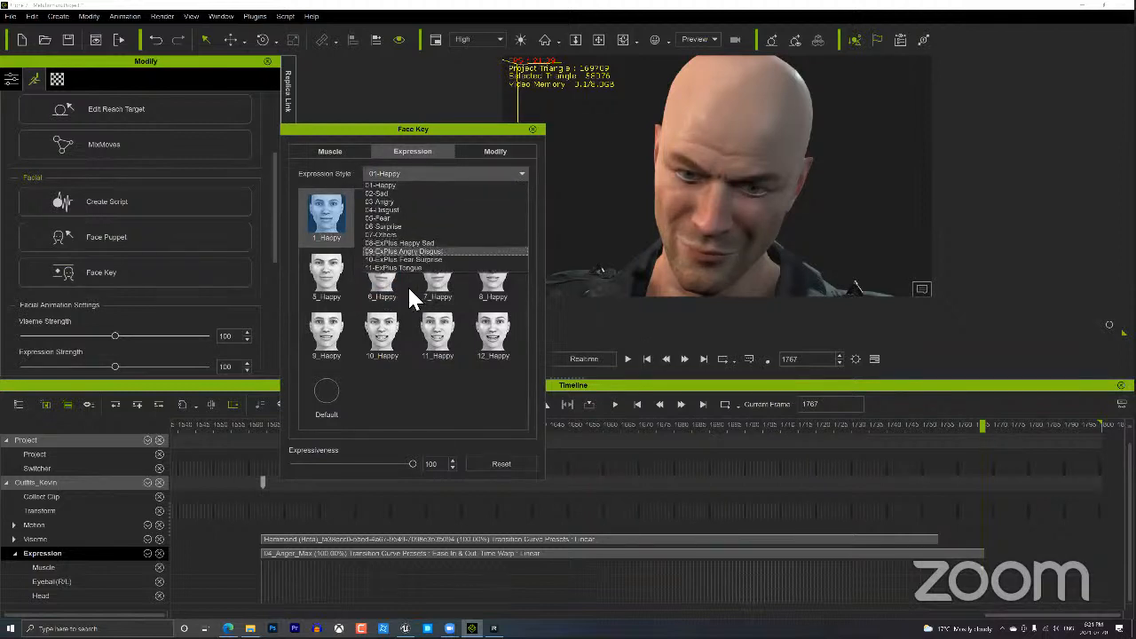
{"action": "left_click", "coordinate": [404, 252]}
{"action": "left_click", "coordinate": [440, 339]}
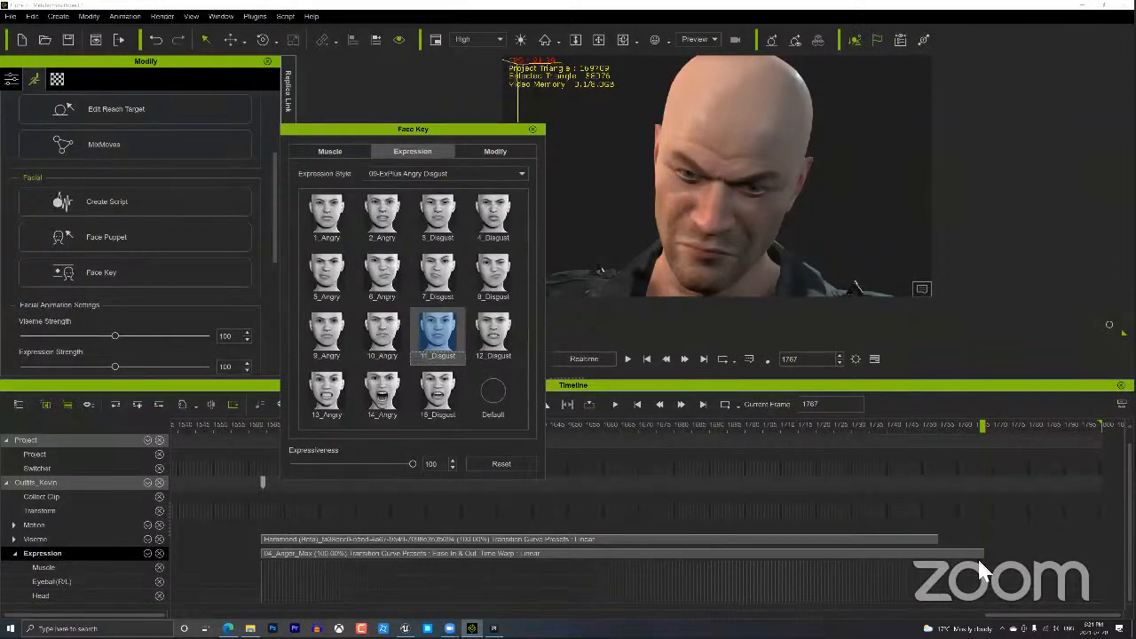
Key 1_Angry at frame 1703 with Expressiveness 0 and preview the playback.
{"action": "left_click_drag", "start_coordinate": [940, 420], "coordinate": [898, 417]}
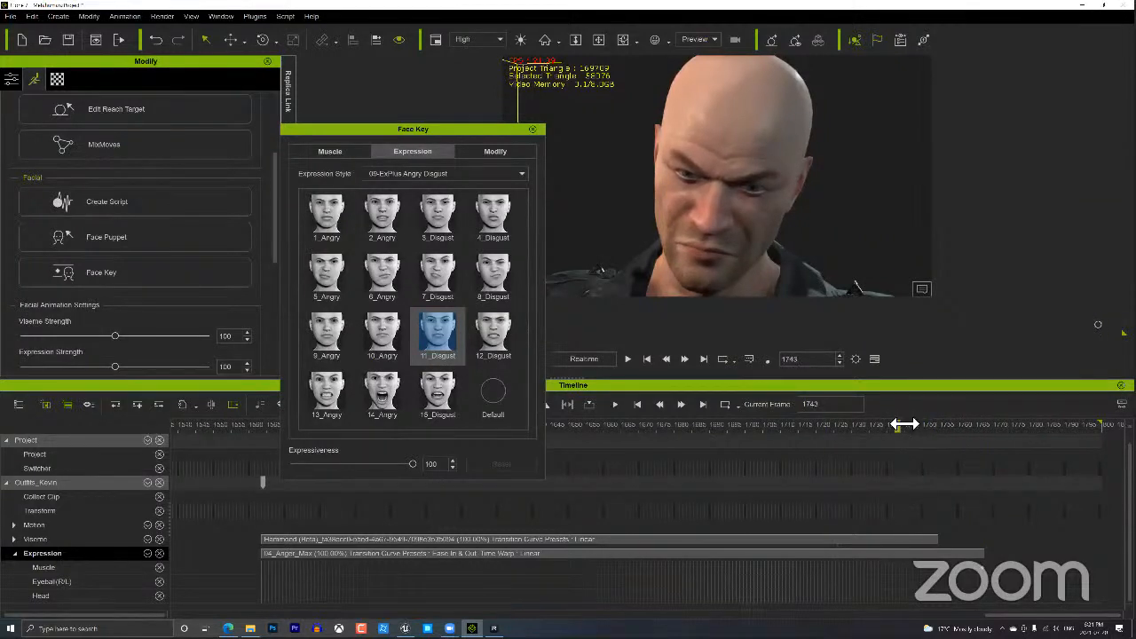
{"action": "left_click", "coordinate": [384, 279]}
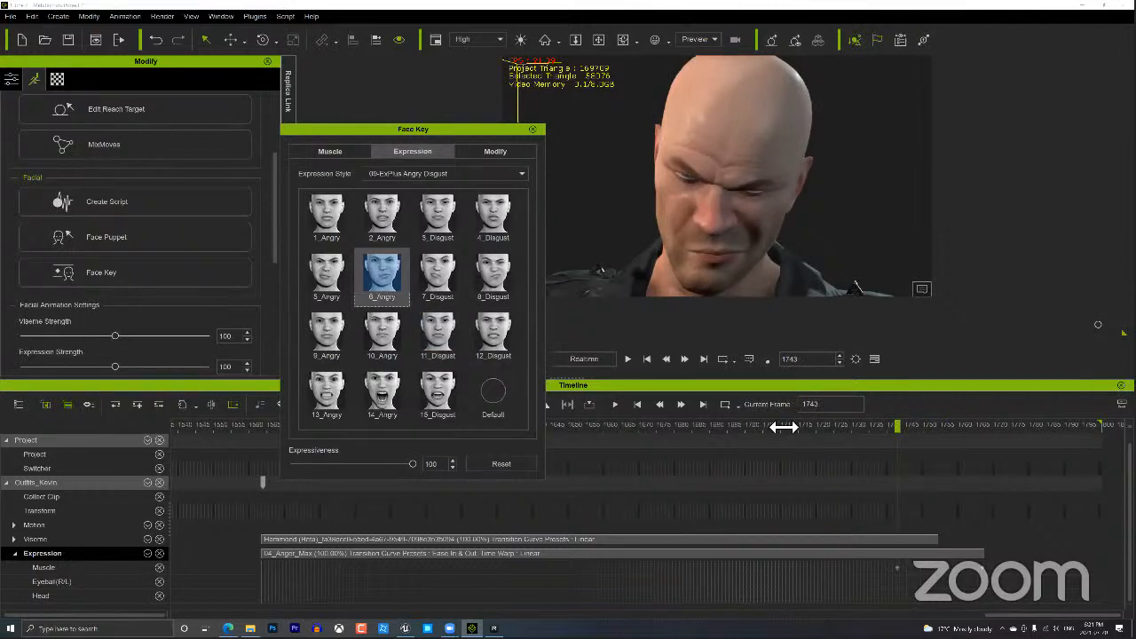
{"action": "left_click_drag", "start_coordinate": [783, 427], "coordinate": [755, 426]}
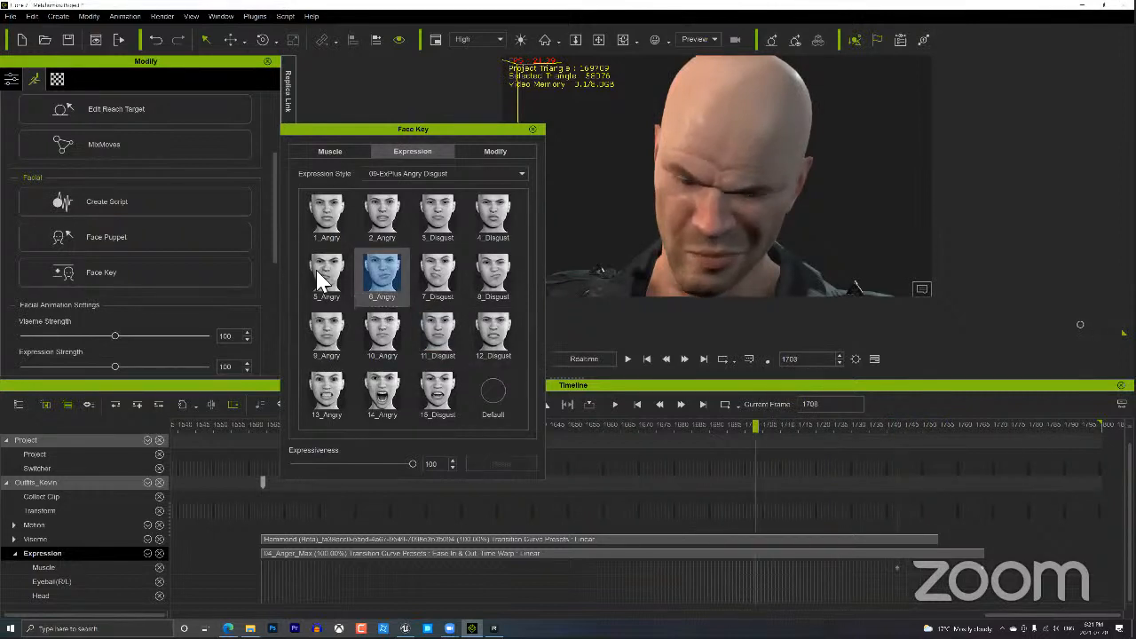
{"action": "left_click", "coordinate": [312, 215]}
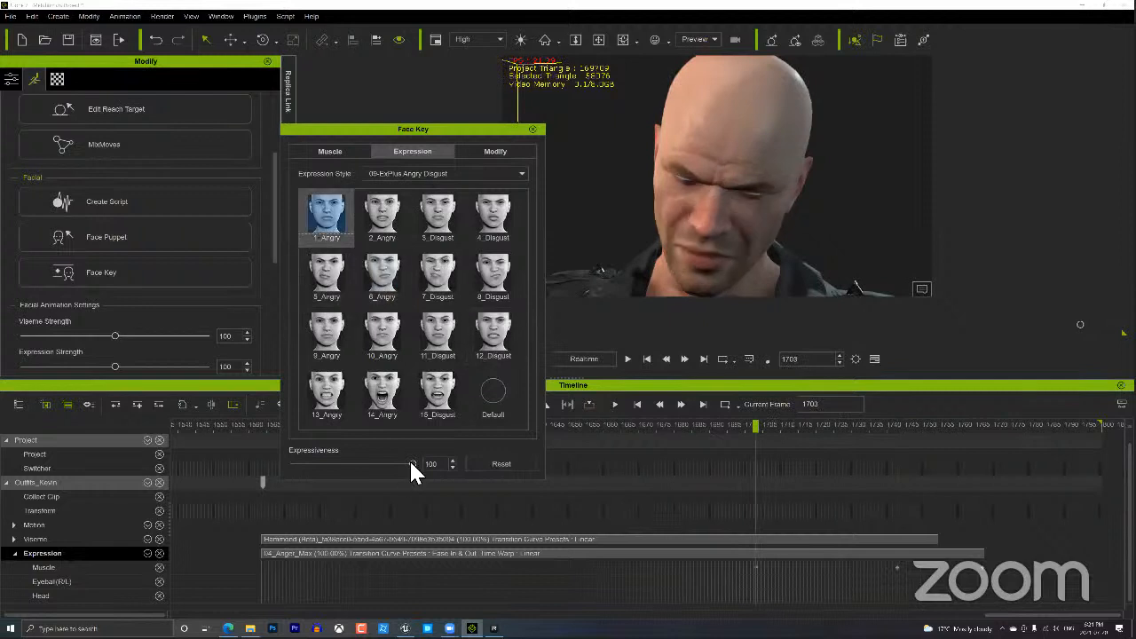
{"action": "left_click_drag", "start_coordinate": [253, 459], "coordinate": [260, 454]}
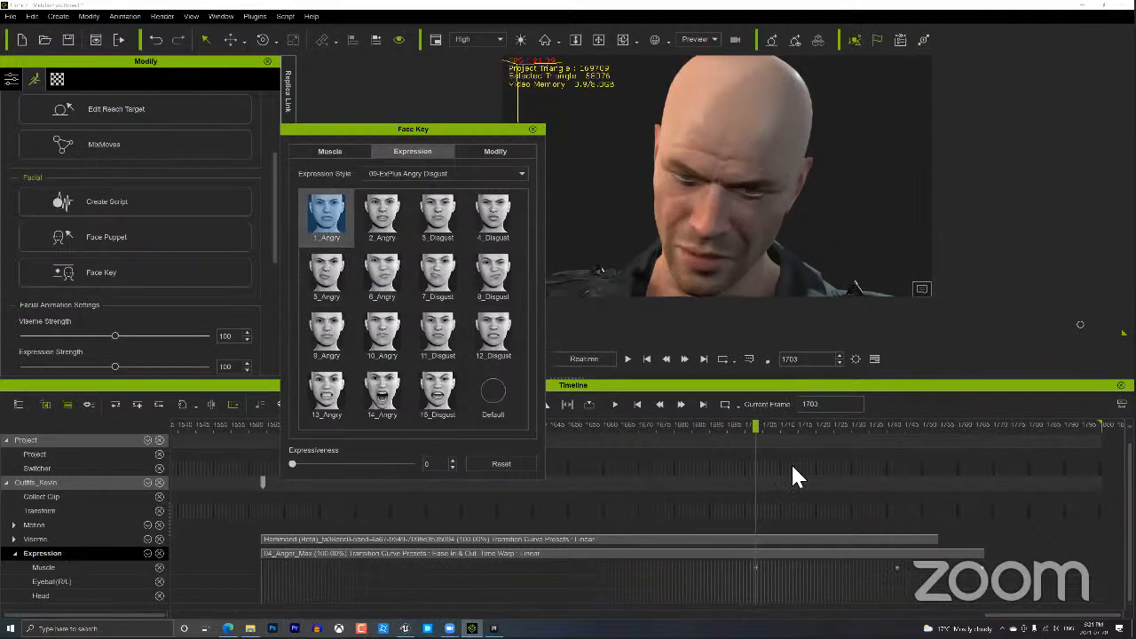
{"action": "key", "text": "space"}
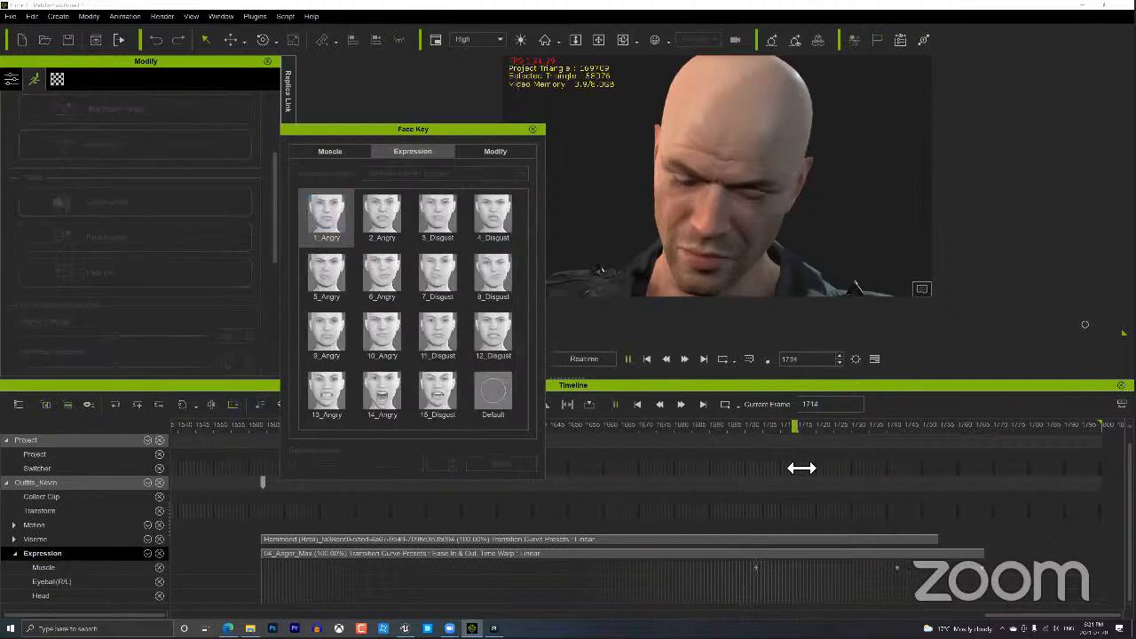
{"action": "key", "text": "space"}
Close the Face Key window.
{"action": "left_click", "coordinate": [532, 130]}
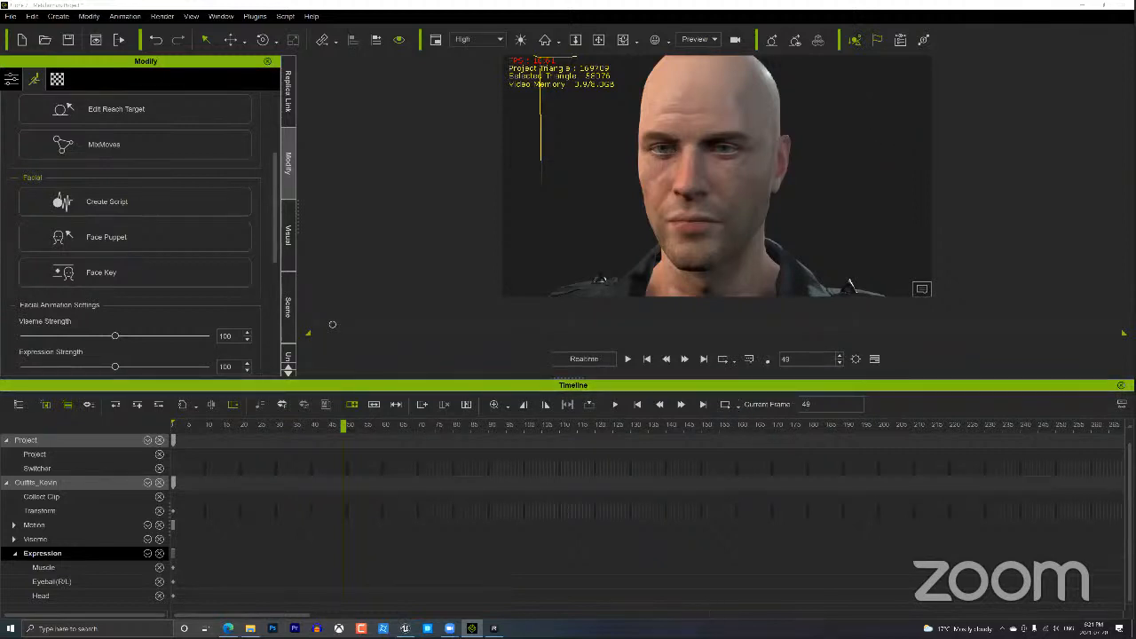
{"action": "mouse_move", "coordinate": [494, 627]}
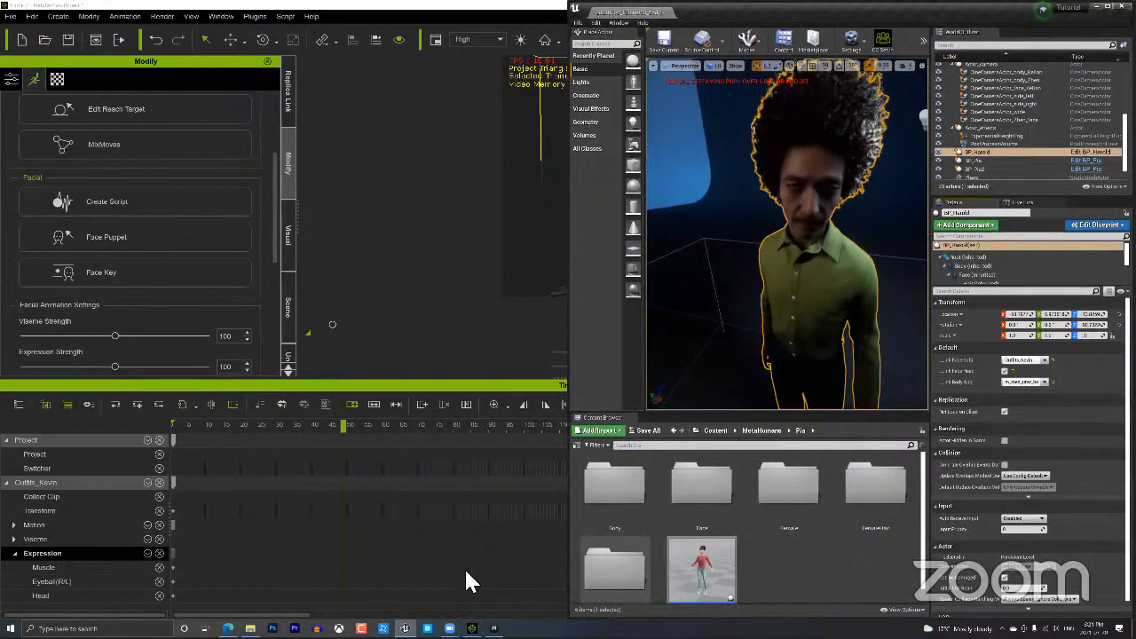
Look through the scene's cameras, then pilot Actor_camera from the World Outliner.
{"action": "key", "text": "super+d"}
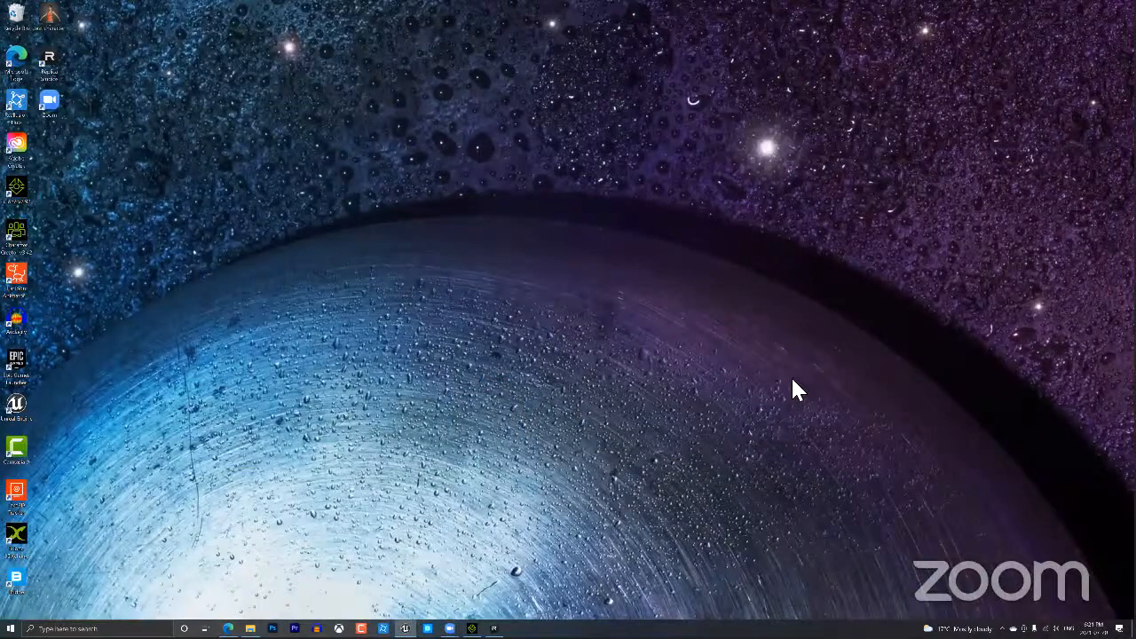
{"action": "right_click", "coordinate": [1002, 113]}
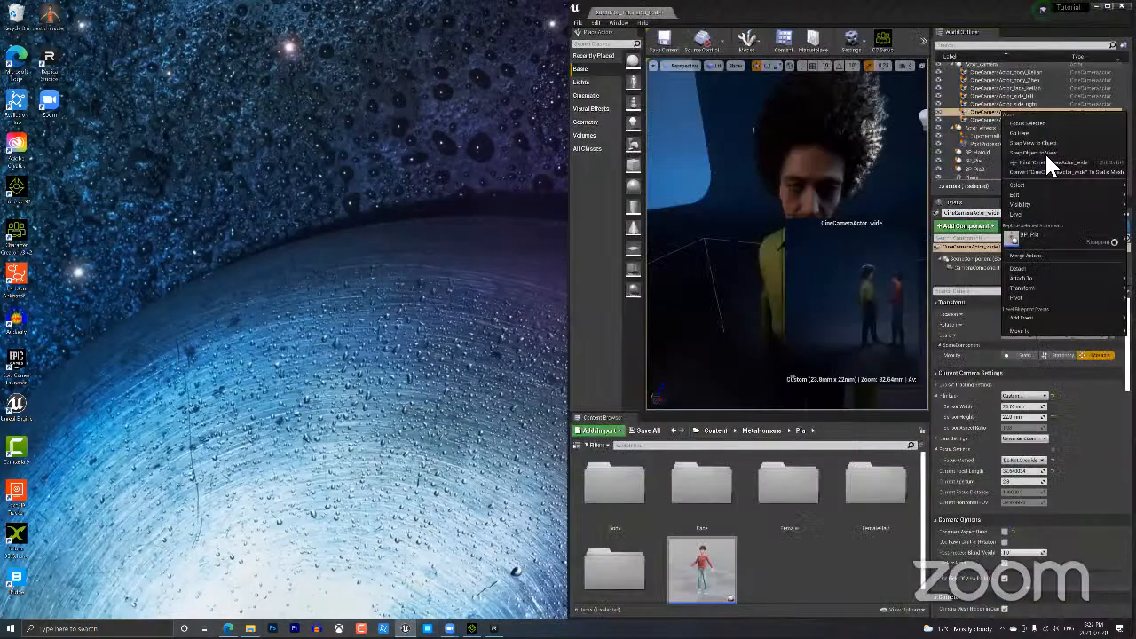
{"action": "left_click", "coordinate": [879, 270]}
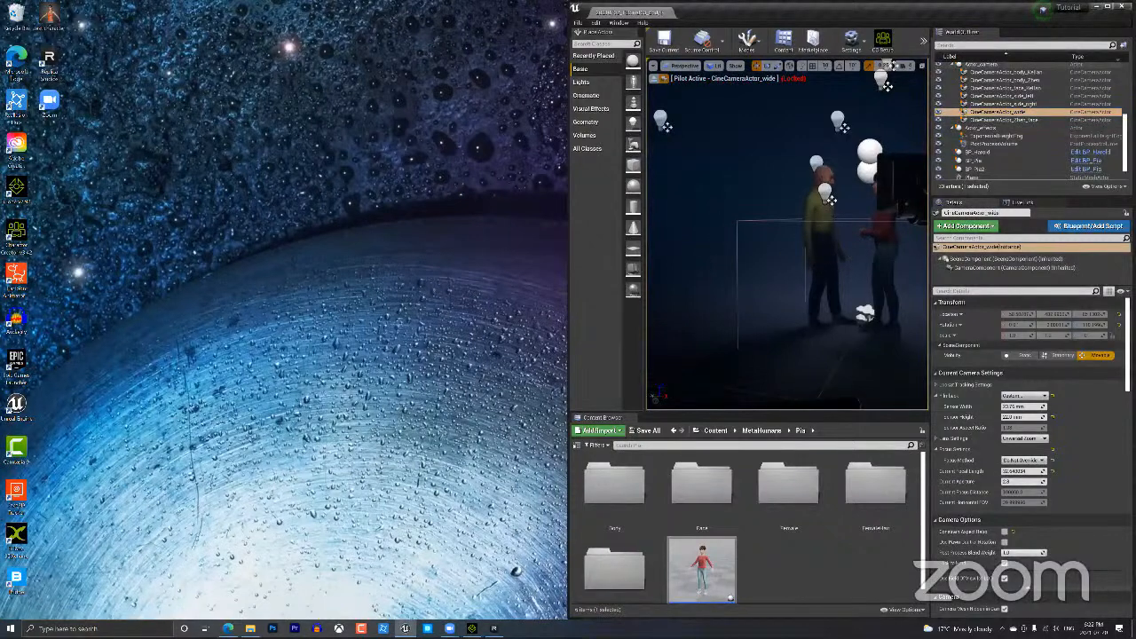
{"action": "left_click", "coordinate": [1012, 80]}
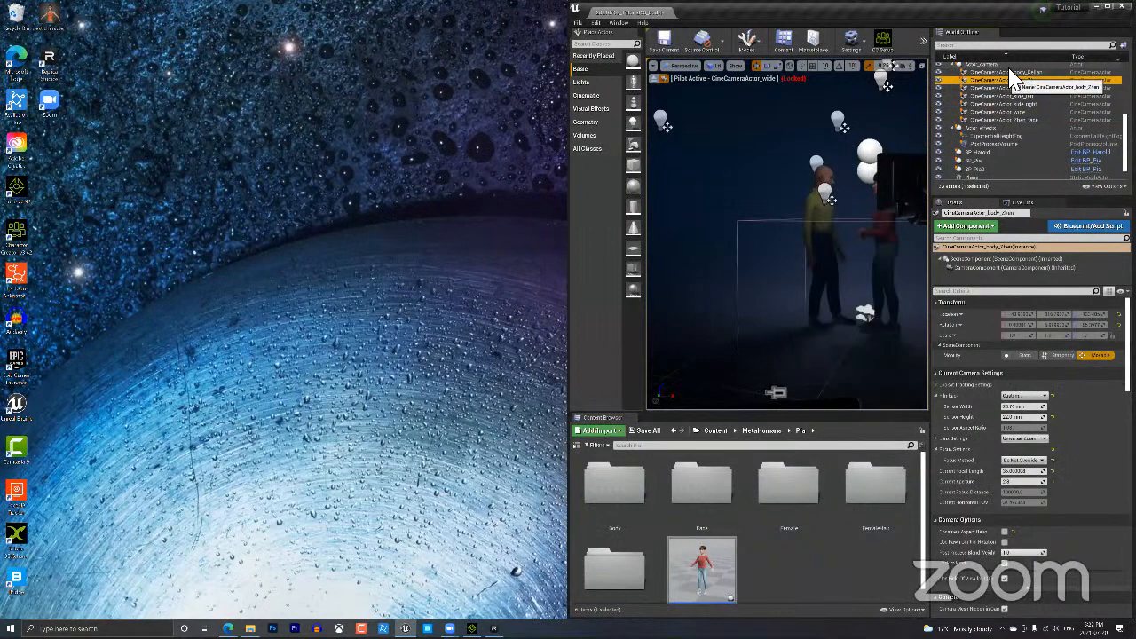
{"action": "left_click", "coordinate": [1012, 73]}
{"action": "left_click", "coordinate": [1005, 81]}
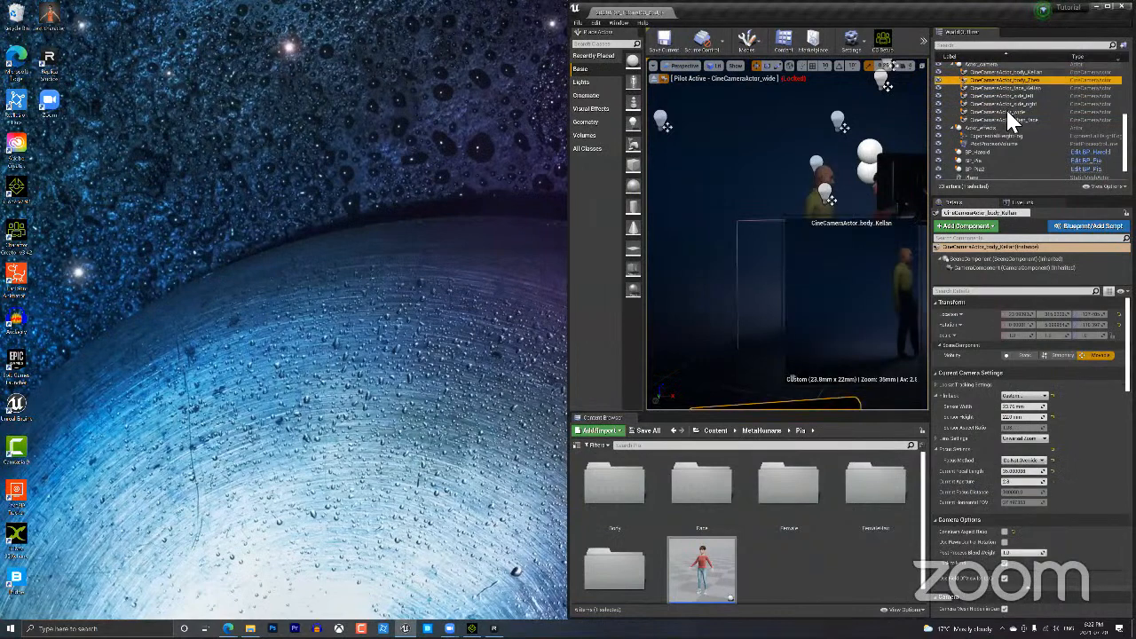
{"action": "scroll", "coordinate": [1006, 108], "scroll_direction": "up", "scroll_amount": 1}
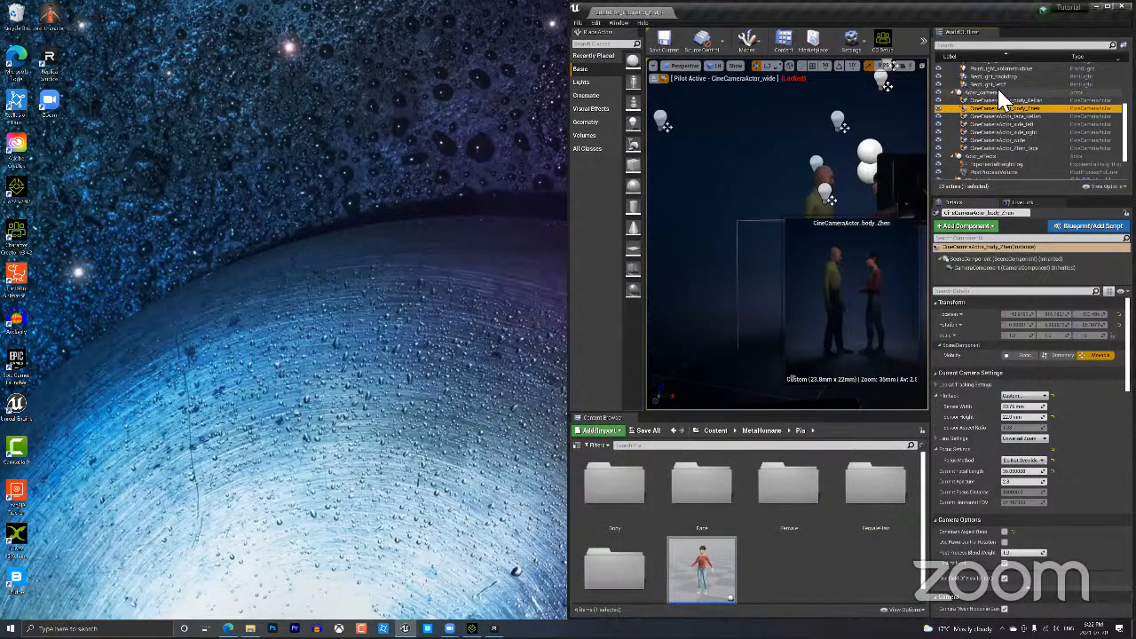
{"action": "left_click", "coordinate": [992, 94]}
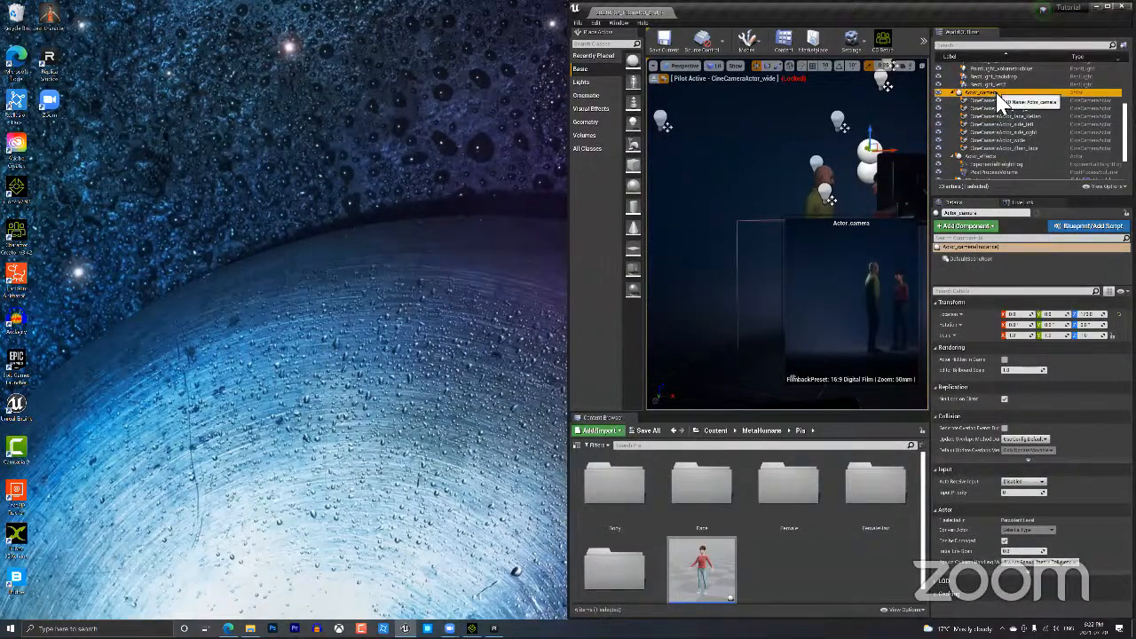
{"action": "right_click", "coordinate": [999, 92]}
{"action": "left_click", "coordinate": [1029, 141]}
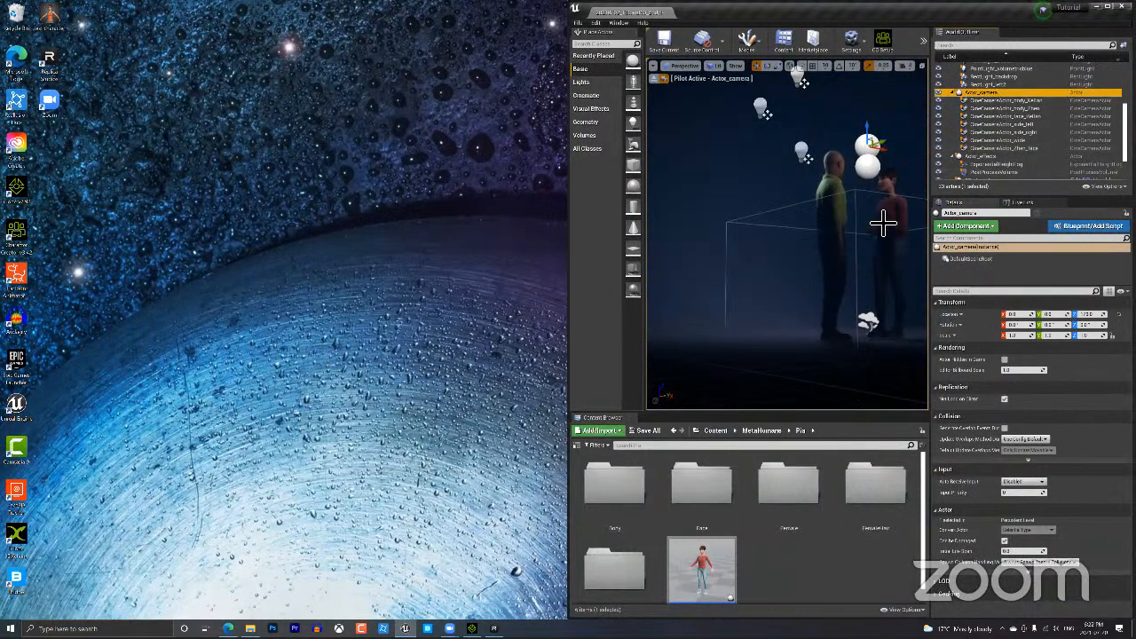
Frame the red-sweater character's face over the foreground man's shoulder.
{"action": "scroll", "coordinate": [883, 223], "scroll_direction": "up", "scroll_amount": 2}
{"action": "right_click_drag", "start_coordinate": [826, 75], "coordinate": [654, 121]}
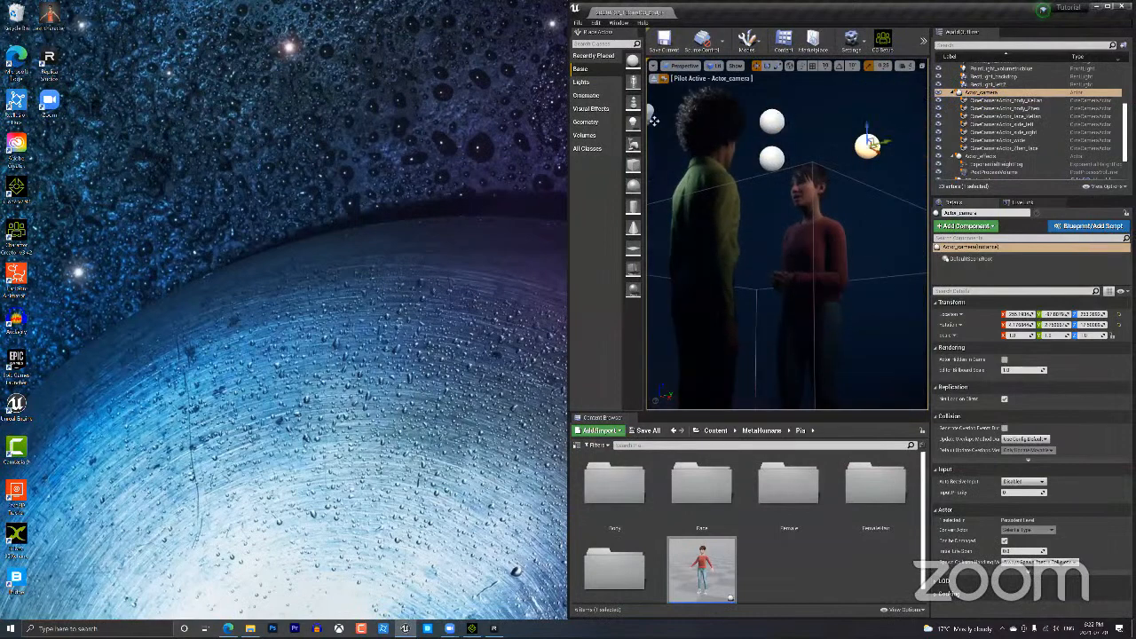
{"action": "scroll", "coordinate": [654, 120], "scroll_direction": "up", "scroll_amount": 2}
{"action": "scroll", "coordinate": [787, 234], "scroll_direction": "up", "scroll_amount": 3}
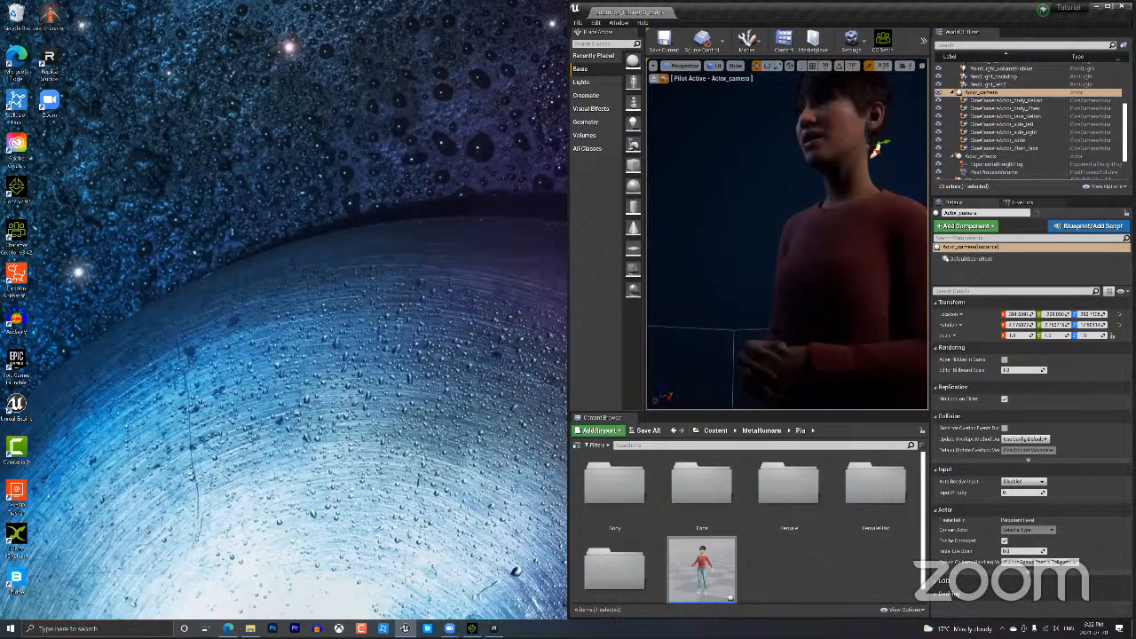
{"action": "right_click_drag", "start_coordinate": [787, 235], "coordinate": [774, 257]}
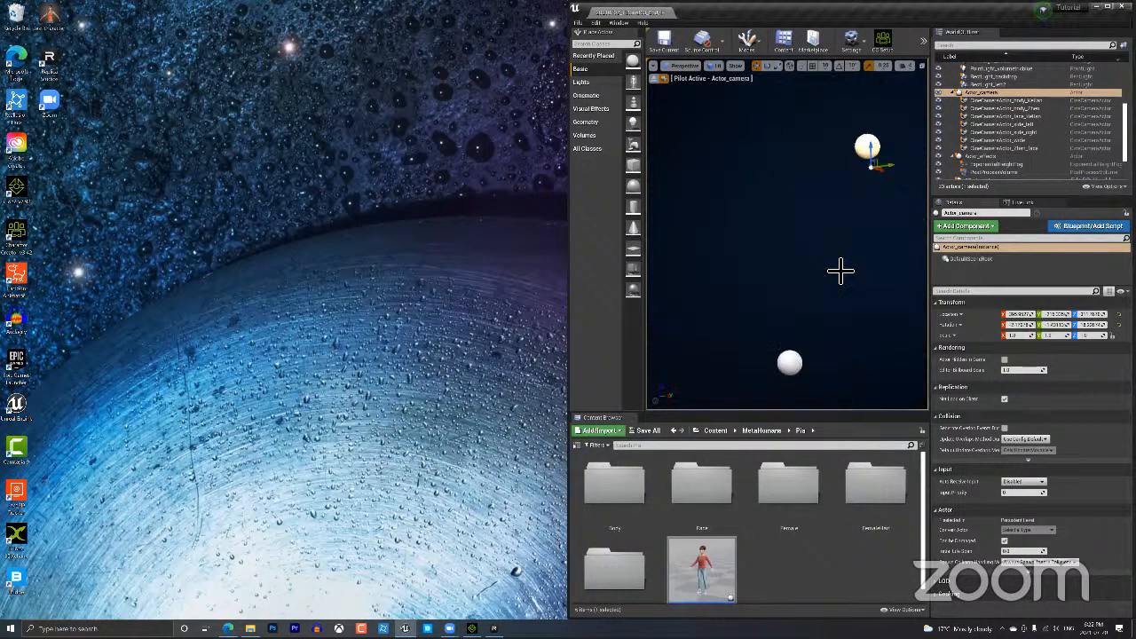
{"action": "right_click_drag", "start_coordinate": [828, 341], "coordinate": [812, 366]}
{"action": "left_click", "coordinate": [833, 377]}
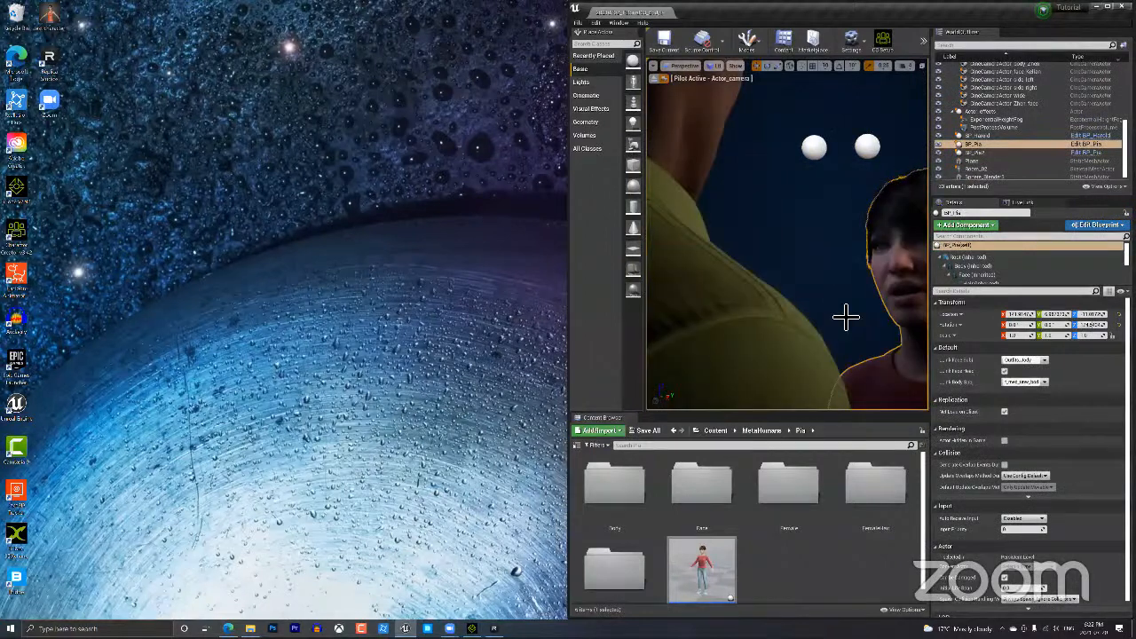
{"action": "right_click_drag", "start_coordinate": [830, 256], "coordinate": [847, 210]}
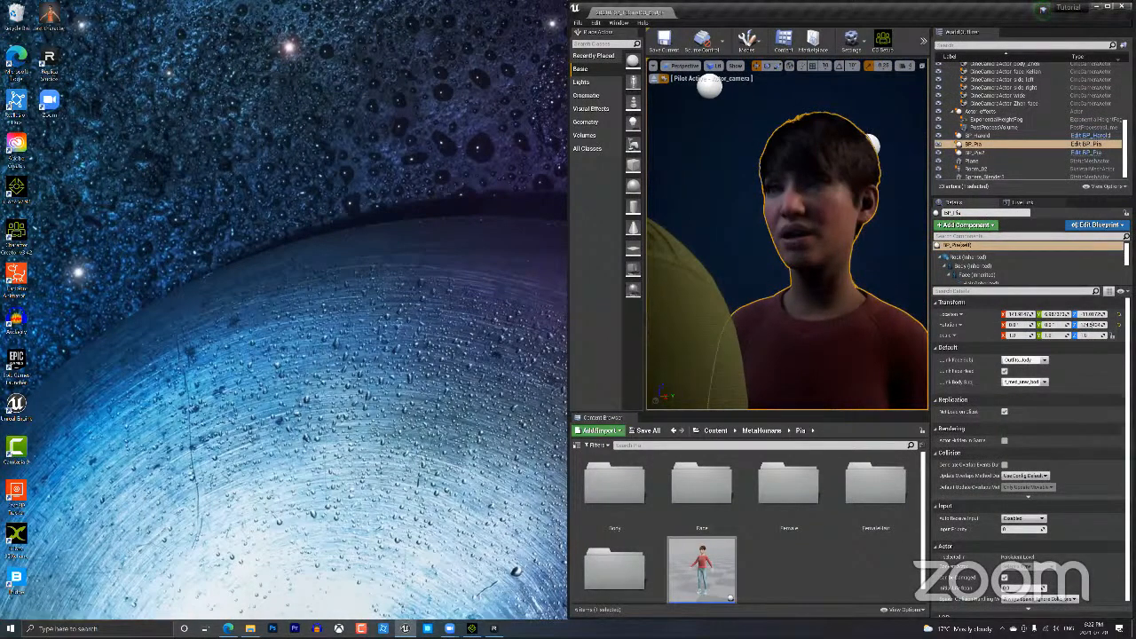
{"action": "middle_click_drag", "start_coordinate": [847, 210], "coordinate": [879, 193]}
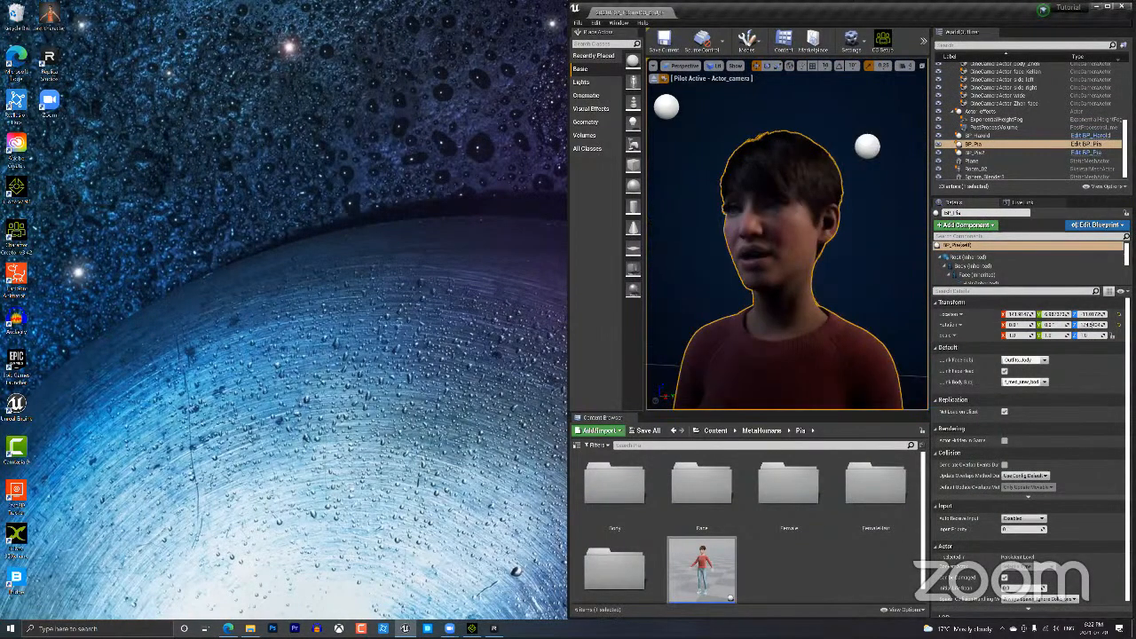
{"action": "middle_click_drag", "start_coordinate": [837, 248], "coordinate": [823, 255]}
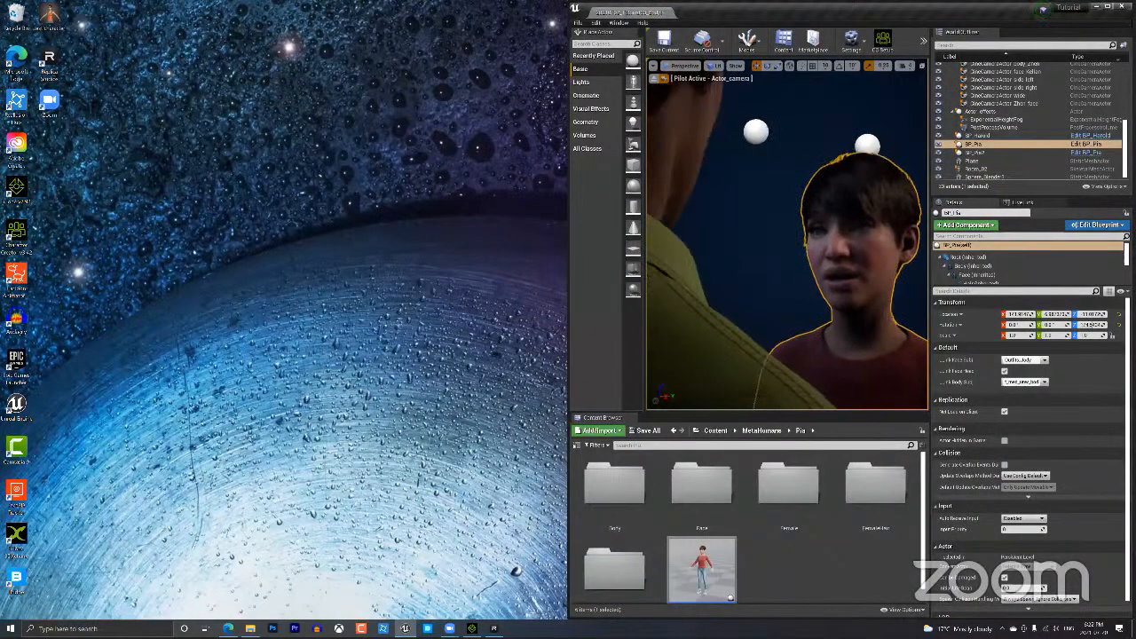
{"action": "scroll", "coordinate": [788, 235], "scroll_direction": "down", "scroll_amount": 2}
{"action": "scroll", "coordinate": [788, 235], "scroll_direction": "up", "scroll_amount": 2}
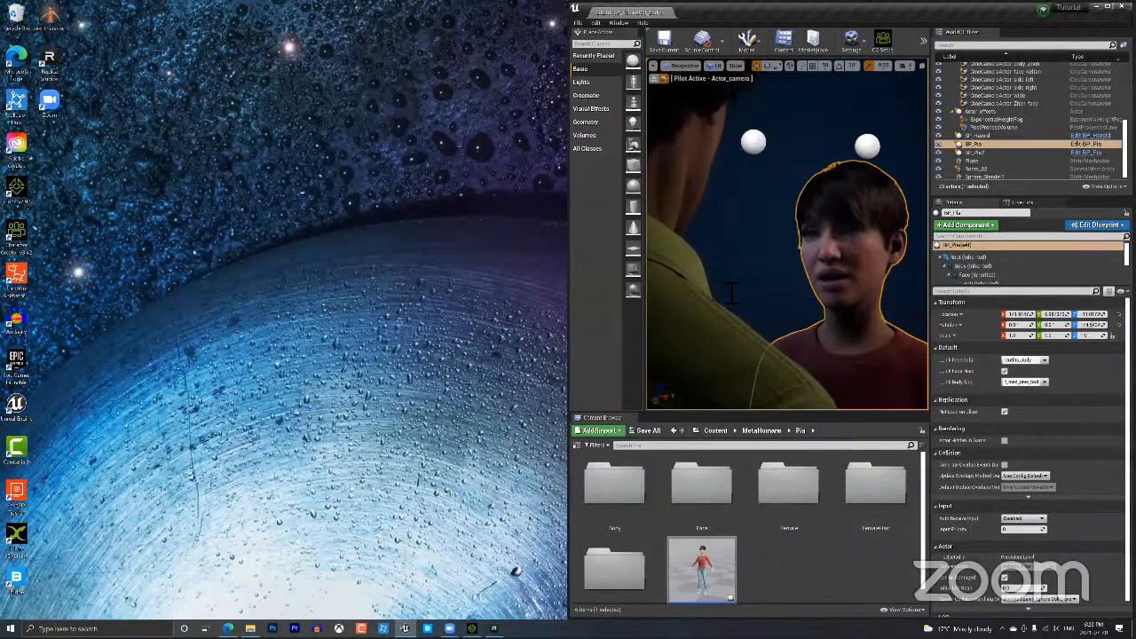
{"action": "left_click_drag", "start_coordinate": [730, 293], "coordinate": [721, 307]}
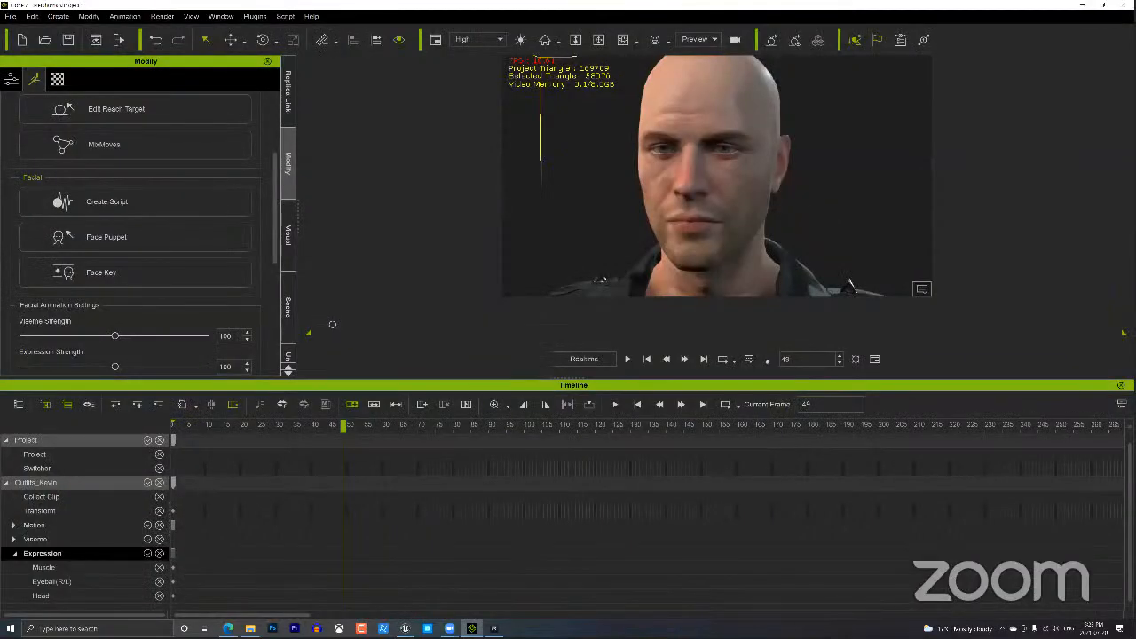
Hide the timeline and snap the iClone window to the left half beside Unreal.
{"action": "key", "text": "F3"}
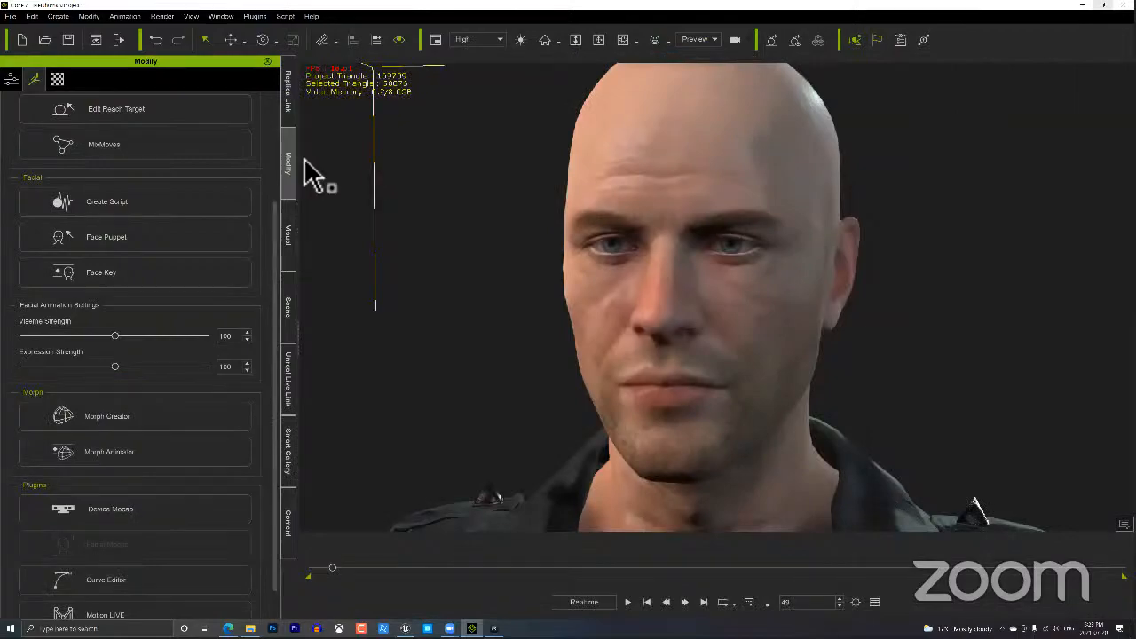
{"action": "key", "text": "super+Down"}
{"action": "key", "text": "super+Left"}
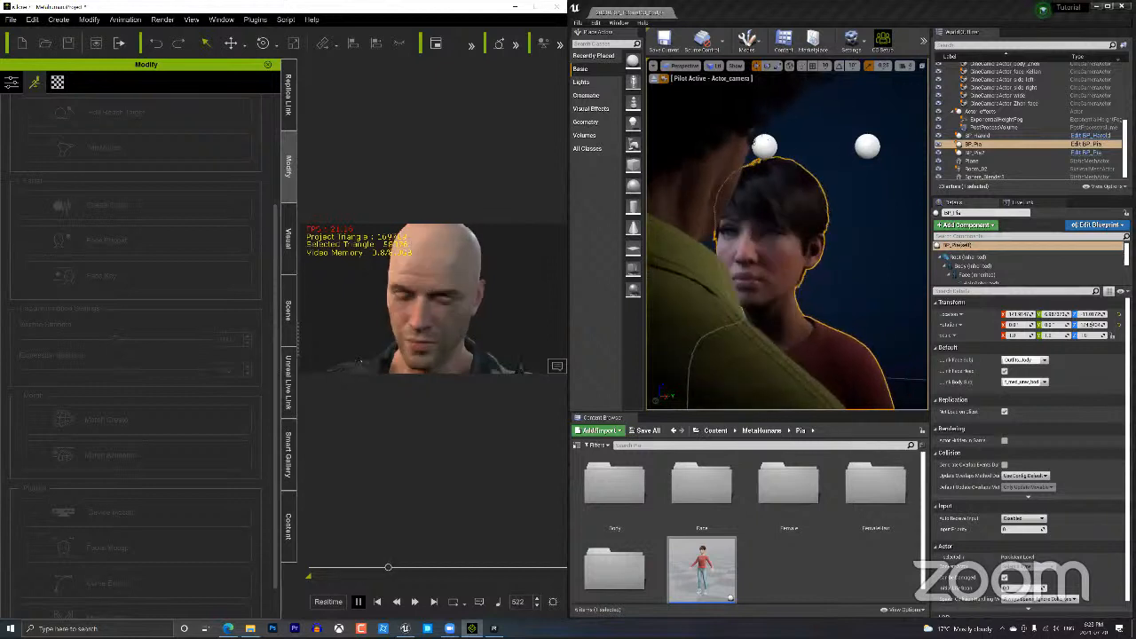
Play the animation streaming to the MetaHuman, stop at frame 599, then switch to the browser.
{"action": "key", "text": "space"}
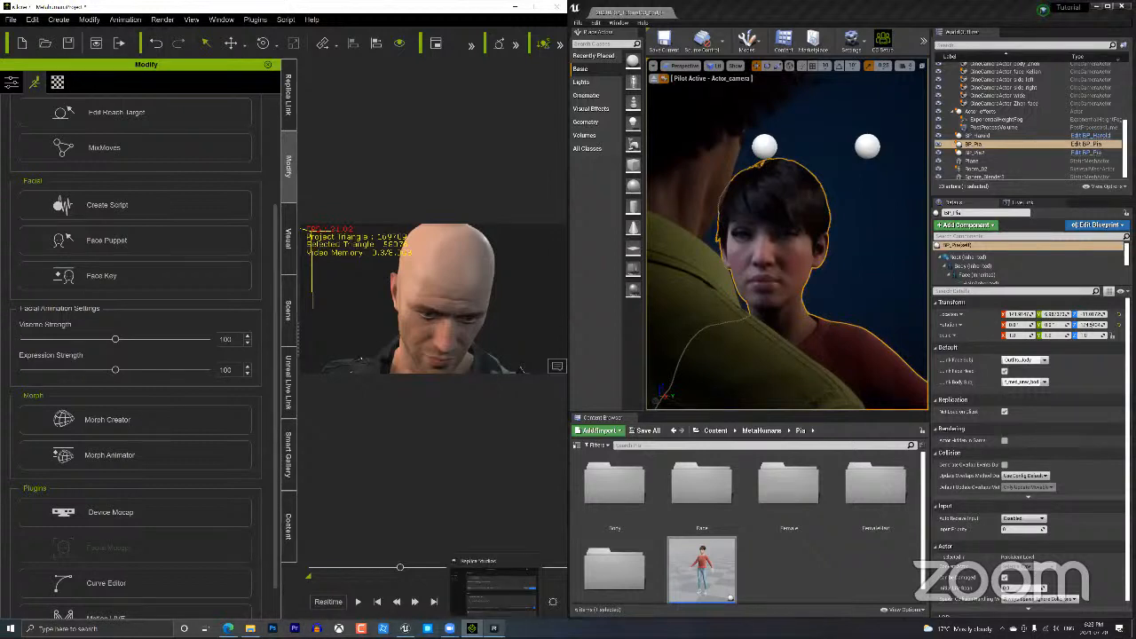
{"action": "mouse_move", "coordinate": [405, 629]}
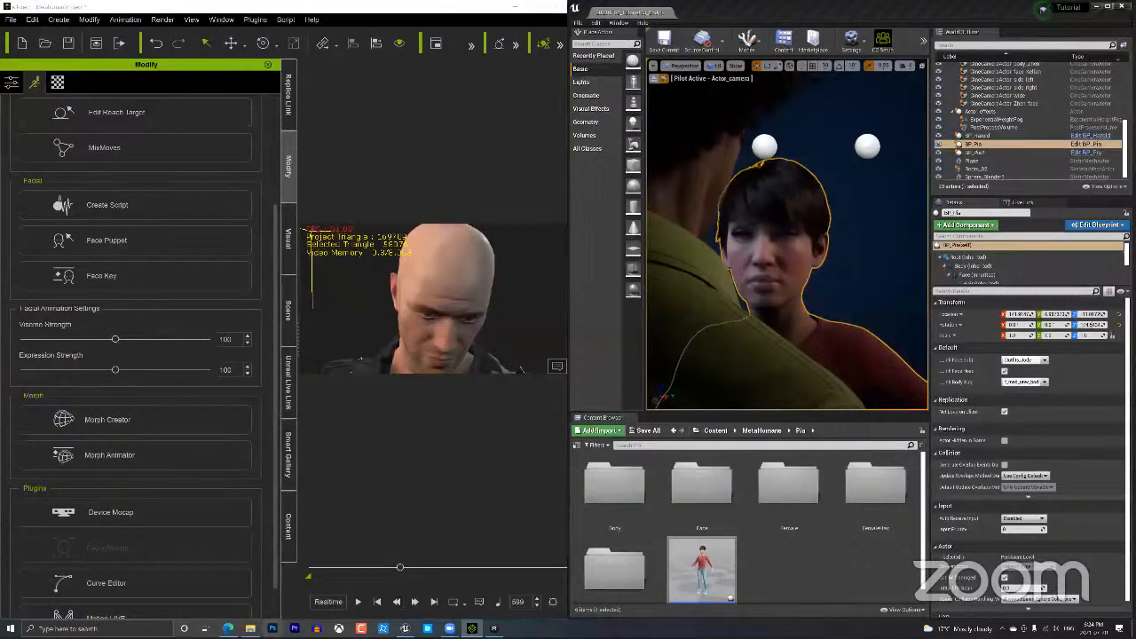
{"action": "key", "text": "alt+Tab"}
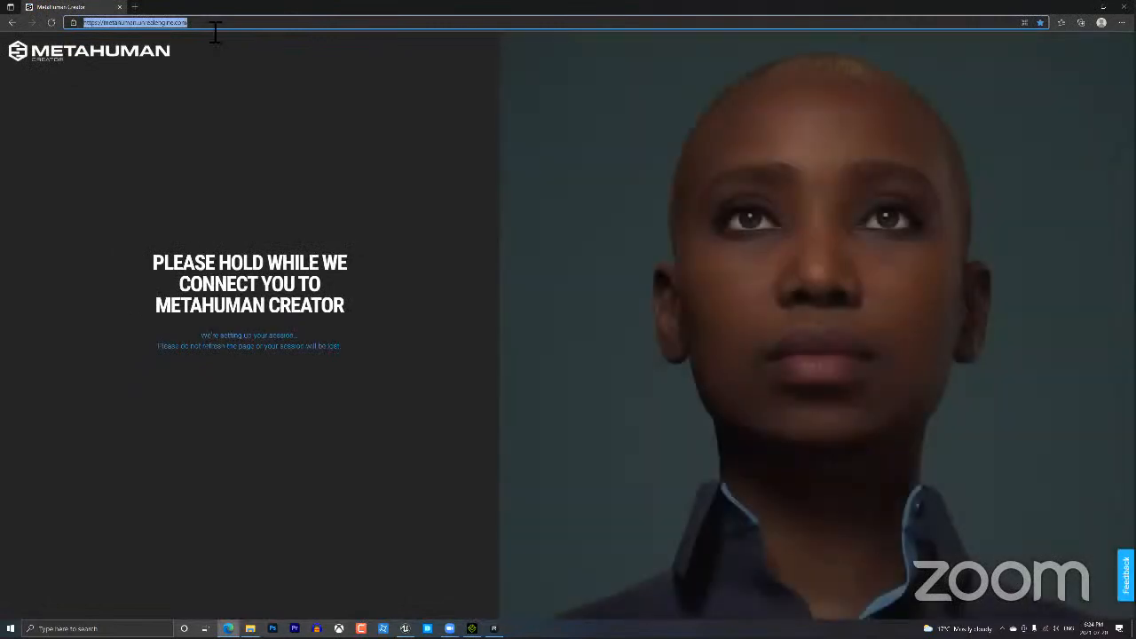
Search the web for 'replica studios ai voicve' and open the replicastudios.com result.
{"action": "type", "text": "replica studios ai voicve"}
{"action": "key", "text": "Return"}
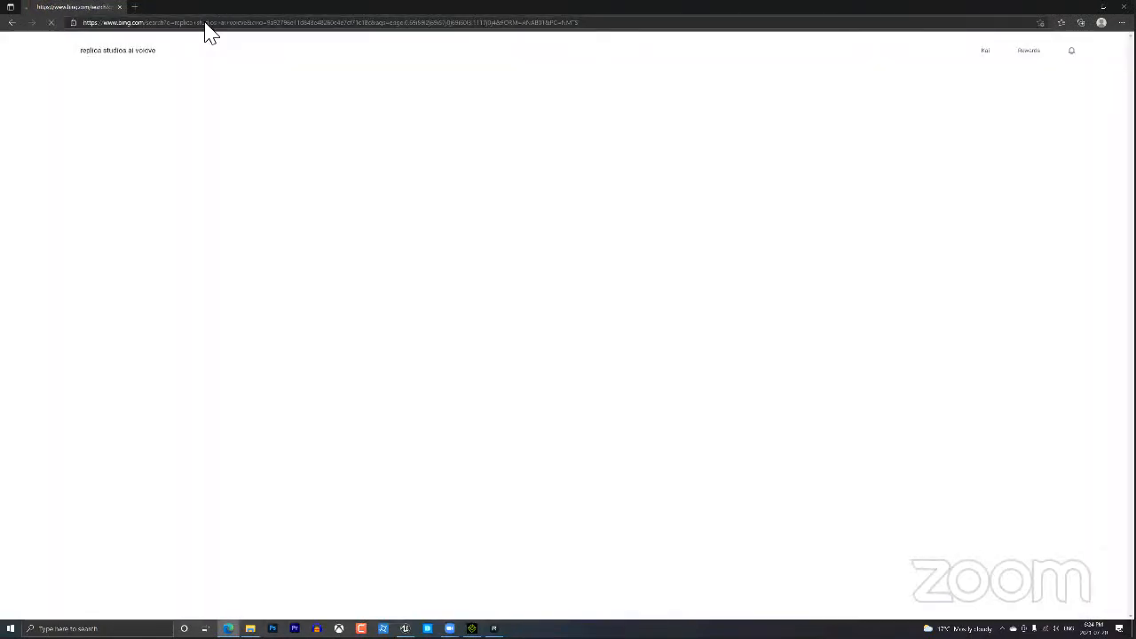
{"action": "left_click", "coordinate": [246, 345]}
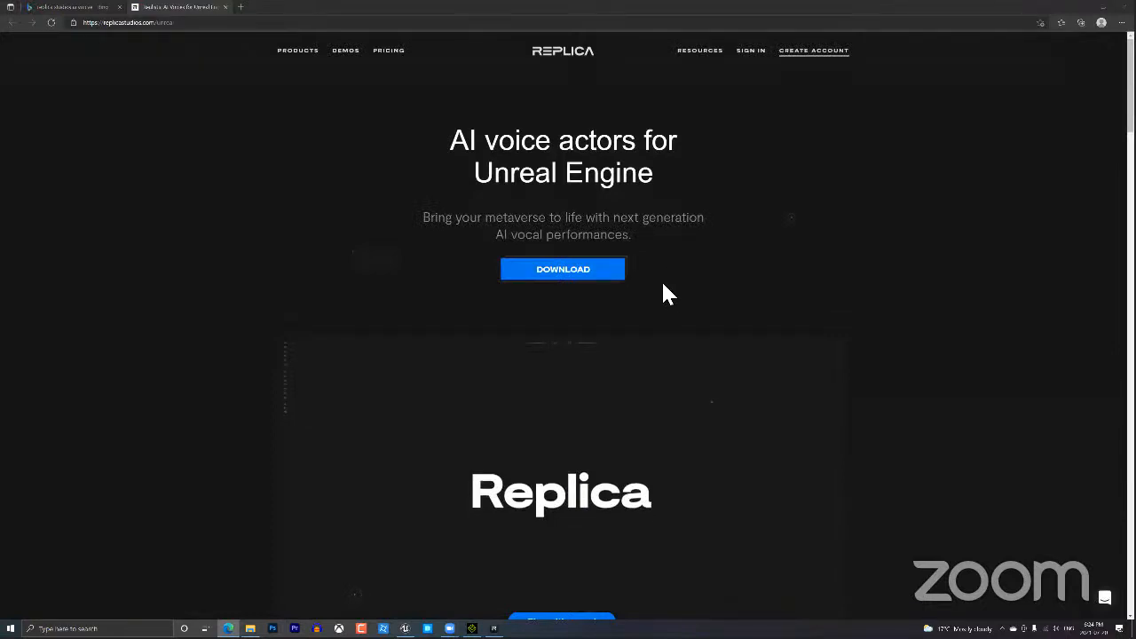
Scroll down to the 'Now Available!' notice offering the Unreal Engine Link plugin.
{"action": "scroll", "coordinate": [663, 284], "scroll_direction": "down", "scroll_amount": 15}
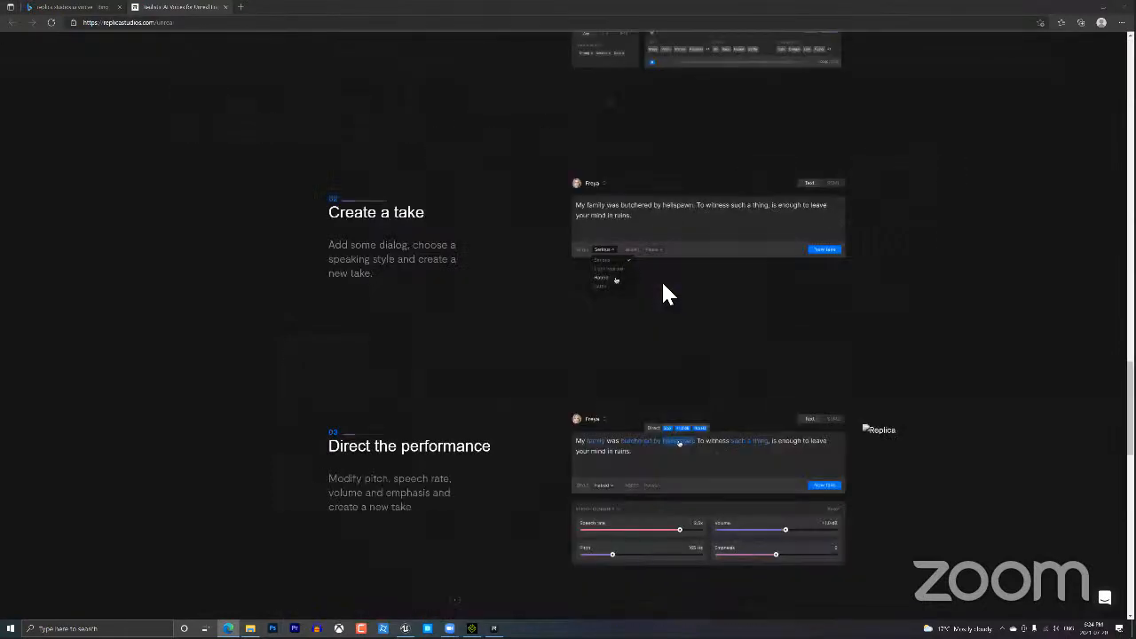
{"action": "scroll", "coordinate": [664, 286], "scroll_direction": "down", "scroll_amount": 10}
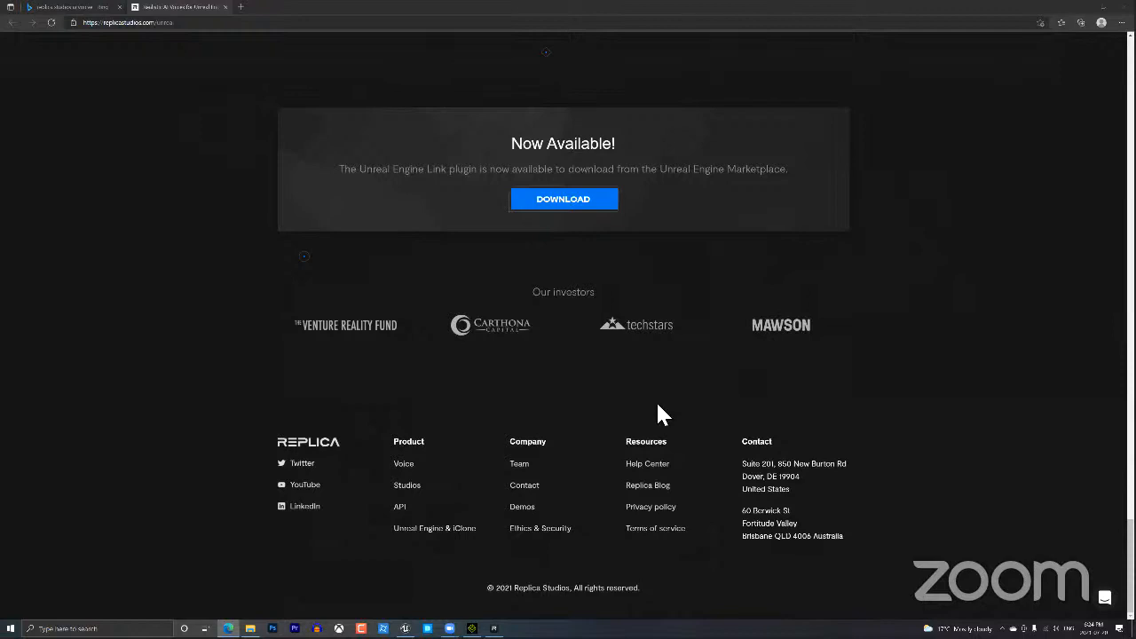
Scroll back up past the raw voice demos to the 'AI voice actors for Unreal Engine' banner.
{"action": "scroll", "coordinate": [683, 404], "scroll_direction": "up", "scroll_amount": 8}
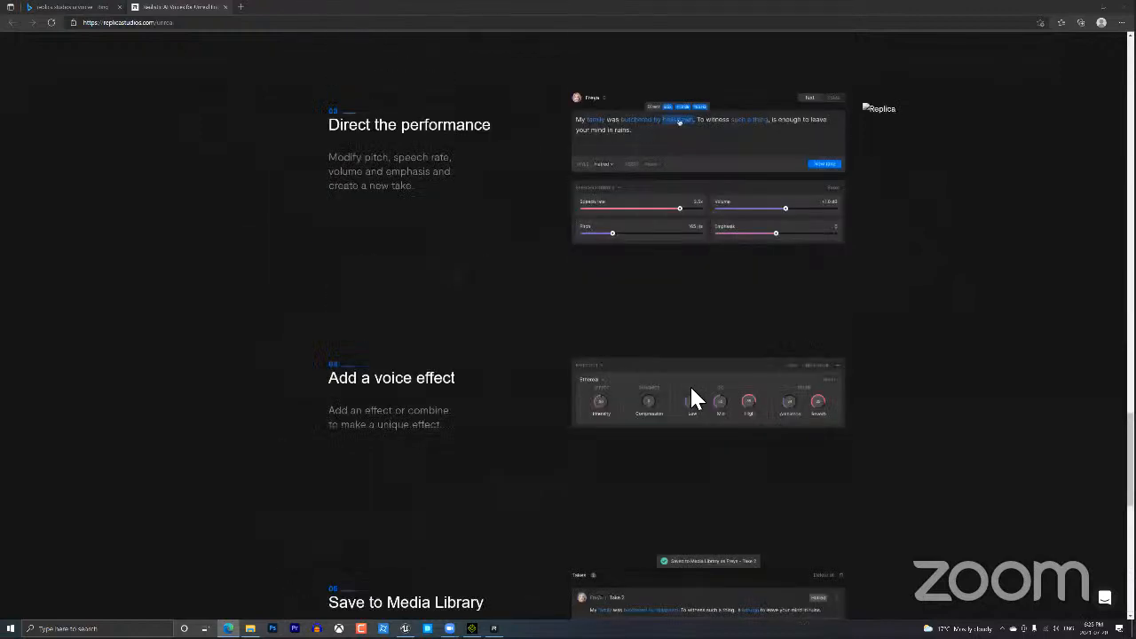
{"action": "scroll", "coordinate": [696, 393], "scroll_direction": "up", "scroll_amount": 10}
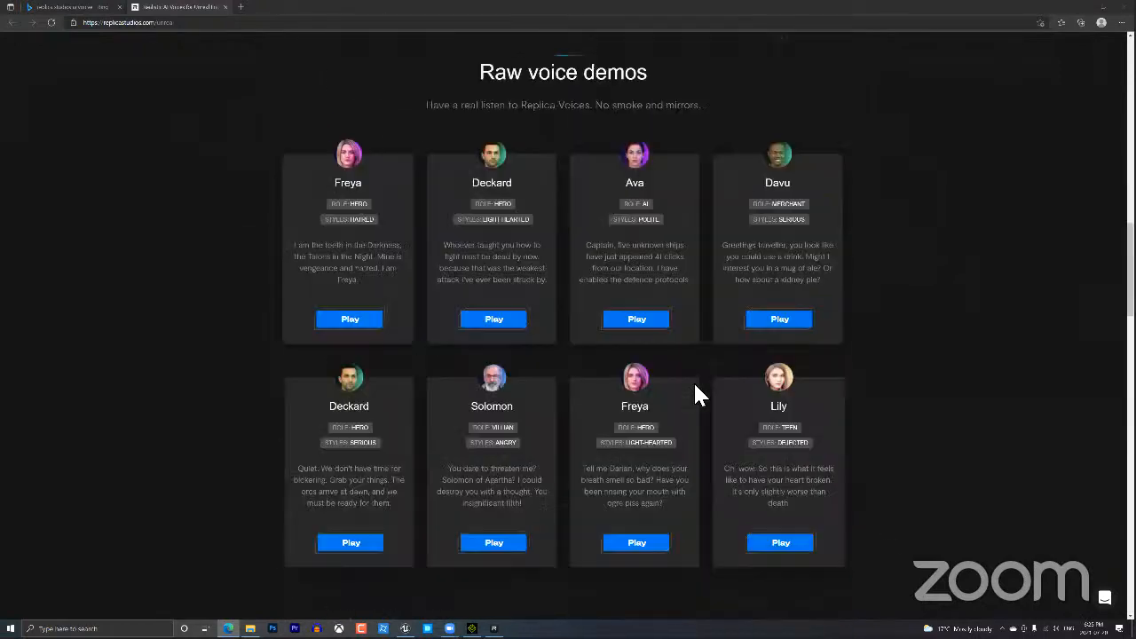
{"action": "scroll", "coordinate": [731, 325], "scroll_direction": "up", "scroll_amount": 10}
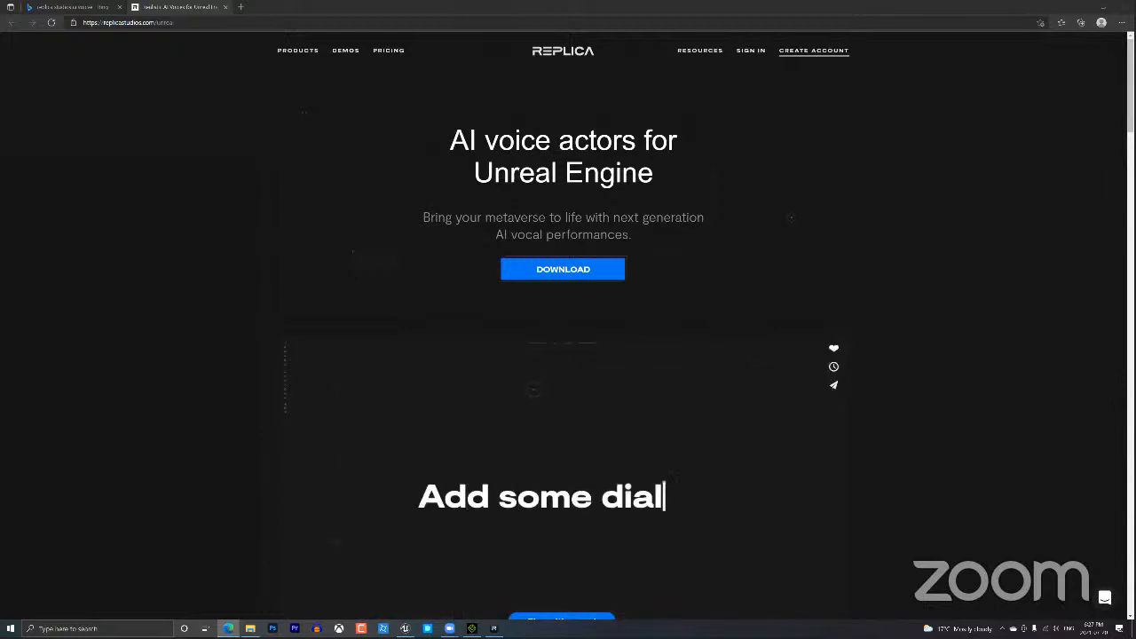
Back in iClone, zoom and orbit to the blond character's face, then maximize the window.
{"action": "key", "text": "alt+Tab"}
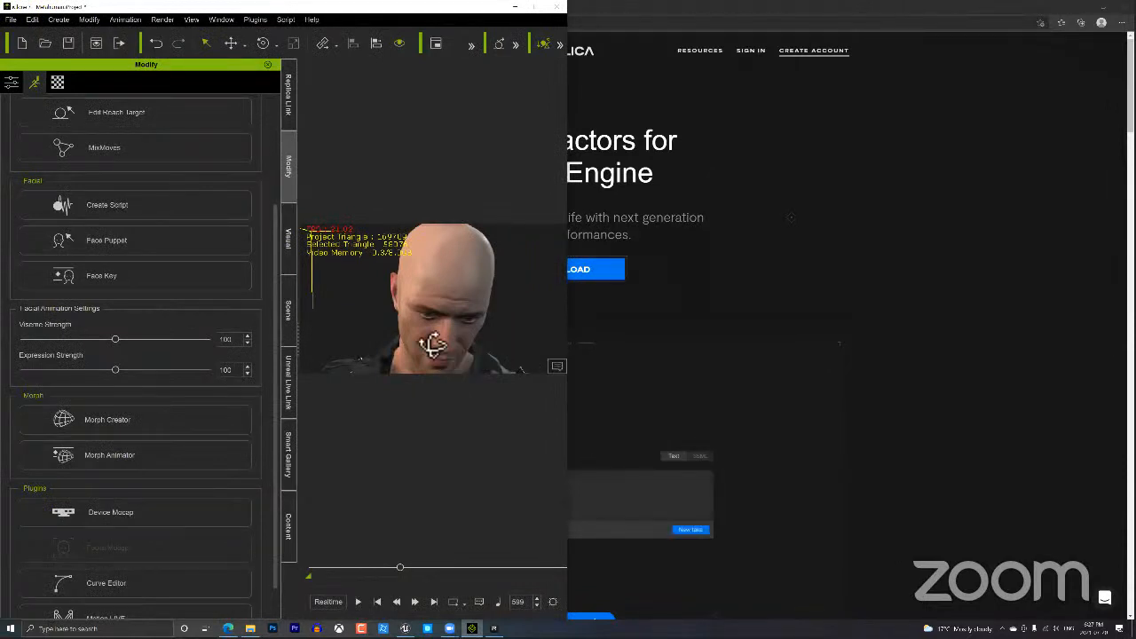
{"action": "scroll", "coordinate": [454, 348], "scroll_direction": "down", "scroll_amount": 5}
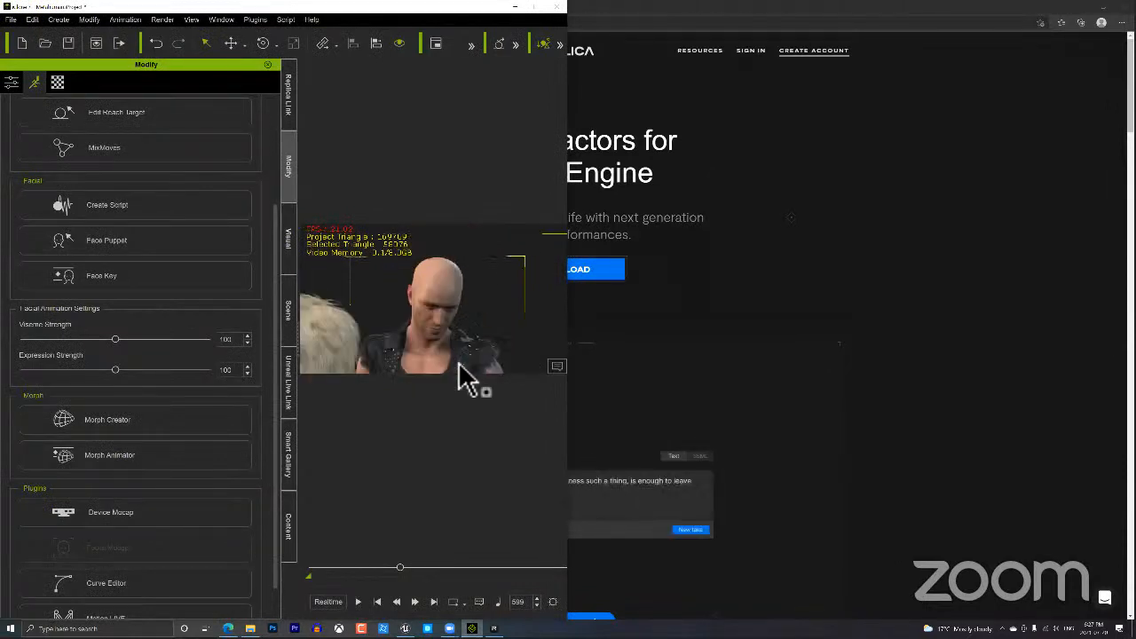
{"action": "scroll", "coordinate": [470, 329], "scroll_direction": "down", "scroll_amount": 2}
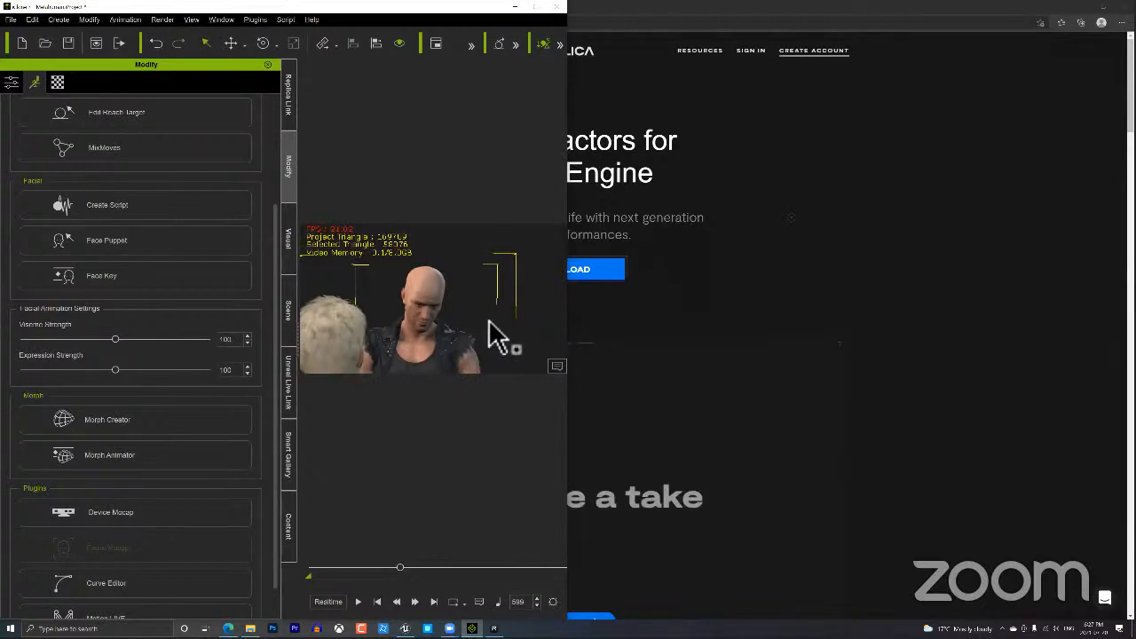
{"action": "mouse_move", "coordinate": [468, 326]}
{"action": "right_mouse_down"}
{"action": "mouse_move", "coordinate": [498, 331]}
{"action": "mouse_move", "coordinate": [449, 317]}
{"action": "right_mouse_up"}
{"action": "scroll", "coordinate": [449, 317], "scroll_direction": "up", "scroll_amount": 5}
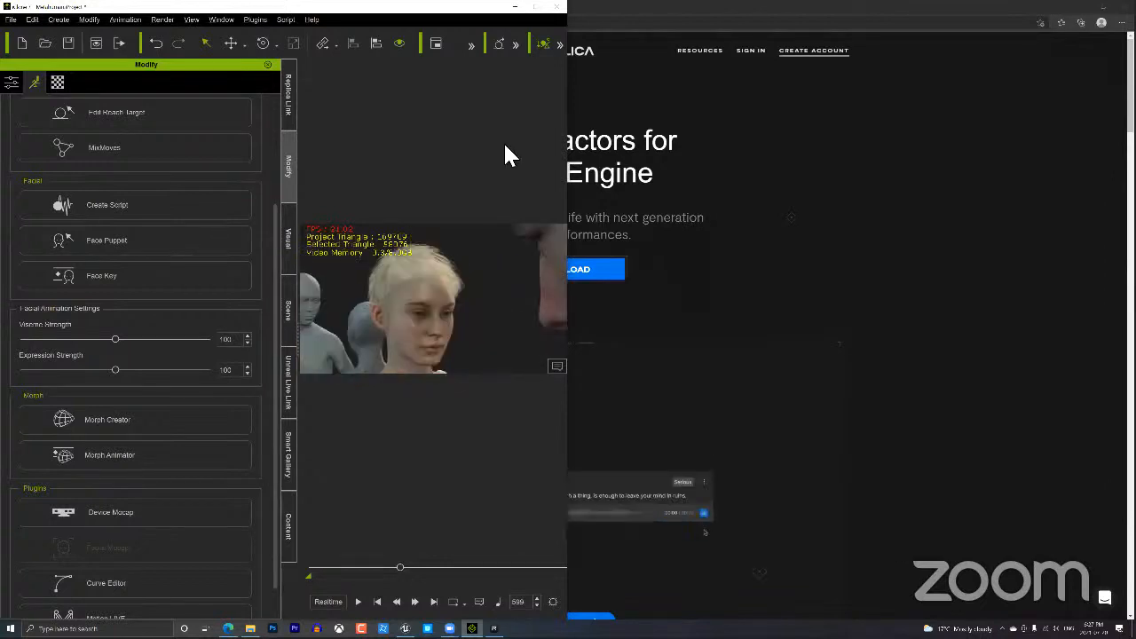
{"action": "left_click", "coordinate": [536, 8]}
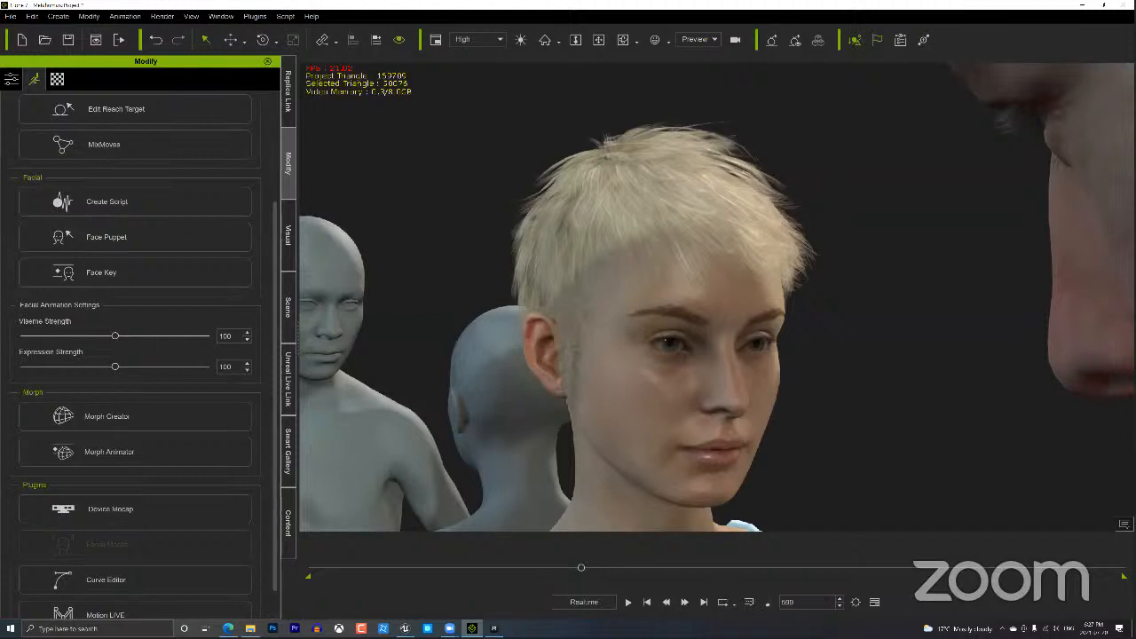
Play the animation, select the blond character and centre her head in the view.
{"action": "key", "text": "space"}
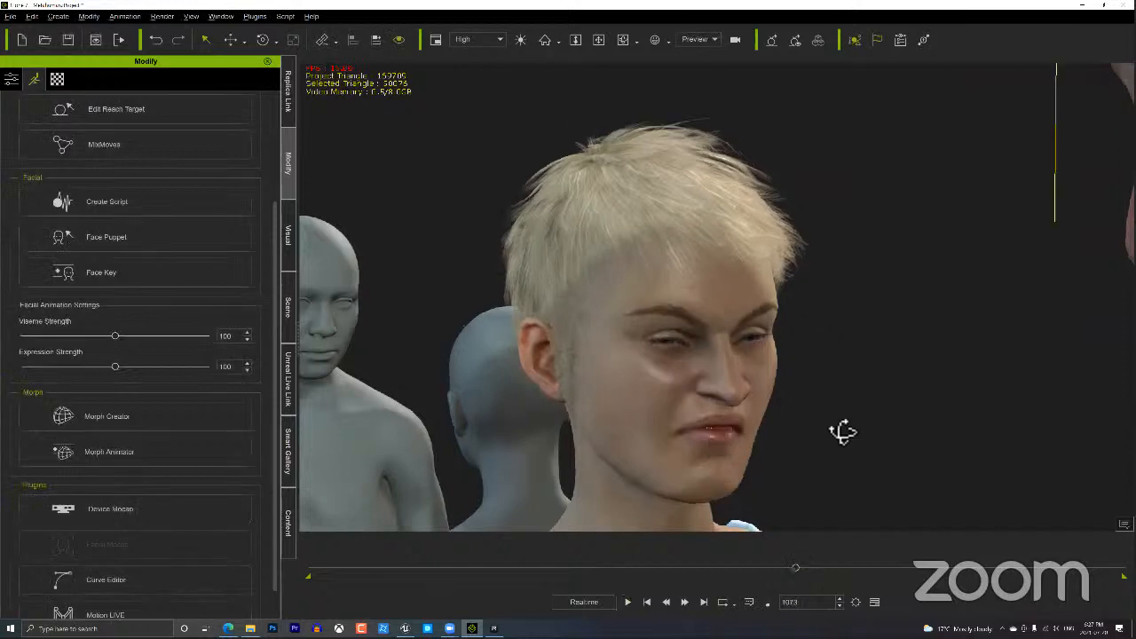
{"action": "right_click_drag", "start_coordinate": [843, 432], "coordinate": [807, 443]}
{"action": "left_click", "coordinate": [806, 453]}
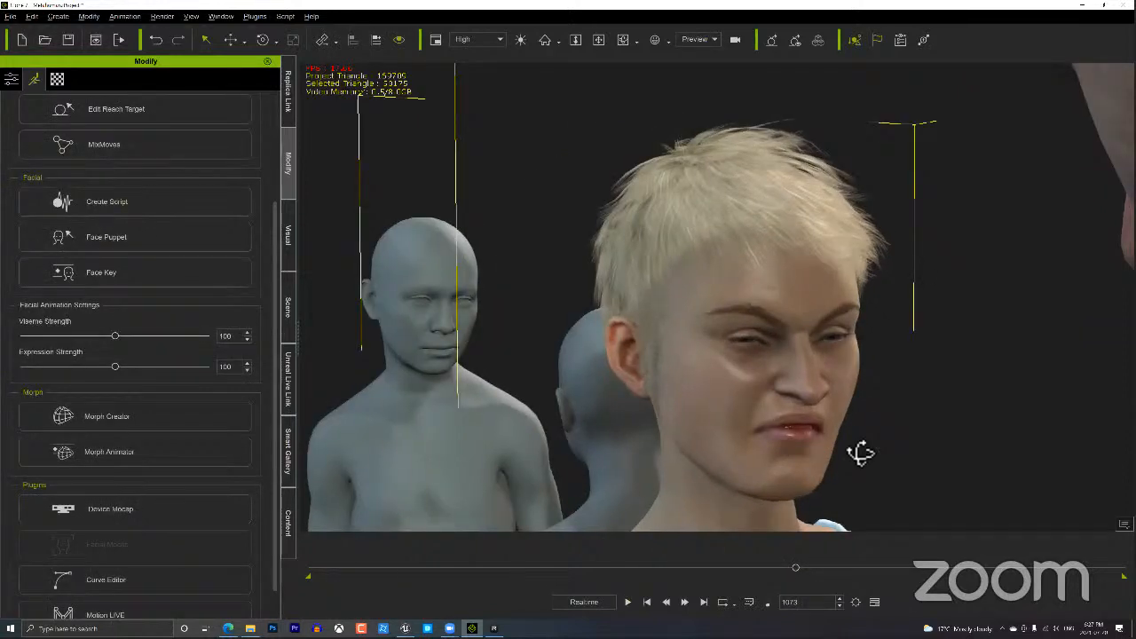
{"action": "right_click_drag", "start_coordinate": [861, 453], "coordinate": [713, 421]}
Scrub the playback slider from frame 1110 onward to review her talking expressions.
{"action": "left_click_drag", "start_coordinate": [801, 568], "coordinate": [826, 569]}
{"action": "left_click", "coordinate": [817, 569]}
{"action": "left_click", "coordinate": [908, 569]}
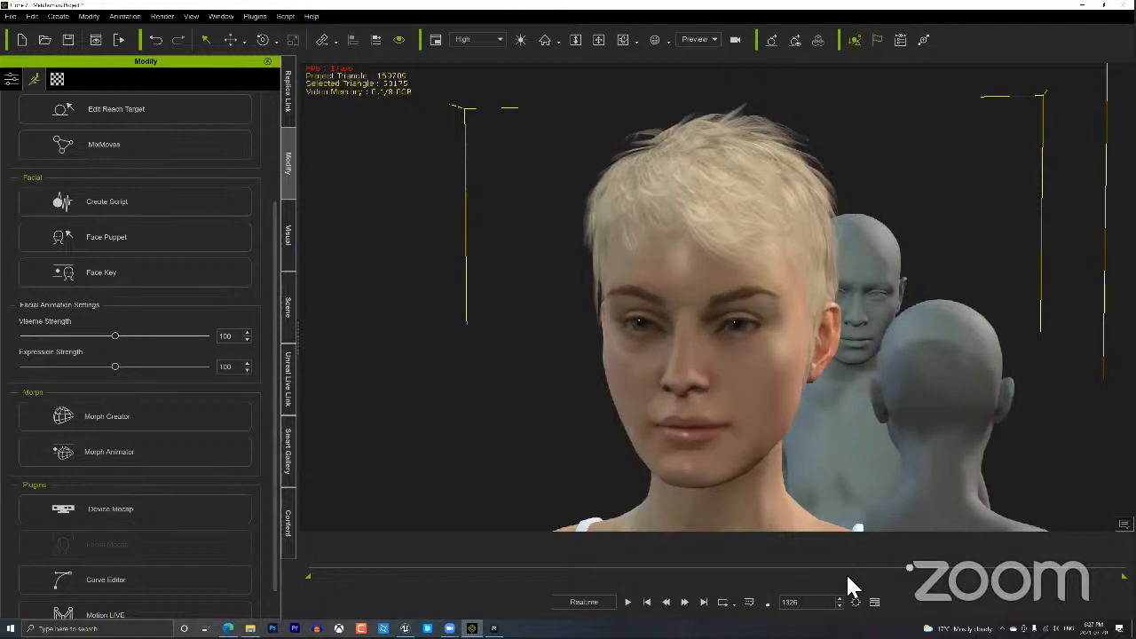
{"action": "left_click_drag", "start_coordinate": [880, 571], "coordinate": [772, 546]}
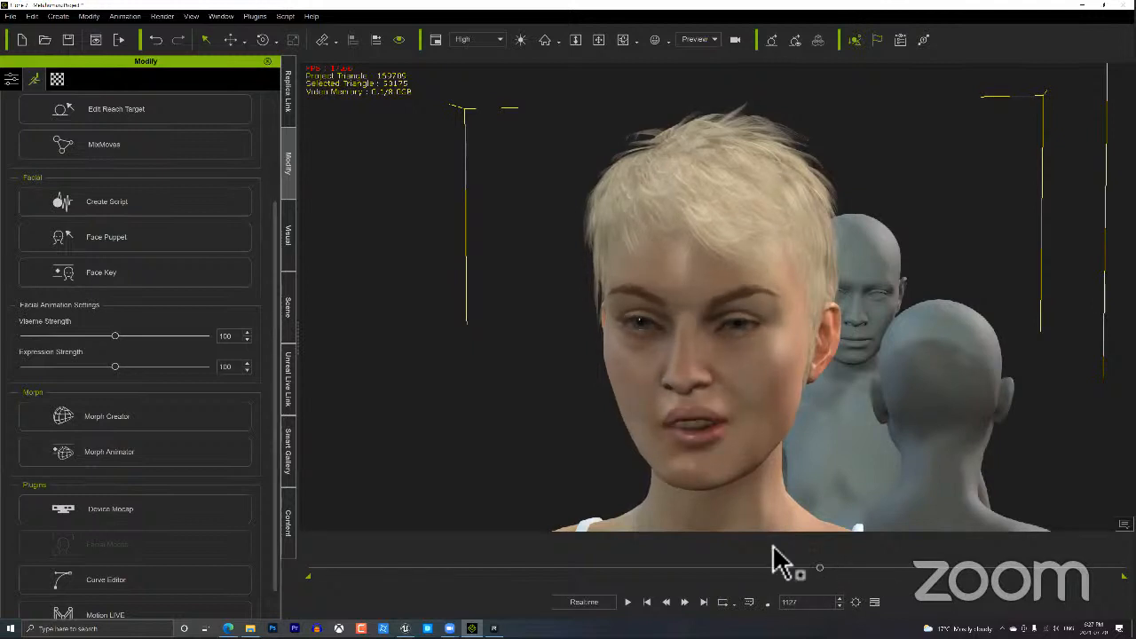
Show the timeline and hide the Motion, Project and Viseme tracks.
{"action": "key", "text": "F3"}
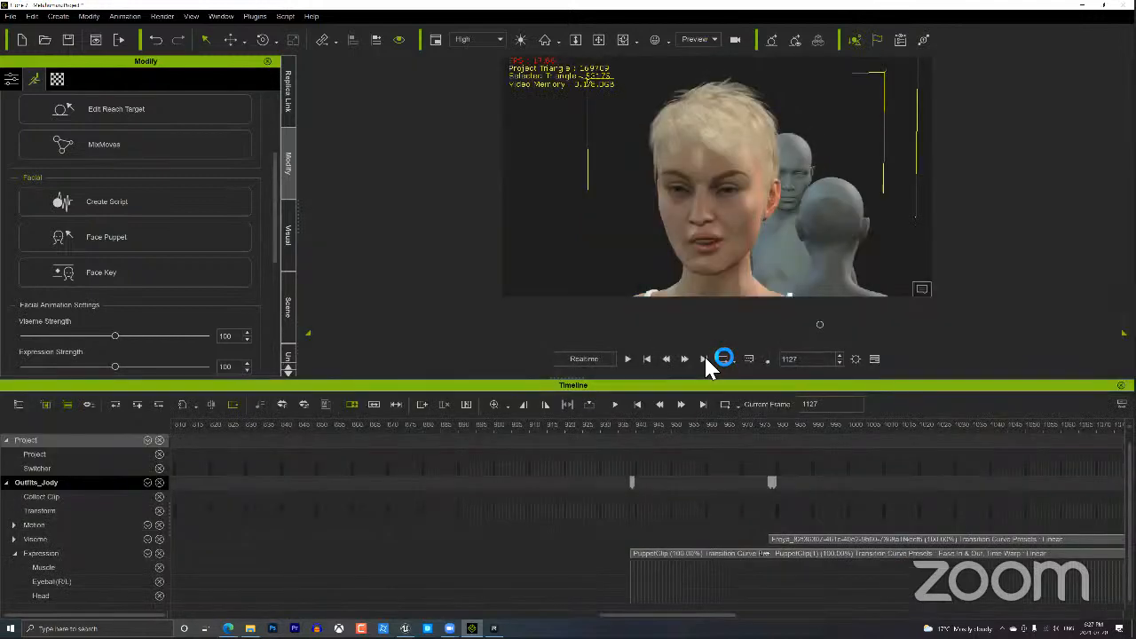
{"action": "left_click", "coordinate": [159, 525]}
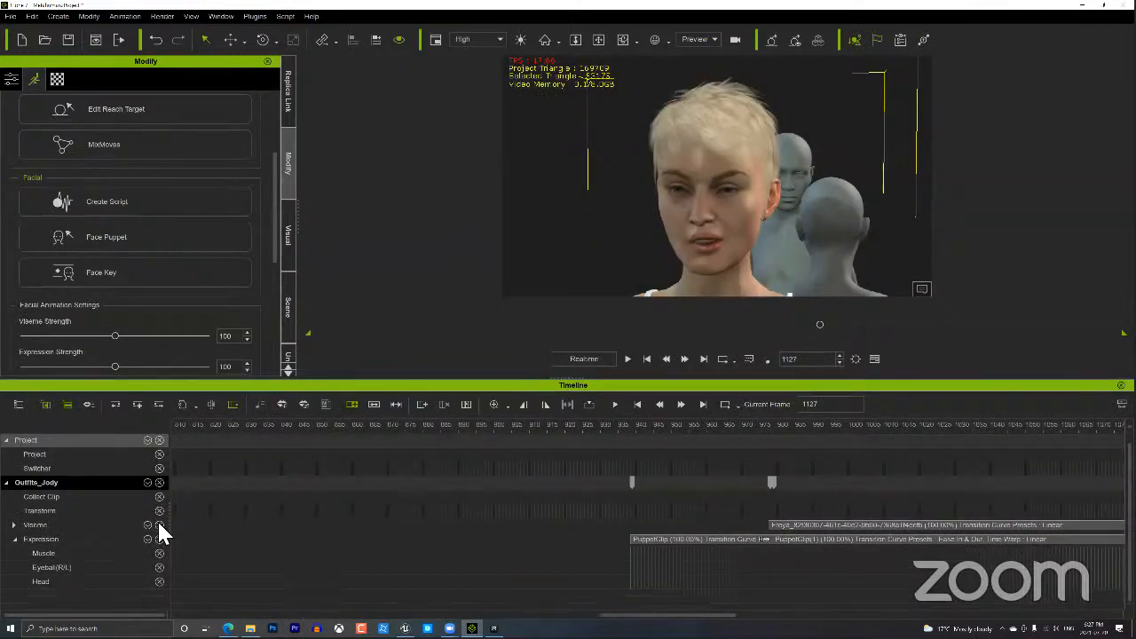
{"action": "left_click", "coordinate": [159, 439]}
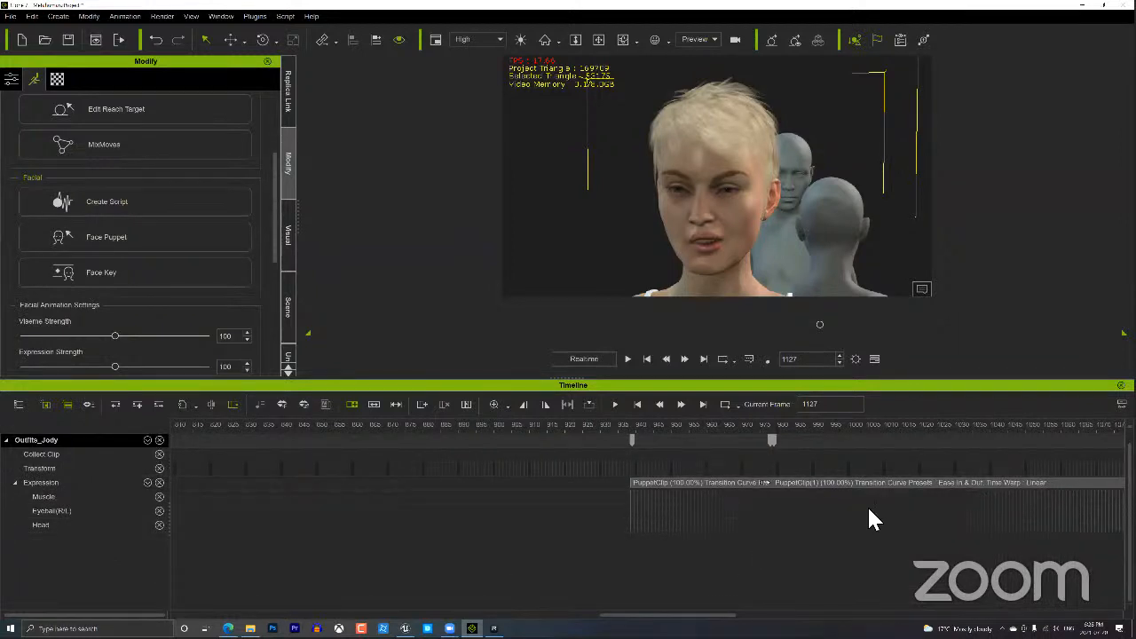
Move the playhead to frame 1149 and open Face Key.
{"action": "middle_click_drag", "start_coordinate": [868, 507], "coordinate": [696, 497]}
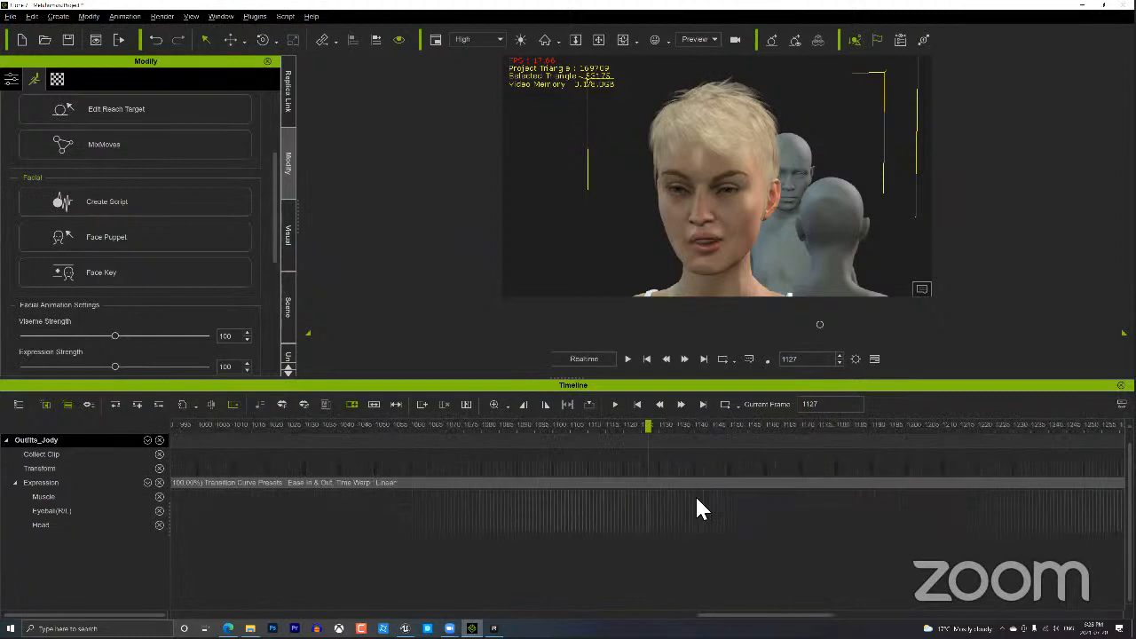
{"action": "left_click_drag", "start_coordinate": [625, 424], "coordinate": [560, 424]}
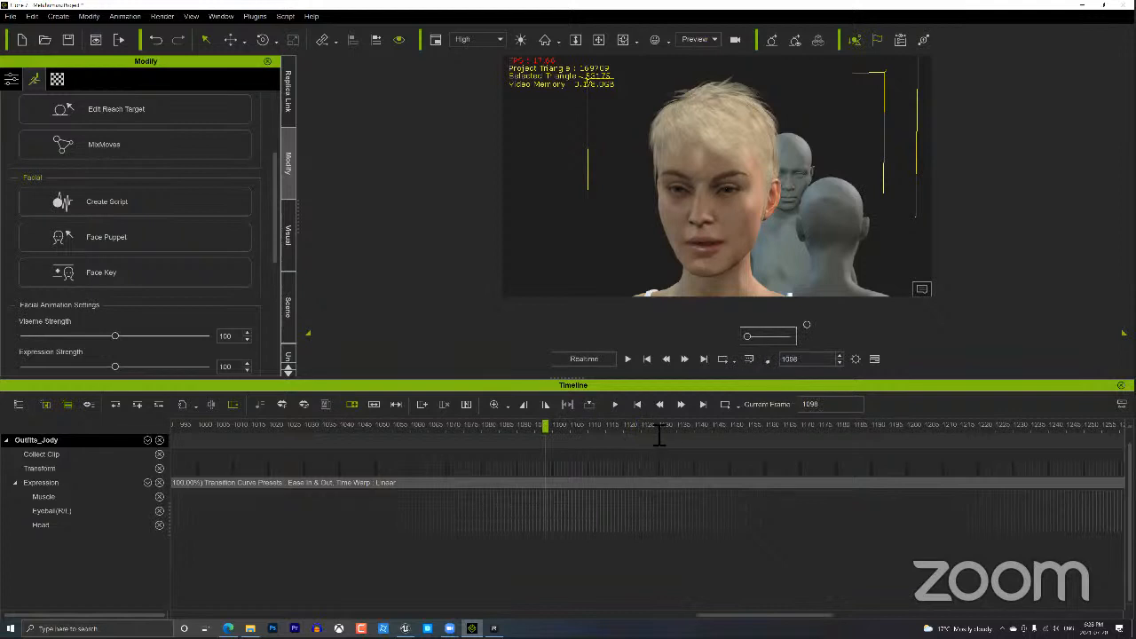
{"action": "left_click_drag", "start_coordinate": [660, 435], "coordinate": [804, 424]}
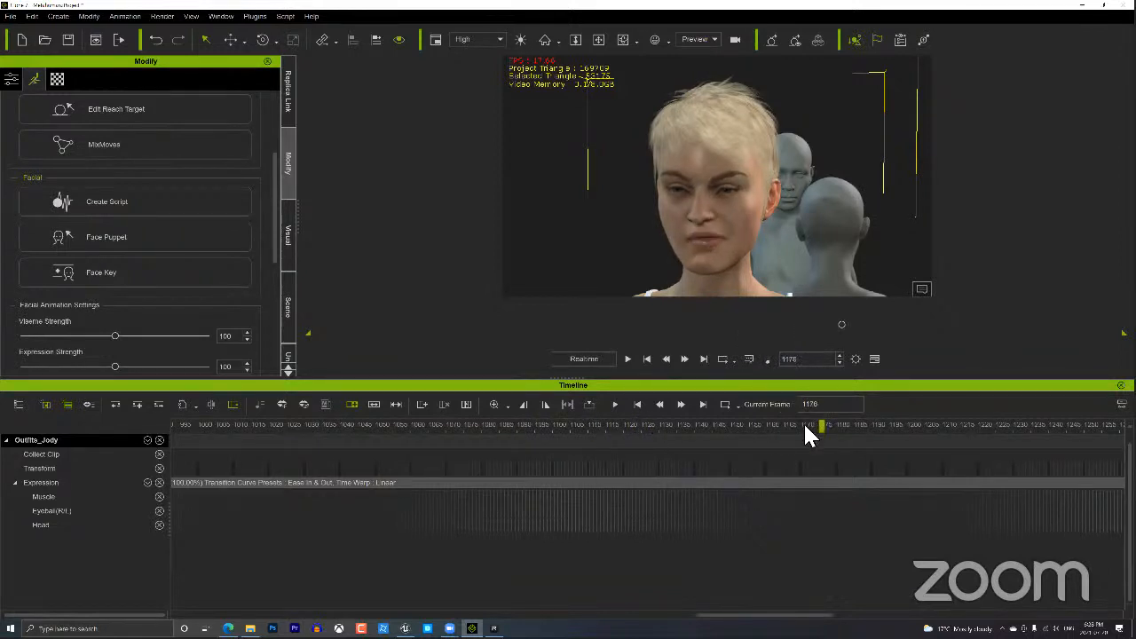
{"action": "left_click", "coordinate": [724, 419]}
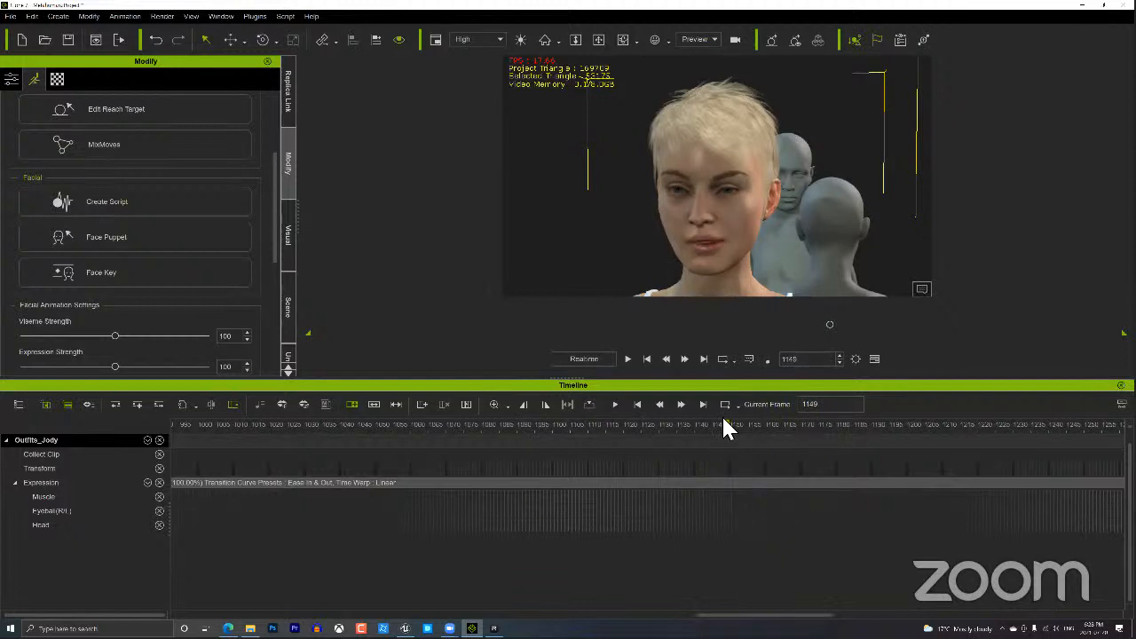
{"action": "left_click", "coordinate": [97, 270]}
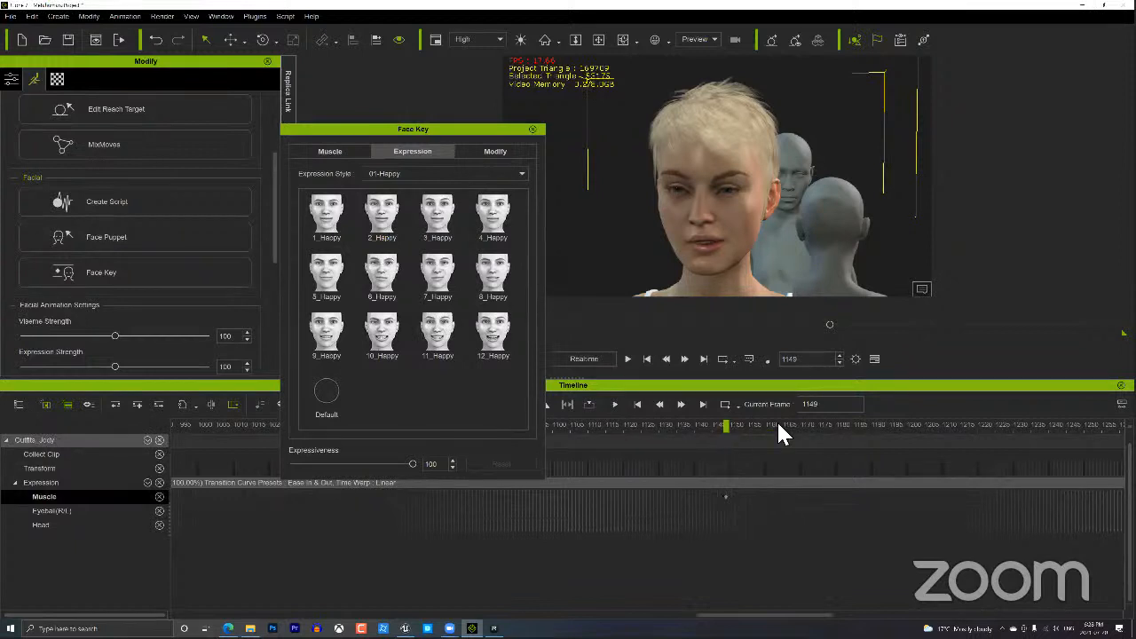
At frame 1190, switch Face Key to Muscle > Modify and test raising the inner left brow.
{"action": "left_click_drag", "start_coordinate": [779, 422], "coordinate": [883, 408]}
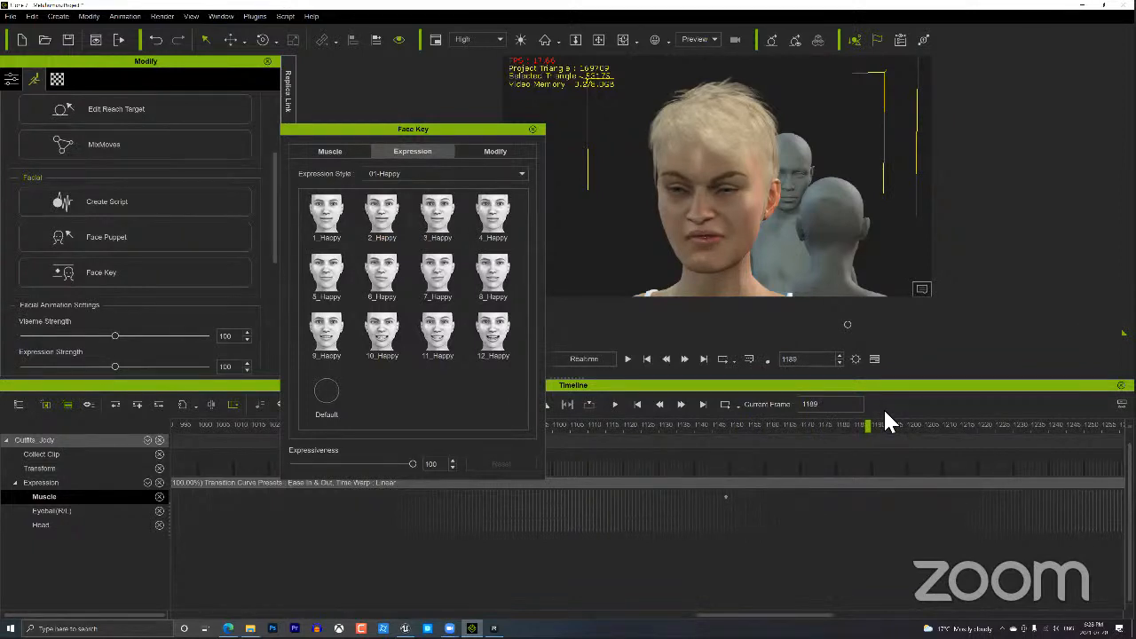
{"action": "left_click", "coordinate": [336, 148]}
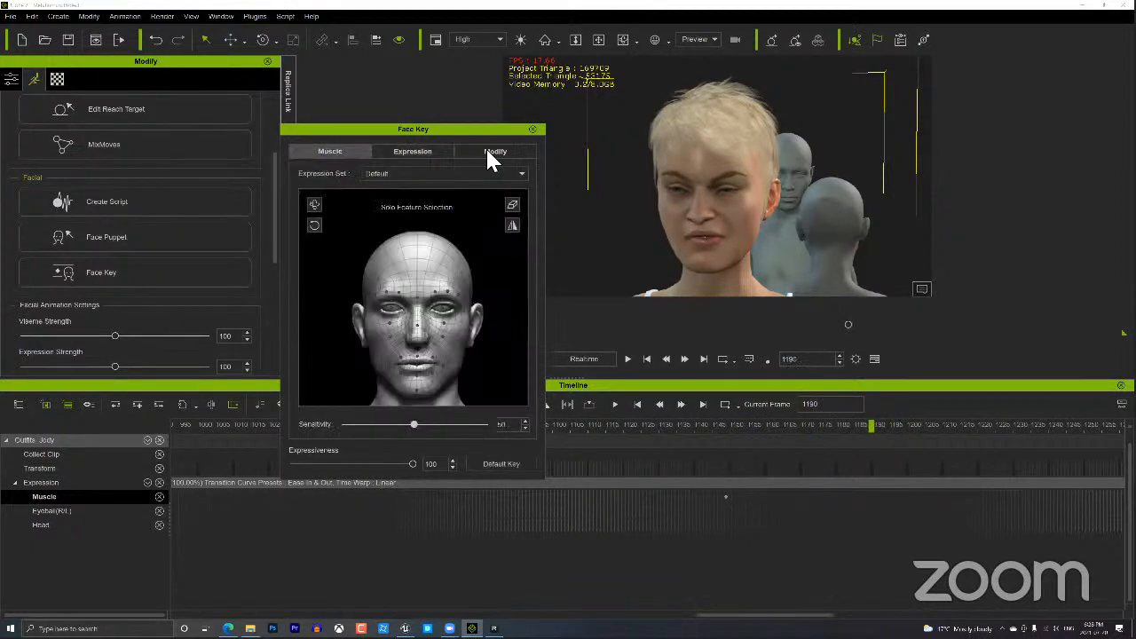
{"action": "left_click", "coordinate": [486, 150]}
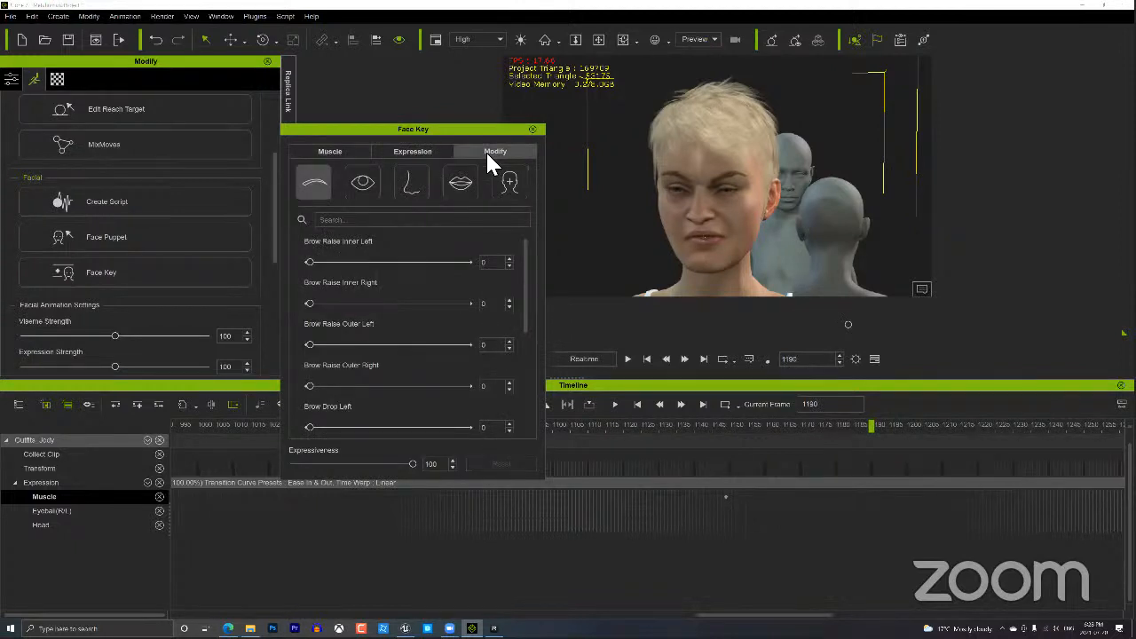
{"action": "left_click_drag", "start_coordinate": [496, 255], "coordinate": [197, 266]}
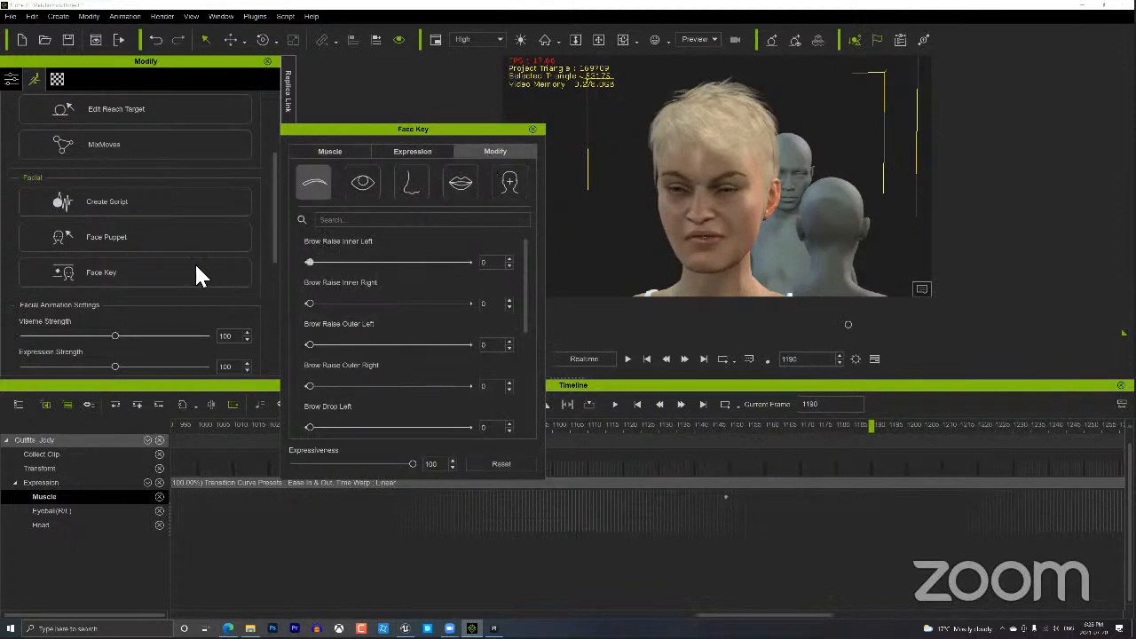
Try partial blink and left-eye widening, view the mouth smile sliders, then return to Muscle.
{"action": "left_click", "coordinate": [352, 198]}
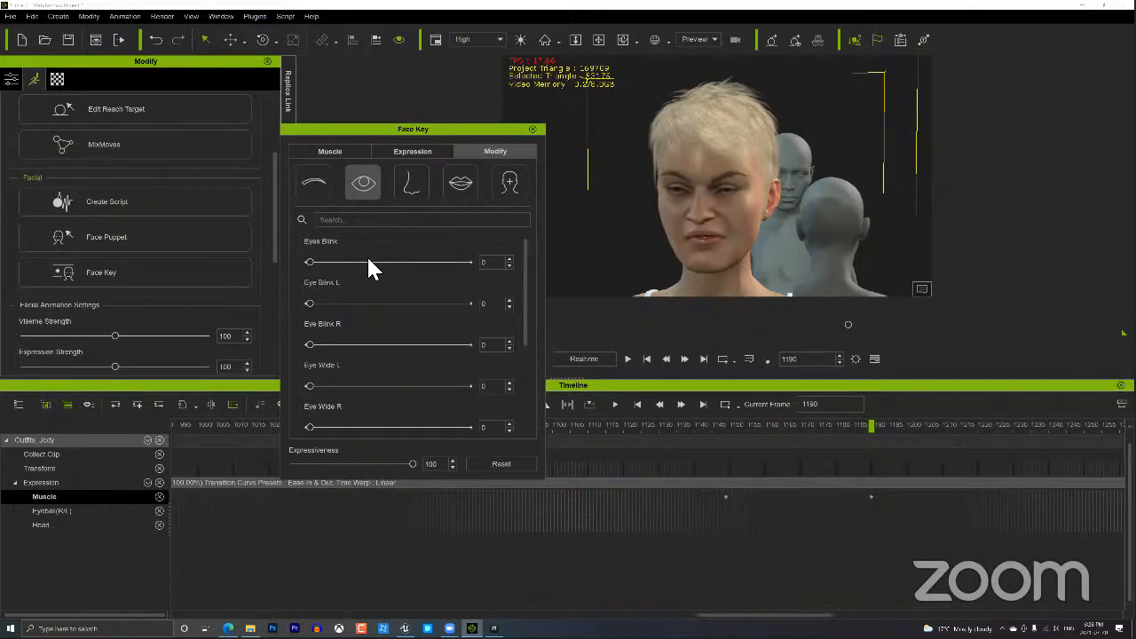
{"action": "left_click_drag", "start_coordinate": [368, 258], "coordinate": [114, 263]}
{"action": "left_click_drag", "start_coordinate": [300, 383], "coordinate": [614, 388]}
{"action": "left_click", "coordinate": [461, 182]}
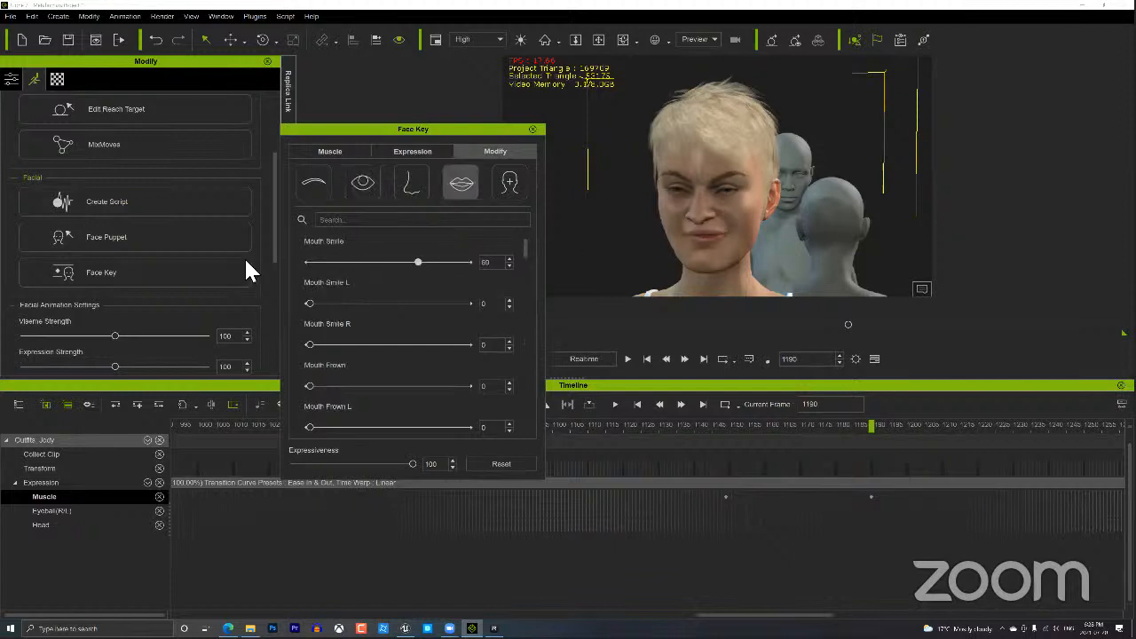
{"action": "left_click", "coordinate": [345, 151]}
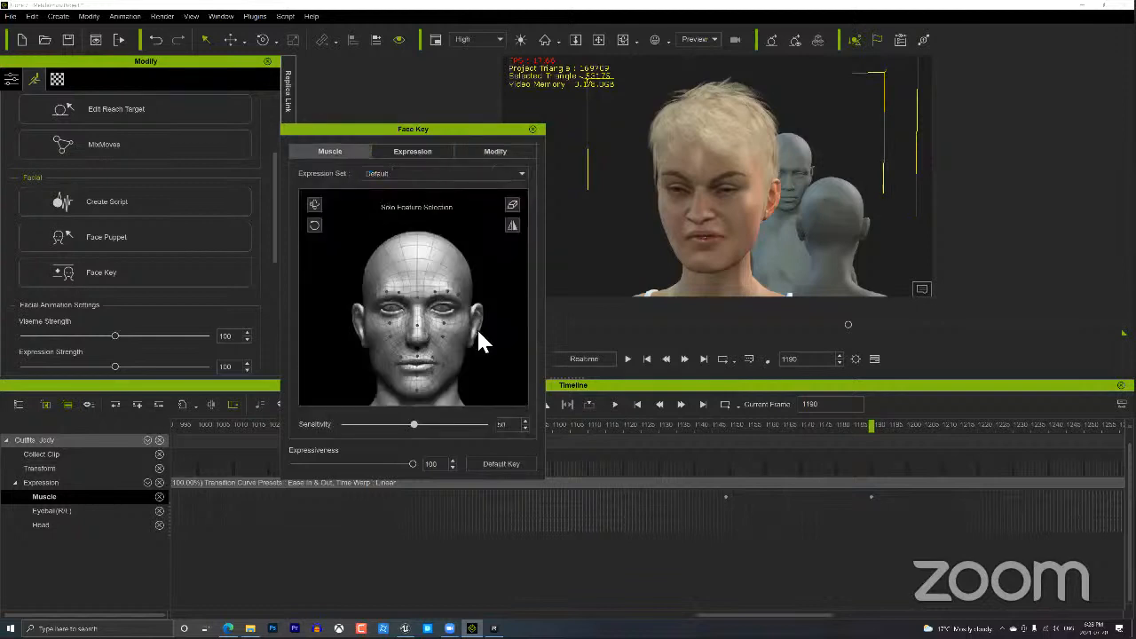
Select the brow, nose-bridge and right eye muscle regions, then pull the mouth corners.
{"action": "left_click", "coordinate": [426, 306]}
{"action": "left_click", "coordinate": [422, 304]}
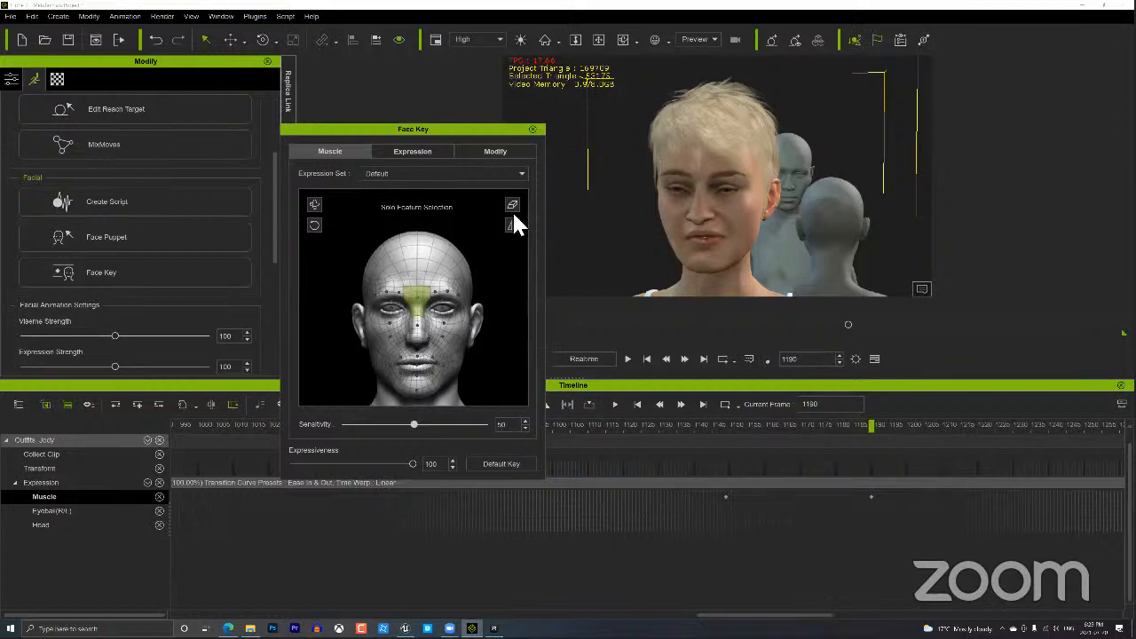
{"action": "left_click", "coordinate": [444, 307]}
{"action": "left_click", "coordinate": [453, 302]}
{"action": "left_click_drag", "start_coordinate": [444, 364], "coordinate": [432, 295]}
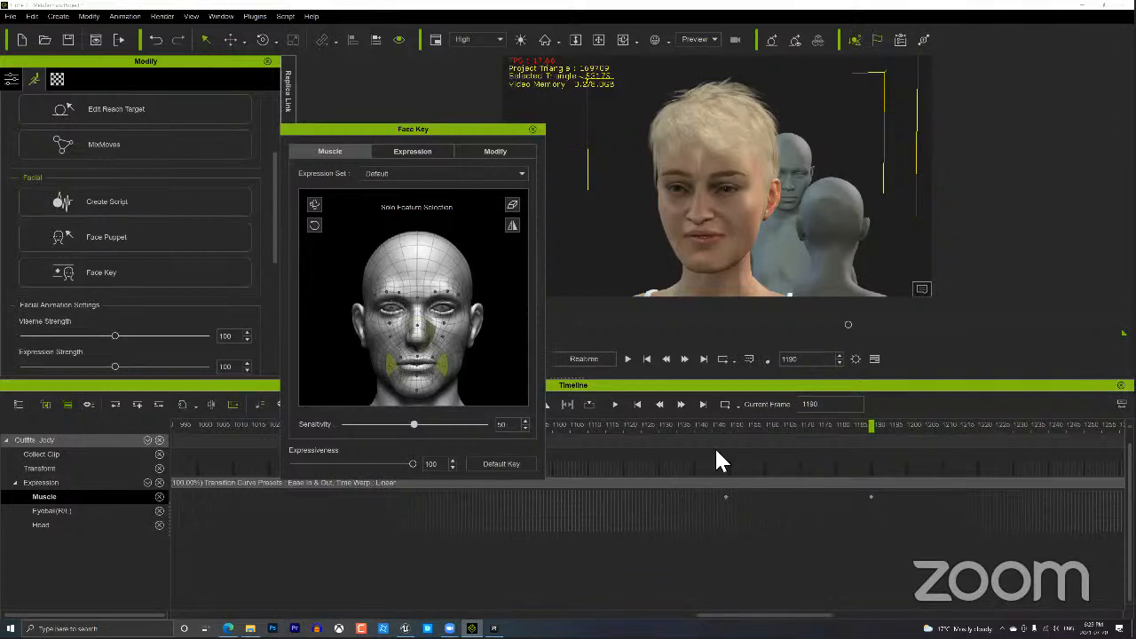
Scrub forward from frame 1148 and add a face key at frame 1239.
{"action": "left_click", "coordinate": [731, 424]}
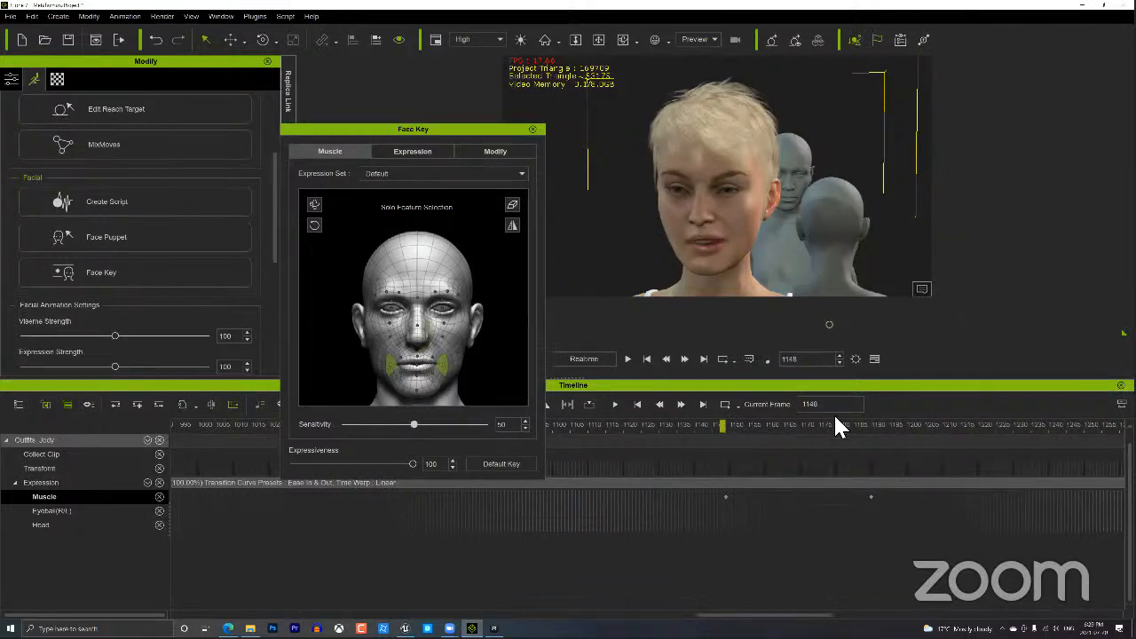
{"action": "left_click_drag", "start_coordinate": [836, 415], "coordinate": [1042, 424]}
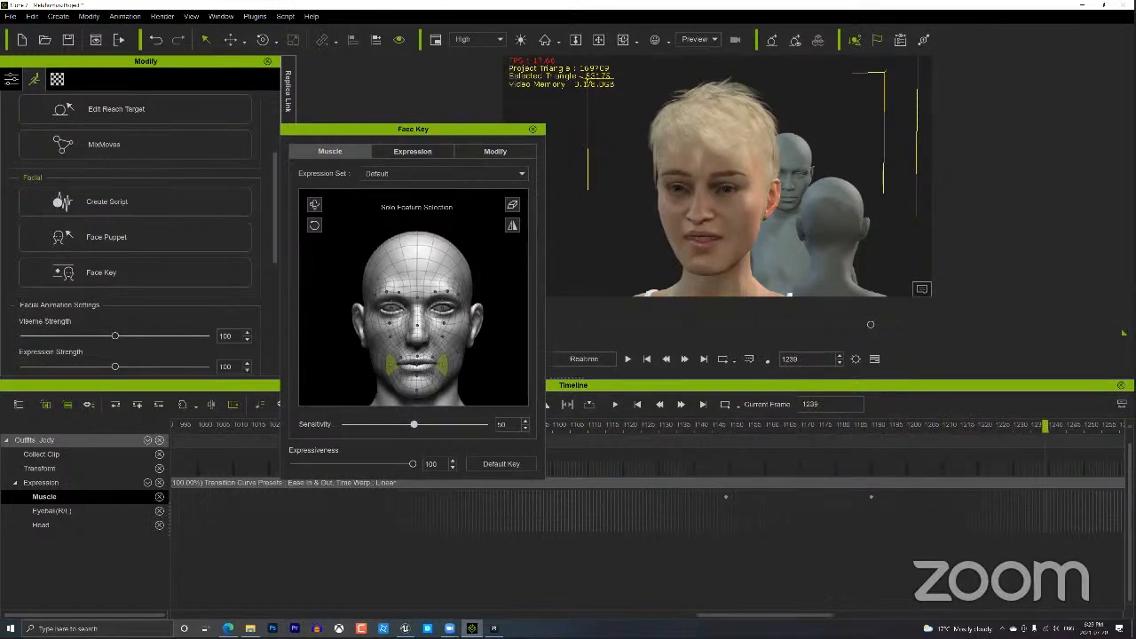
{"action": "left_click_drag", "start_coordinate": [765, 614], "coordinate": [791, 614]}
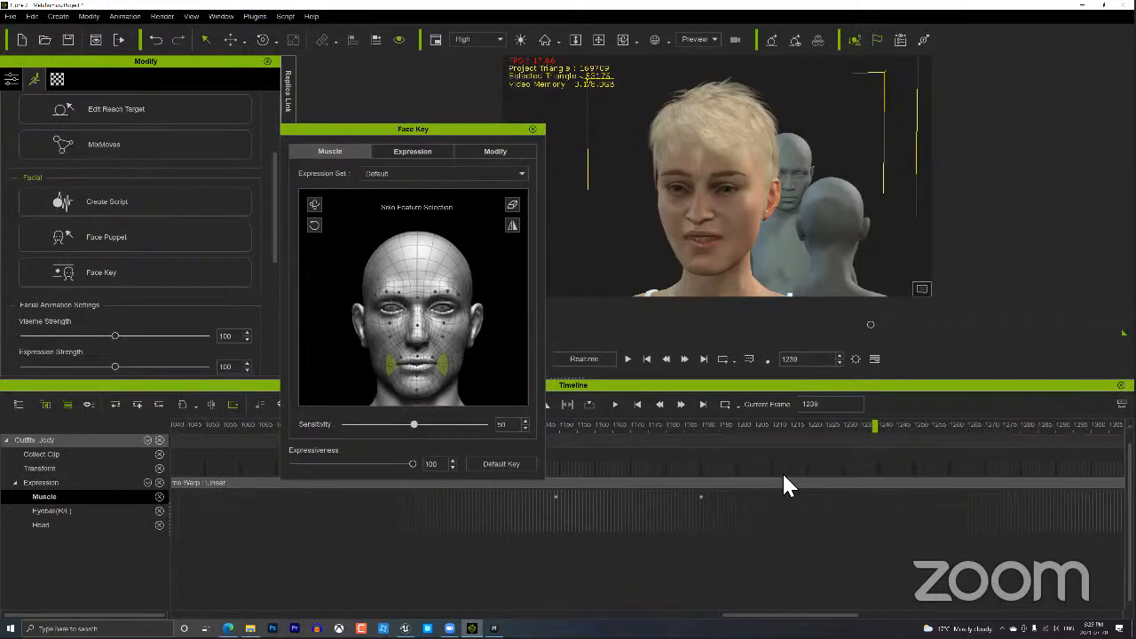
{"action": "left_click", "coordinate": [495, 463]}
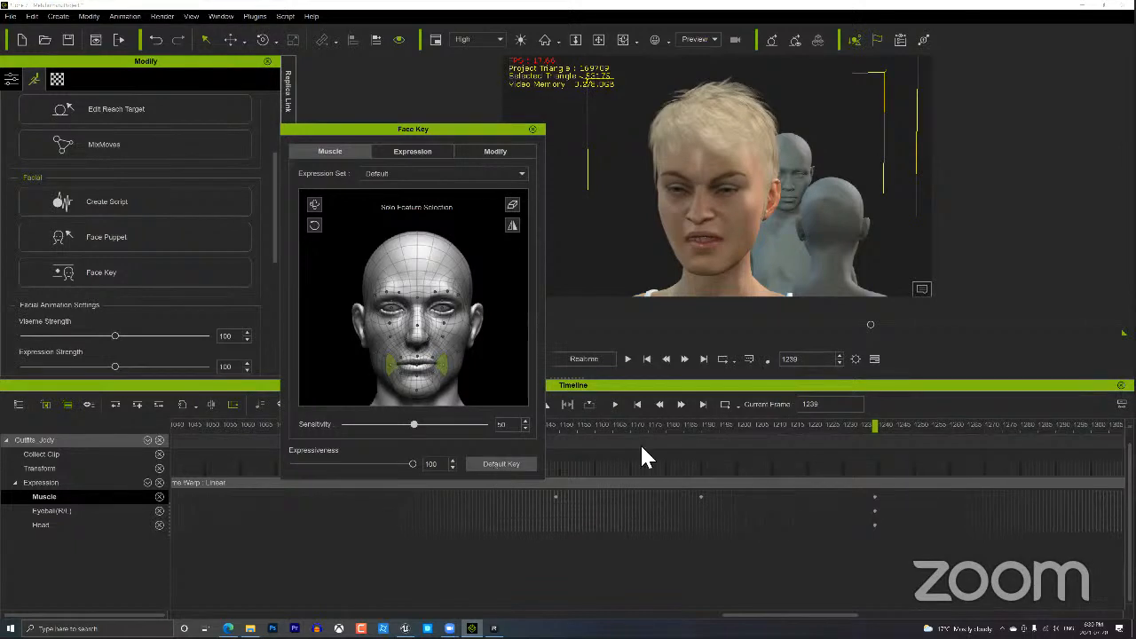
Copy the expression key at frame 1190 and paste it at frame 1225.
{"action": "left_click", "coordinate": [699, 497]}
{"action": "right_click", "coordinate": [699, 498]}
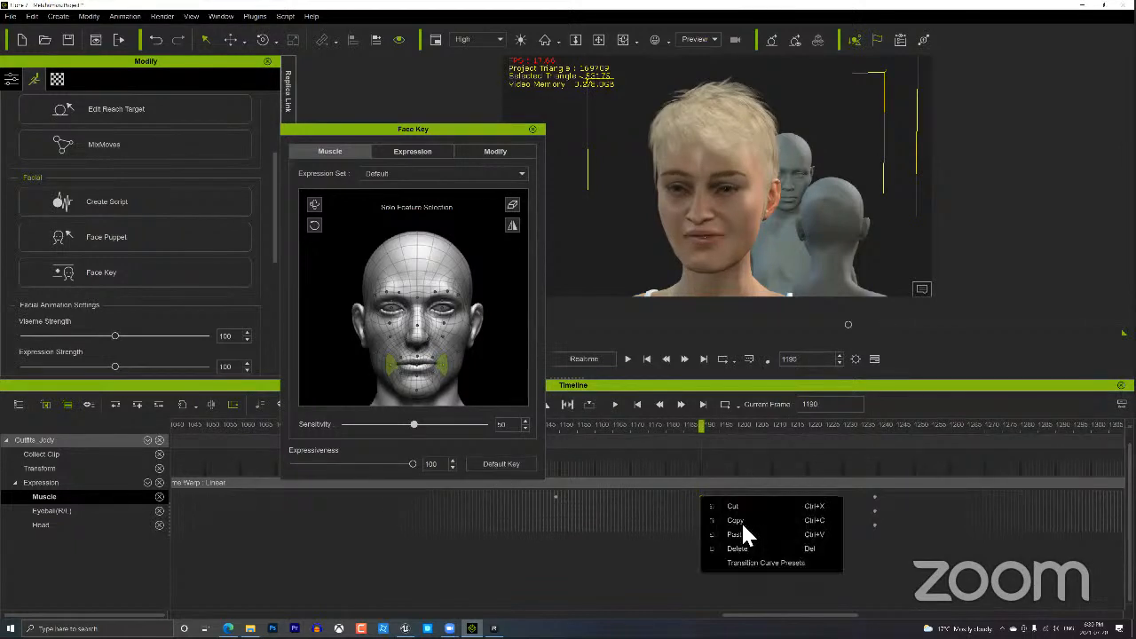
{"action": "left_click", "coordinate": [743, 524]}
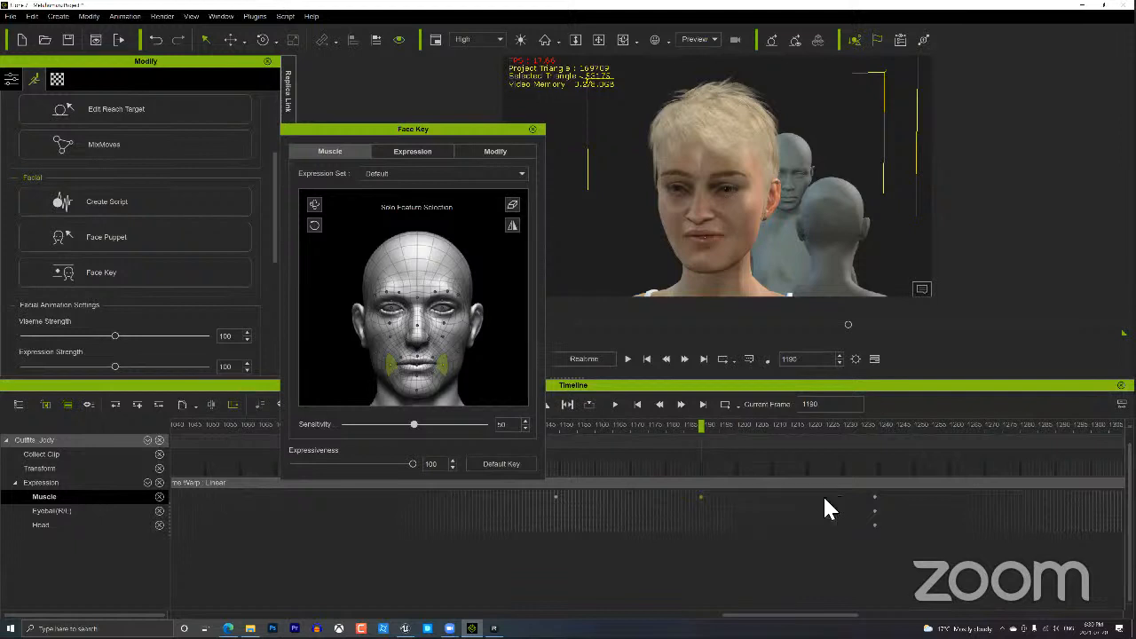
{"action": "left_click", "coordinate": [824, 508]}
{"action": "right_click", "coordinate": [825, 508]}
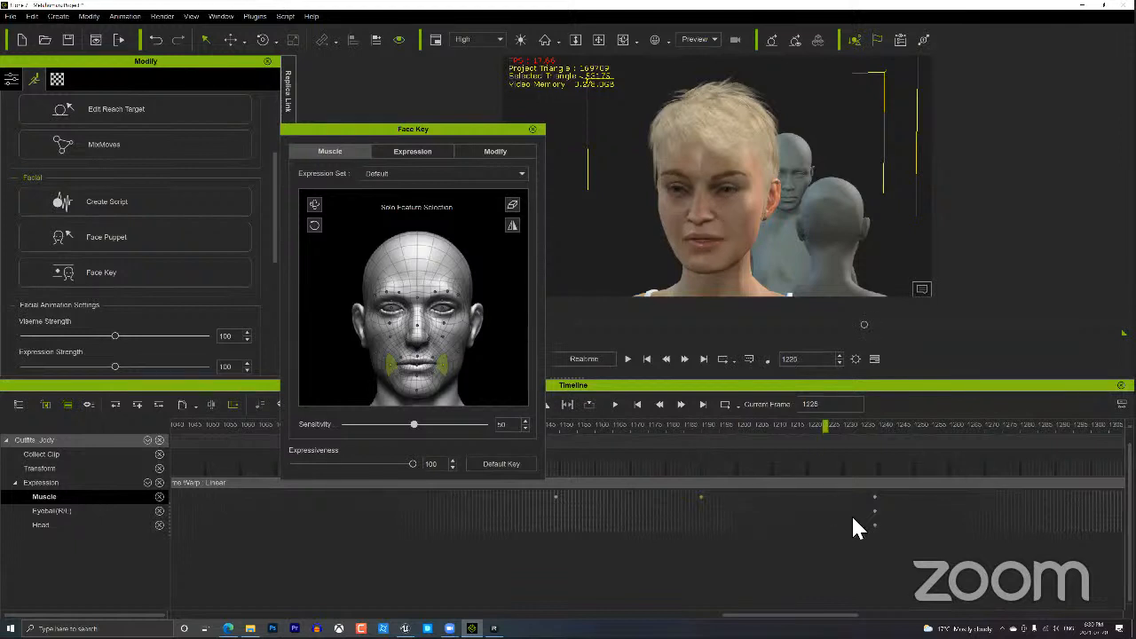
{"action": "left_click", "coordinate": [863, 538]}
Preview the pasted expression from around frame 1178, then switch to the Unreal editor.
{"action": "left_click", "coordinate": [674, 419]}
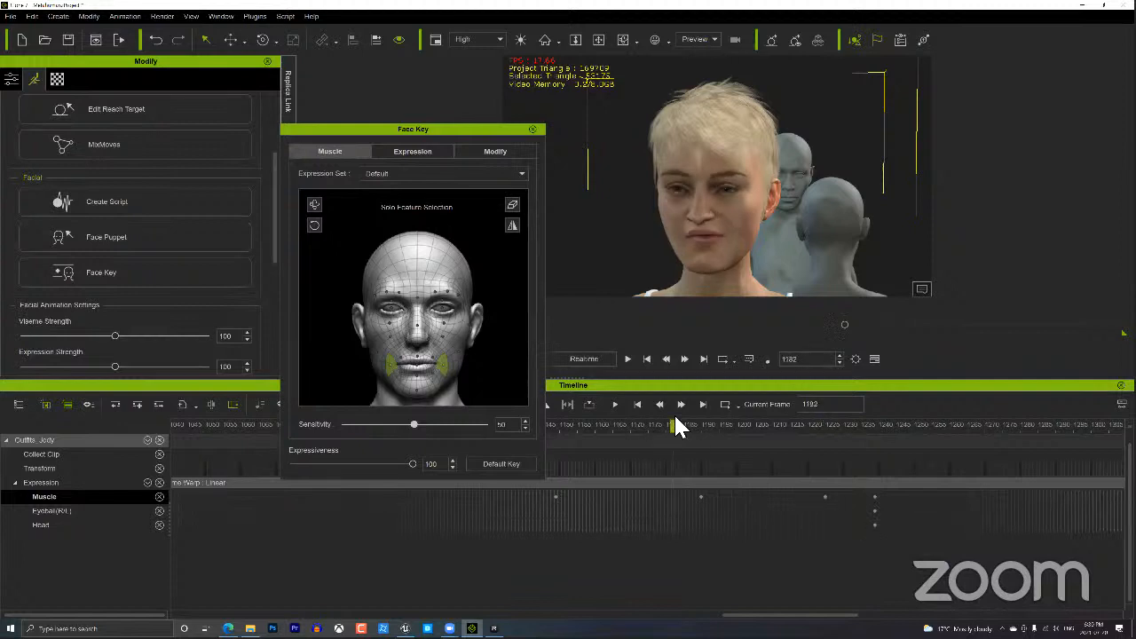
{"action": "left_click_drag", "start_coordinate": [675, 414], "coordinate": [811, 448]}
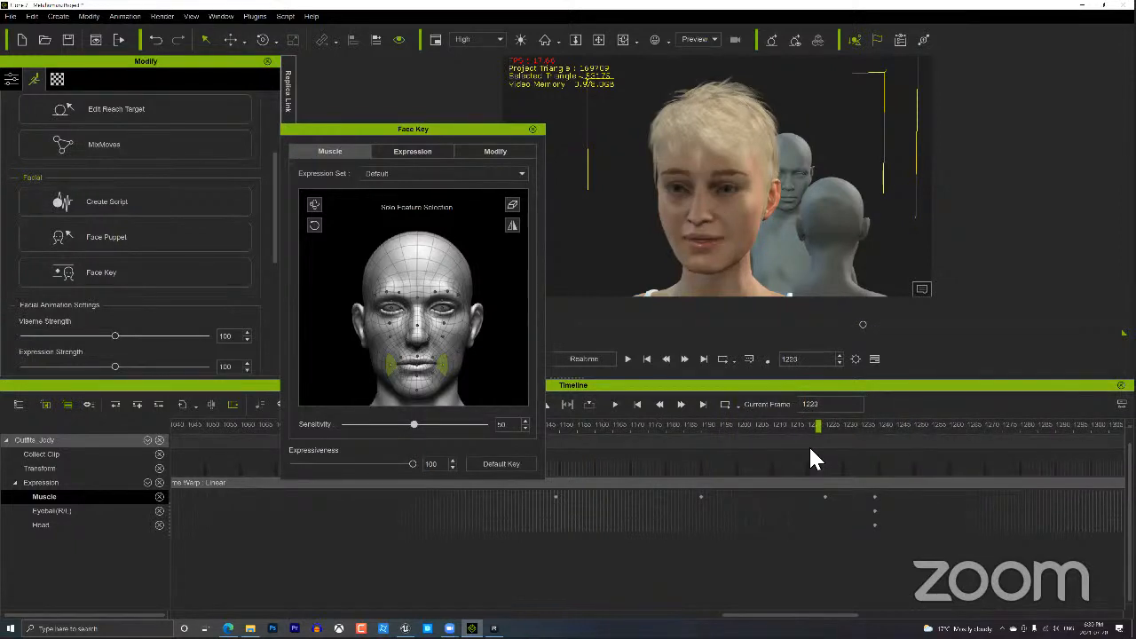
{"action": "key", "text": "space"}
{"action": "key", "text": "space"}
{"action": "left_click", "coordinate": [690, 431]}
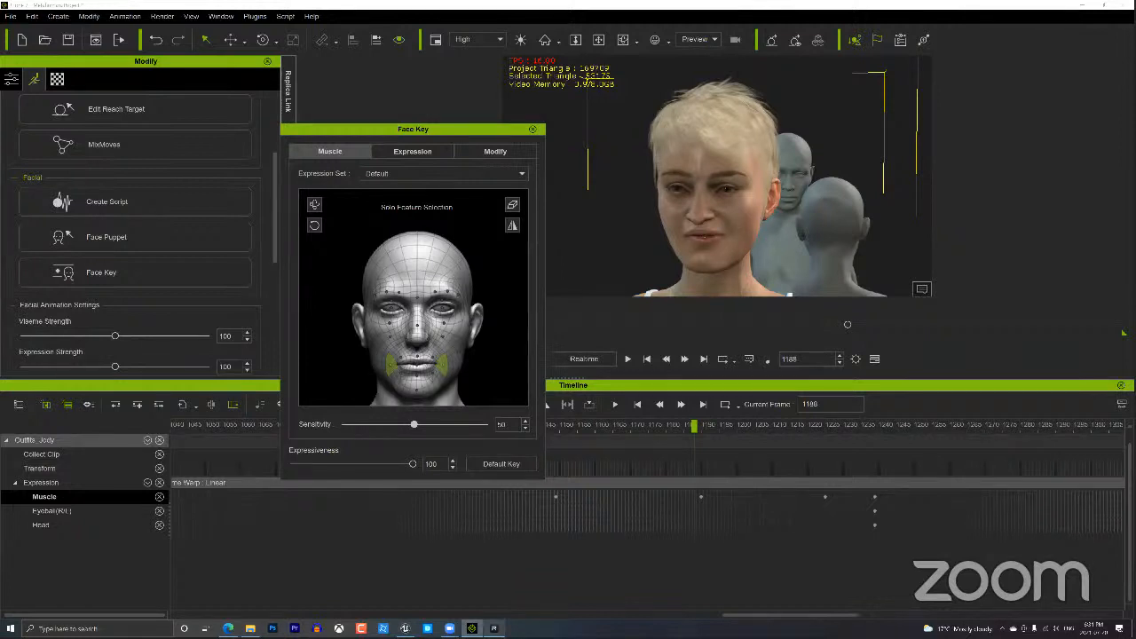
{"action": "key", "text": "alt+Tab"}
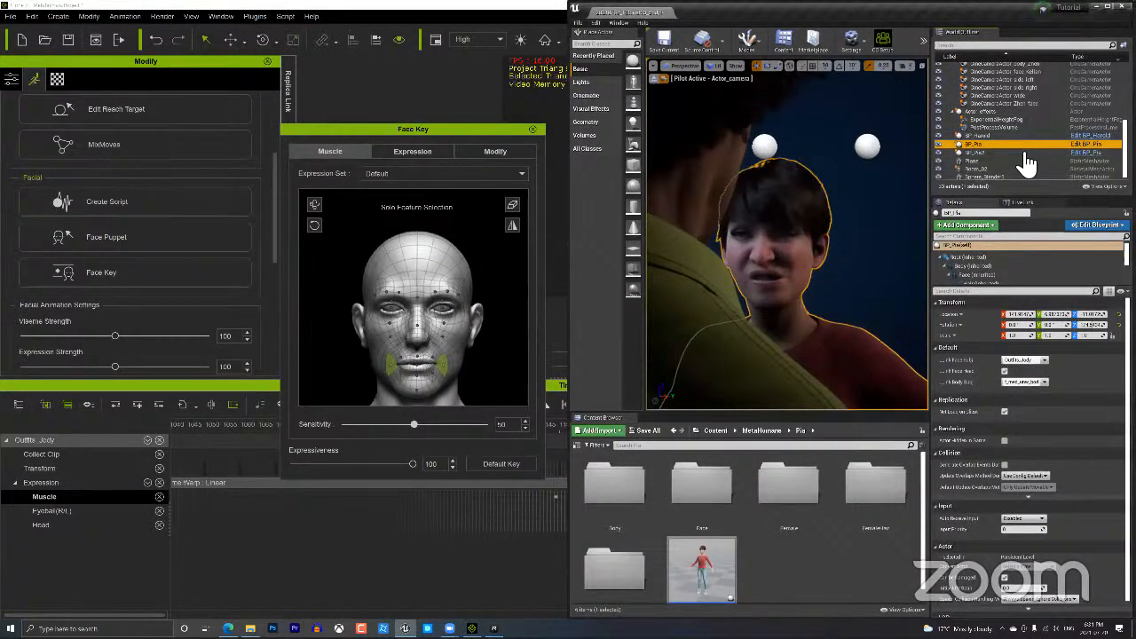
Open BP_Pia's blueprint, inspect its Event Graph and select the Body component.
{"action": "left_click", "coordinate": [1090, 144]}
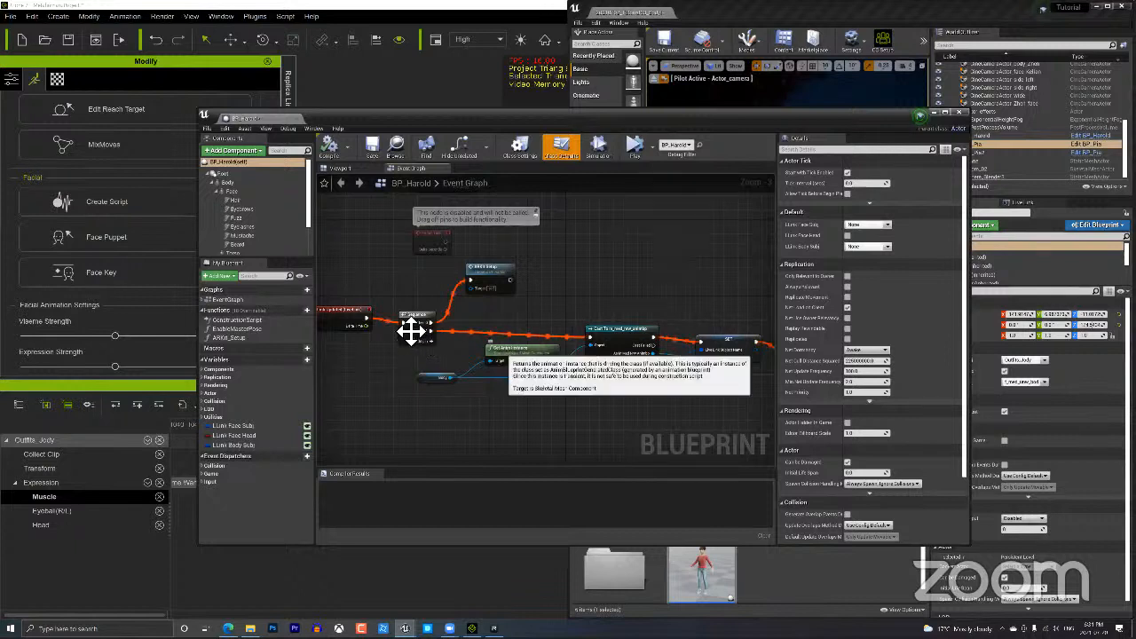
{"action": "scroll", "coordinate": [499, 353], "scroll_direction": "down", "scroll_amount": 2}
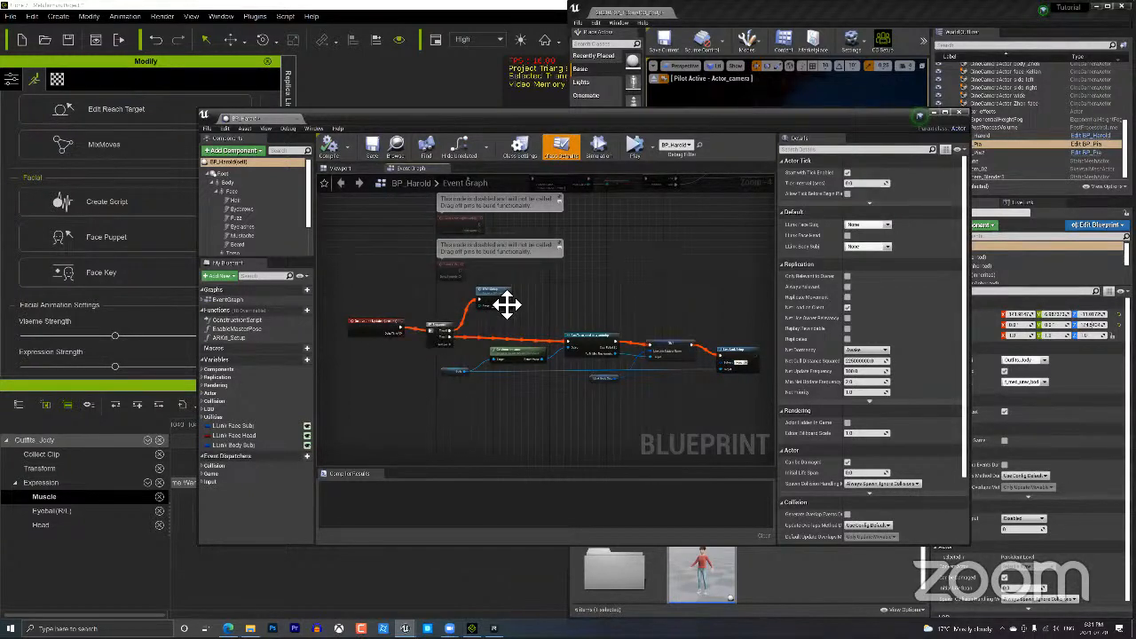
{"action": "left_click", "coordinate": [233, 182]}
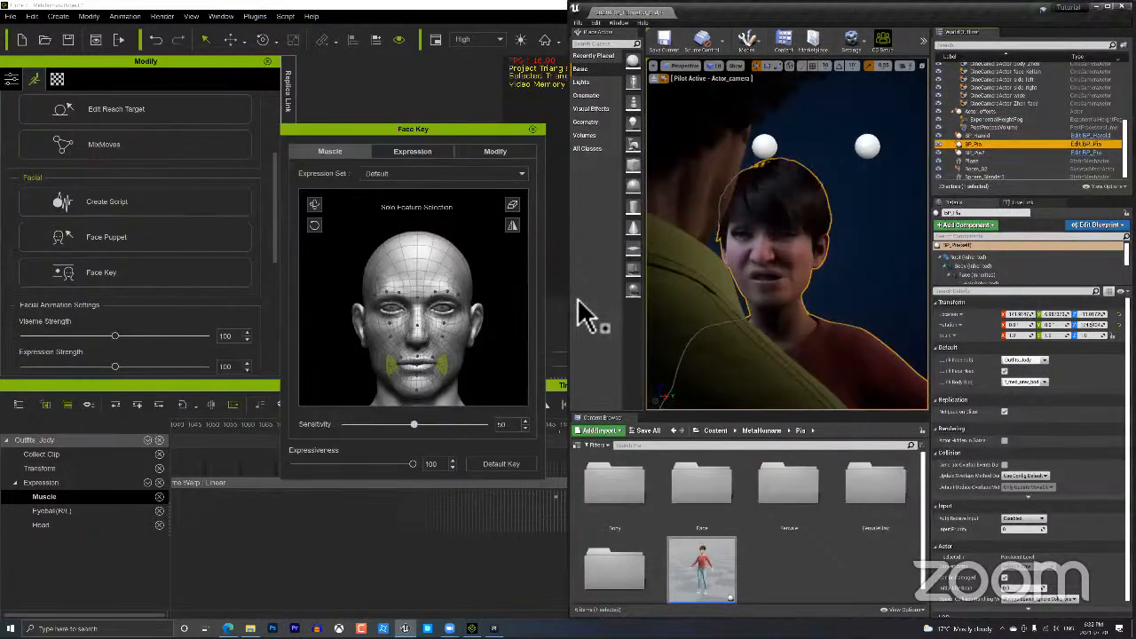
Switch briefly to iClone, then return to the Unreal level editor.
{"action": "left_click", "coordinate": [553, 182]}
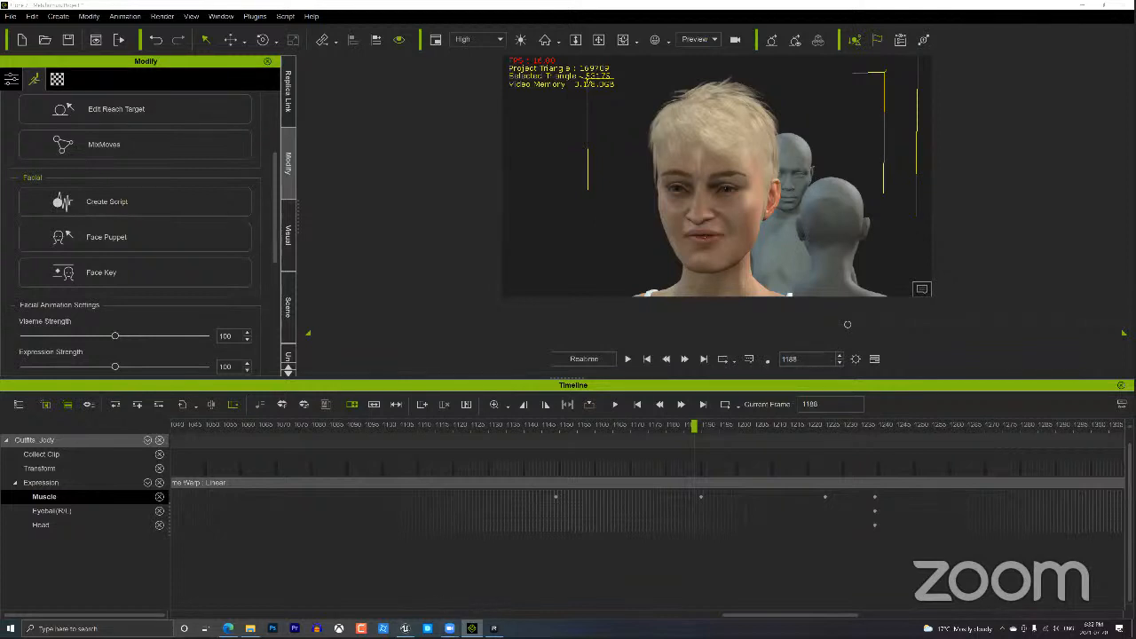
{"action": "mouse_move", "coordinate": [495, 629]}
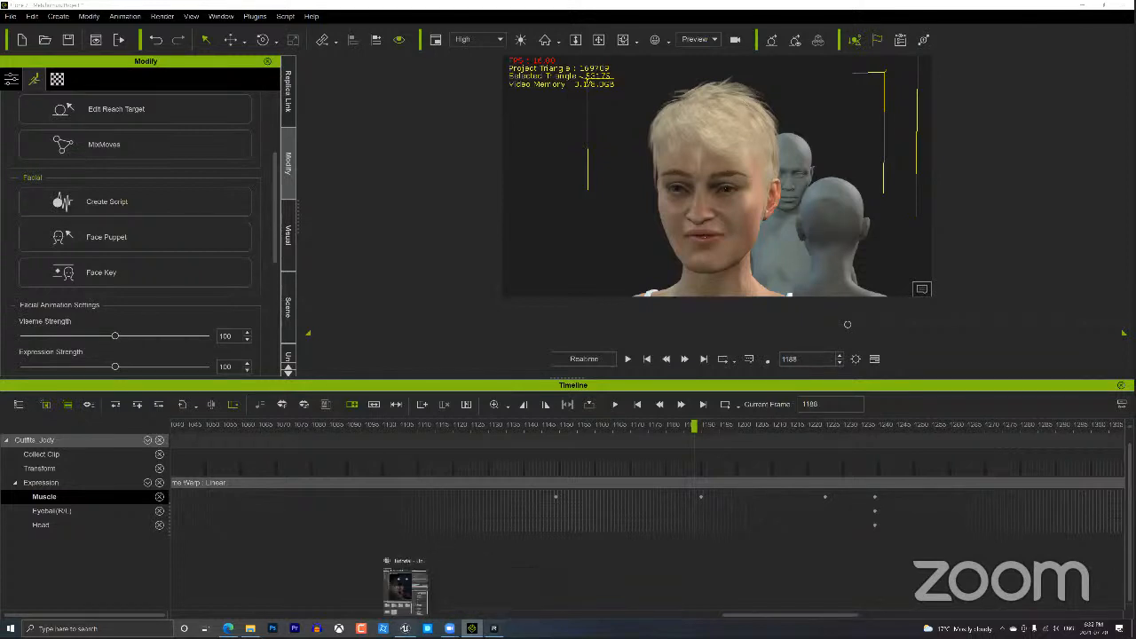
{"action": "left_click", "coordinate": [405, 628]}
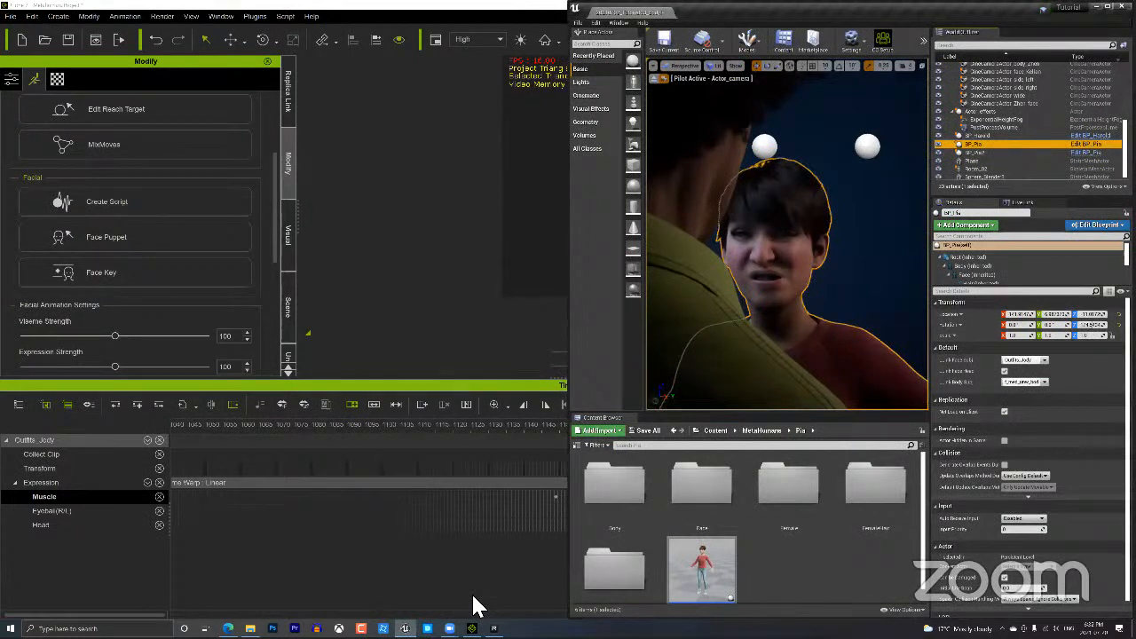
Open Take Recorder from Window > Cinematics.
{"action": "left_click", "coordinate": [618, 22]}
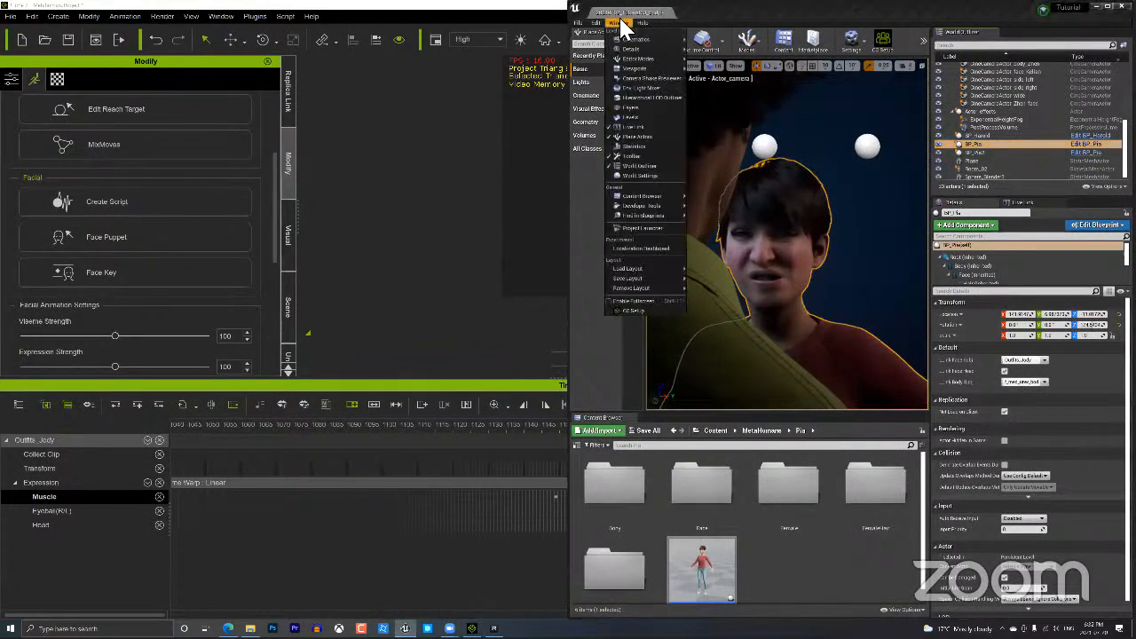
{"action": "mouse_move", "coordinate": [628, 46]}
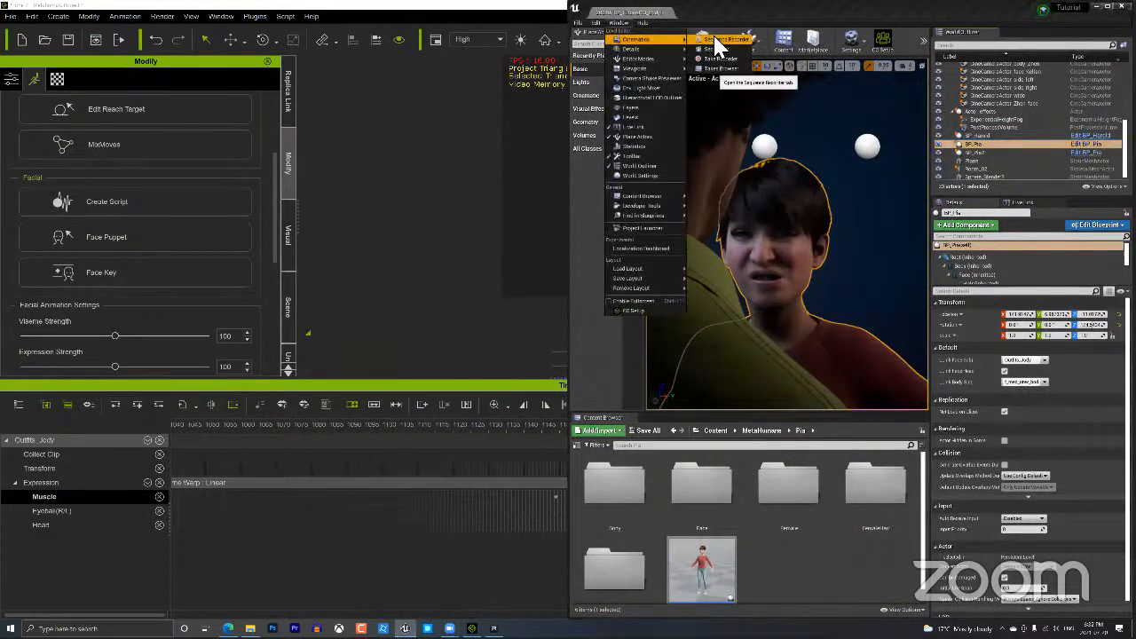
{"action": "left_click", "coordinate": [724, 51]}
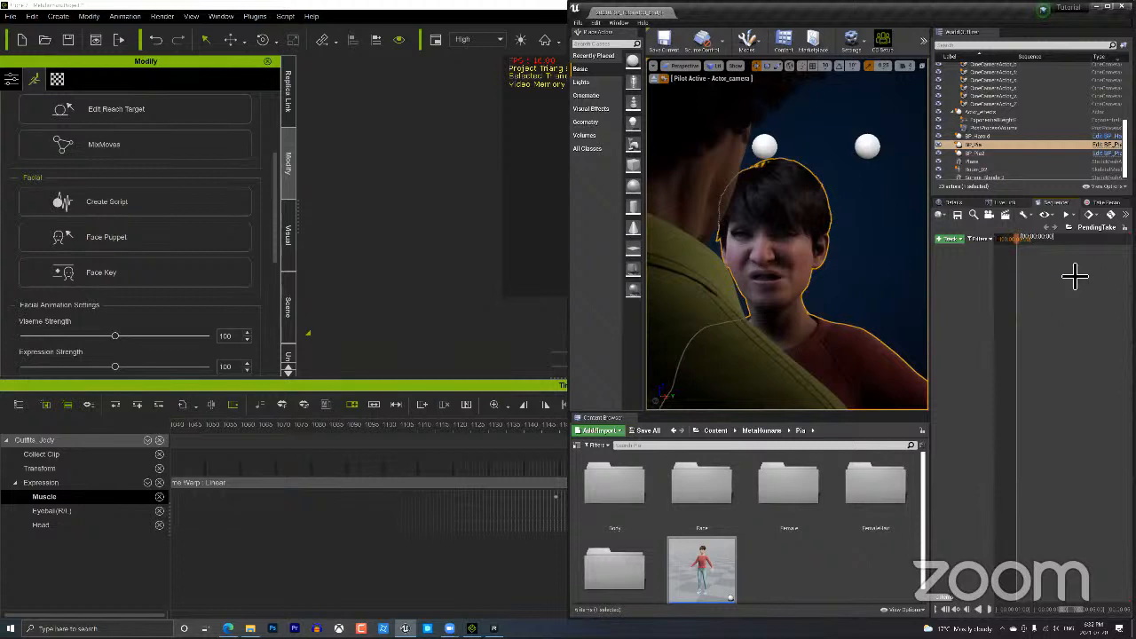
{"action": "left_click", "coordinate": [1101, 203]}
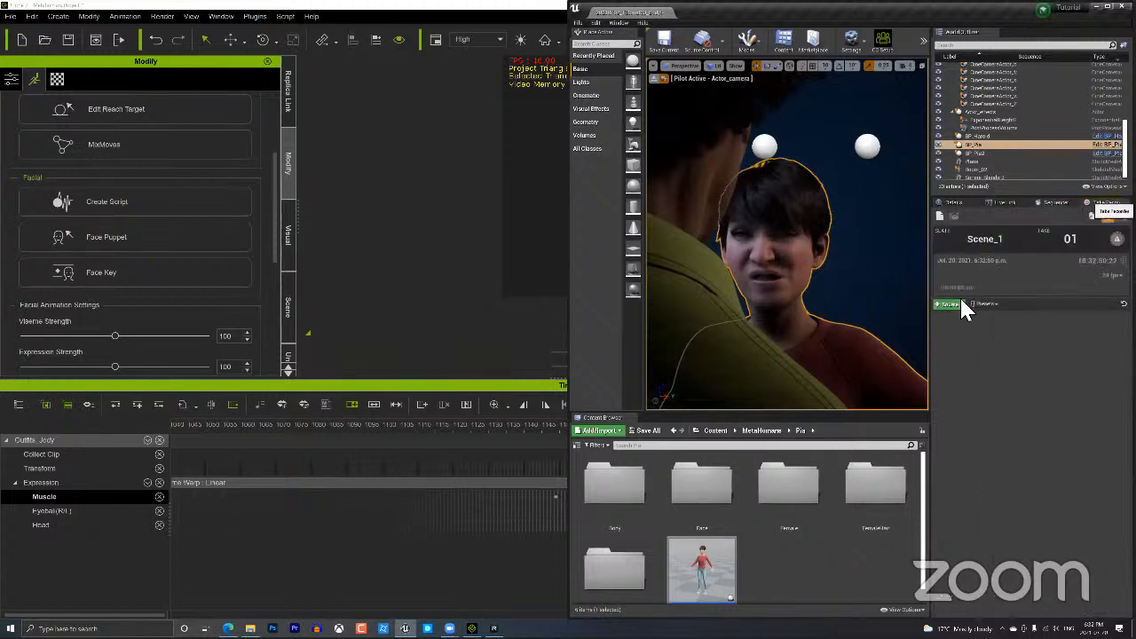
Add BP_Harold as a From Actor recording source and view the pending take in Sequencer.
{"action": "left_click", "coordinate": [956, 302]}
{"action": "mouse_move", "coordinate": [963, 316]}
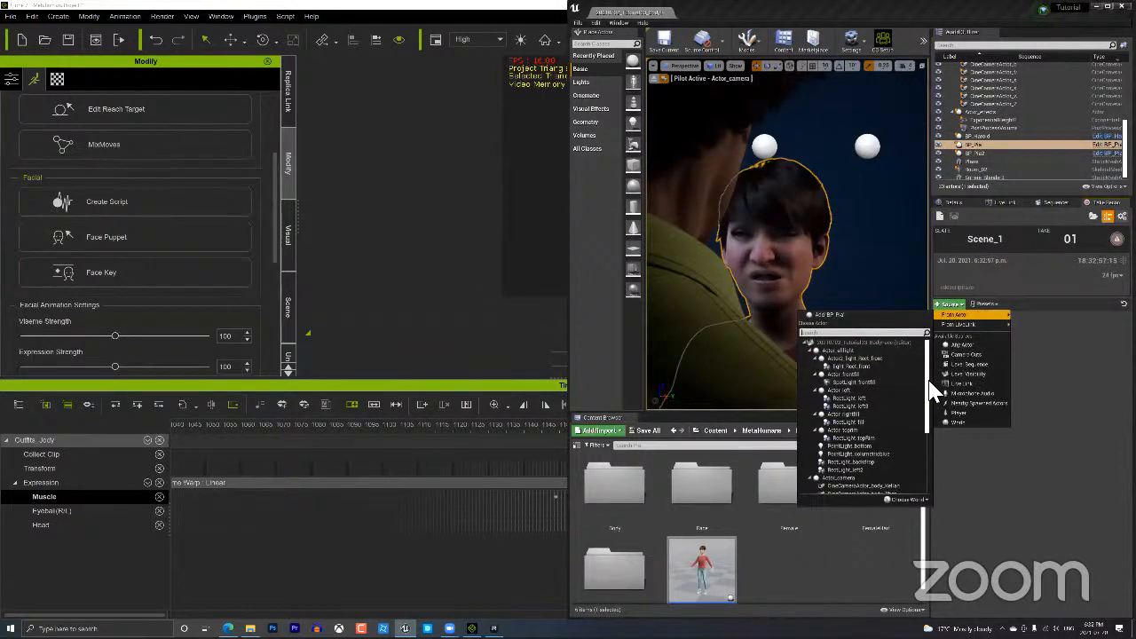
{"action": "left_click_drag", "start_coordinate": [929, 384], "coordinate": [919, 461]}
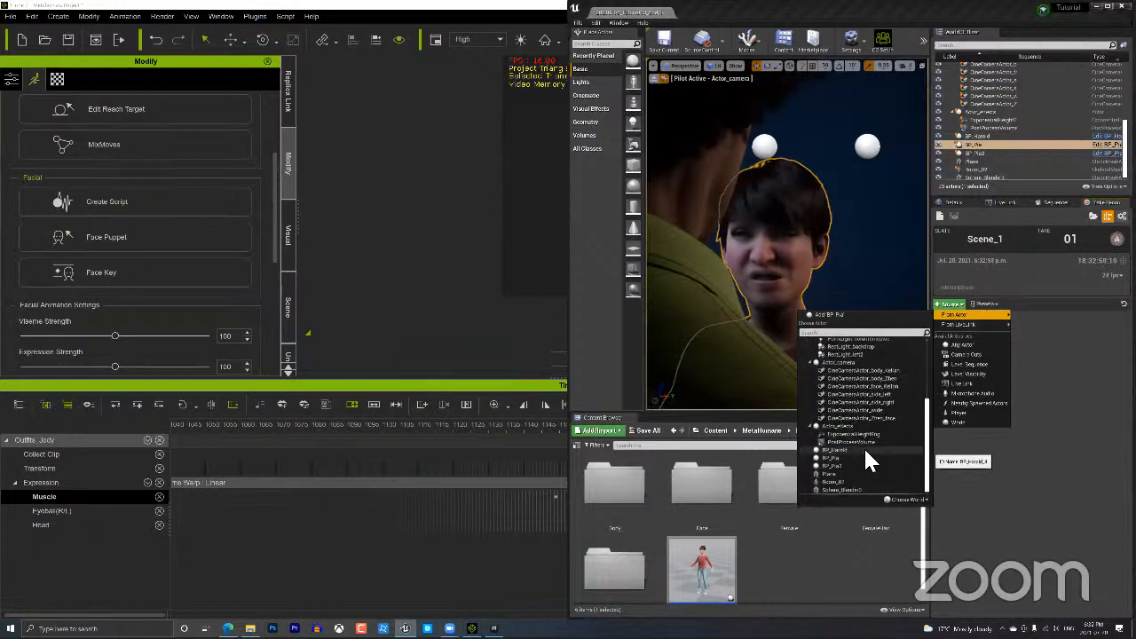
{"action": "left_click", "coordinate": [835, 449]}
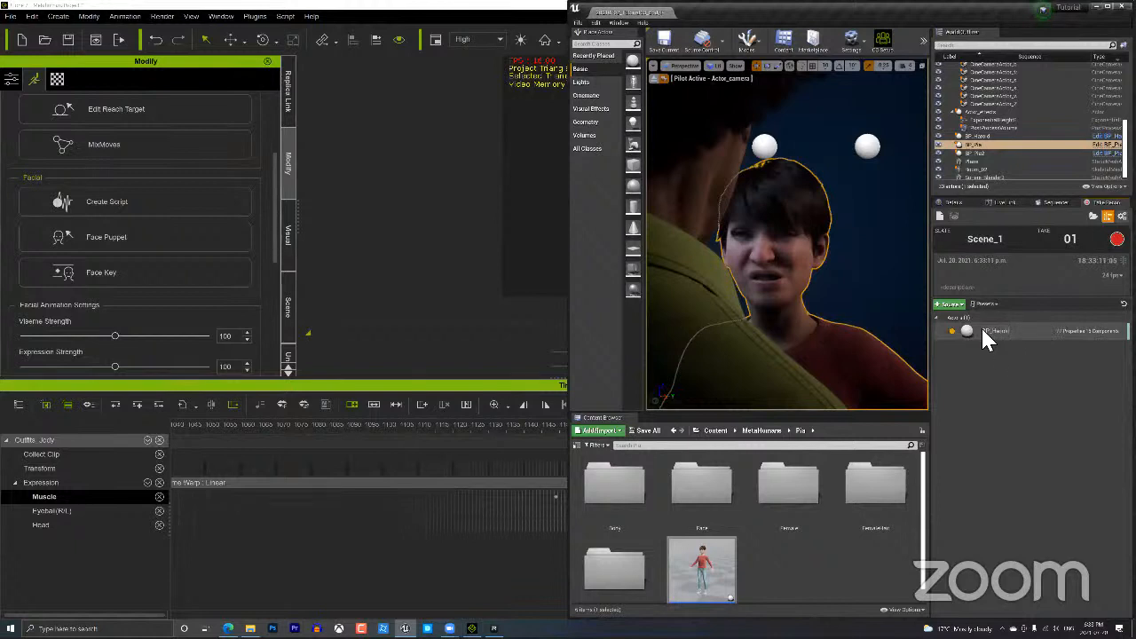
{"action": "left_click", "coordinate": [1056, 203]}
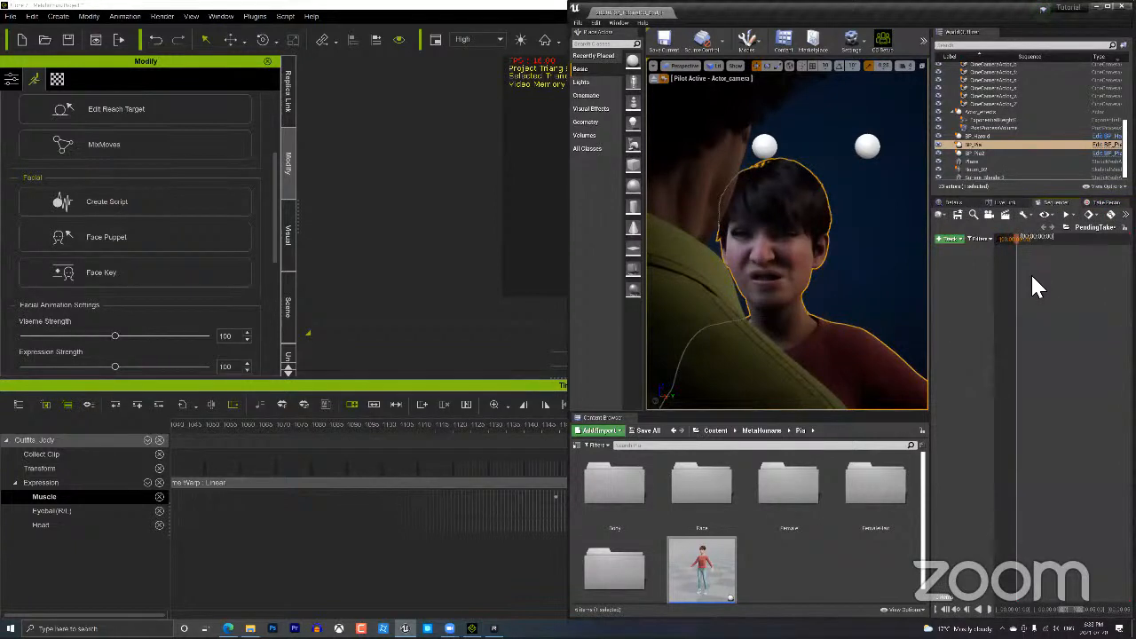
Return to Take Recorder, then switch to iClone and rewind its timeline to frame 1.
{"action": "left_click", "coordinate": [1099, 204]}
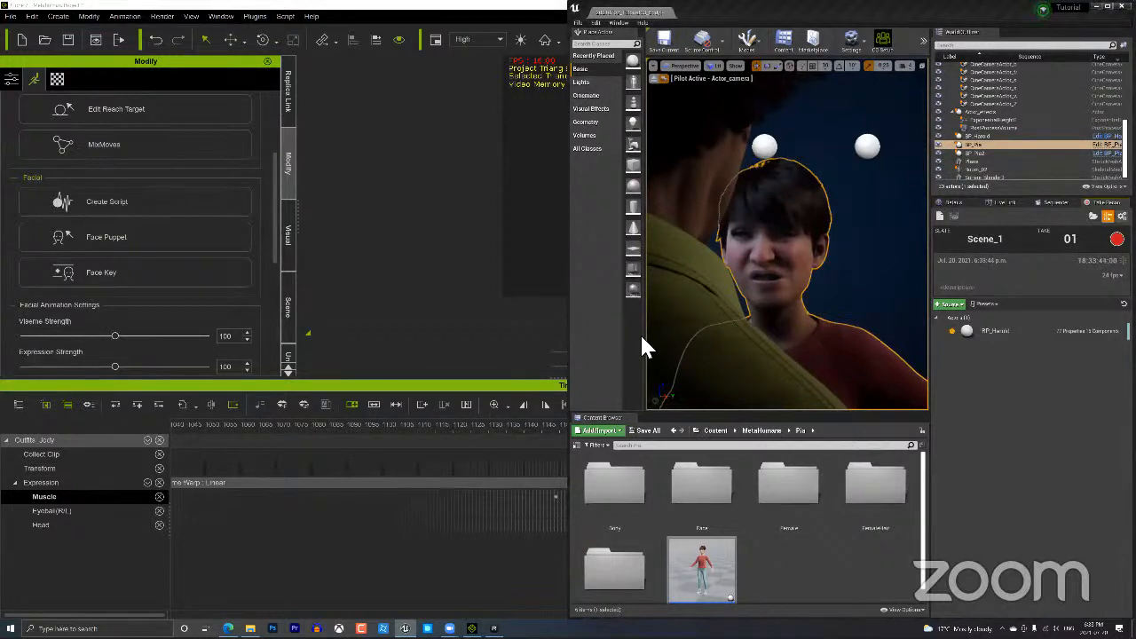
{"action": "scroll", "coordinate": [654, 350], "scroll_direction": "down", "scroll_amount": 3}
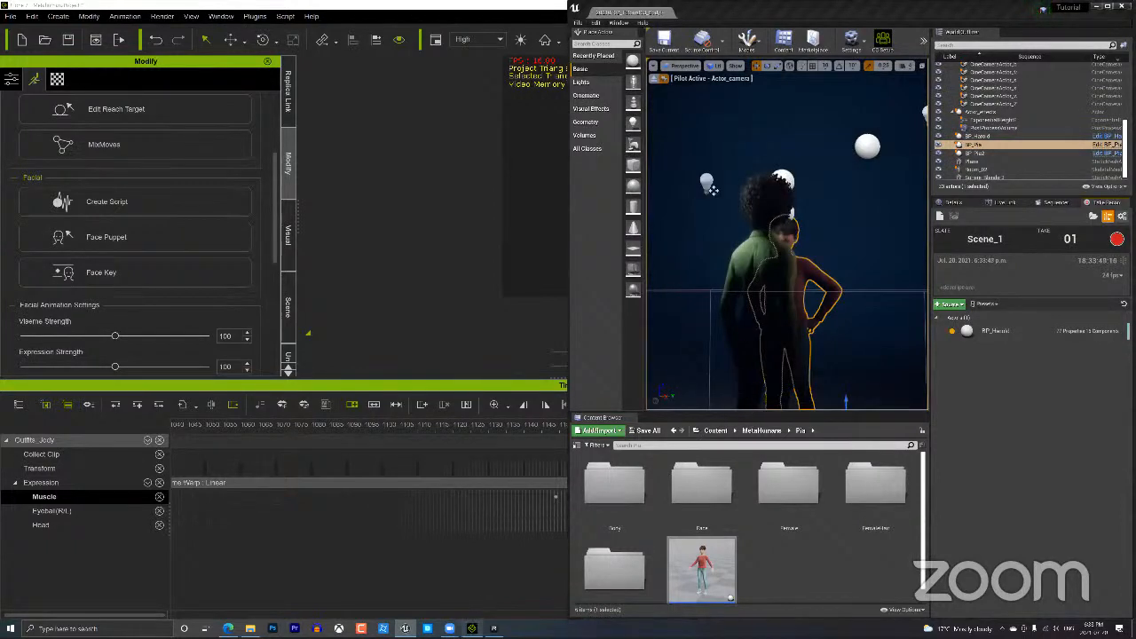
{"action": "left_click", "coordinate": [472, 629]}
{"action": "left_click", "coordinate": [646, 361]}
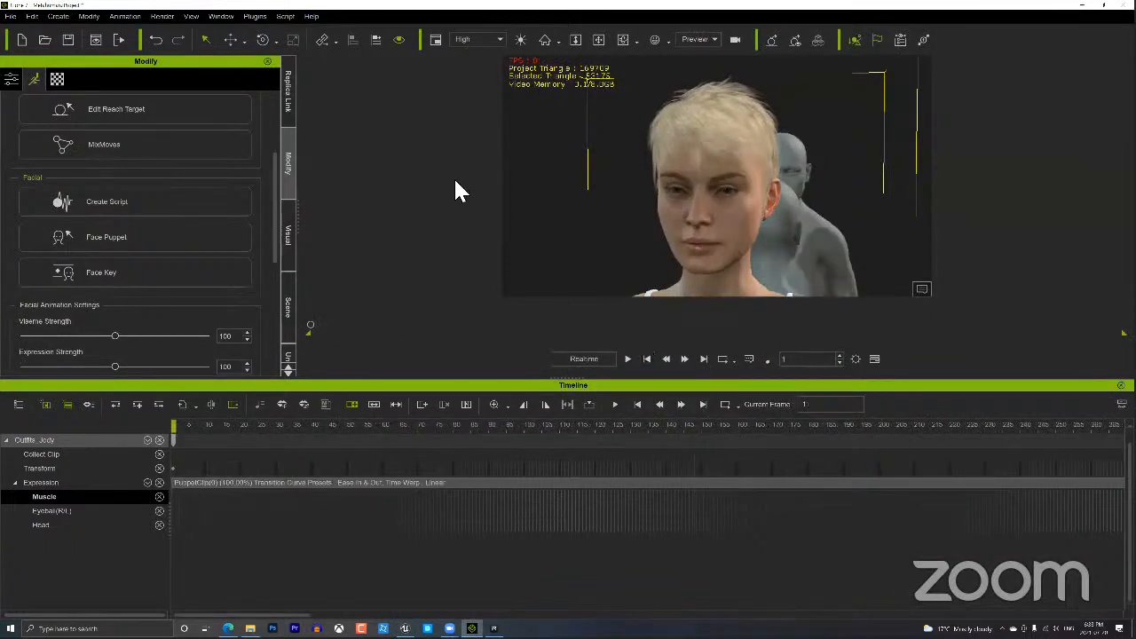
Restore iClone to a smaller window, close its timeline panel and snap it to the left half.
{"action": "double_click", "coordinate": [1021, 8]}
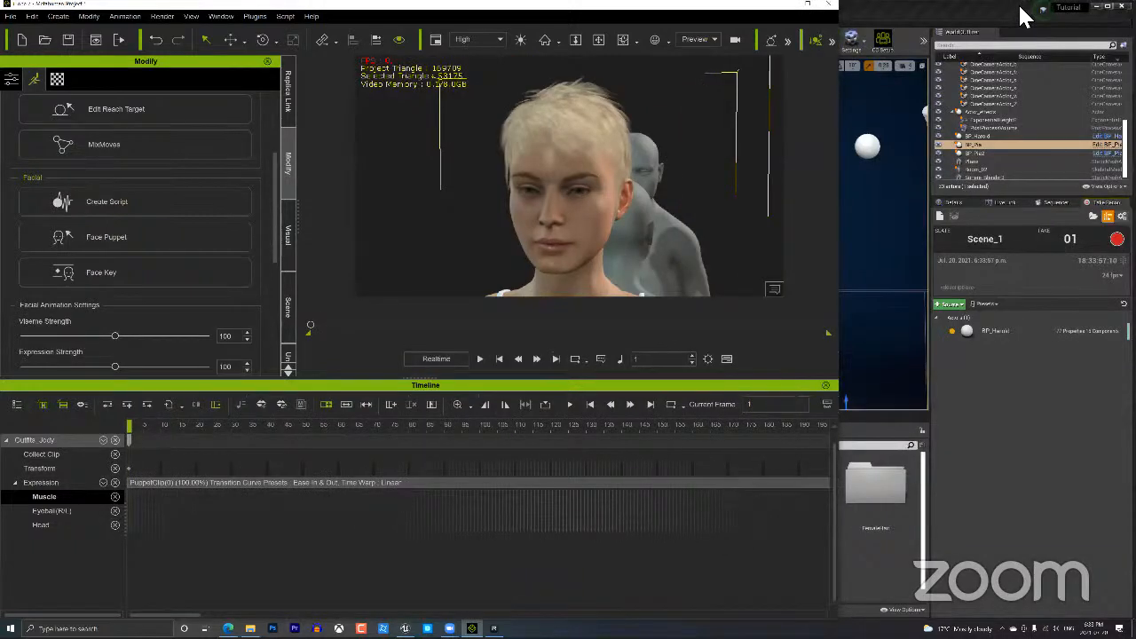
{"action": "left_click", "coordinate": [827, 386]}
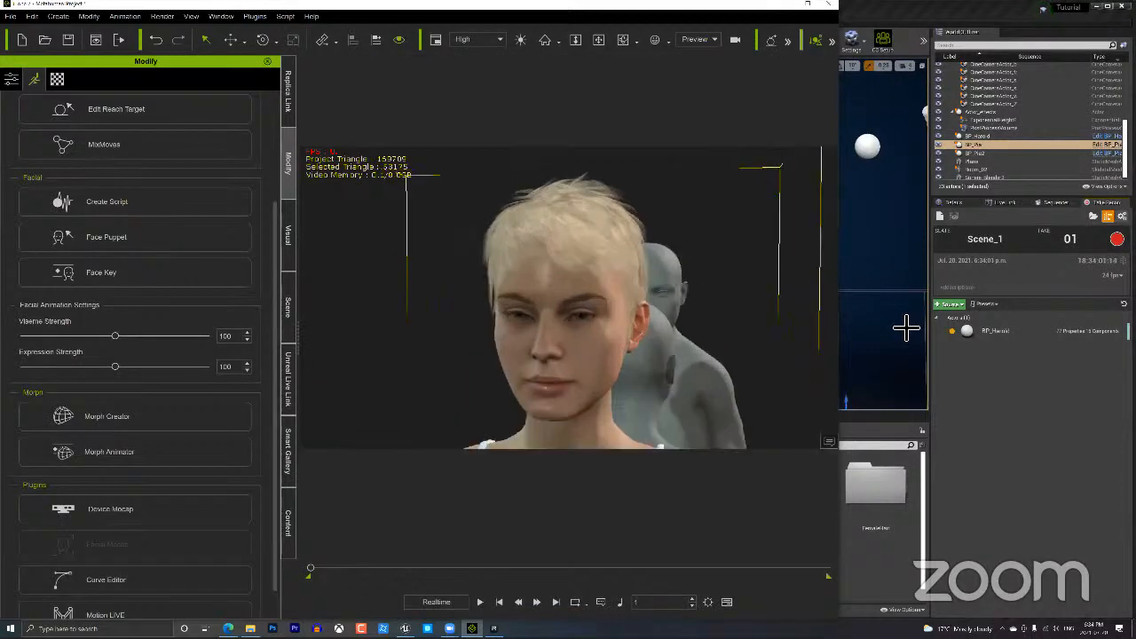
{"action": "key", "text": "super+Left"}
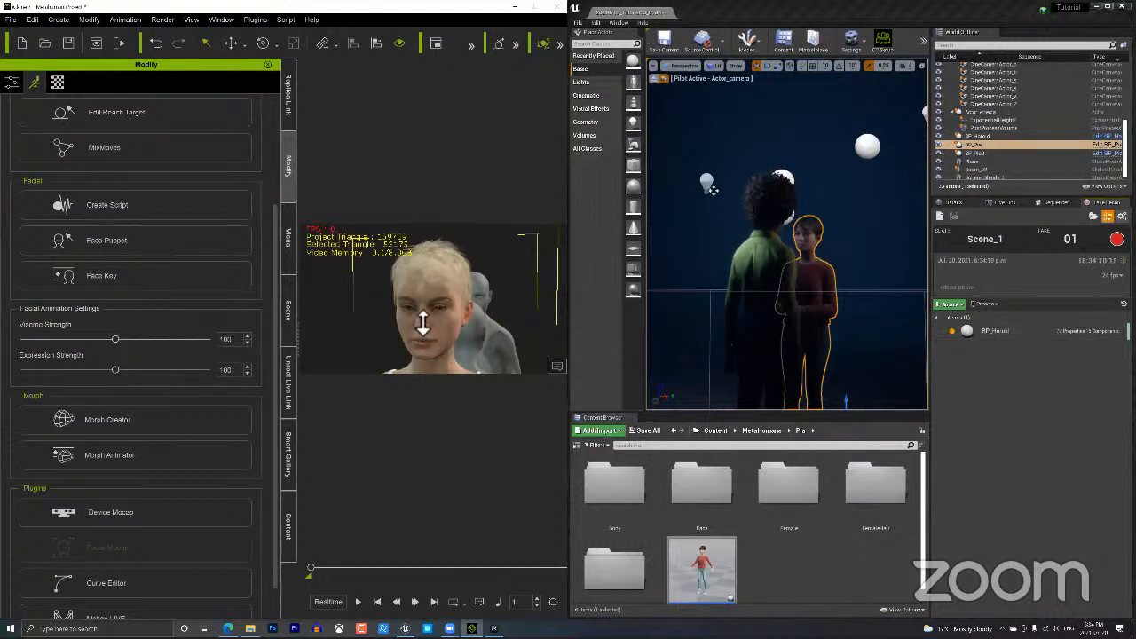
Zoom and orbit the iClone viewport until the bald man and the blonde woman face each other.
{"action": "scroll", "coordinate": [424, 338], "scroll_direction": "down", "scroll_amount": 2}
{"action": "scroll", "coordinate": [537, 344], "scroll_direction": "down", "scroll_amount": 3}
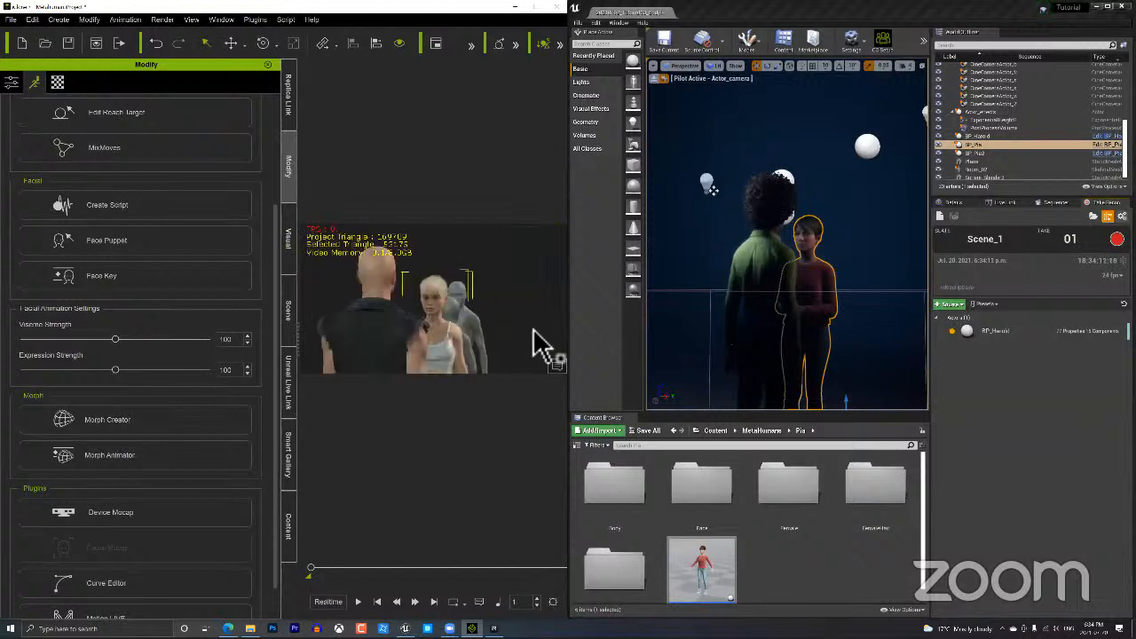
{"action": "right_click_drag", "start_coordinate": [539, 344], "coordinate": [479, 333]}
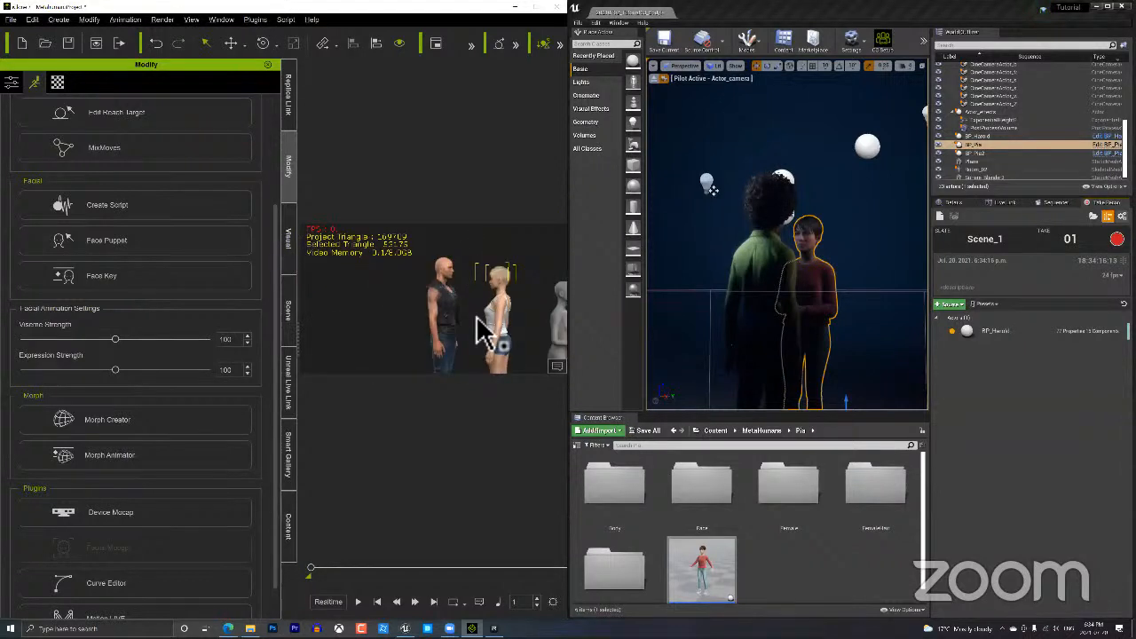
{"action": "scroll", "coordinate": [501, 284], "scroll_direction": "up", "scroll_amount": 3}
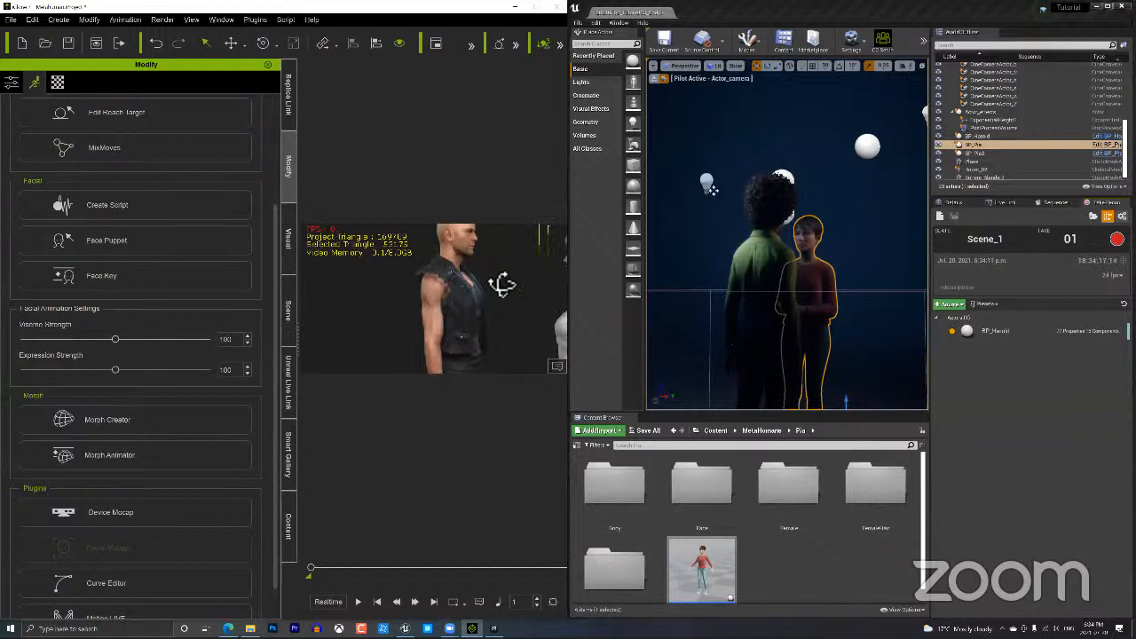
{"action": "right_click_drag", "start_coordinate": [502, 284], "coordinate": [462, 322]}
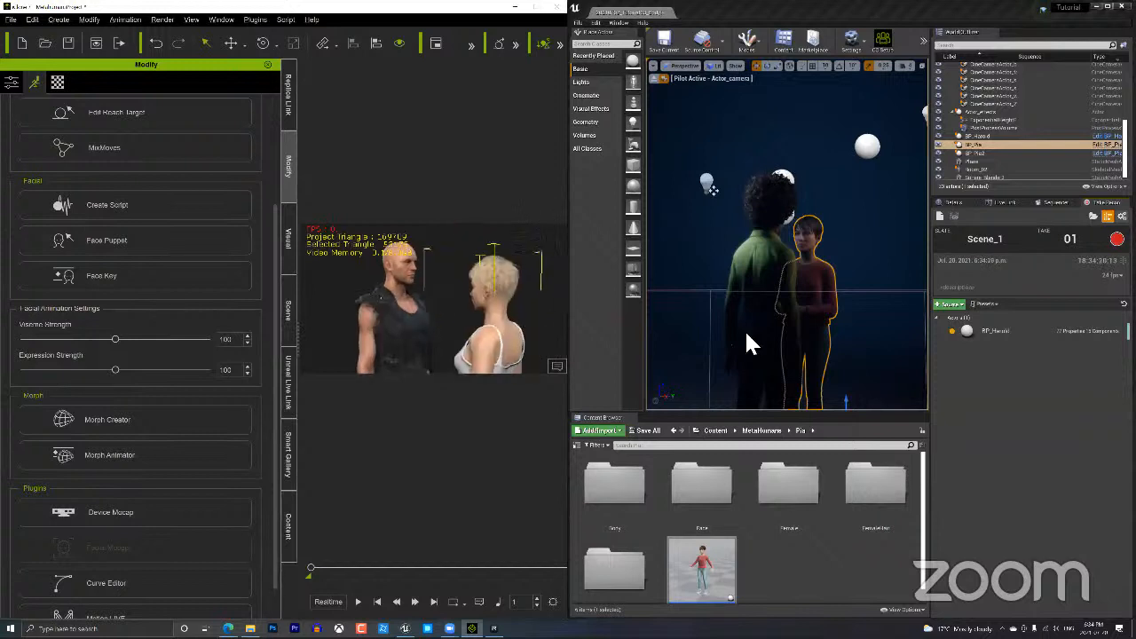
Record Scene_1 take 1 while the iClone animation plays, then stop playback and the recording.
{"action": "double_click", "coordinate": [702, 570]}
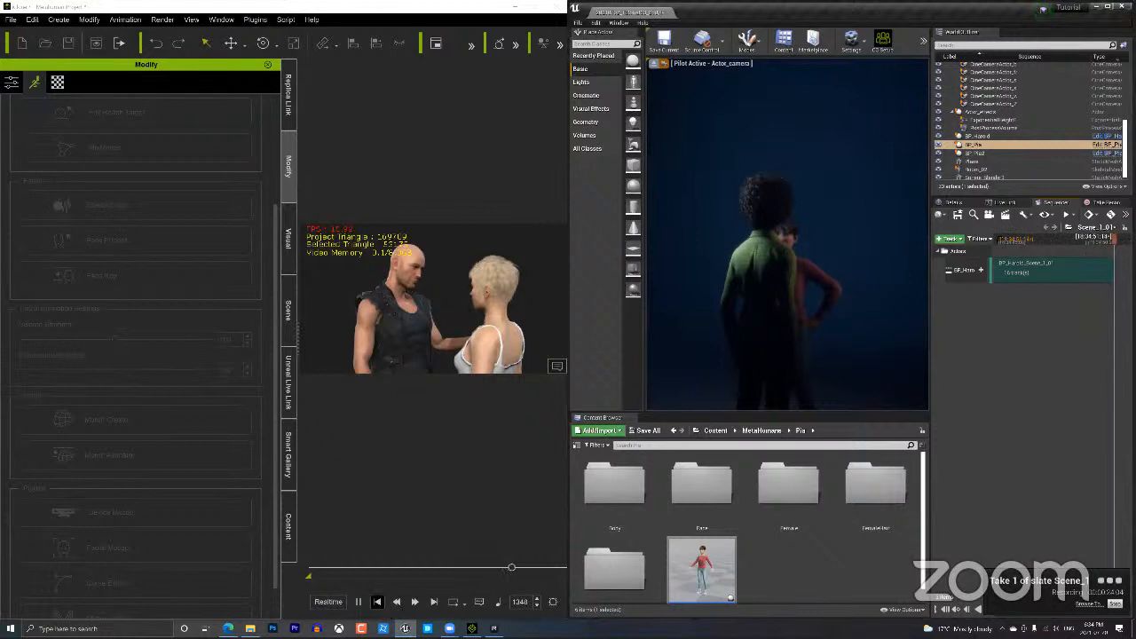
{"action": "left_click", "coordinate": [377, 602]}
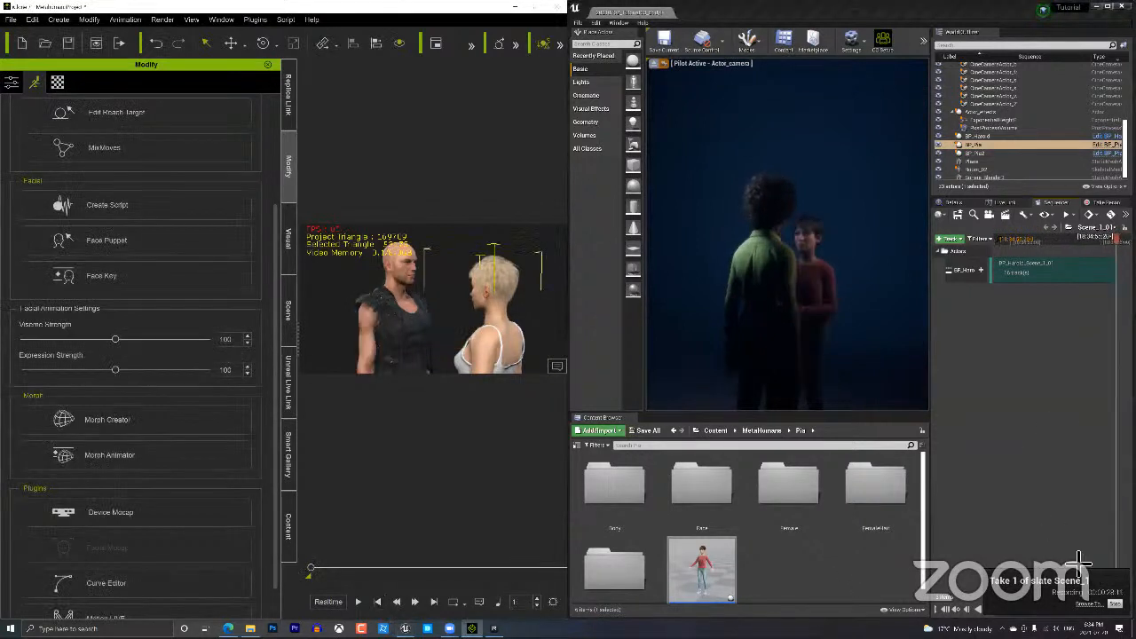
{"action": "left_click", "coordinate": [1116, 604]}
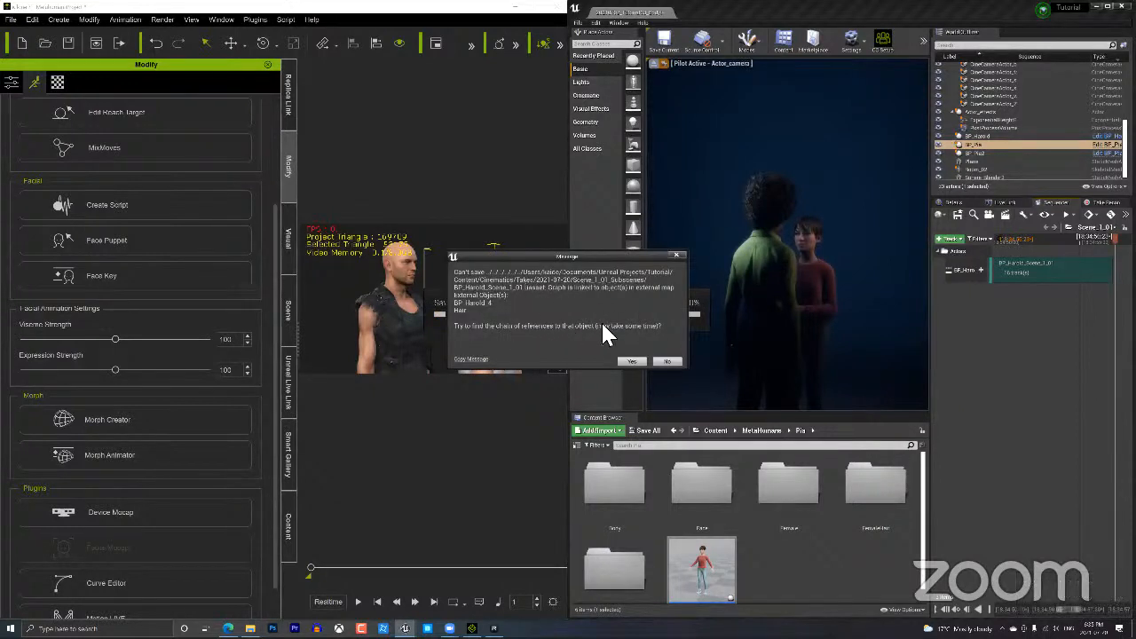
Answer Yes to both 'linked to external map' save warnings, selecting BP_Pia in between.
{"action": "left_click", "coordinate": [639, 362]}
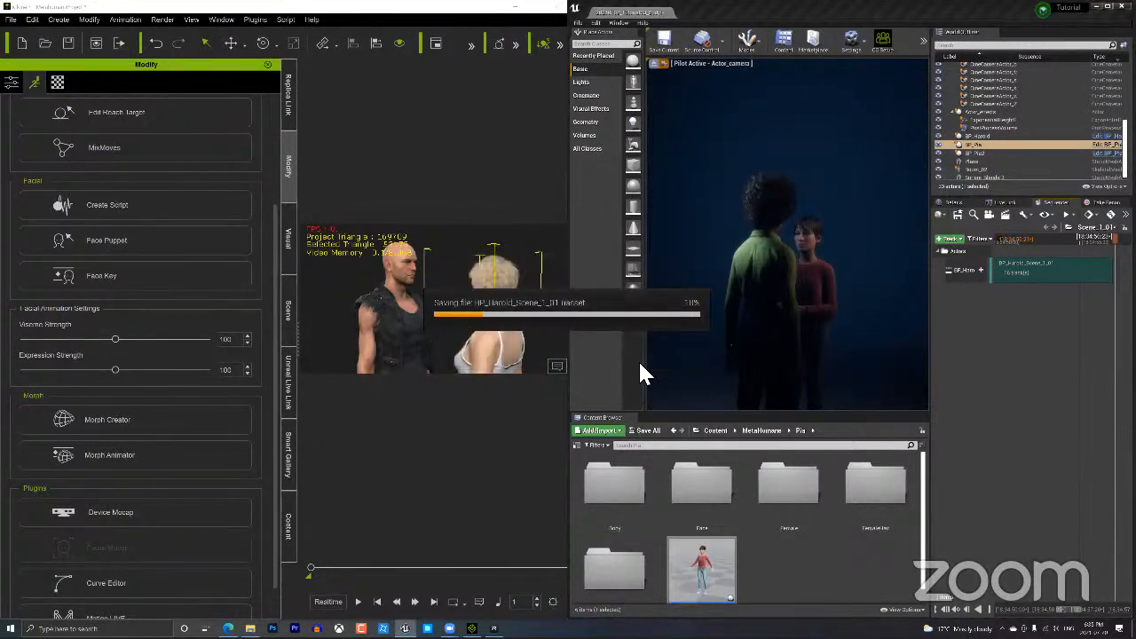
{"action": "left_click", "coordinate": [795, 355]}
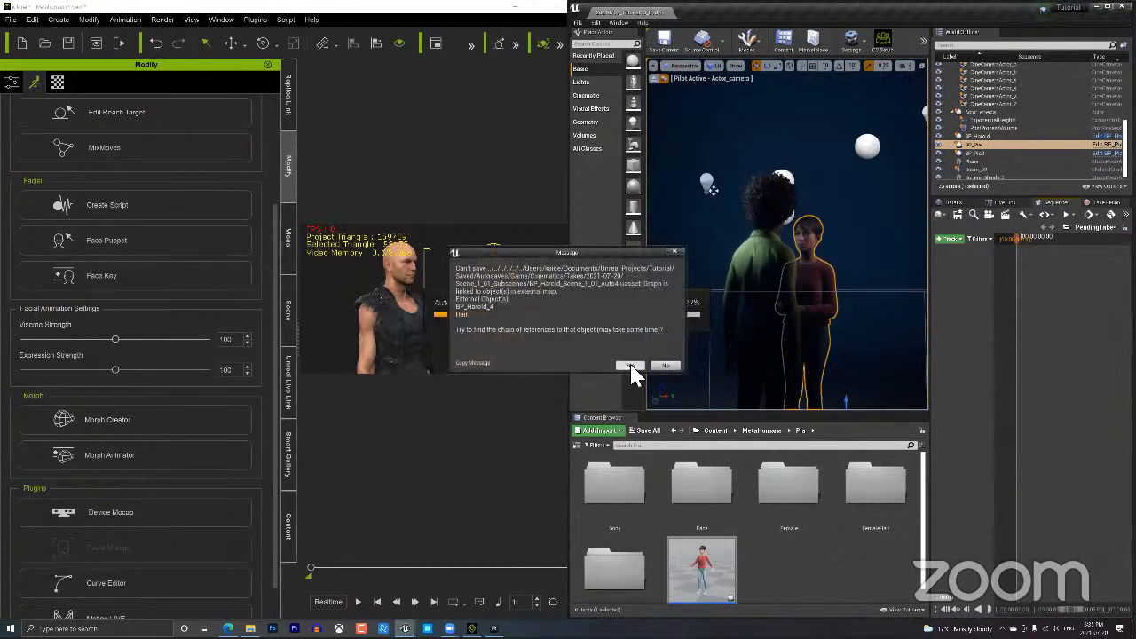
{"action": "left_click", "coordinate": [631, 365]}
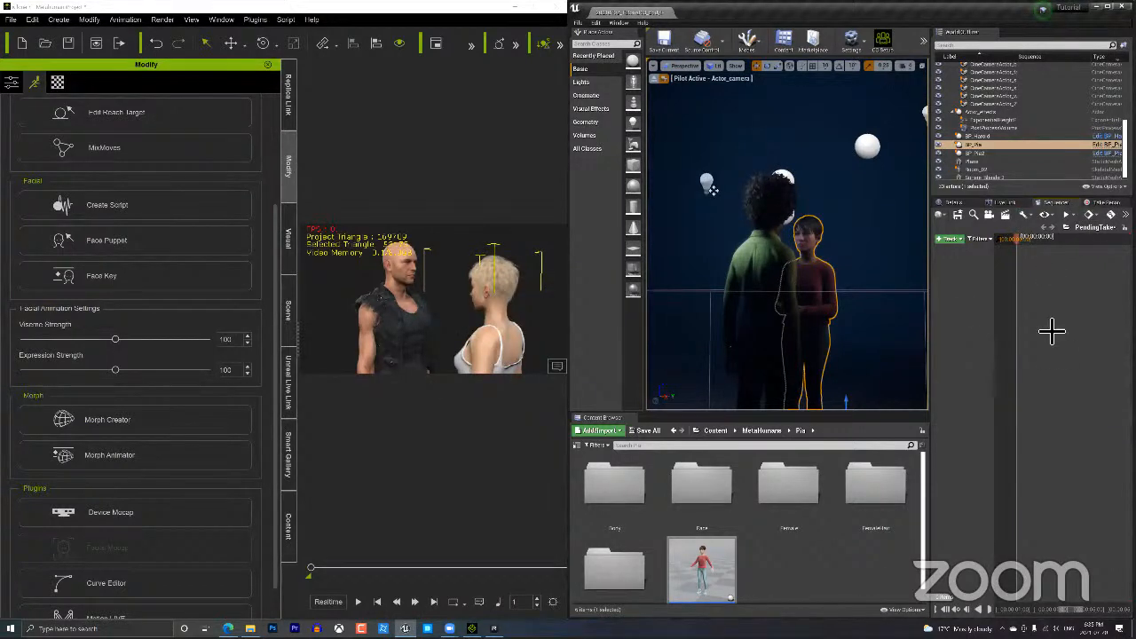
Add BP_Harold to the sequence via + Track > Actor To Sequencer.
{"action": "left_click", "coordinate": [951, 239]}
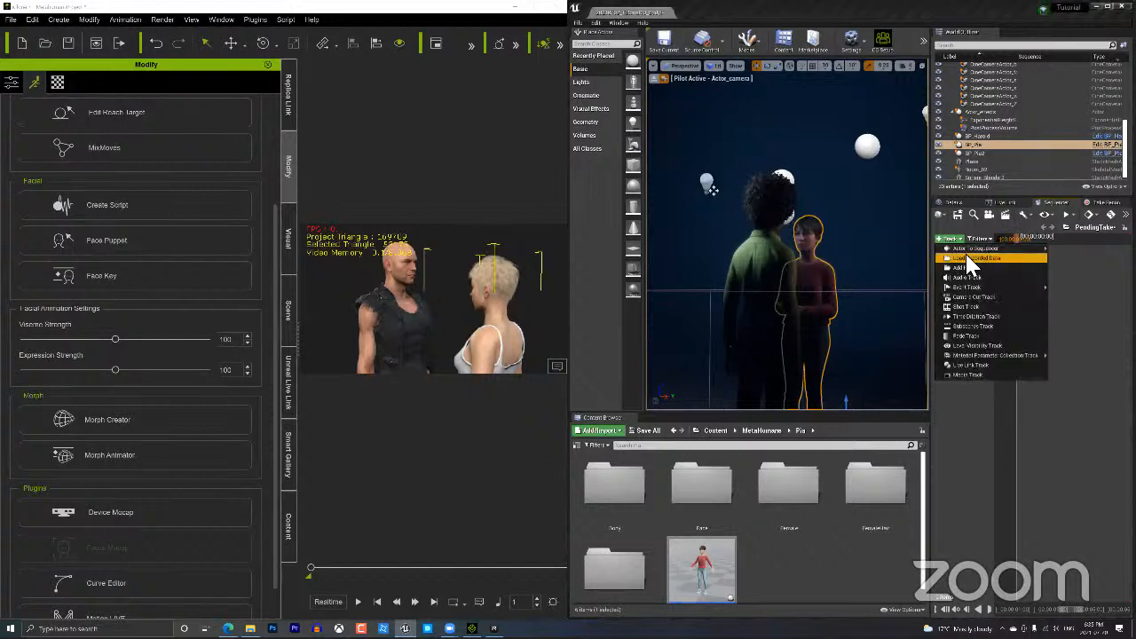
{"action": "mouse_move", "coordinate": [973, 251]}
{"action": "scroll", "coordinate": [844, 369], "scroll_direction": "down", "scroll_amount": 6}
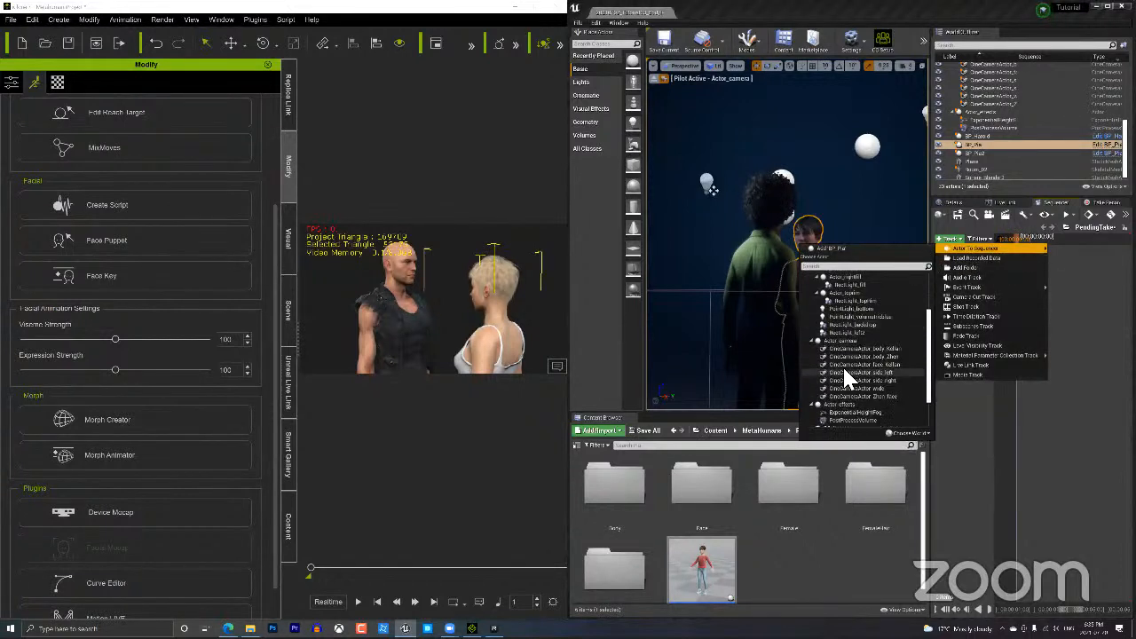
{"action": "left_click", "coordinate": [843, 383]}
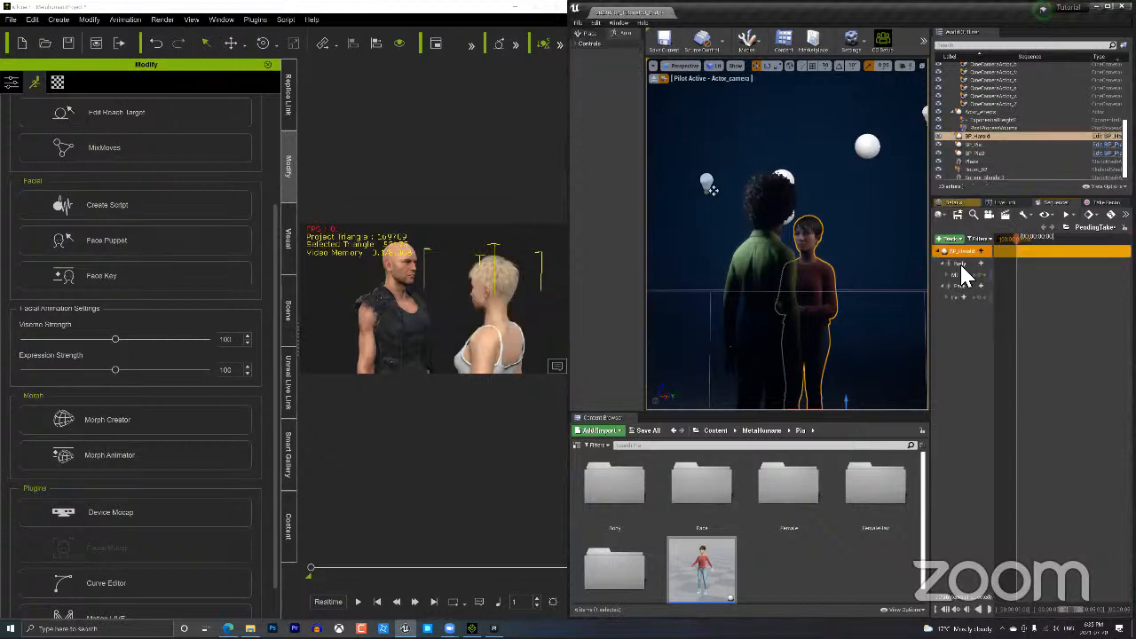
Inspect BP_Harold's Body track by expanding its controls and viewing the section options.
{"action": "left_click", "coordinate": [961, 266]}
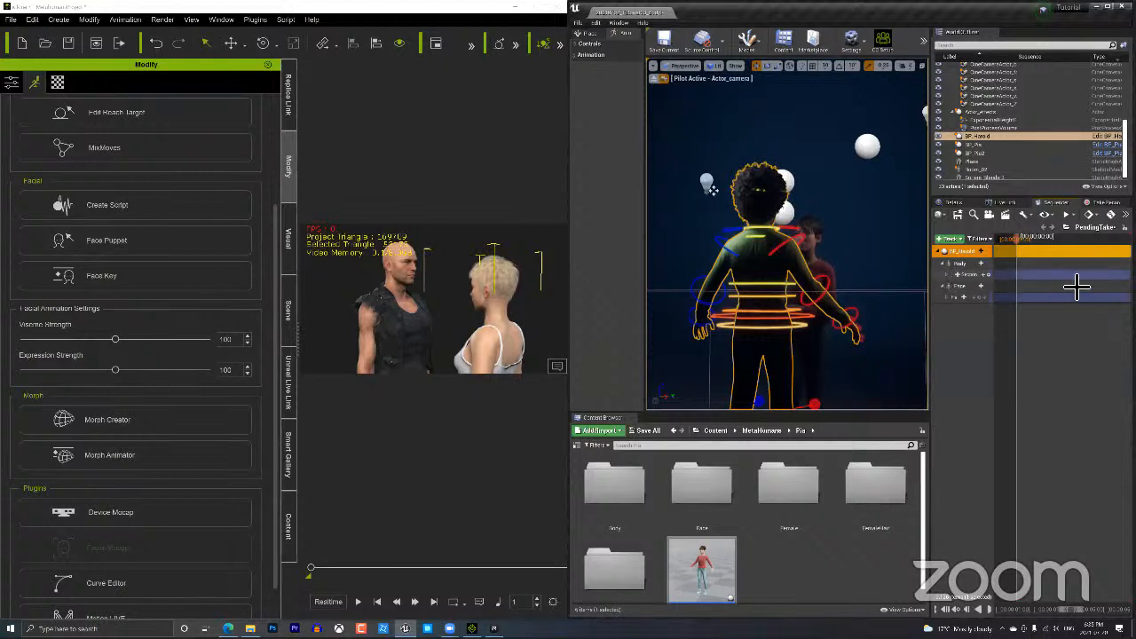
{"action": "left_click", "coordinate": [945, 275]}
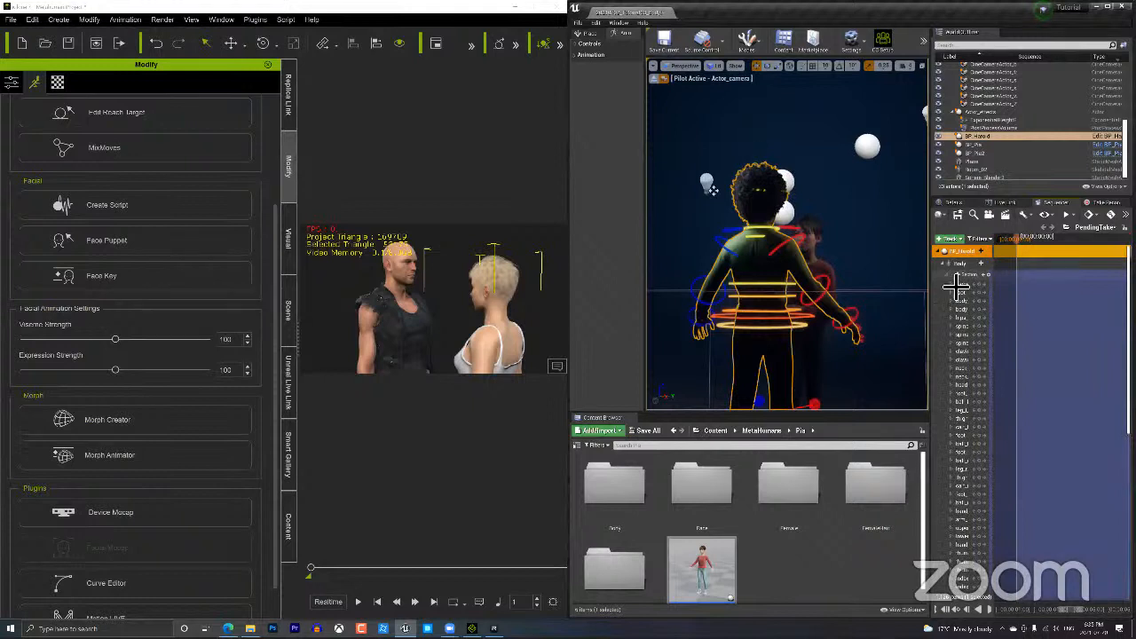
{"action": "left_click", "coordinate": [948, 276]}
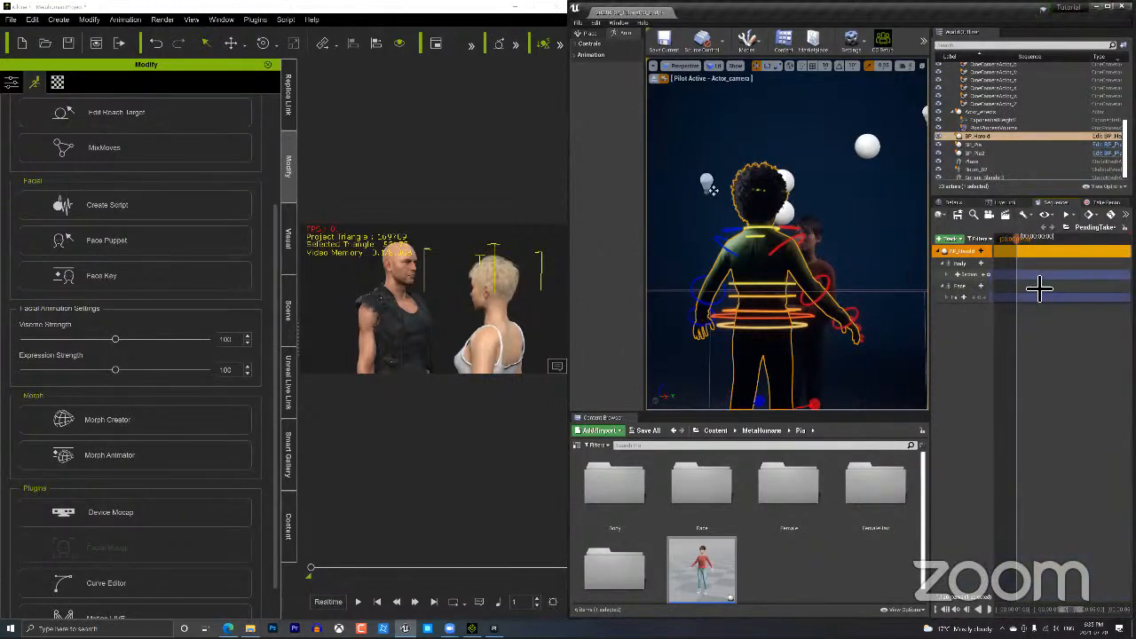
{"action": "right_click", "coordinate": [1027, 275]}
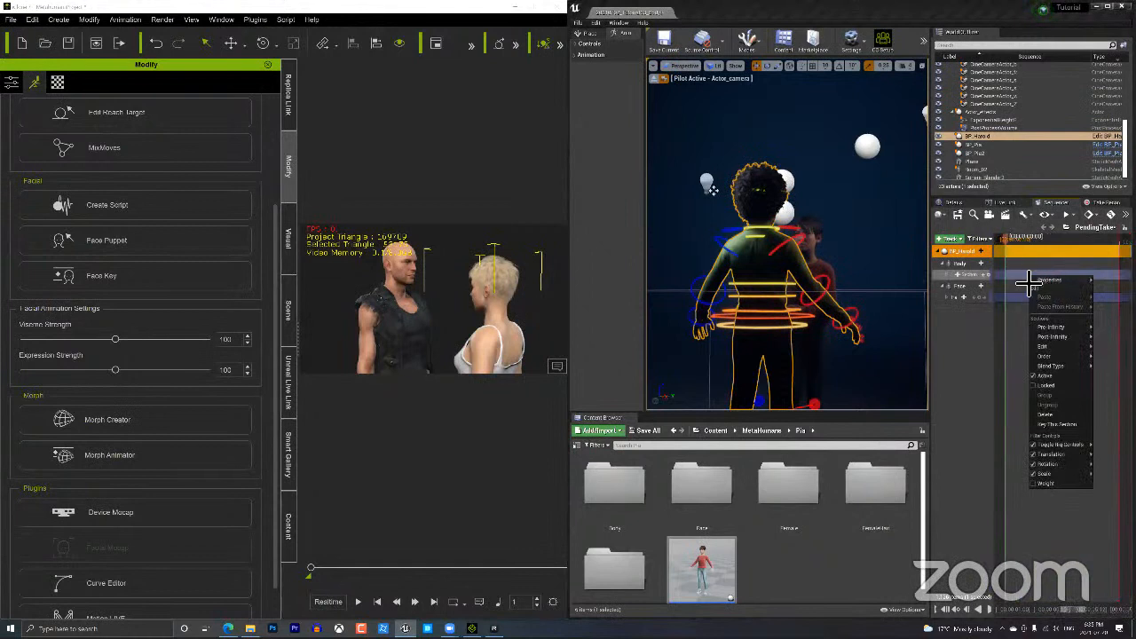
{"action": "left_click", "coordinate": [1020, 282]}
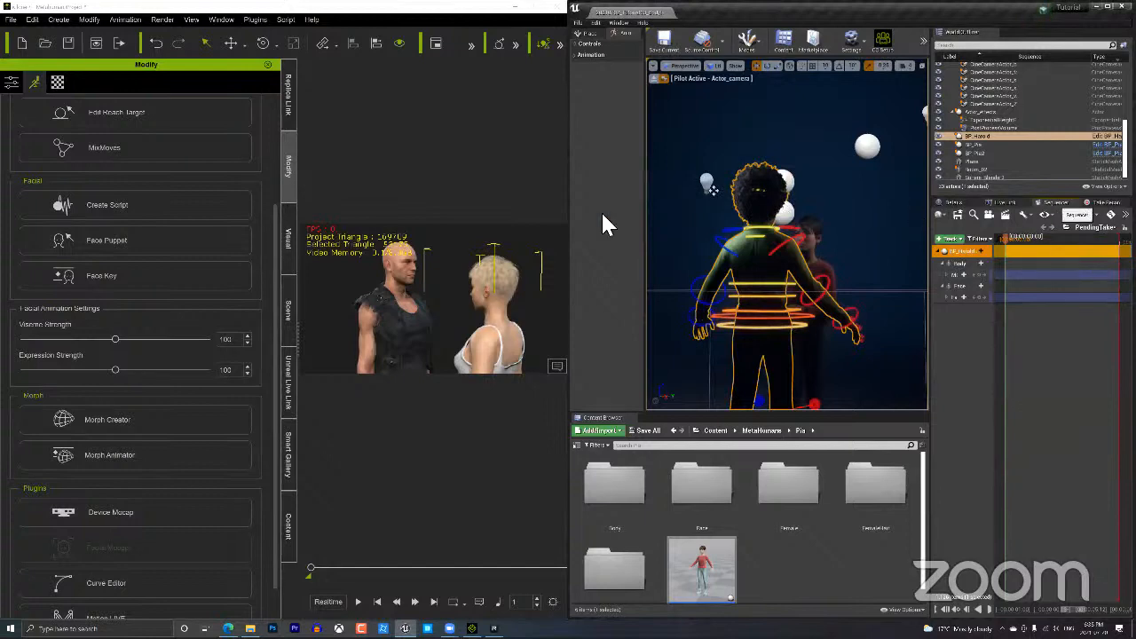
Dock the Sequencer under the viewport and expand the Body track's MetaHuman control list.
{"action": "left_click_drag", "start_coordinate": [602, 213], "coordinate": [807, 302]}
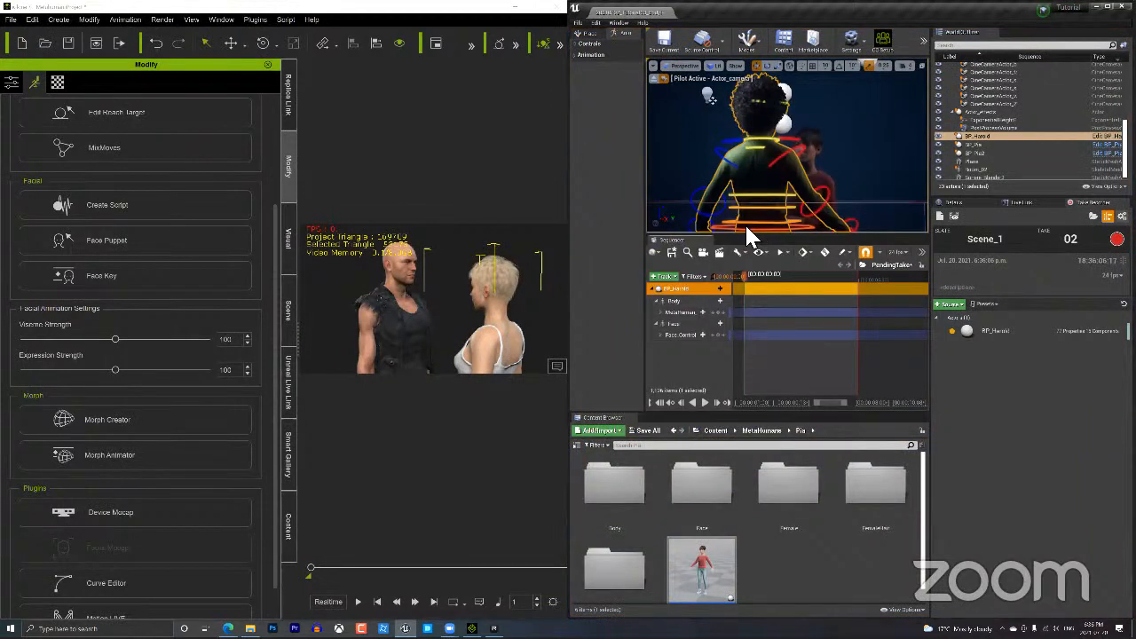
{"action": "mouse_move", "coordinate": [830, 406]}
{"action": "left_mouse_down"}
{"action": "mouse_move", "coordinate": [850, 412]}
{"action": "mouse_move", "coordinate": [794, 406]}
{"action": "mouse_move", "coordinate": [852, 411]}
{"action": "mouse_move", "coordinate": [811, 411]}
{"action": "left_mouse_up"}
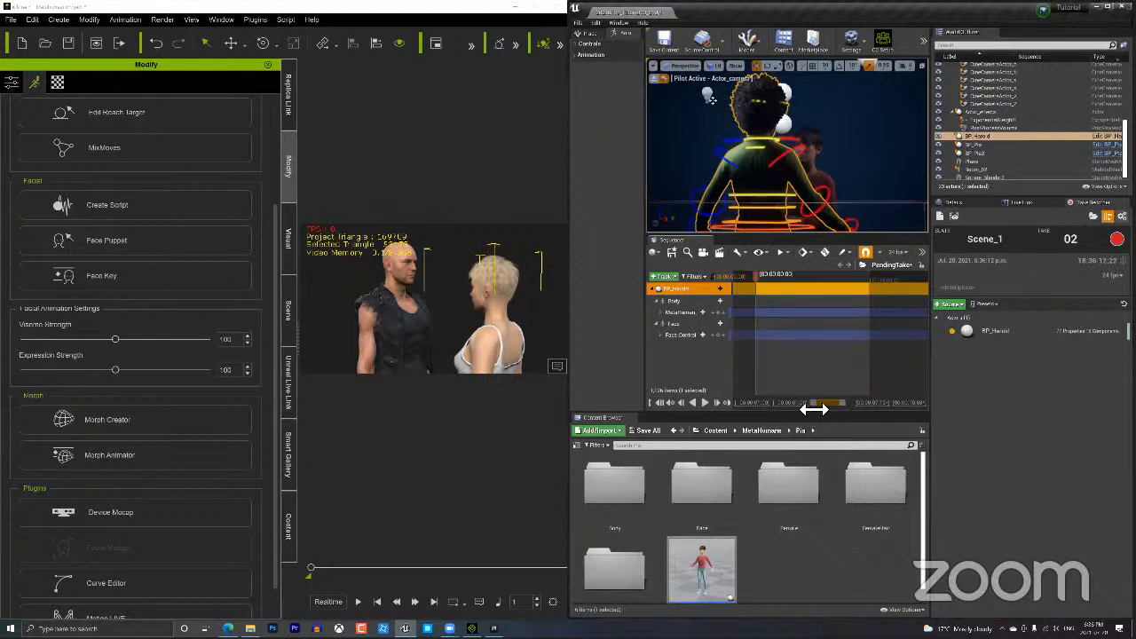
{"action": "left_click", "coordinate": [702, 303]}
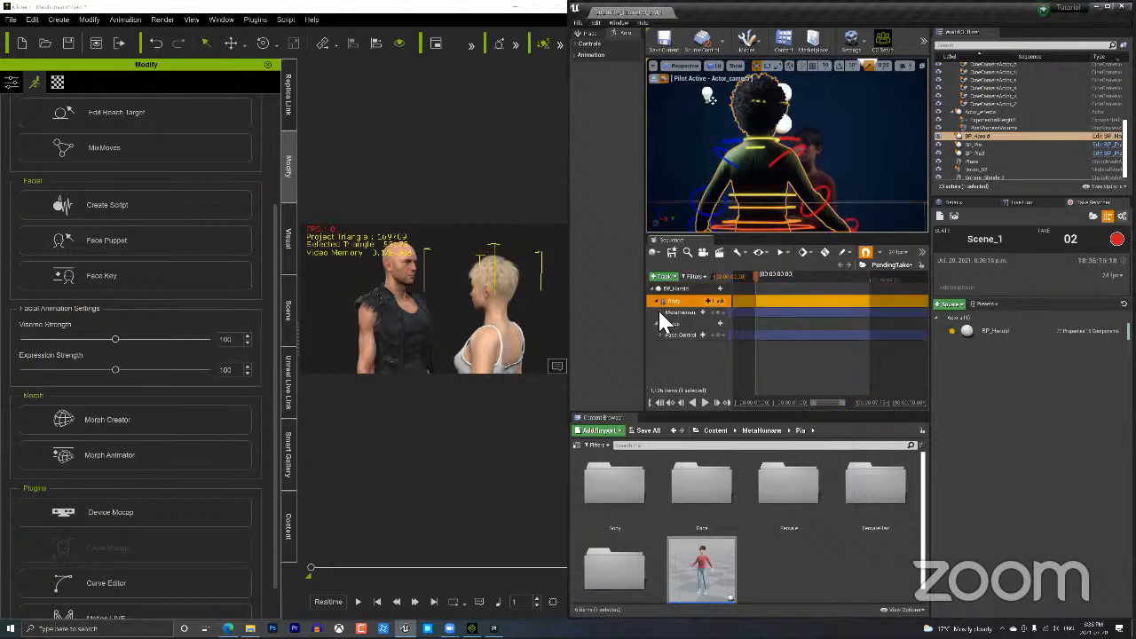
{"action": "left_click", "coordinate": [660, 312]}
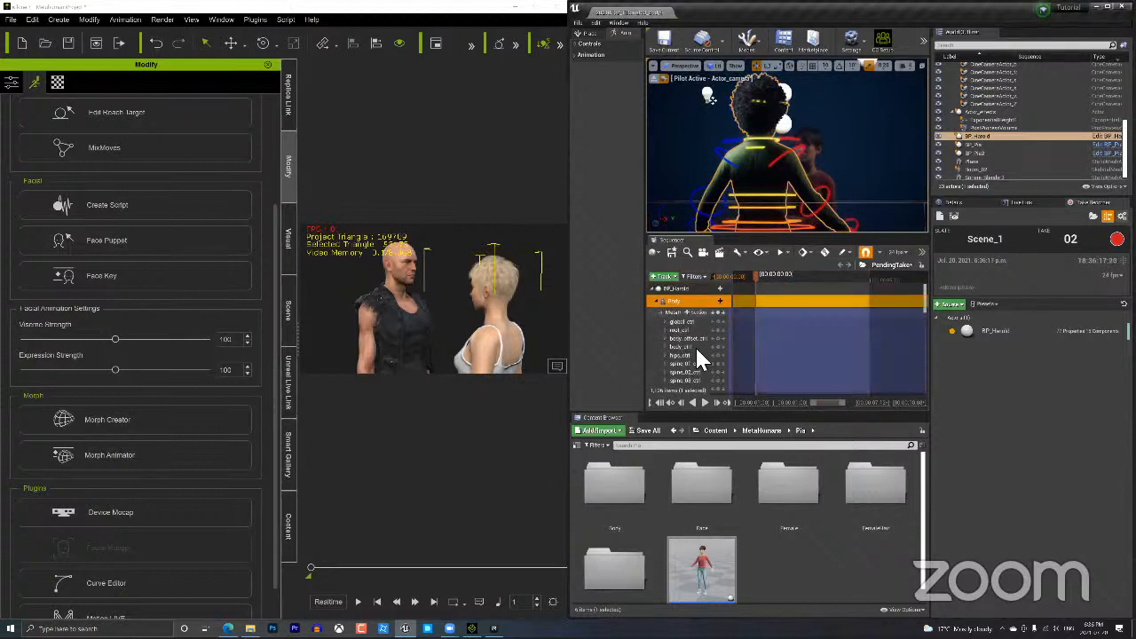
{"action": "scroll", "coordinate": [697, 351], "scroll_direction": "down", "scroll_amount": 5}
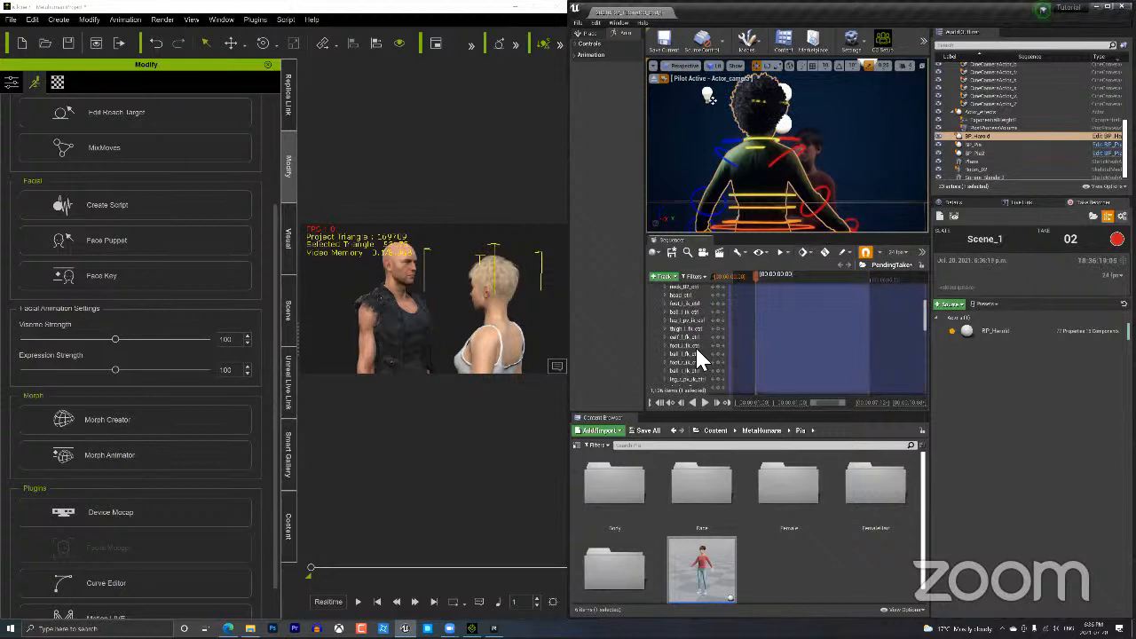
{"action": "scroll", "coordinate": [697, 358], "scroll_direction": "down", "scroll_amount": 5}
{"action": "scroll", "coordinate": [695, 346], "scroll_direction": "up", "scroll_amount": 1}
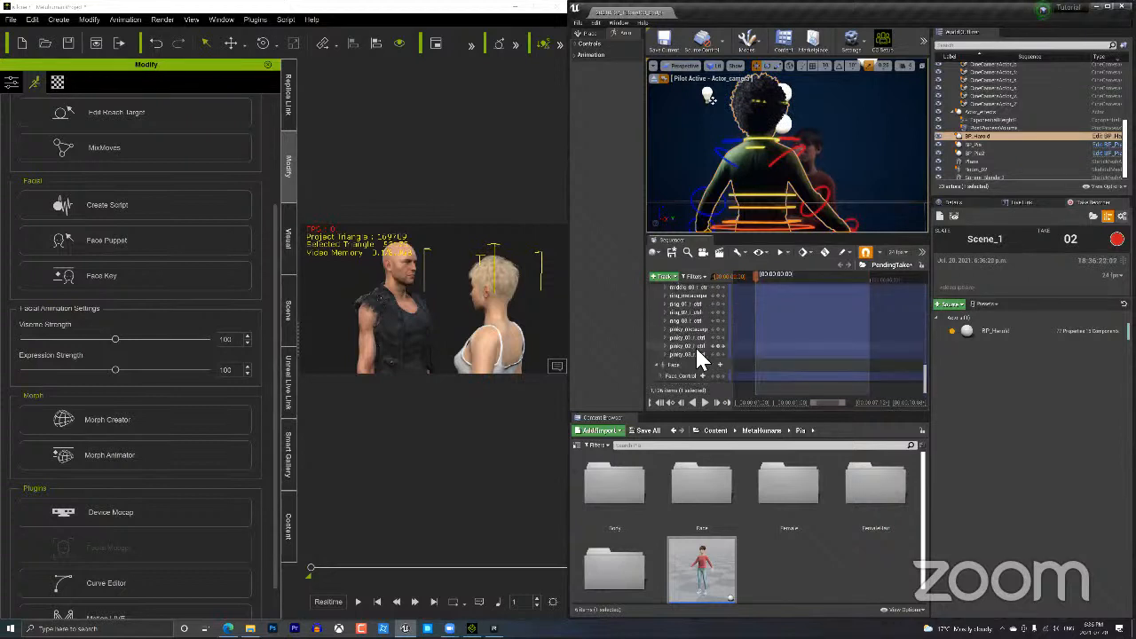
{"action": "left_click", "coordinate": [710, 241]}
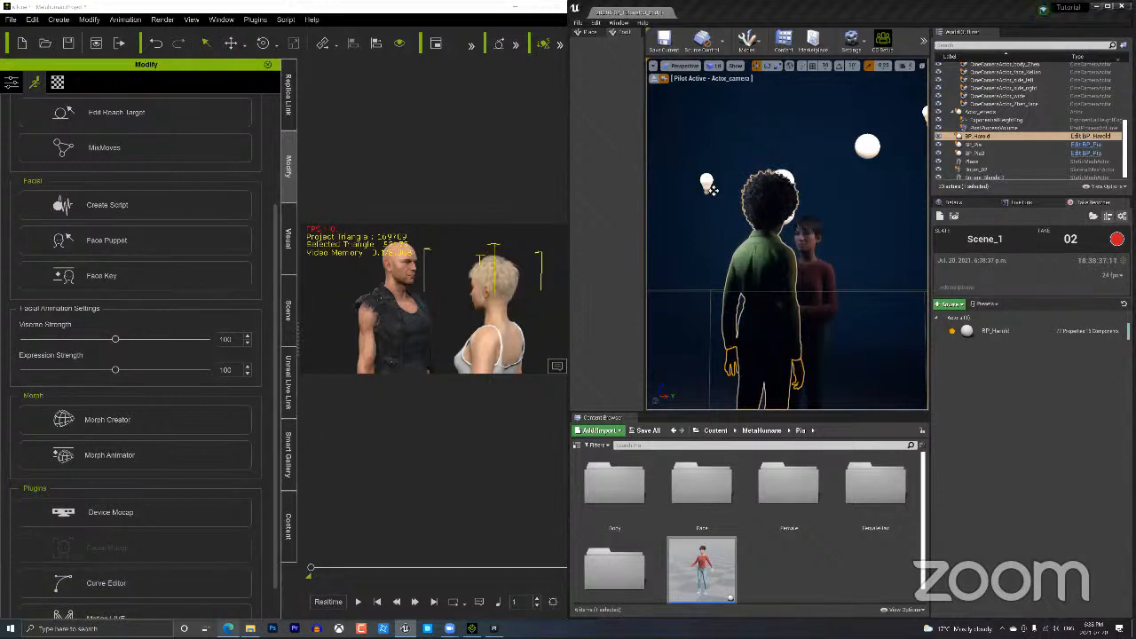
Switch to Edge and go to forum.reallusion.com.
{"action": "key", "text": "alt+Tab"}
{"action": "left_click", "coordinate": [340, 21]}
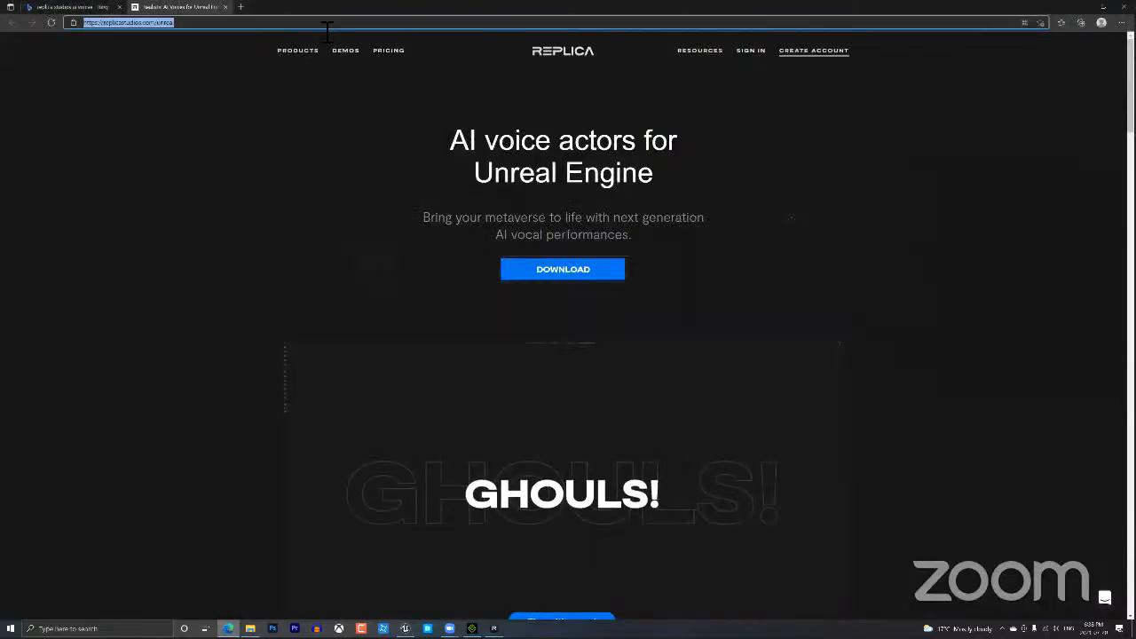
{"action": "type", "text": "forum.reallusion"}
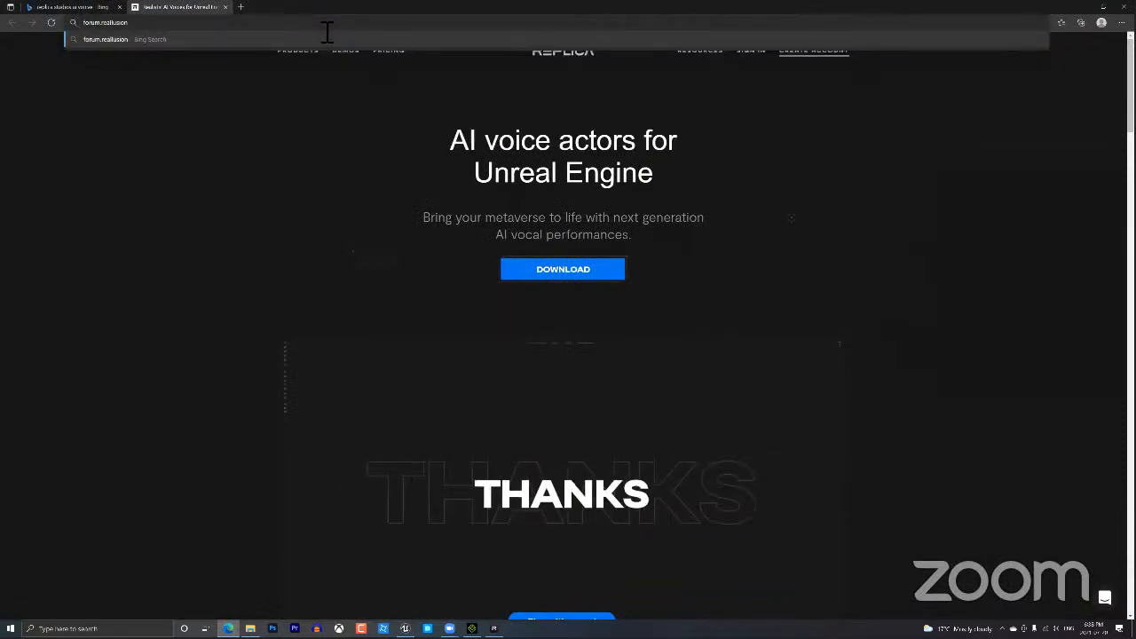
{"action": "type", "text": ".c"}
{"action": "type", "text": "om"}
{"action": "key", "text": "Return"}
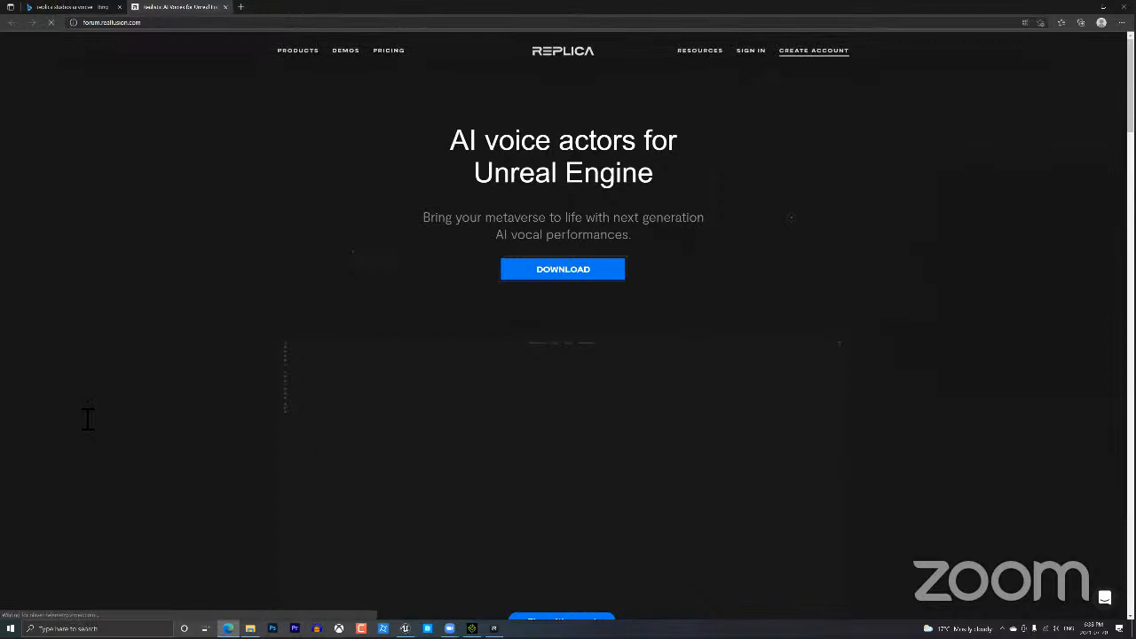
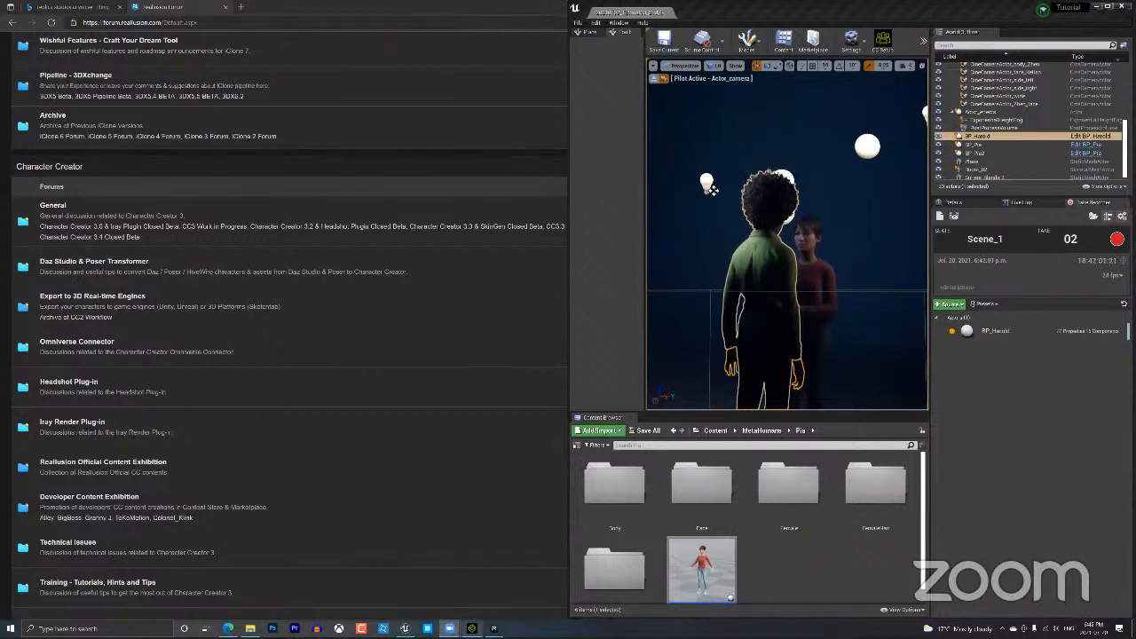
Back in iClone, select the bald man and orbit behind him so the blonde woman faces the view.
{"action": "left_click", "coordinate": [473, 629]}
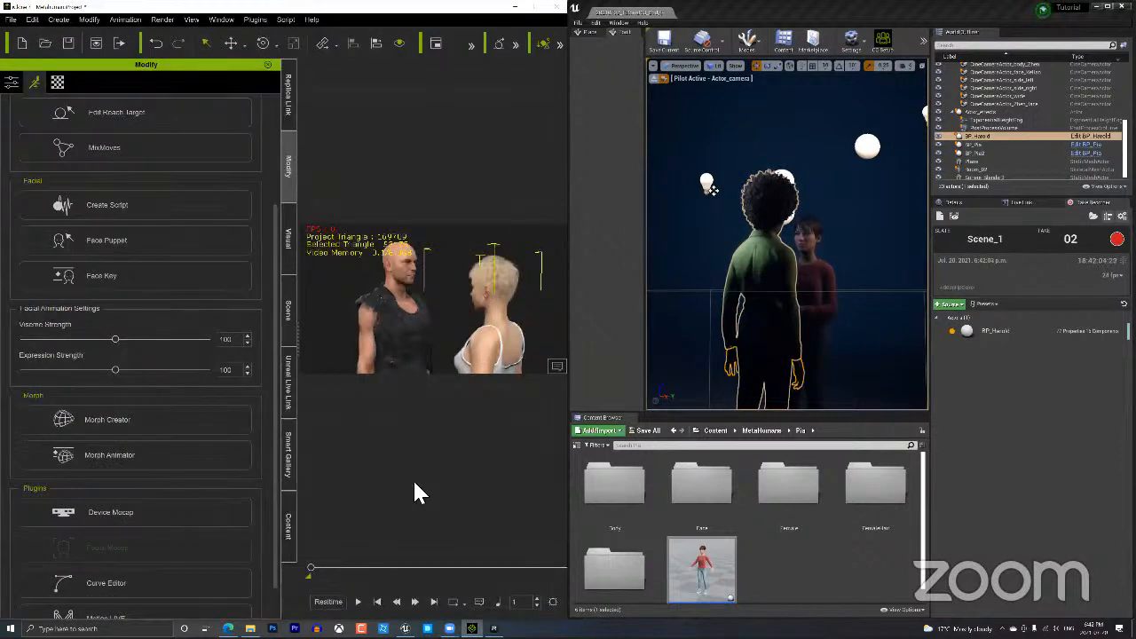
{"action": "left_click", "coordinate": [400, 307]}
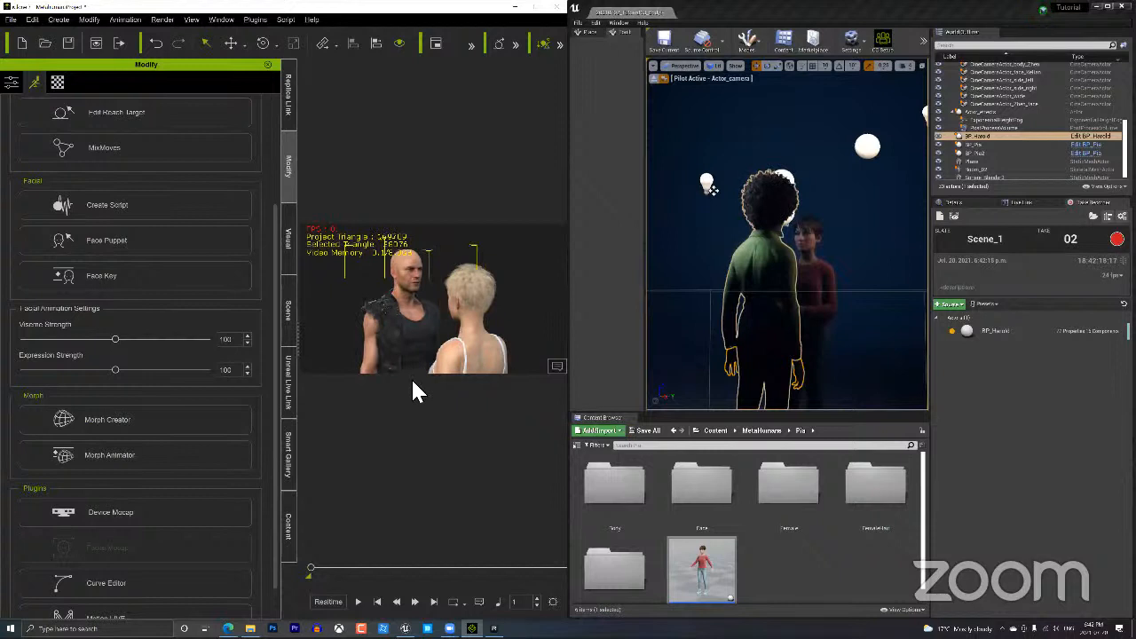
{"action": "right_click_drag", "start_coordinate": [412, 377], "coordinate": [499, 320]}
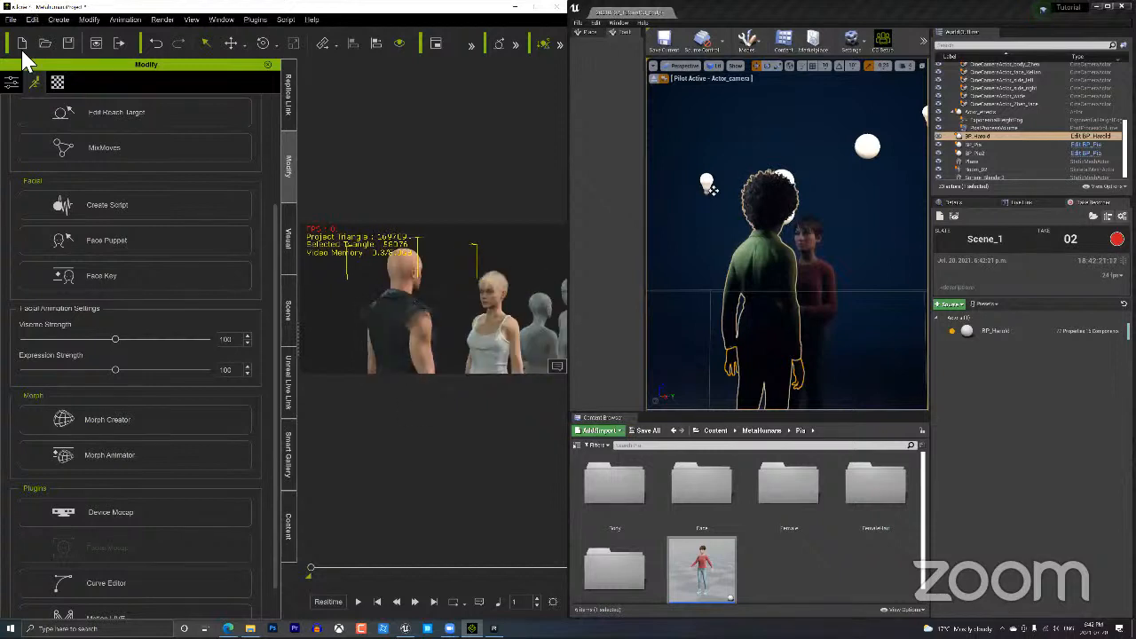
Add a camera, rename it Jody in the Scene tree, and frame a close-up of the blonde woman.
{"action": "left_click", "coordinate": [56, 19]}
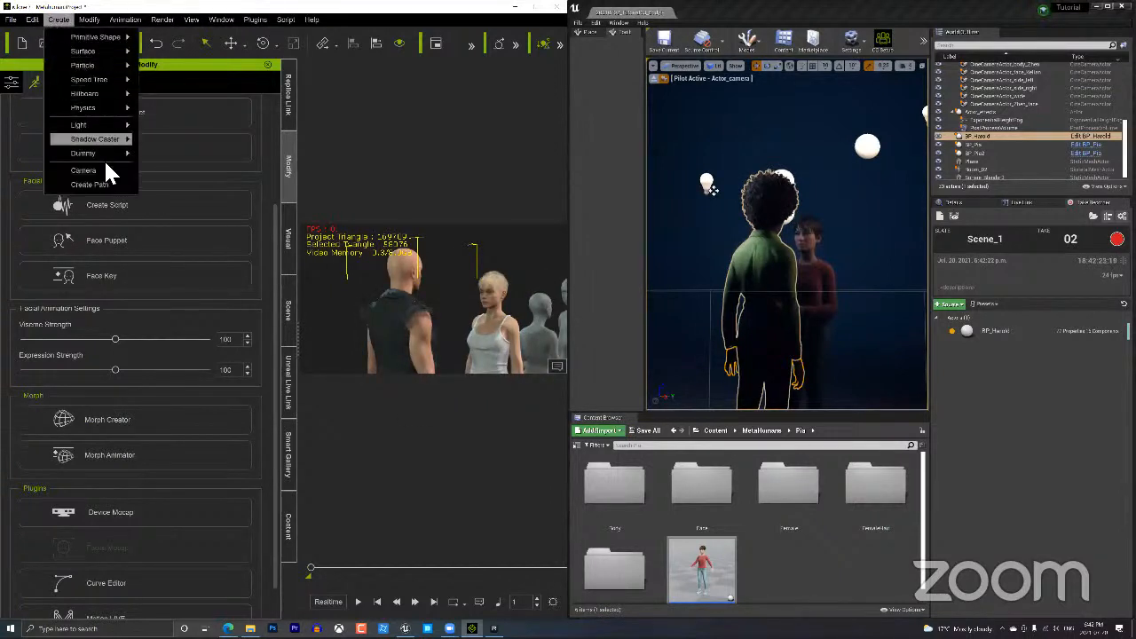
{"action": "left_click", "coordinate": [102, 172]}
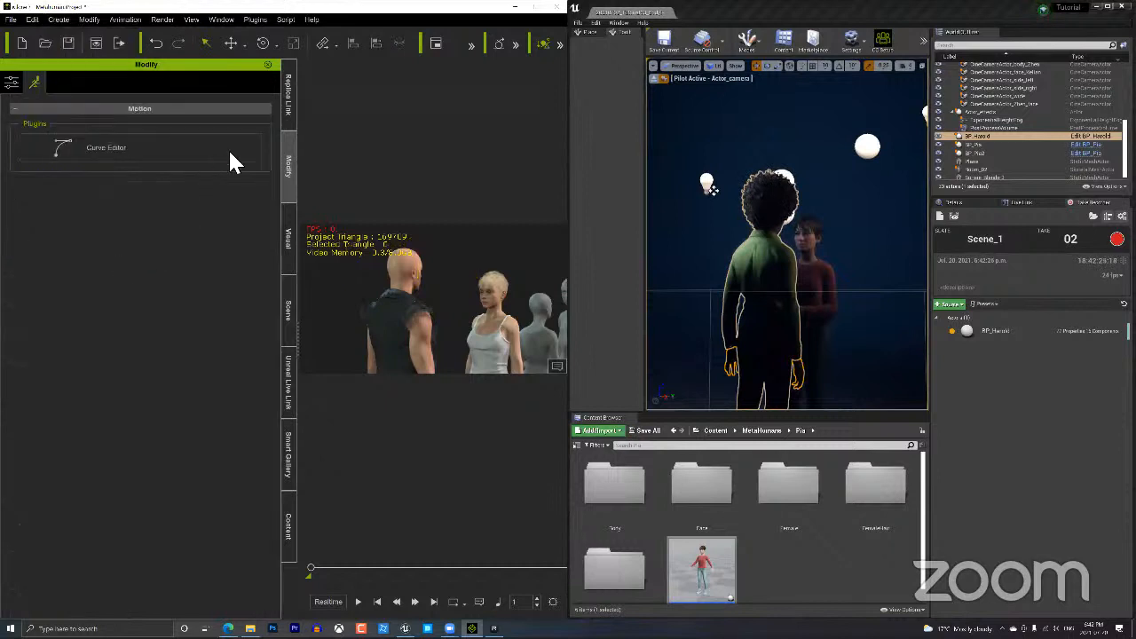
{"action": "left_click", "coordinate": [286, 297]}
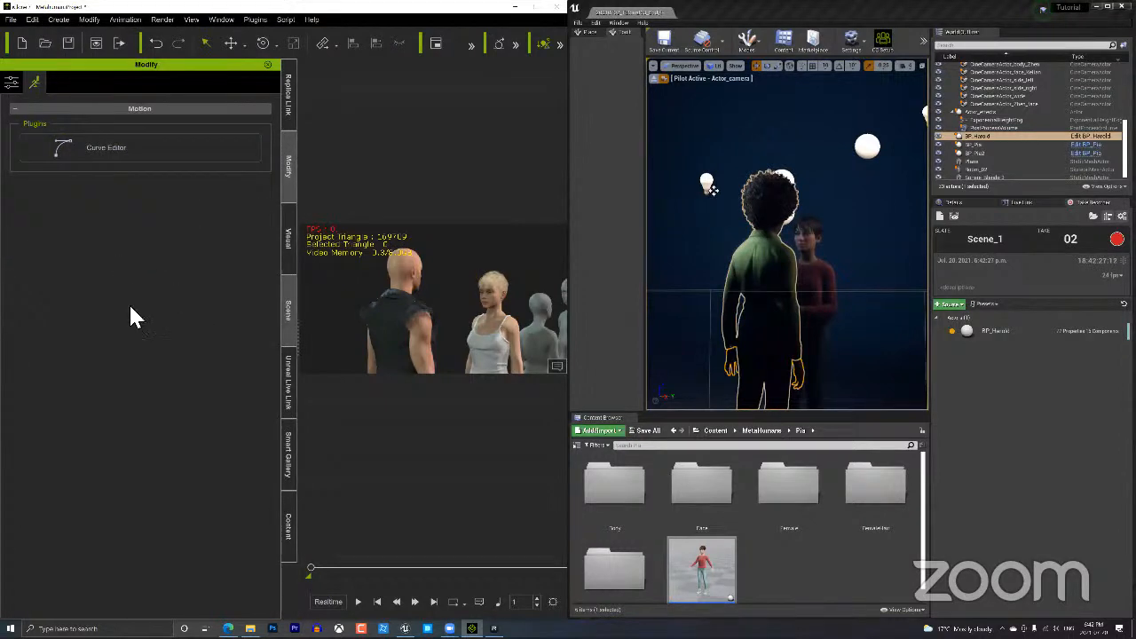
{"action": "double_click", "coordinate": [66, 248]}
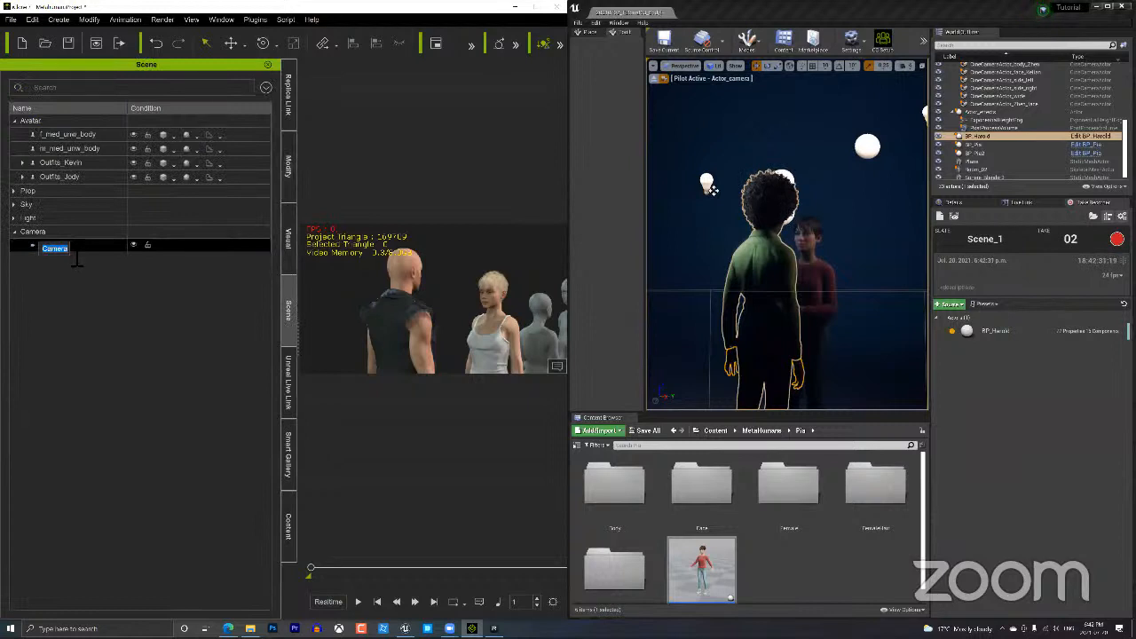
{"action": "type", "text": "Zoey"}
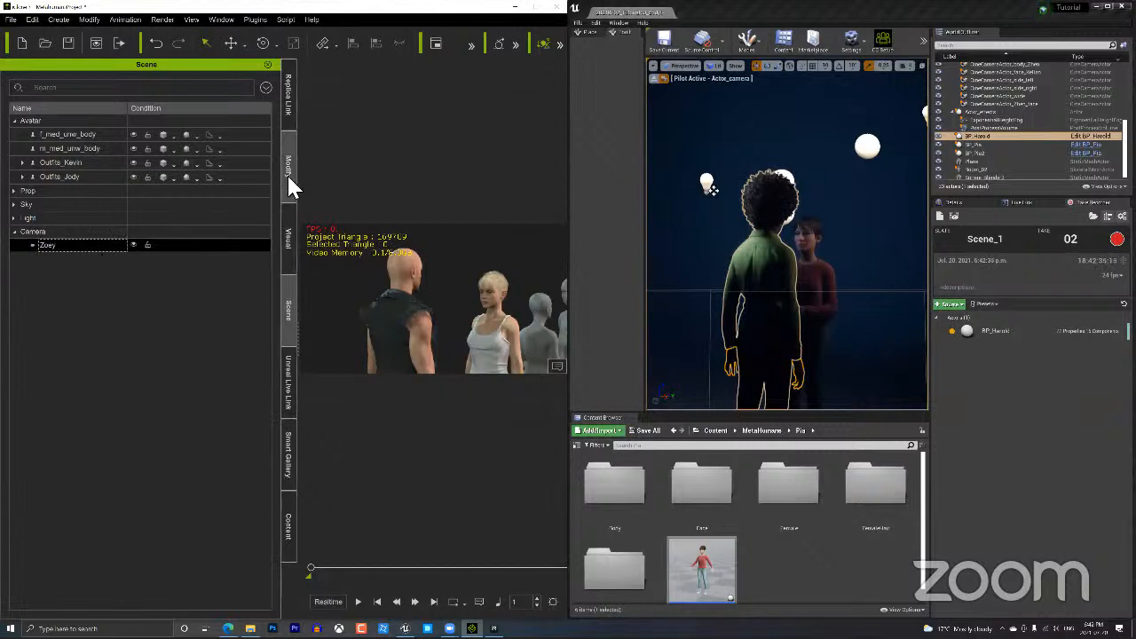
{"action": "left_click", "coordinate": [297, 531]}
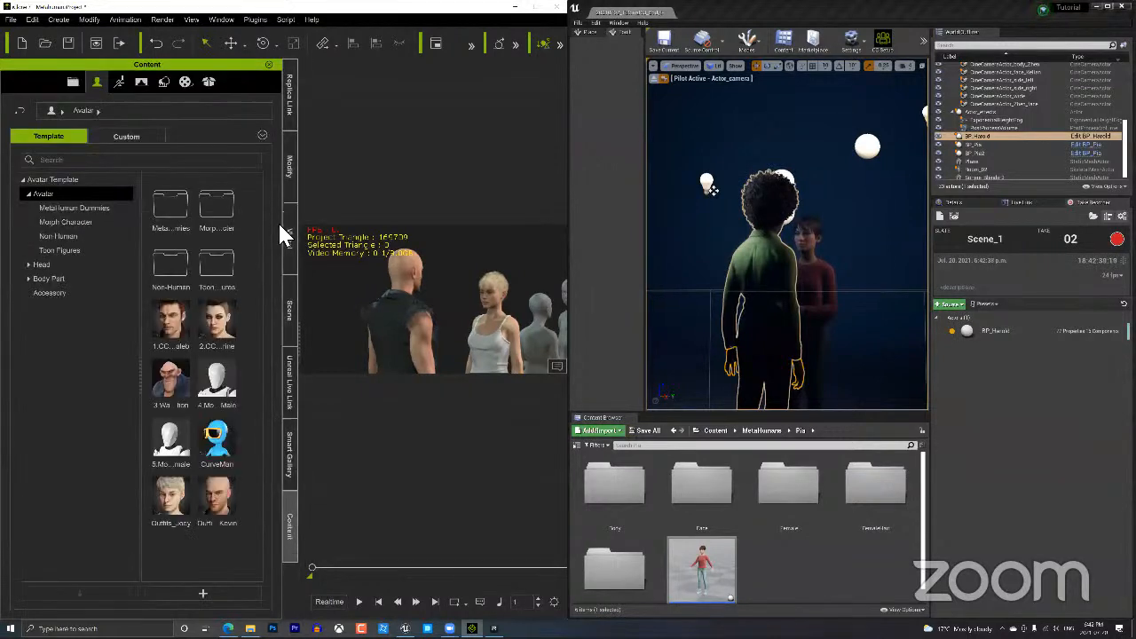
{"action": "left_click", "coordinate": [292, 329]}
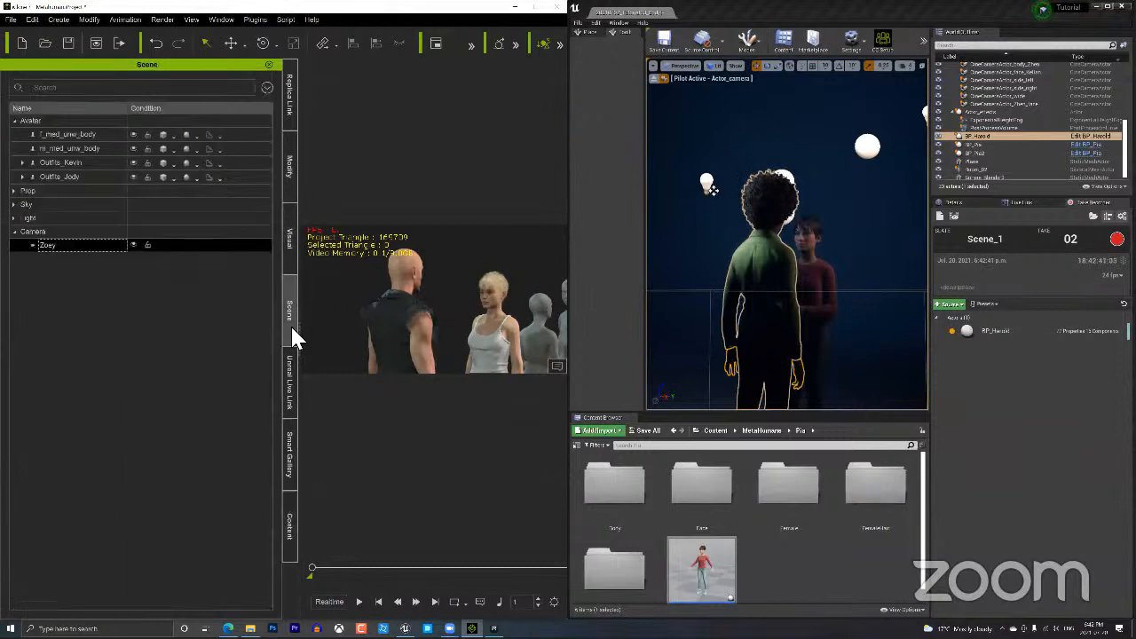
{"action": "double_click", "coordinate": [68, 246]}
{"action": "type", "text": "Jod"}
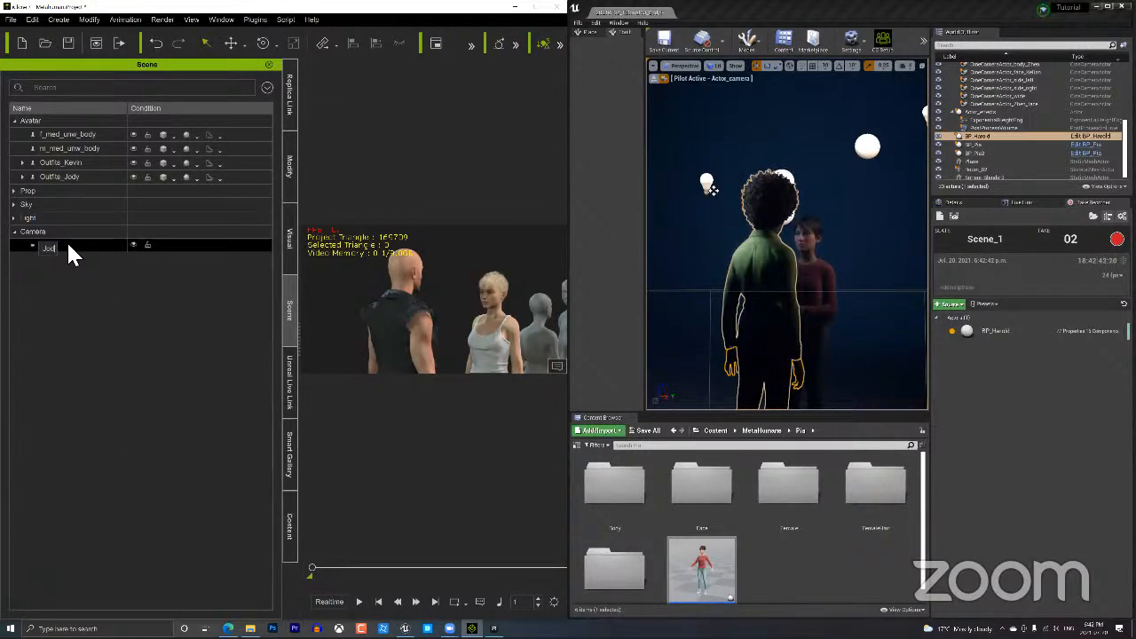
{"action": "type", "text": "y"}
{"action": "key", "text": "Return"}
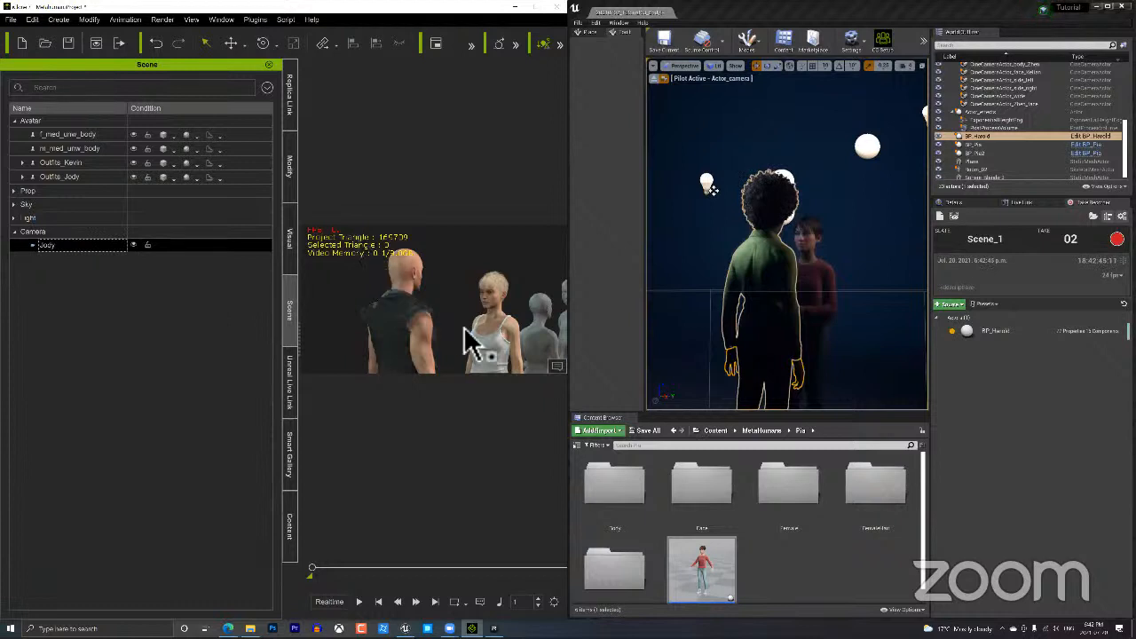
{"action": "right_click_drag", "start_coordinate": [435, 341], "coordinate": [497, 359]}
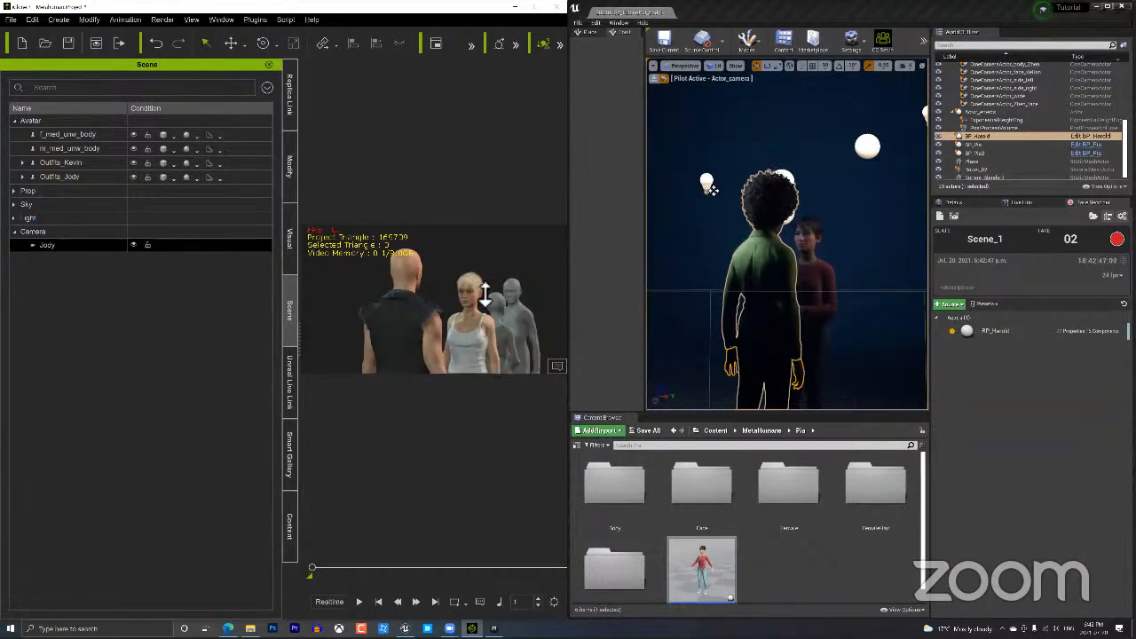
{"action": "right_click_drag", "start_coordinate": [485, 295], "coordinate": [523, 352]}
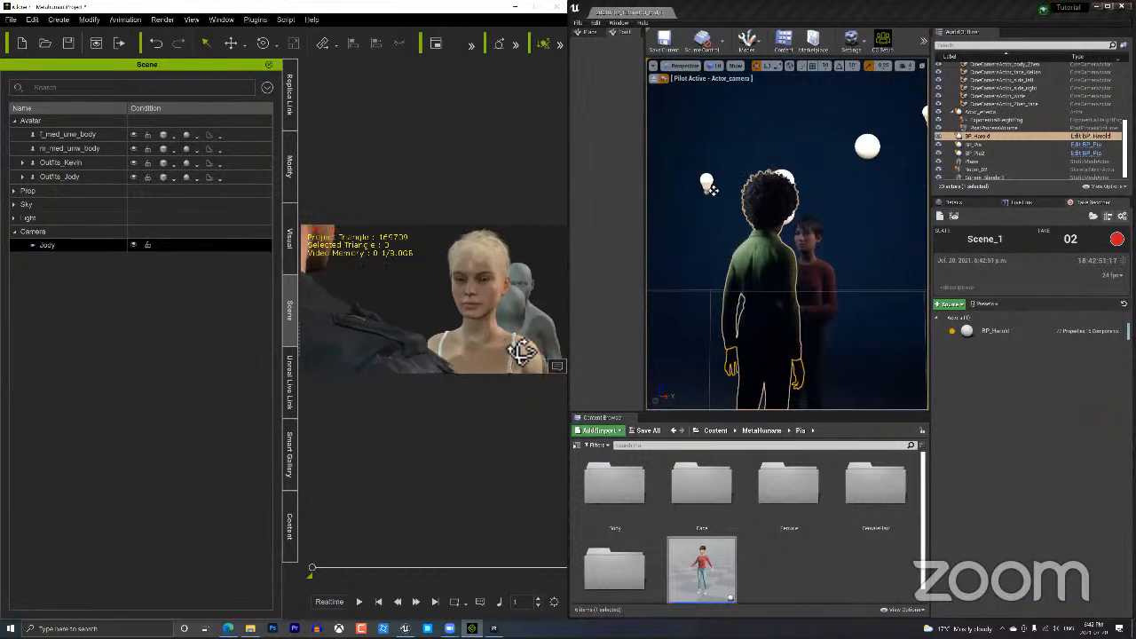
Add a second camera named Kevin and frame the bald man's face over Jody's shoulder.
{"action": "left_click", "coordinate": [59, 20]}
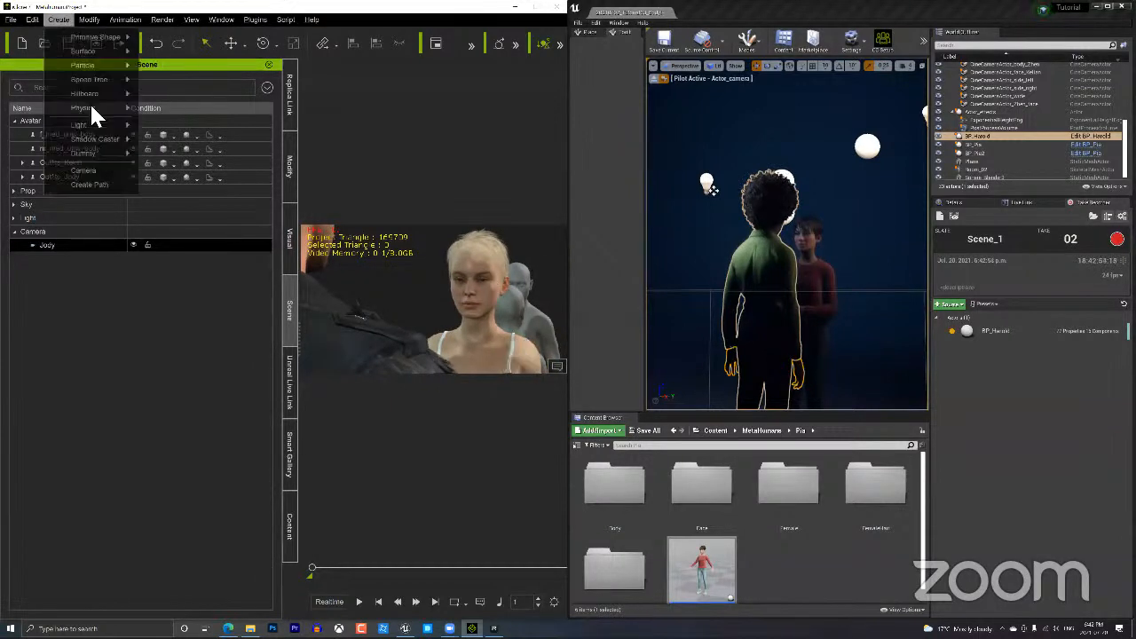
{"action": "left_click", "coordinate": [89, 171]}
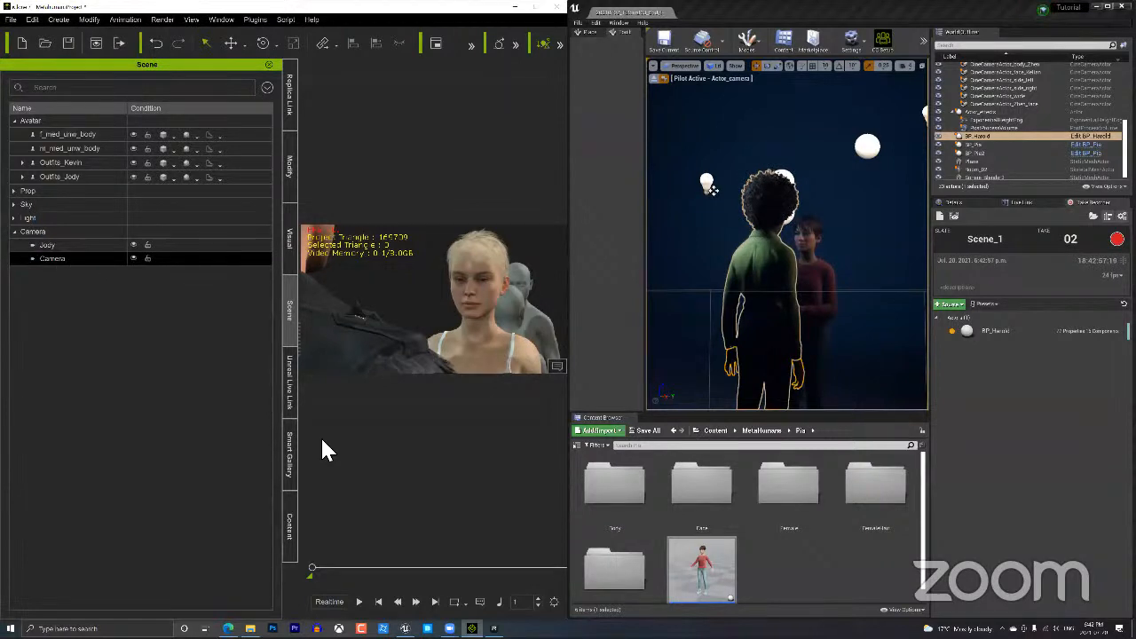
{"action": "left_click", "coordinate": [283, 524]}
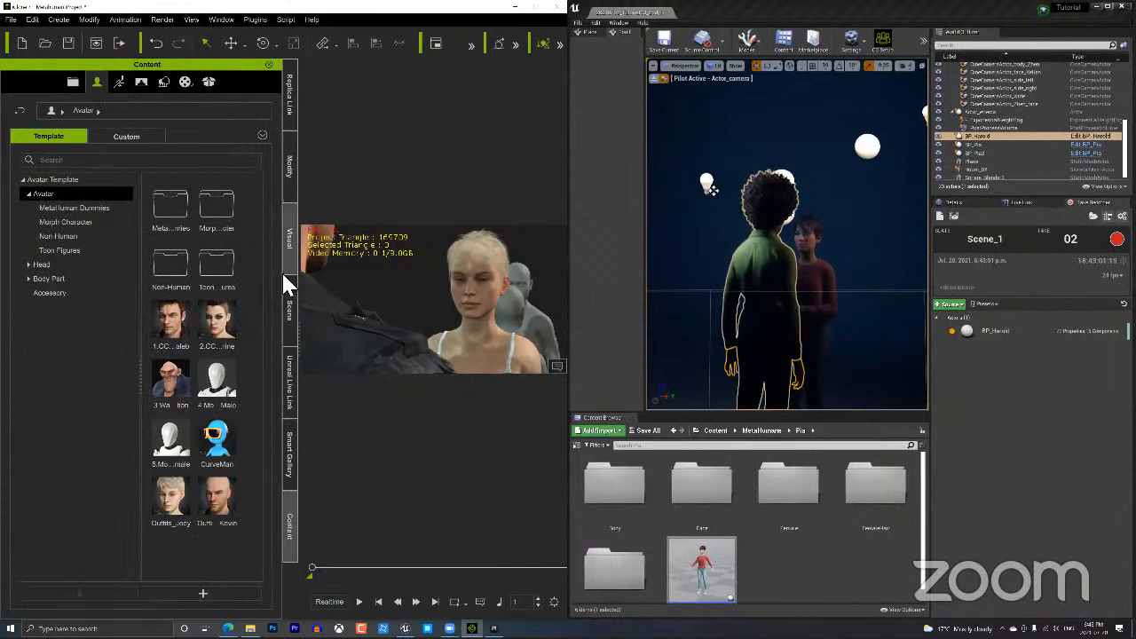
{"action": "left_click", "coordinate": [285, 299]}
{"action": "double_click", "coordinate": [51, 261]}
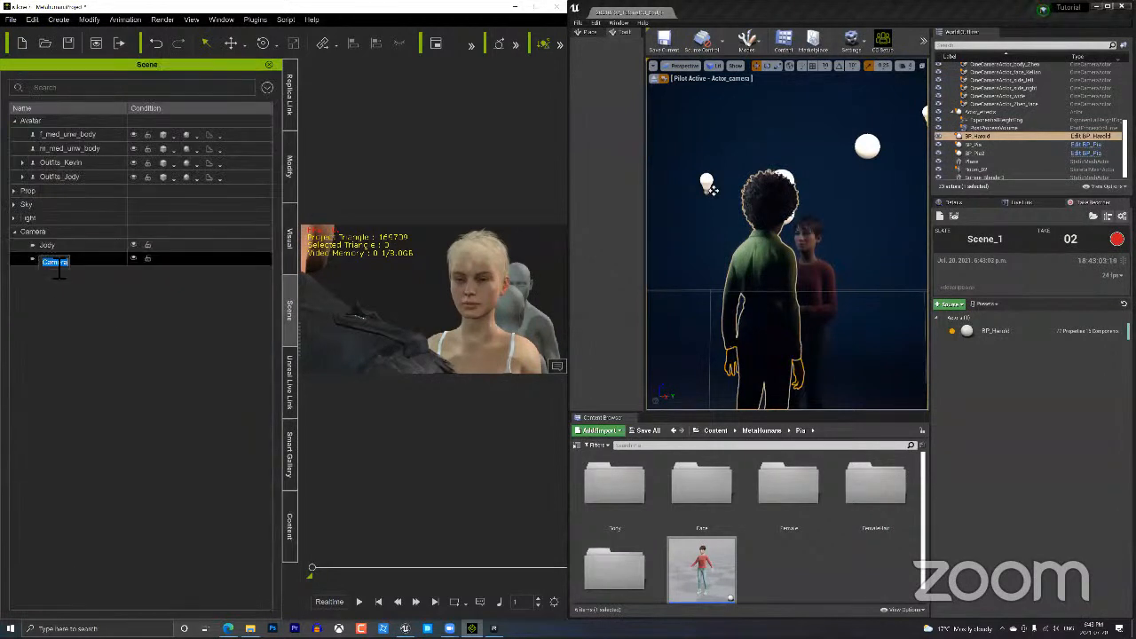
{"action": "type", "text": "Kevin"}
{"action": "key", "text": "Return"}
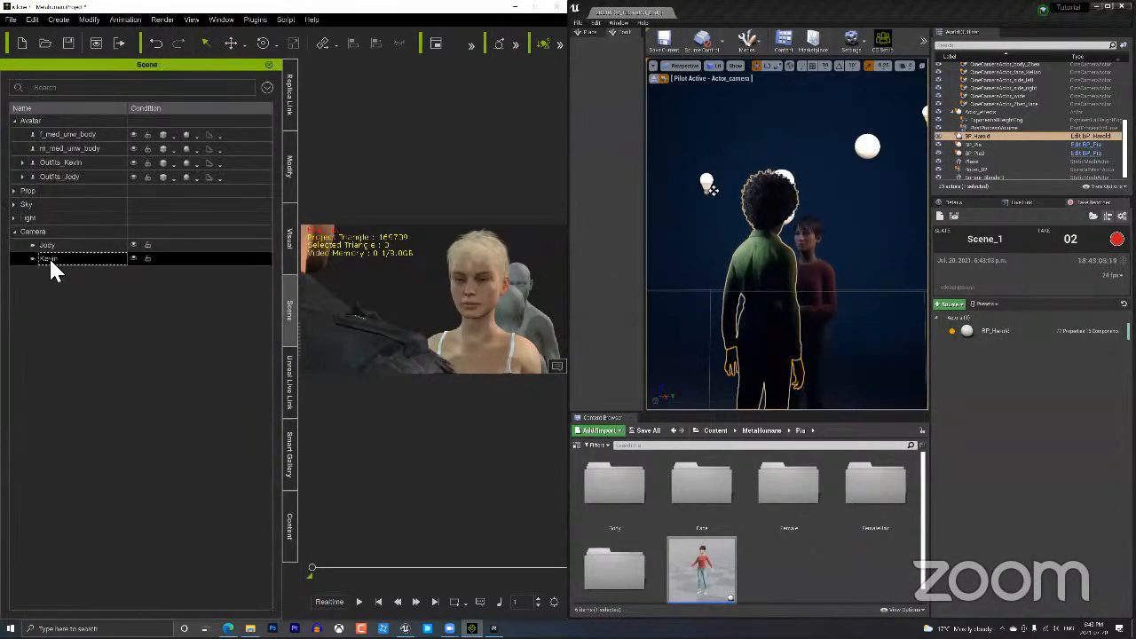
{"action": "left_click", "coordinate": [406, 337]}
{"action": "right_click_drag", "start_coordinate": [480, 330], "coordinate": [454, 326]}
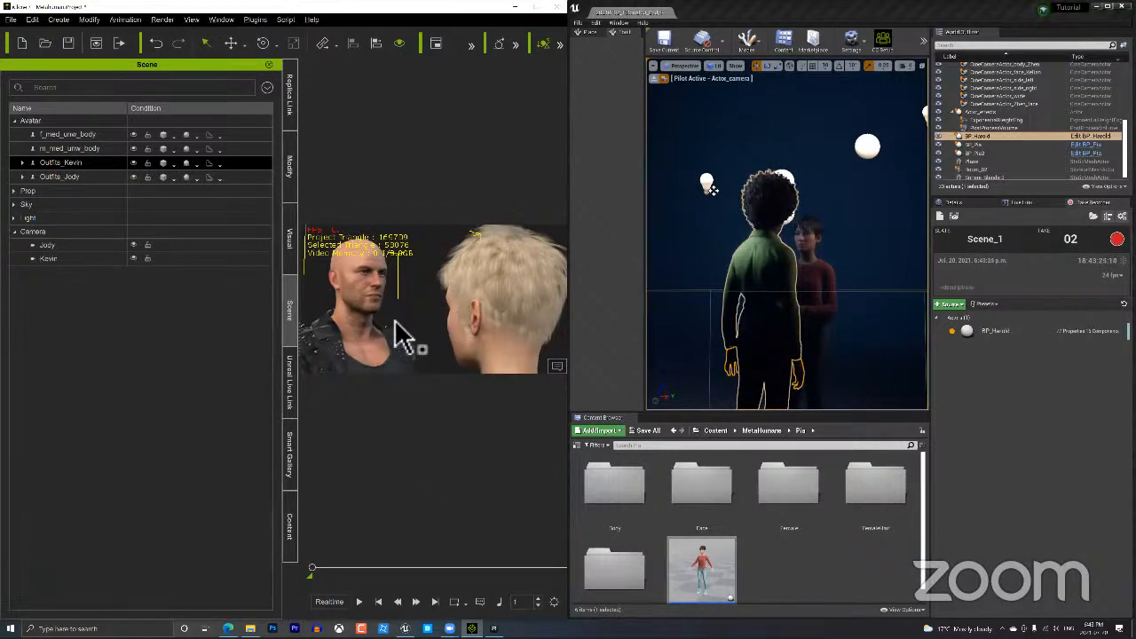
Maximize iClone, open the Timeline with F3, and show the Project tracks in it.
{"action": "double_click", "coordinate": [411, 14]}
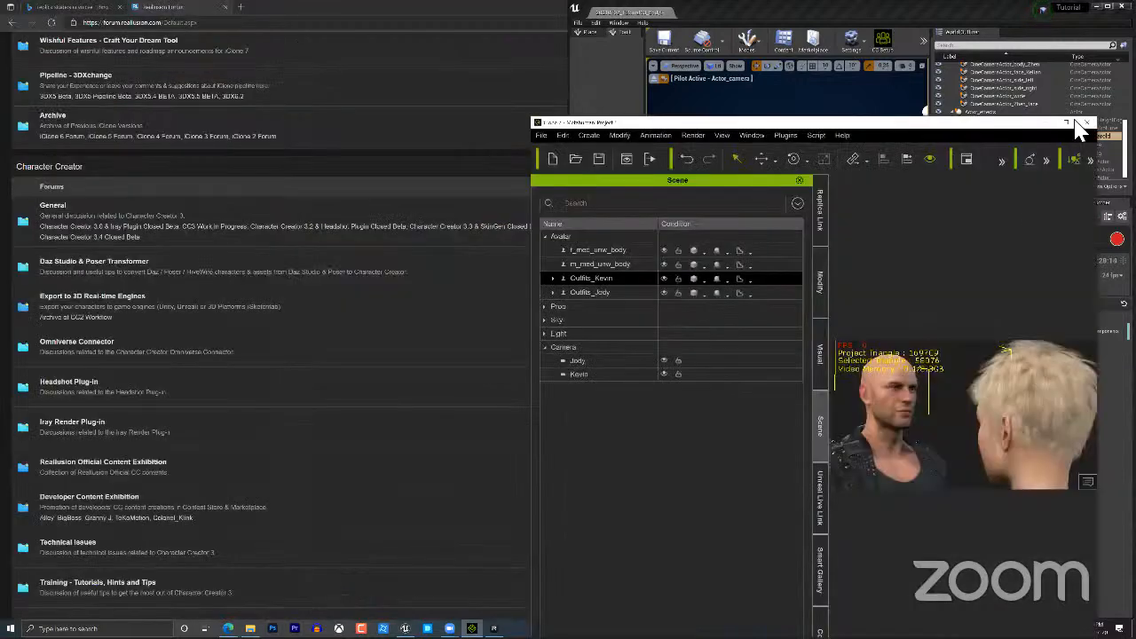
{"action": "double_click", "coordinate": [884, 125]}
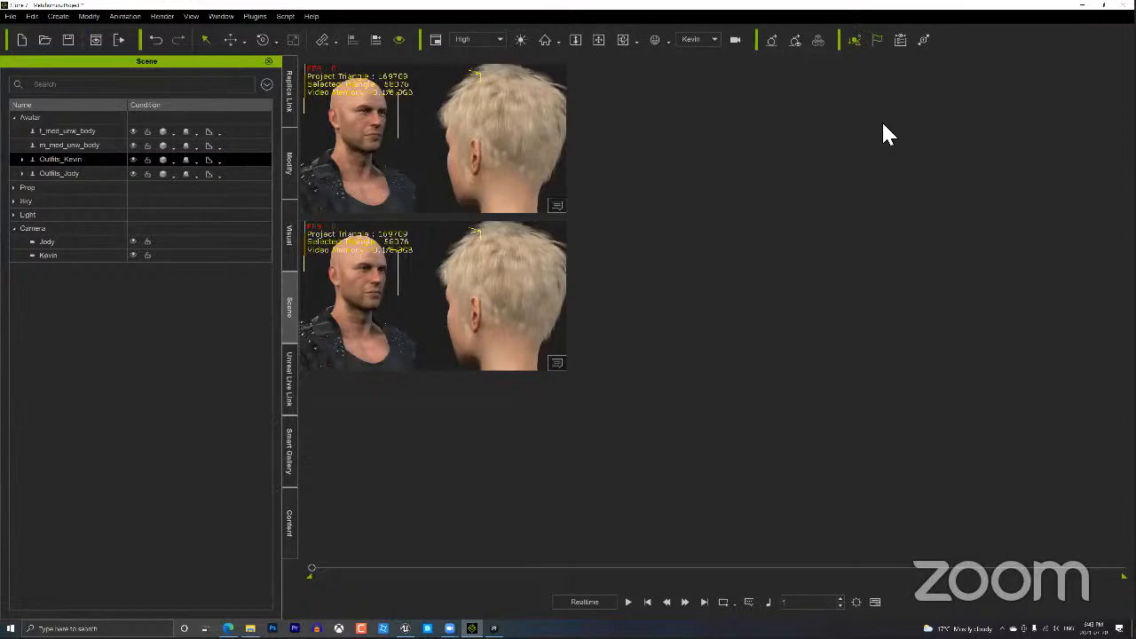
{"action": "key", "text": "F3"}
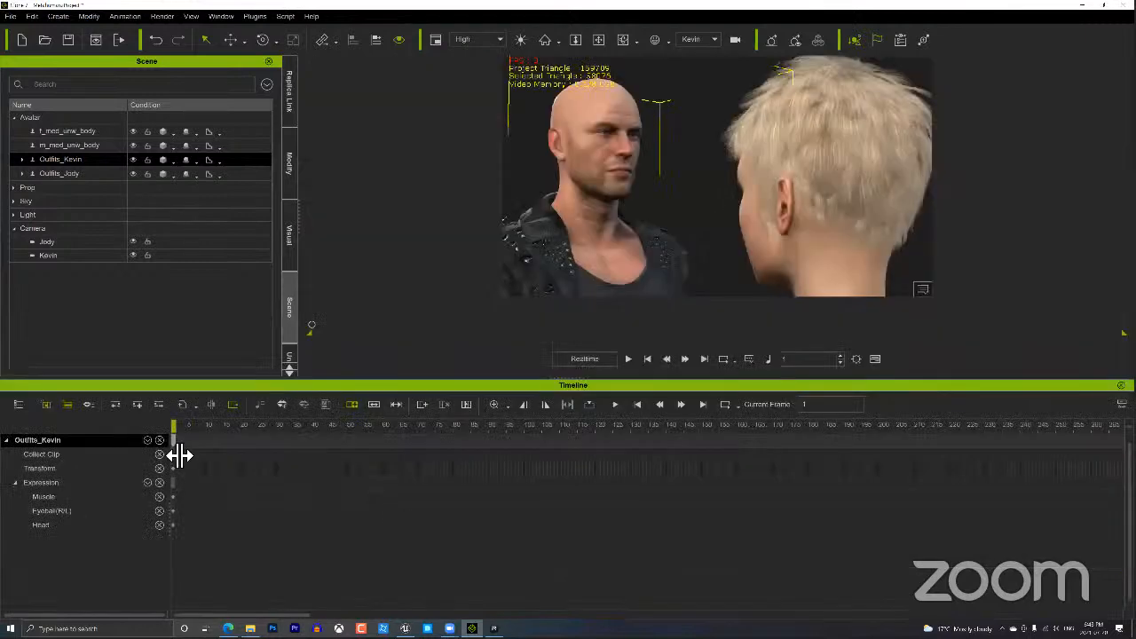
{"action": "left_click", "coordinate": [18, 405]}
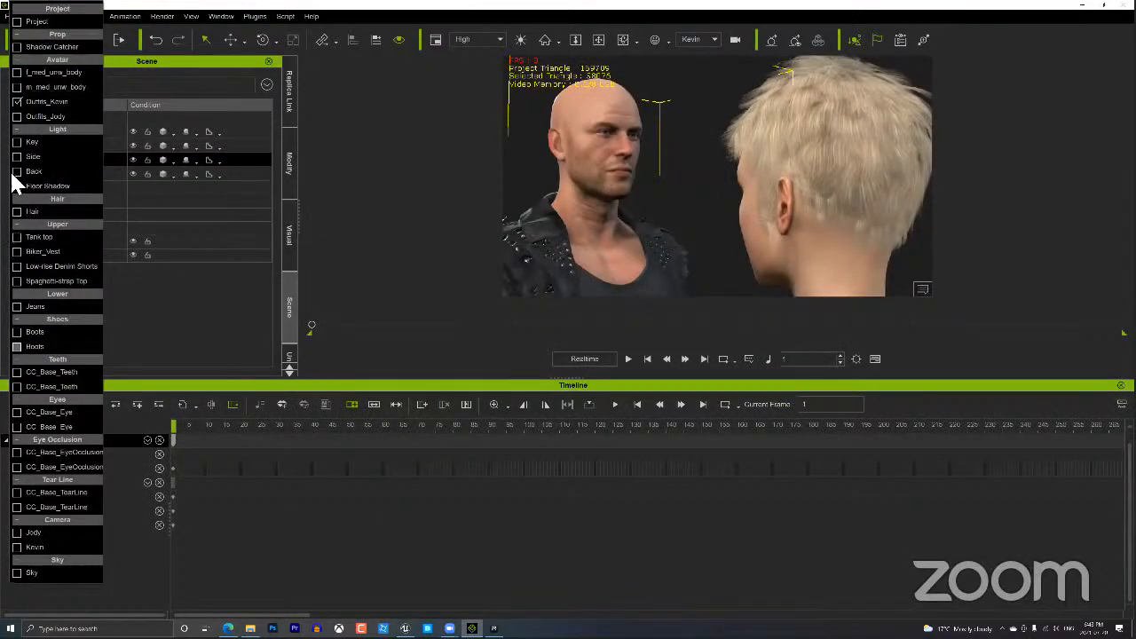
{"action": "left_click", "coordinate": [19, 21]}
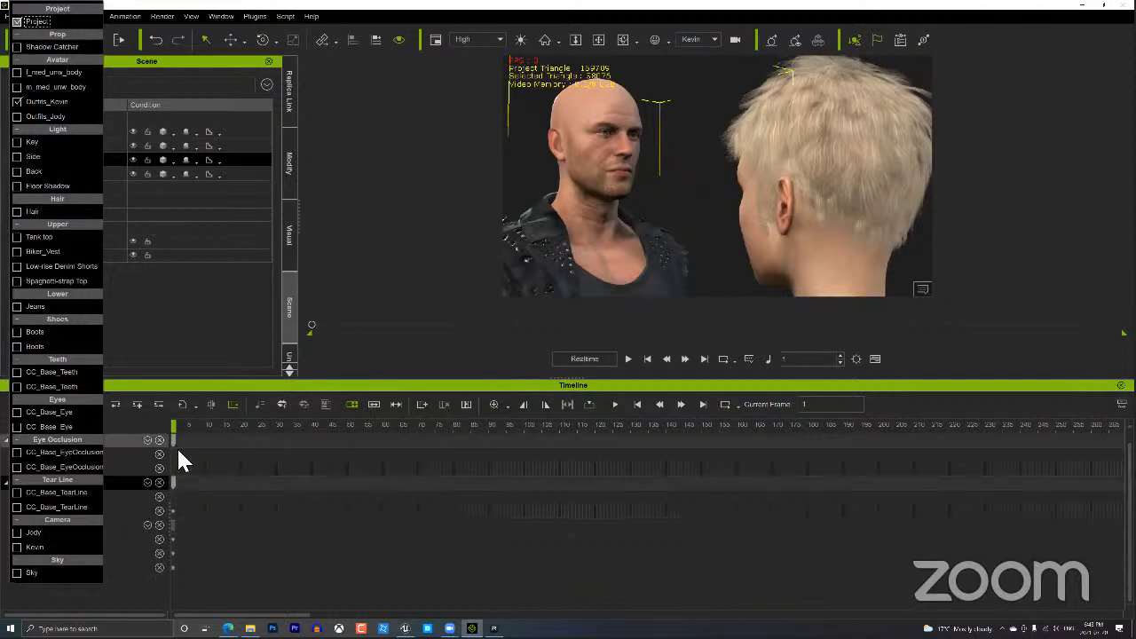
{"action": "left_click", "coordinate": [182, 395]}
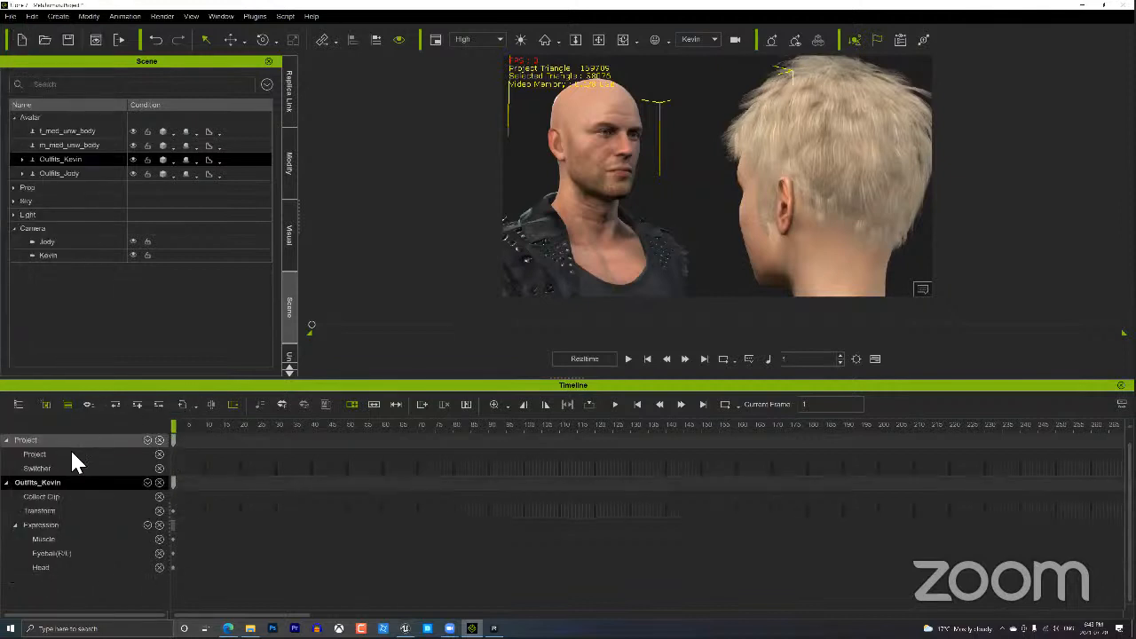
Collapse Kevin's tracks and set a Switcher cut to Jody's camera at frame 1.
{"action": "left_click", "coordinate": [159, 482]}
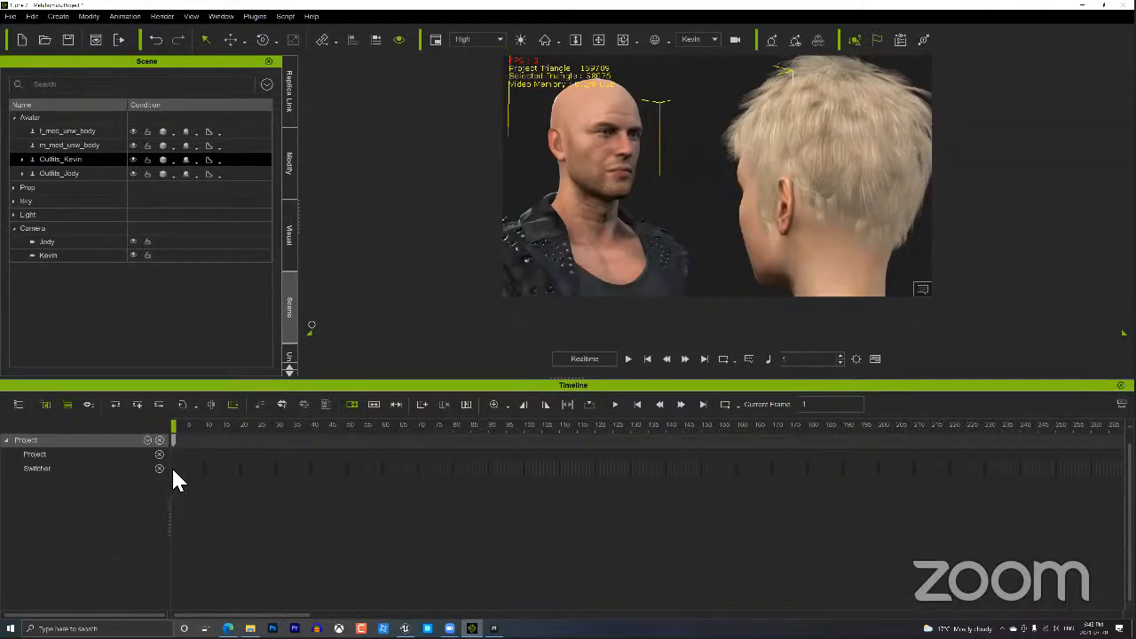
{"action": "scroll", "coordinate": [173, 472], "scroll_direction": "up", "scroll_amount": 2}
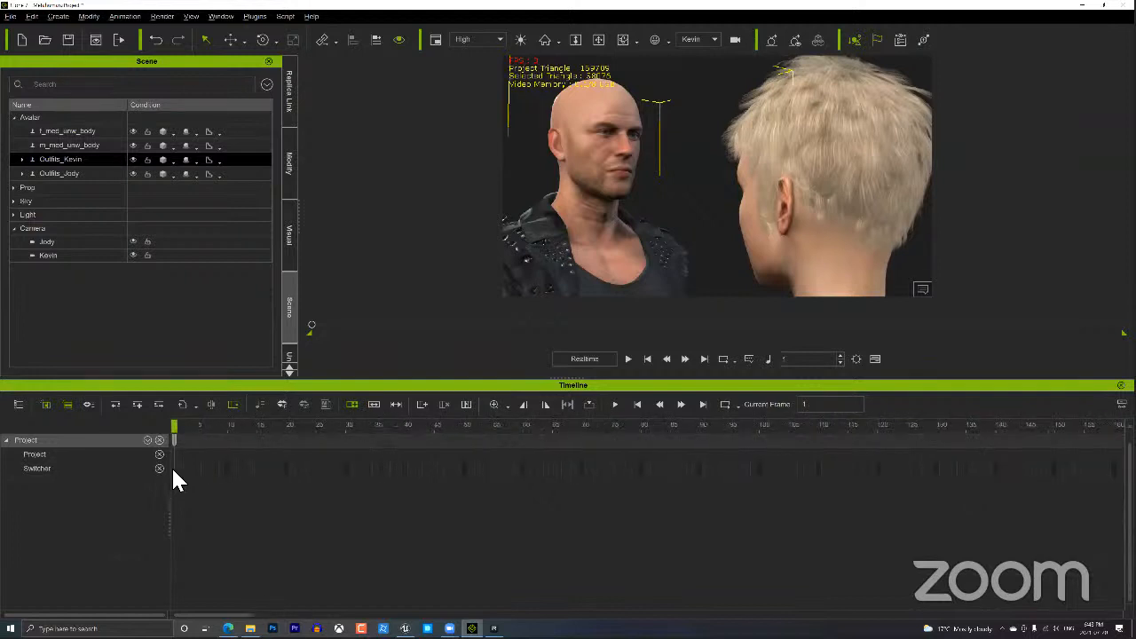
{"action": "left_click", "coordinate": [173, 471]}
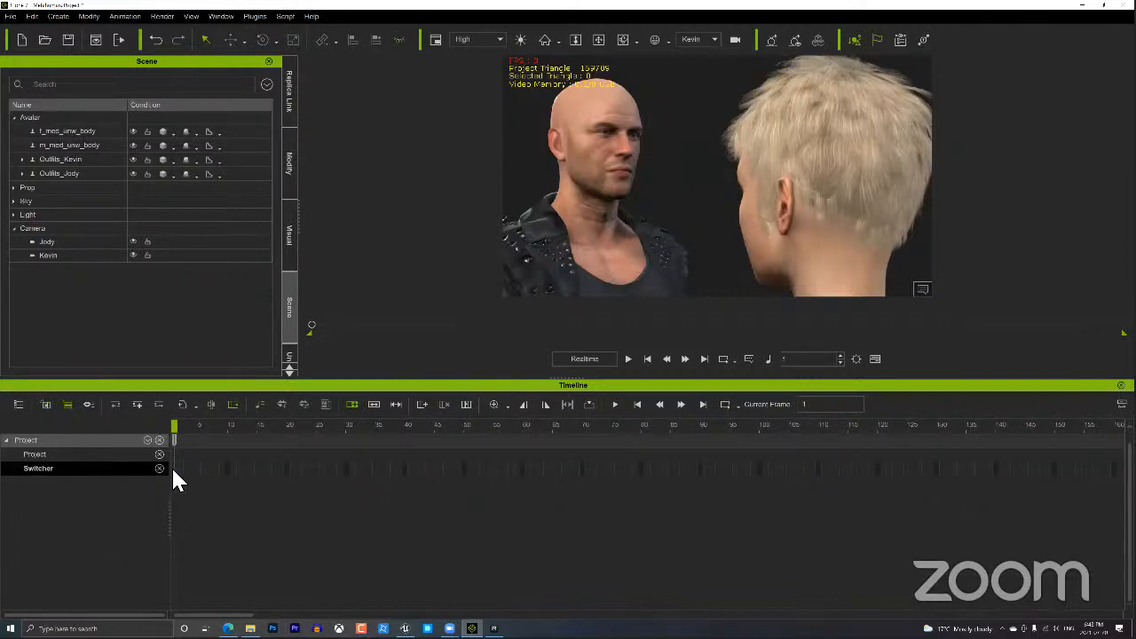
{"action": "right_click", "coordinate": [174, 477]}
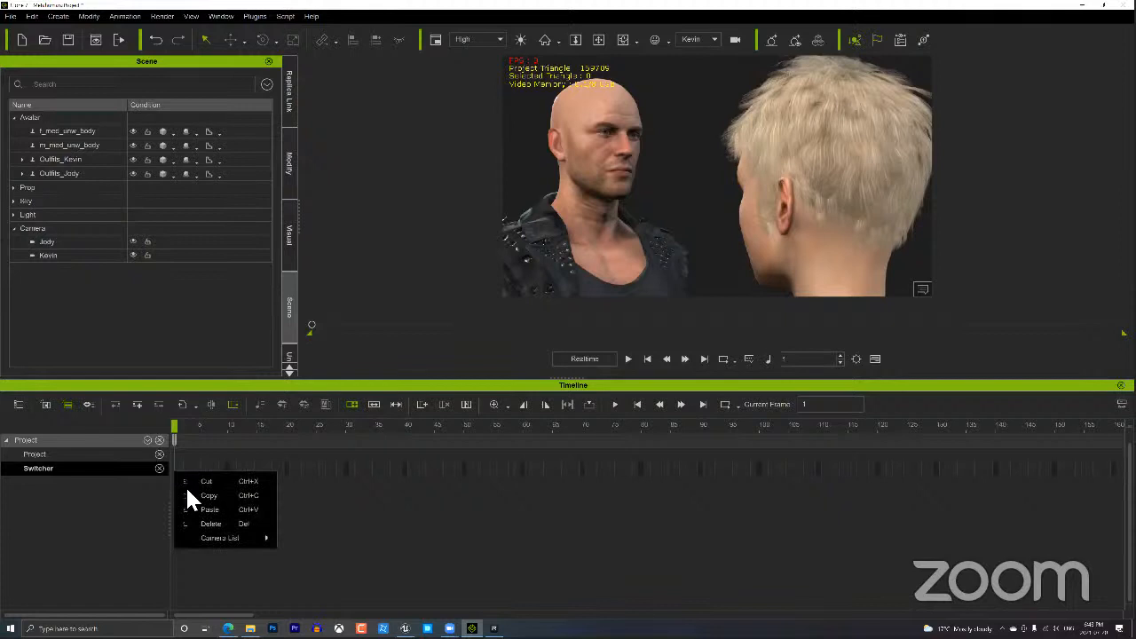
{"action": "mouse_move", "coordinate": [251, 538]}
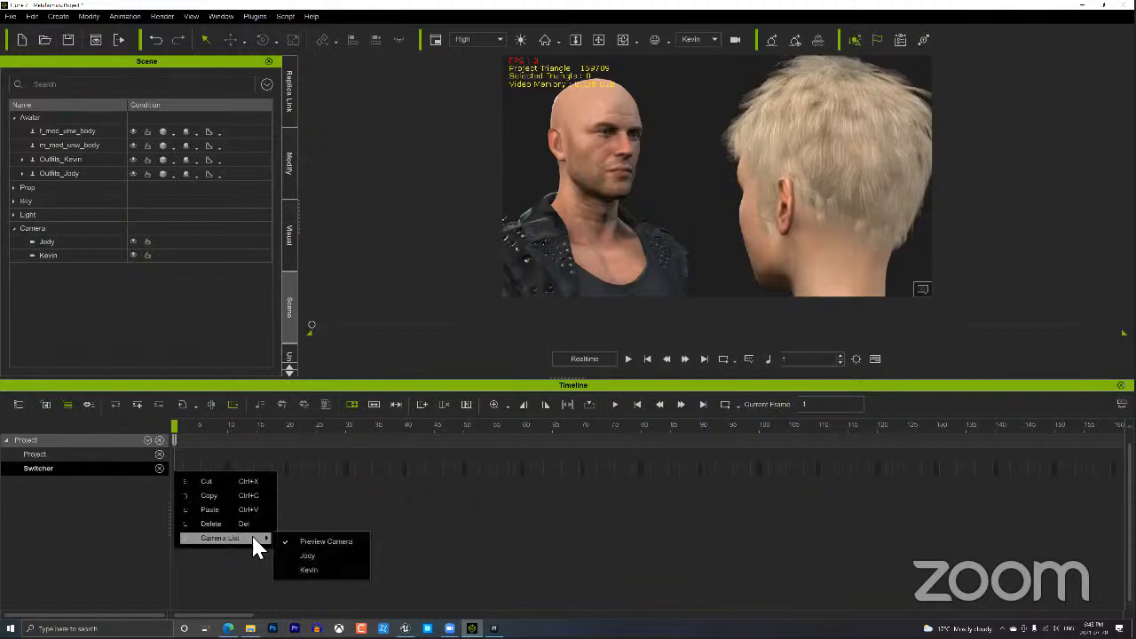
{"action": "left_click", "coordinate": [330, 556]}
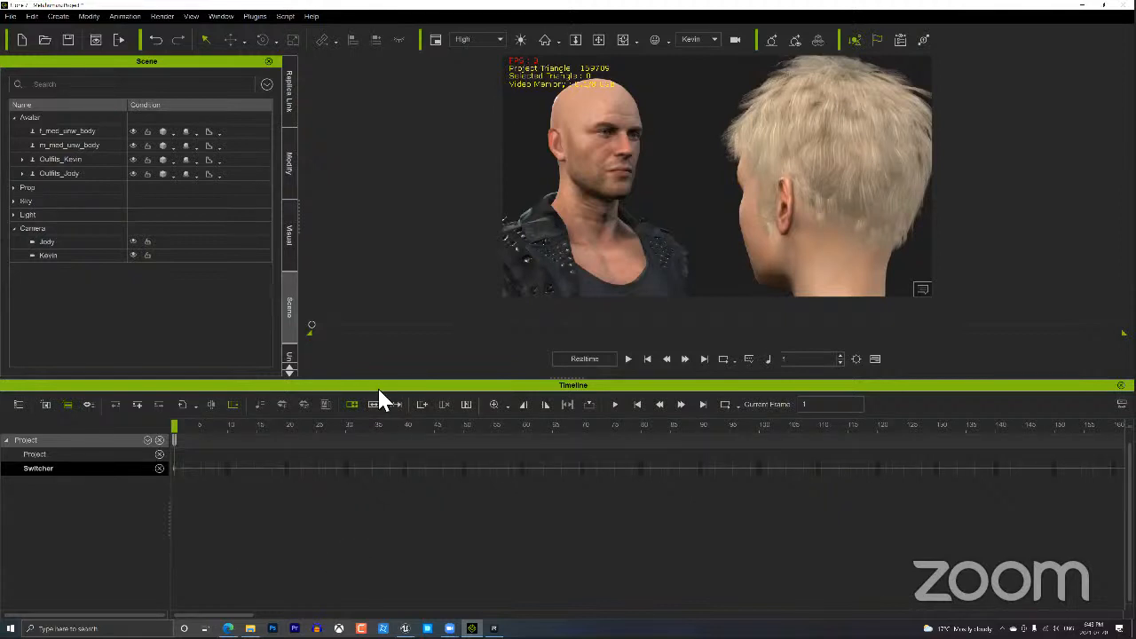
{"action": "left_click", "coordinate": [629, 358]}
{"action": "left_click", "coordinate": [685, 67]}
{"action": "left_click", "coordinate": [750, 358]}
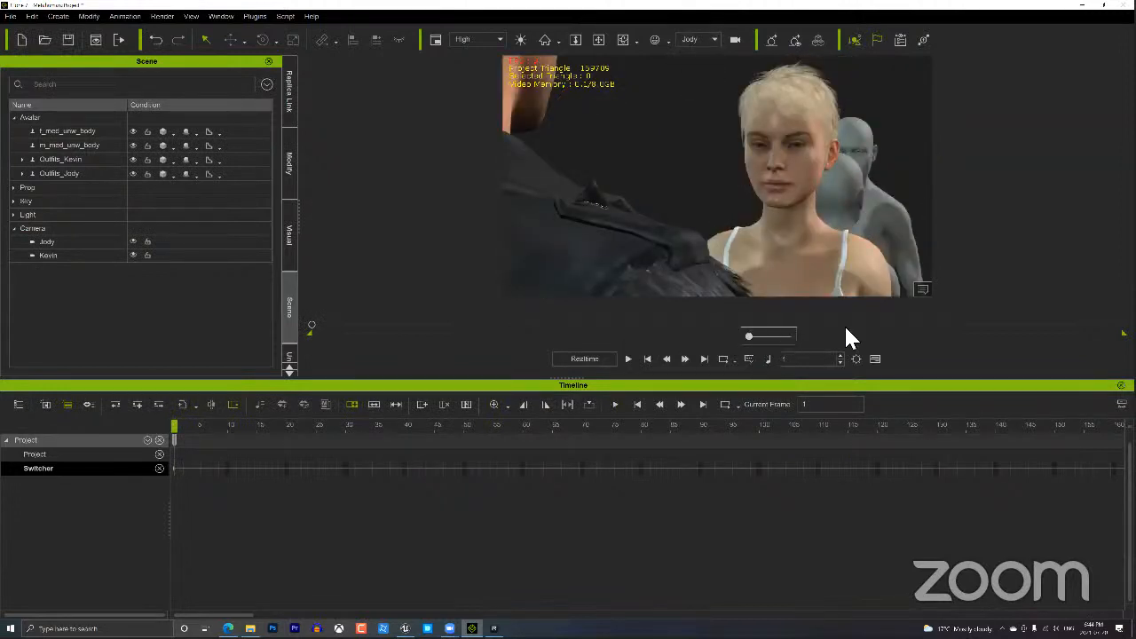
{"action": "left_click", "coordinate": [630, 359]}
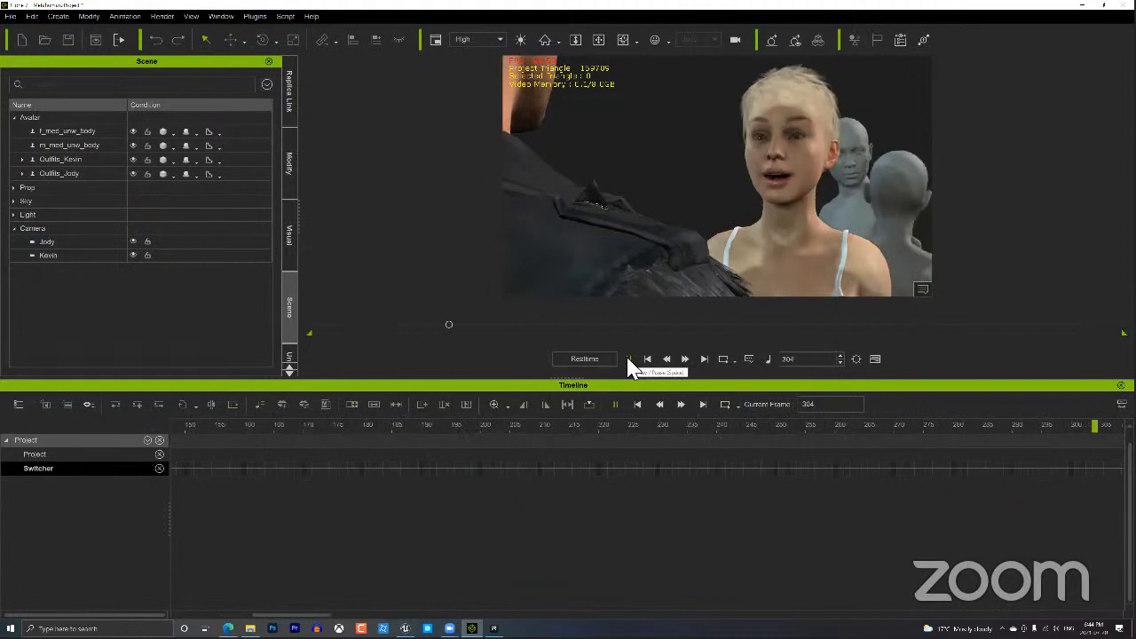
Add a Switcher cut to Kevin's camera at frame 469, then play on to frame 988.
{"action": "left_click", "coordinate": [629, 359]}
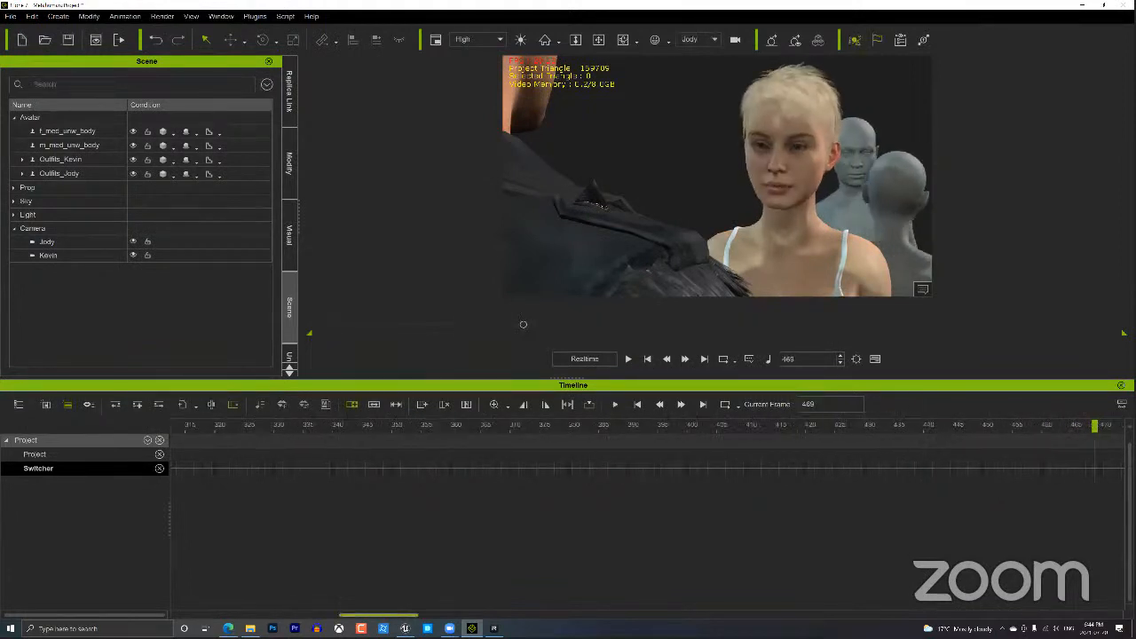
{"action": "left_click_drag", "start_coordinate": [387, 615], "coordinate": [442, 615]}
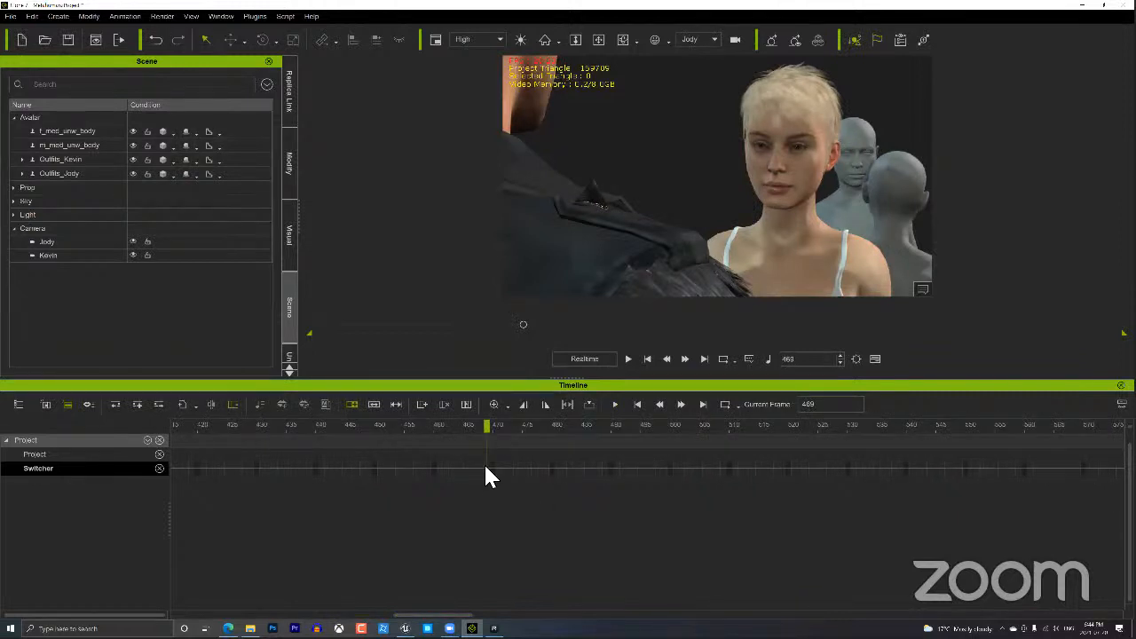
{"action": "right_click", "coordinate": [489, 467]}
{"action": "mouse_move", "coordinate": [535, 536]}
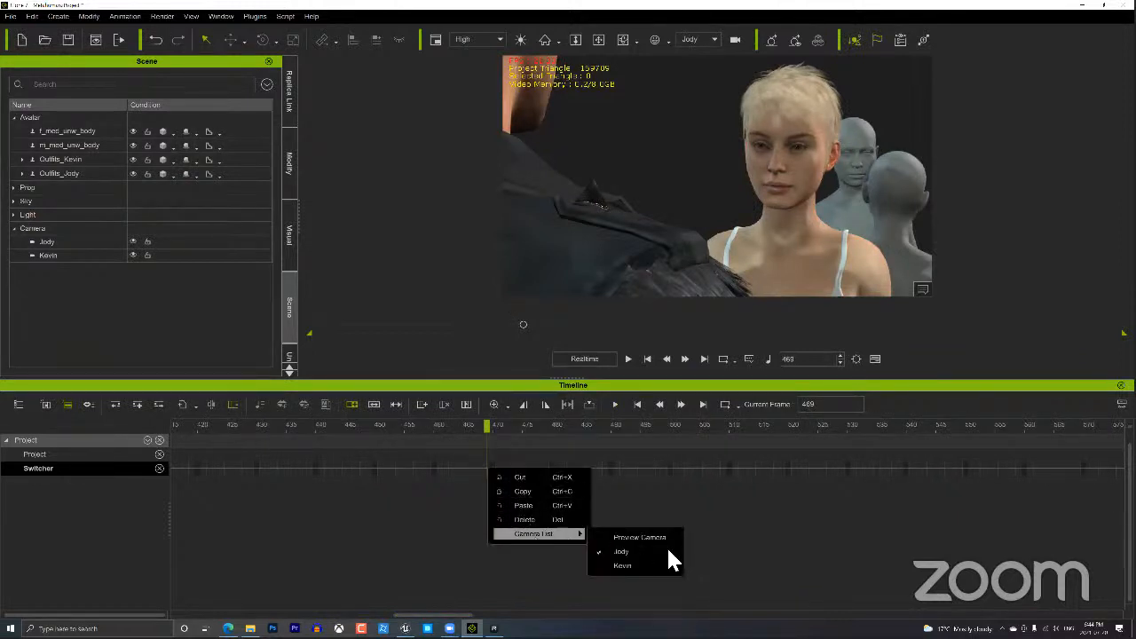
{"action": "left_click", "coordinate": [656, 560]}
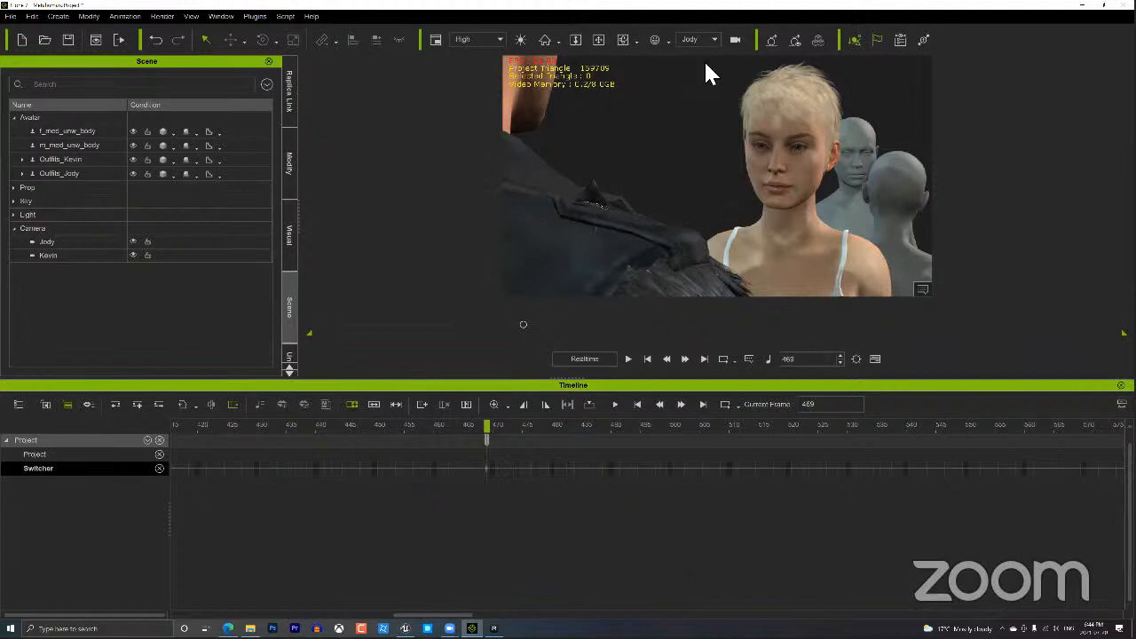
{"action": "left_click", "coordinate": [686, 75]}
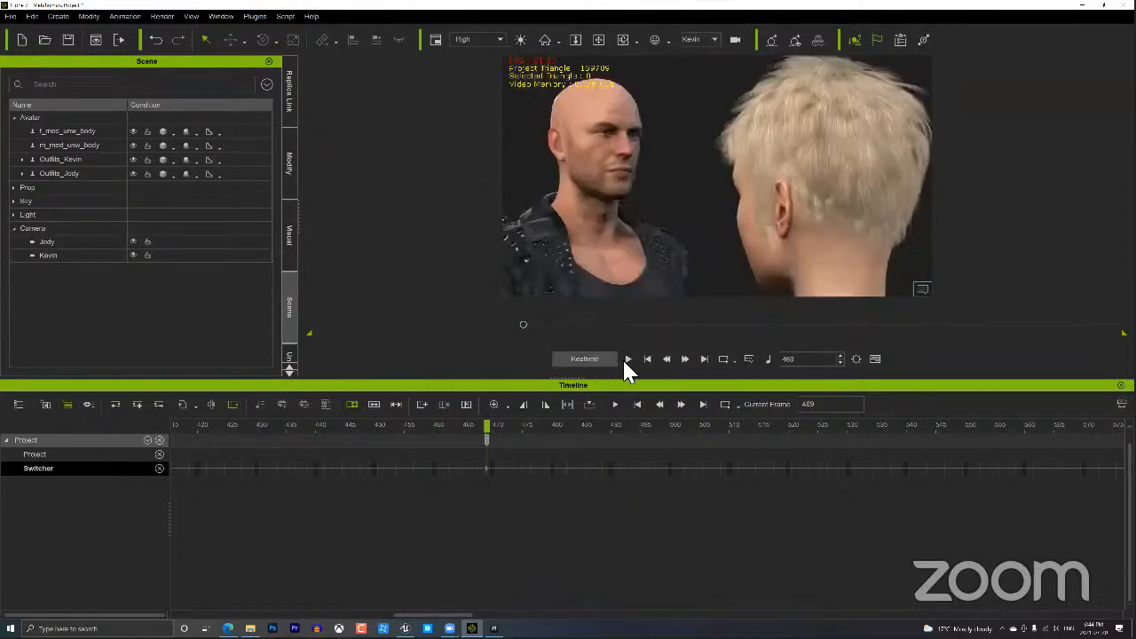
{"action": "left_click", "coordinate": [628, 358]}
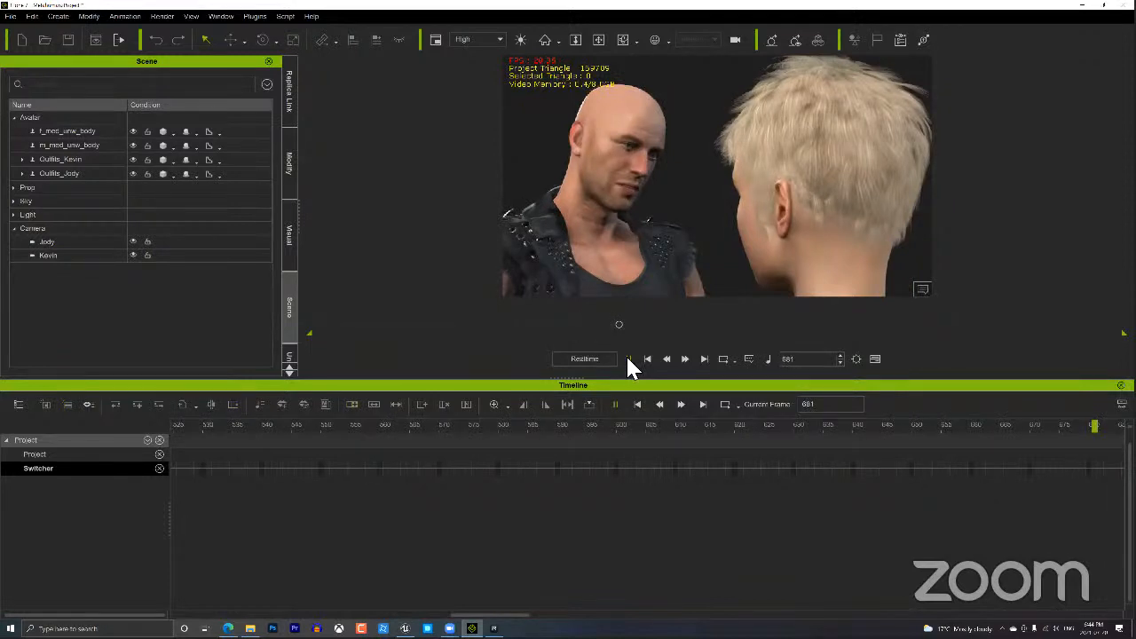
{"action": "left_click", "coordinate": [628, 359]}
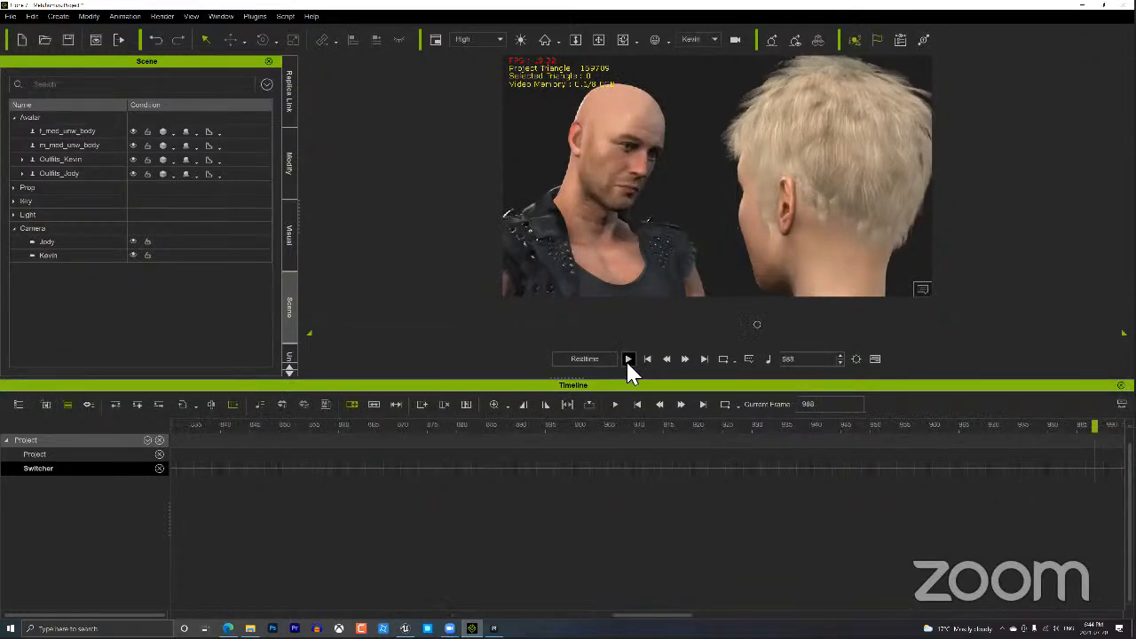
Add another Switcher camera cut at frame 988.
{"action": "right_click", "coordinate": [1092, 478]}
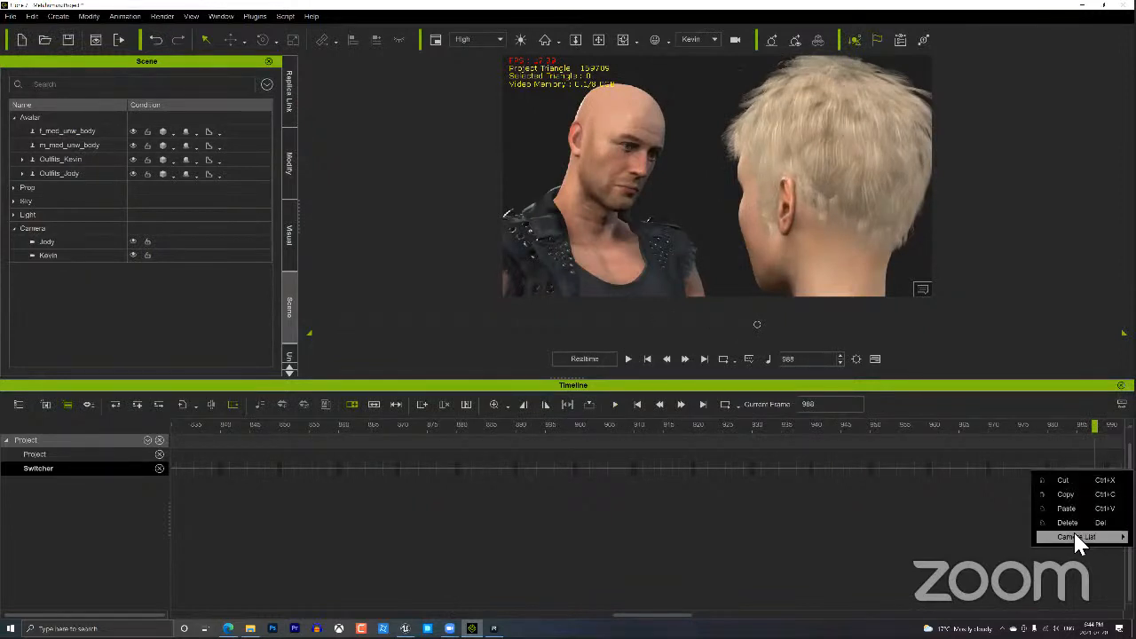
{"action": "mouse_move", "coordinate": [1073, 530]}
{"action": "left_click", "coordinate": [968, 569]}
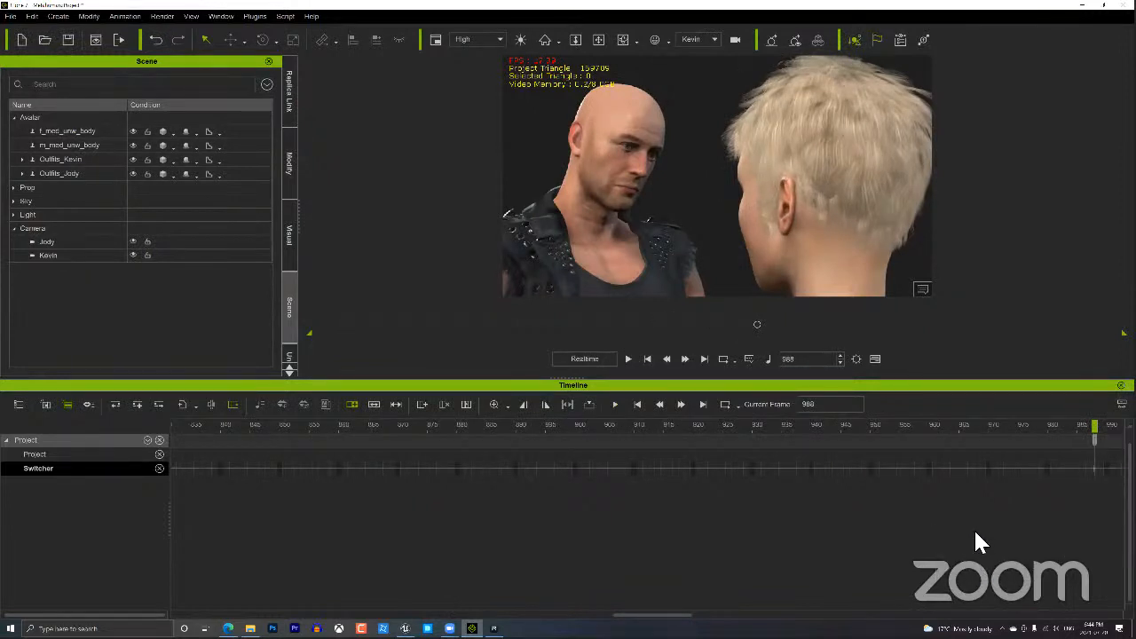
{"action": "left_click", "coordinate": [713, 39]}
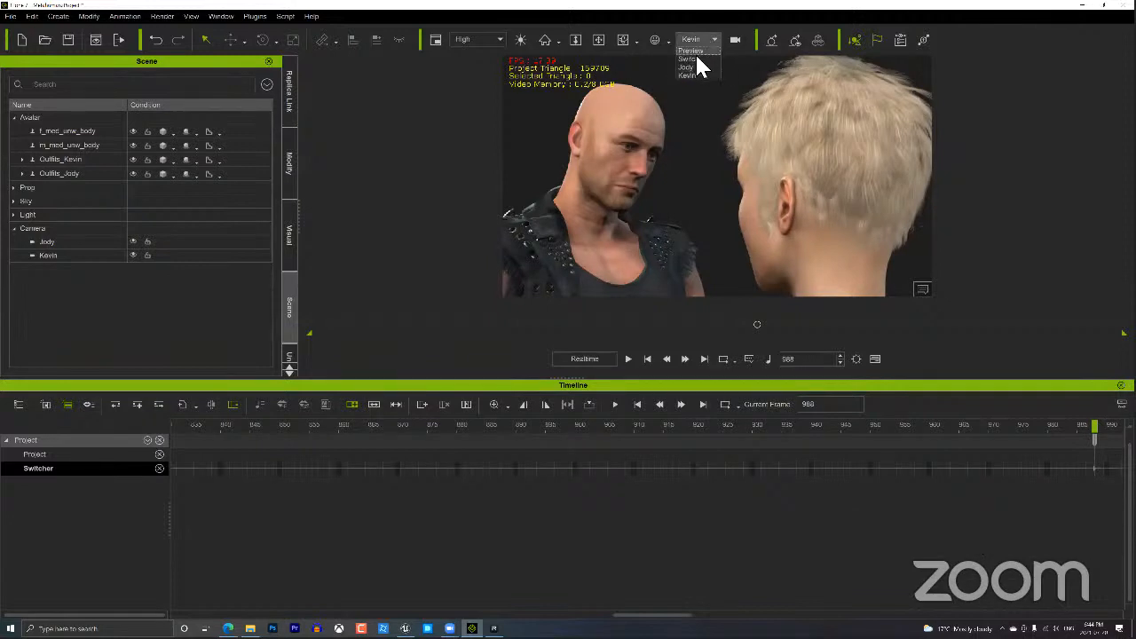
Switch the viewport to the Switch camera, jump to frame 1, enlarge the viewport and play.
{"action": "left_click", "coordinate": [697, 59]}
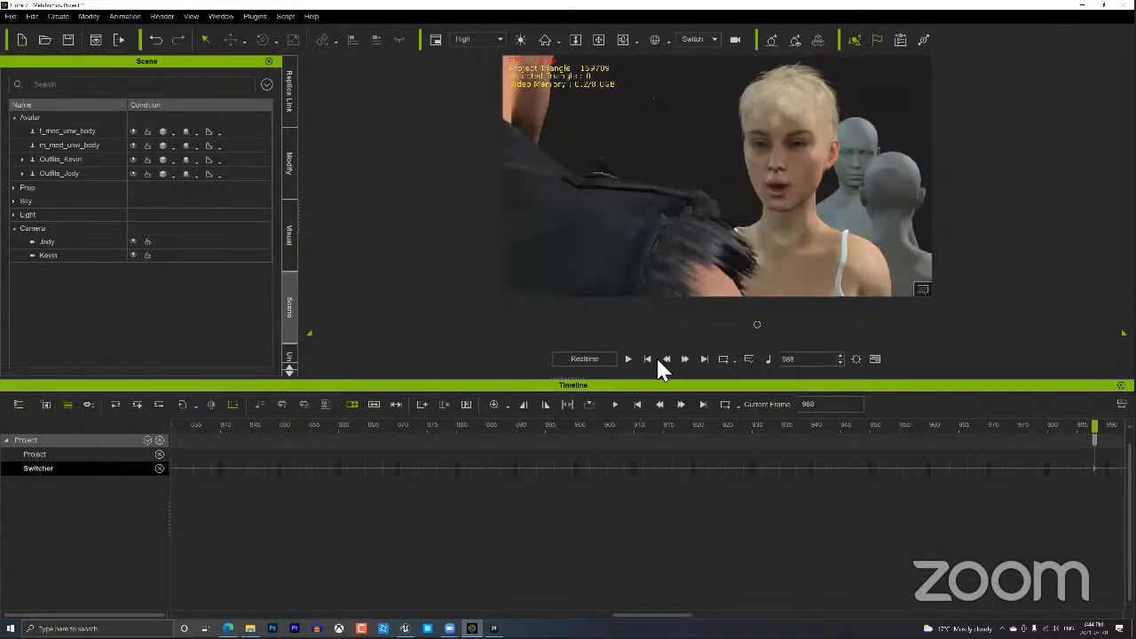
{"action": "left_click", "coordinate": [649, 359]}
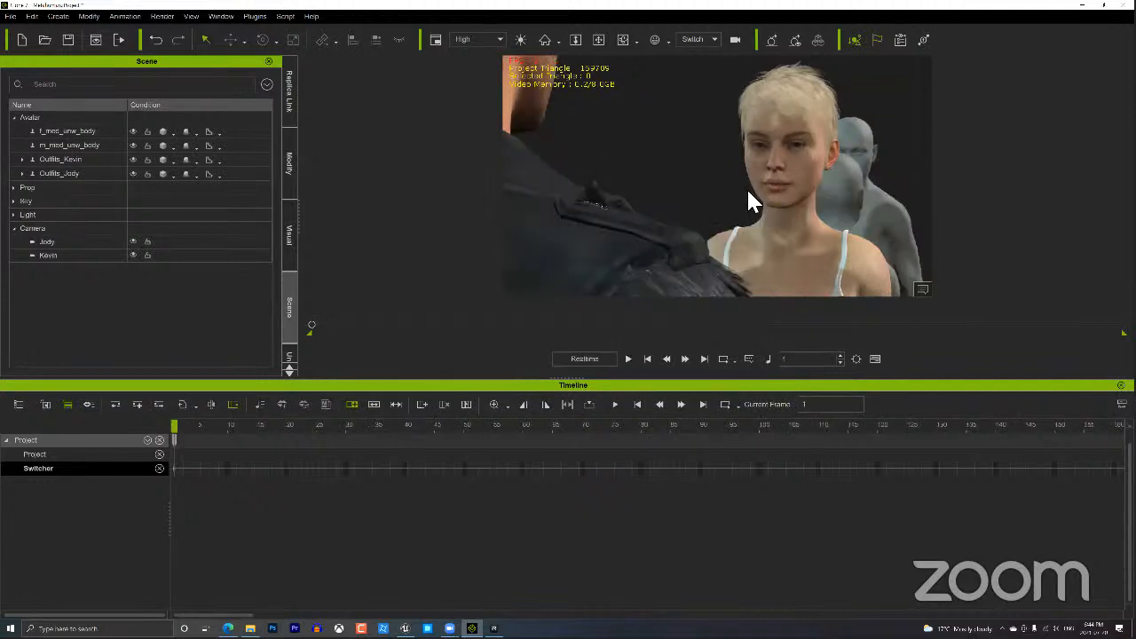
{"action": "double_click", "coordinate": [1076, 389]}
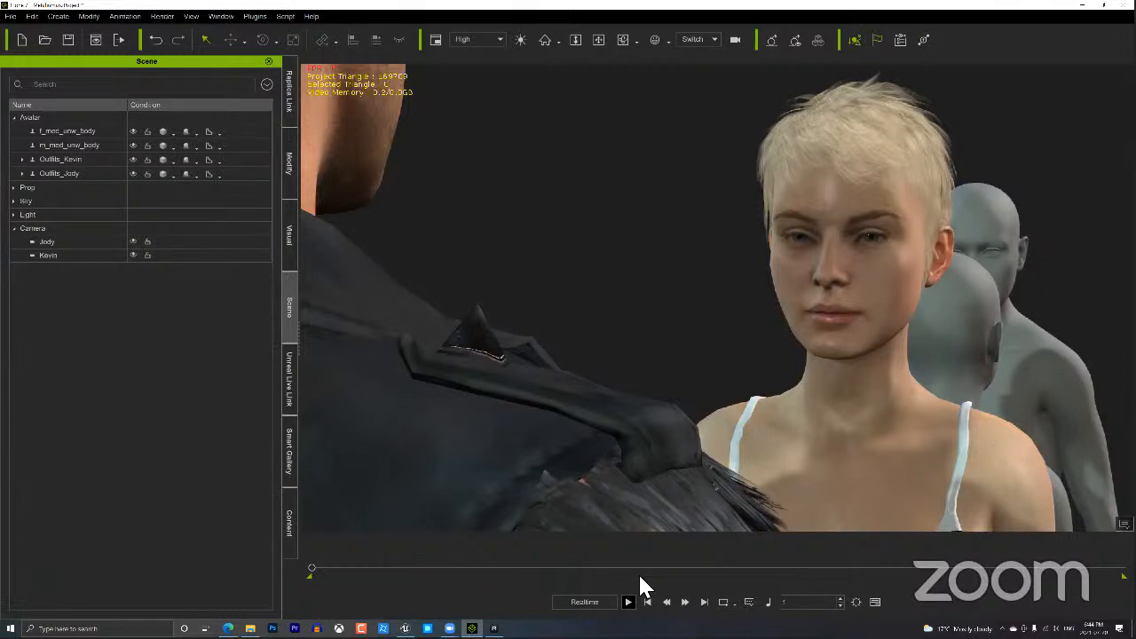
{"action": "key", "text": "space"}
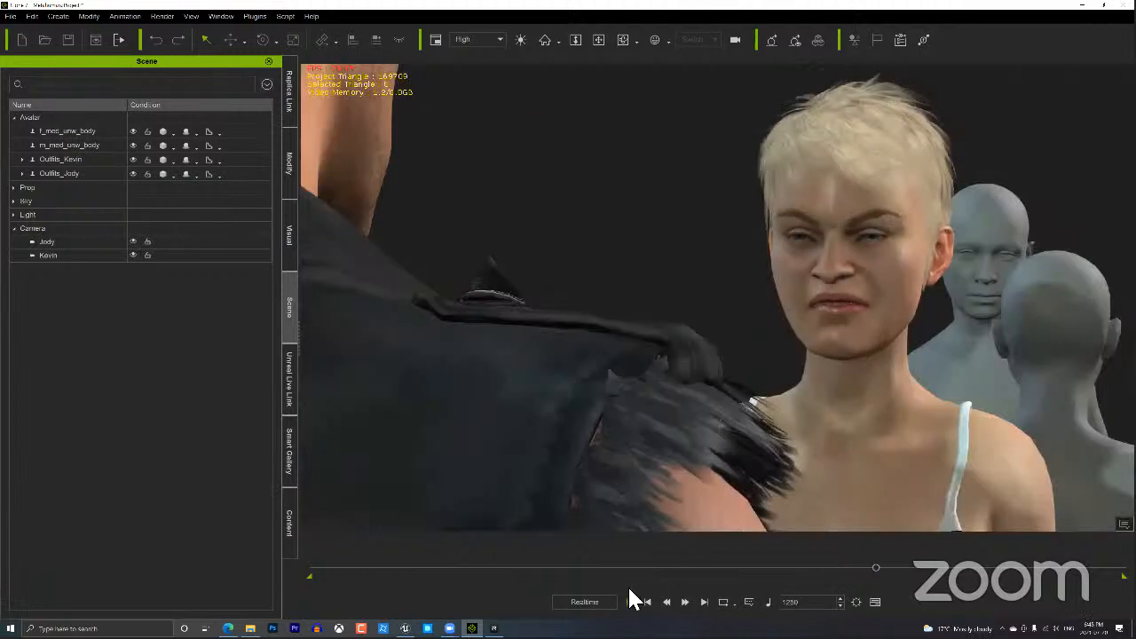
Resume playback from frame 1250 to about frame 1327 to review Jody's face.
{"action": "left_click", "coordinate": [629, 596]}
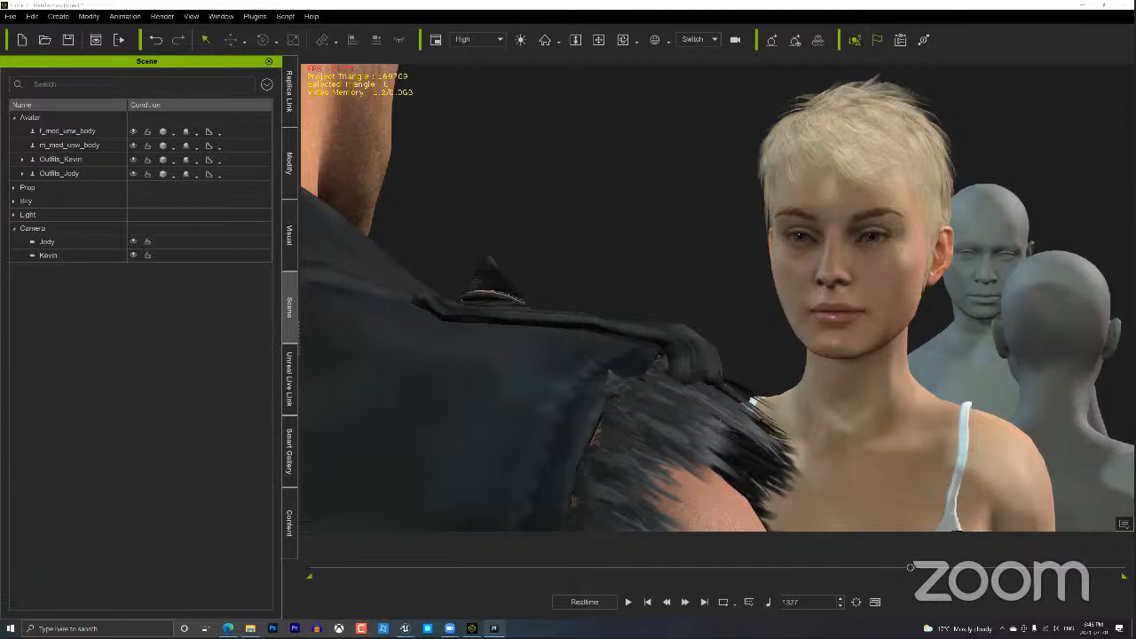
Check the Replica Studios voice window, then return to iClone and select Jody in the viewport.
{"action": "left_click", "coordinate": [494, 629]}
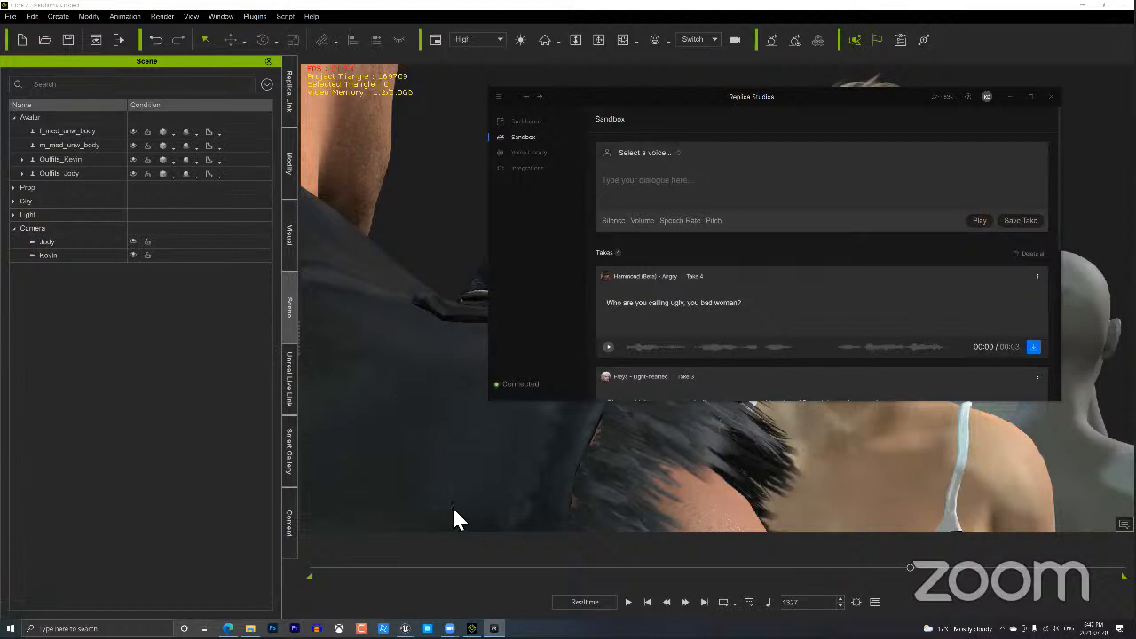
{"action": "left_click", "coordinate": [472, 629]}
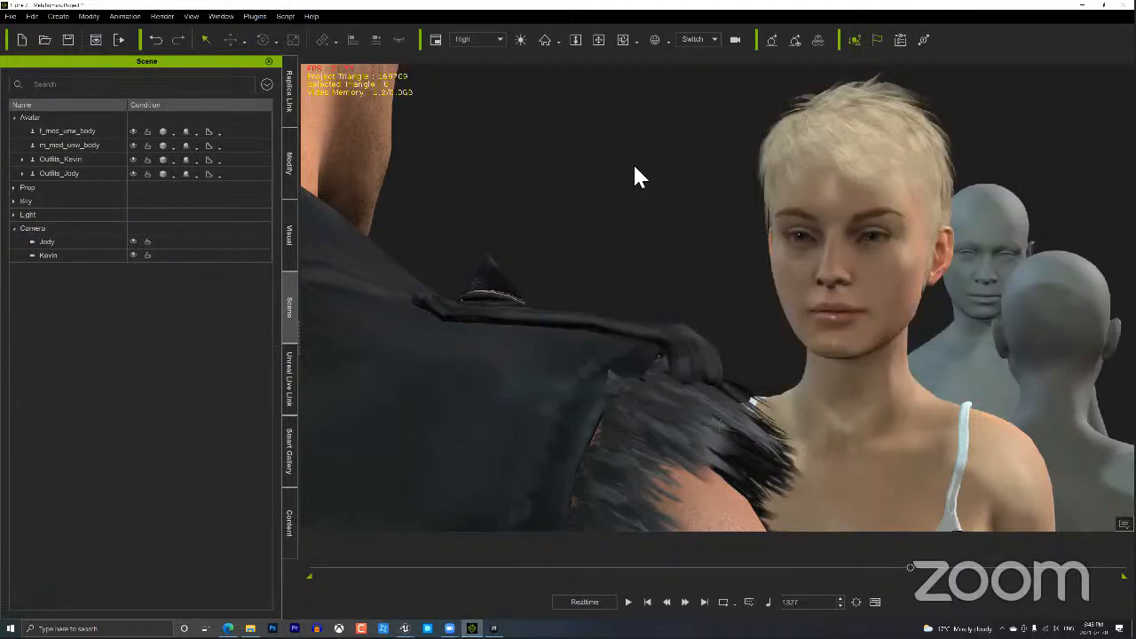
{"action": "left_click", "coordinate": [817, 244]}
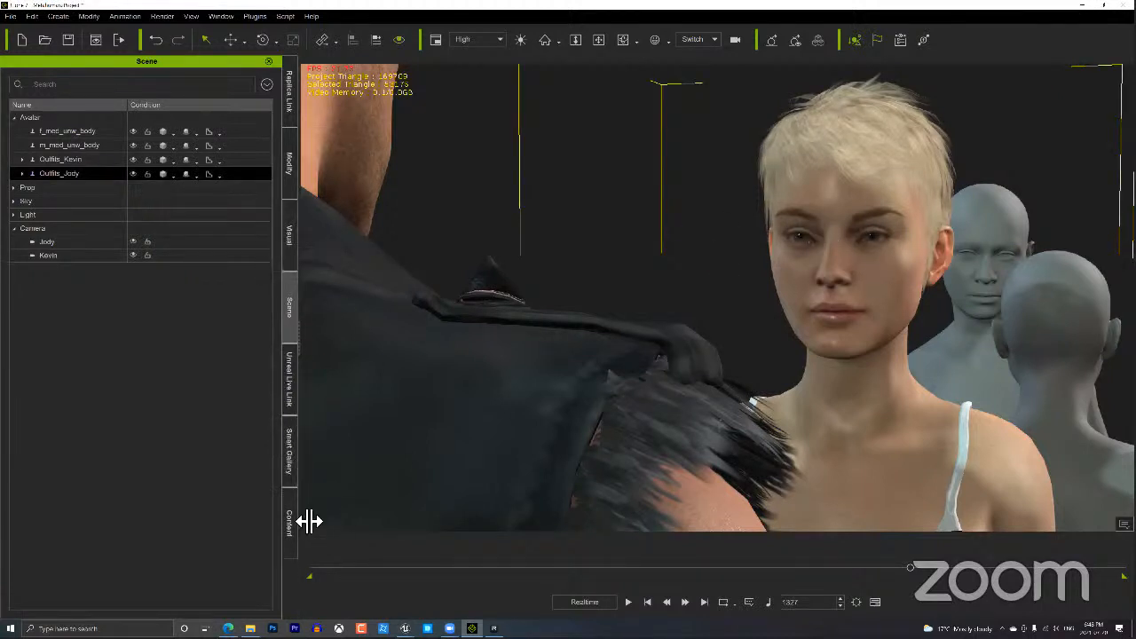
Under Modify > Motion, close Motion Puppet and open Face Puppet for Jody.
{"action": "left_click", "coordinate": [290, 165]}
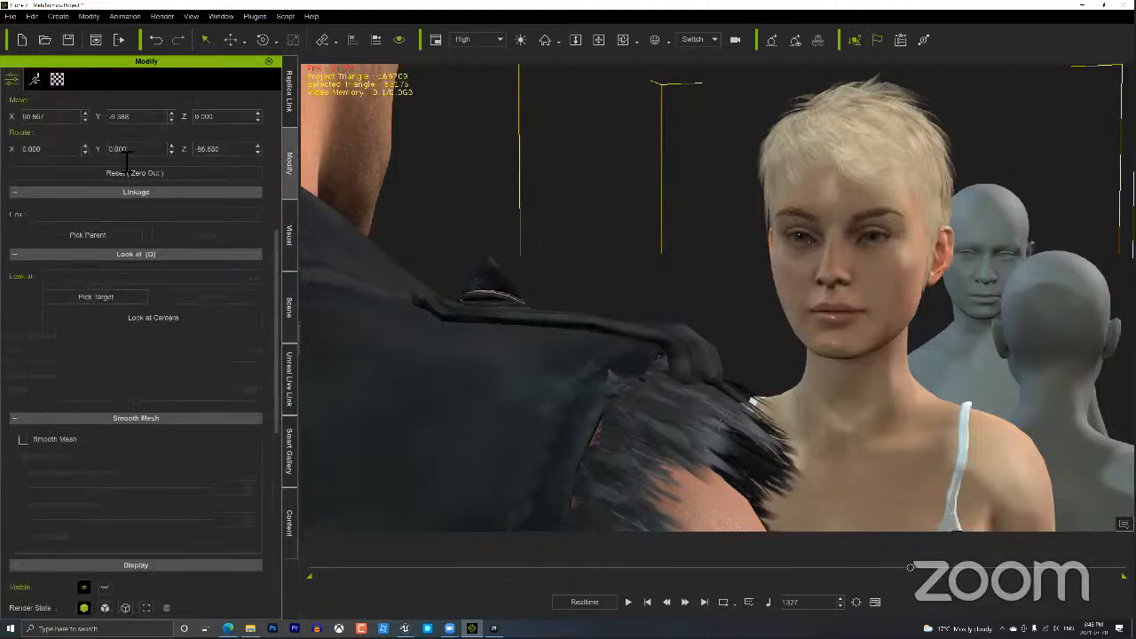
{"action": "left_click", "coordinate": [36, 79]}
{"action": "left_click", "coordinate": [111, 141]}
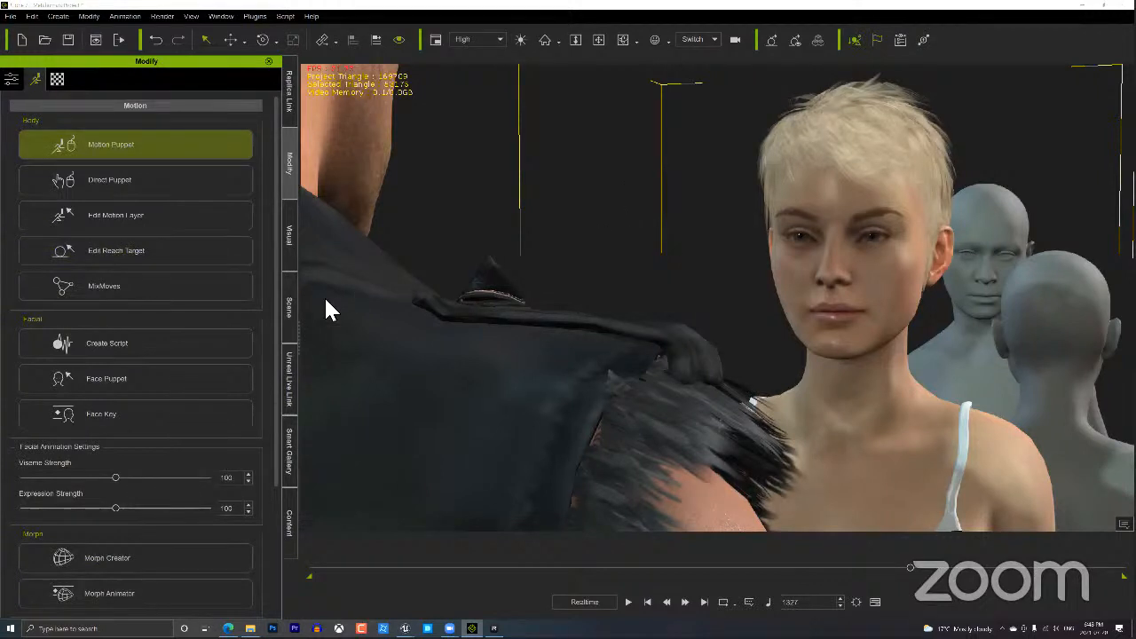
{"action": "left_click", "coordinate": [355, 206]}
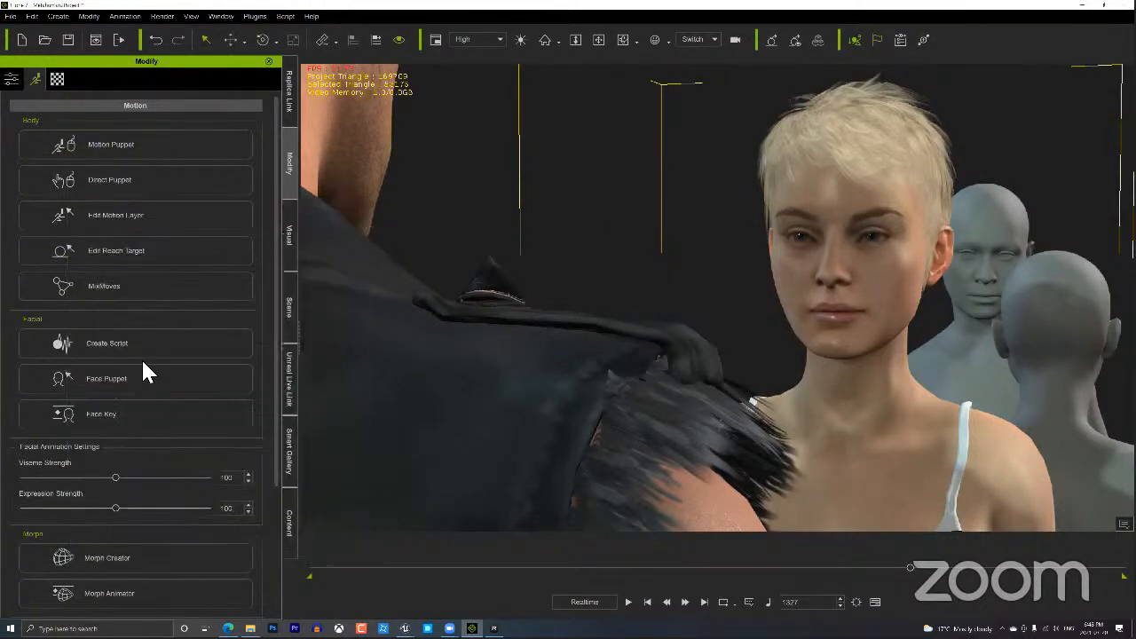
{"action": "left_click", "coordinate": [141, 378]}
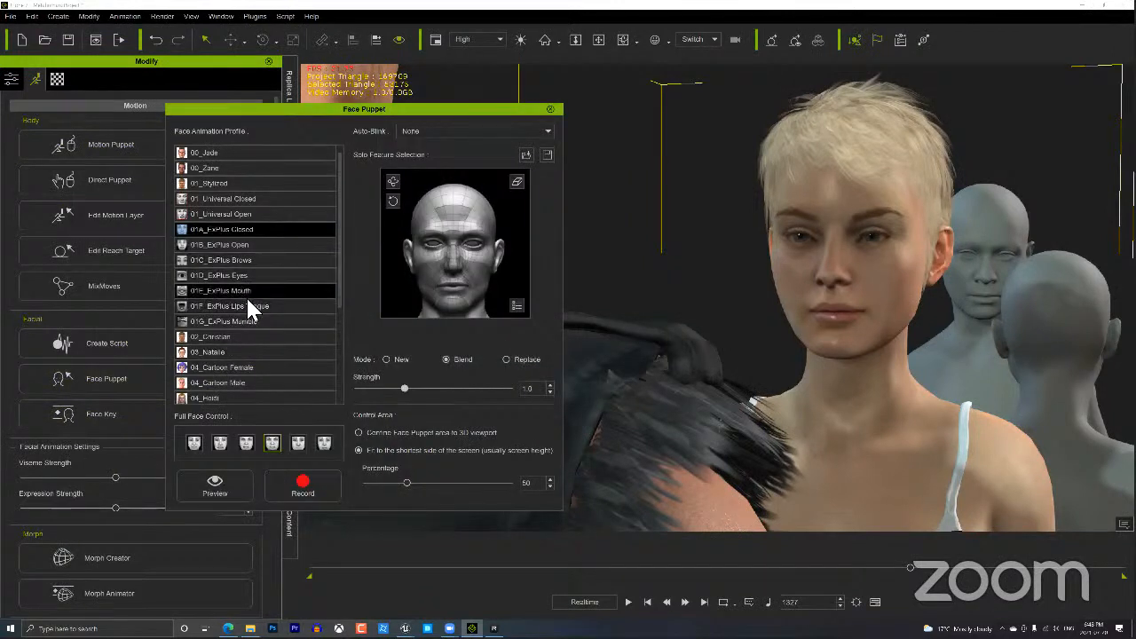
Choose the 01F_ExPlus Lips Tongue profile, preview it, and cycle through the Full Face Control presets.
{"action": "left_click", "coordinate": [280, 304]}
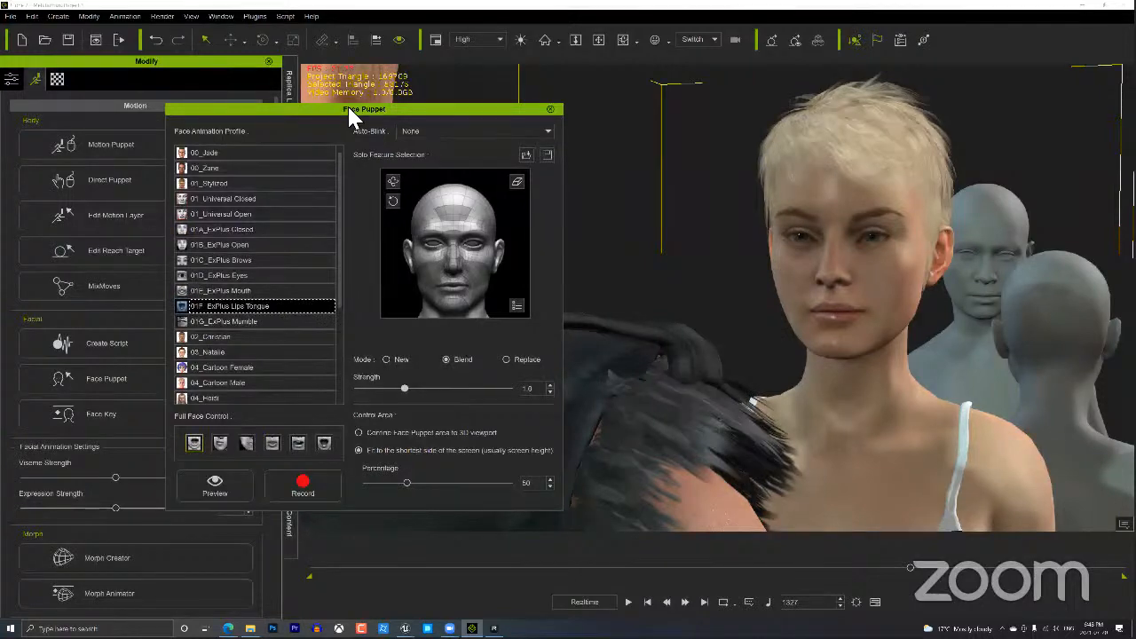
{"action": "left_click_drag", "start_coordinate": [347, 106], "coordinate": [409, 106]}
{"action": "left_click", "coordinate": [347, 475]}
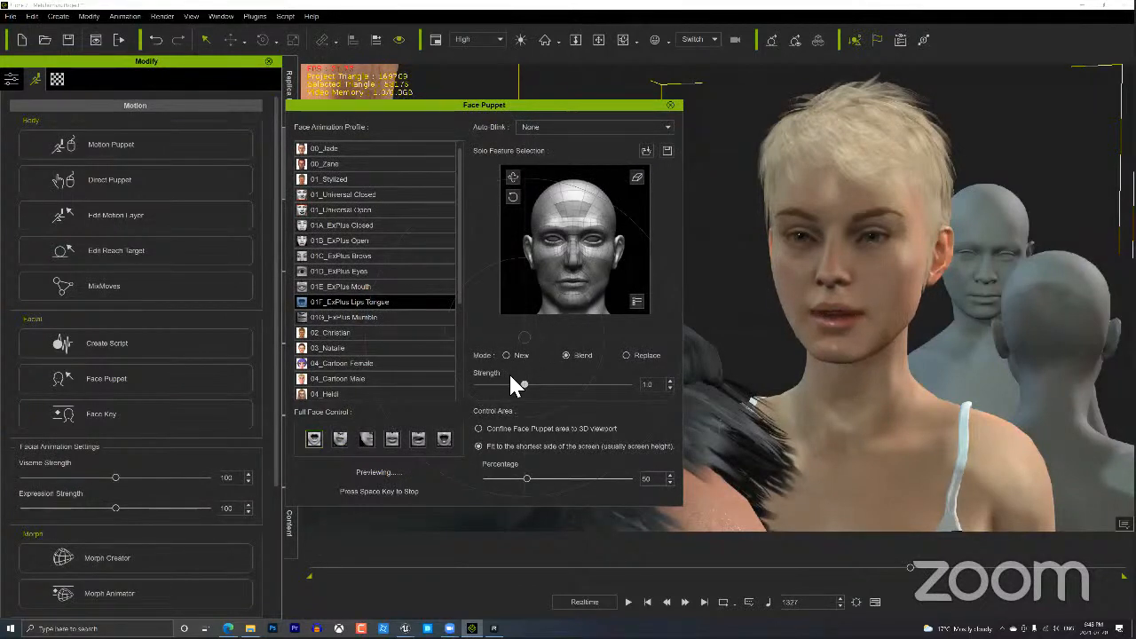
{"action": "key", "text": "Right"}
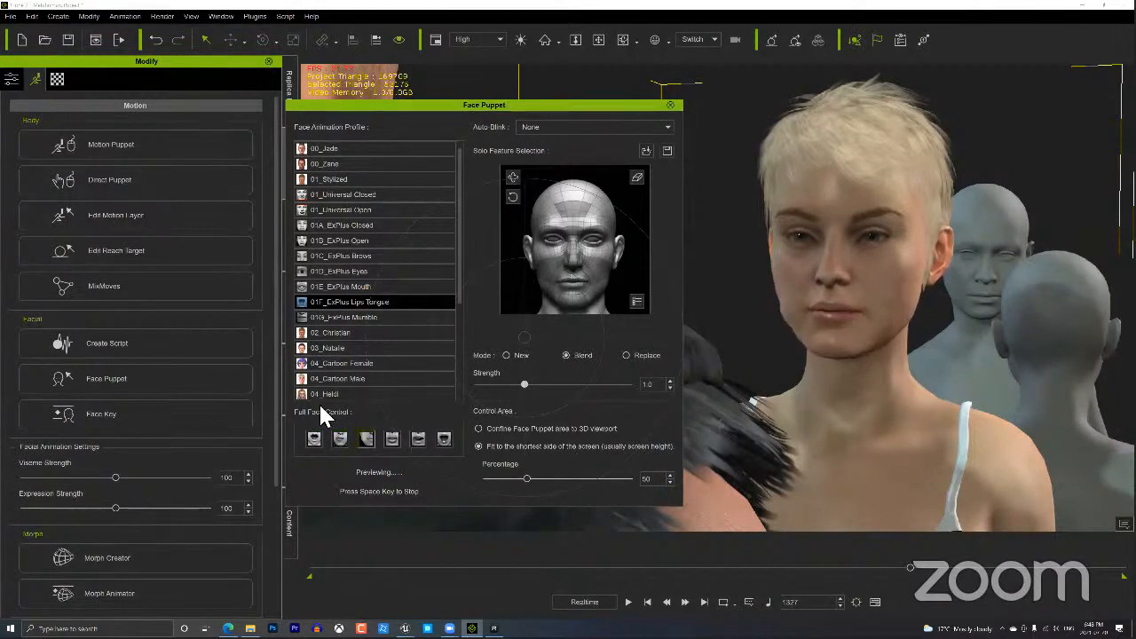
{"action": "key", "text": "Right"}
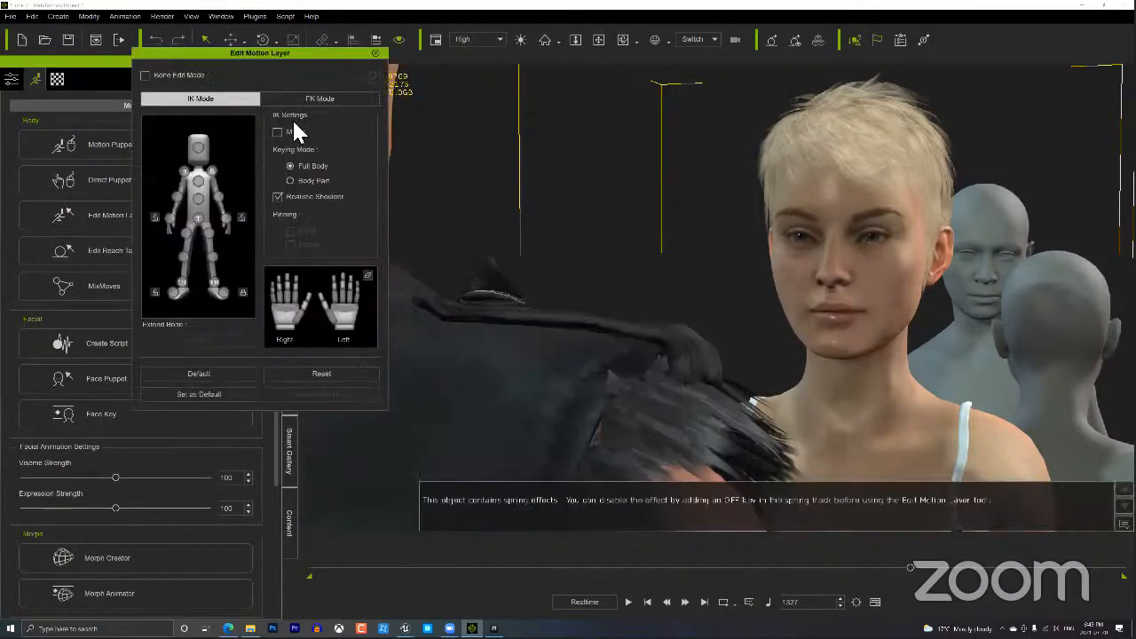
Close the Edit Motion Layer editor and play the scene briefly from the first frame.
{"action": "left_click", "coordinate": [376, 55]}
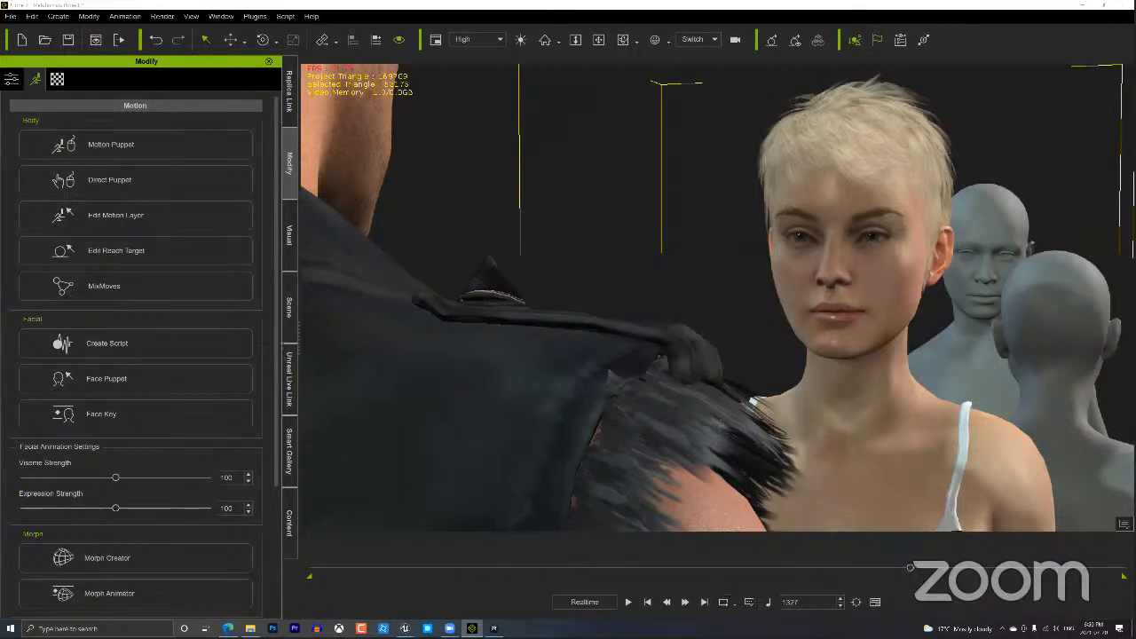
{"action": "left_click", "coordinate": [648, 602]}
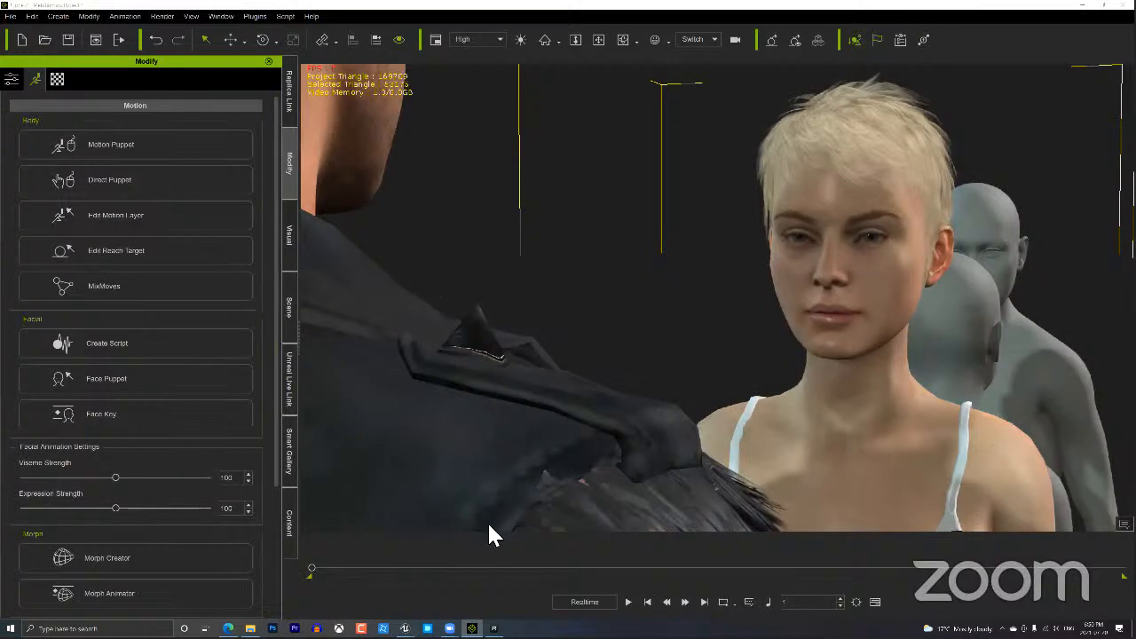
{"action": "left_click", "coordinate": [629, 602]}
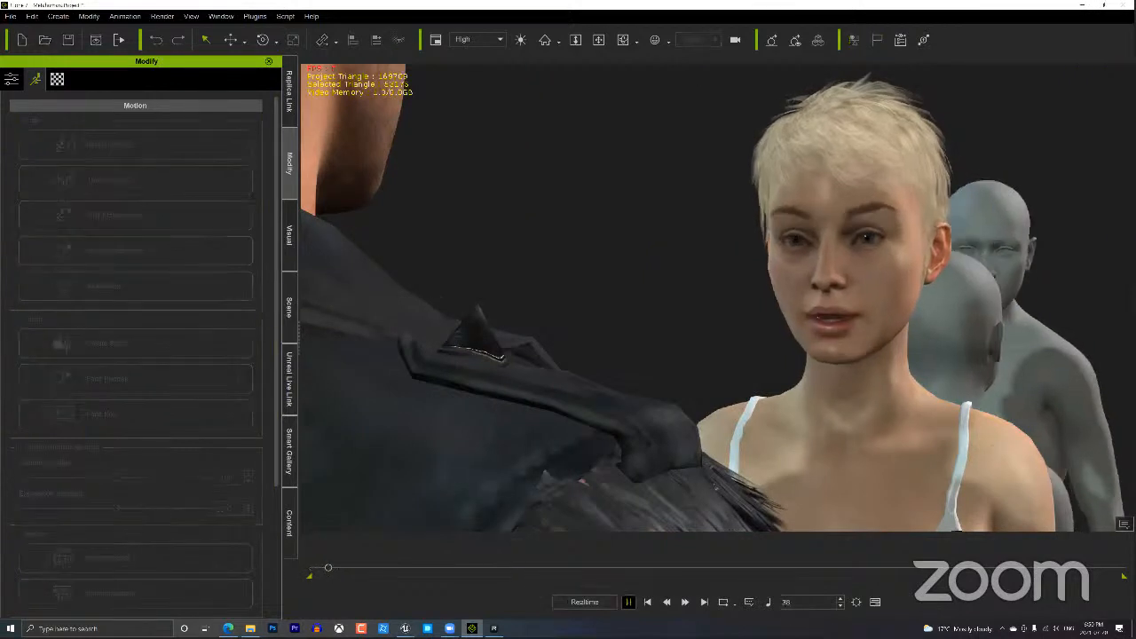
{"action": "left_click", "coordinate": [628, 602]}
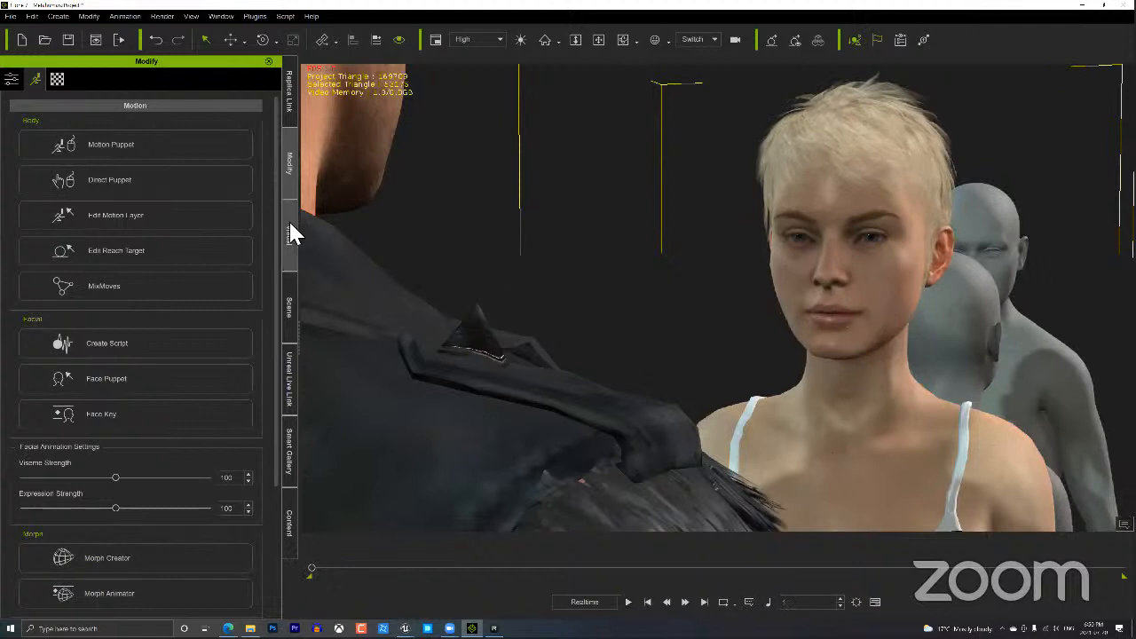
In Face Key, raise Jody's cheek muscles upward into a slight smile.
{"action": "left_click", "coordinate": [97, 180]}
{"action": "left_click", "coordinate": [155, 417]}
{"action": "left_click", "coordinate": [118, 372]}
{"action": "left_click", "coordinate": [114, 411]}
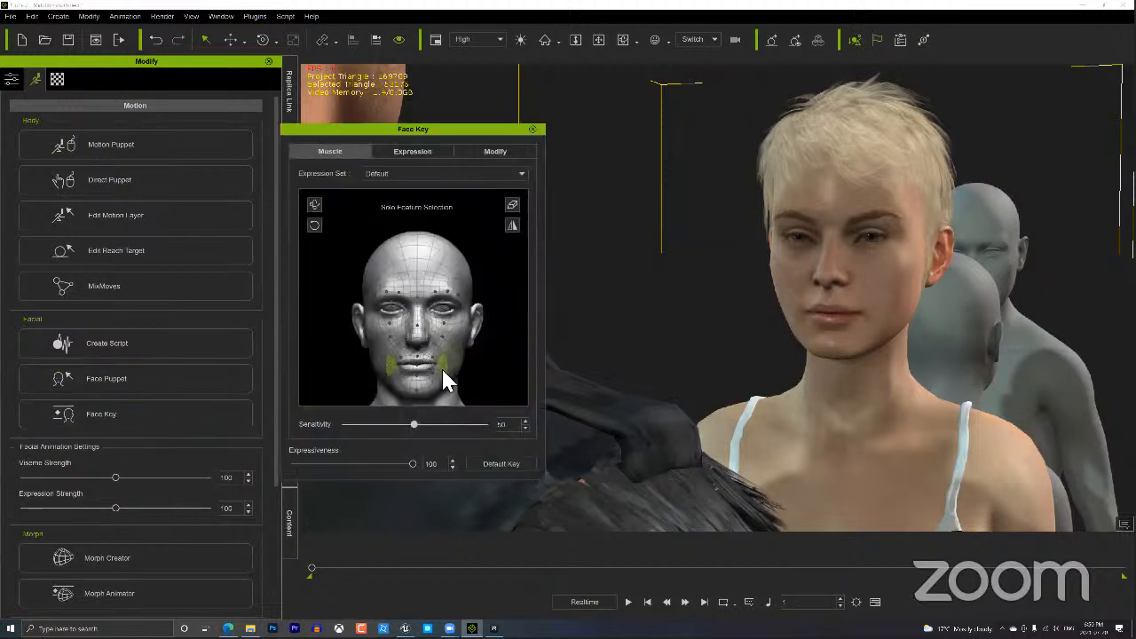
{"action": "left_click_drag", "start_coordinate": [441, 366], "coordinate": [447, 236]}
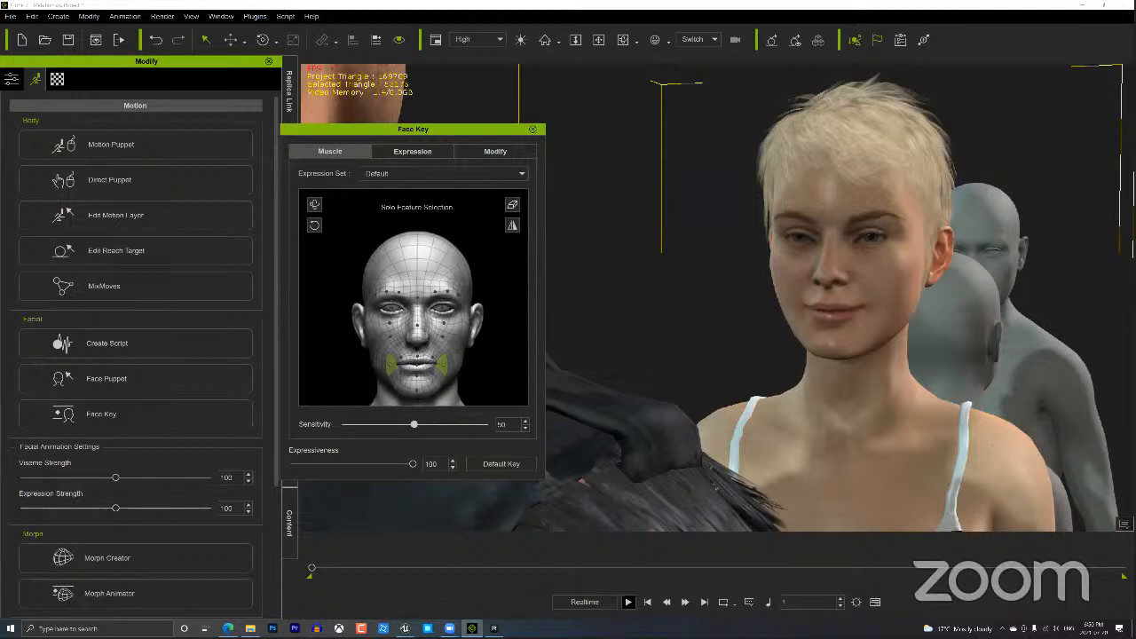
Play the scene twice to review Jody's smile, then close the Face Key panel.
{"action": "left_click", "coordinate": [628, 602]}
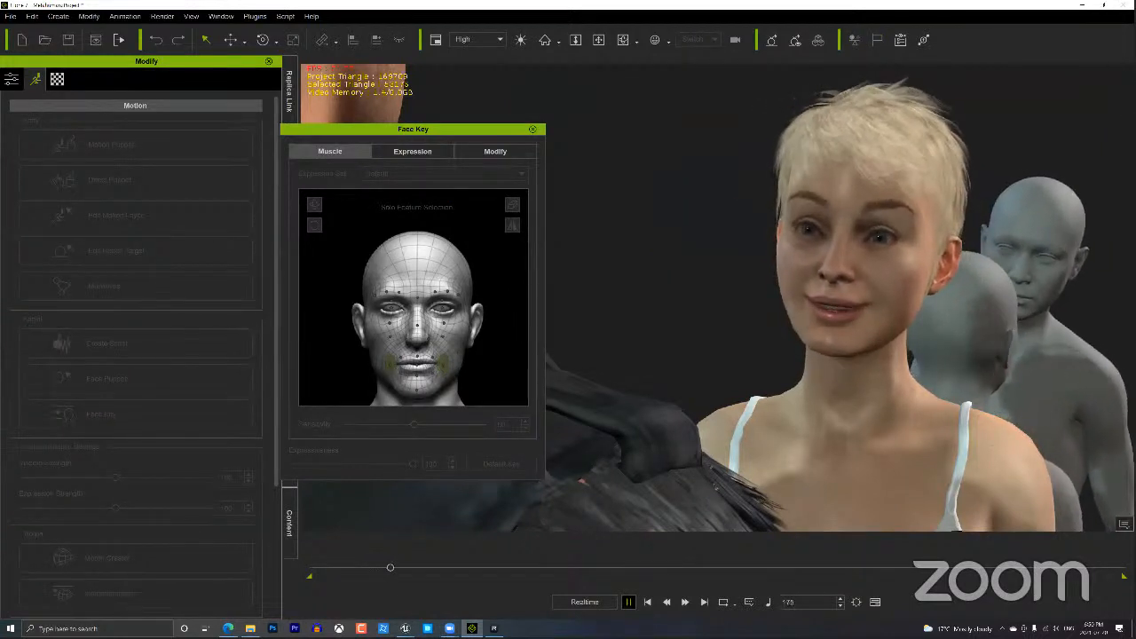
{"action": "key", "text": "space"}
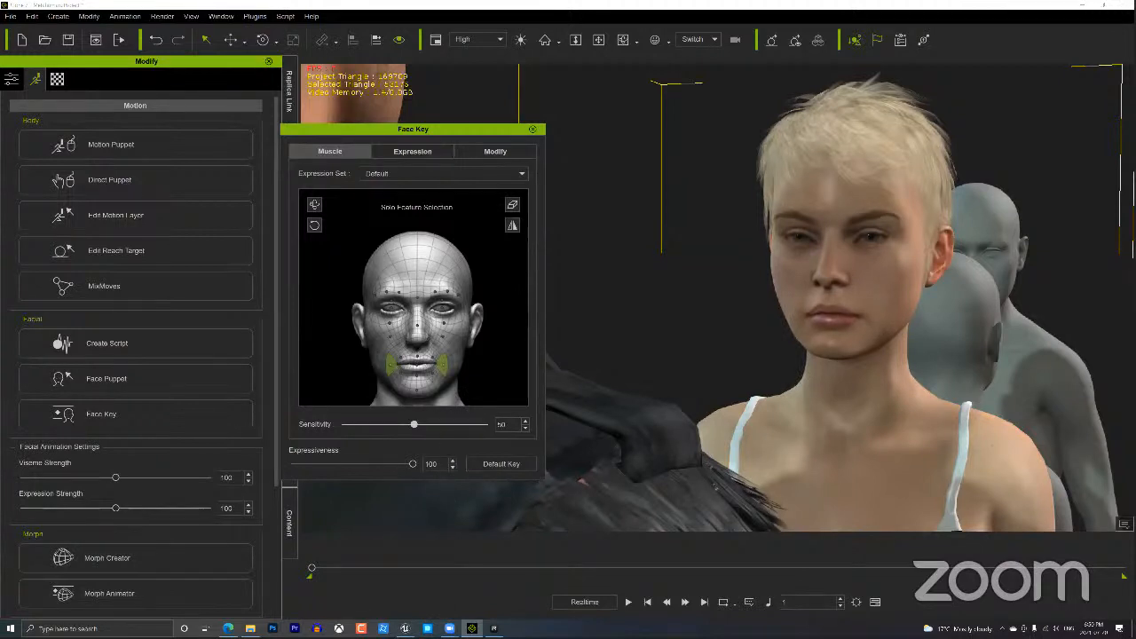
{"action": "key", "text": "space"}
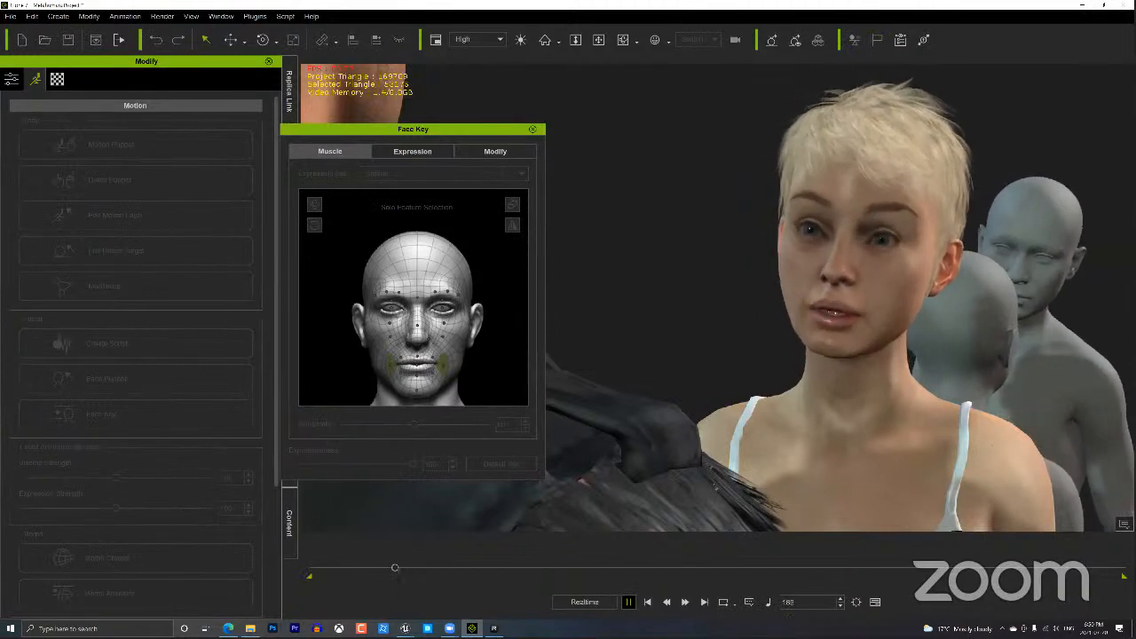
{"action": "key", "text": "space"}
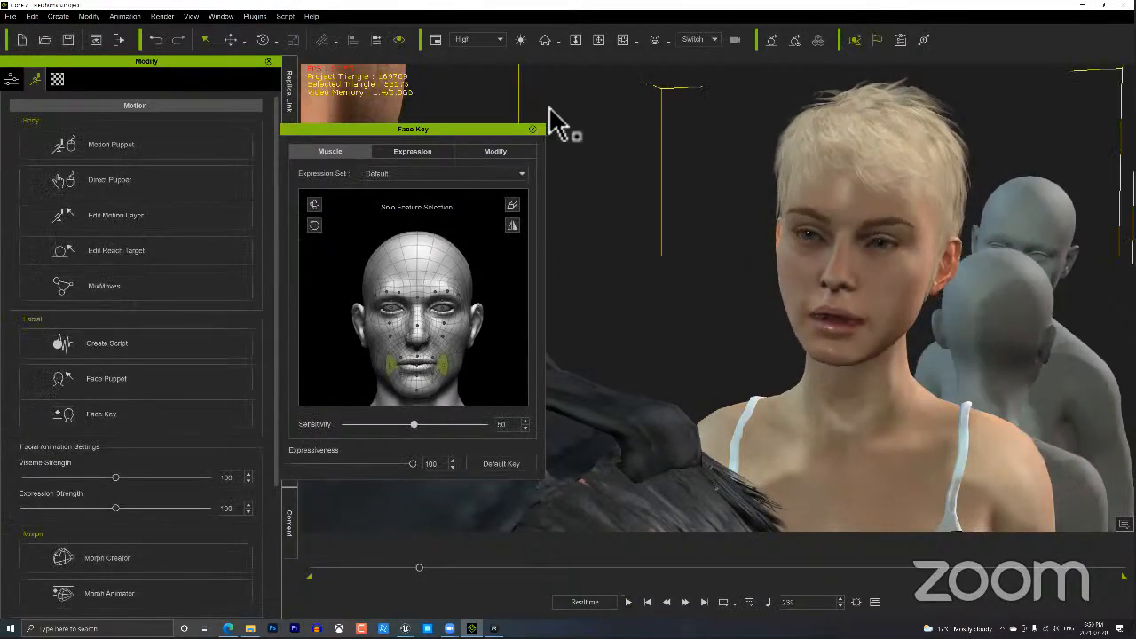
{"action": "left_click", "coordinate": [534, 130]}
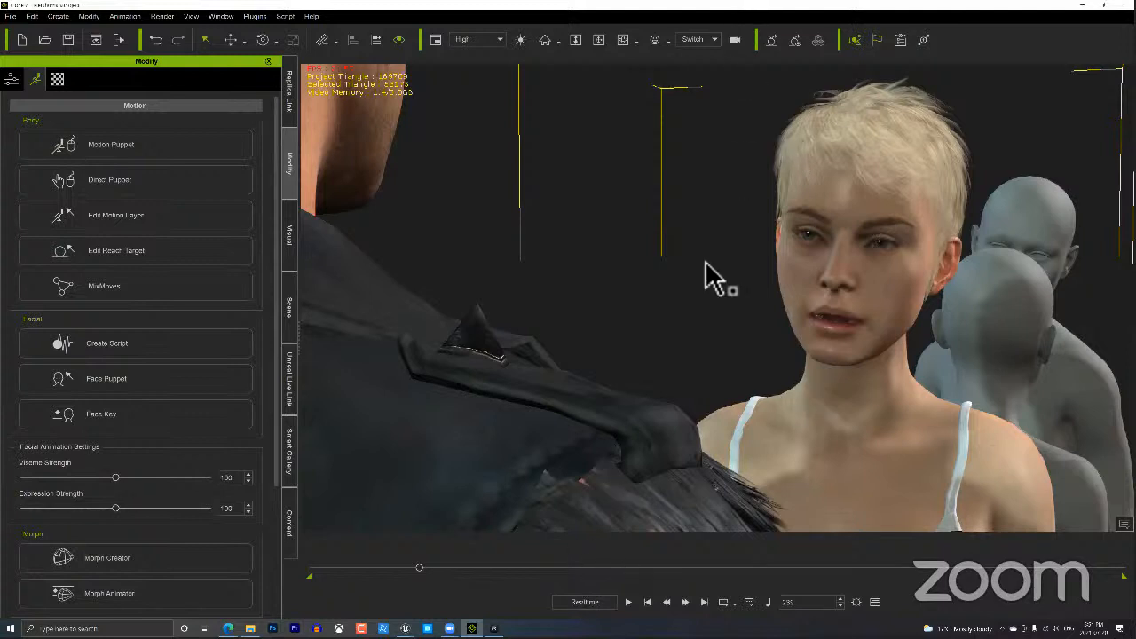
Show Jody's tracks on the timeline, hiding Expression and adding an expanded Viseme track.
{"action": "key", "text": "F3"}
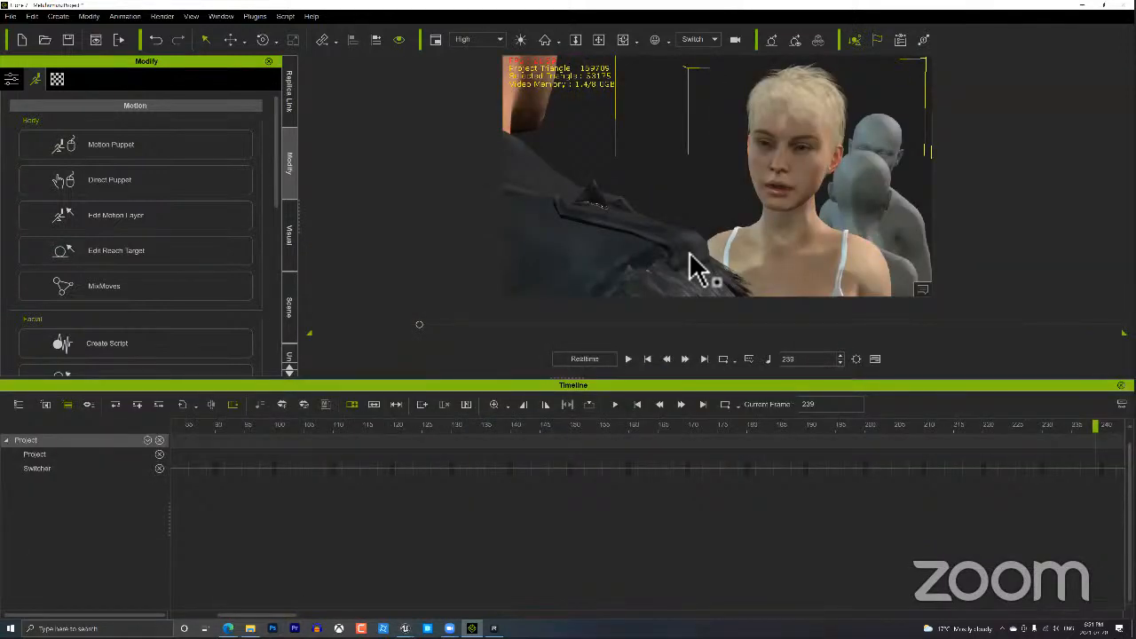
{"action": "left_click", "coordinate": [46, 404]}
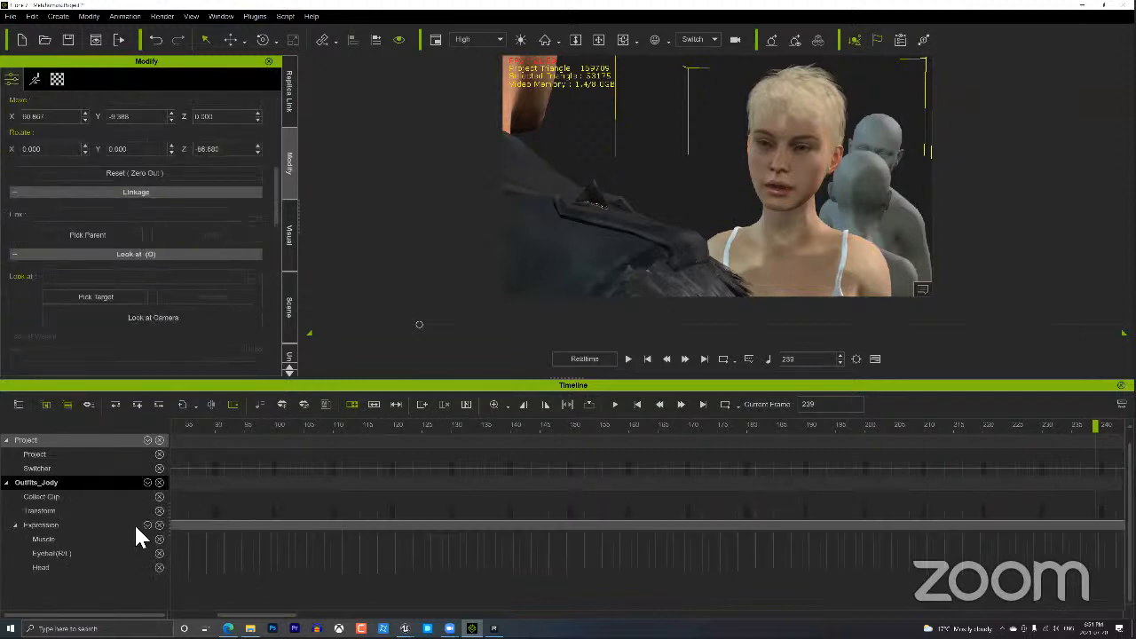
{"action": "left_click", "coordinate": [158, 524]}
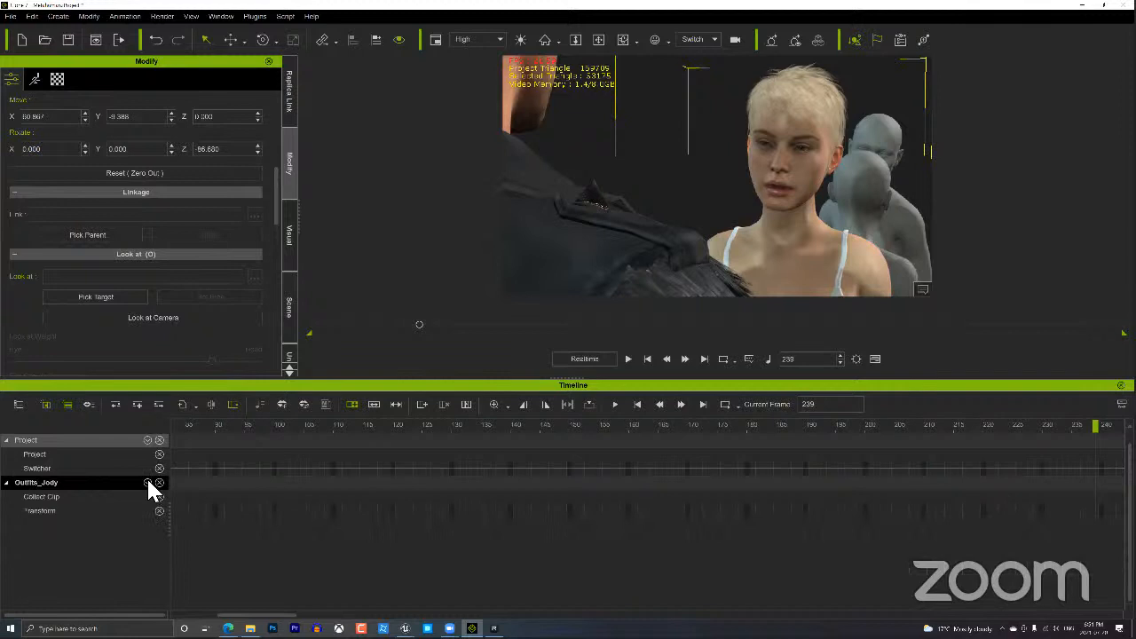
{"action": "left_click", "coordinate": [147, 483]}
{"action": "left_click", "coordinate": [158, 380]}
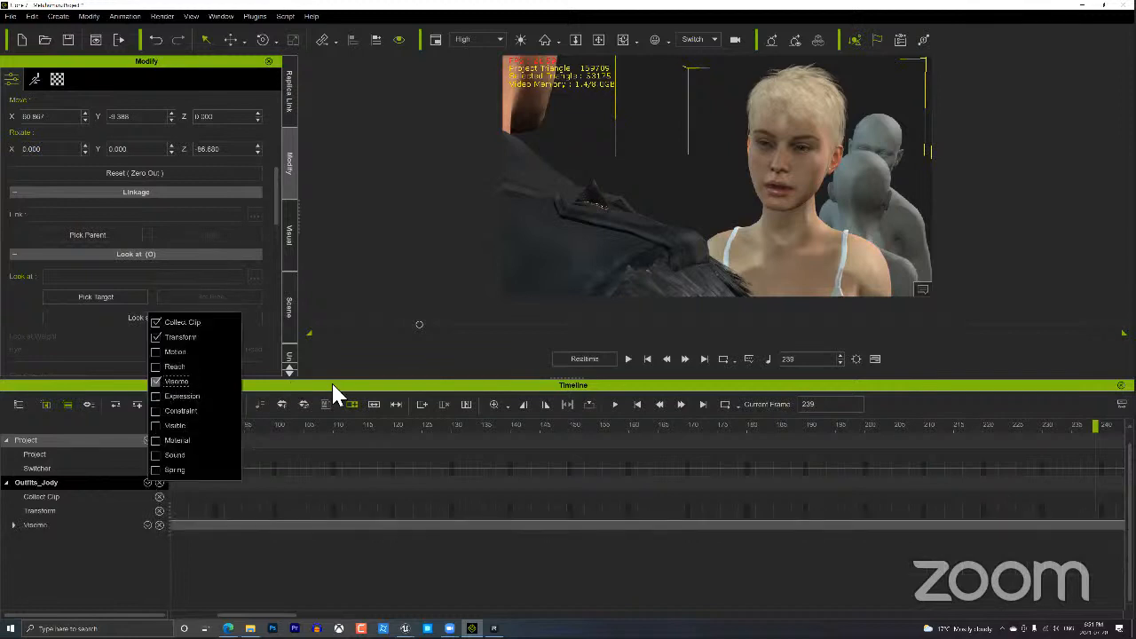
{"action": "left_click", "coordinate": [13, 525]}
Select the word 'news' in the voice track, zoom the timeline, and move to frame 184.
{"action": "scroll", "coordinate": [422, 562], "scroll_direction": "down", "scroll_amount": 5, "text": "alt"}
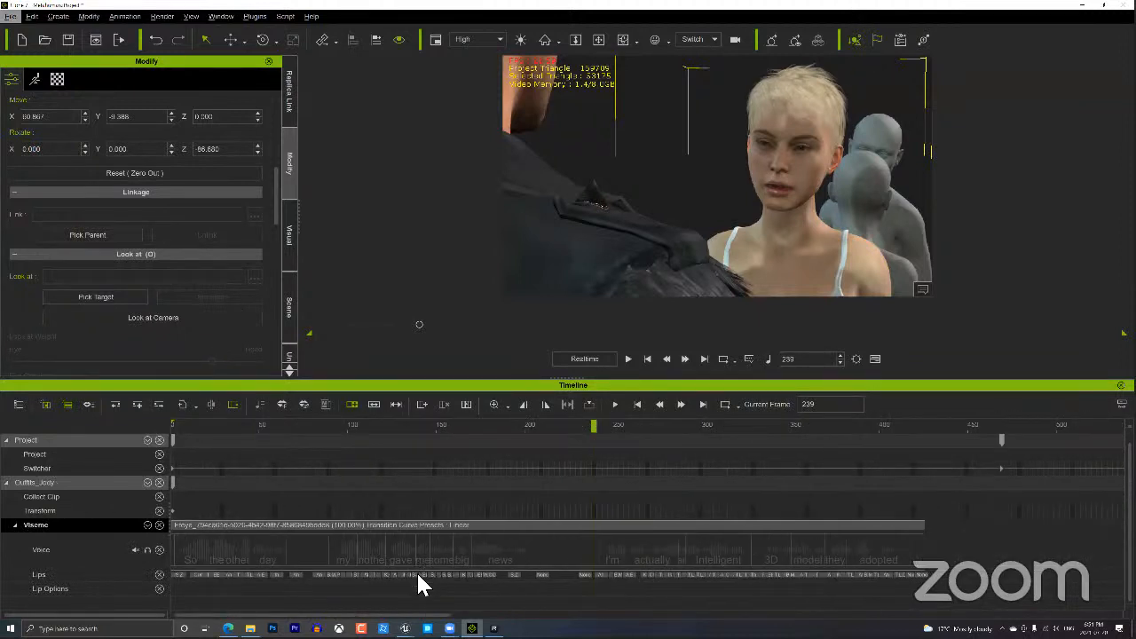
{"action": "left_click", "coordinate": [494, 555]}
{"action": "scroll", "coordinate": [497, 562], "scroll_direction": "up", "scroll_amount": 2, "text": "alt"}
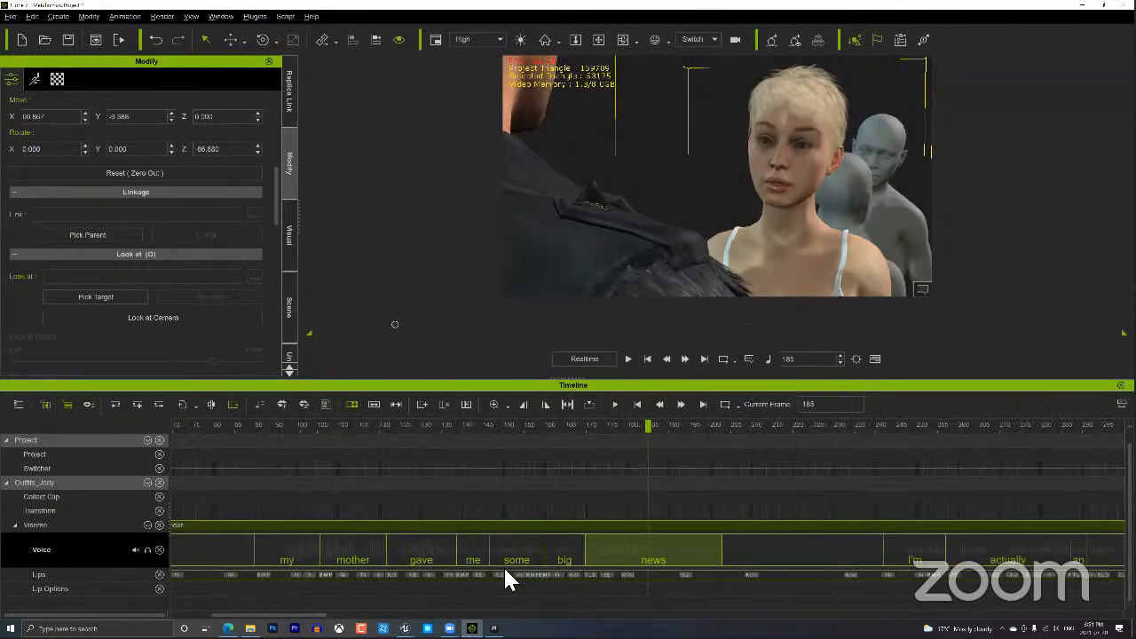
{"action": "left_click", "coordinate": [606, 450]}
{"action": "left_click", "coordinate": [577, 423]}
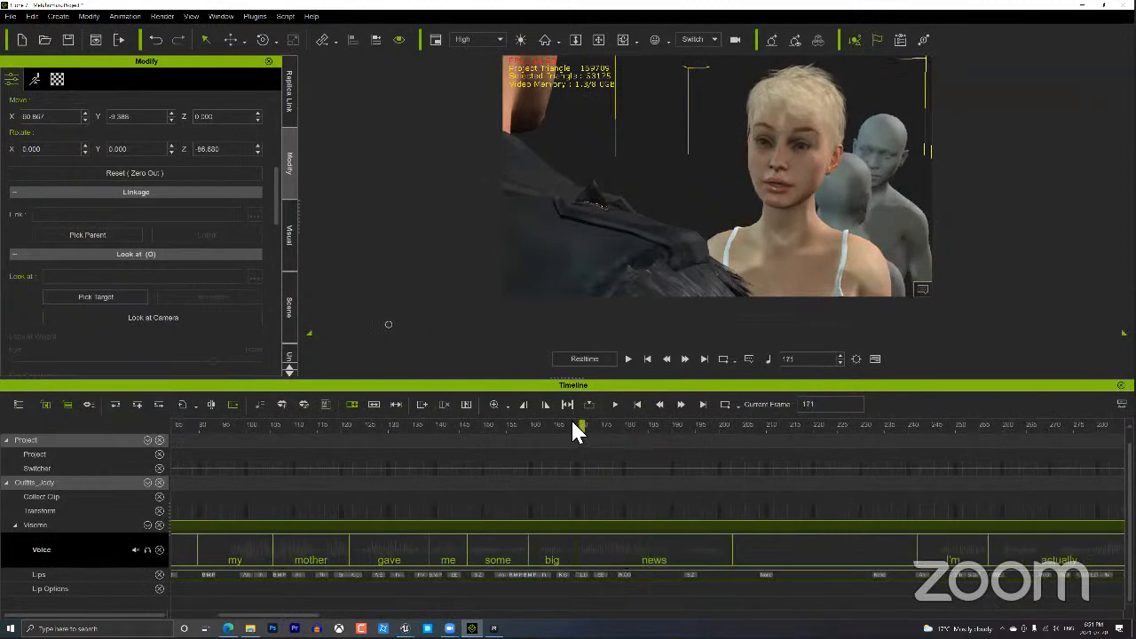
{"action": "left_click_drag", "start_coordinate": [586, 425], "coordinate": [649, 429]}
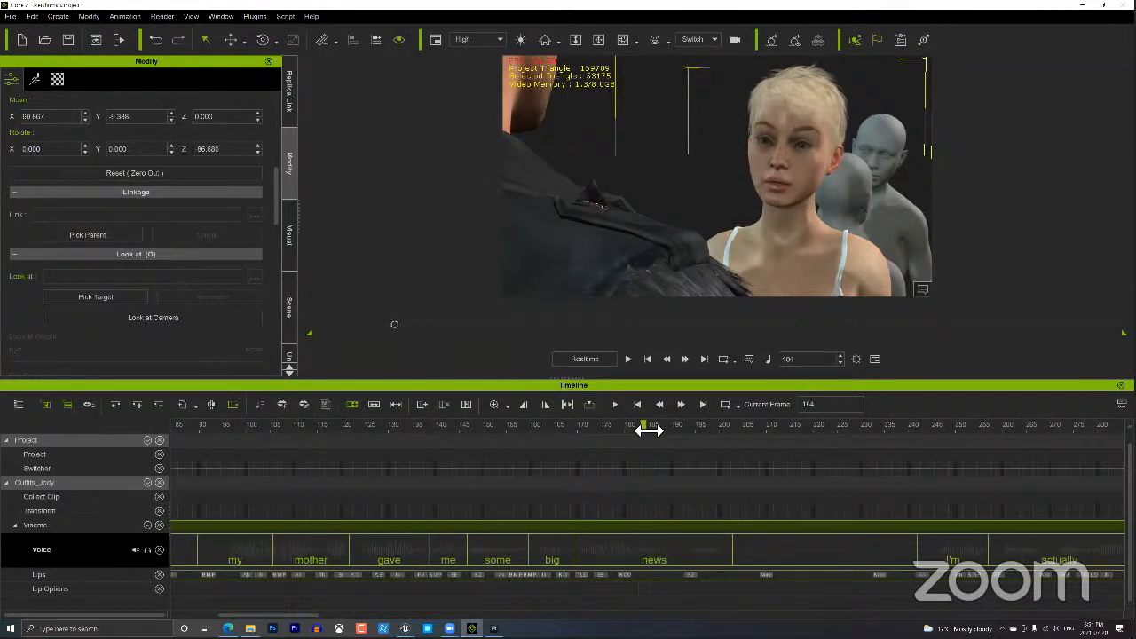
Try several mouth shapes on the first 'news' lip key and settle on W_OO.
{"action": "double_click", "coordinate": [625, 577]}
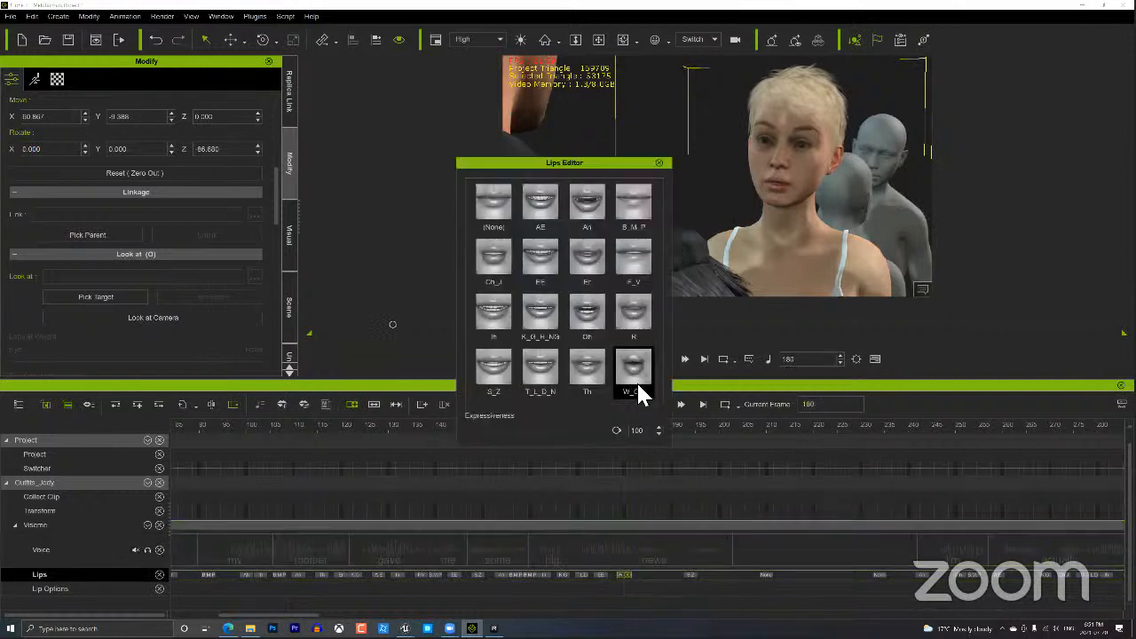
{"action": "left_click", "coordinate": [588, 372]}
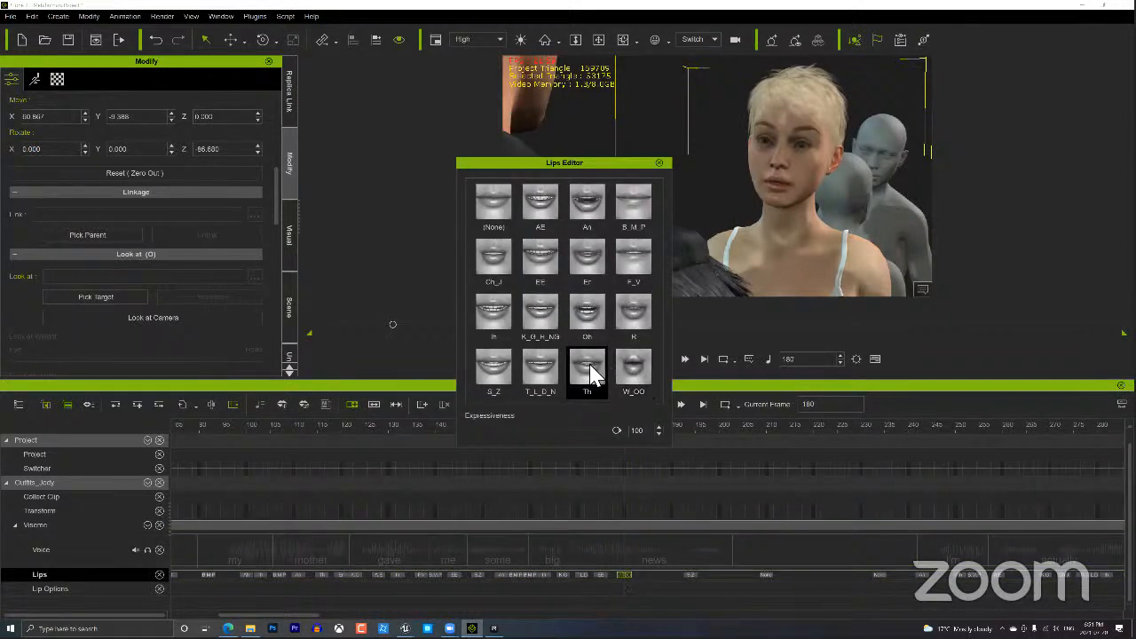
{"action": "left_click", "coordinate": [541, 371]}
{"action": "left_click", "coordinate": [542, 316]}
{"action": "left_click", "coordinate": [541, 258]}
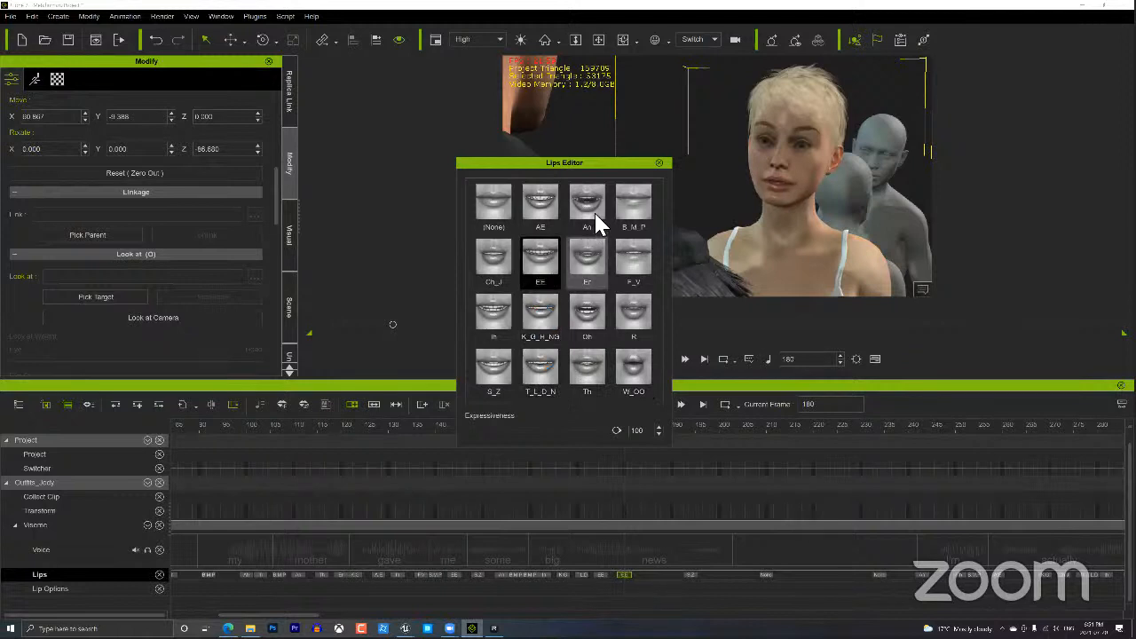
{"action": "left_click", "coordinate": [593, 217]}
{"action": "left_click", "coordinate": [640, 201]}
{"action": "left_click", "coordinate": [639, 376]}
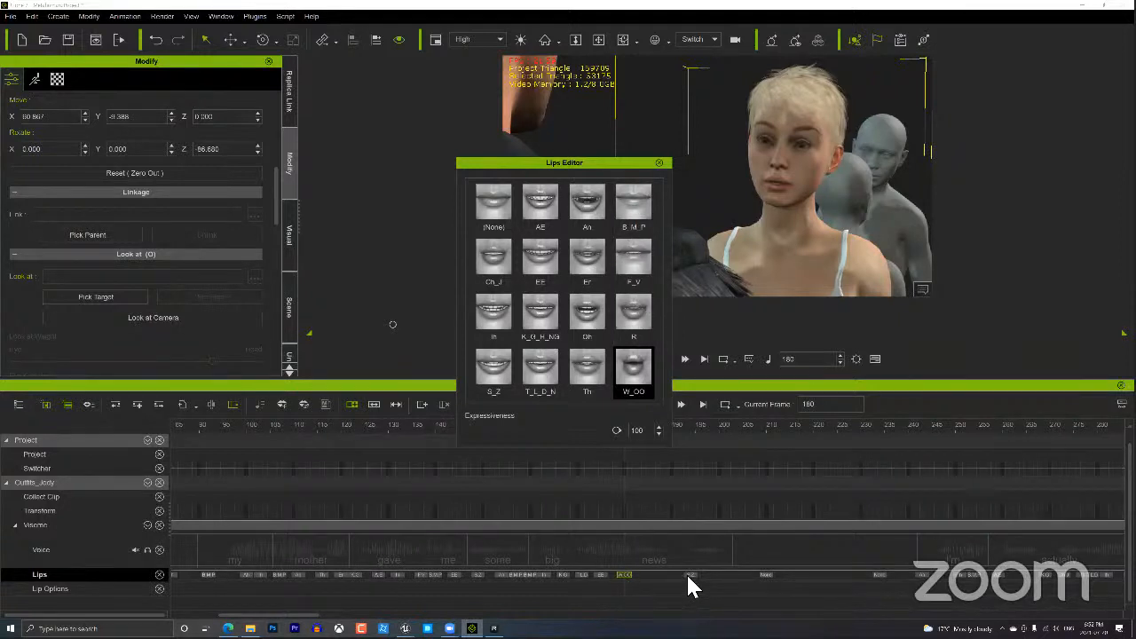
{"action": "left_click", "coordinate": [659, 163]}
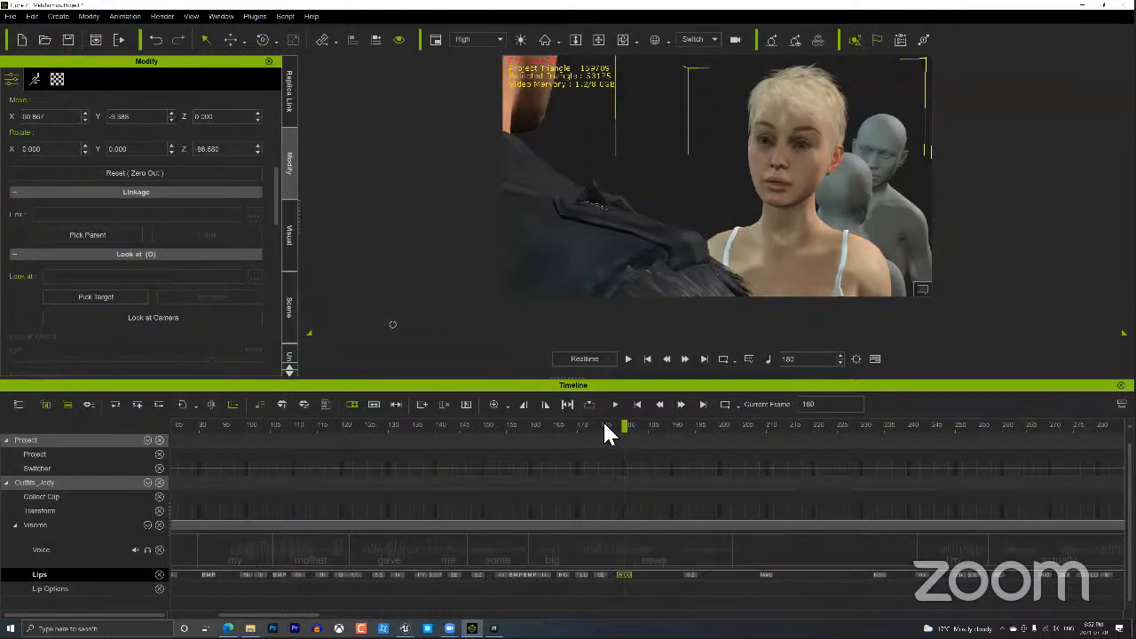
Replay frames 177–185, then adjust the S_Z key's expressiveness at frame 194.
{"action": "left_click_drag", "start_coordinate": [605, 422], "coordinate": [648, 424]}
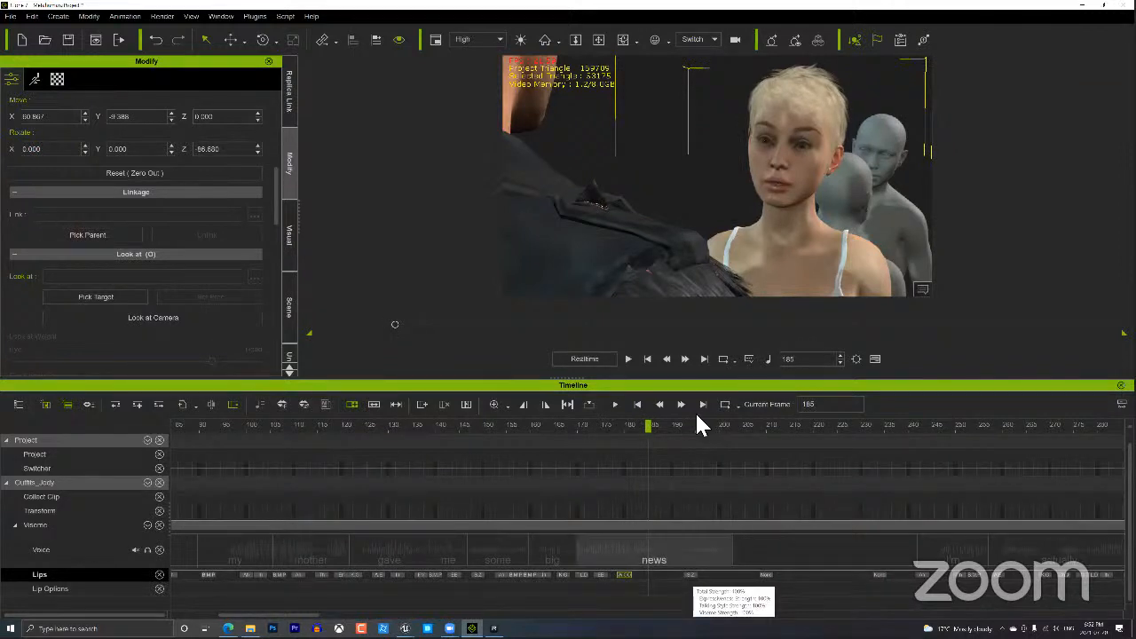
{"action": "left_click_drag", "start_coordinate": [678, 427], "coordinate": [704, 423]}
{"action": "left_click", "coordinate": [689, 574]}
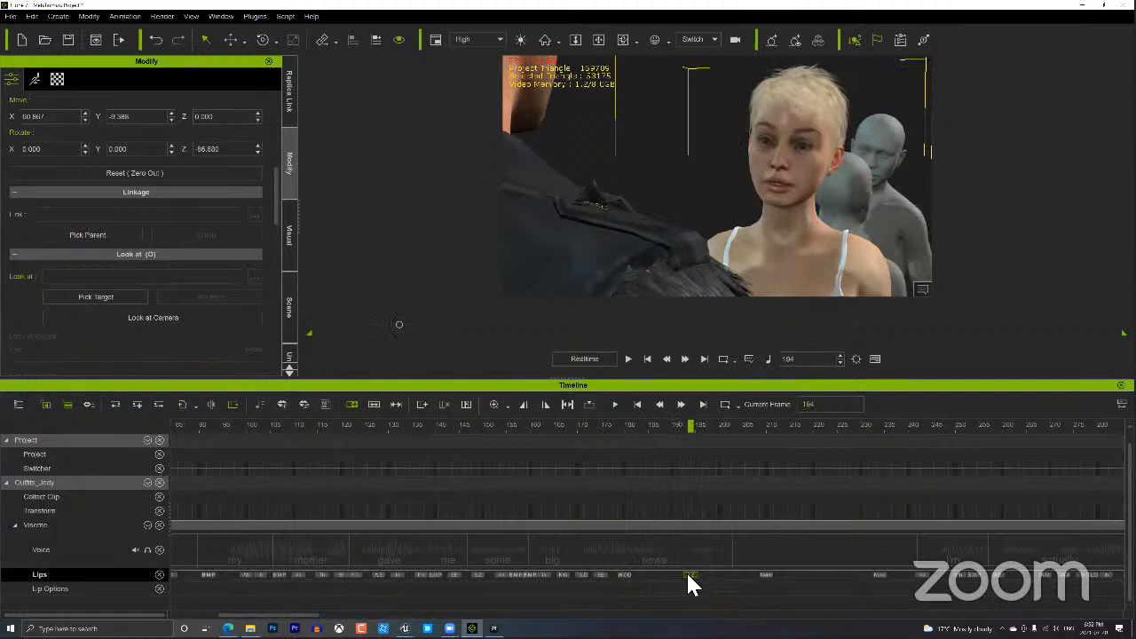
{"action": "double_click", "coordinate": [689, 574]}
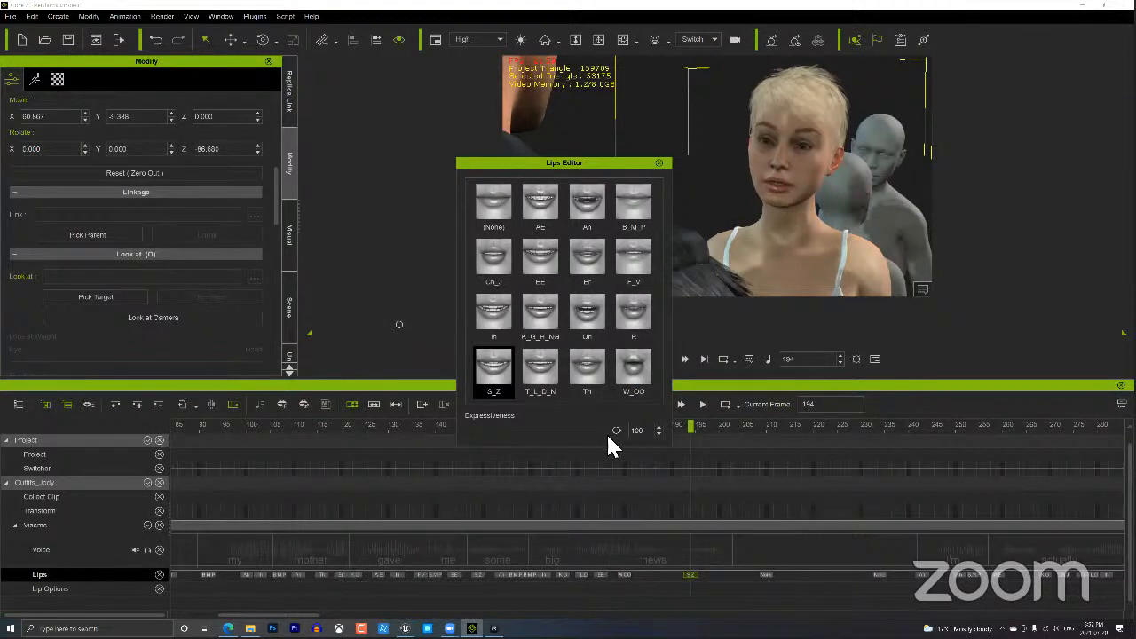
{"action": "left_click_drag", "start_coordinate": [613, 430], "coordinate": [579, 429]}
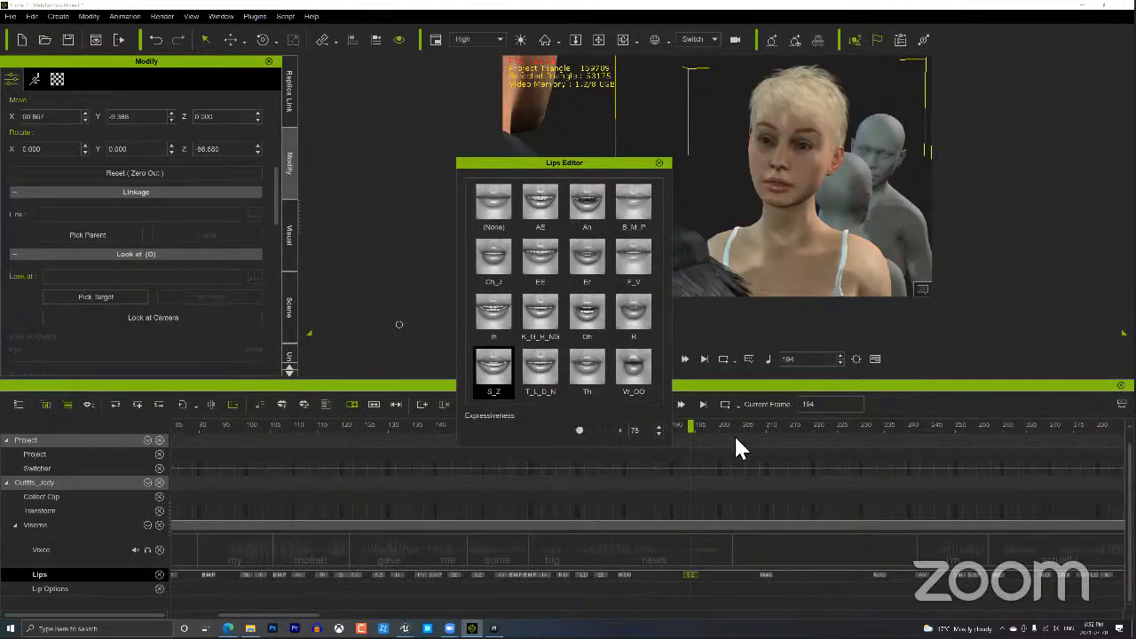
{"action": "left_click", "coordinate": [659, 162]}
{"action": "left_click", "coordinate": [649, 524]}
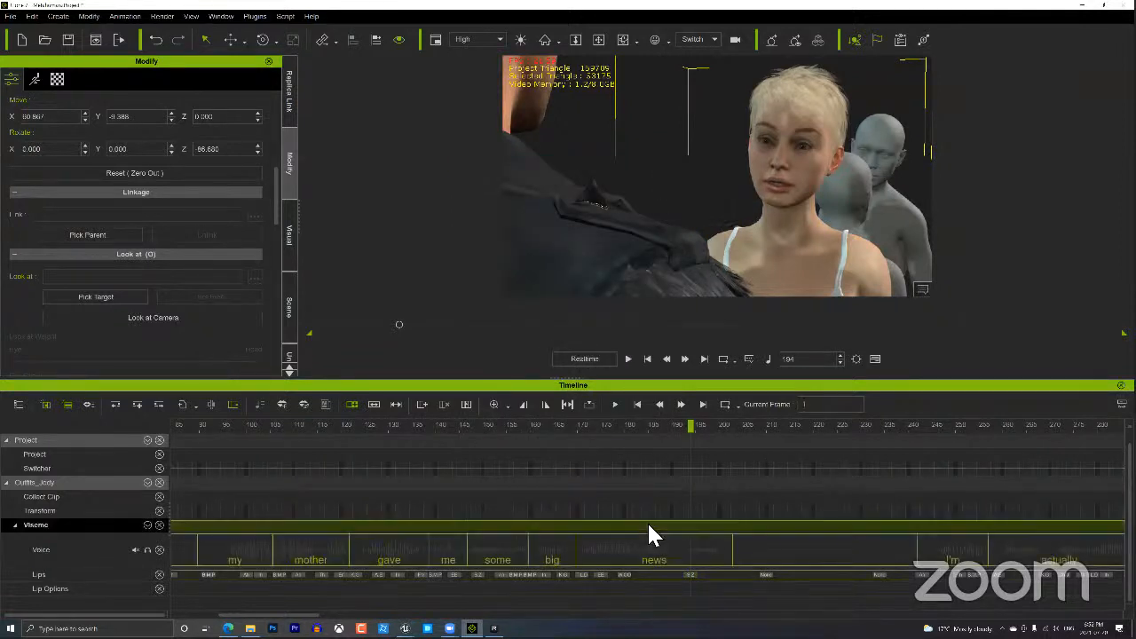
{"action": "right_click", "coordinate": [657, 522]}
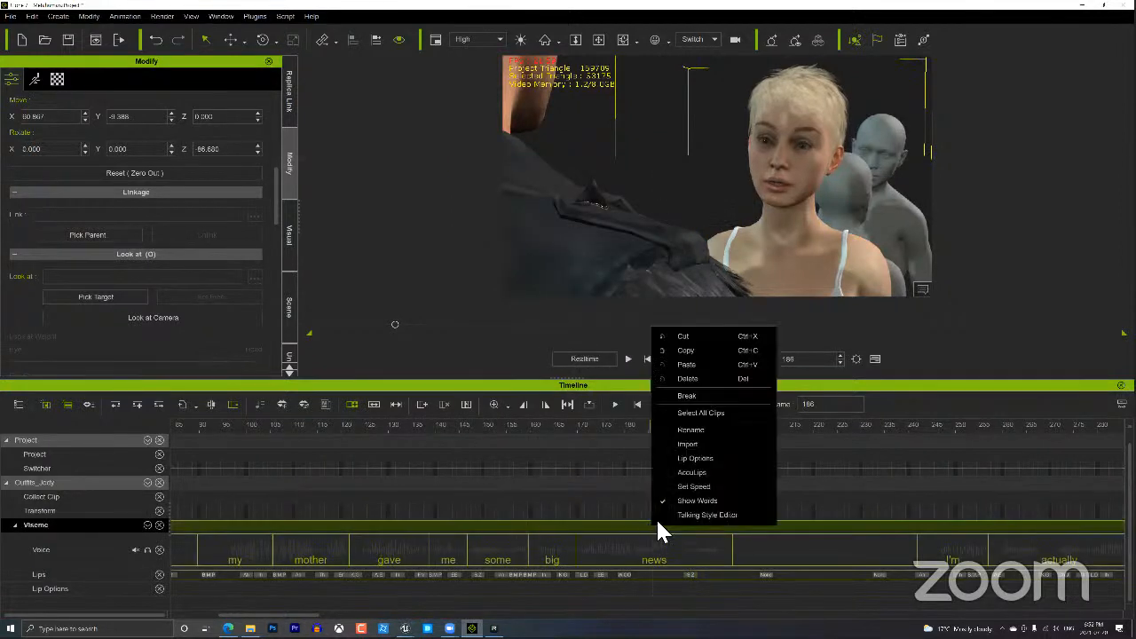
{"action": "left_click", "coordinate": [708, 518]}
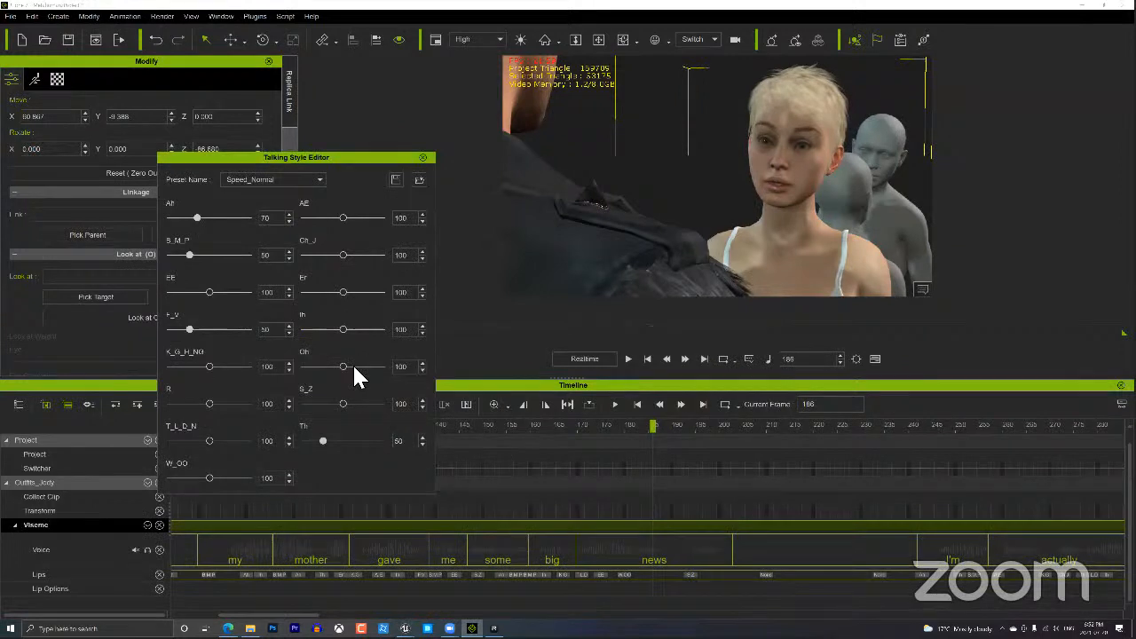
{"action": "left_click", "coordinate": [302, 179]}
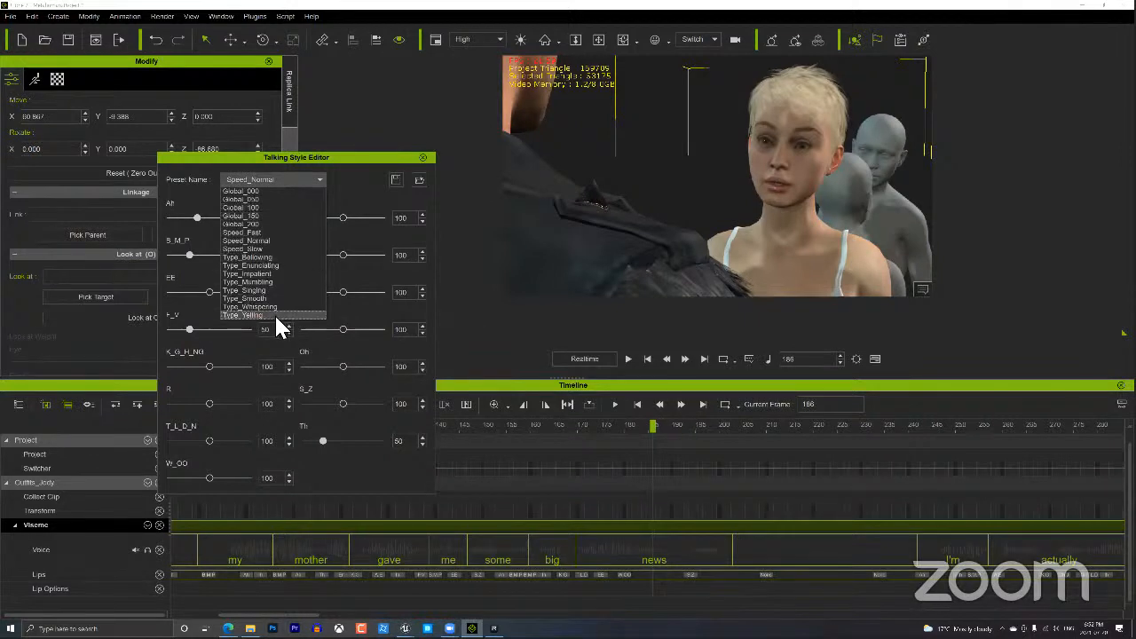
{"action": "left_click", "coordinate": [423, 159]}
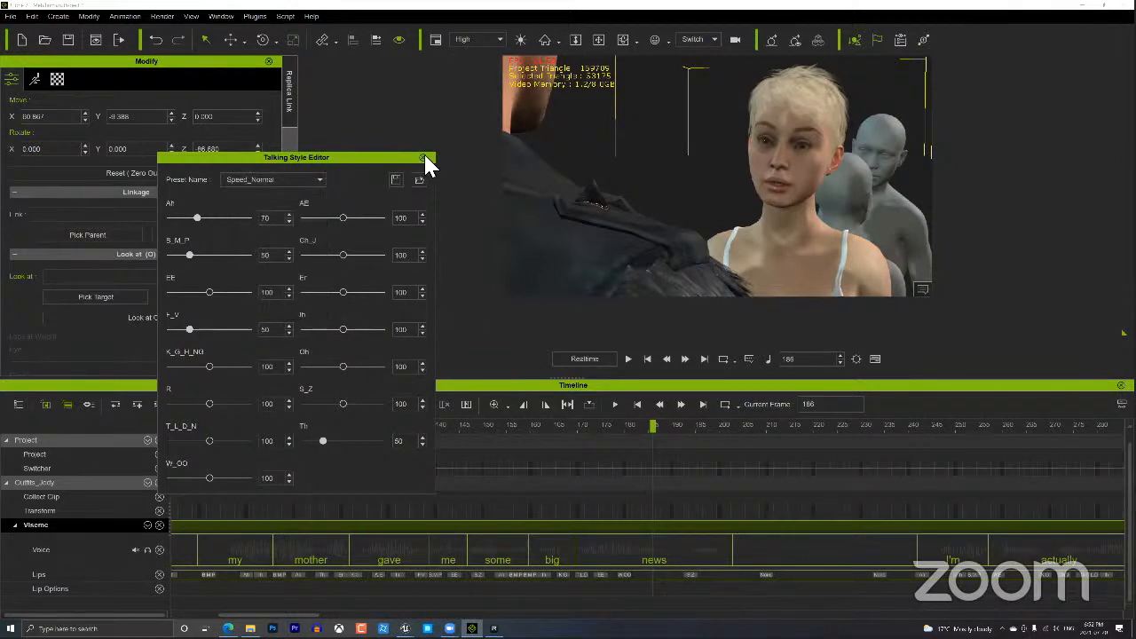
{"action": "left_click", "coordinate": [423, 158]}
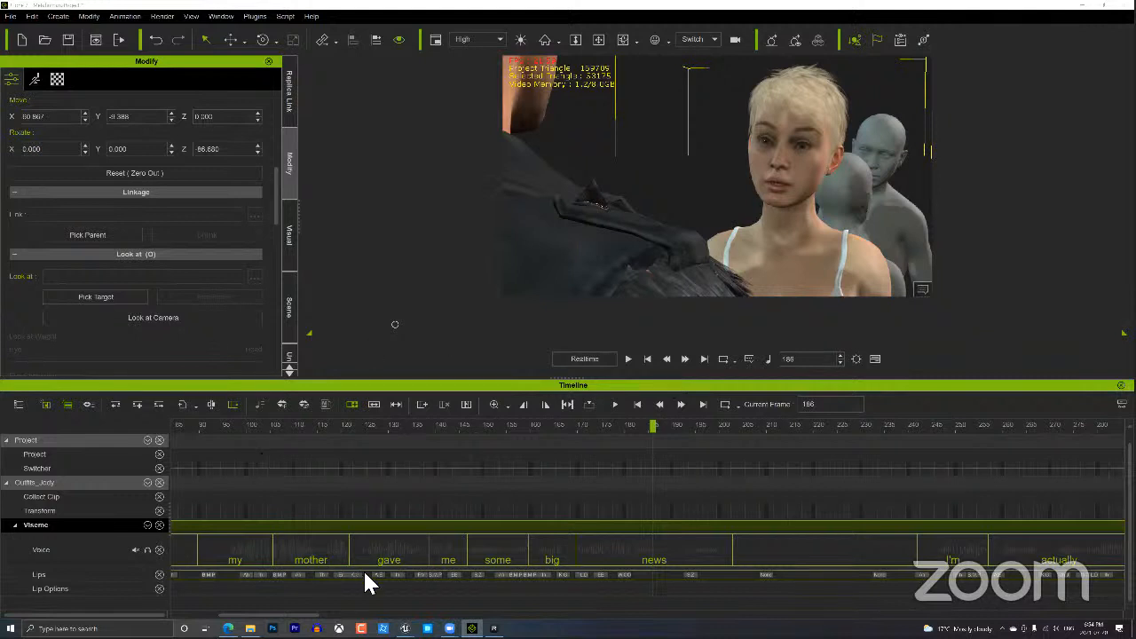
{"action": "mouse_move", "coordinate": [405, 629]}
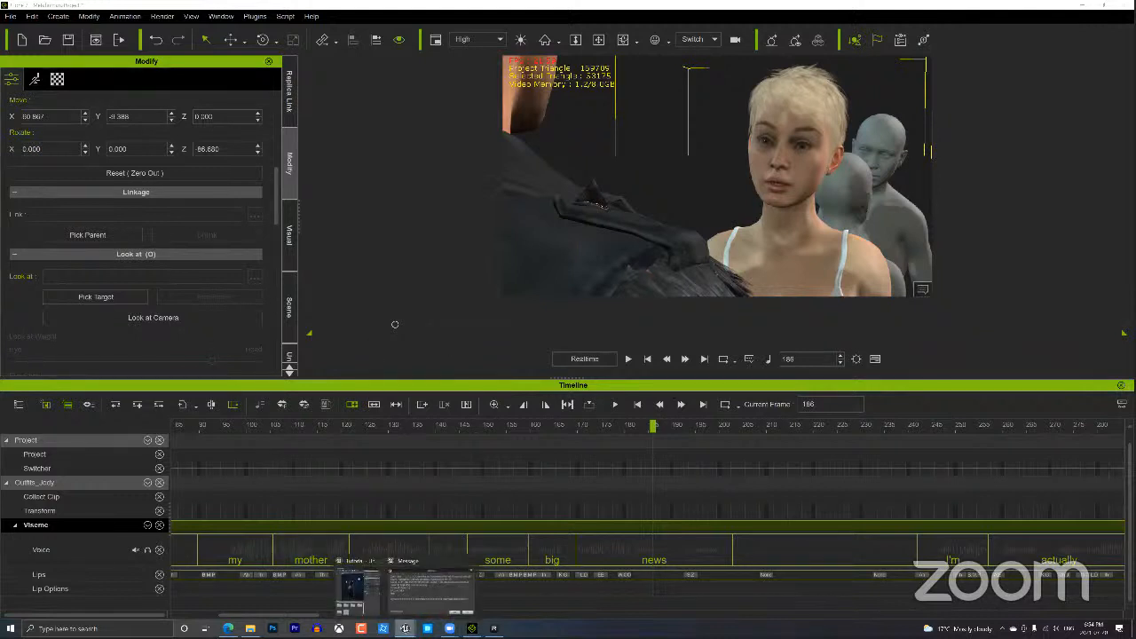
Bring Unreal forward, accept tracing references, and check Live Link before returning to Take Recorder.
{"action": "left_click", "coordinate": [408, 603]}
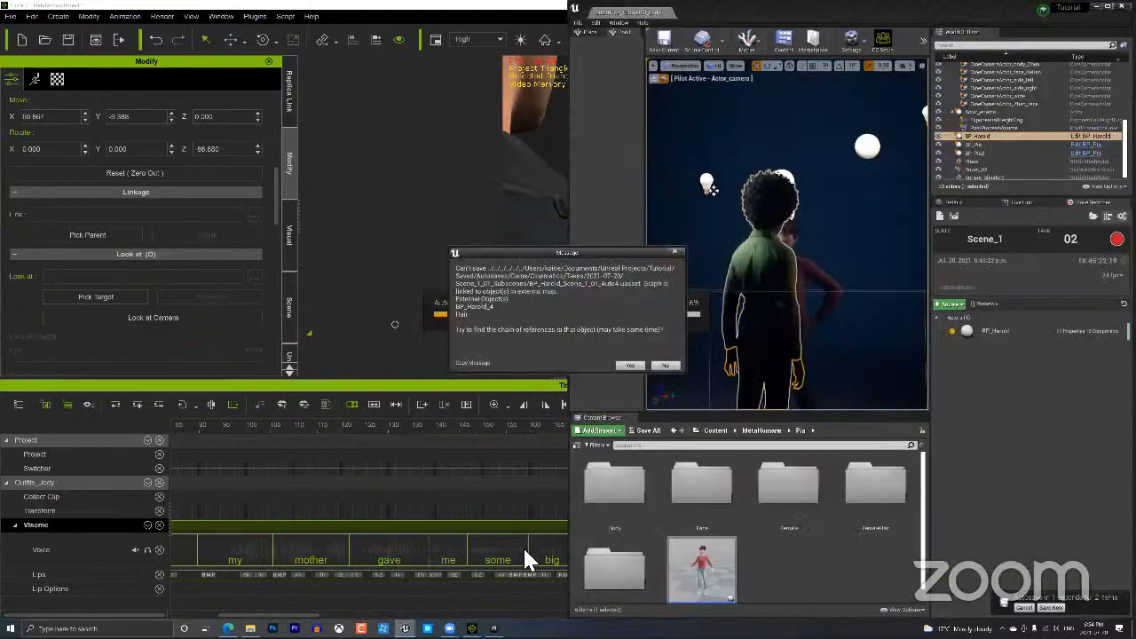
{"action": "left_click", "coordinate": [630, 365]}
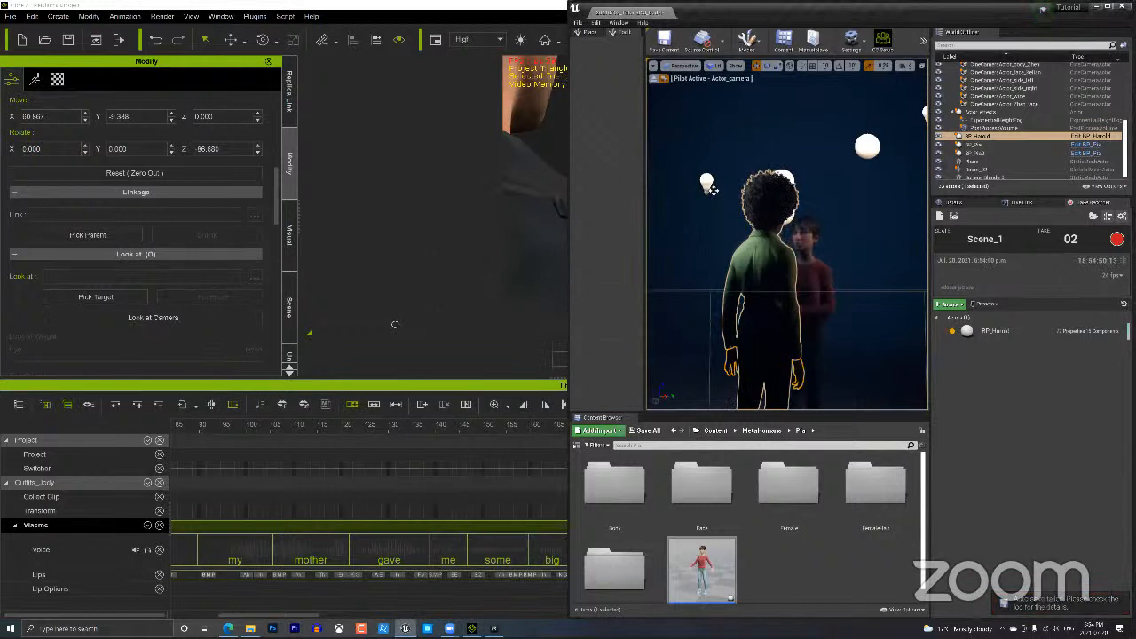
{"action": "left_click", "coordinate": [1022, 202]}
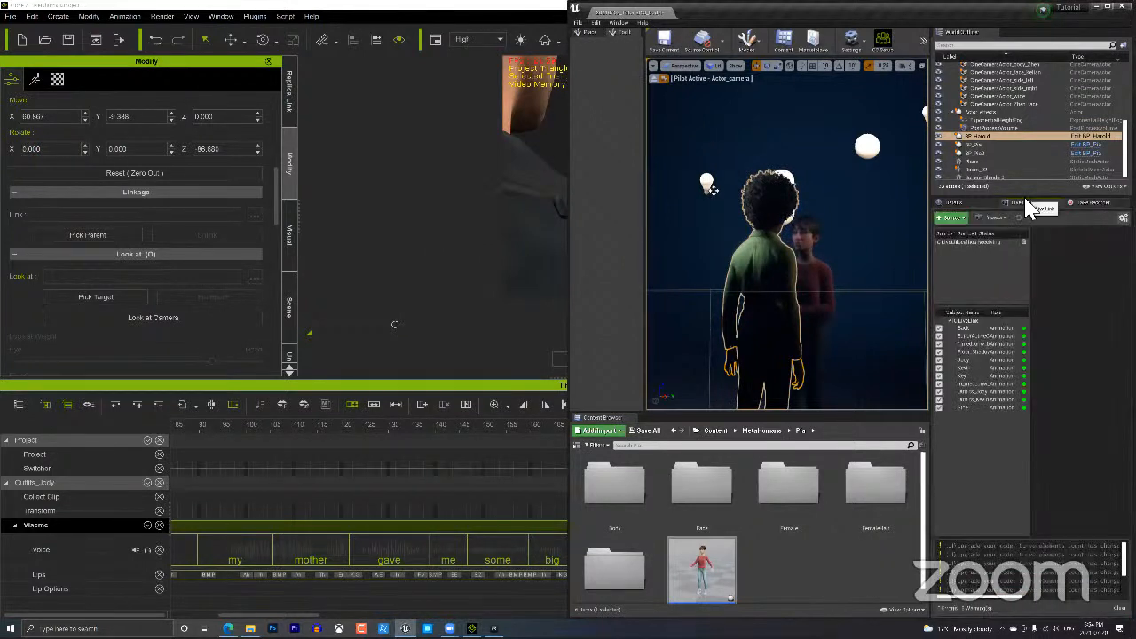
{"action": "left_click", "coordinate": [1087, 203]}
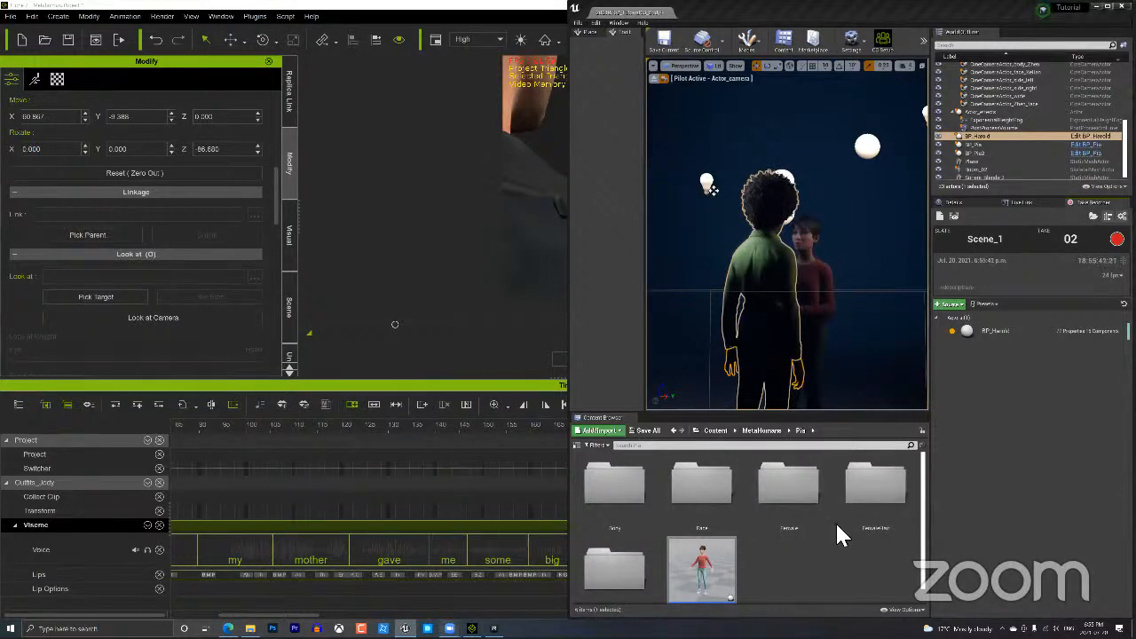
{"action": "left_click", "coordinate": [450, 628]}
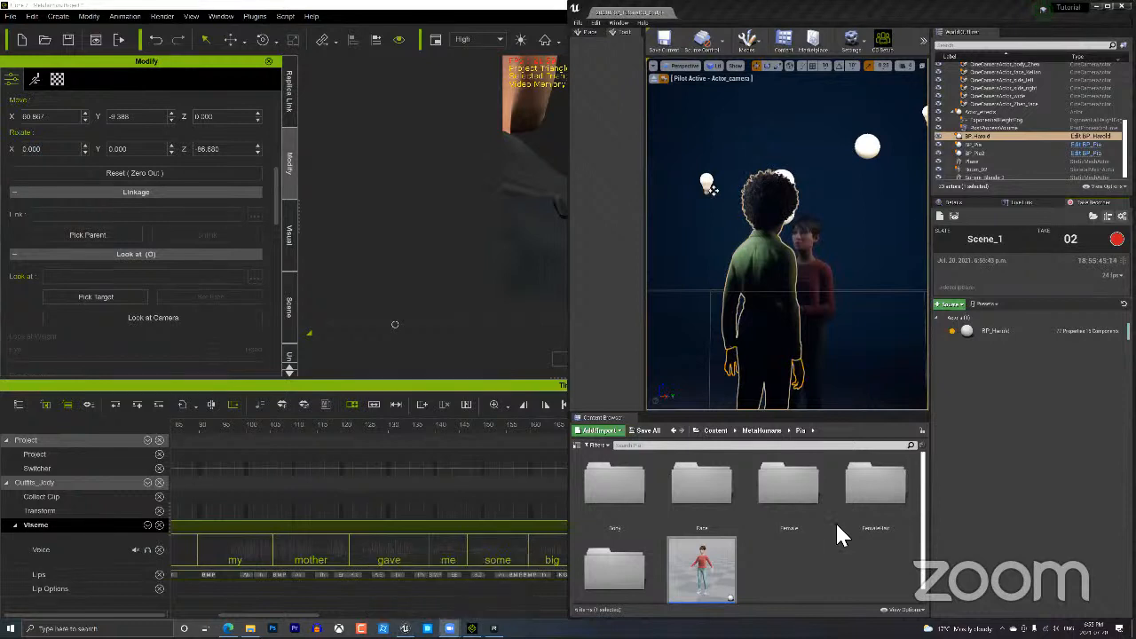